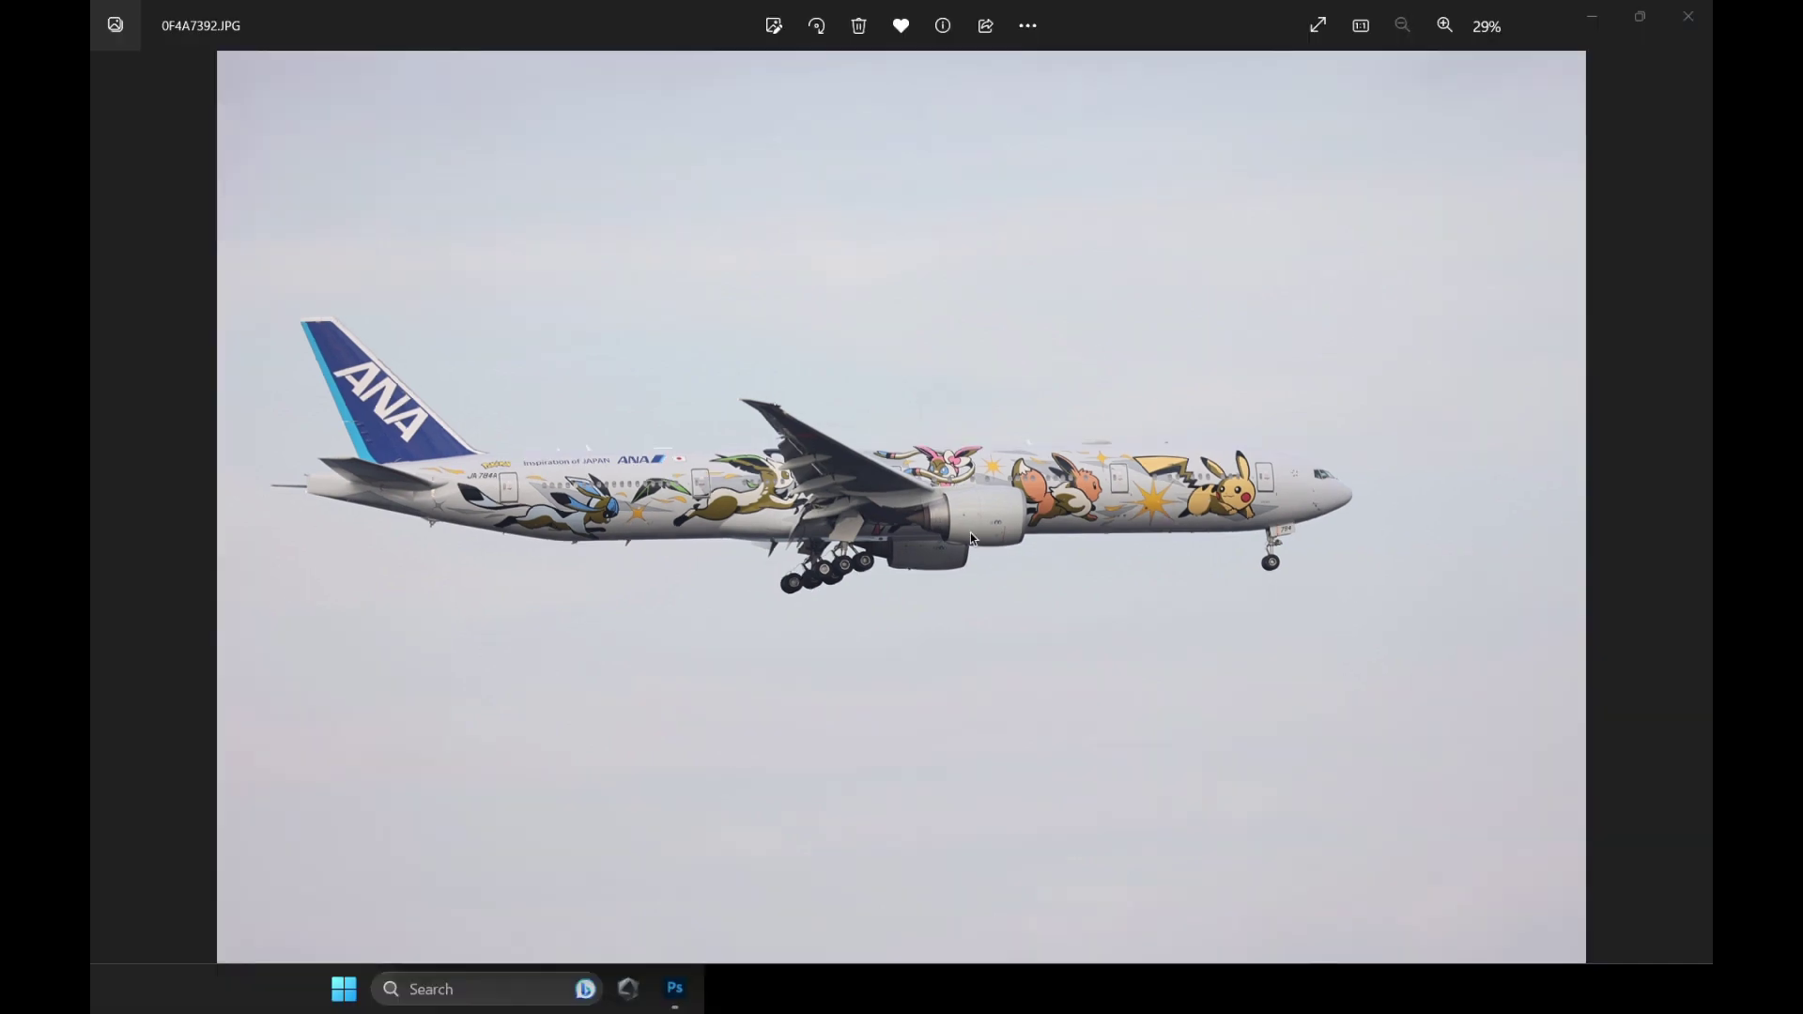
Switch to Photoshop and open the raw photo 0F4A7392 from the Tutorial folder.
click(675, 988)
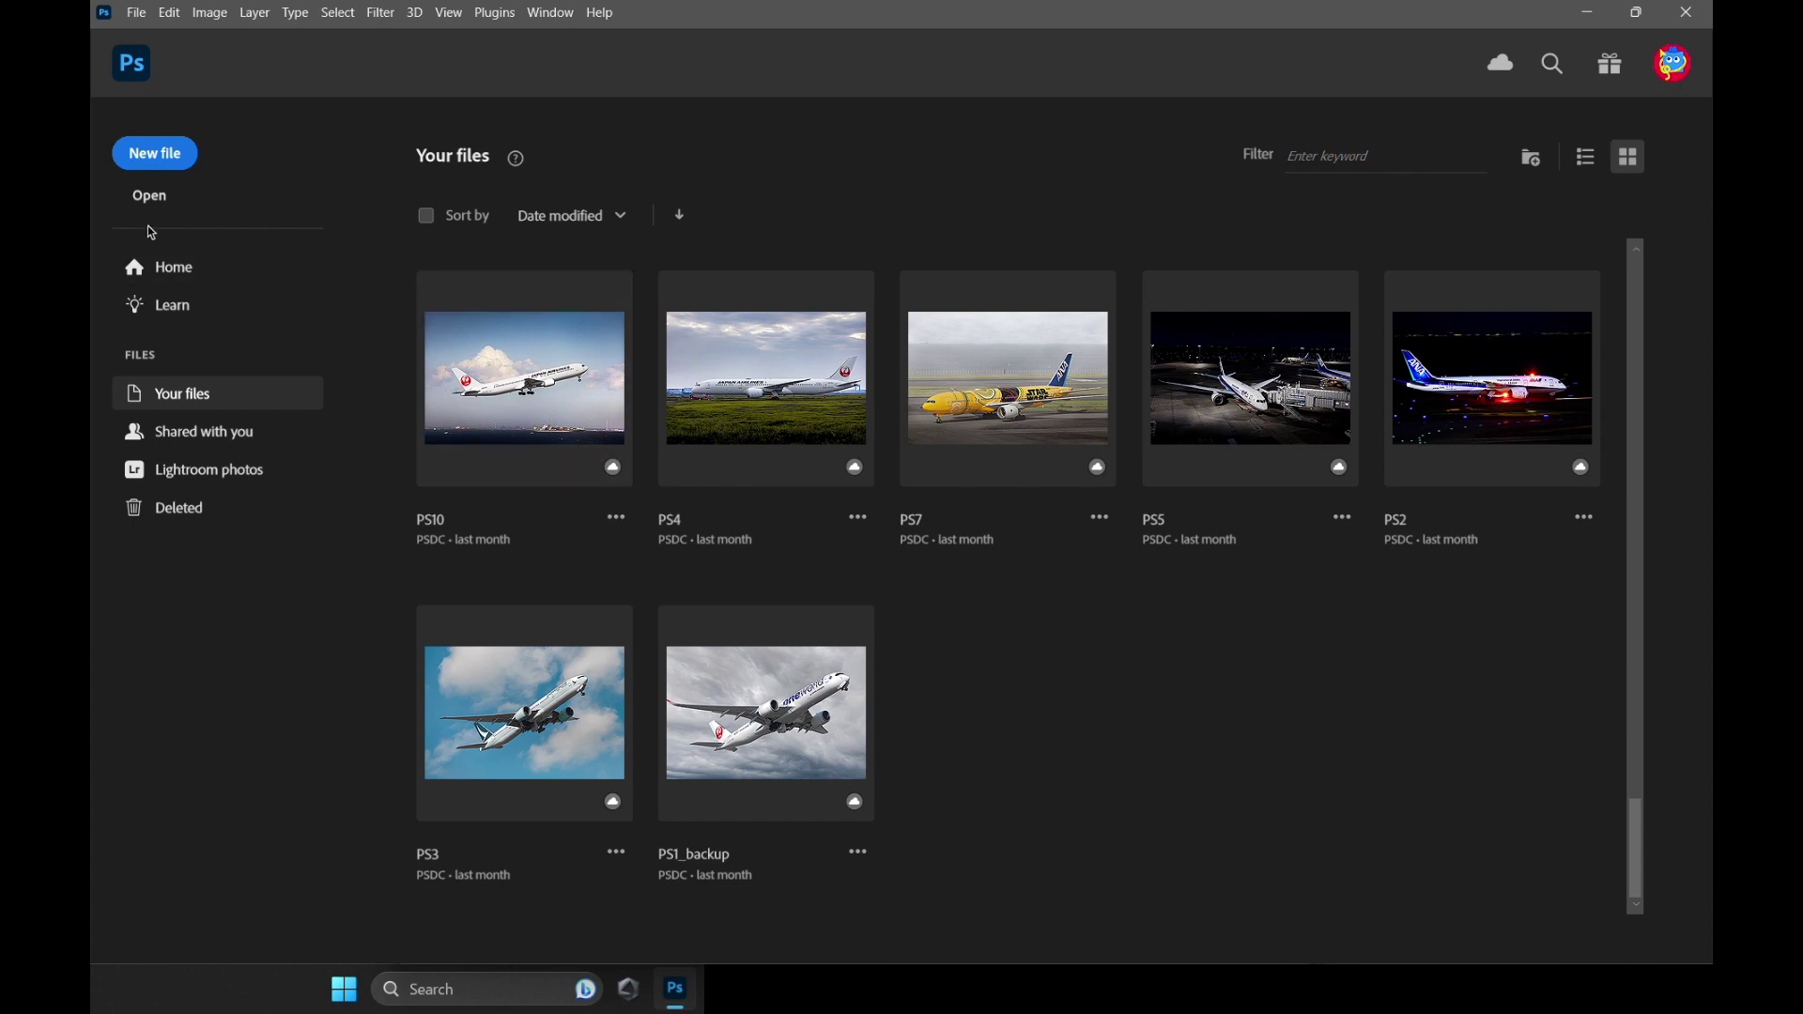
click(150, 196)
click(337, 193)
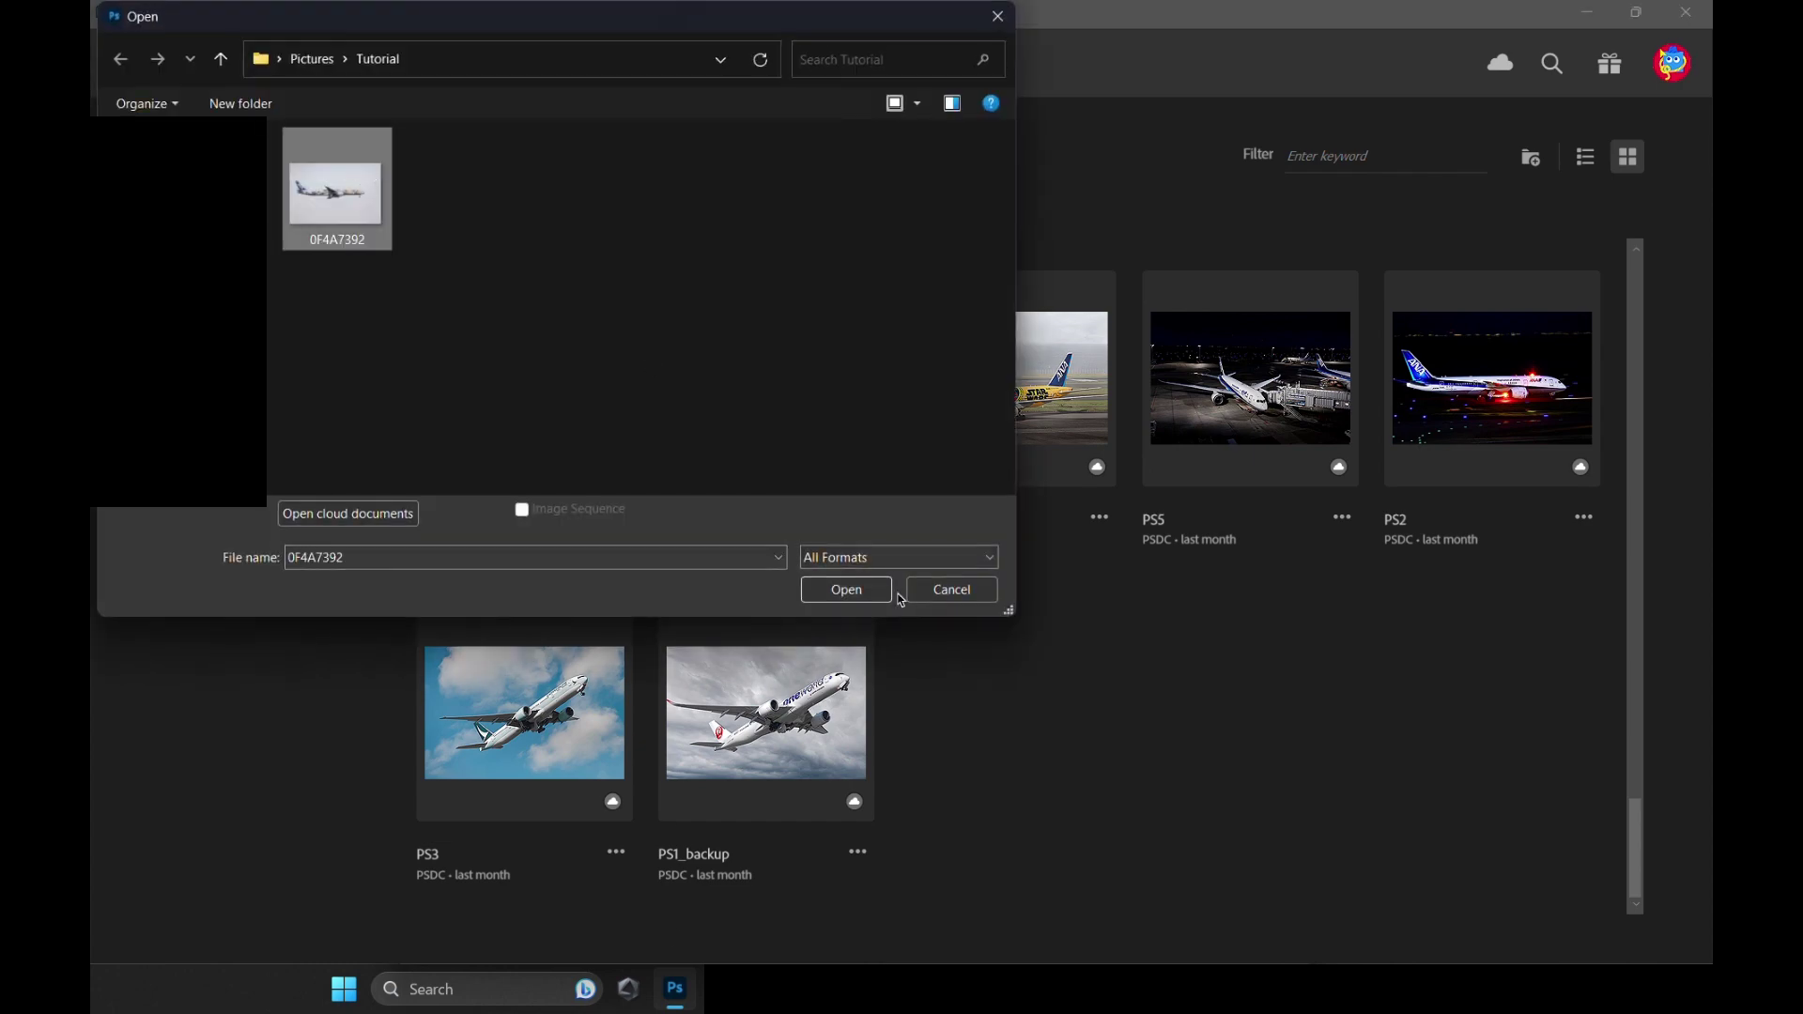
click(885, 597)
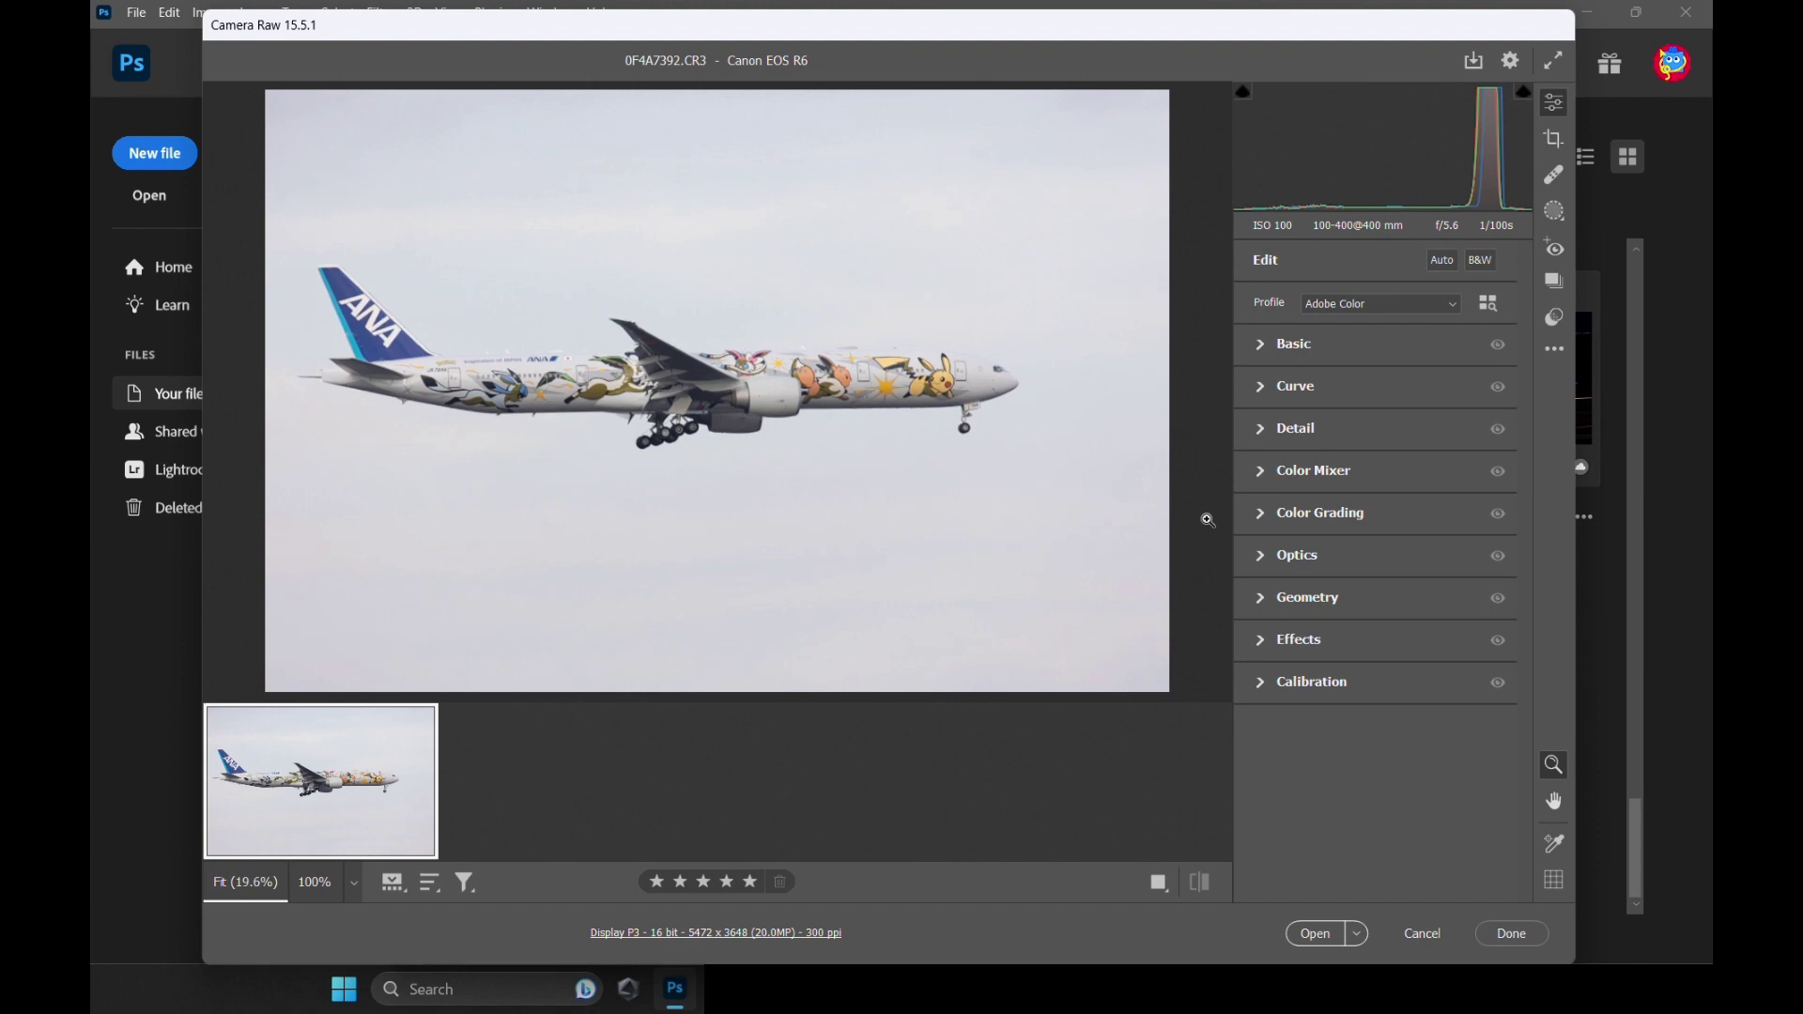
In the Basic adjustments, set Exposure +0.20, Contrast +18, Highlights +9, Shadows +8, Whites +8, Blacks +14 and Texture +13.
click(1294, 344)
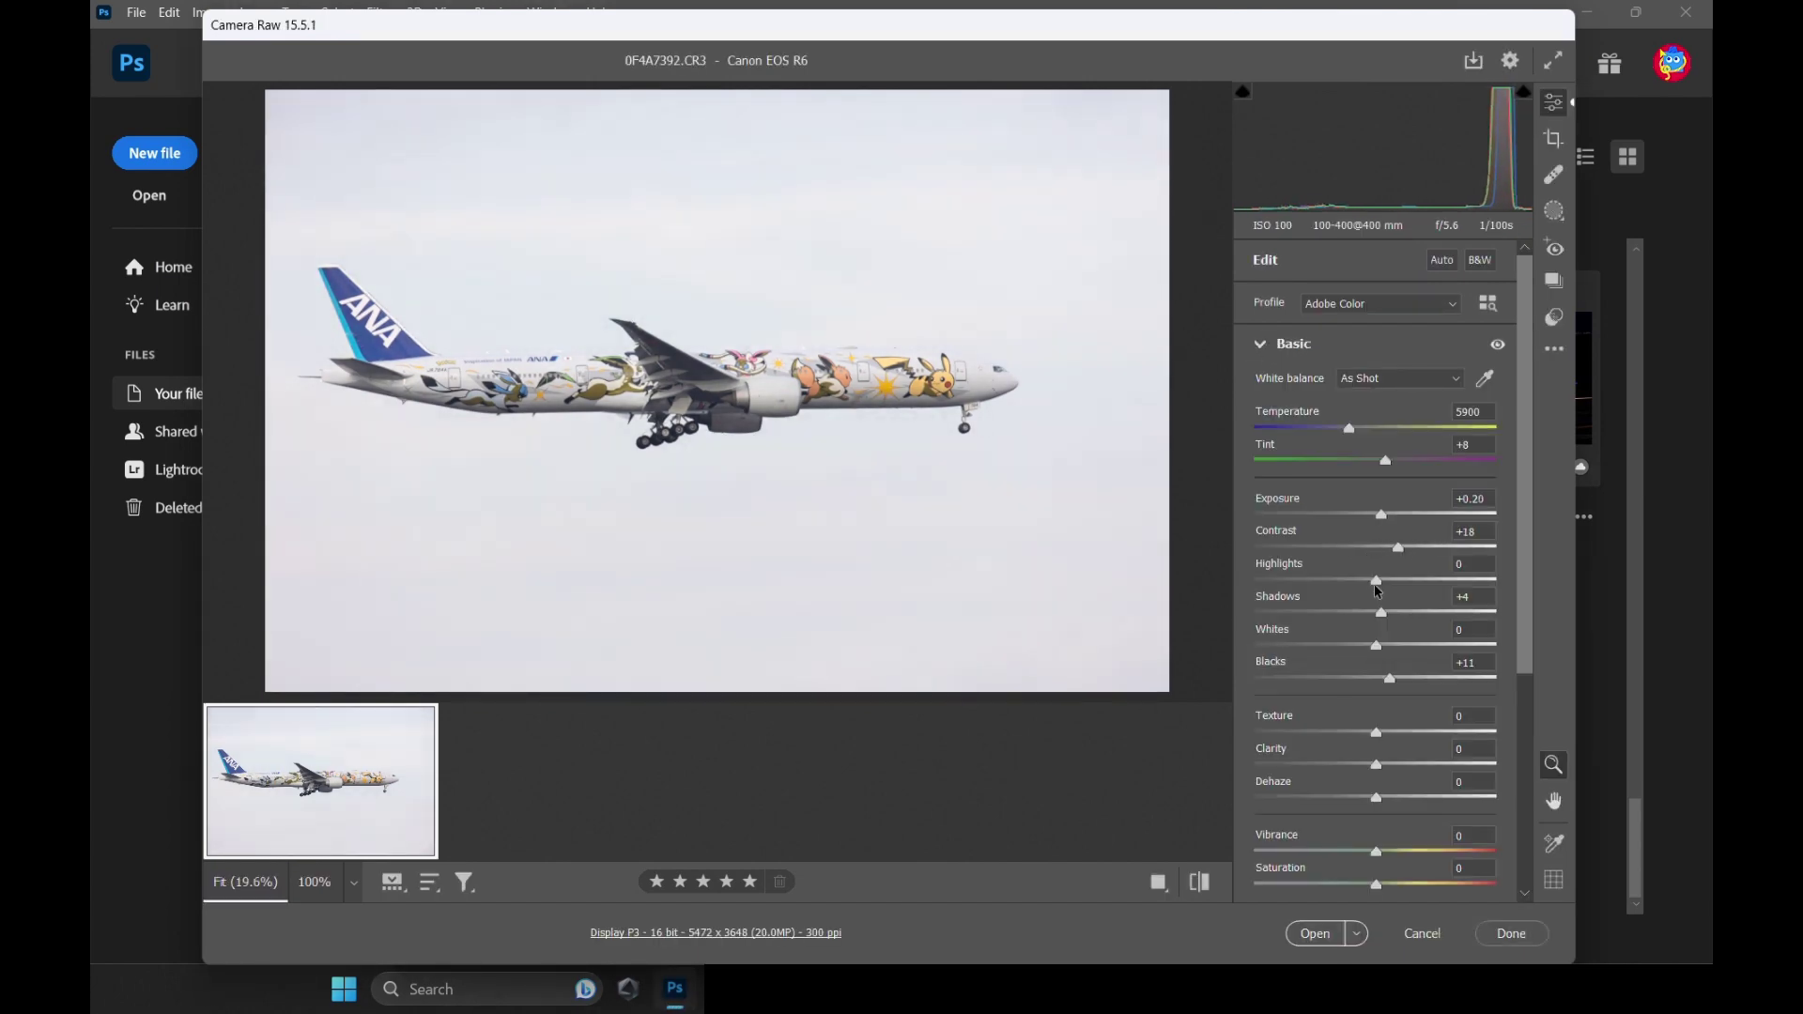
scroll(1378, 592, down, 2)
drag(1376, 604, 1406, 608)
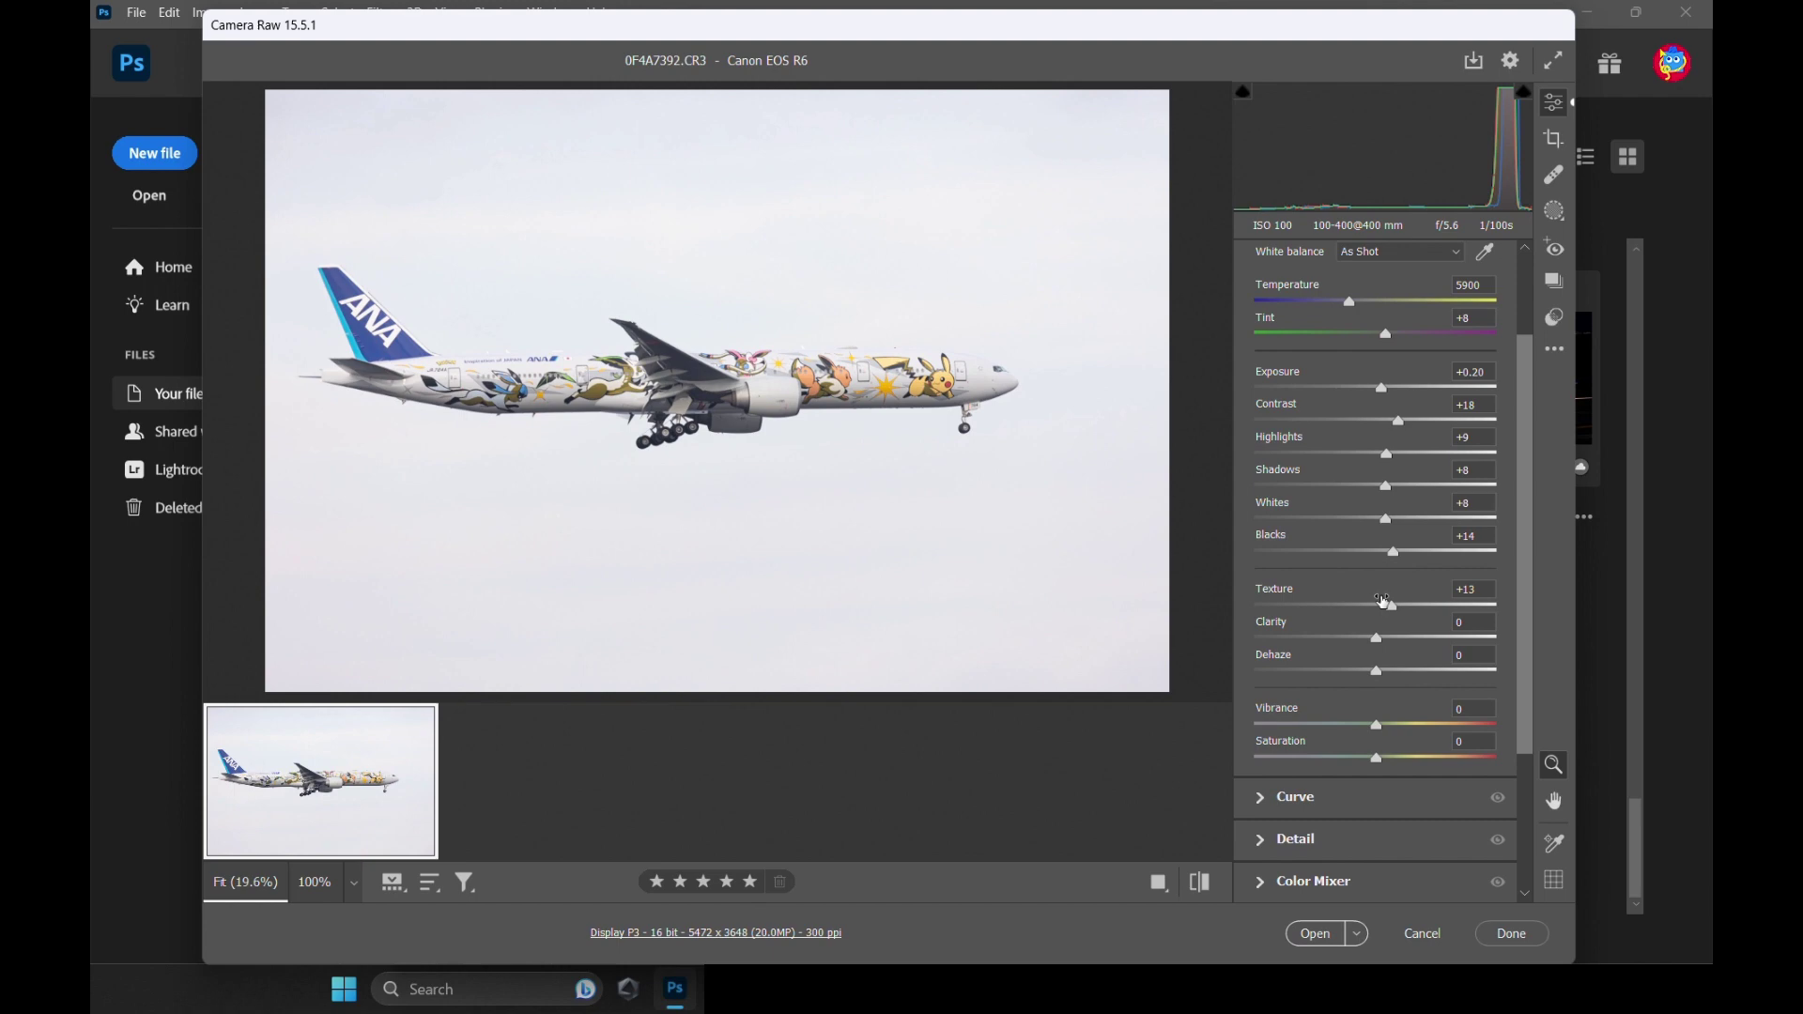
Adjust the parametric tone curve to Lights -4 and Darks -12, and collapse the Curve and Basic settings.
click(1295, 797)
drag(1321, 492, 1322, 501)
drag(1436, 378, 1436, 383)
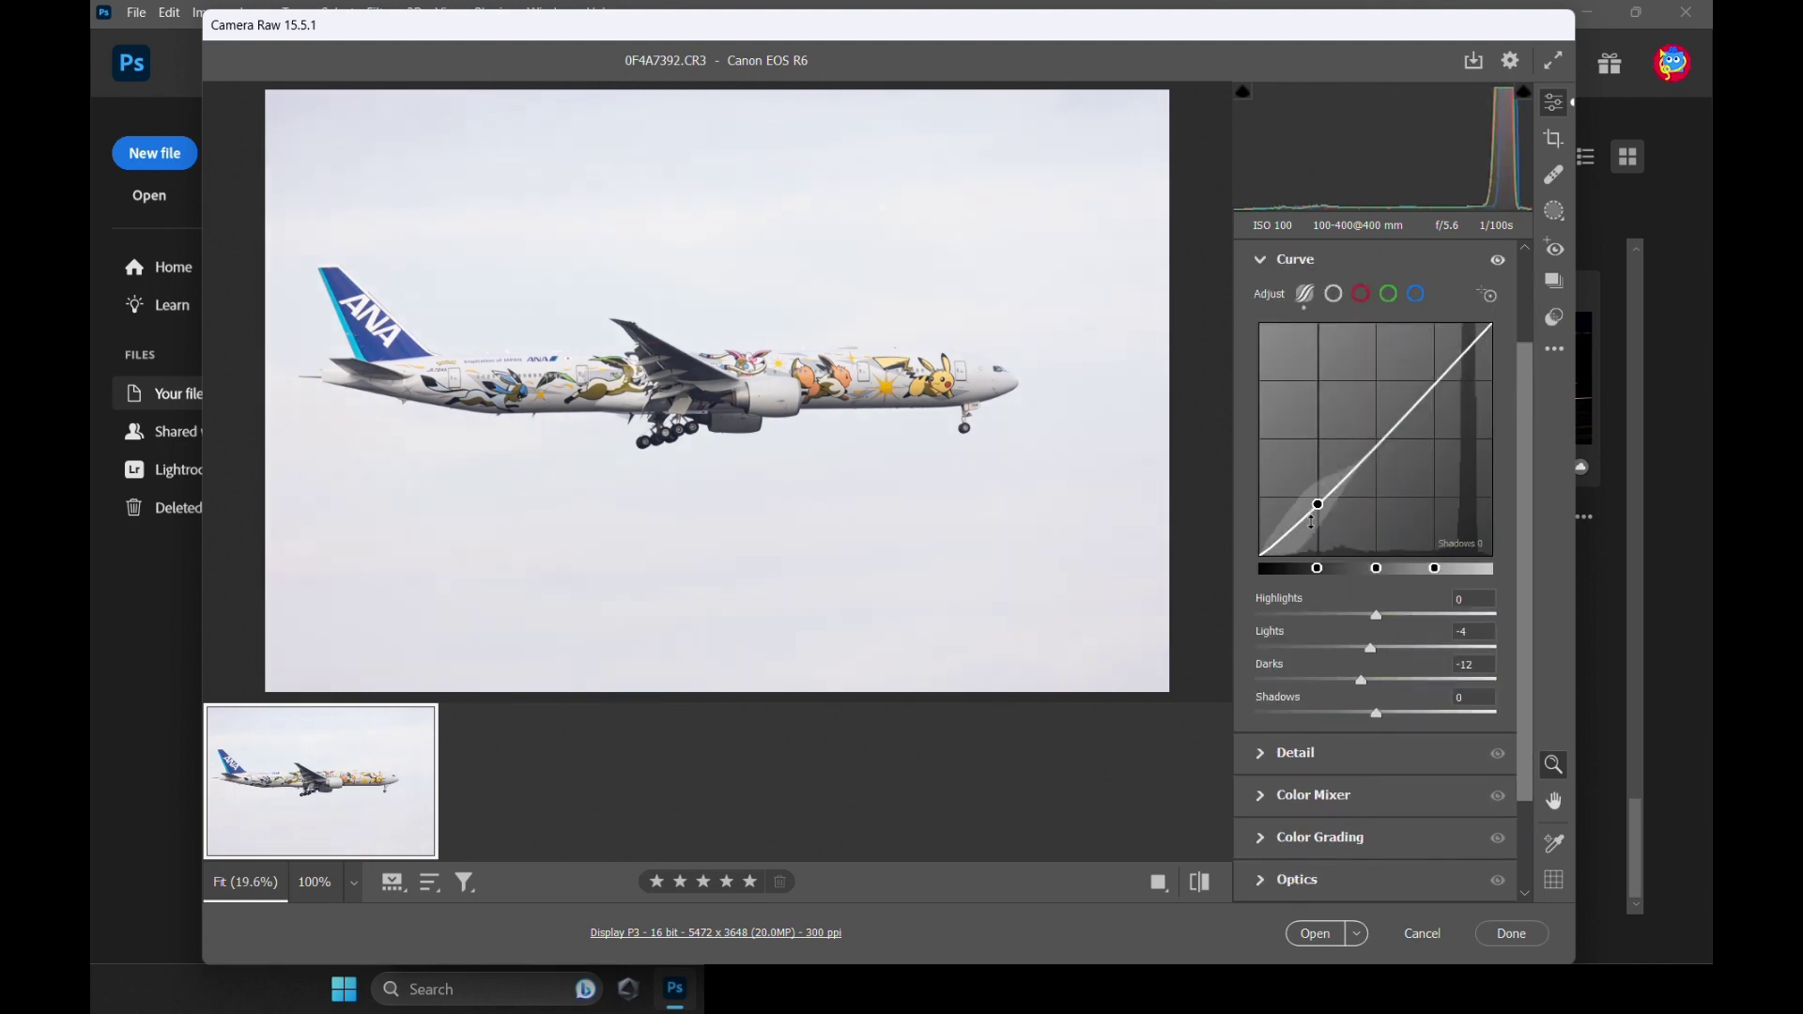
click(1263, 260)
click(1265, 348)
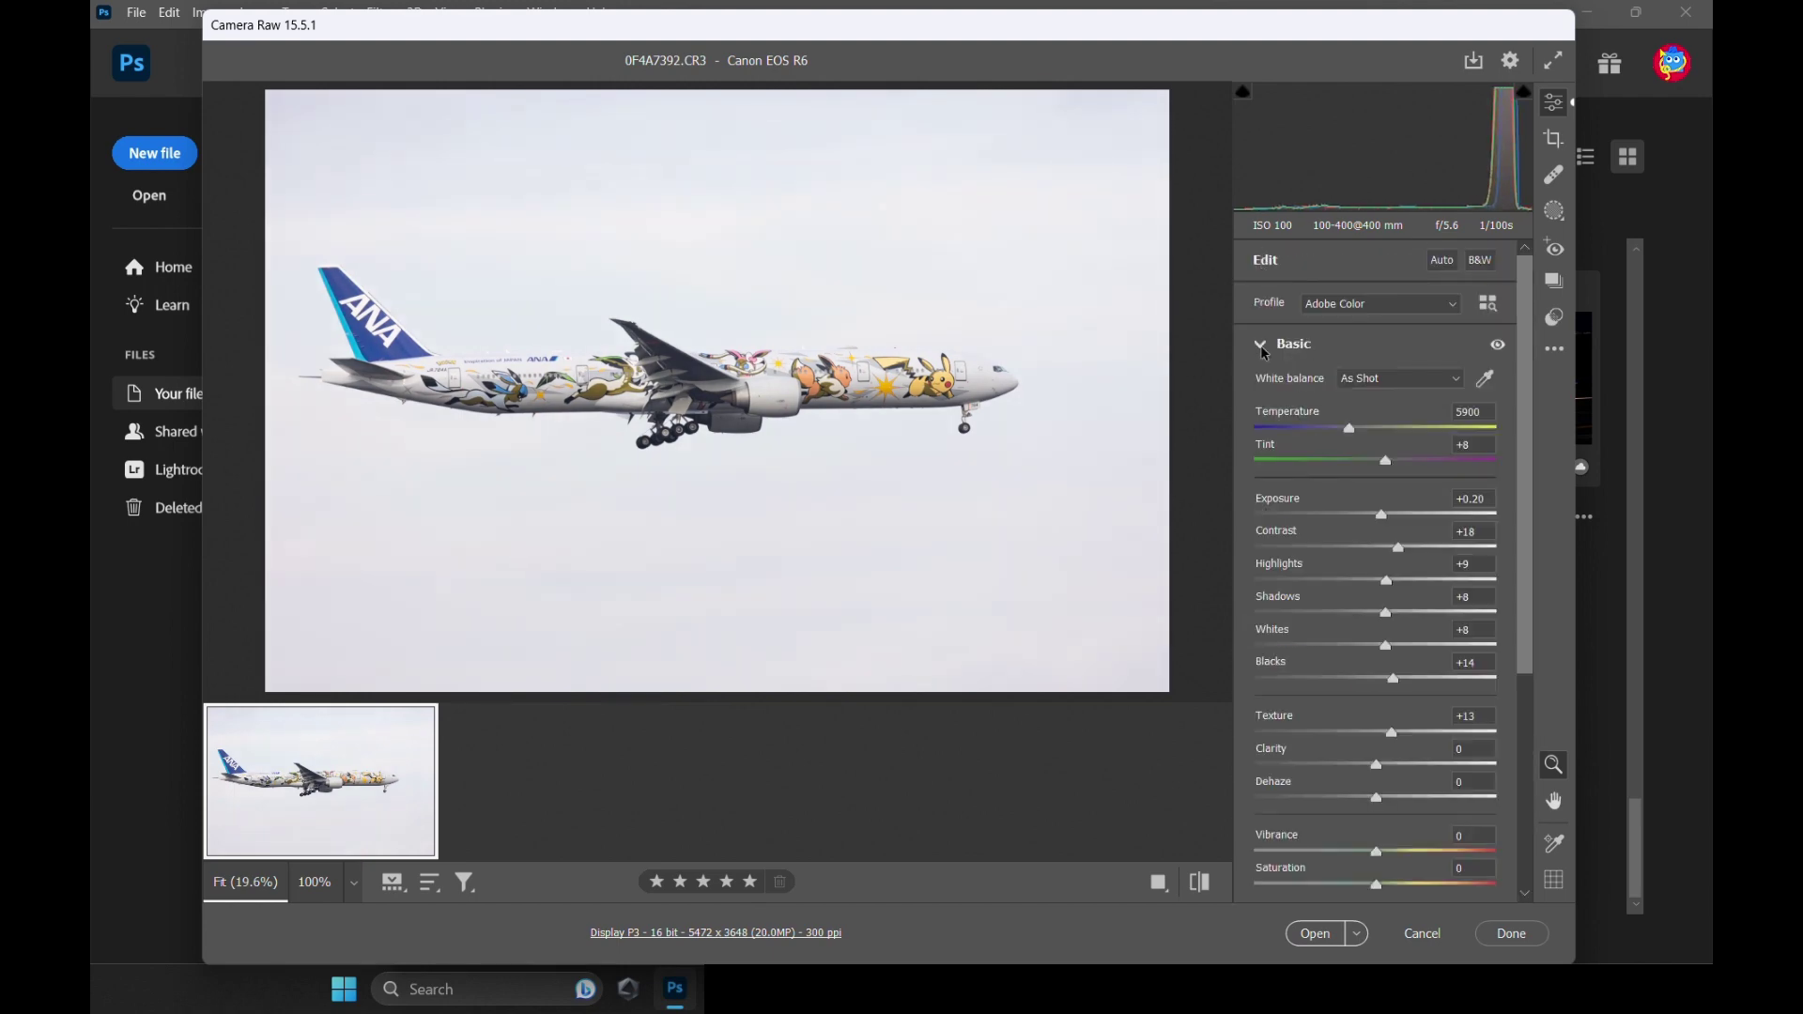
click(1265, 349)
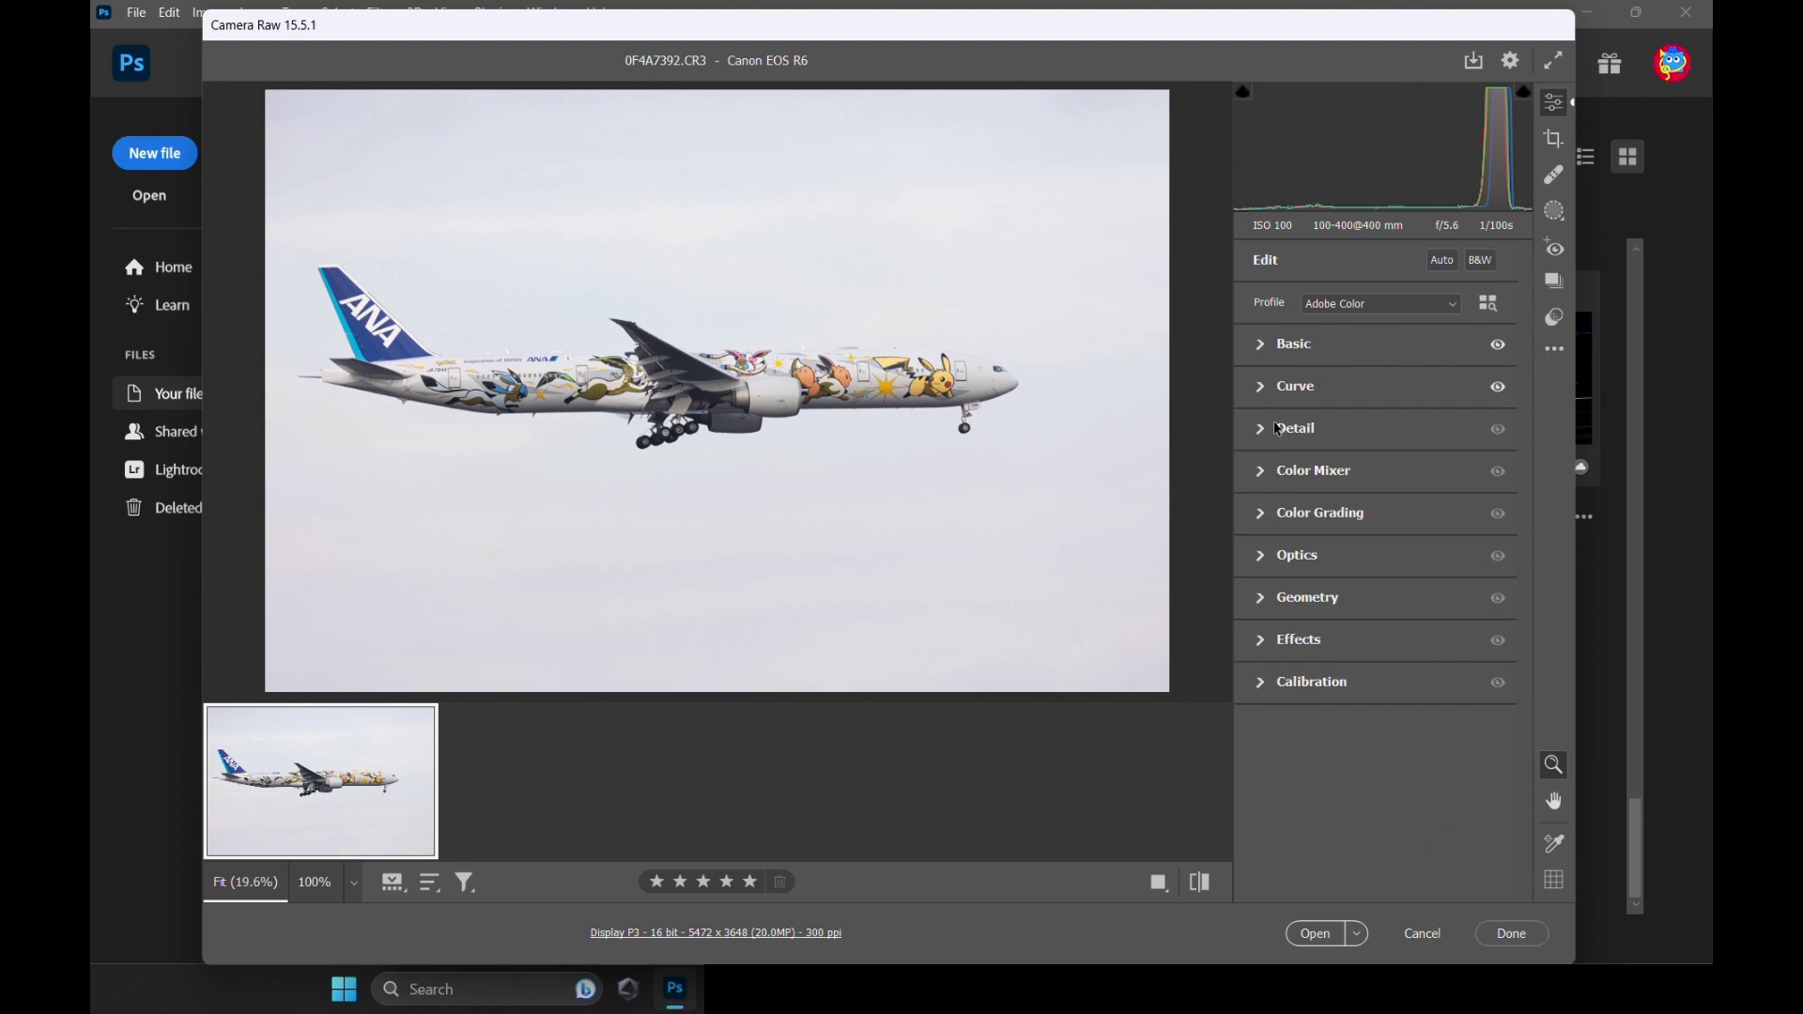
Apply AI Denoise to the photo with an amount of 80 and open the enhanced image for editing.
click(1279, 426)
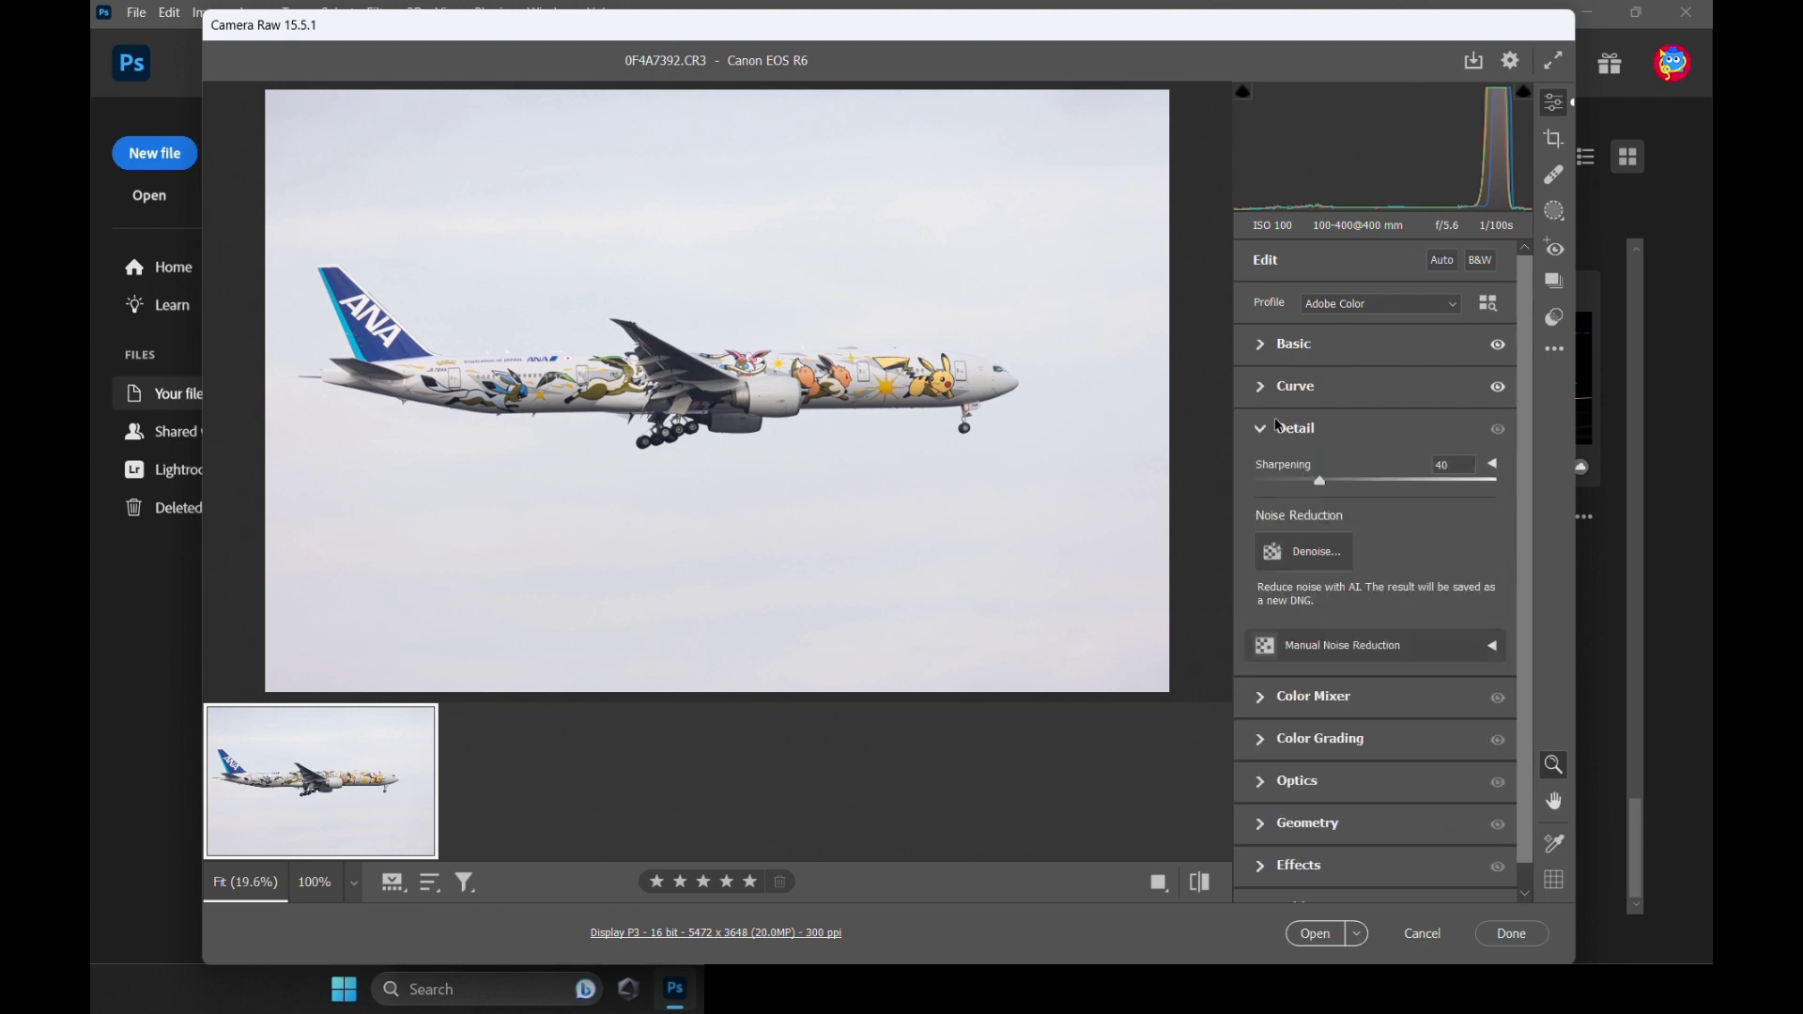
click(1308, 550)
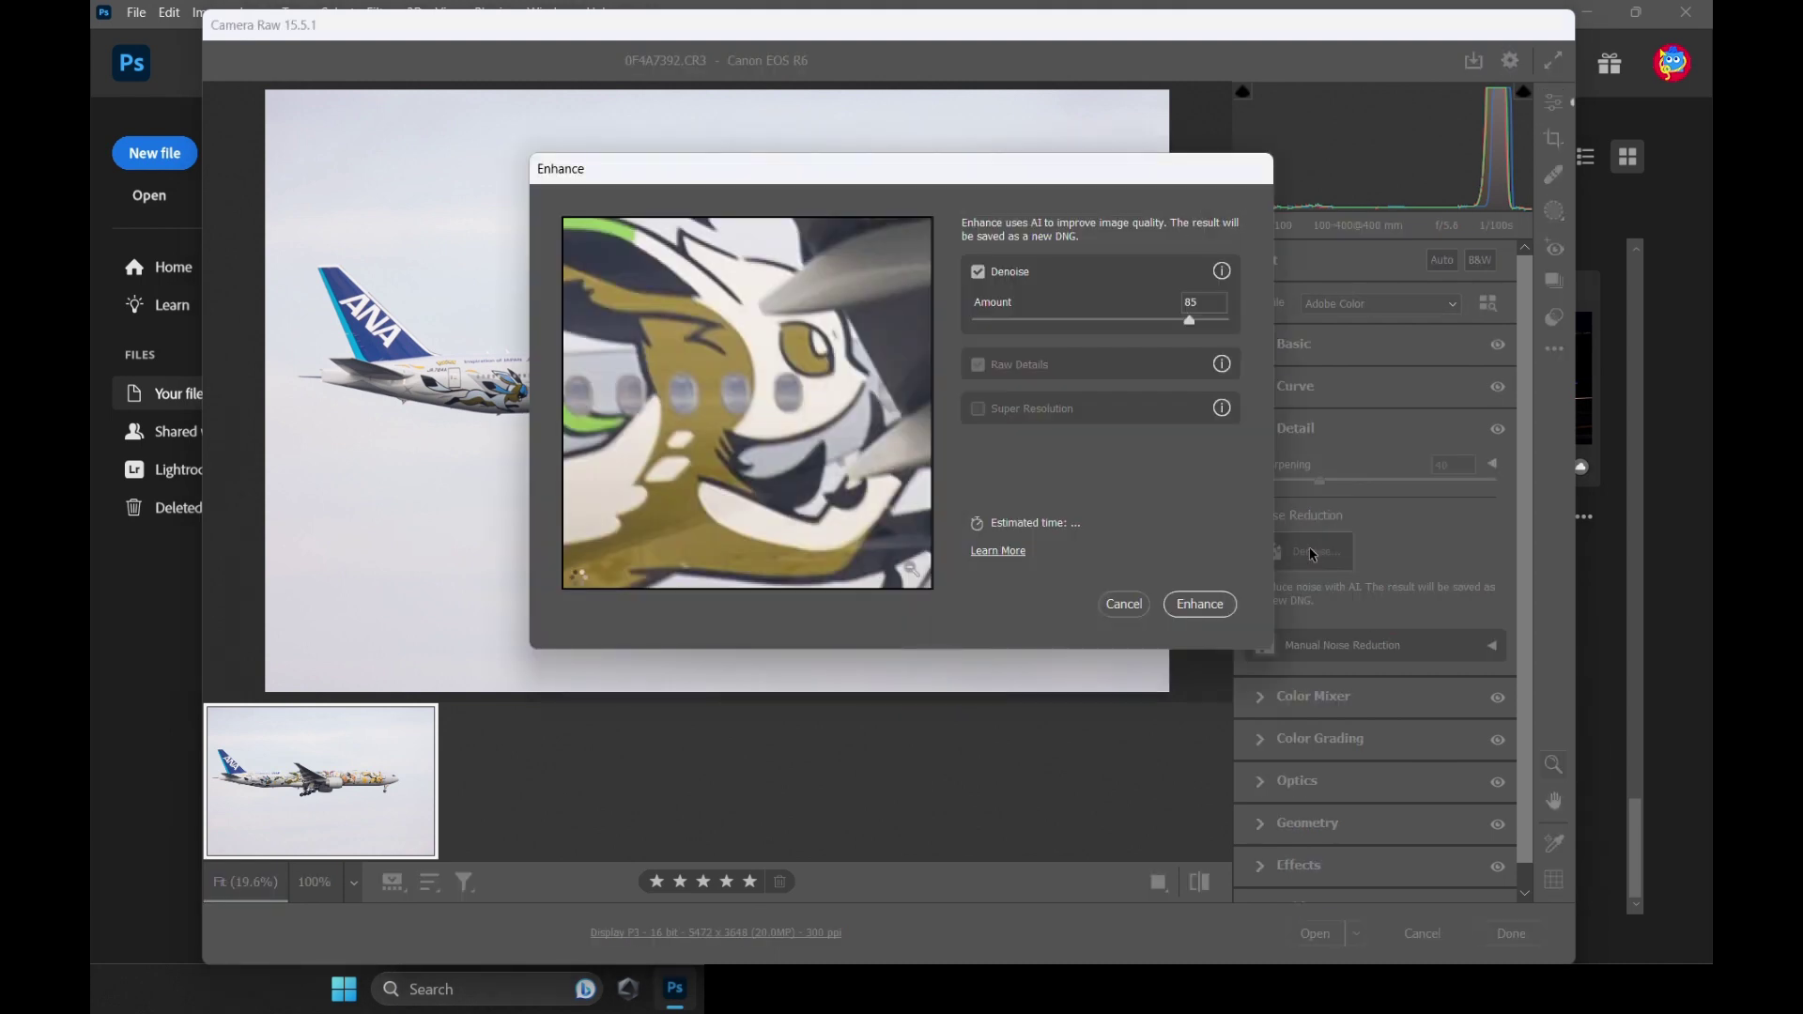
drag(1189, 320, 1187, 321)
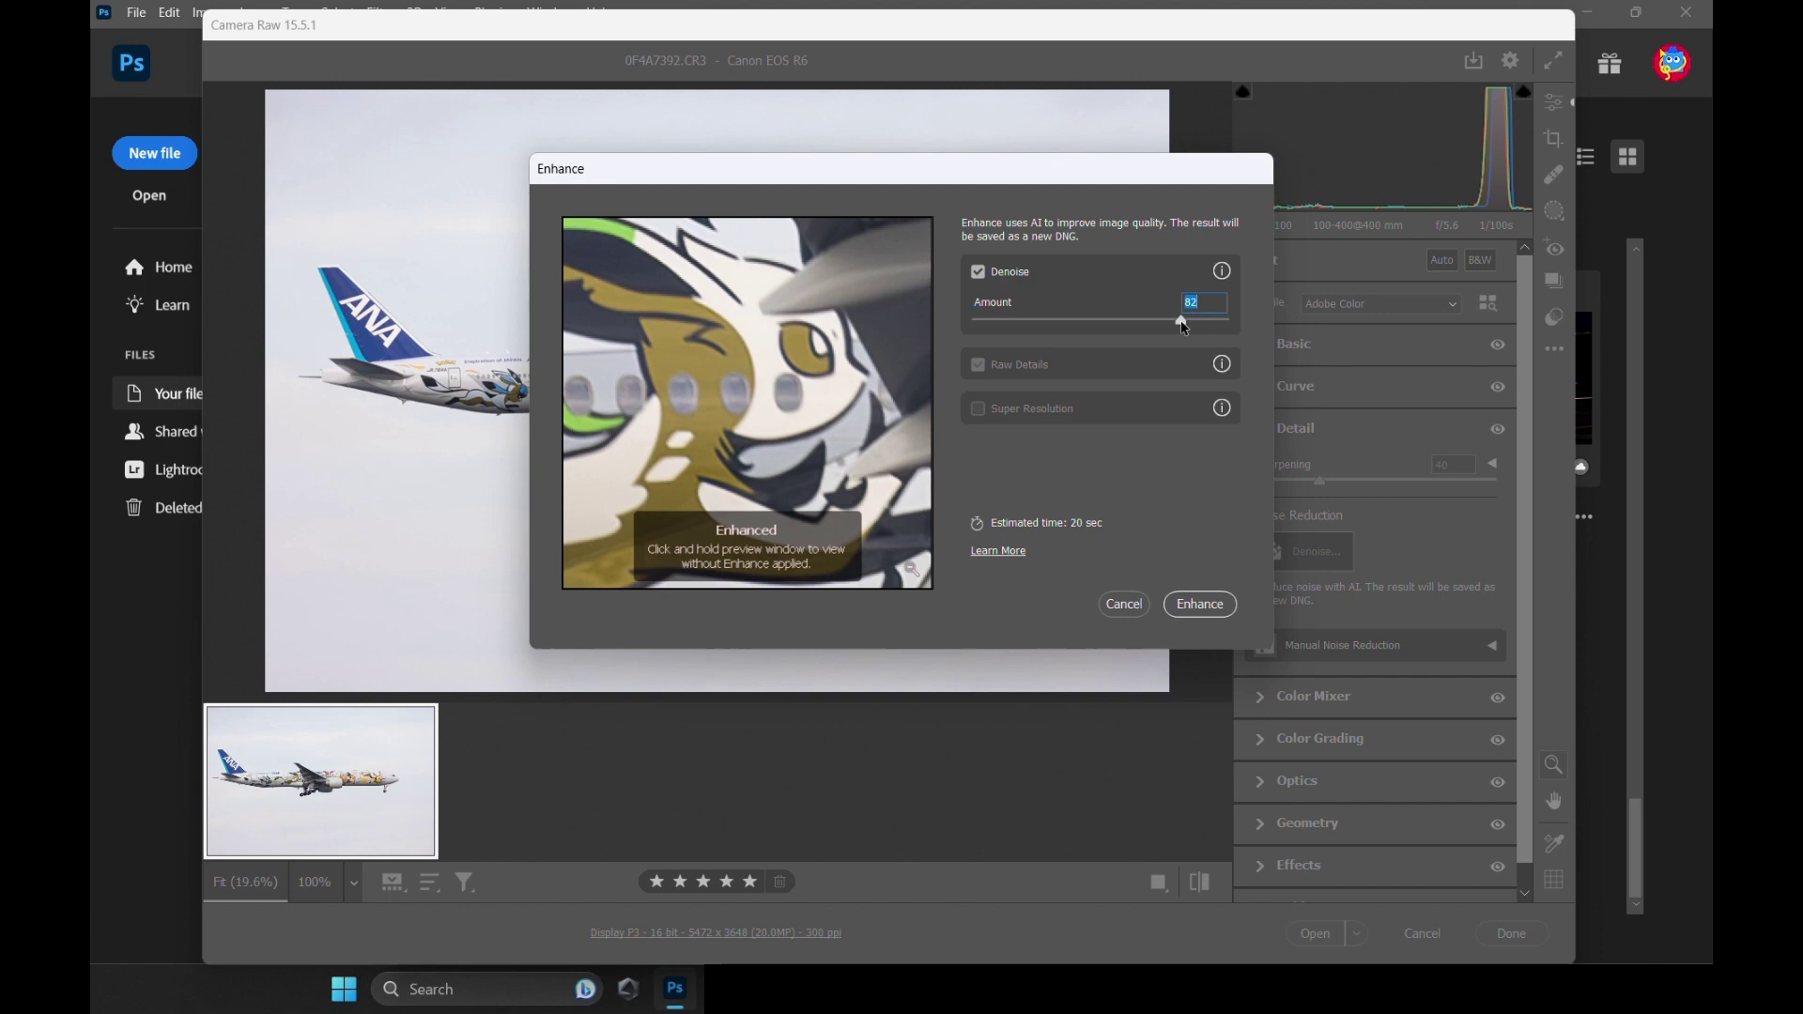
drag(807, 433, 831, 273)
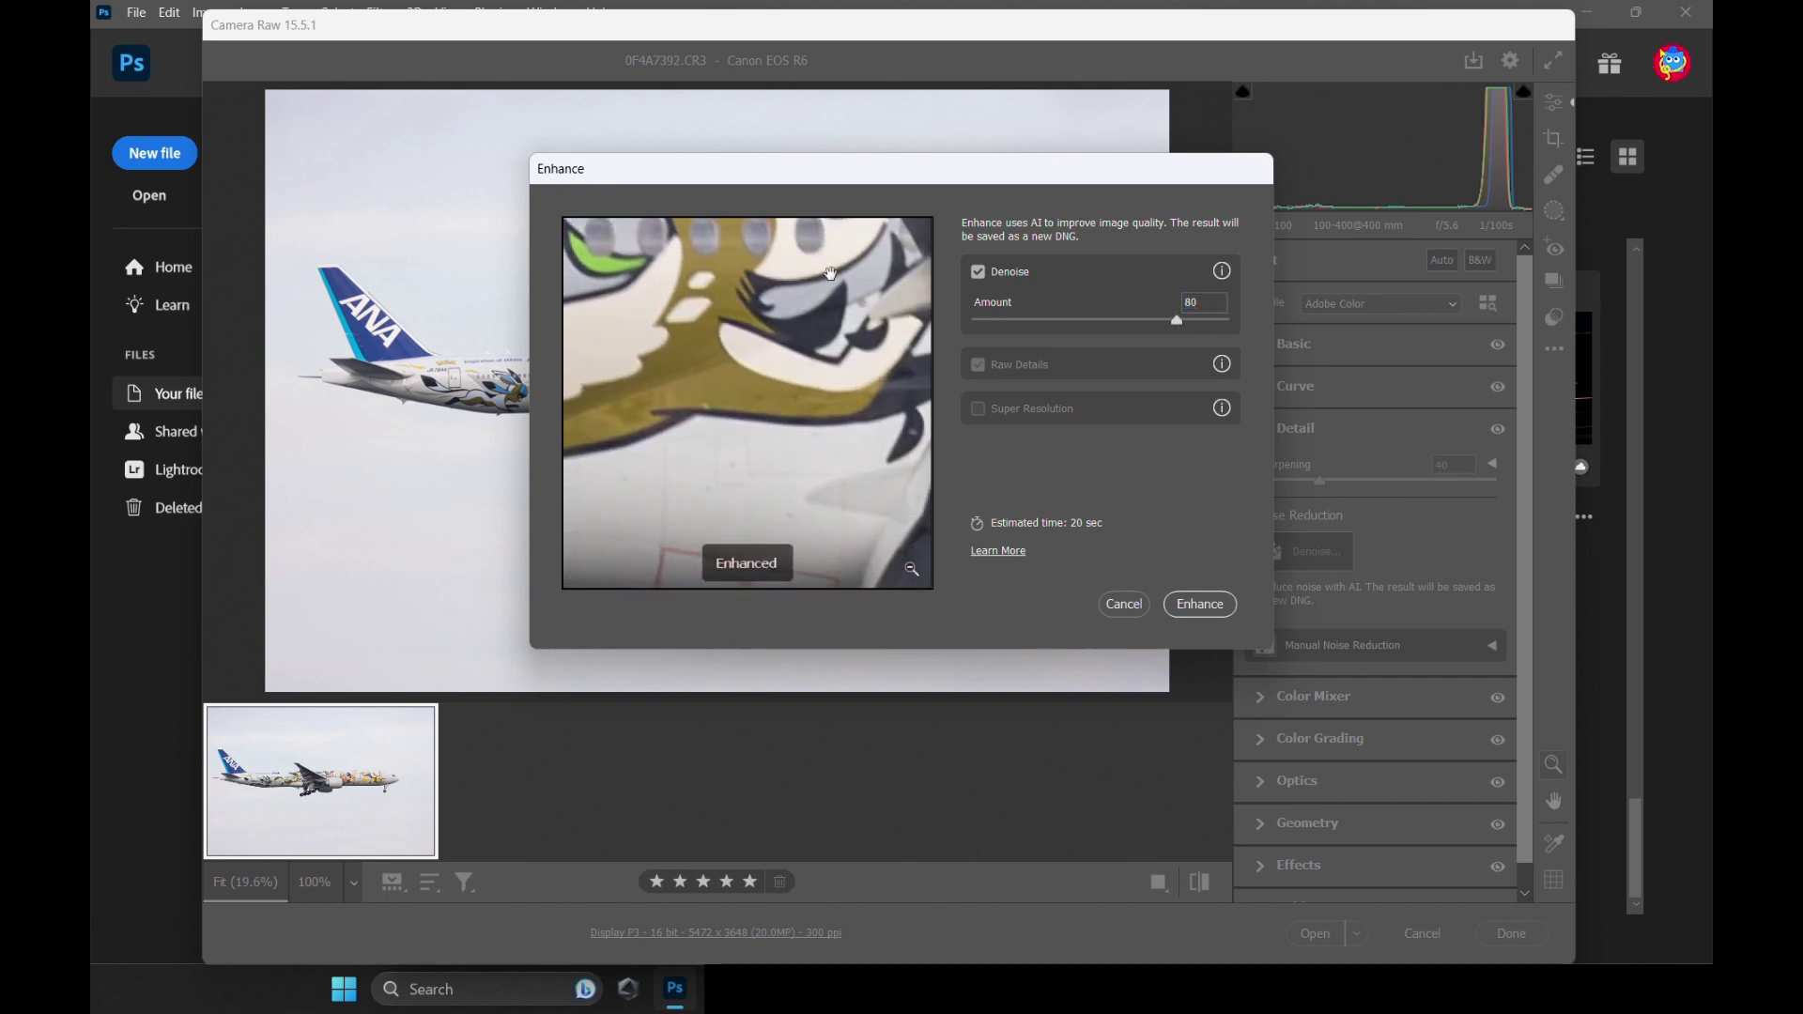
click(1197, 605)
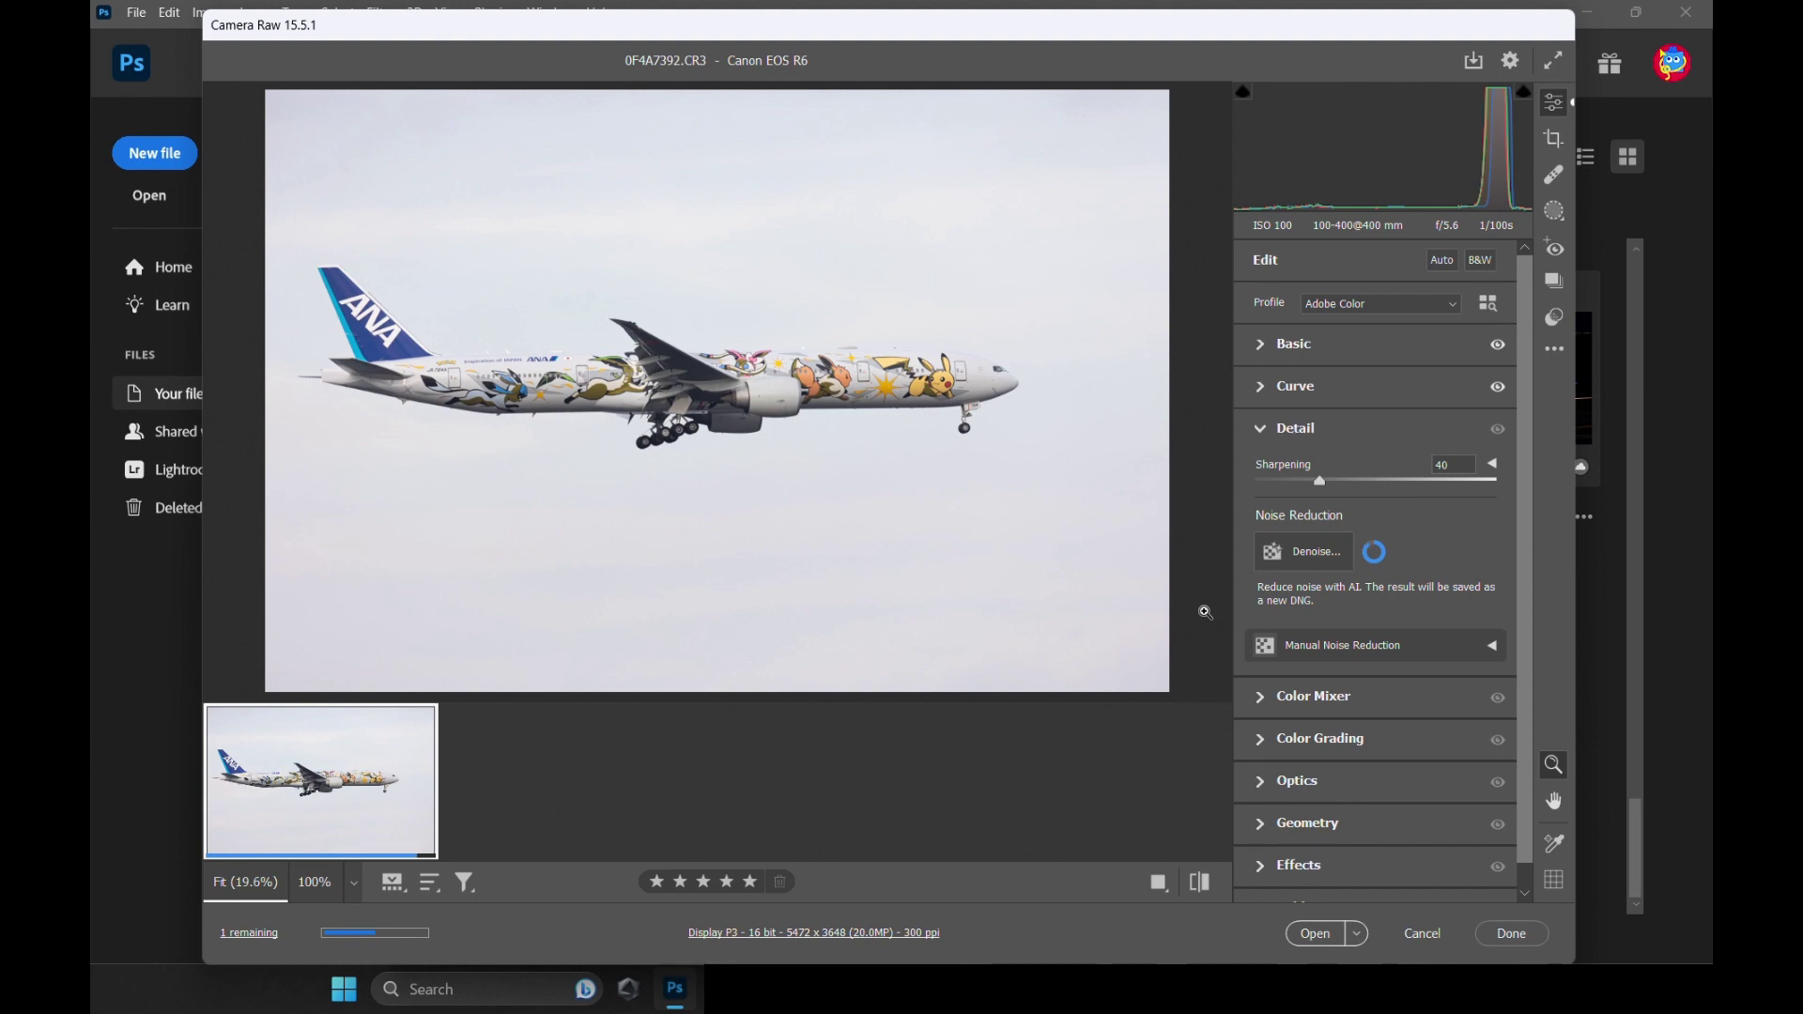
click(1307, 935)
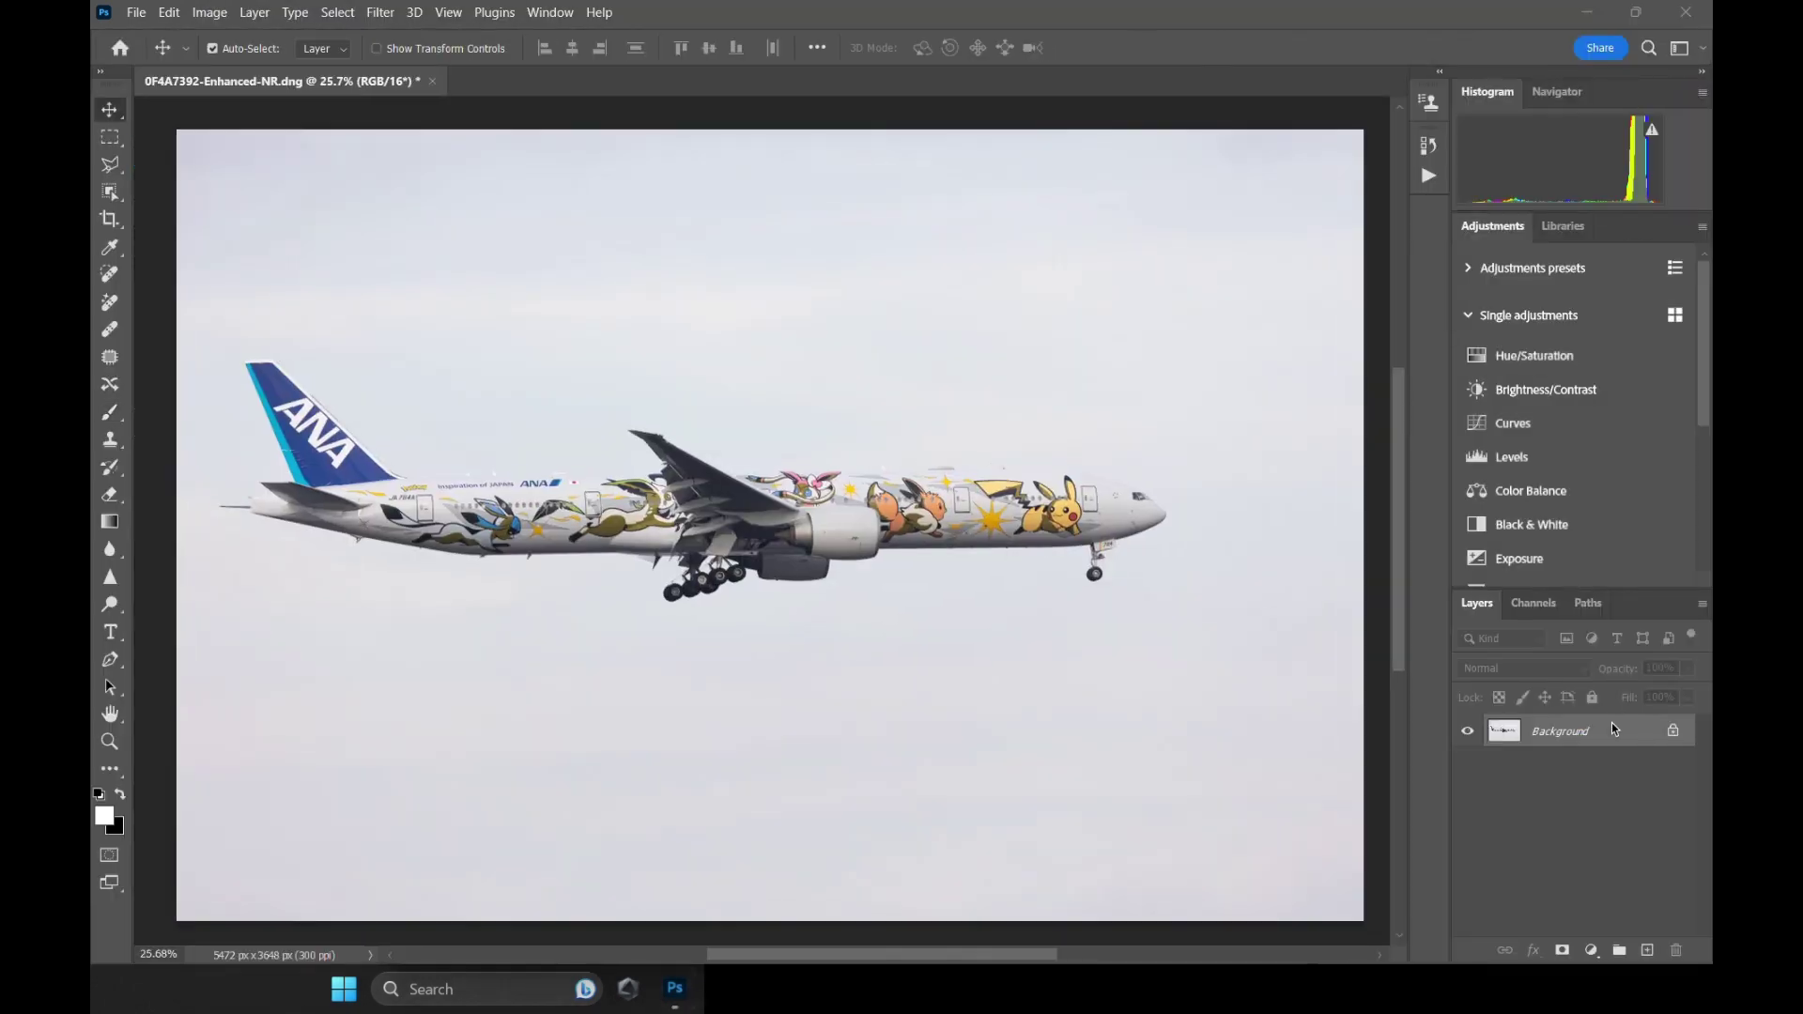
Duplicate the Background layer with a black layer mask and name the copy "plane selection".
key(ctrl+j)
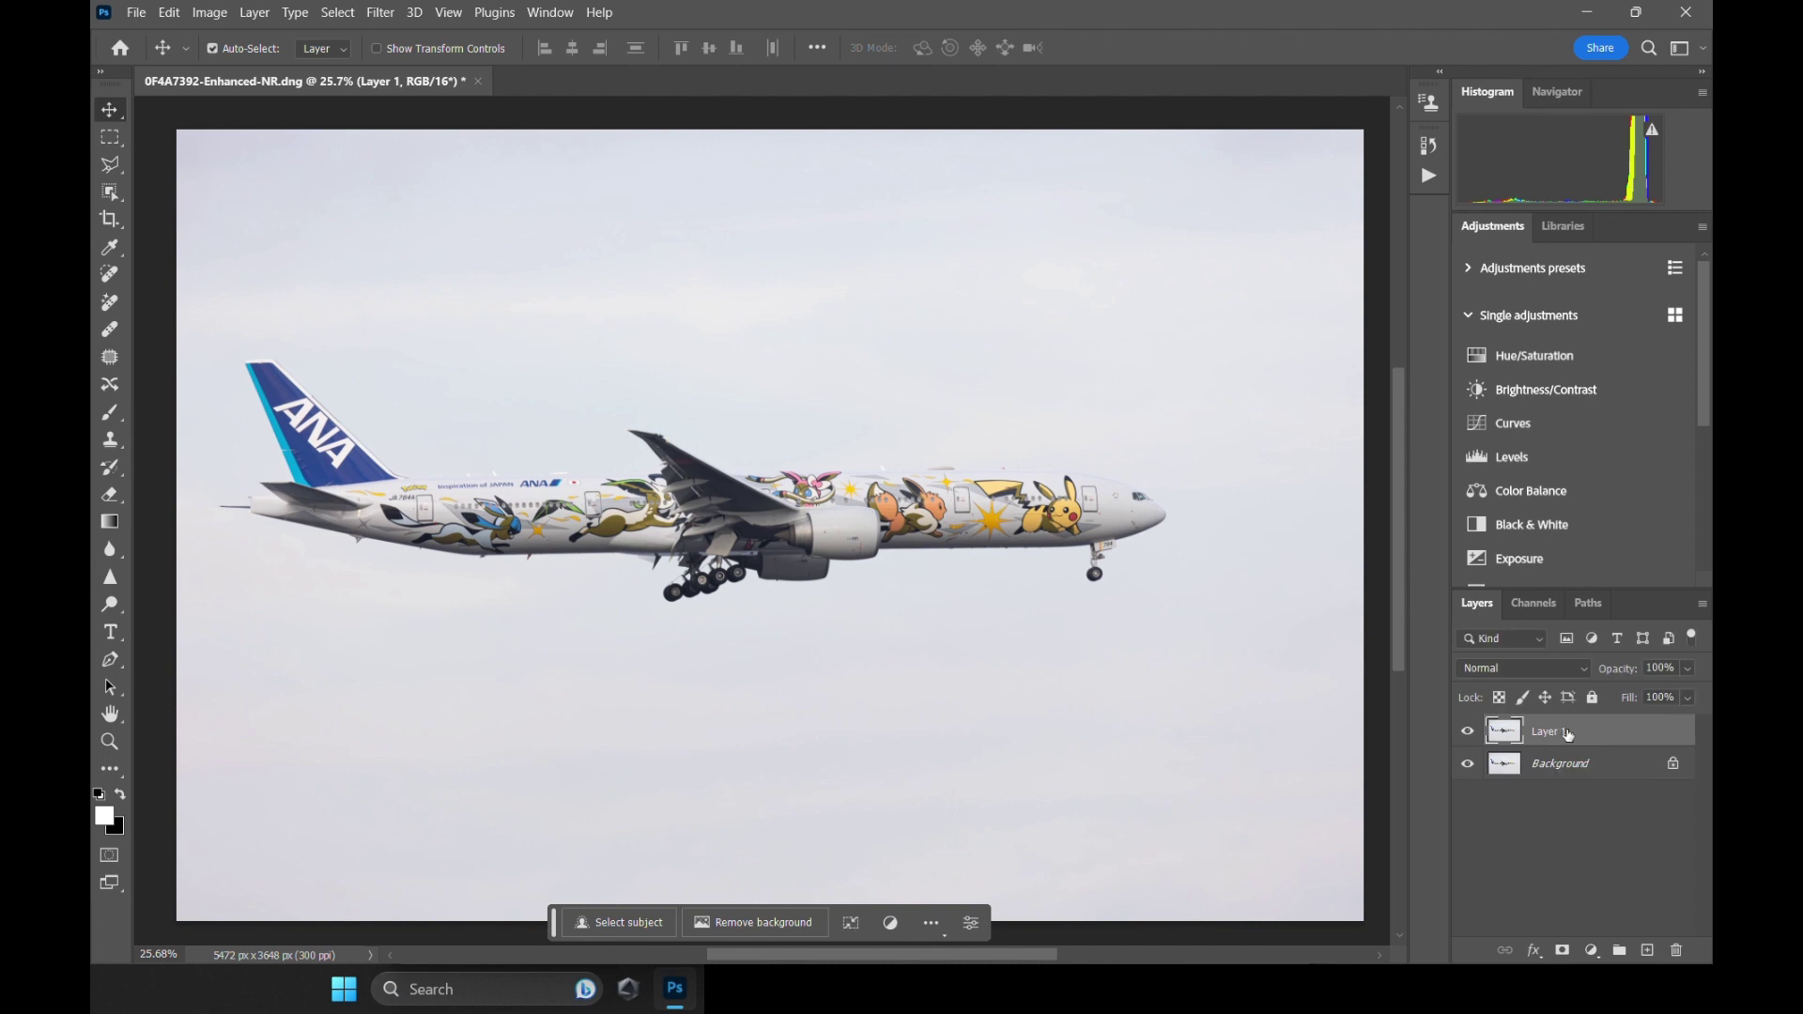
click(1563, 950)
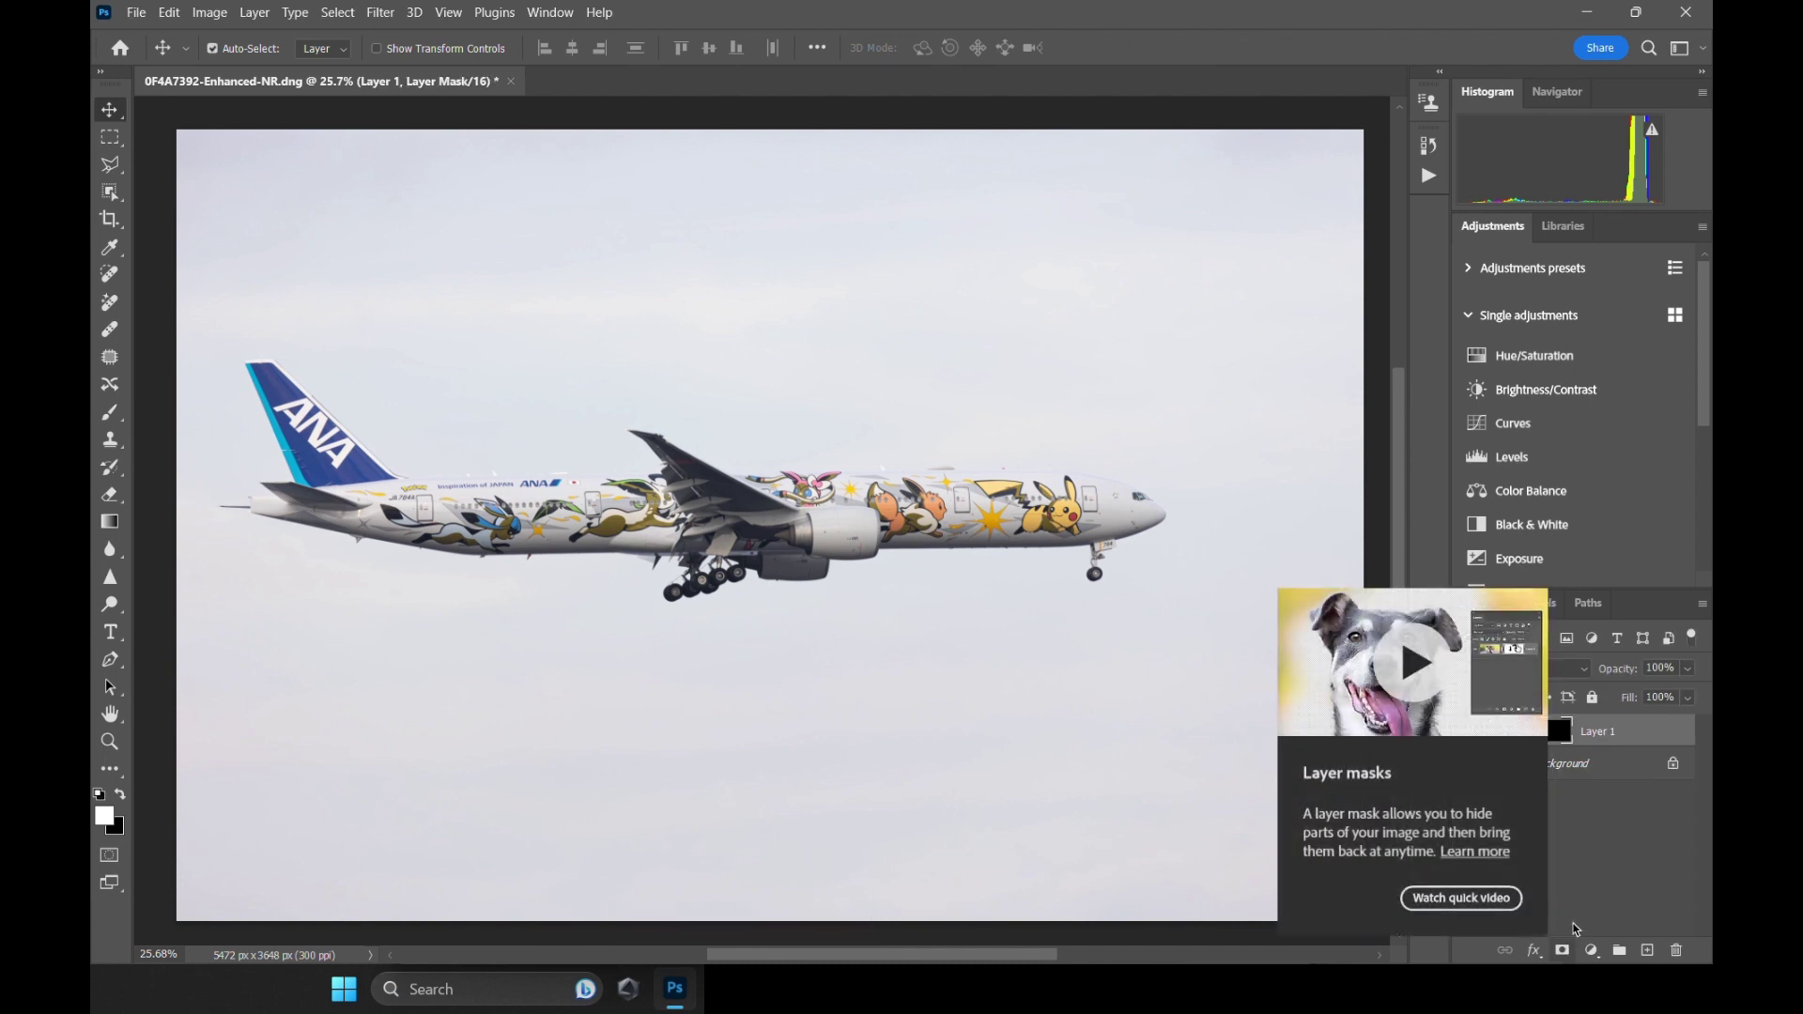
double_click(1605, 734)
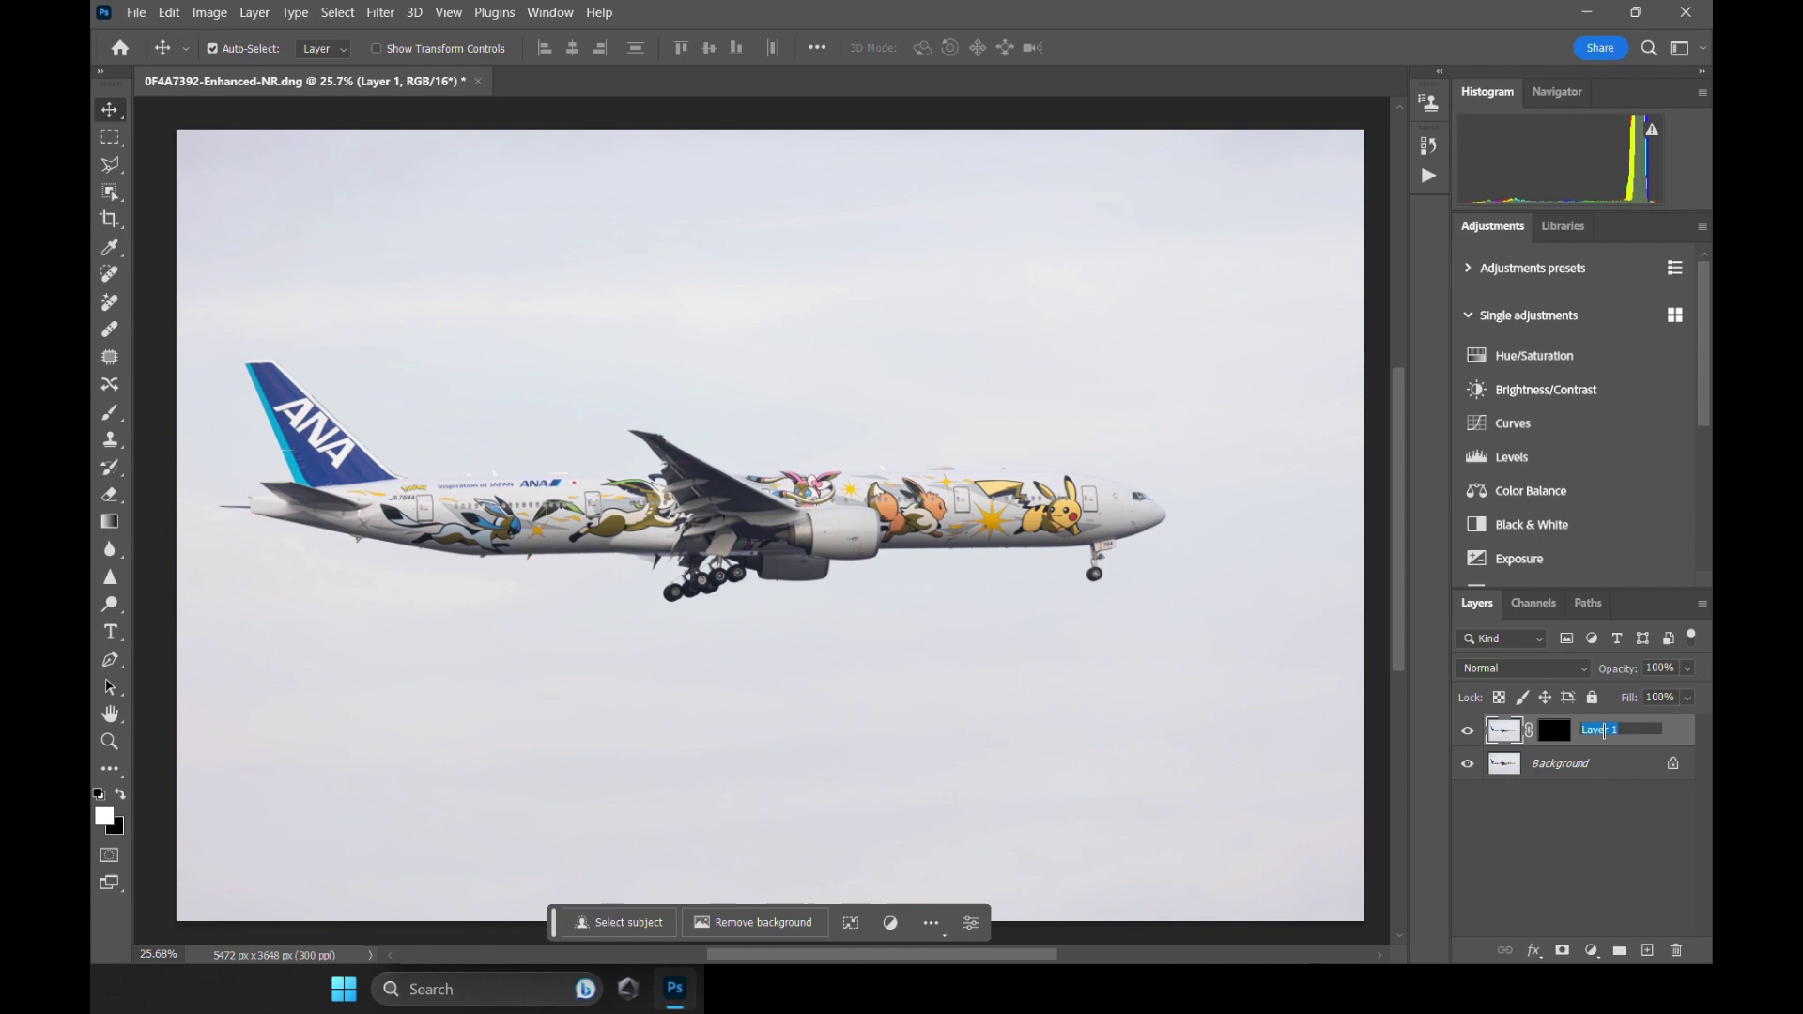
text(plane selection)
key(Return)
With the layer mask active, start a Pen path where the wing meets the fuselage and trace along the fuselage's upper edge.
click(1553, 731)
click(109, 659)
scroll(732, 464, up, 10)
click(605, 613)
scroll(568, 686, down, 5)
click(762, 666)
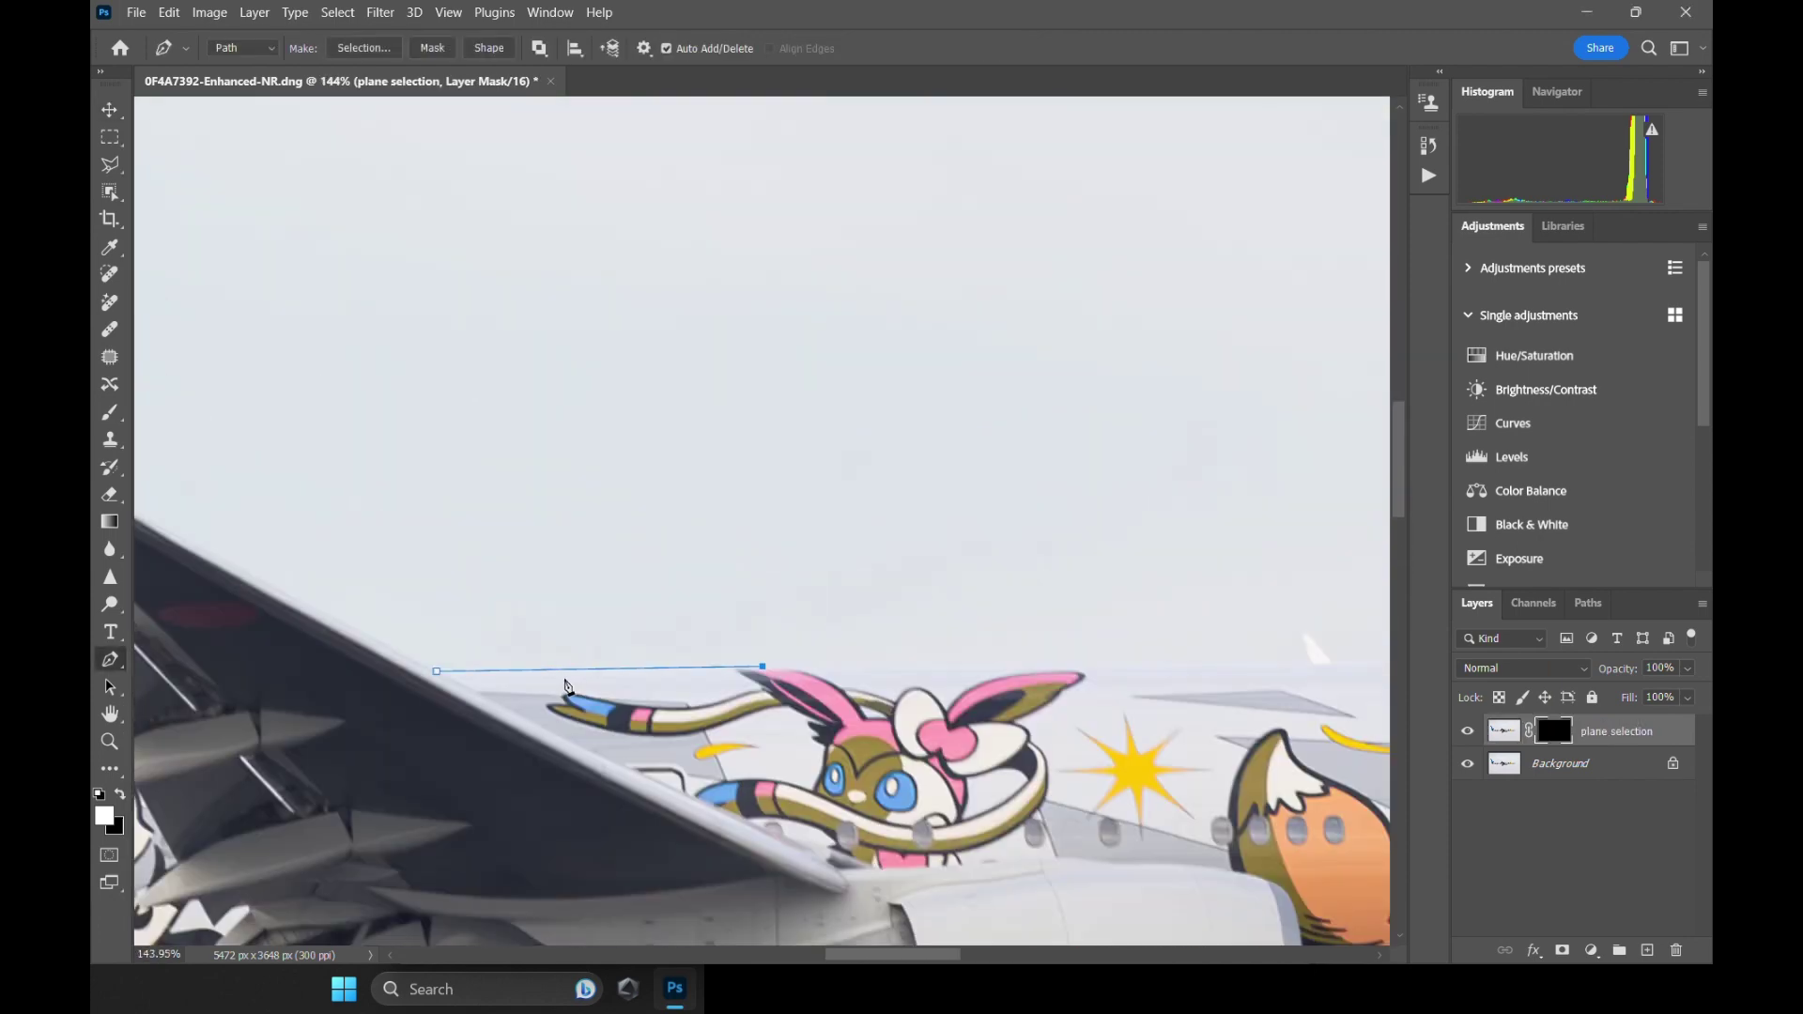
scroll(934, 668, up, 6)
click(930, 665)
Continue the path with curved points over the low antenna dome on top of the fuselage.
scroll(438, 741, up, 4)
drag(733, 657, 825, 636)
mouse_move(1115, 616)
mouse_down()
mouse_move(1203, 624)
mouse_move(1070, 612)
mouse_up()
drag(866, 684, 919, 721)
drag(927, 730, 944, 745)
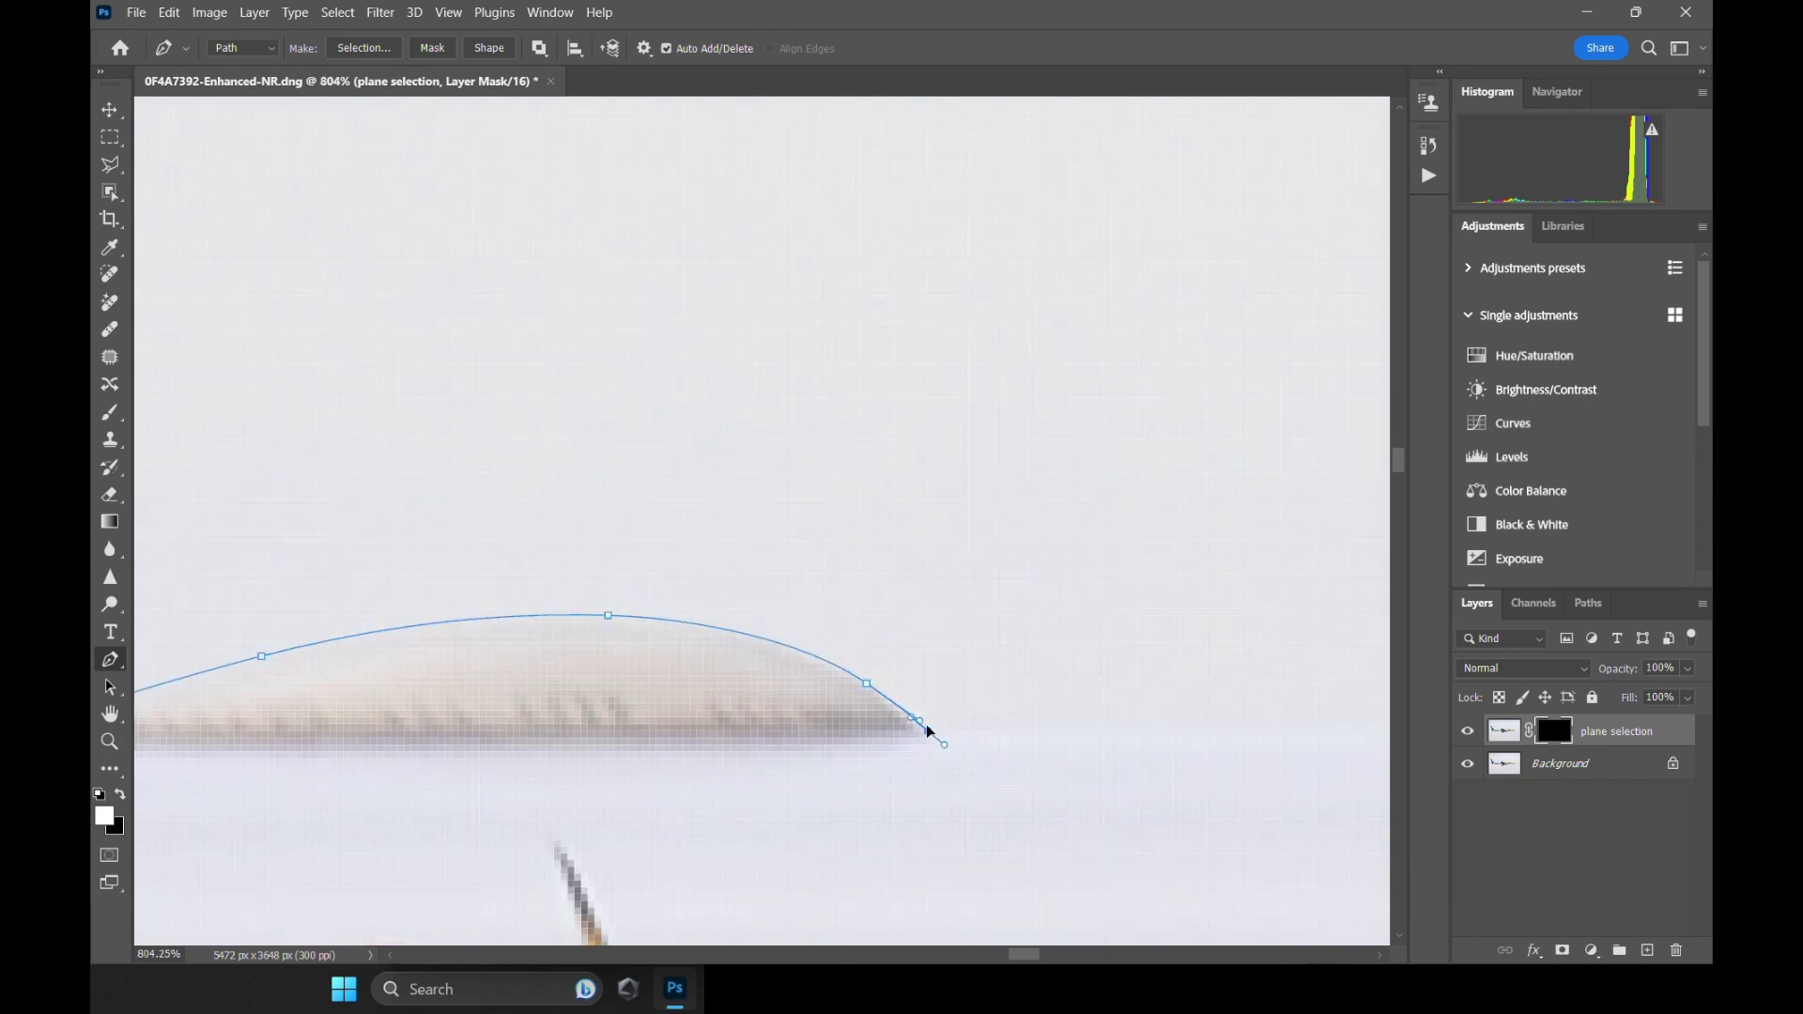
drag(1086, 724, 1147, 720)
Extend the path along the upper edge of the forward fuselage towards the cockpit.
drag(720, 718, 690, 689)
scroll(938, 714, down, 2)
click(1062, 706)
scroll(939, 723, down, 3)
drag(583, 742, 653, 743)
drag(847, 745, 897, 785)
scroll(845, 742, up, 1)
drag(994, 720, 1078, 748)
scroll(994, 728, down, 1)
drag(938, 737, 1022, 774)
Trace the path past the cockpit windows and around the tip of the nose with curved points.
scroll(939, 742, up, 2)
drag(608, 613, 639, 643)
mouse_move(756, 763)
mouse_down()
mouse_move(873, 816)
mouse_move(753, 749)
mouse_up()
scroll(713, 723, down, 8)
scroll(853, 873, up, 8)
drag(768, 650, 784, 680)
drag(792, 762, 793, 795)
drag(734, 860, 702, 887)
scroll(1017, 650, down, 7)
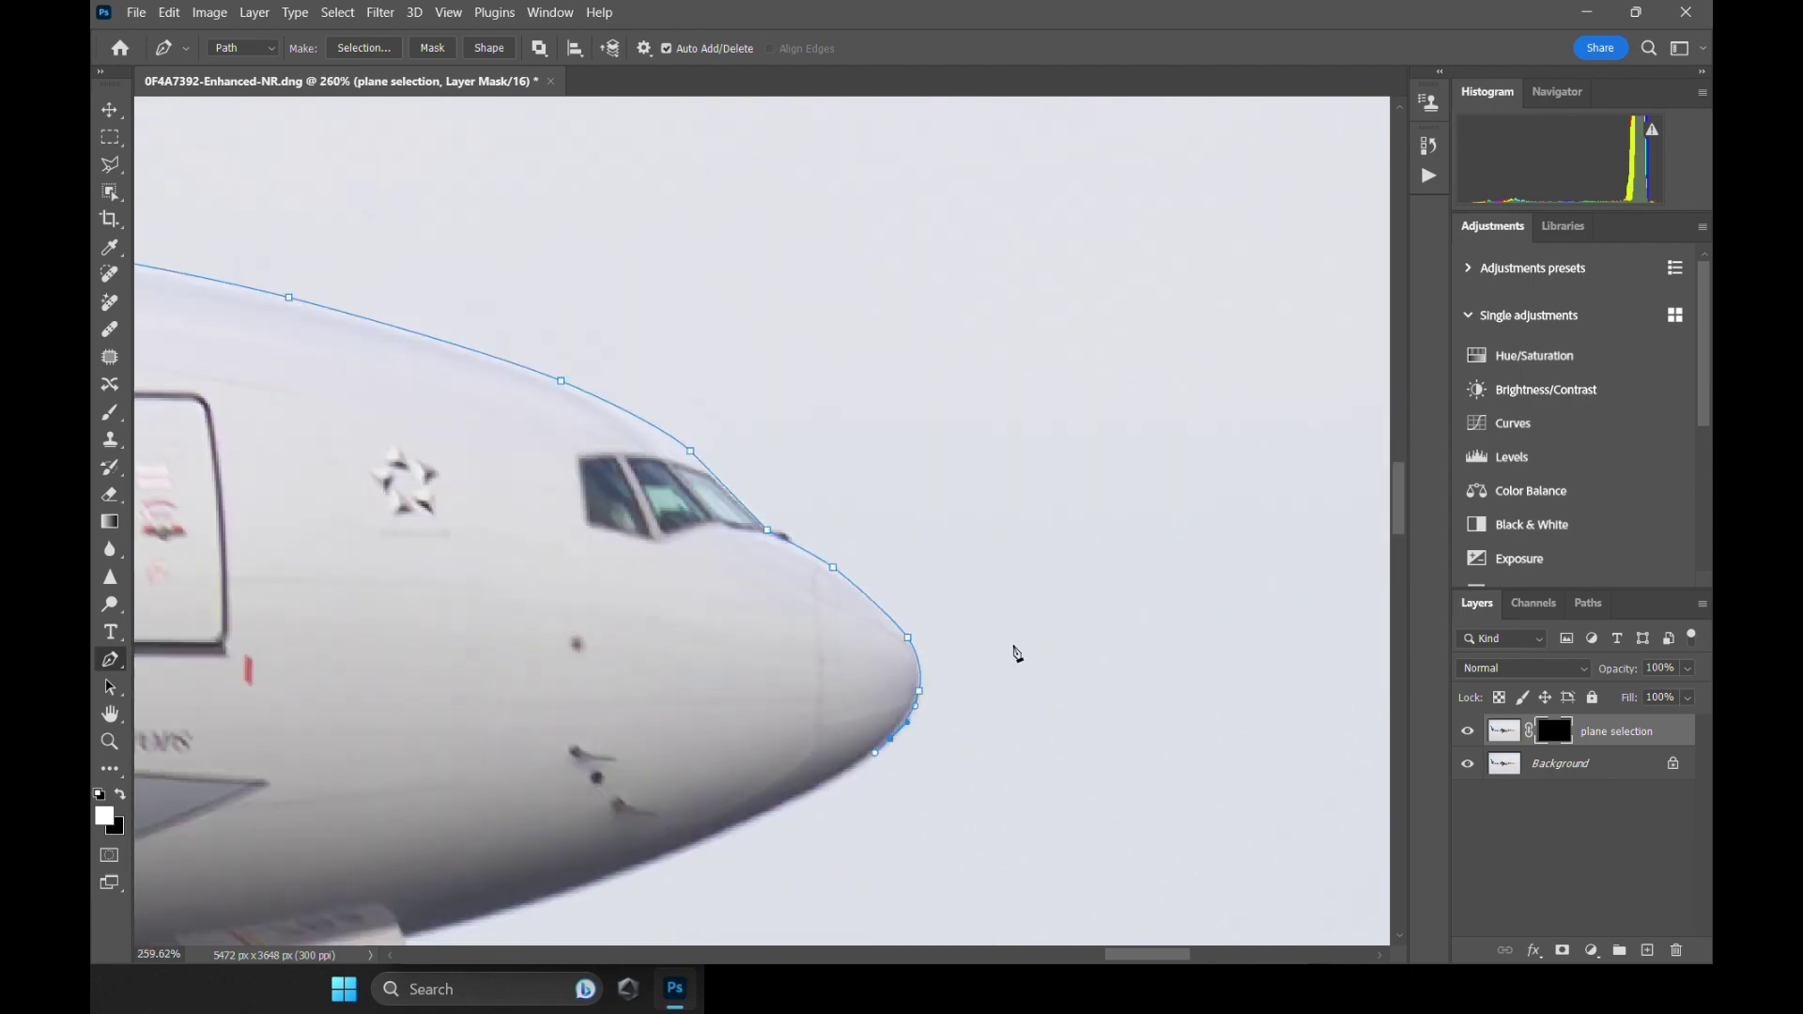
Continue the path along the underside of the nose to the nose gear door.
scroll(713, 916, up, 7)
drag(882, 701, 797, 741)
scroll(1220, 603, down, 6)
drag(459, 761, 355, 794)
drag(564, 731, 829, 679)
drag(636, 712, 636, 732)
drag(510, 610, 604, 582)
Trace the path around the lower edge of the nose gear door marked 784.
scroll(648, 714, up, 7)
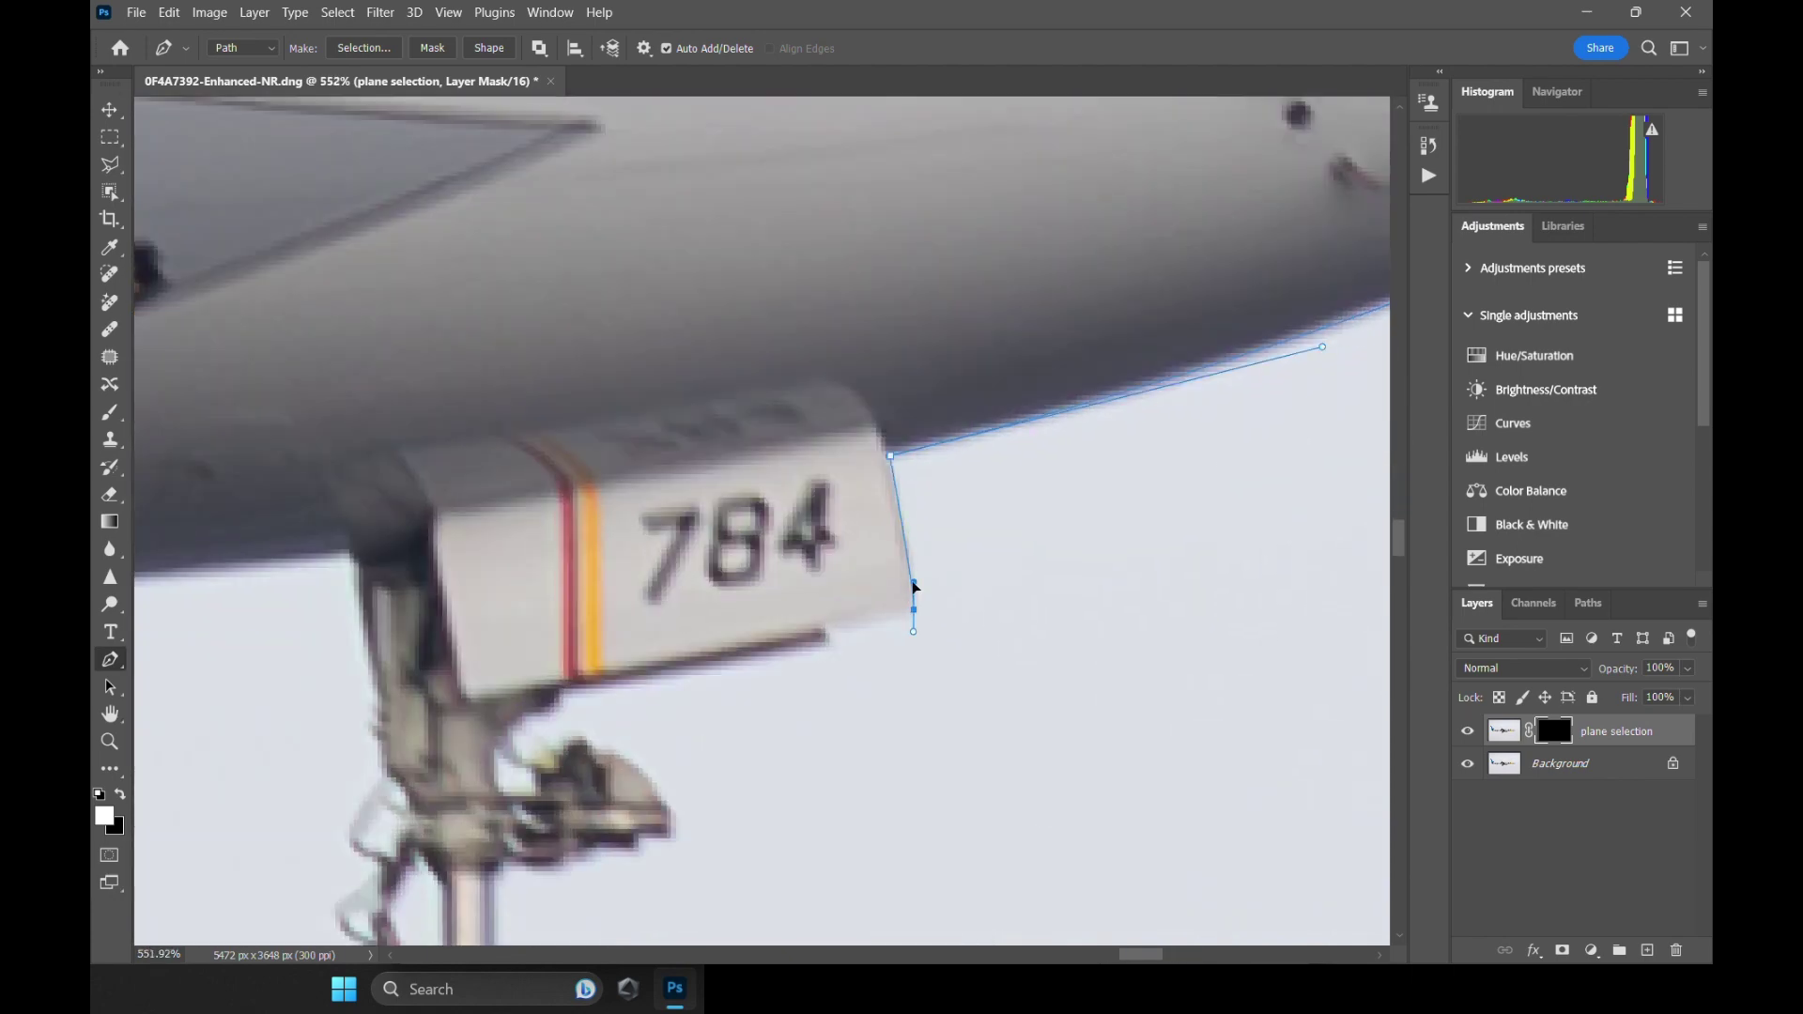
click(825, 628)
click(830, 646)
drag(559, 693, 523, 696)
Continue the path around the rest of the aircraft and close it at its starting point by the wing.
scroll(829, 644, down, 7)
scroll(526, 718, up, 8)
click(924, 625)
drag(958, 652, 972, 659)
drag(974, 641, 984, 636)
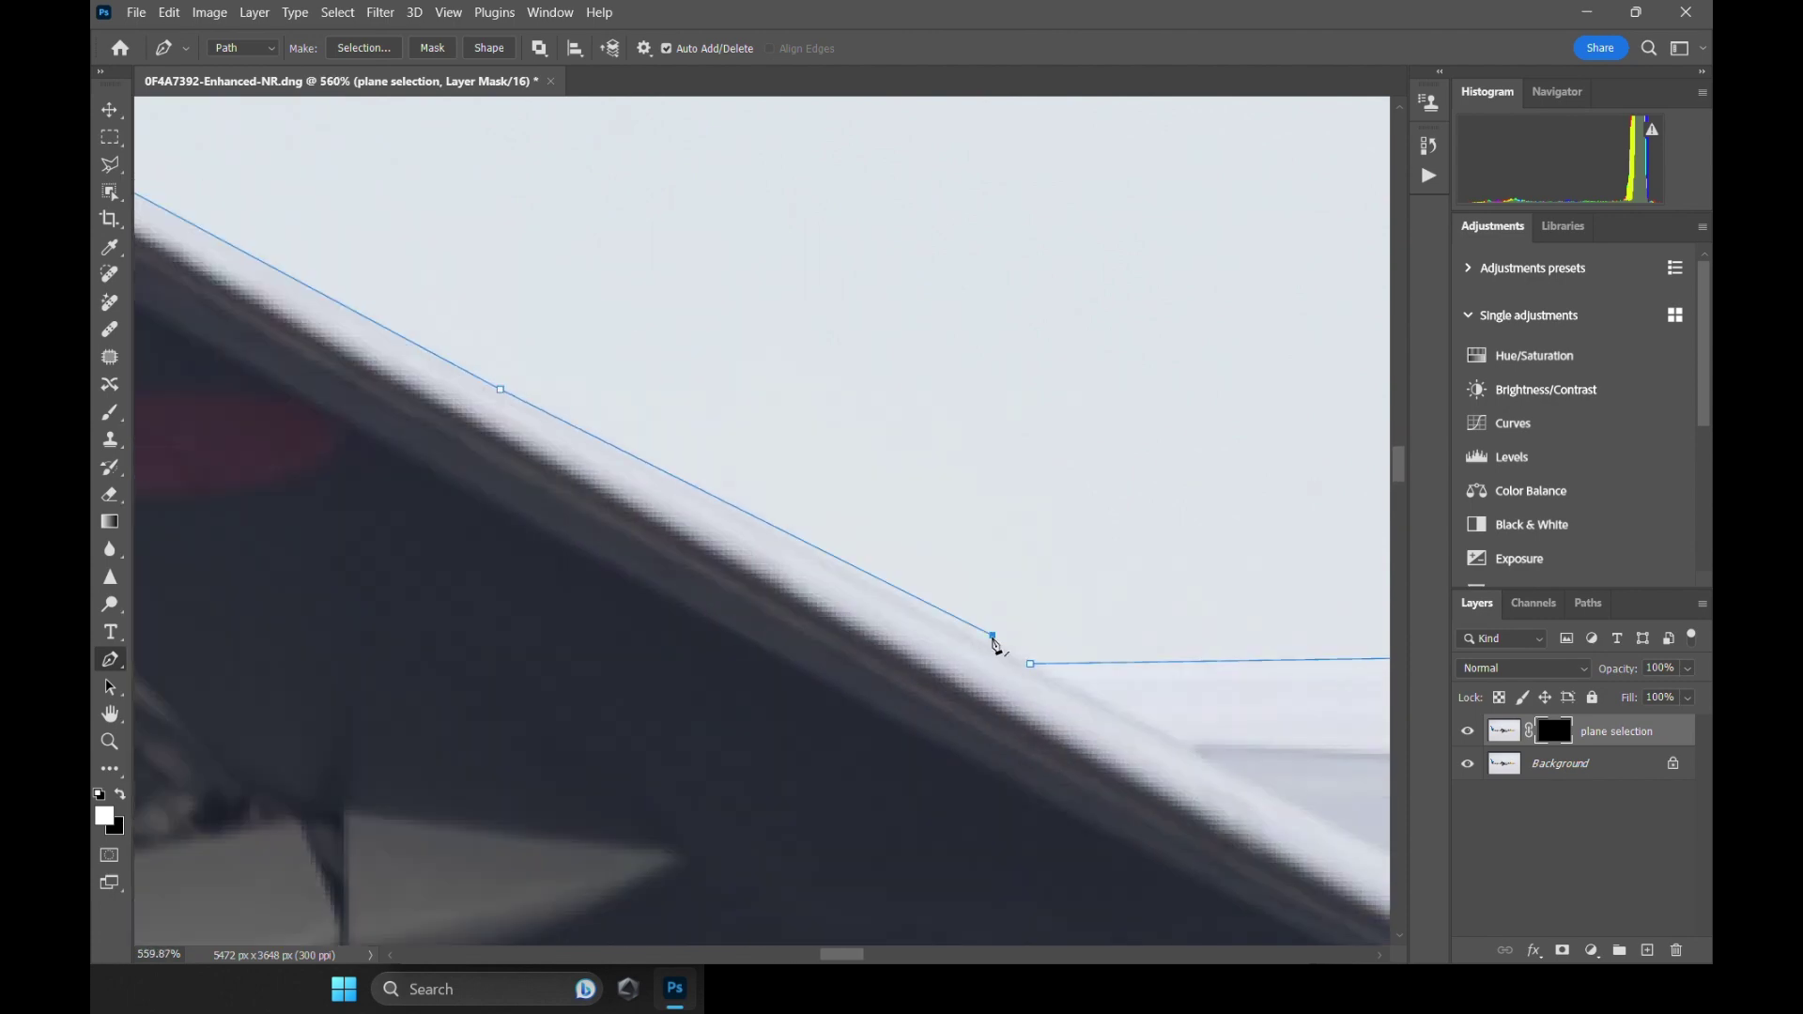
scroll(995, 646, down, 5)
scroll(939, 610, up, 6)
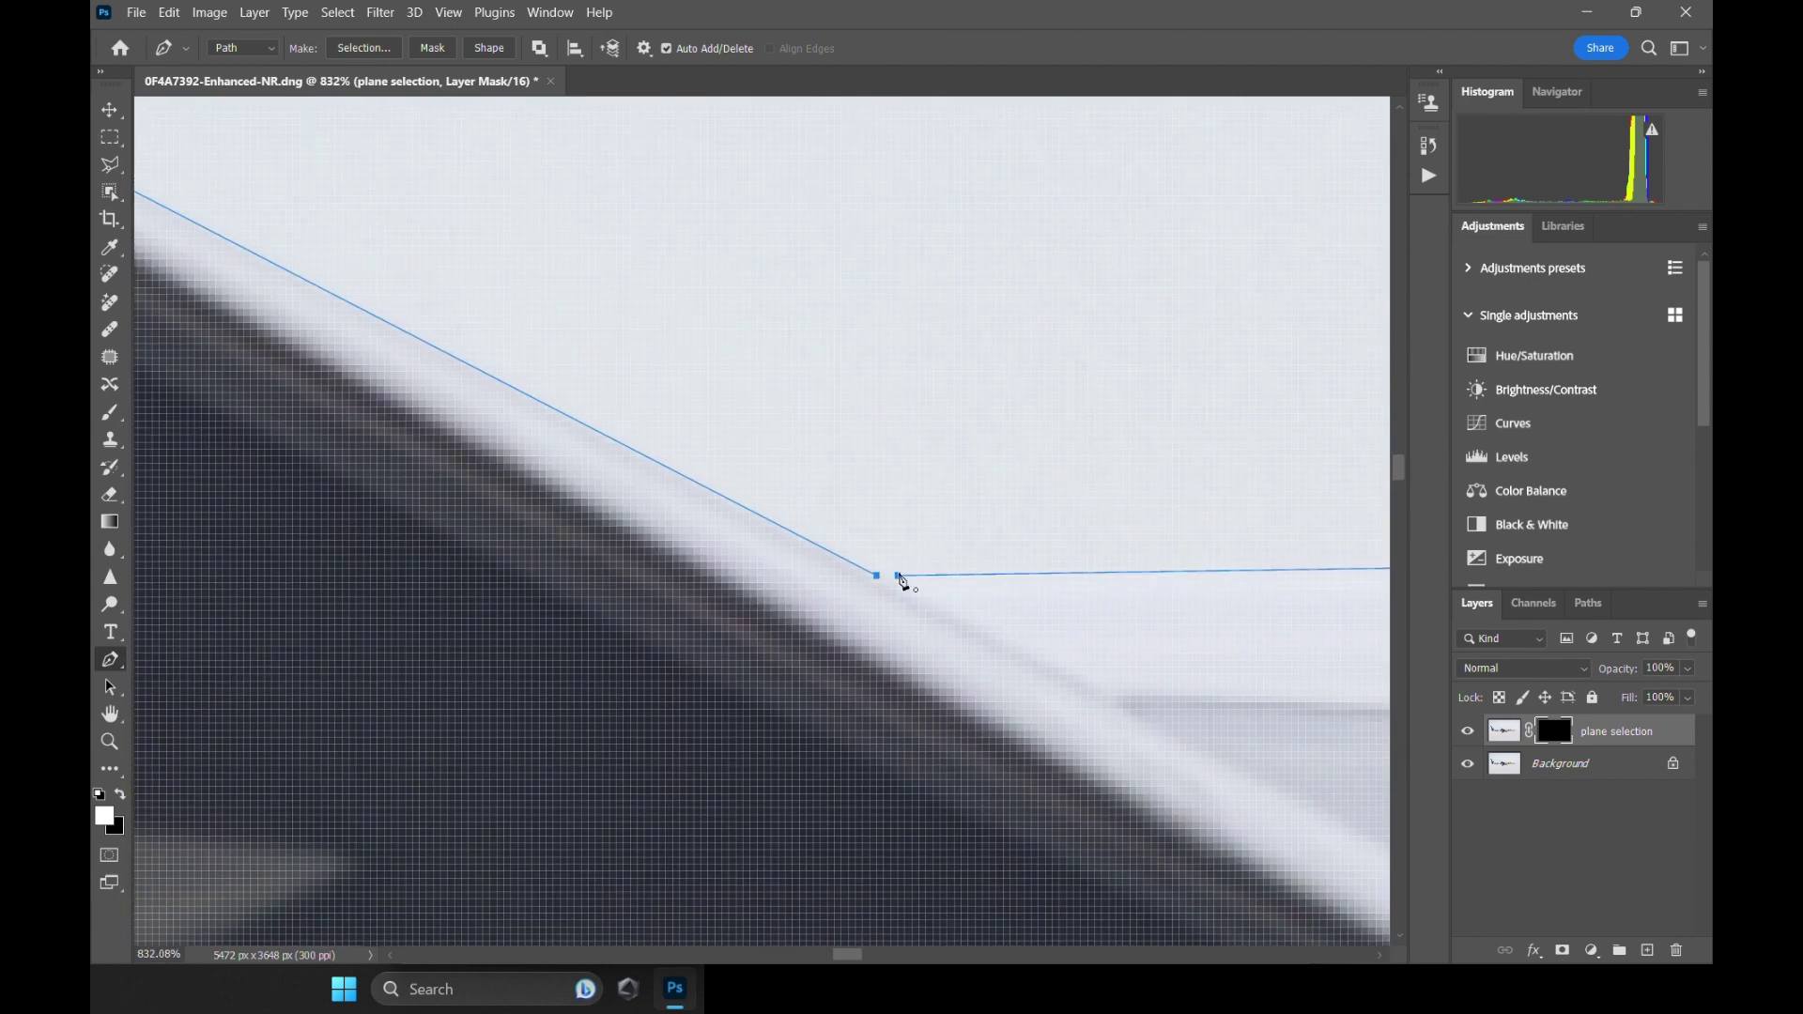
click(899, 577)
Fill the closed plane path on the layer mask with the white foreground color in Normal mode at 100% opacity.
scroll(898, 576, down, 10)
right_click(779, 90)
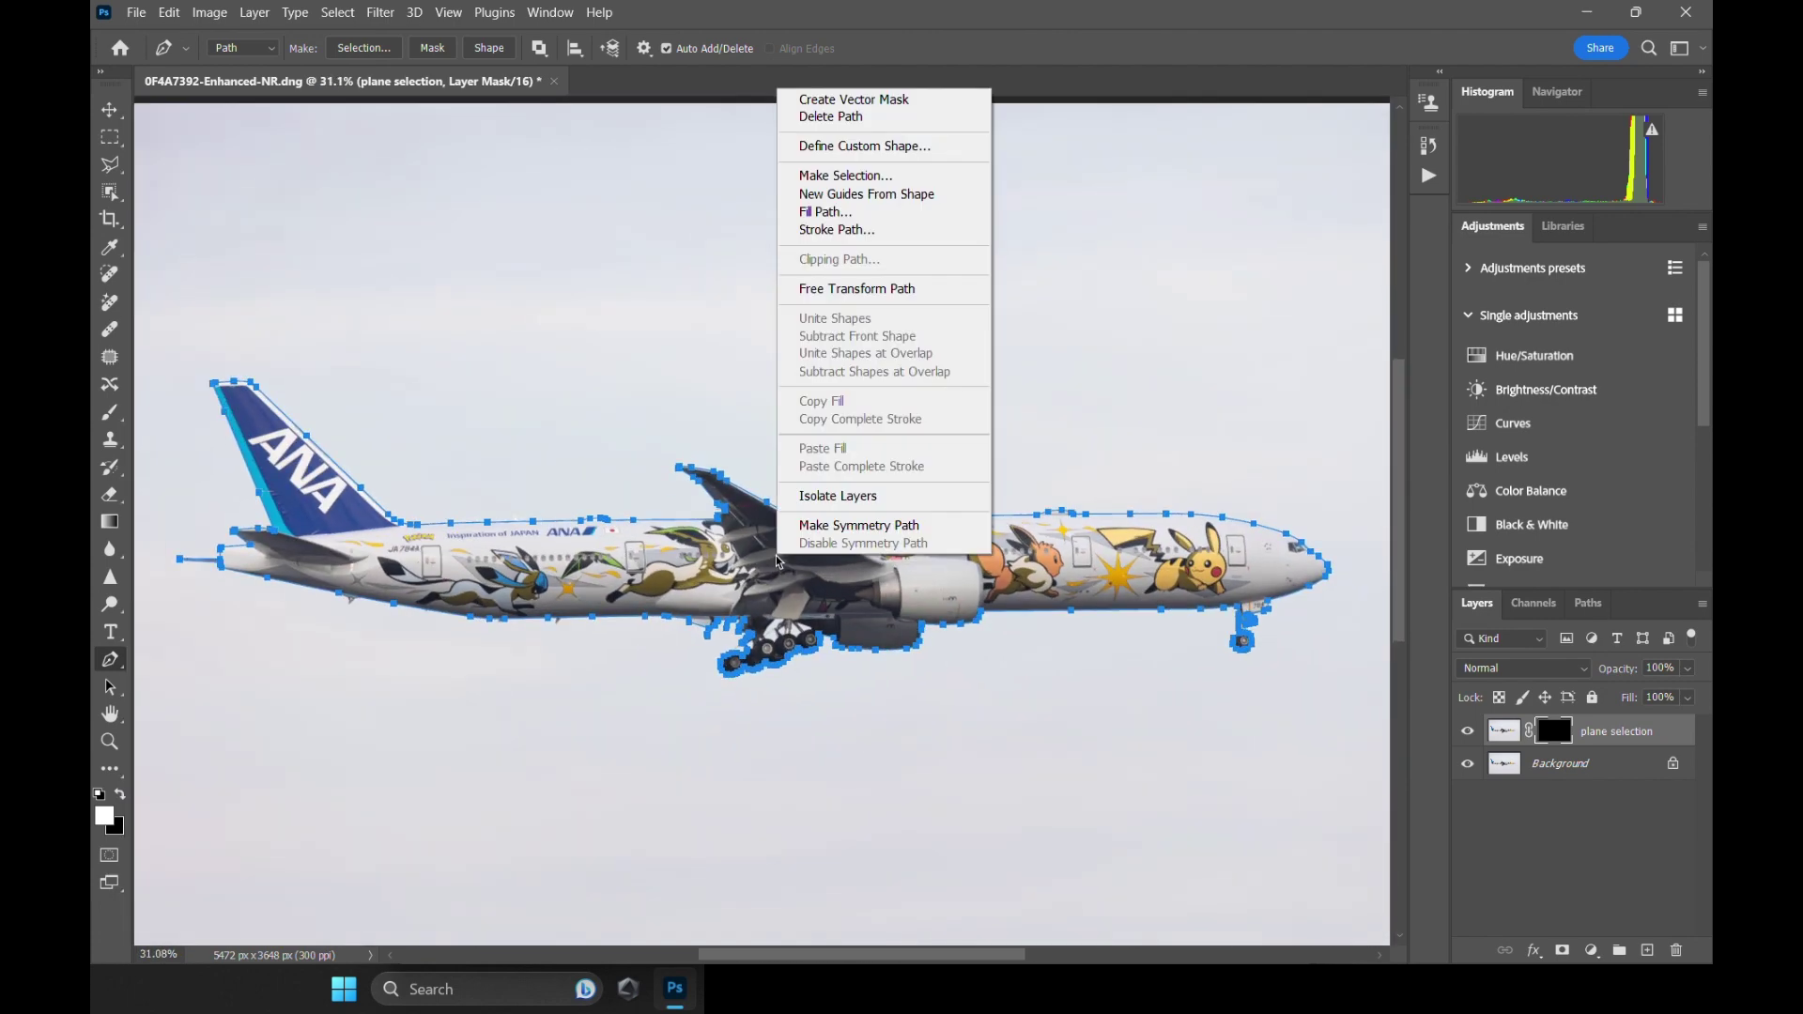
click(820, 214)
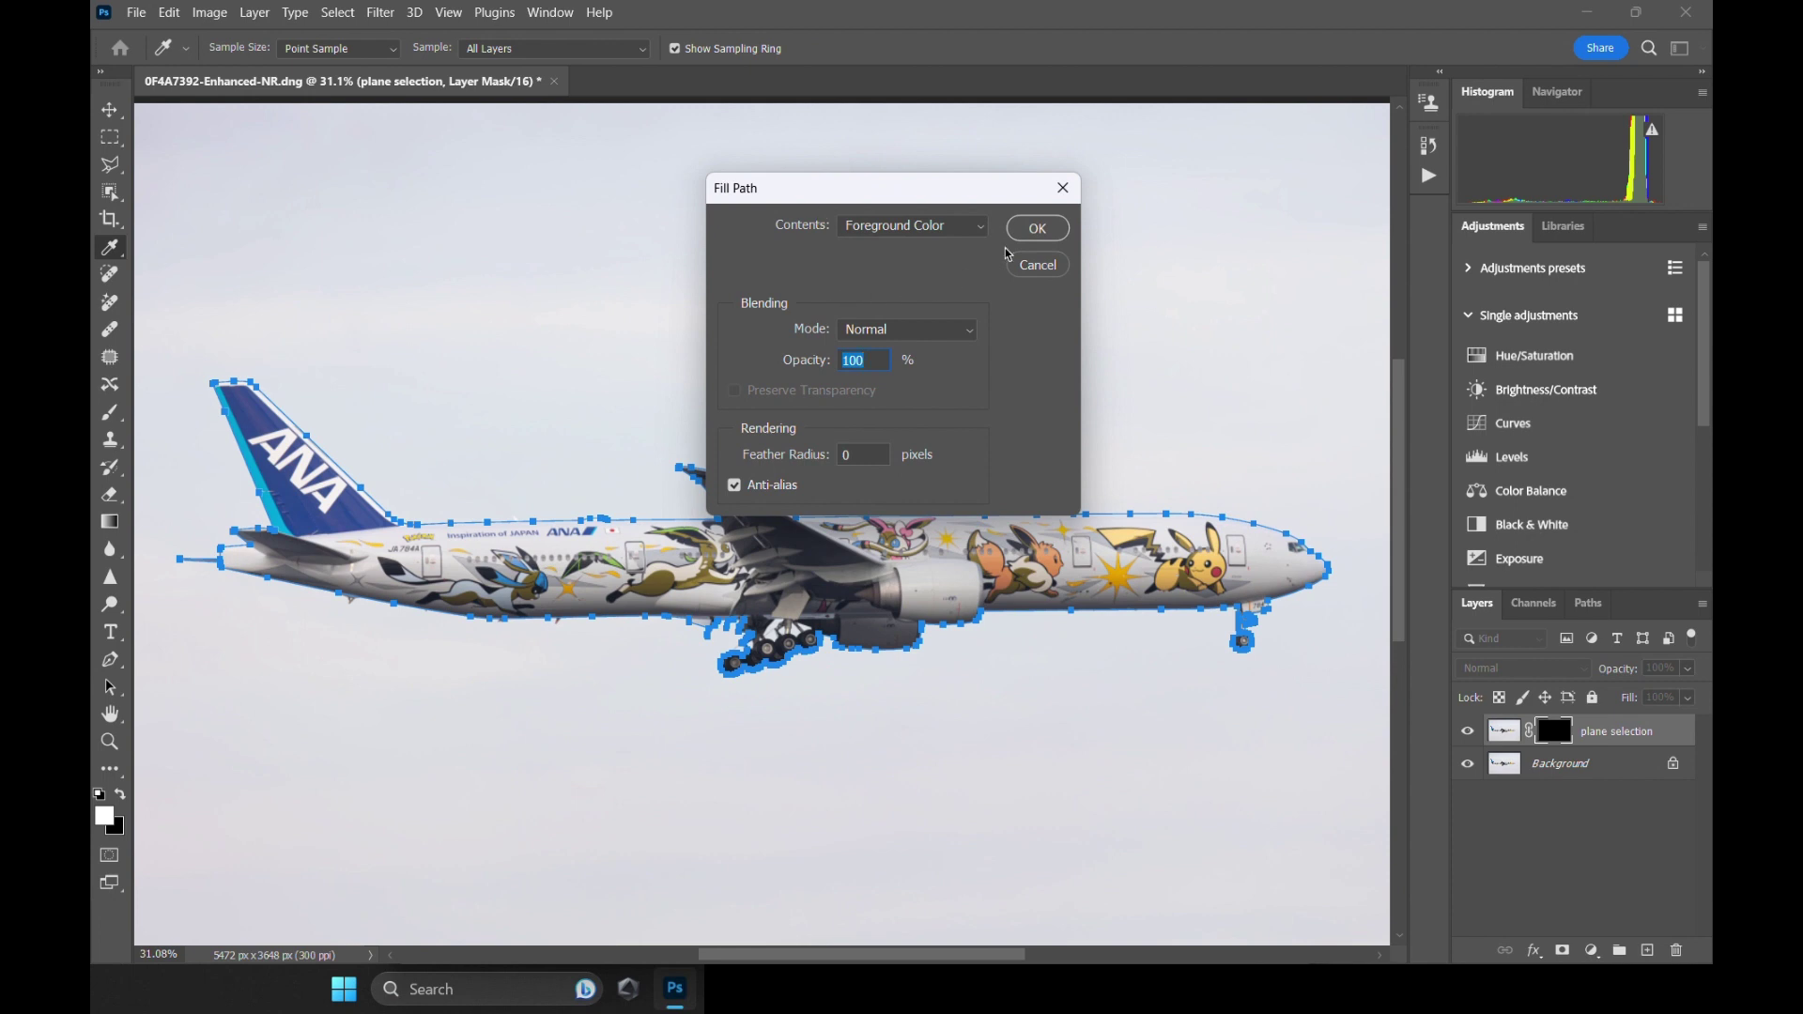
click(1036, 227)
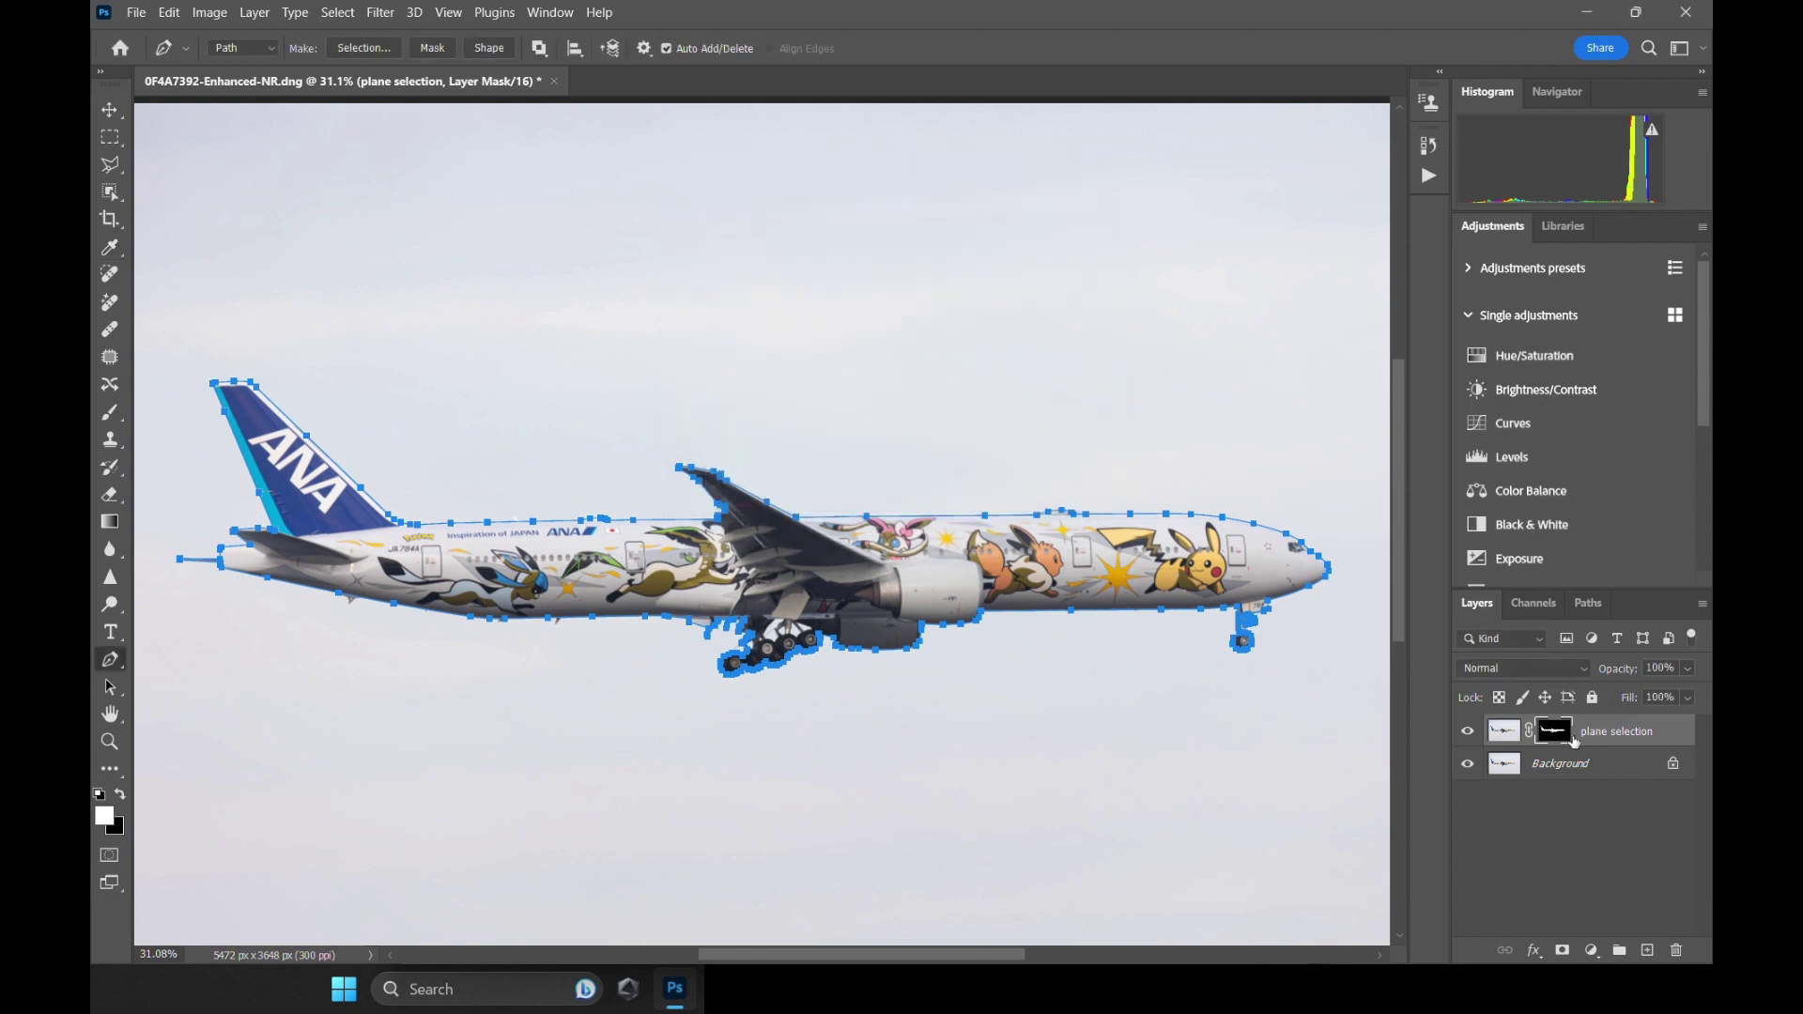
Check the plane selection mask as a selection and on its own, and deselect the work path.
ctrl+click(1563, 735)
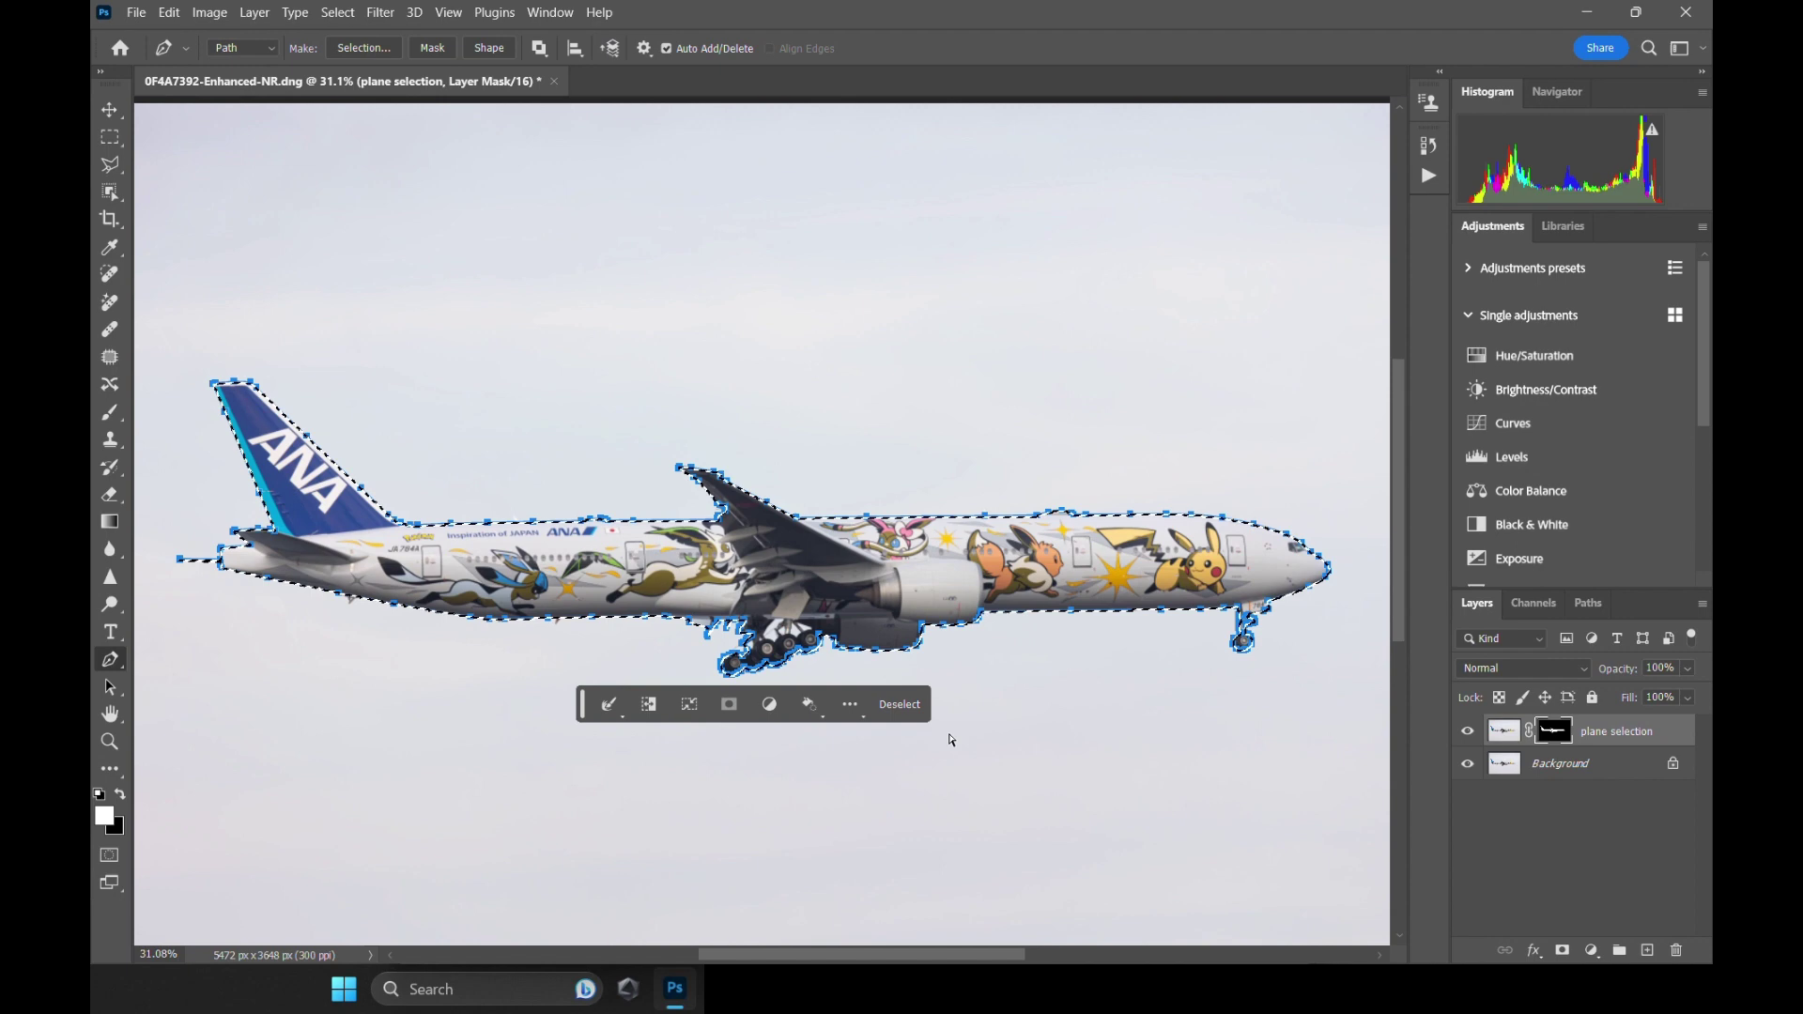
click(902, 704)
alt+click(1555, 731)
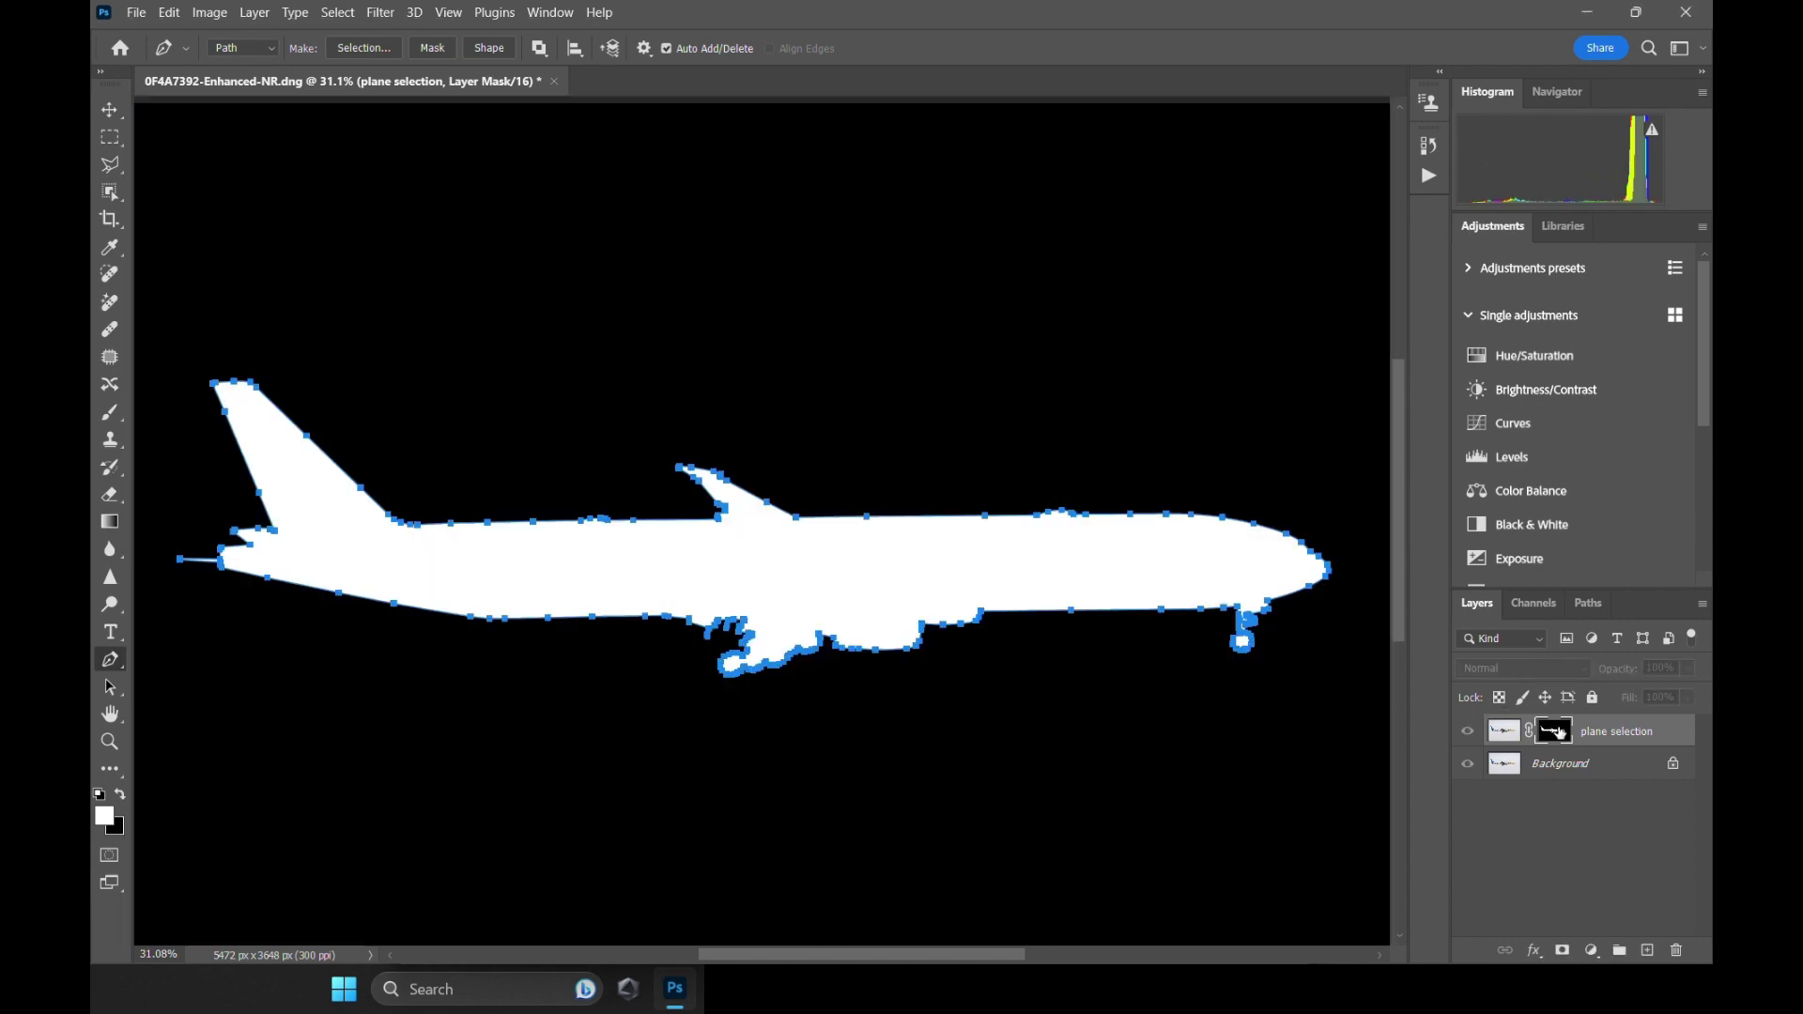
alt+click(1555, 731)
click(1587, 602)
click(1563, 714)
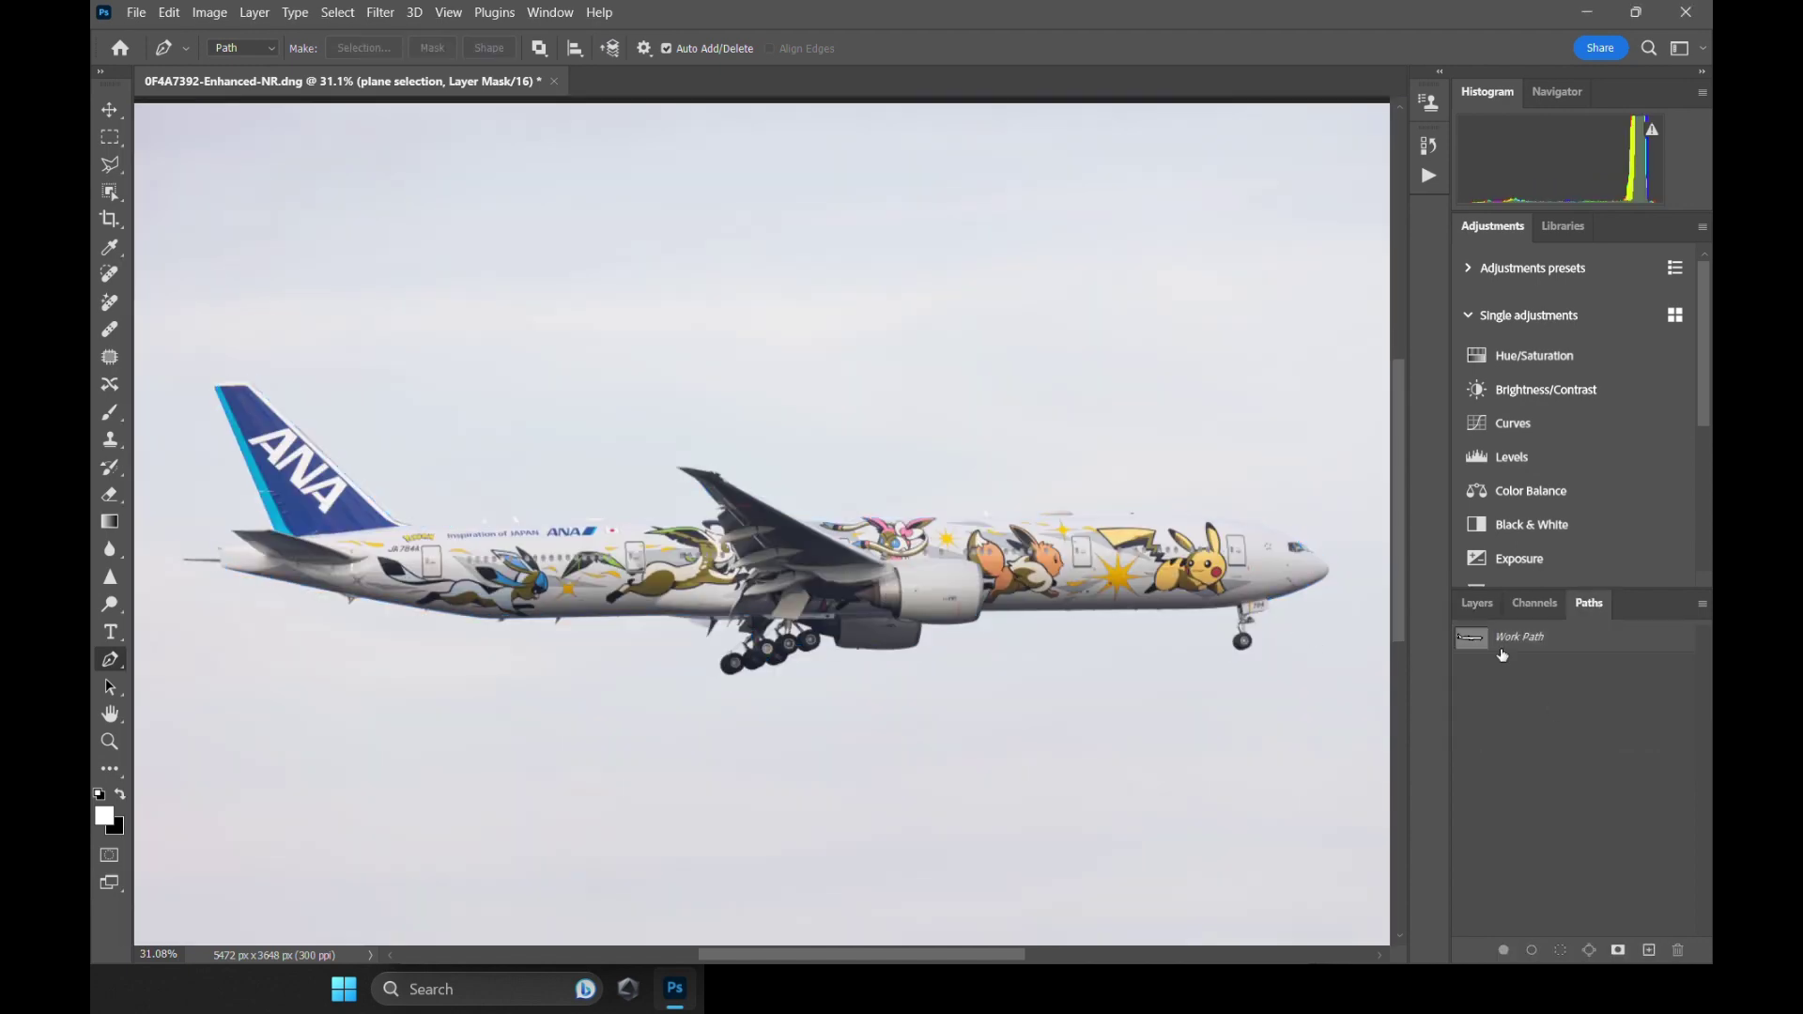
click(1476, 603)
Paint the white antenna fin on top of the fuselage into the mask with a small white brush.
scroll(1016, 554, up, 5)
key(b)
scroll(910, 459, up, 8)
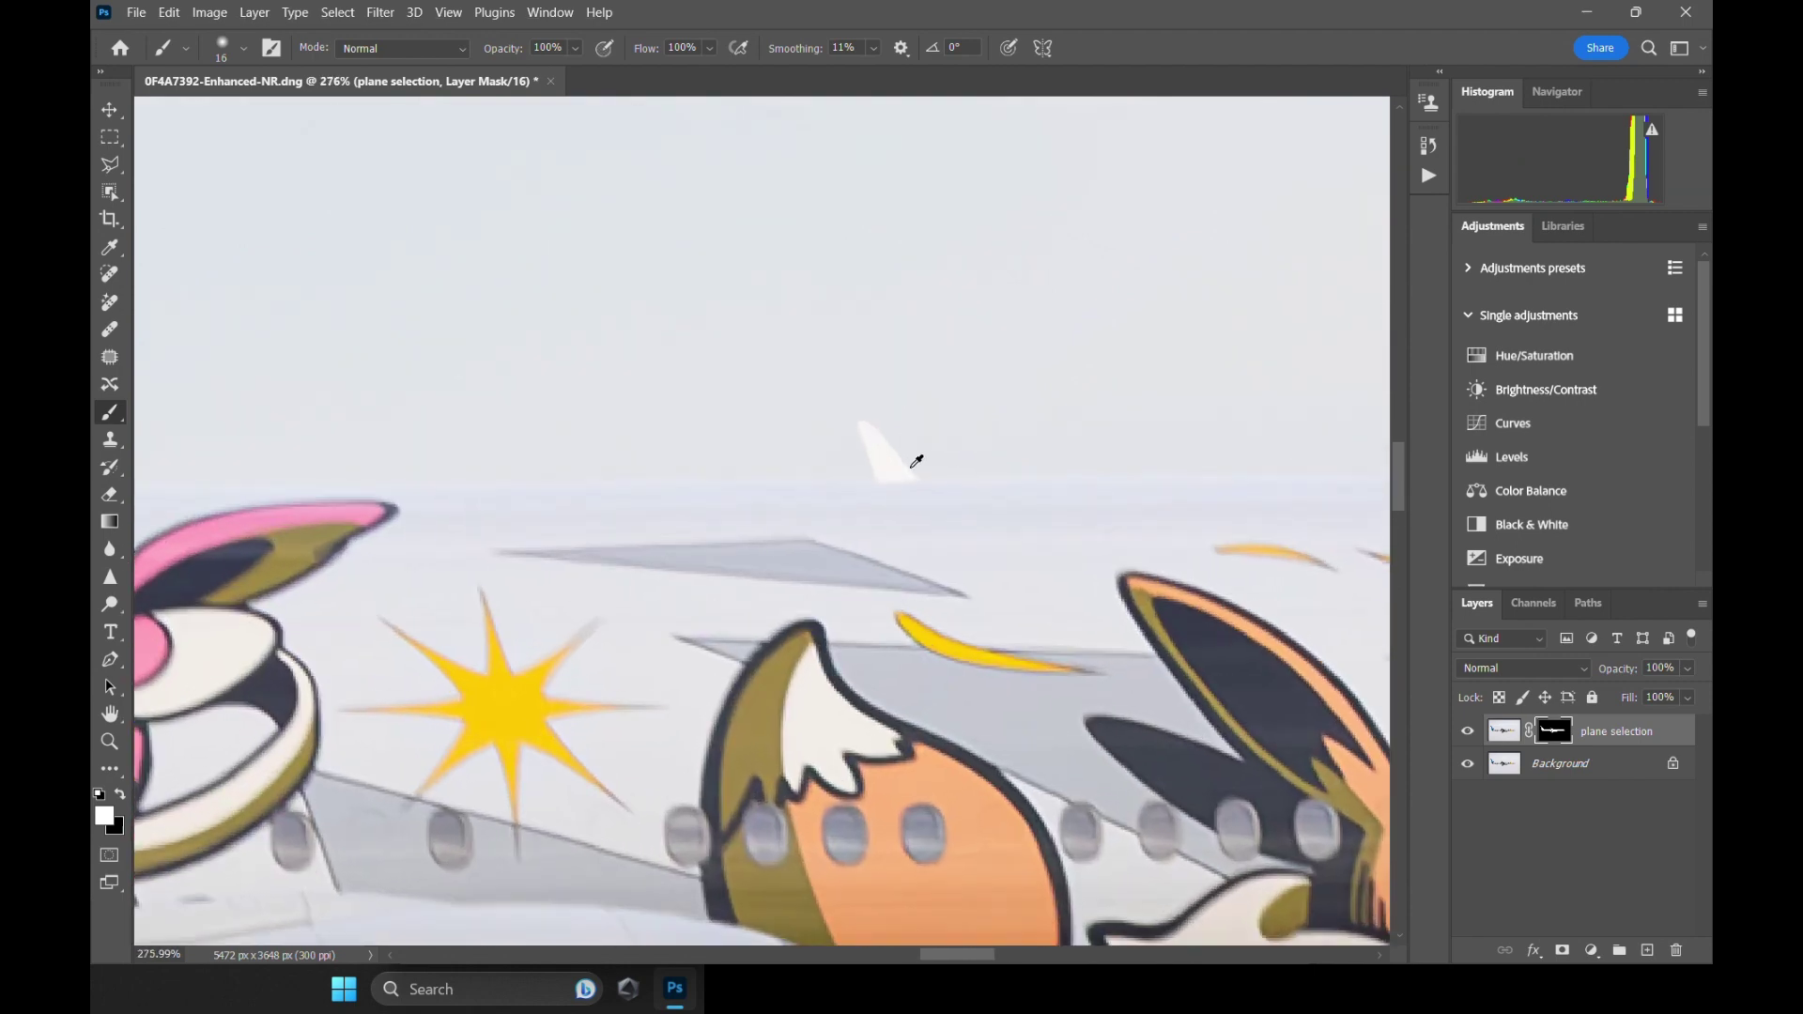
drag(841, 338, 811, 344)
mouse_move(853, 391)
mouse_down()
mouse_move(777, 347)
mouse_move(798, 391)
mouse_up()
alt+click(1552, 736)
alt+click(1553, 735)
key(bracketright)
key(bracketright)
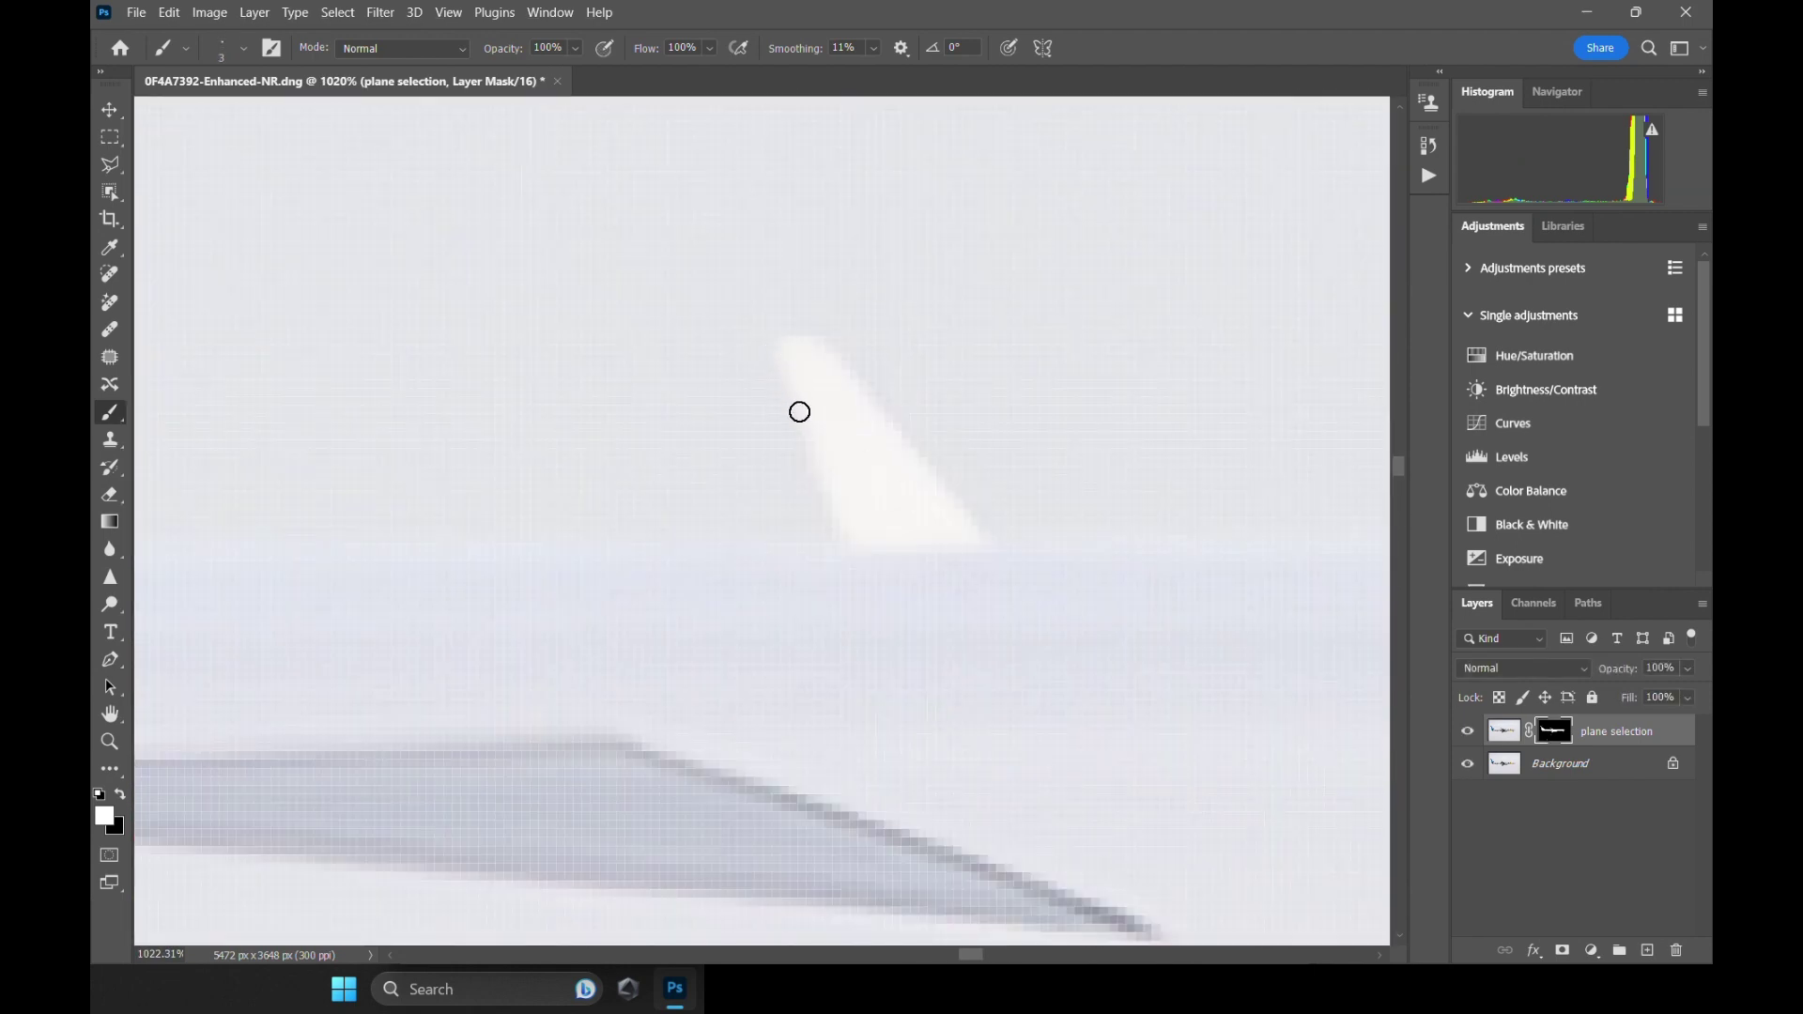
alt+click(1555, 731)
alt+click(1555, 732)
Paint the small red beacon on top of the fuselage into the mask with a 4 px white brush.
scroll(825, 565, up, 3)
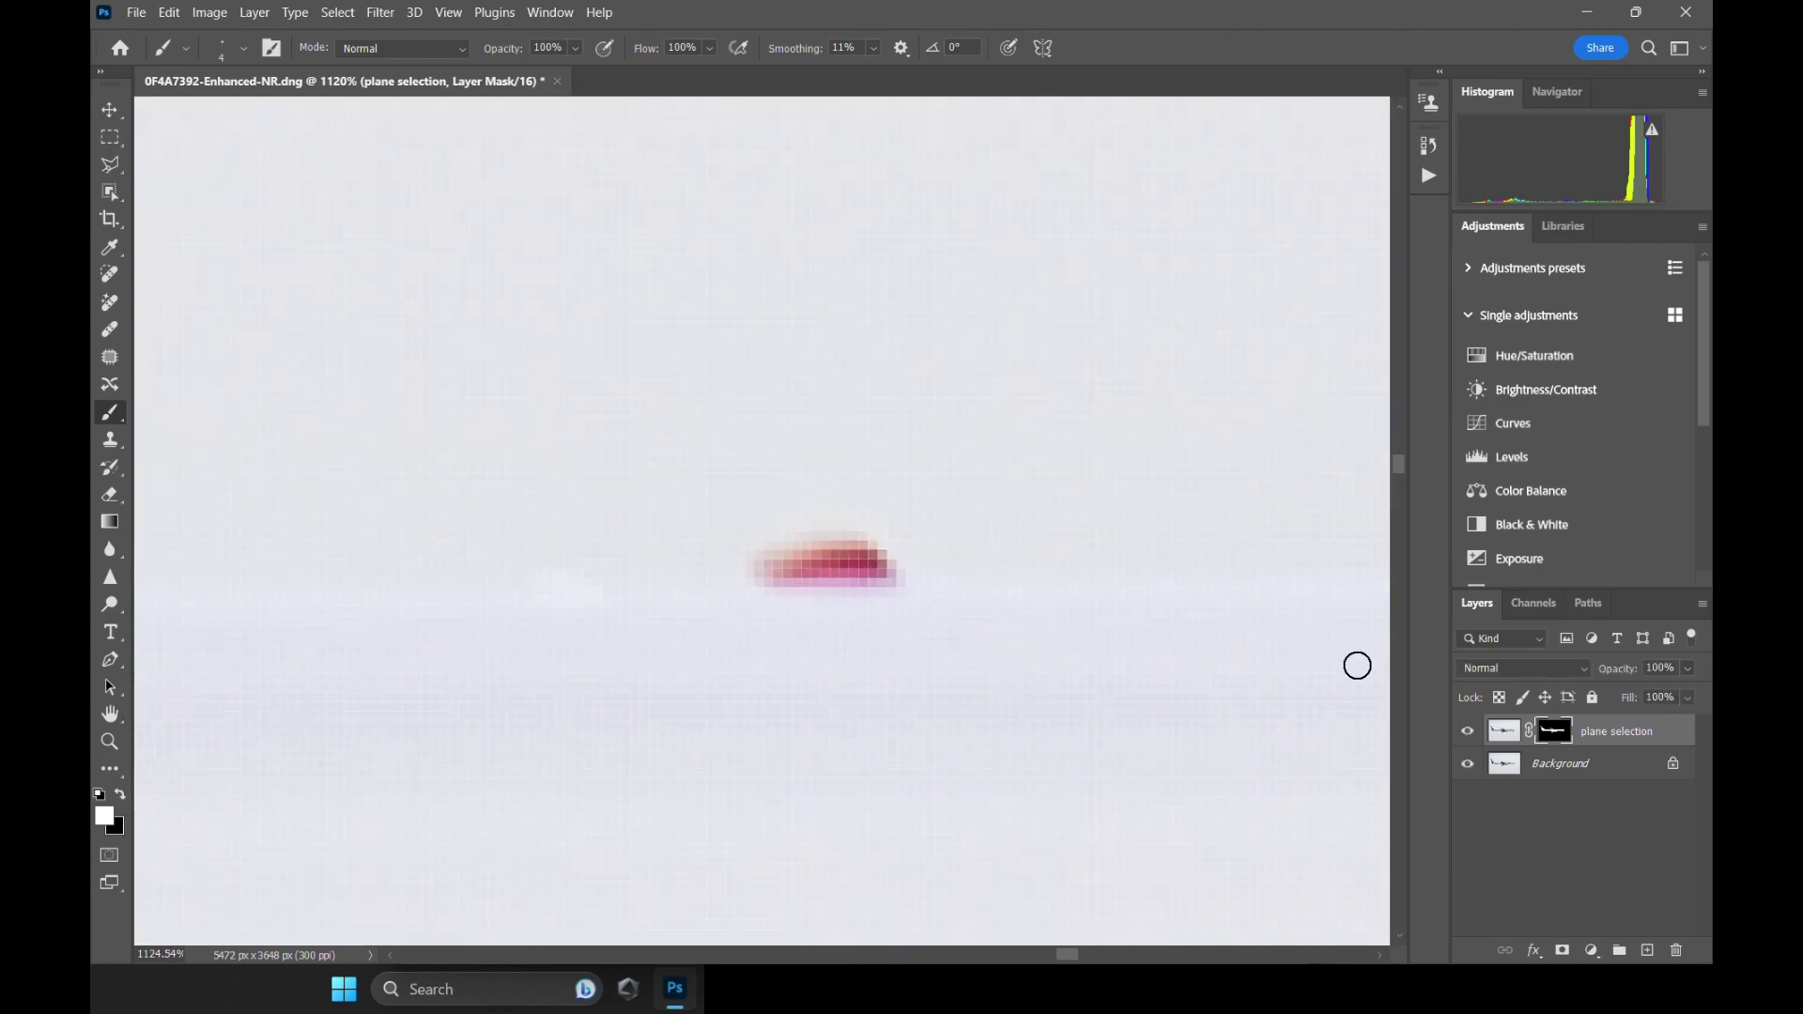
drag(1356, 664, 770, 676)
alt+click(1559, 735)
alt+click(1559, 735)
Paint the pale fittings beside the nose gear strut into the mask with a 2 px white brush.
scroll(809, 707, up, 5)
key(bracketleft)
key(bracketleft)
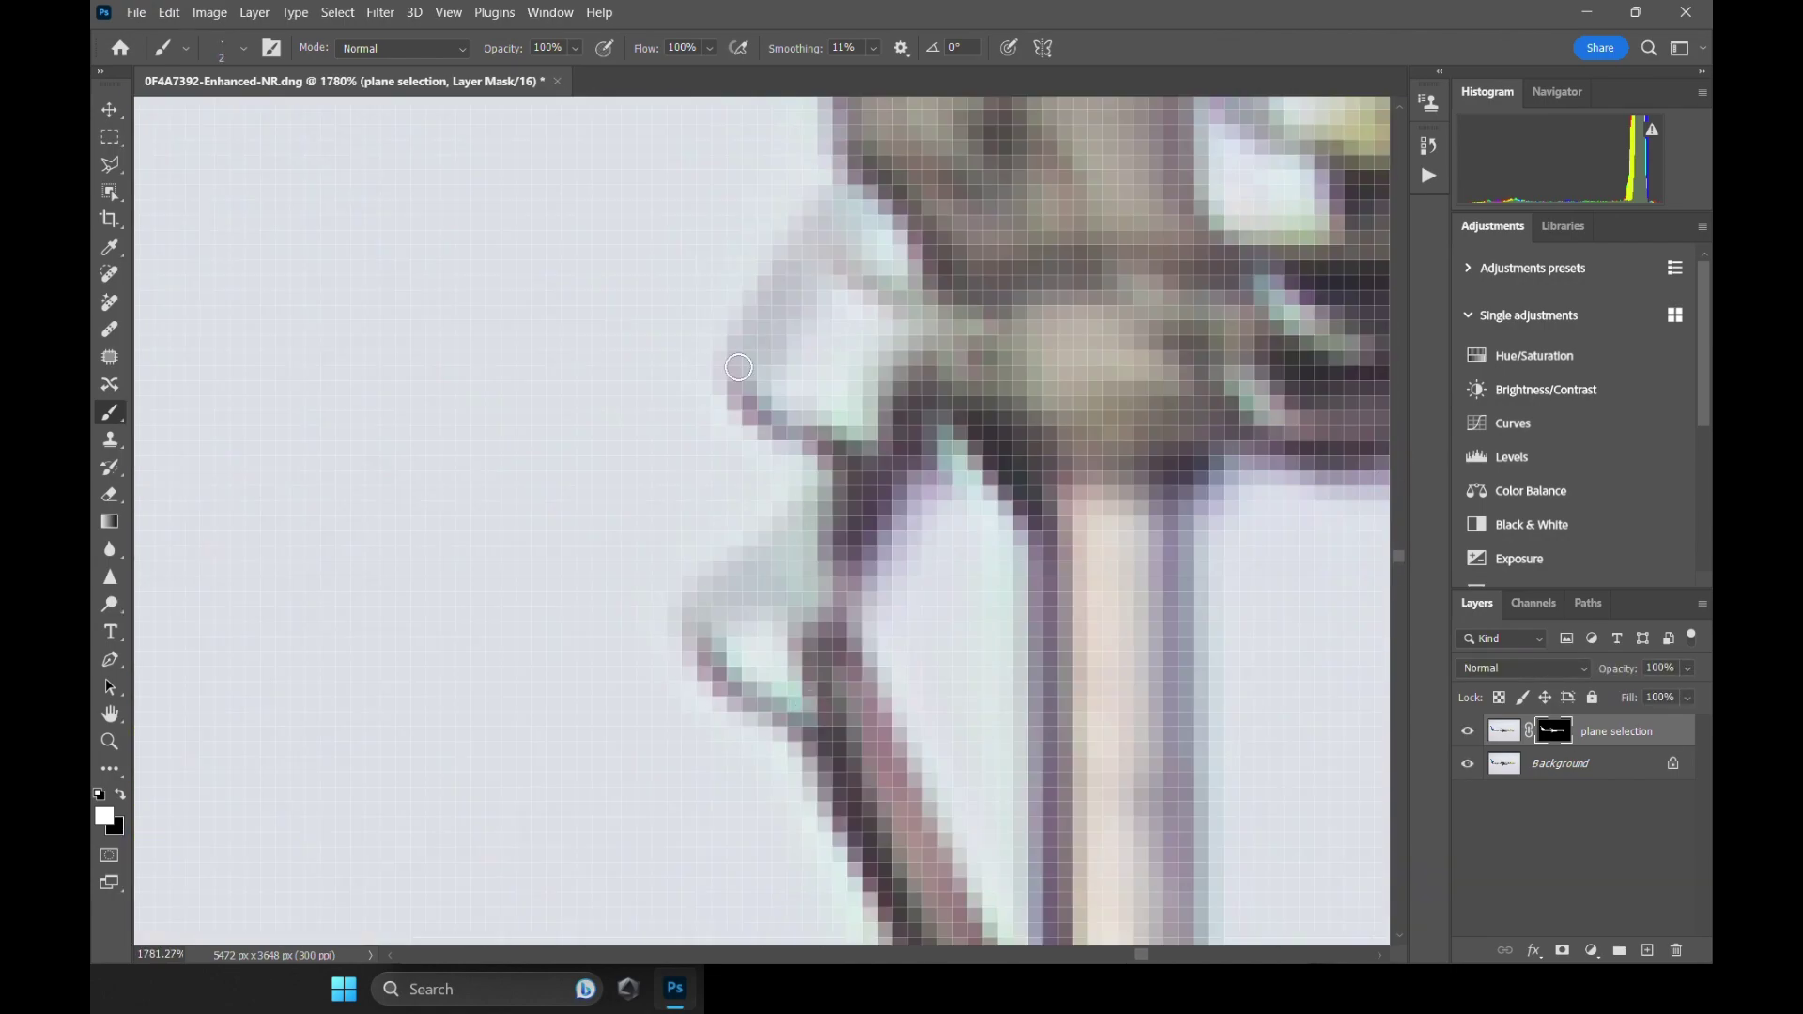
alt+click(1554, 732)
drag(753, 365, 862, 214)
alt+click(1554, 732)
Paint the sky gap between the nose gear strut and its diagonal brace out of the mask with a small black brush.
key(x)
scroll(808, 529, down, 1)
key(bracketright)
key(bracketleft)
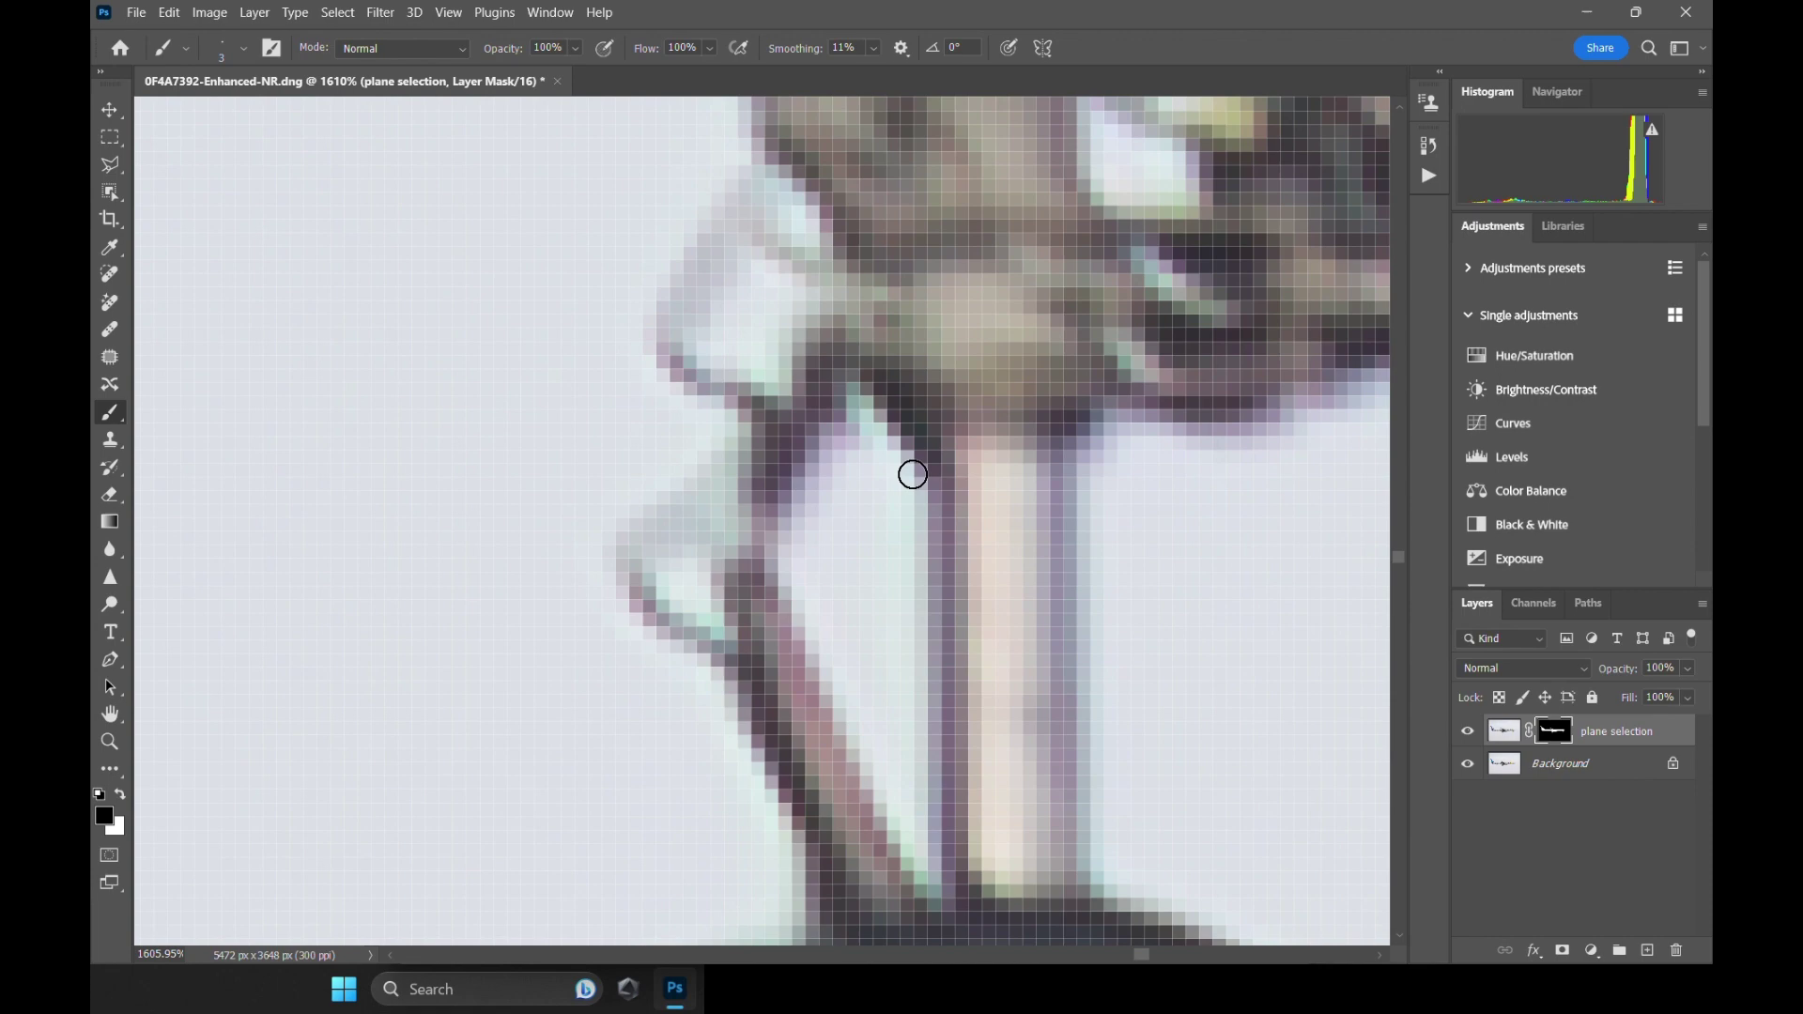
alt+click(1554, 732)
mouse_move(850, 455)
mouse_down()
mouse_move(910, 797)
mouse_move(937, 839)
mouse_up()
alt+click(1554, 732)
Paint the small sky gaps around the fitting behind the nose gear strut out of the mask with a 2 px black brush.
drag(1138, 208, 899, 500)
key(bracketleft)
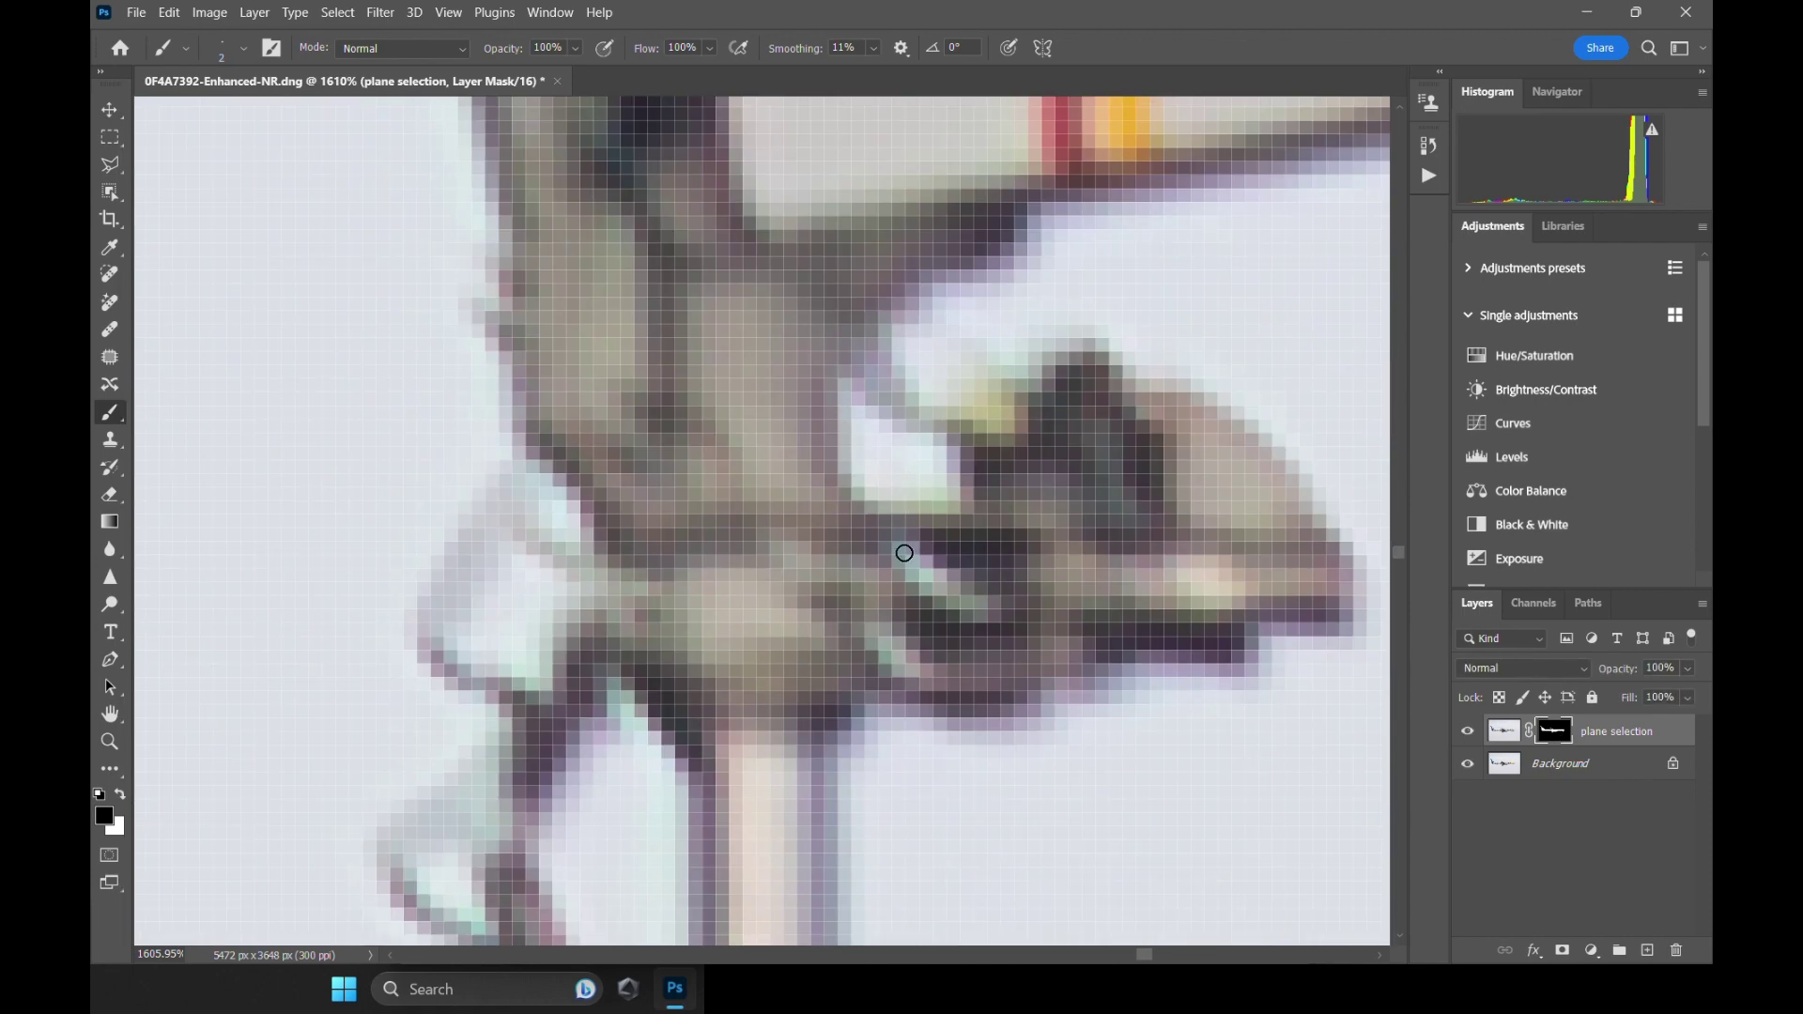
alt+click(1554, 731)
mouse_move(925, 362)
mouse_down()
mouse_move(1038, 293)
mouse_move(1014, 324)
mouse_up()
alt+click(1554, 731)
Paint the small fittings along the forward fuselage belly into the mask with a 3 px white brush and check the mask.
scroll(657, 526, down, 10)
scroll(495, 542, up, 7)
key(x)
key(bracketright)
scroll(899, 574, down, 3)
alt+click(1554, 731)
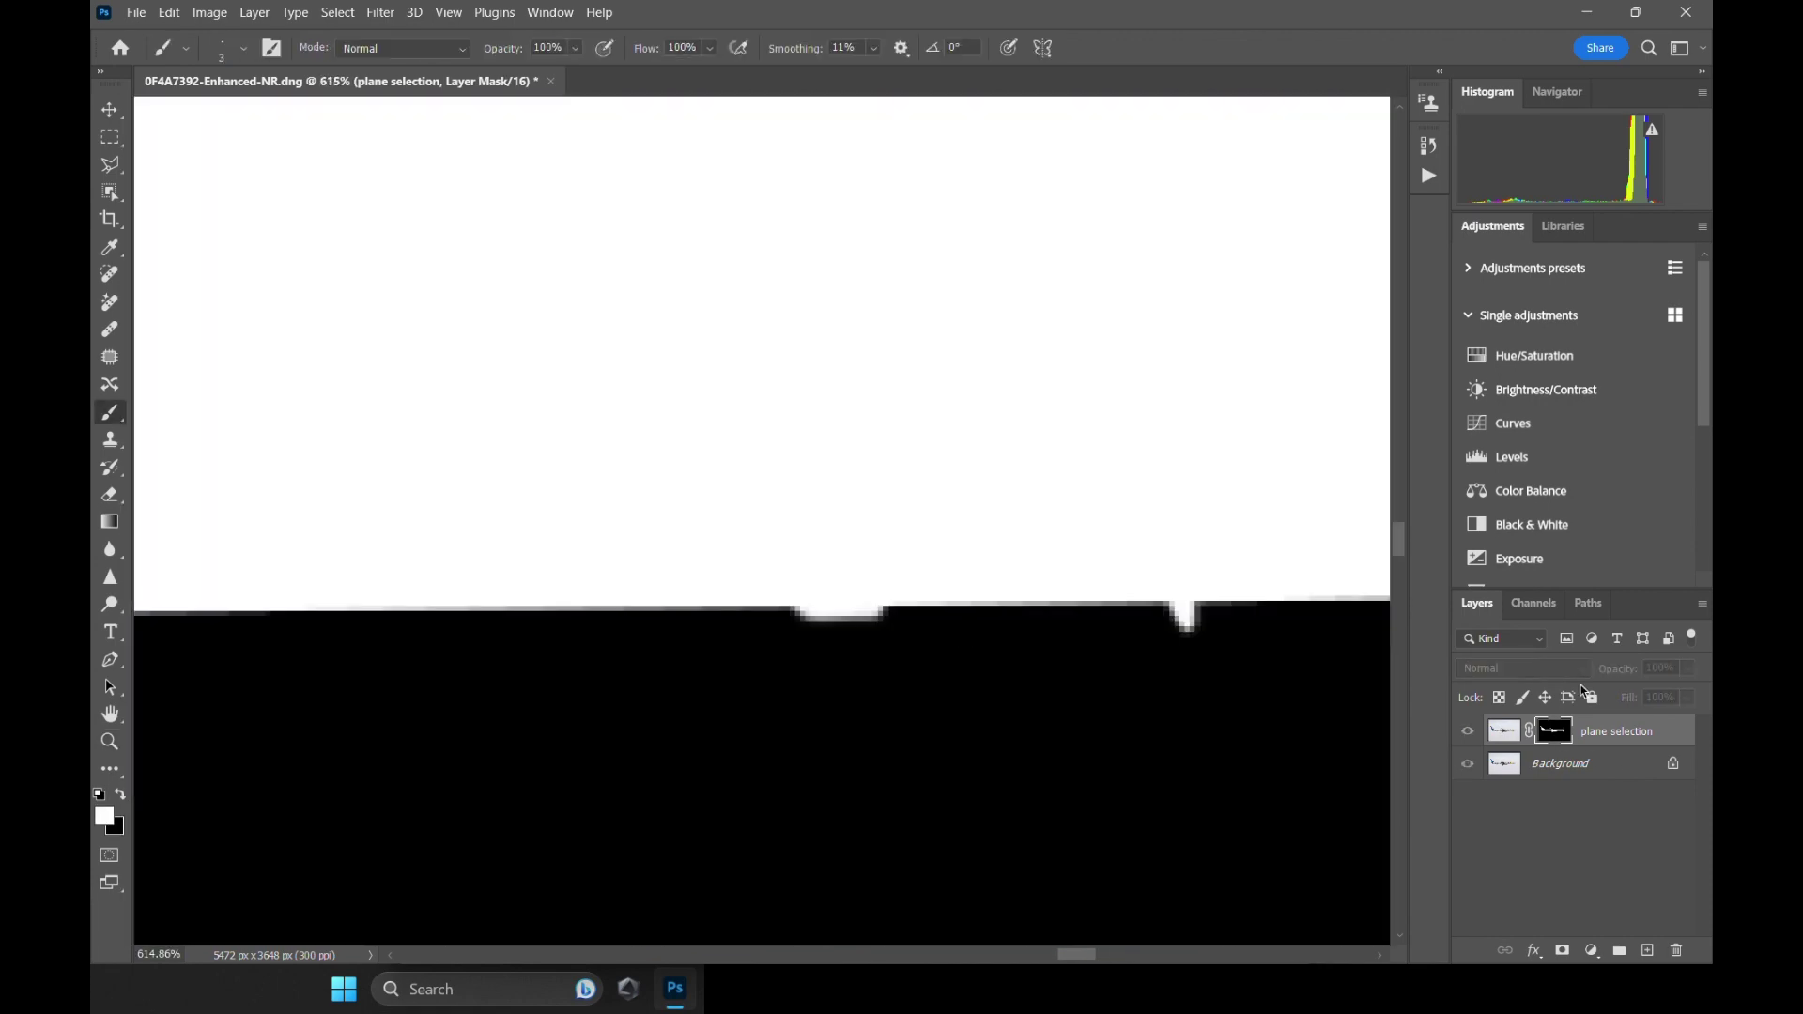
alt+click(1554, 732)
drag(563, 616, 910, 648)
Paint the small dark fitting beneath the engine nacelle into the mask with a 3 px white brush and check the mask.
scroll(1362, 686, down, 4)
scroll(962, 639, up, 5)
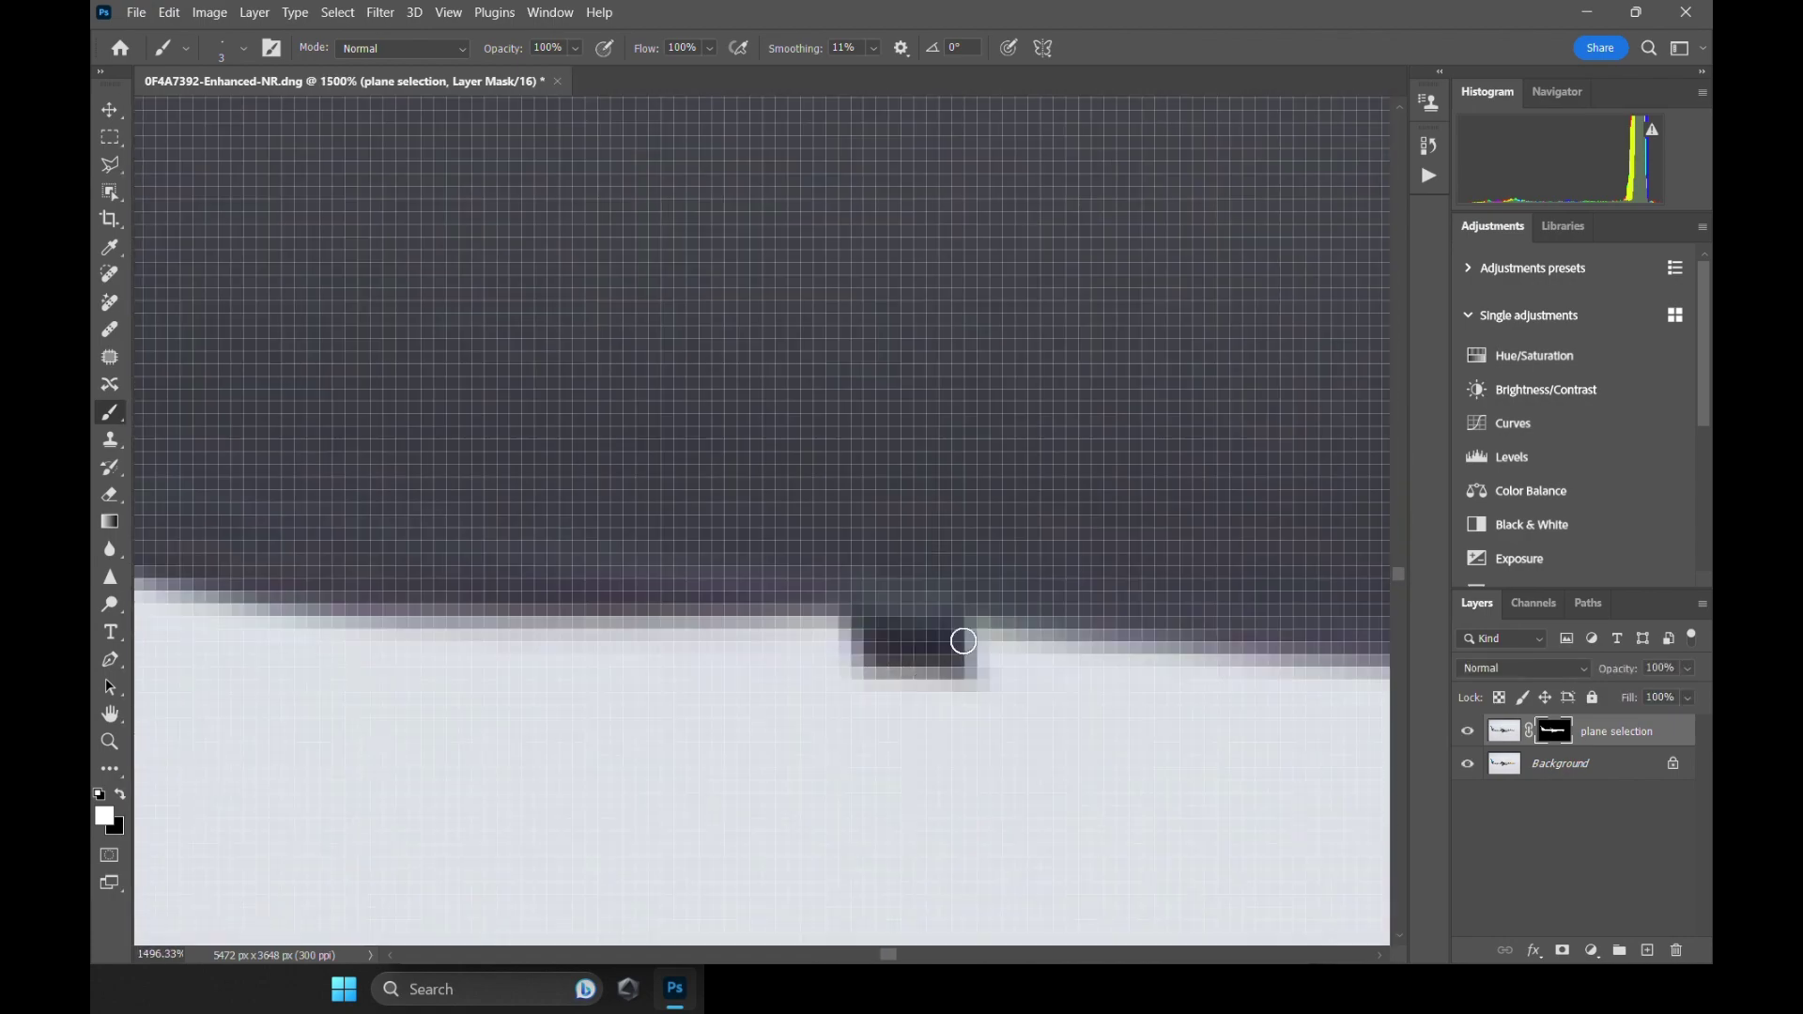
alt+click(1554, 732)
alt+click(1553, 732)
scroll(845, 526, down, 8)
scroll(700, 390, up, 9)
alt+click(1554, 731)
alt+click(1554, 731)
Examine the mask around the main landing gear and across the whole plane, using the mask overlay and the mask-only view.
scroll(1187, 559, down, 6)
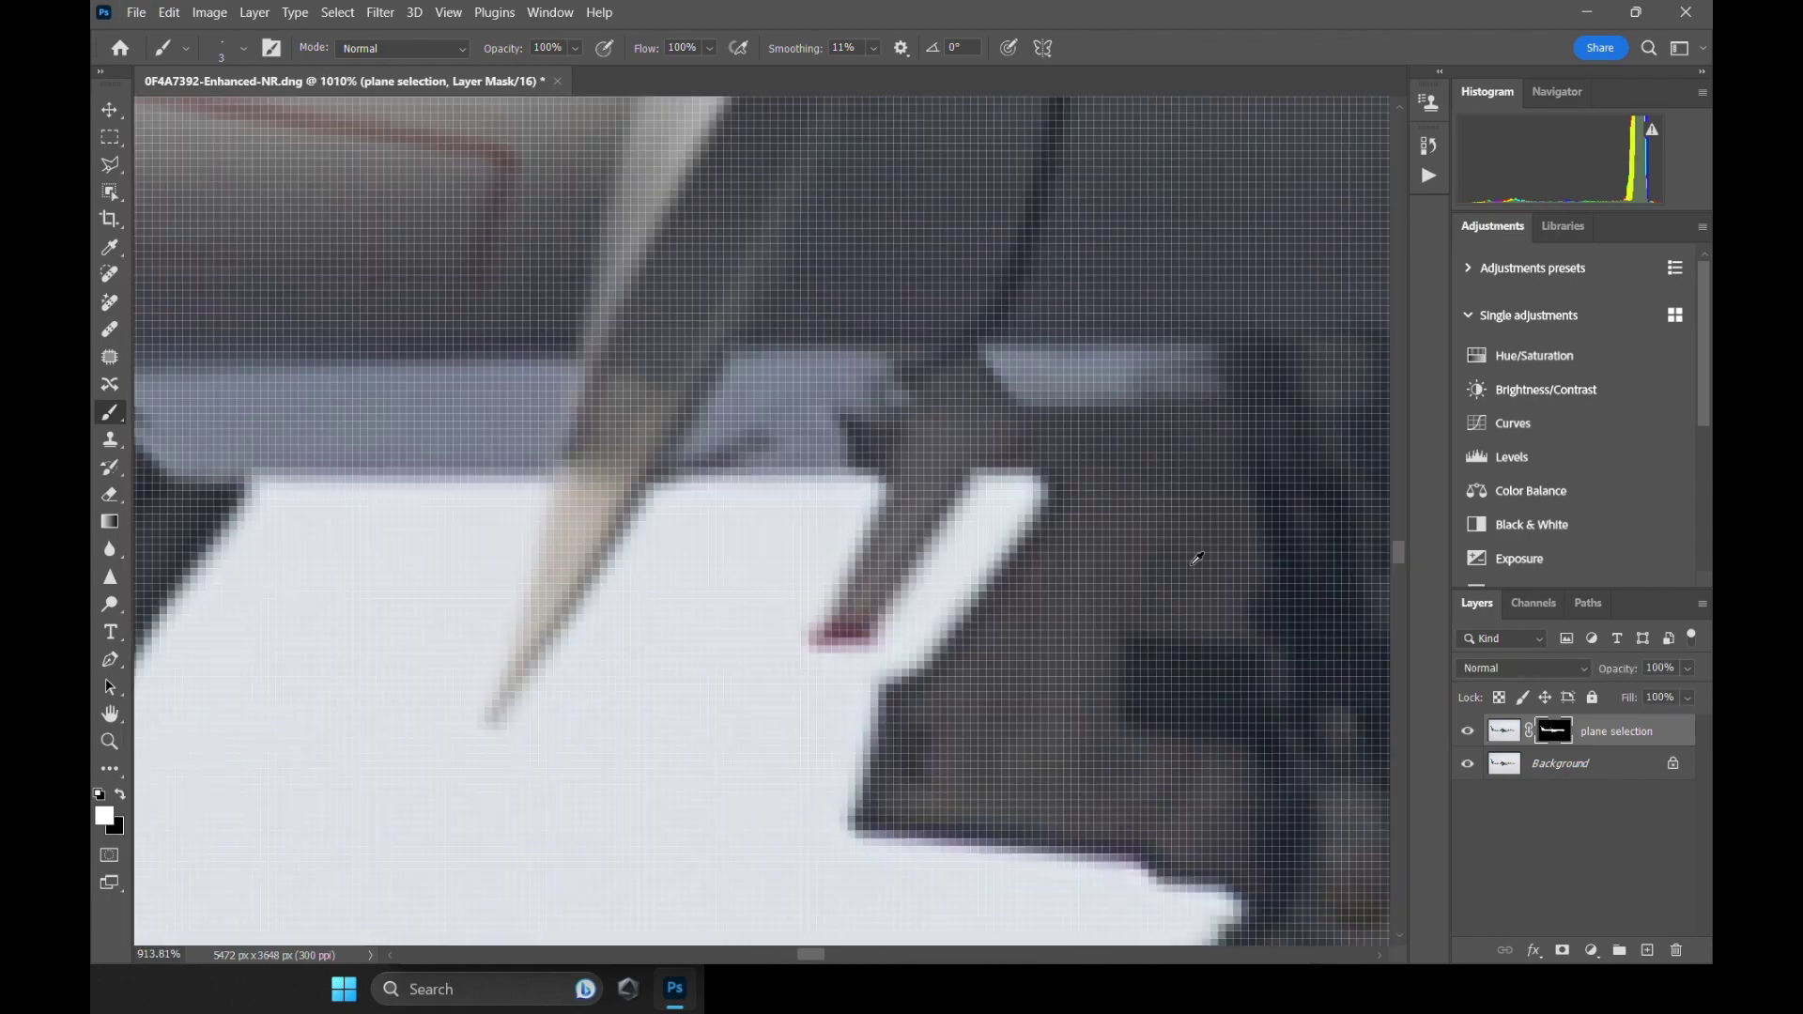
scroll(1195, 560, left, 5)
scroll(1263, 680, up, 5)
scroll(1221, 657, left, 4)
scroll(962, 567, down, 4)
key(backslash)
key(backslash)
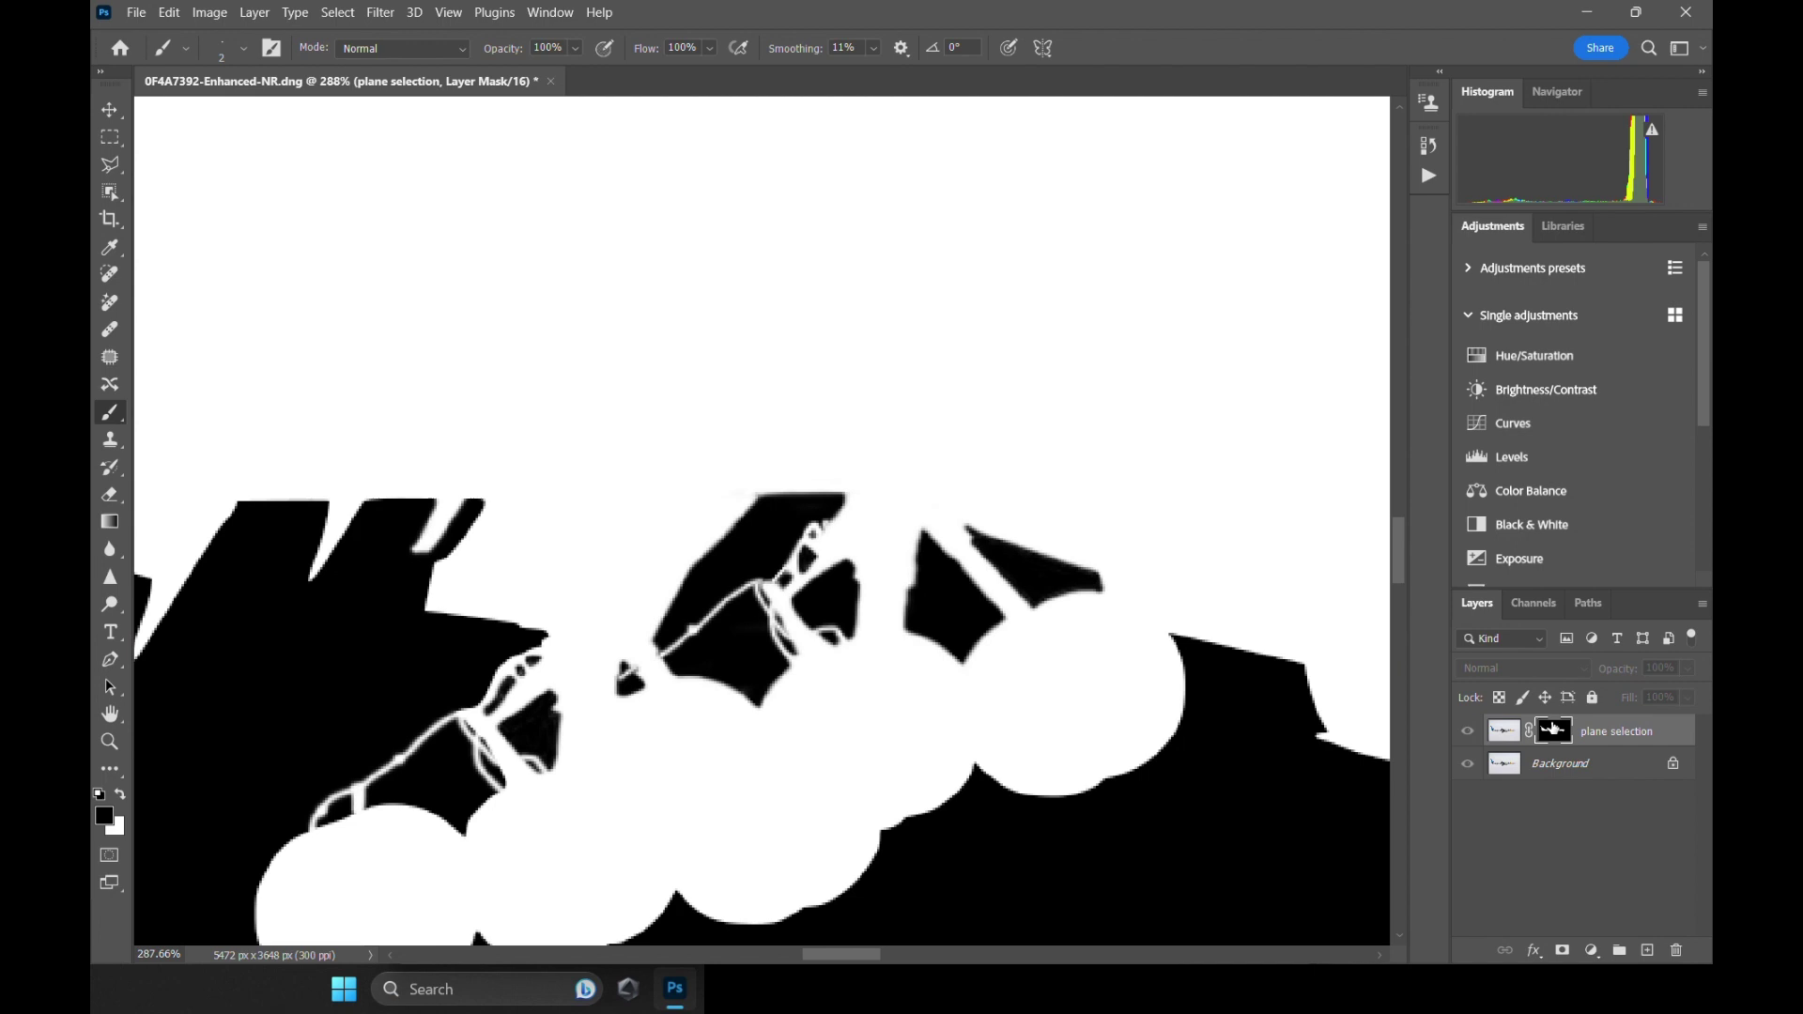
scroll(769, 577, down, 5)
scroll(905, 595, down, 4)
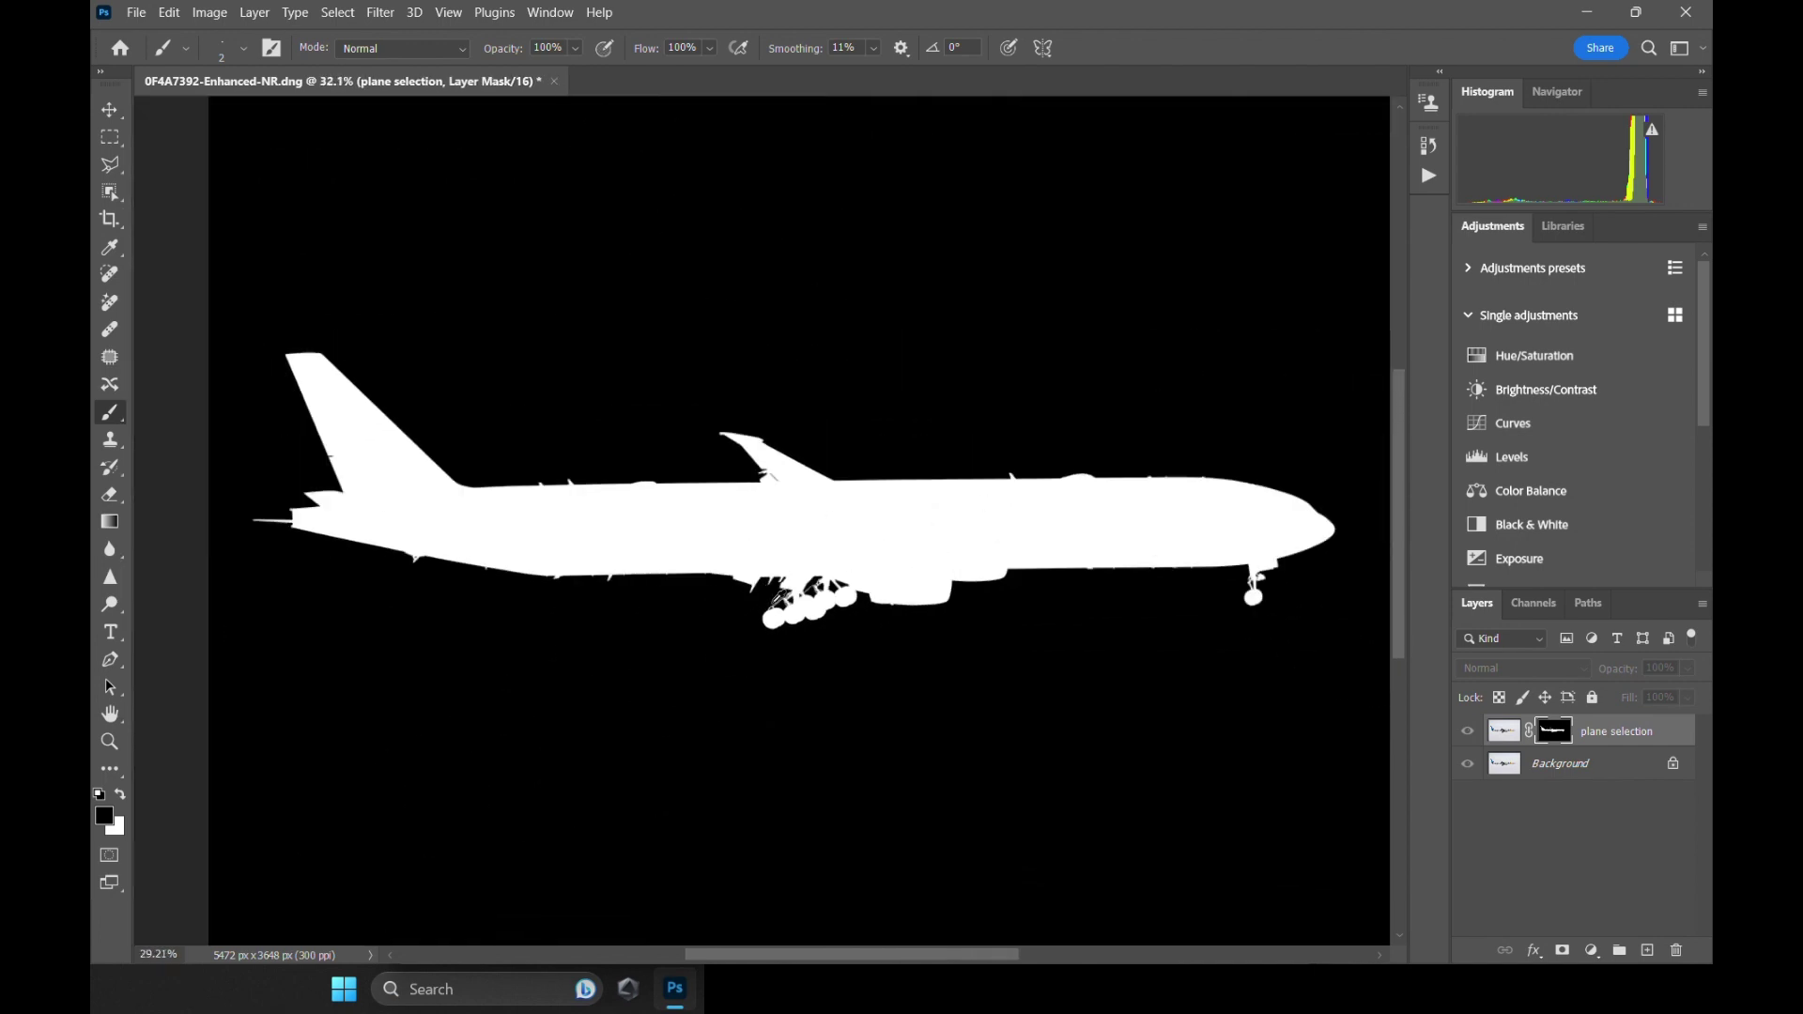
scroll(959, 615, down, 1)
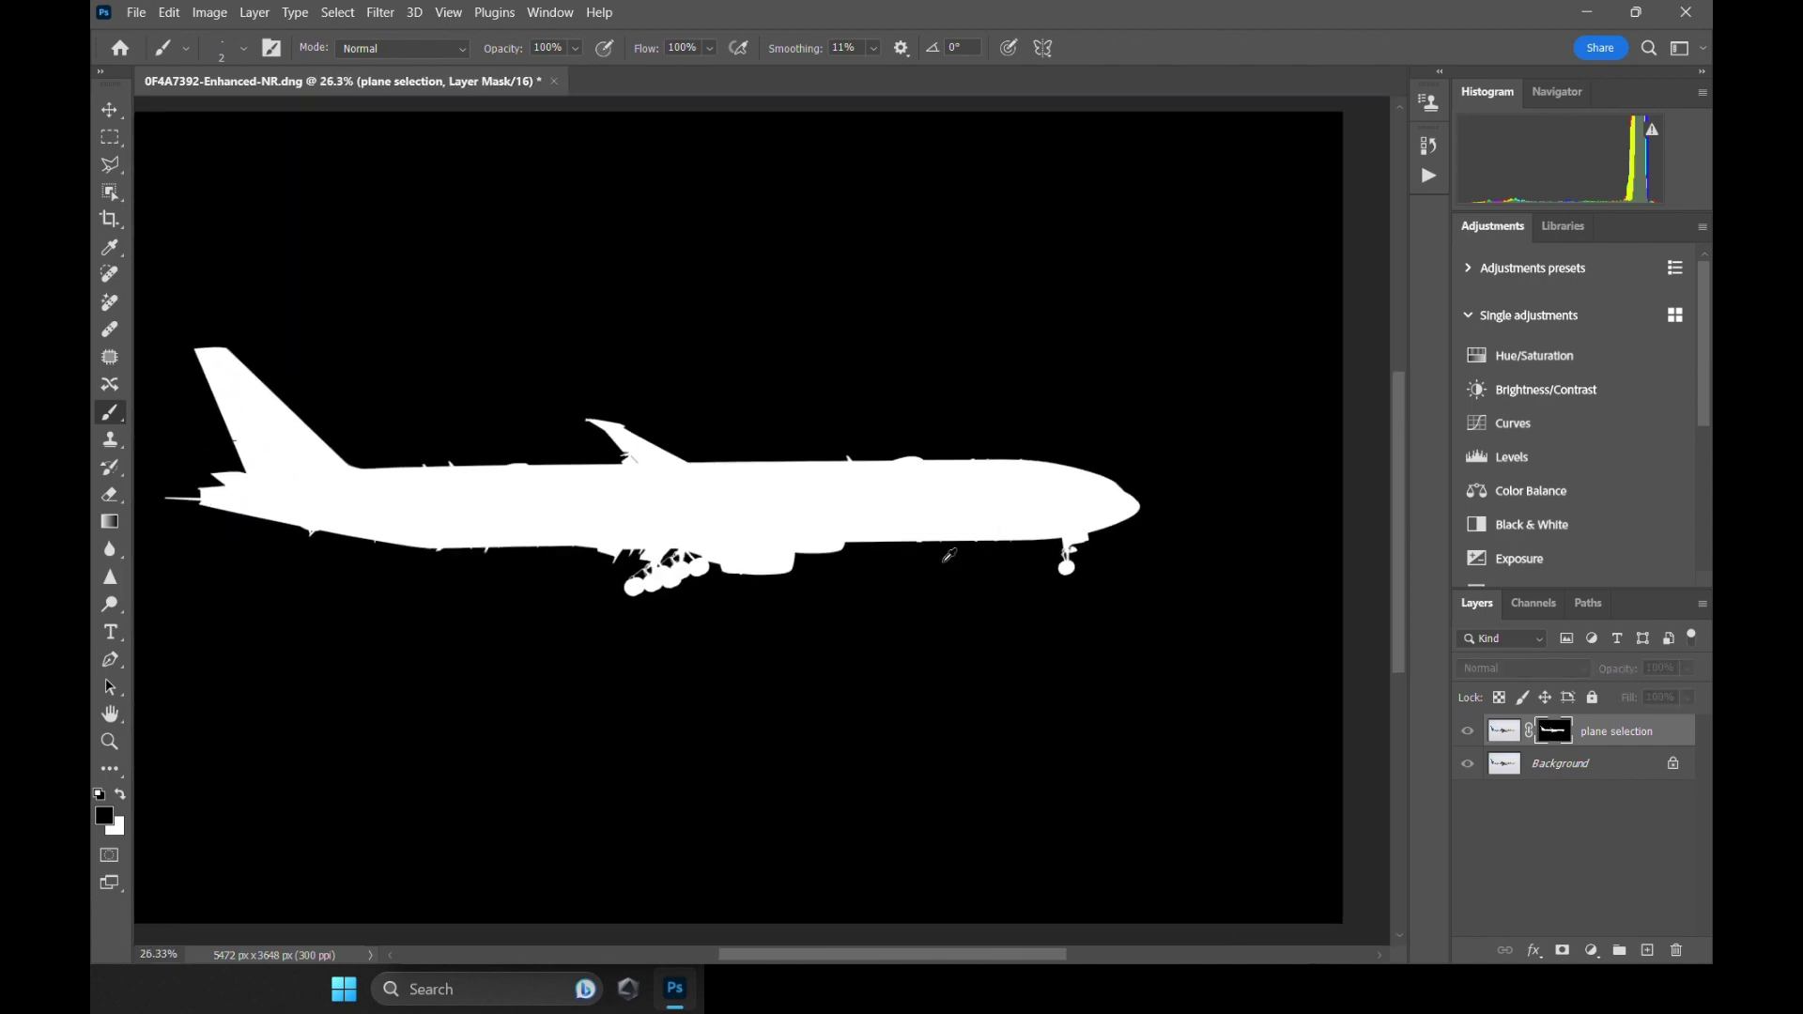
alt+click(1547, 740)
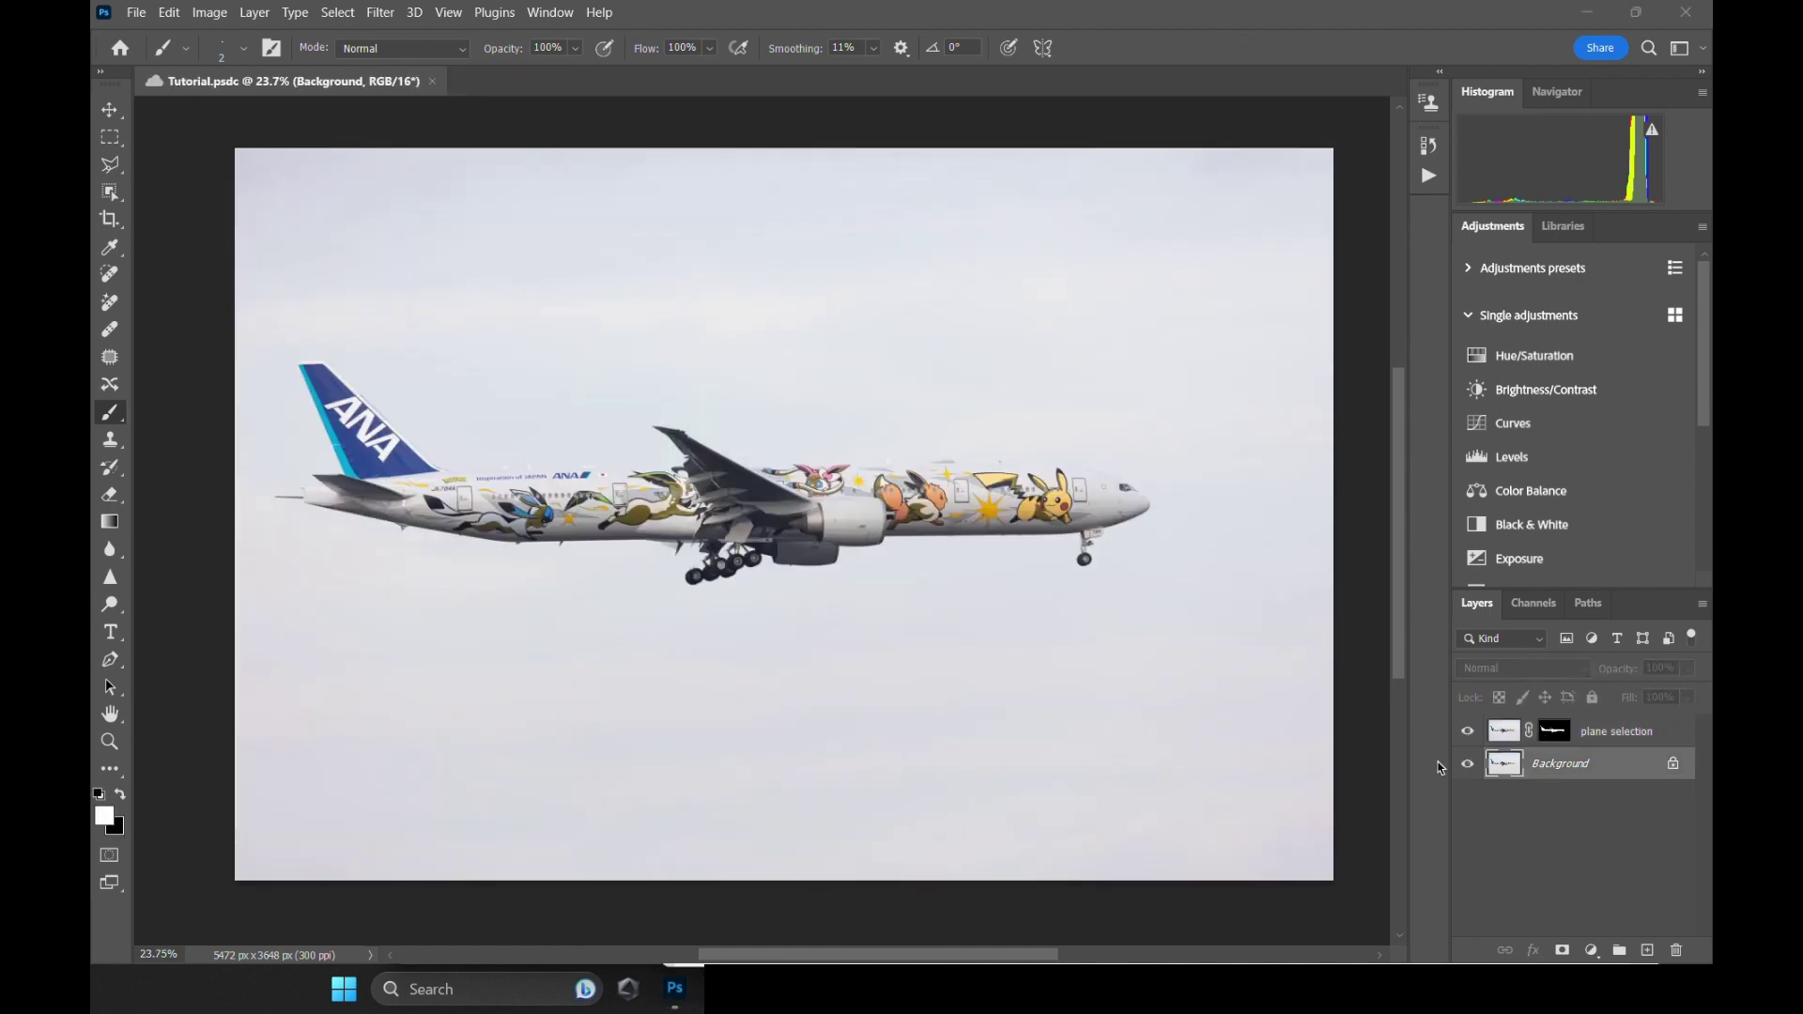
Duplicate the Background layer, move the copy to the top of the layer stack and rename it "background".
click(1584, 768)
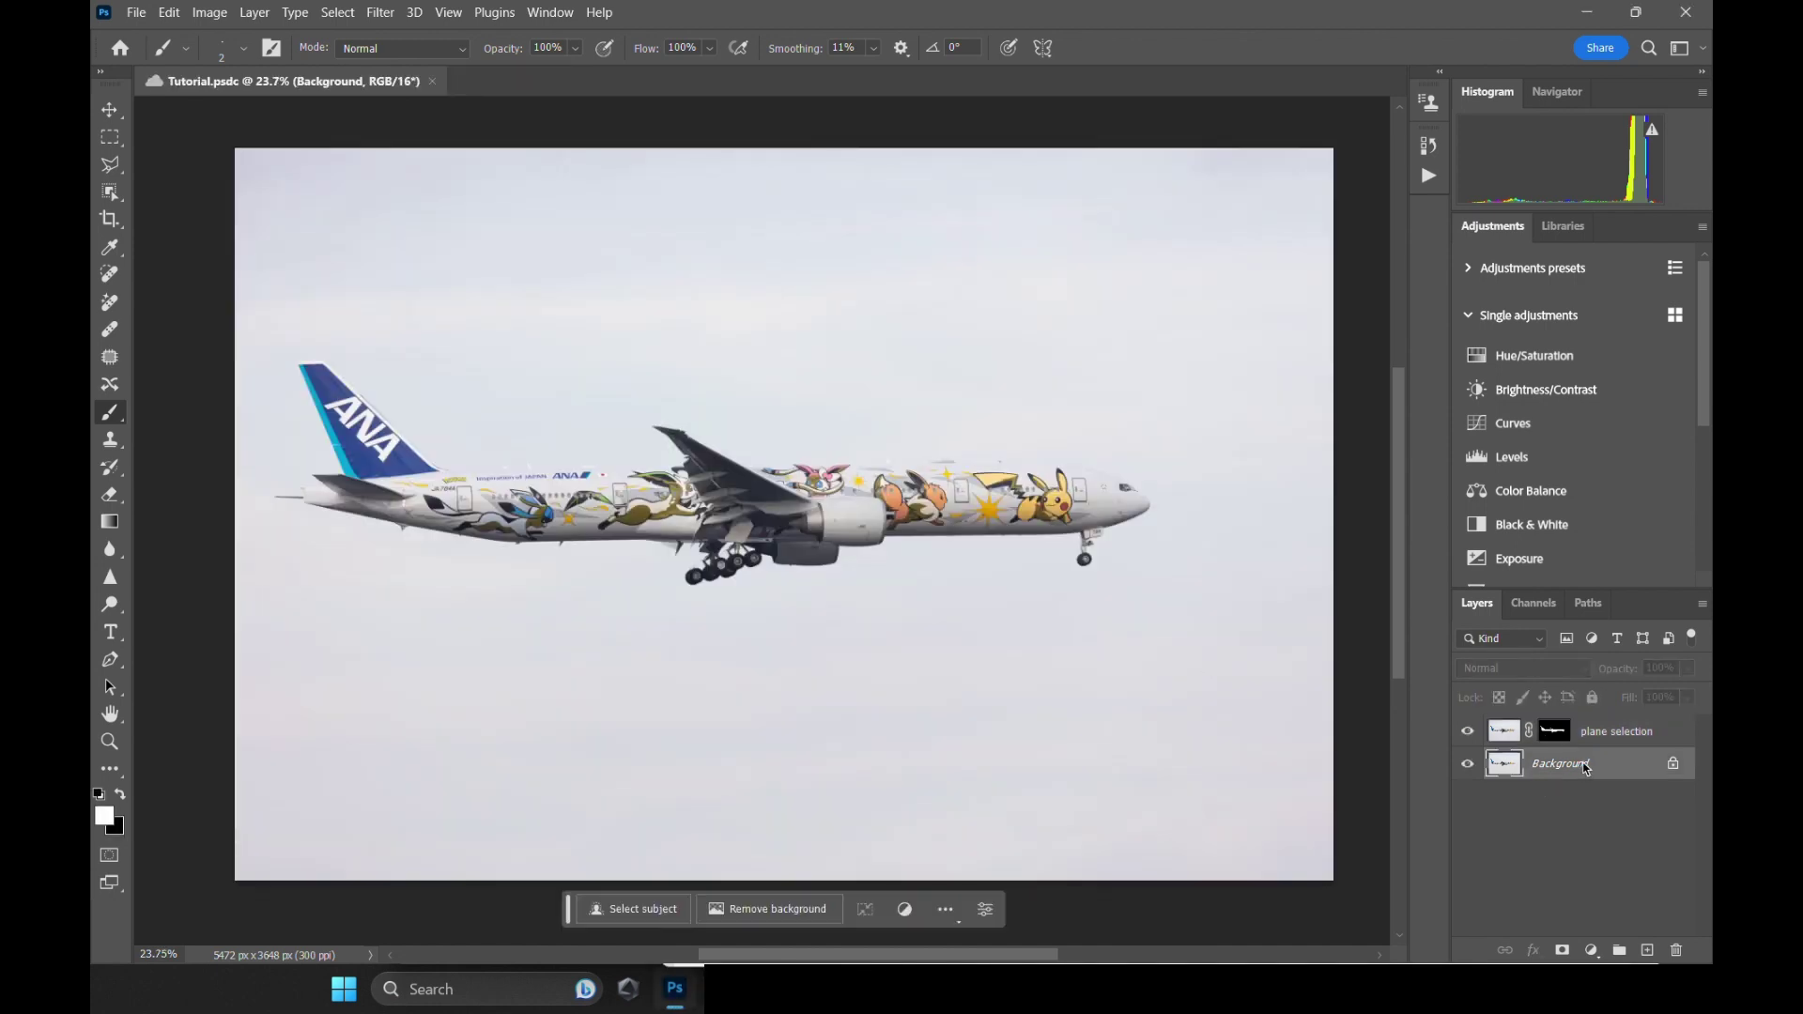
key(ctrl+j)
drag(1570, 766, 1563, 718)
double_click(1569, 734)
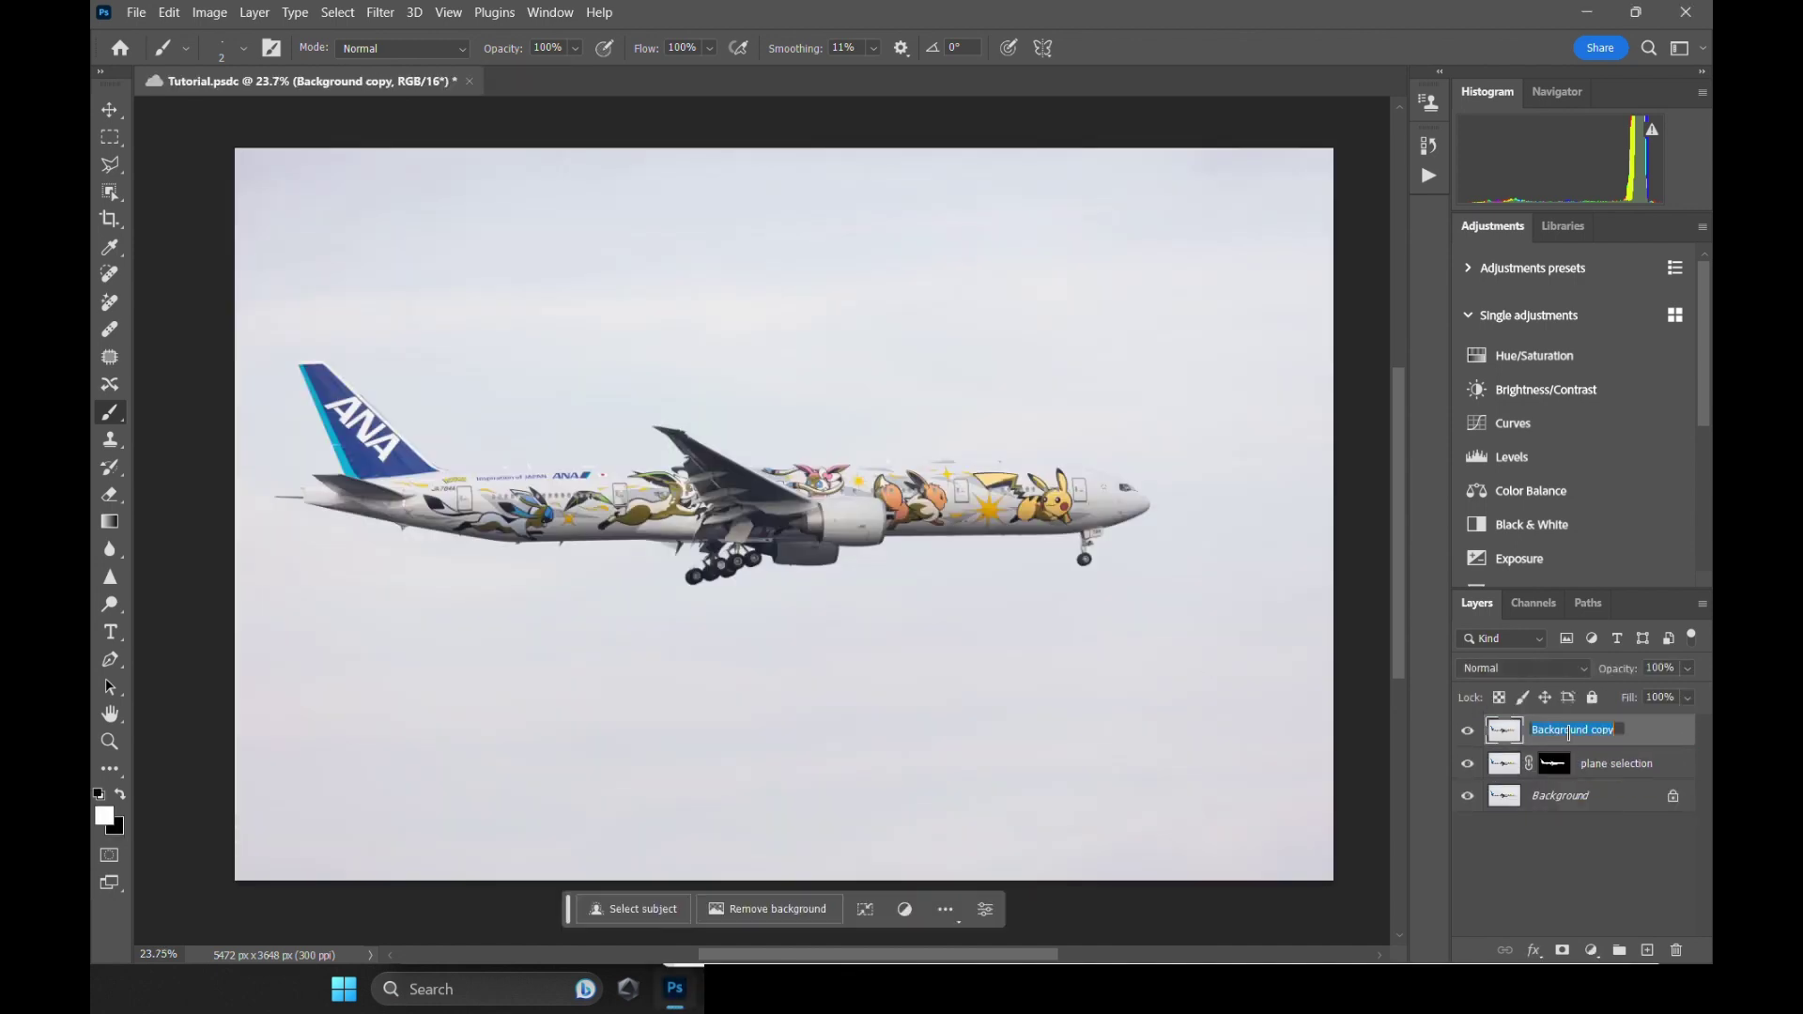
text(bac)
key(Return)
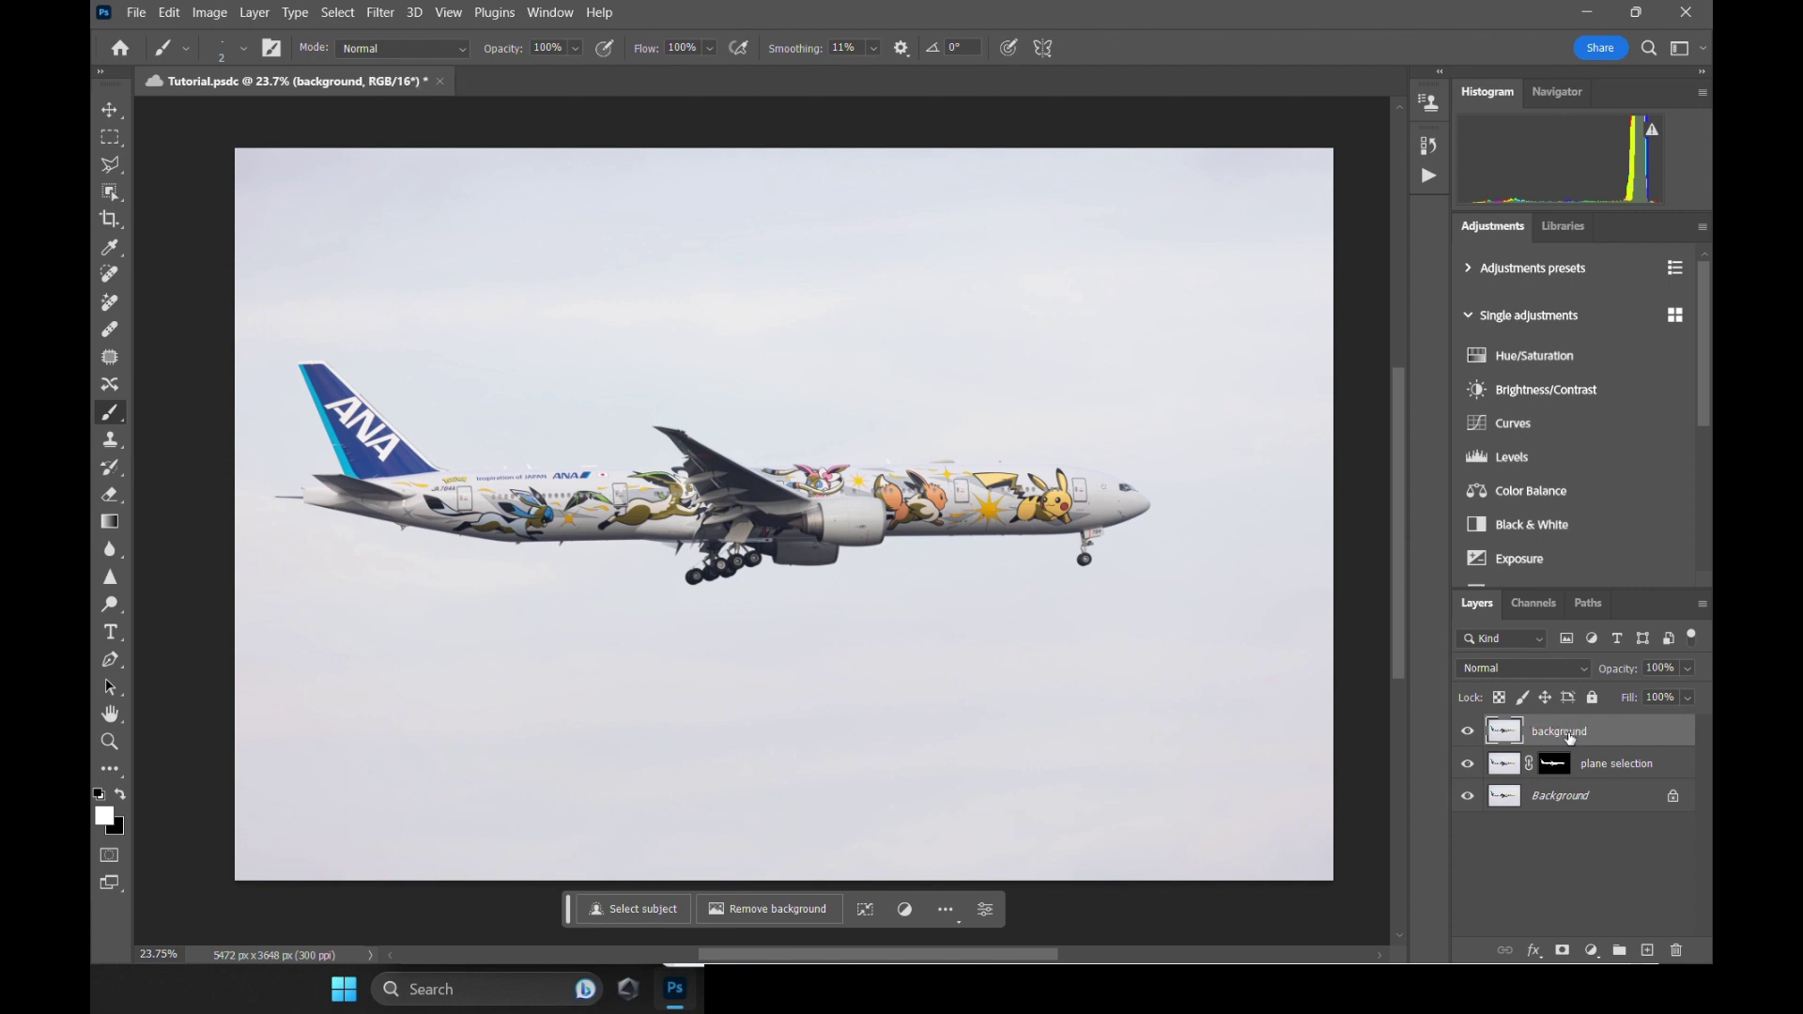
Convert the background copy to a smart object and open it in the Camera Raw Filter.
right_click(1571, 739)
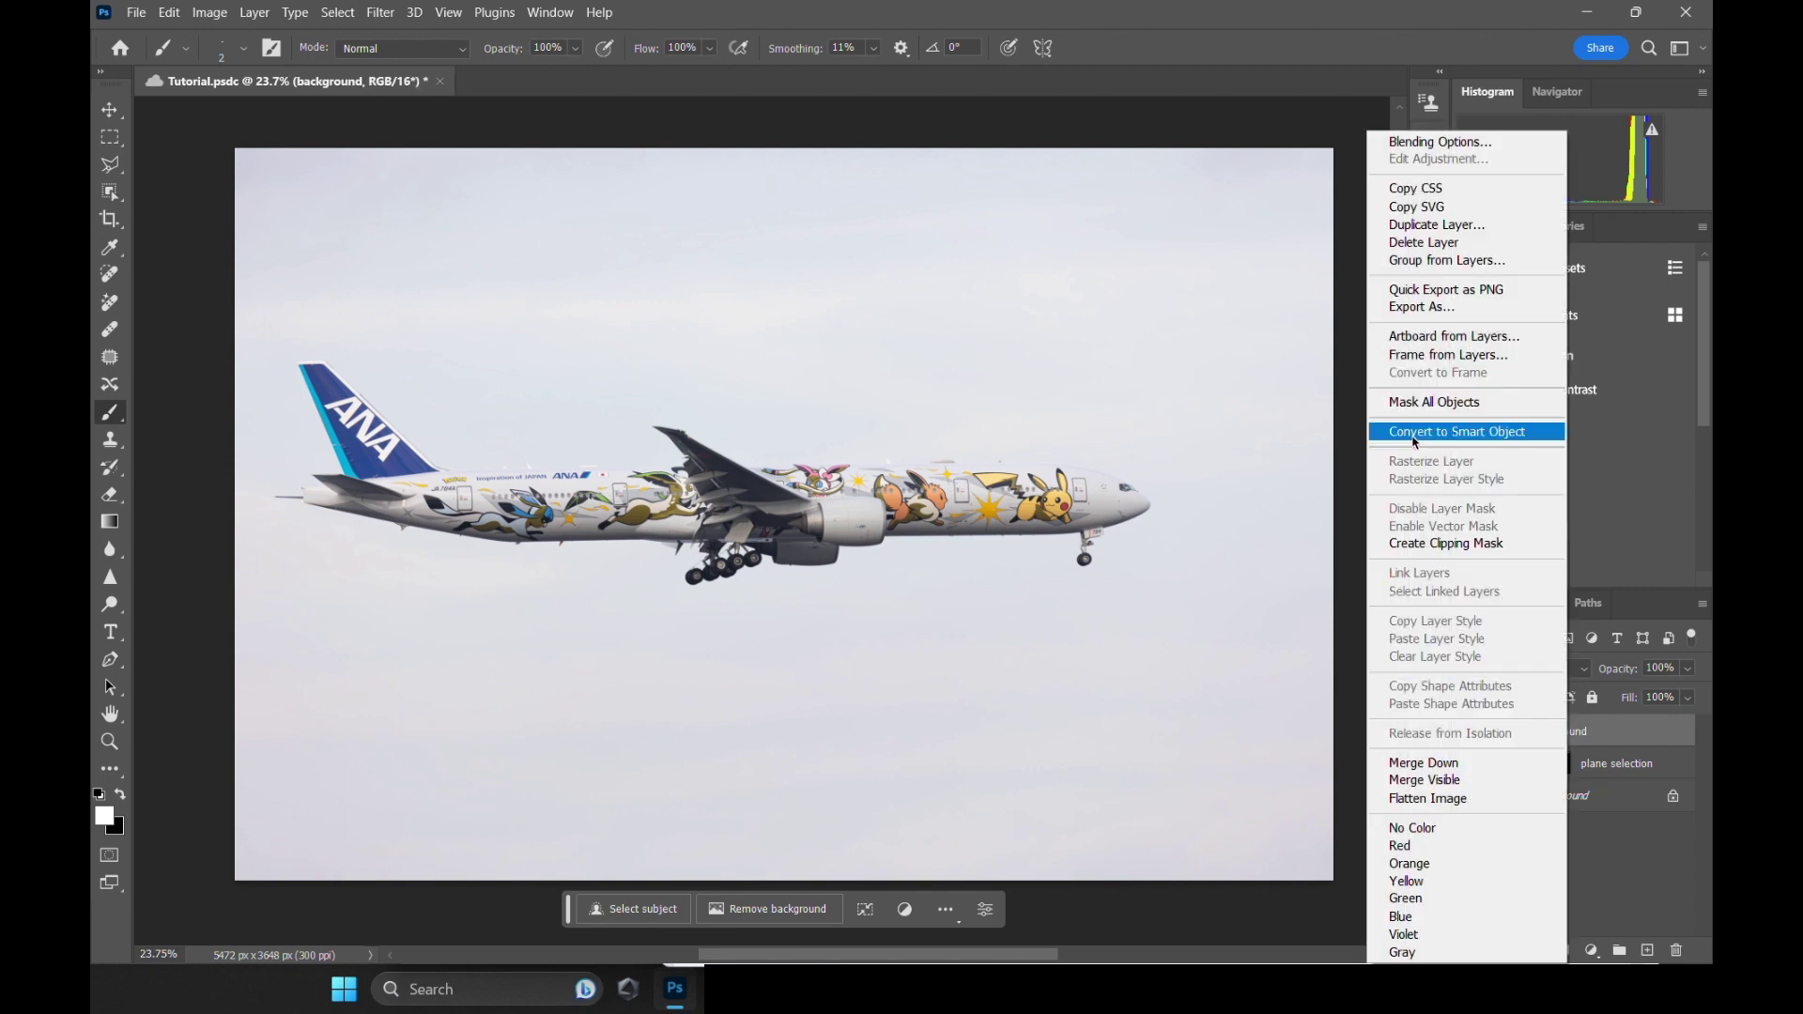
click(1455, 432)
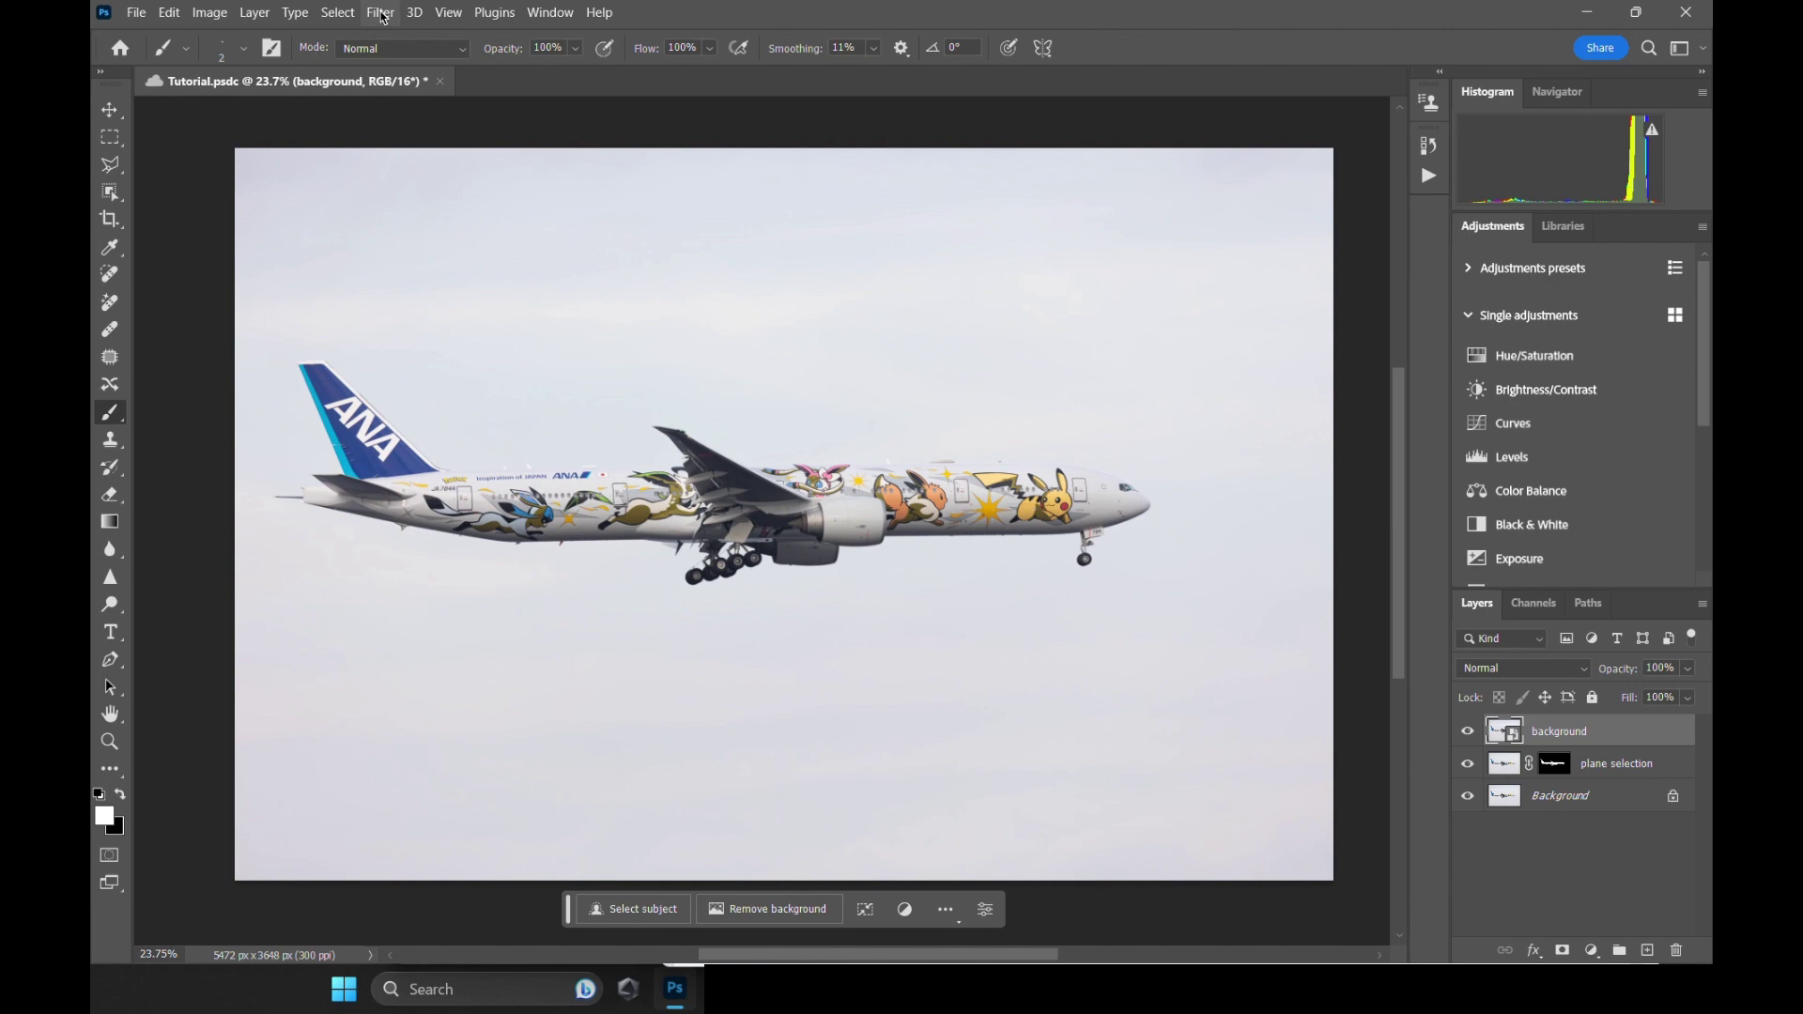
click(381, 12)
click(423, 145)
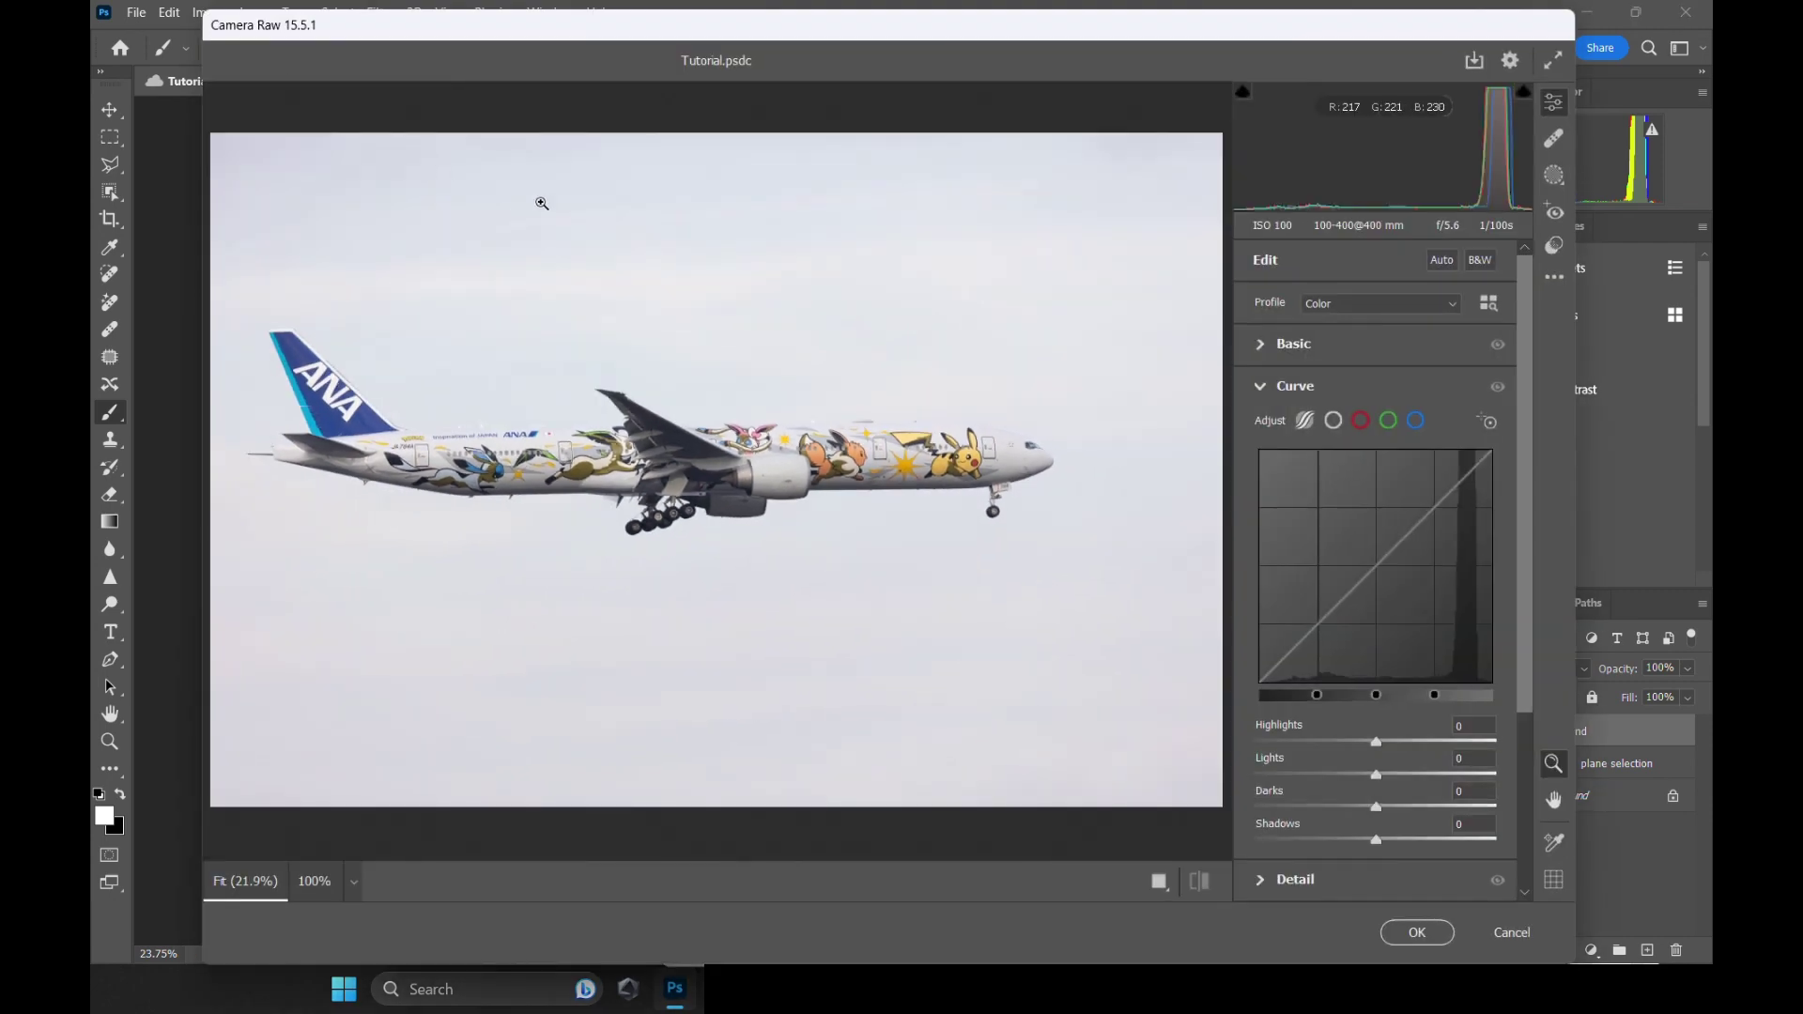
Adjust the Basic tone sliders for the sky, set curve Highlights to +11, Lights to -10 and Darks to -13, and apply the filter.
click(1296, 345)
drag(1379, 517, 1397, 637)
scroll(1357, 700, down, 2)
mouse_move(1376, 671)
mouse_down()
mouse_move(1399, 672)
mouse_move(1390, 616)
mouse_move(1364, 684)
mouse_up()
click(1295, 797)
scroll(1372, 606, up, 1)
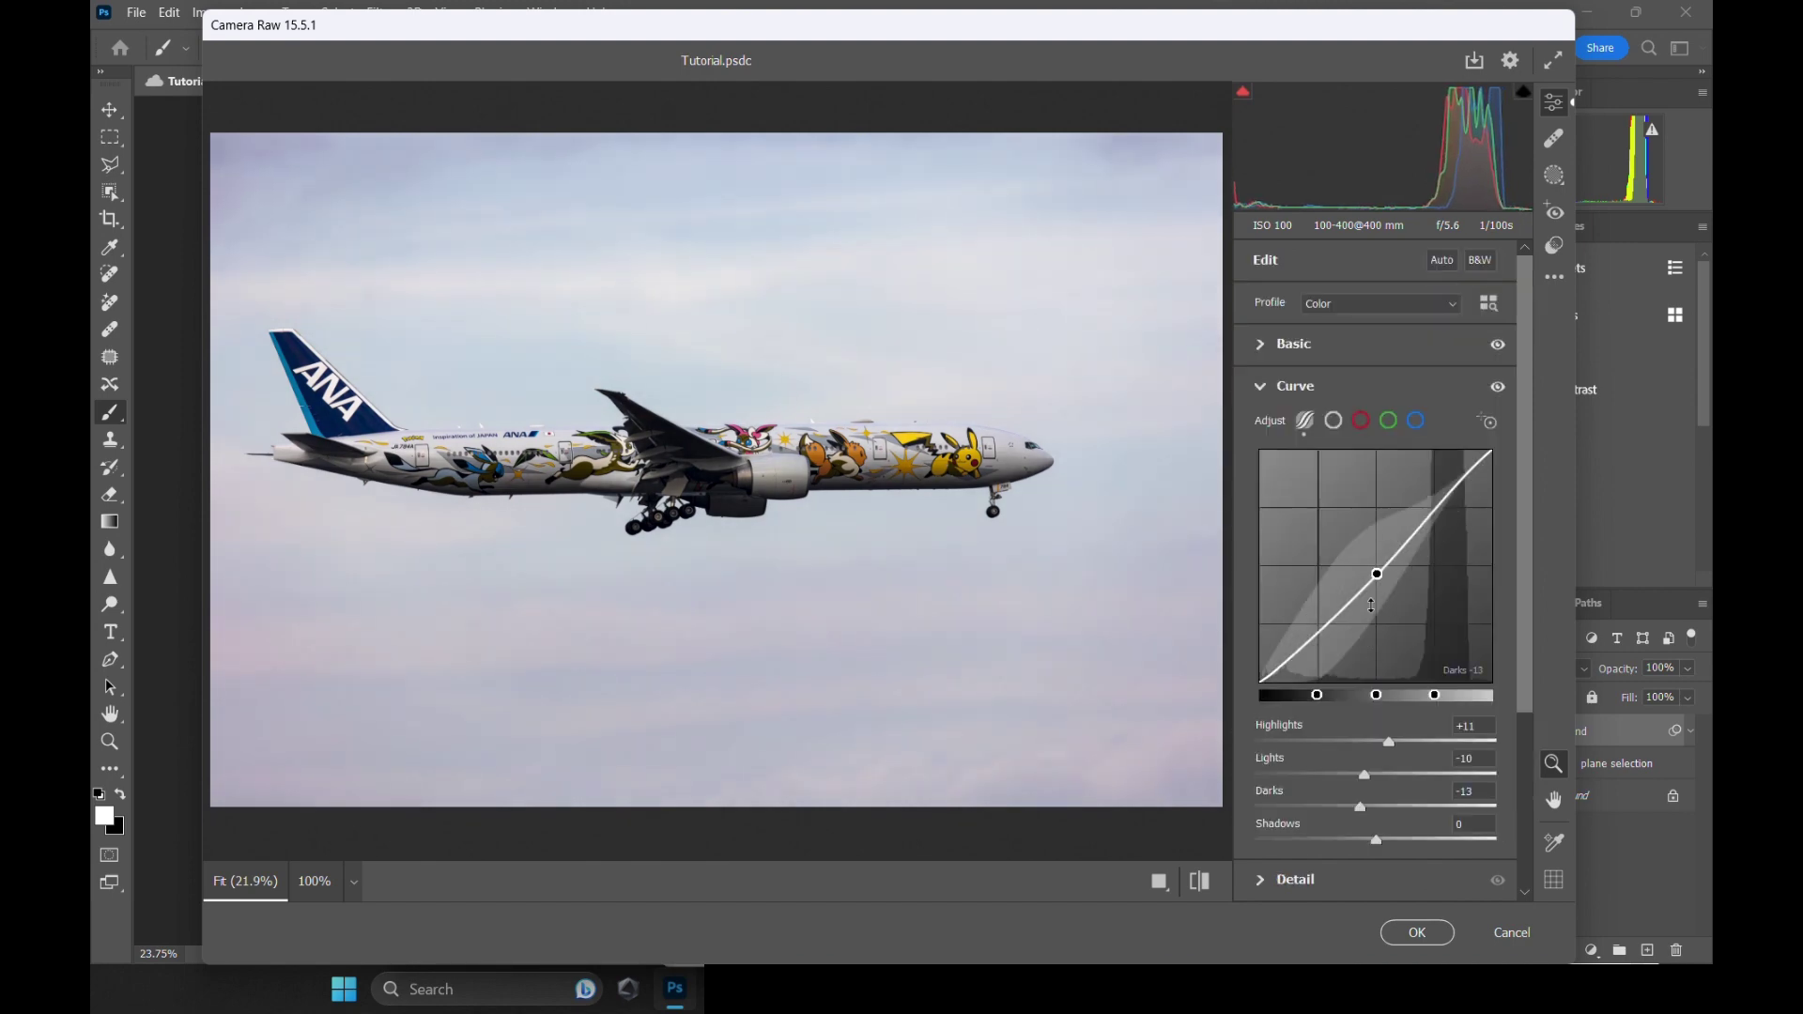
scroll(1372, 605, down, 2)
click(1412, 925)
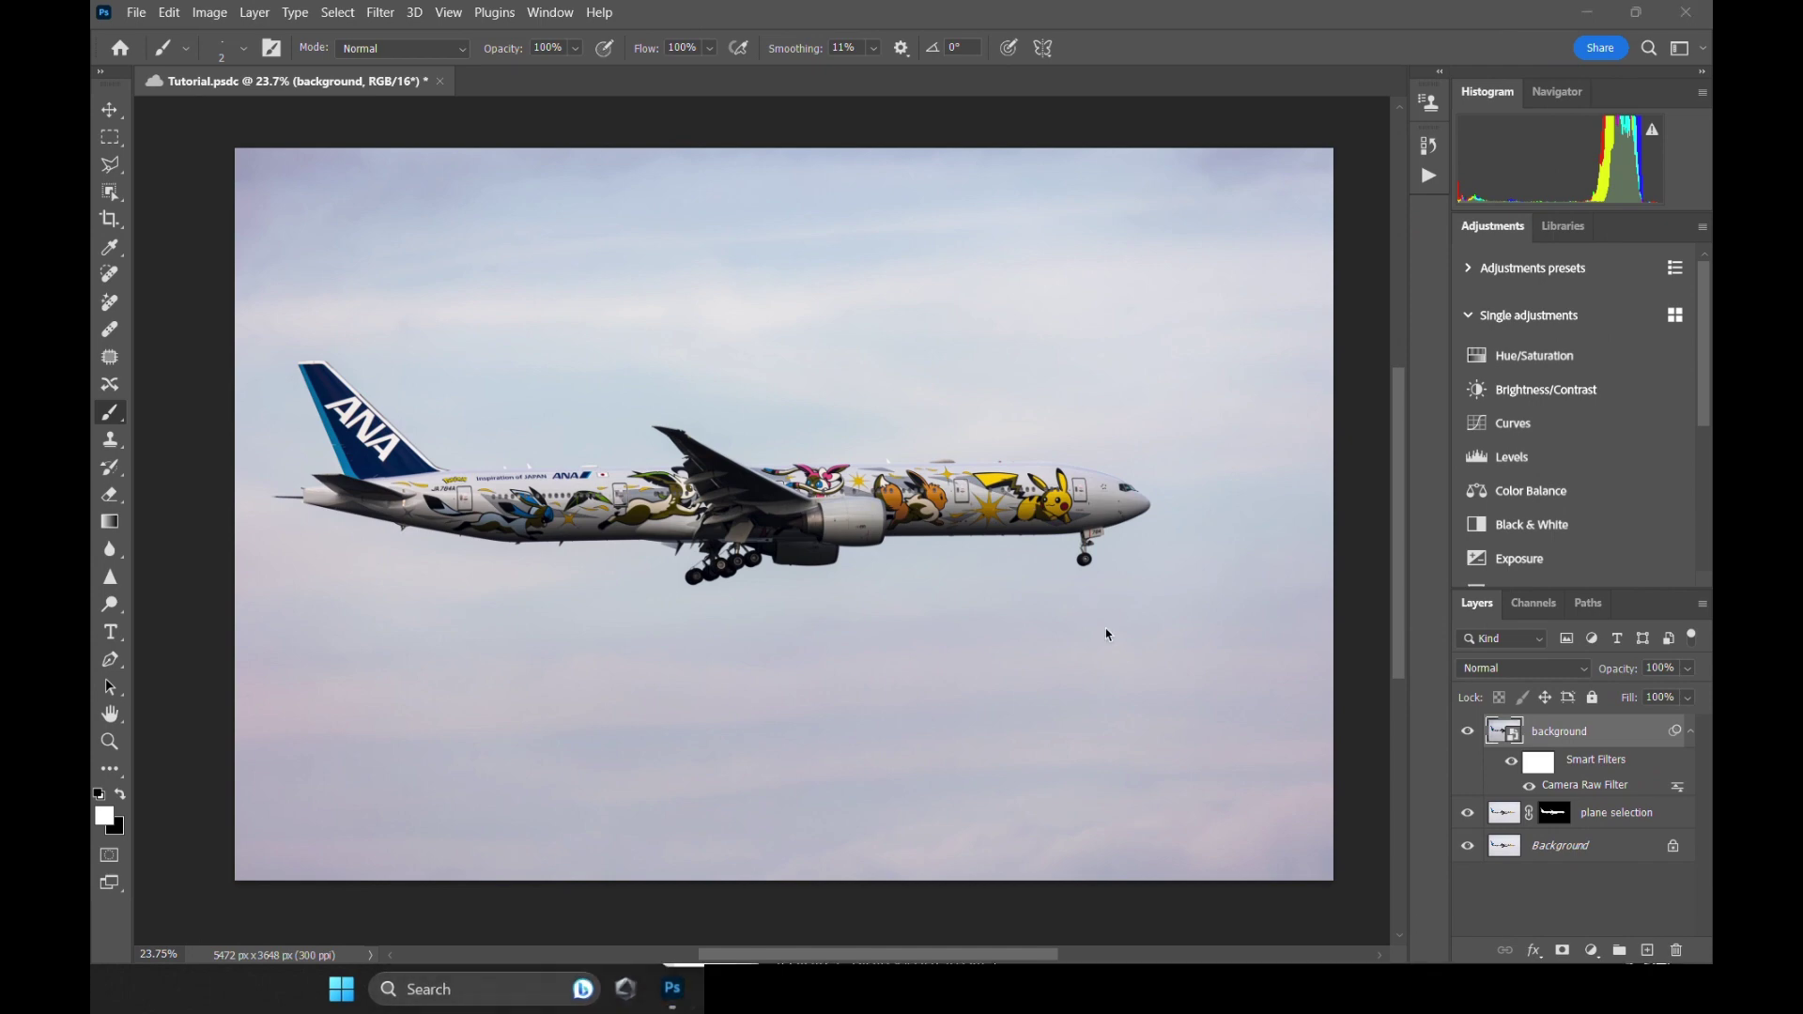
Add a Hue/Saturation adjustment clipped to the background copy and set the Reds saturation to -85.
click(1592, 951)
click(1590, 751)
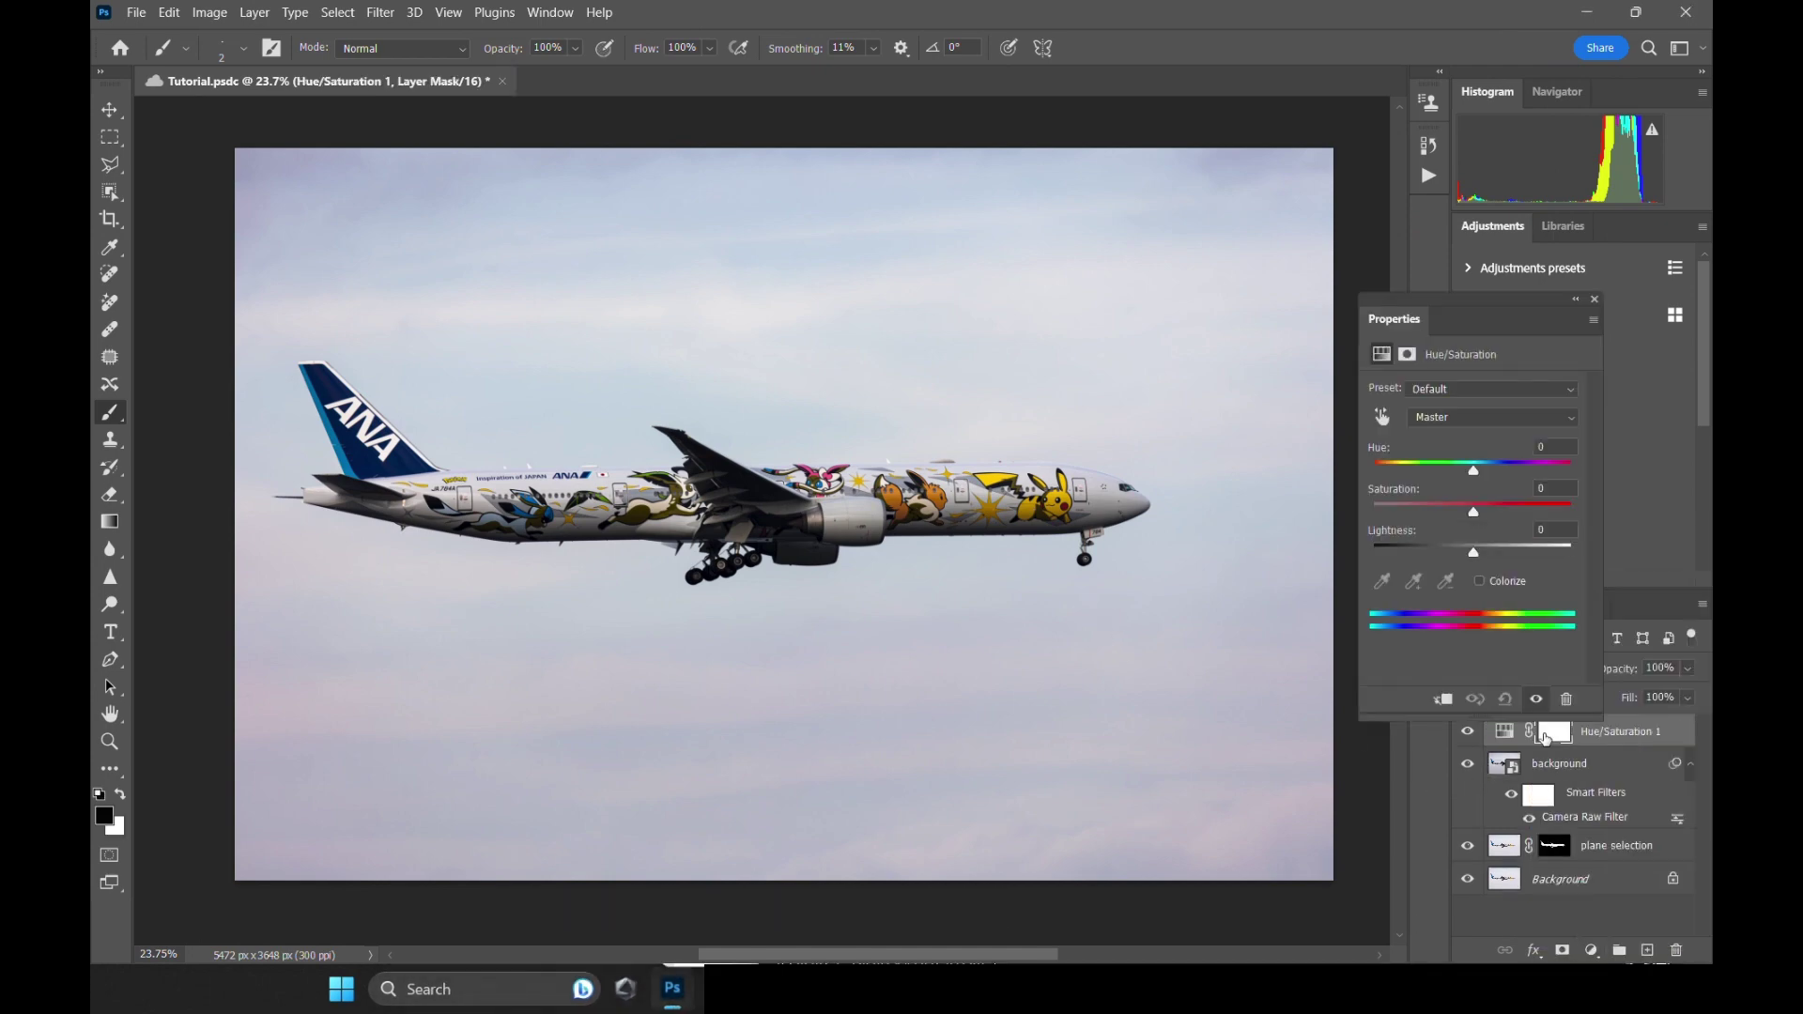
alt+click(1545, 739)
click(1492, 417)
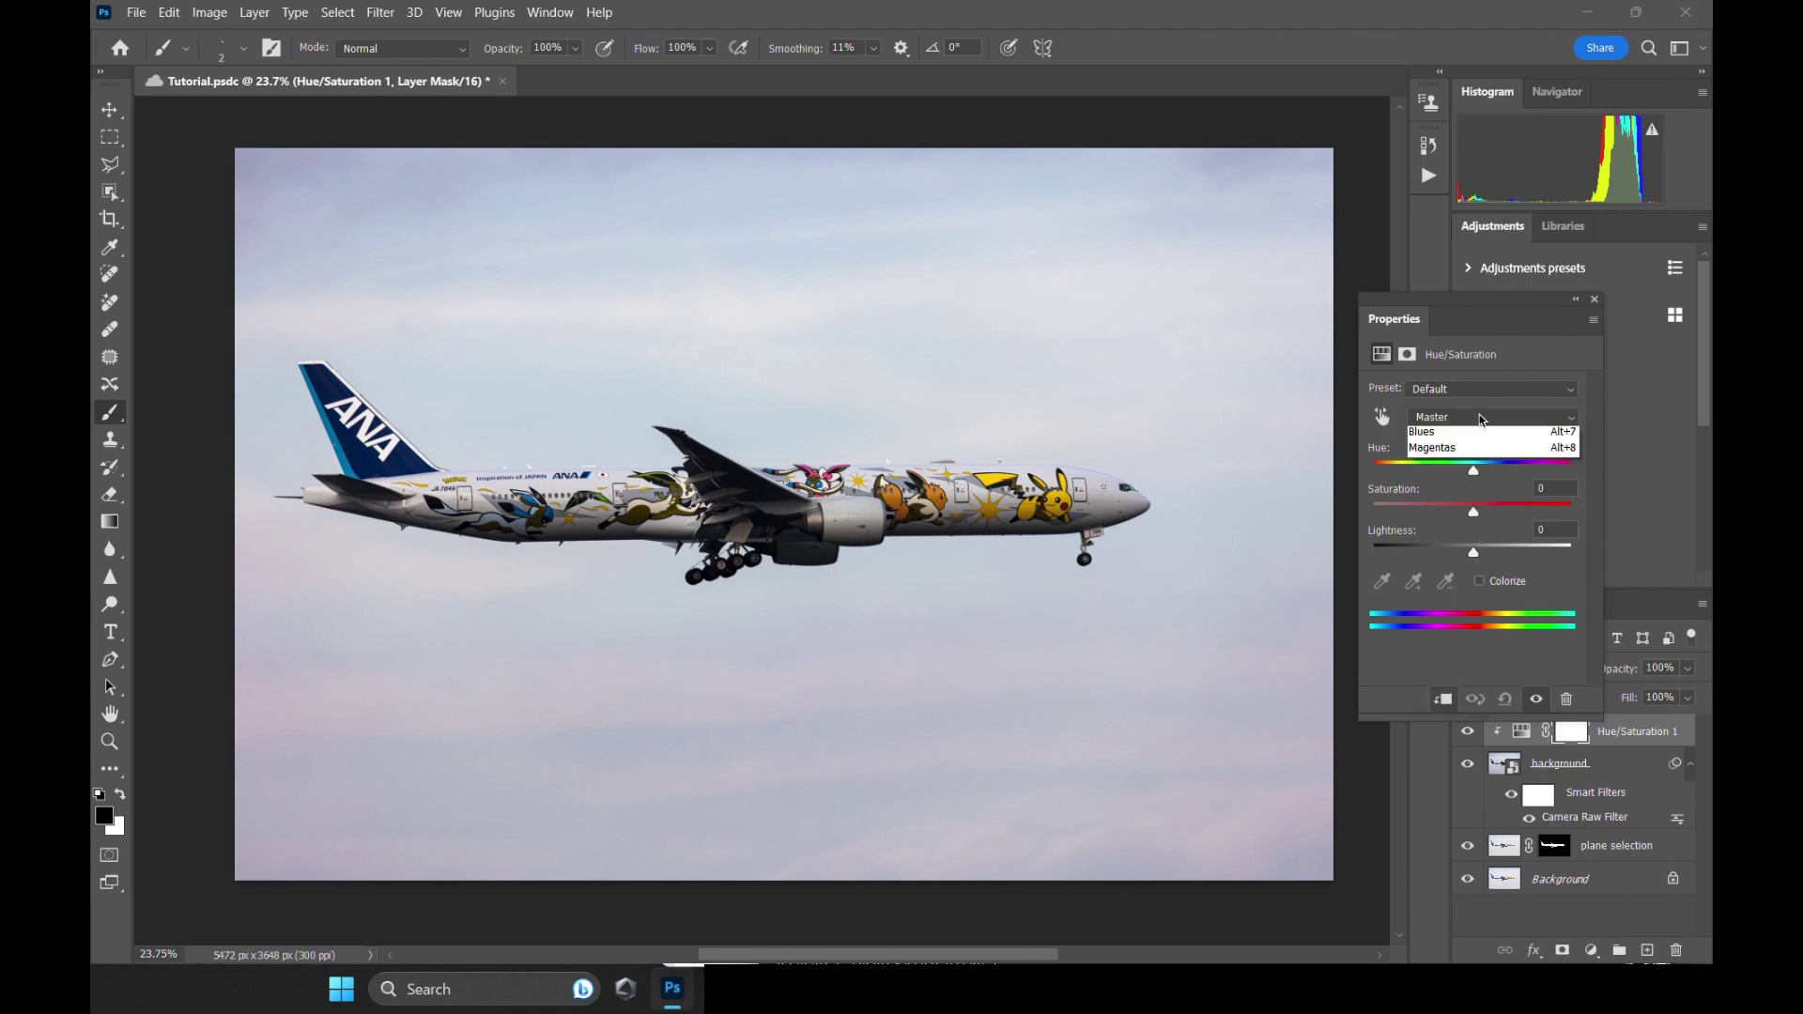
click(1465, 434)
drag(1473, 510, 1392, 507)
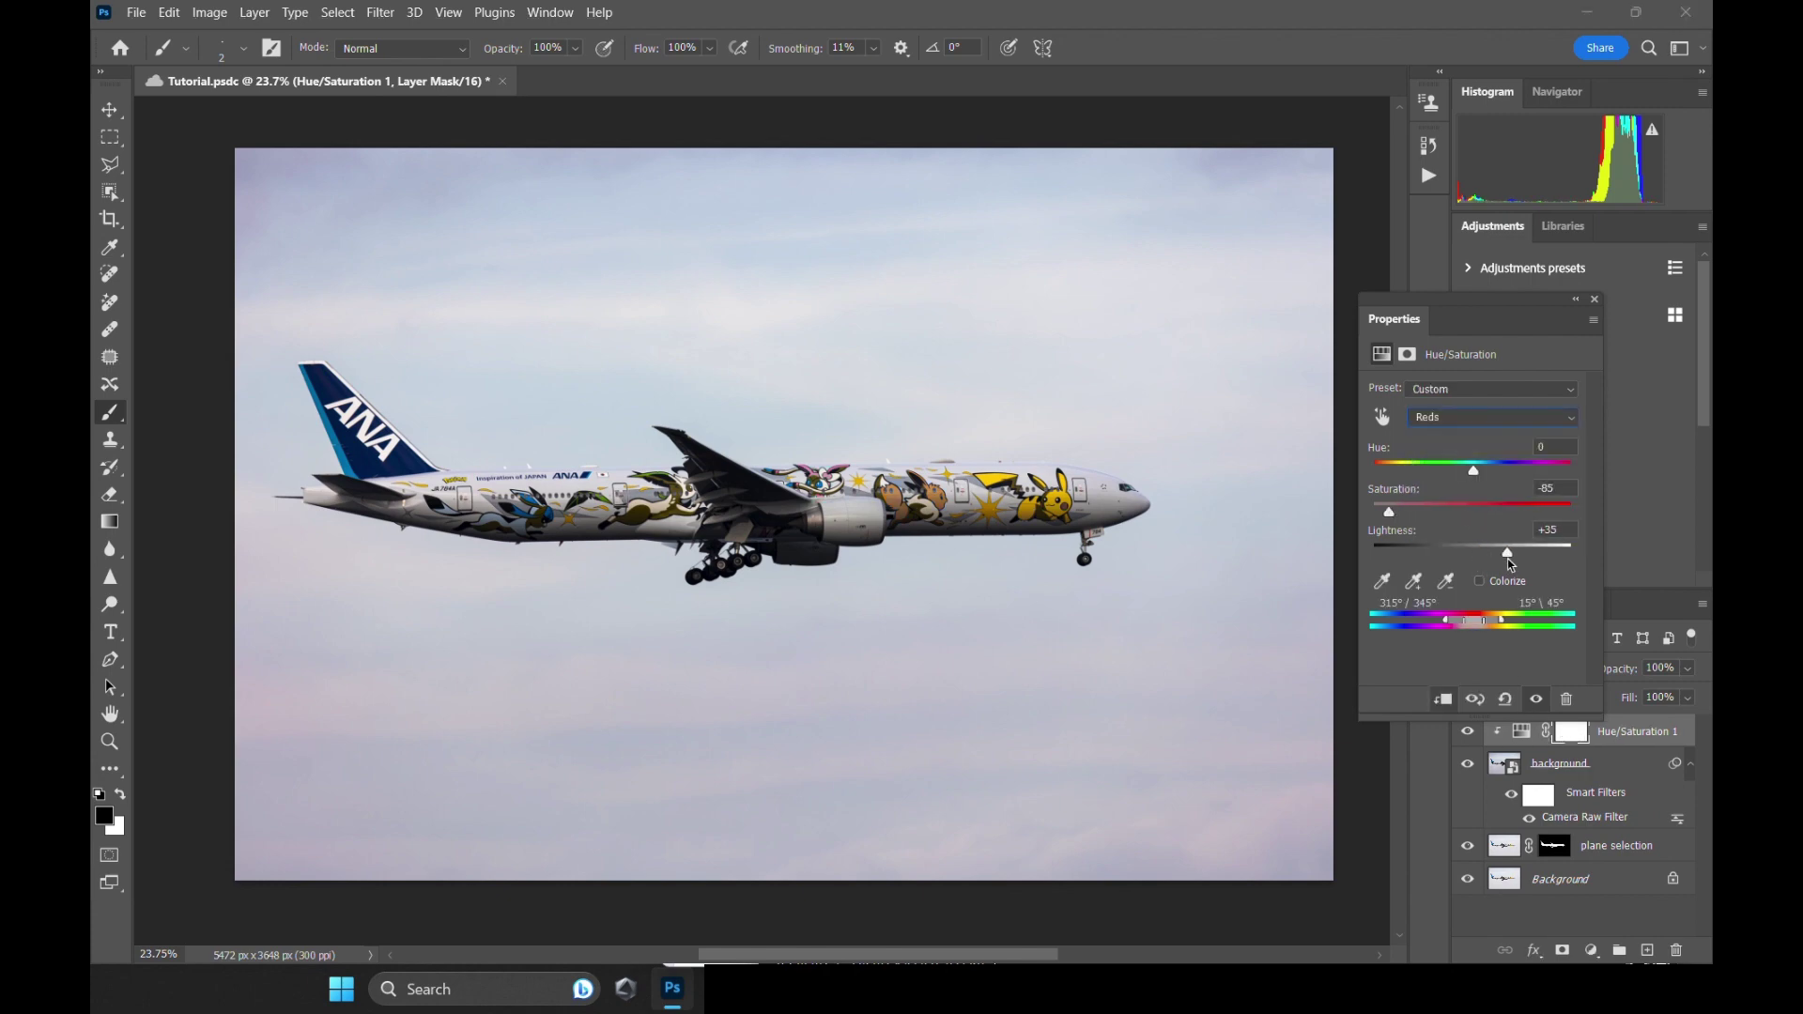
Strongly desaturate the Yellows, Greens, Cyans, Blues and Magentas in the Hue/Saturation adjustment, with Magentas at -90.
click(1493, 417)
click(1465, 453)
drag(1473, 511, 1390, 515)
click(1493, 417)
click(1465, 471)
click(1493, 417)
click(1465, 488)
click(1492, 417)
click(1464, 506)
drag(1476, 556, 1399, 509)
click(1493, 417)
click(1457, 526)
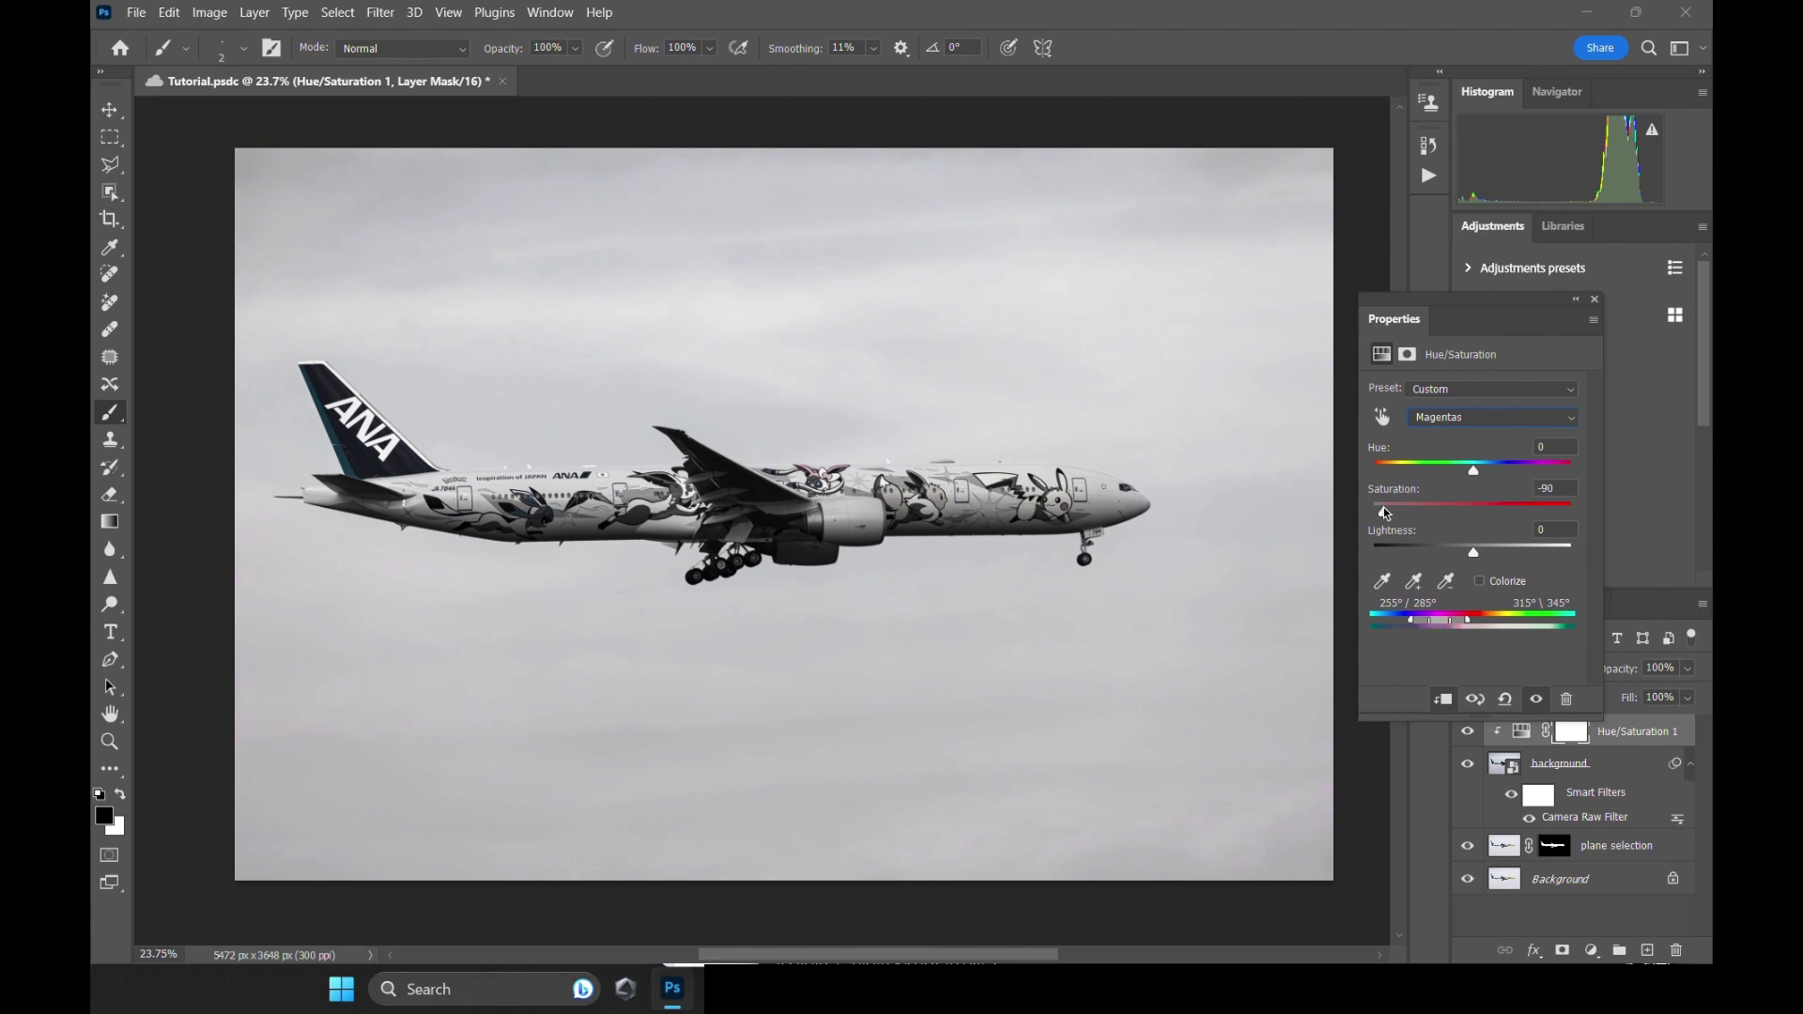
click(1593, 299)
Add a Curves adjustment clipped to the background copy and pull its midtones down slightly to darken the sky.
click(1590, 950)
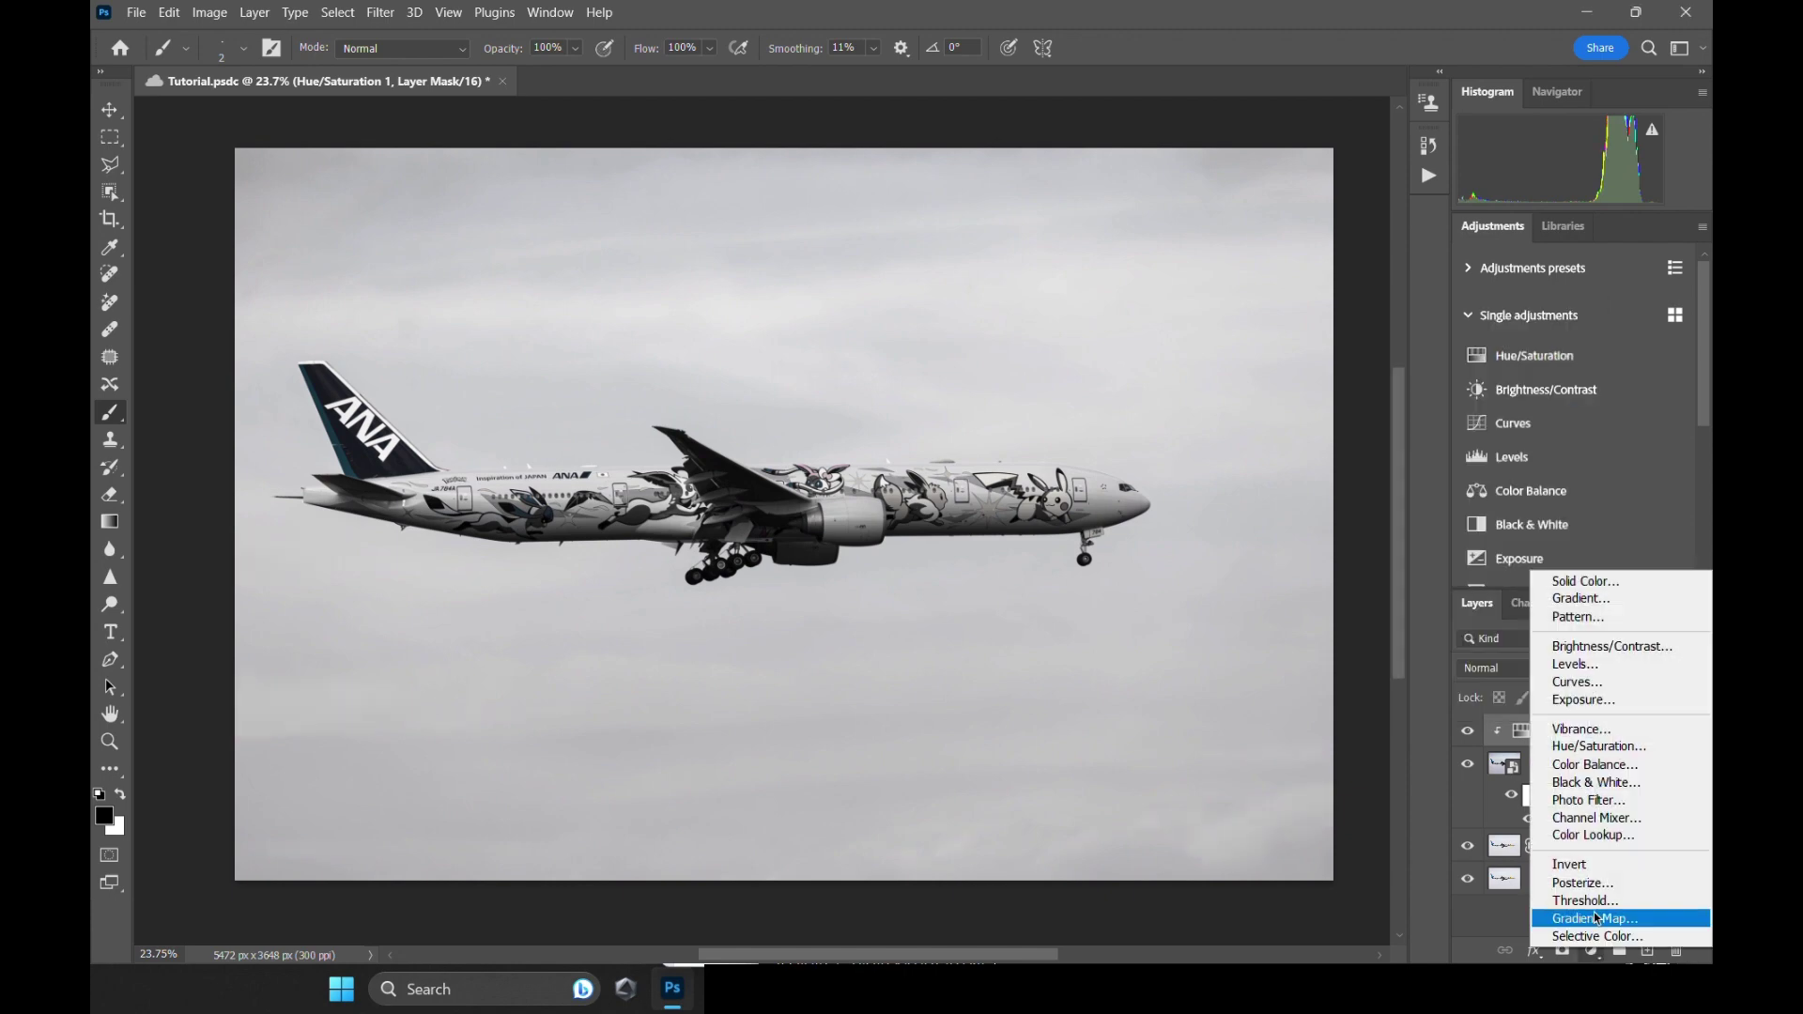
click(1559, 679)
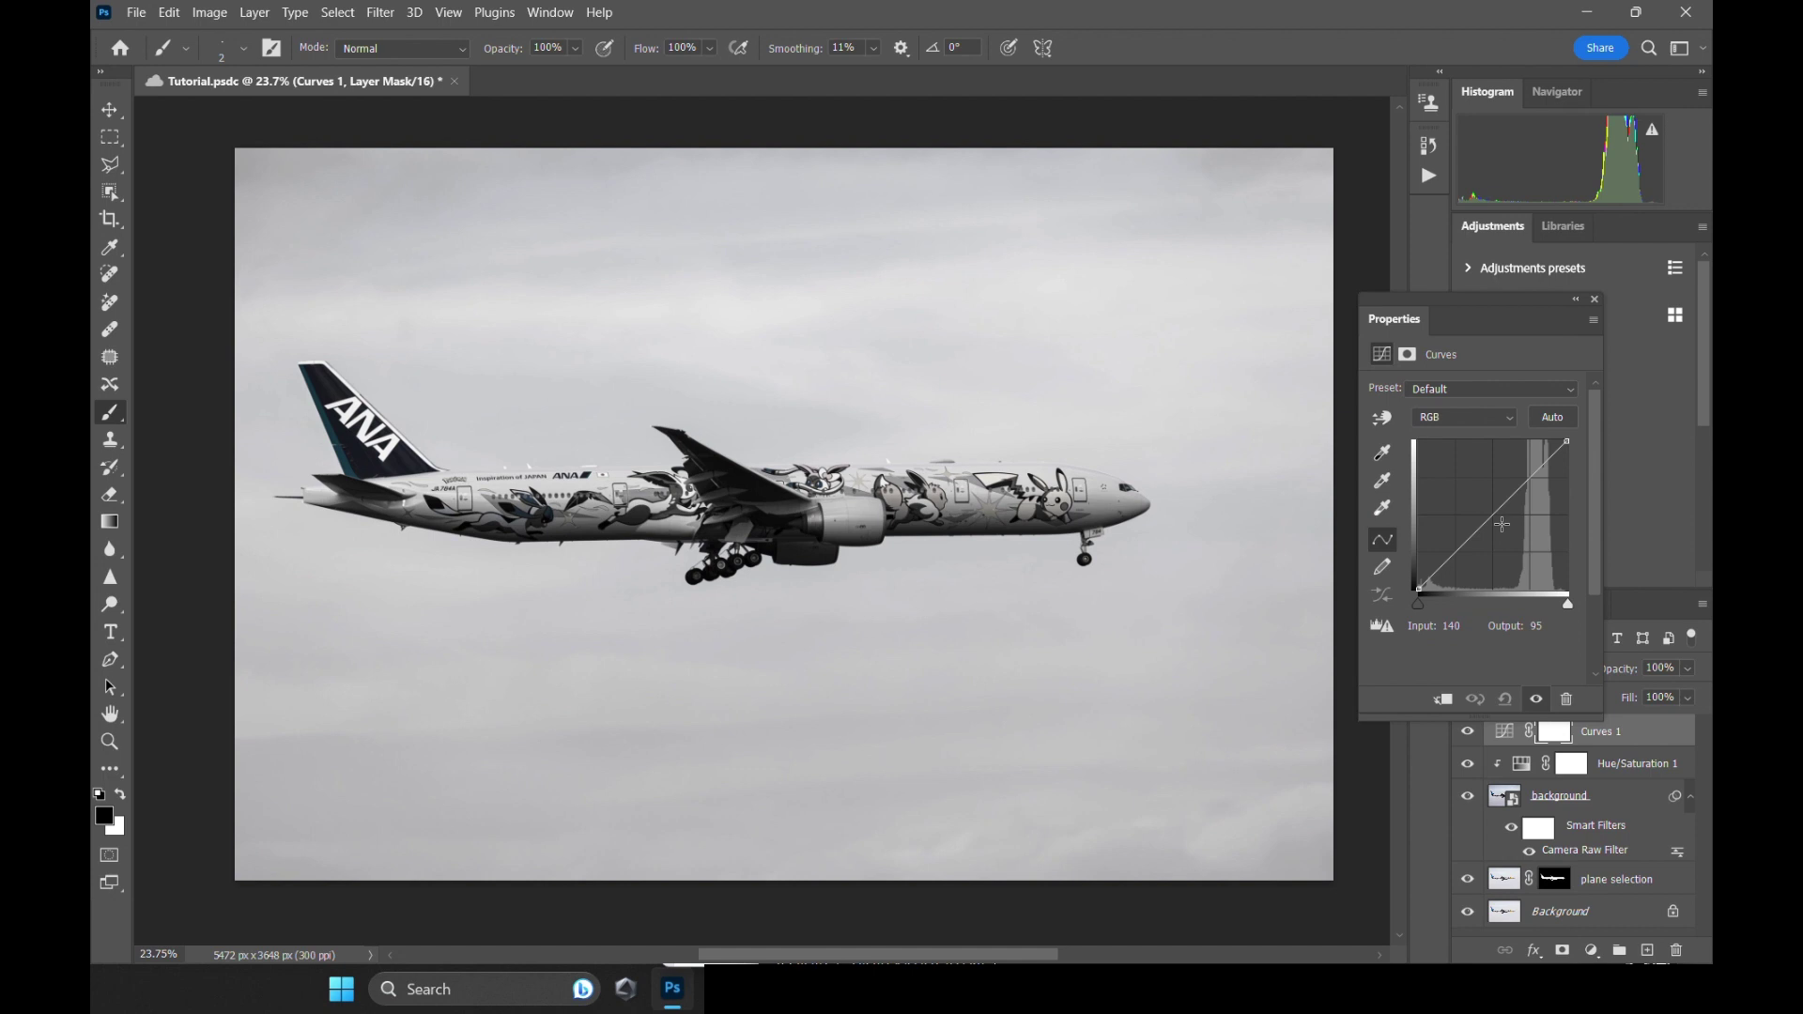
drag(1485, 519, 1493, 534)
click(1593, 298)
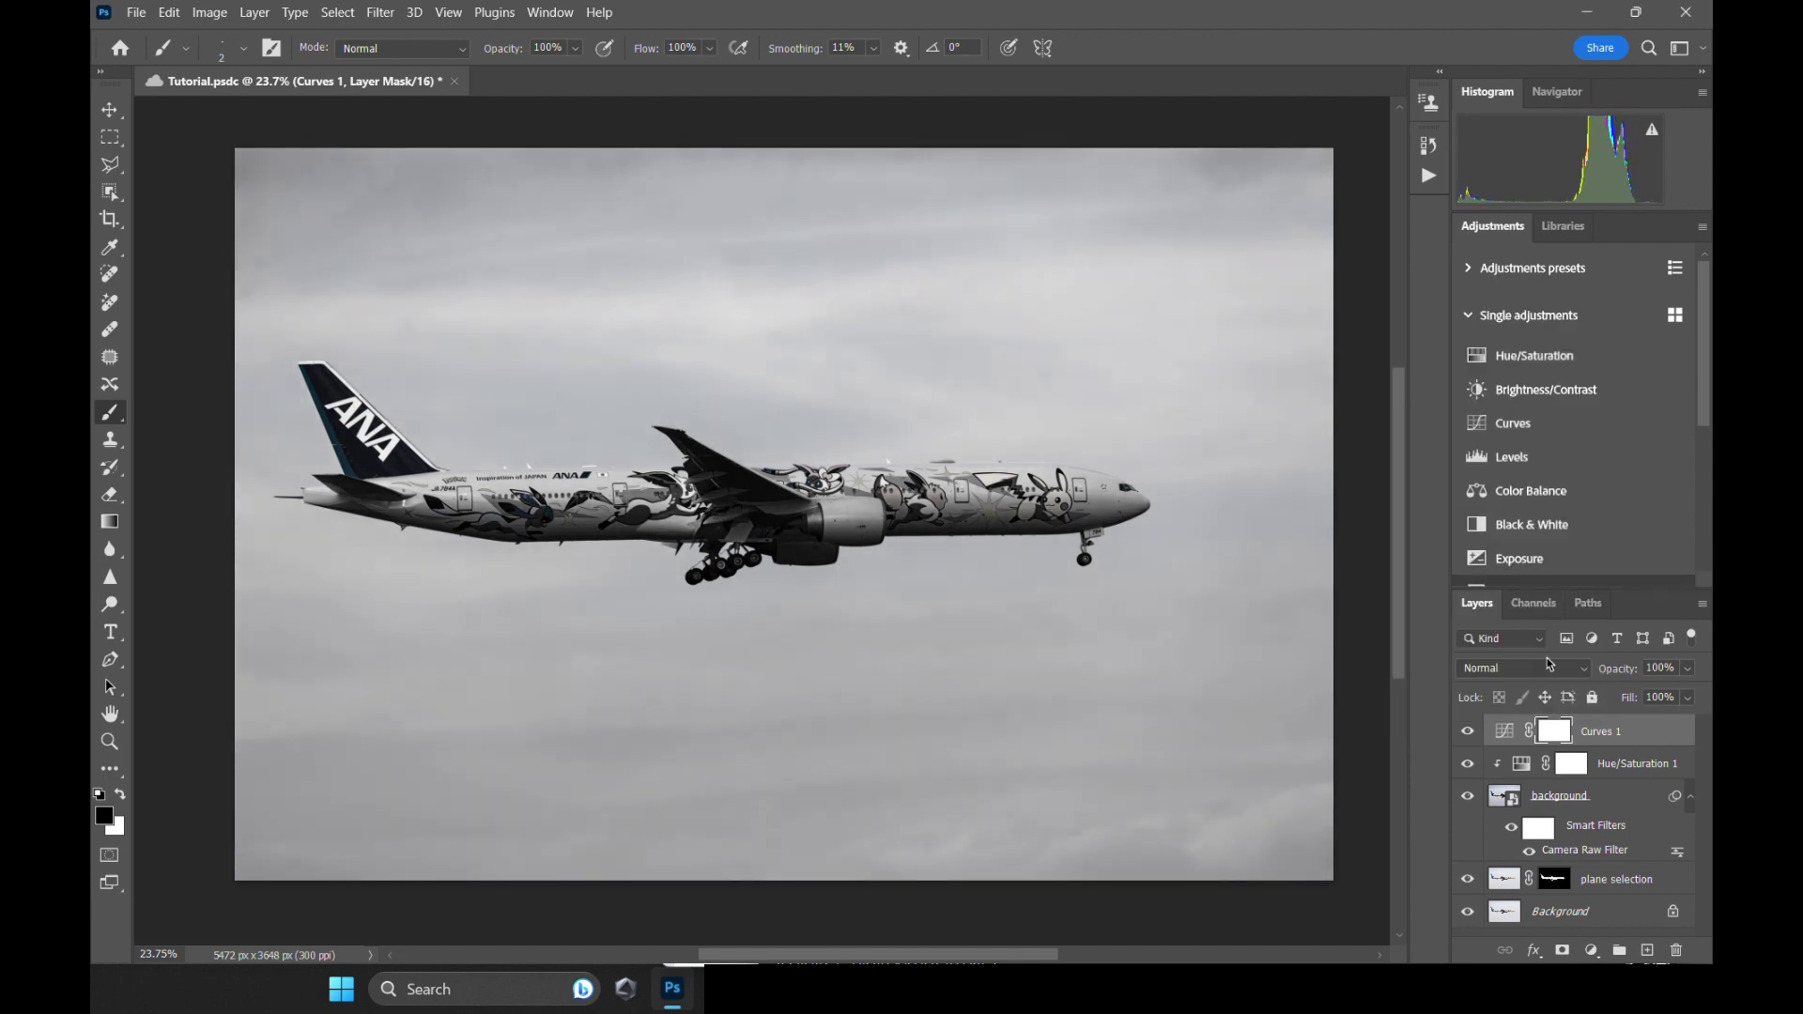
Duplicate the plane selection layer, move the copy above the Curves adjustment and rename it "plane".
click(1612, 878)
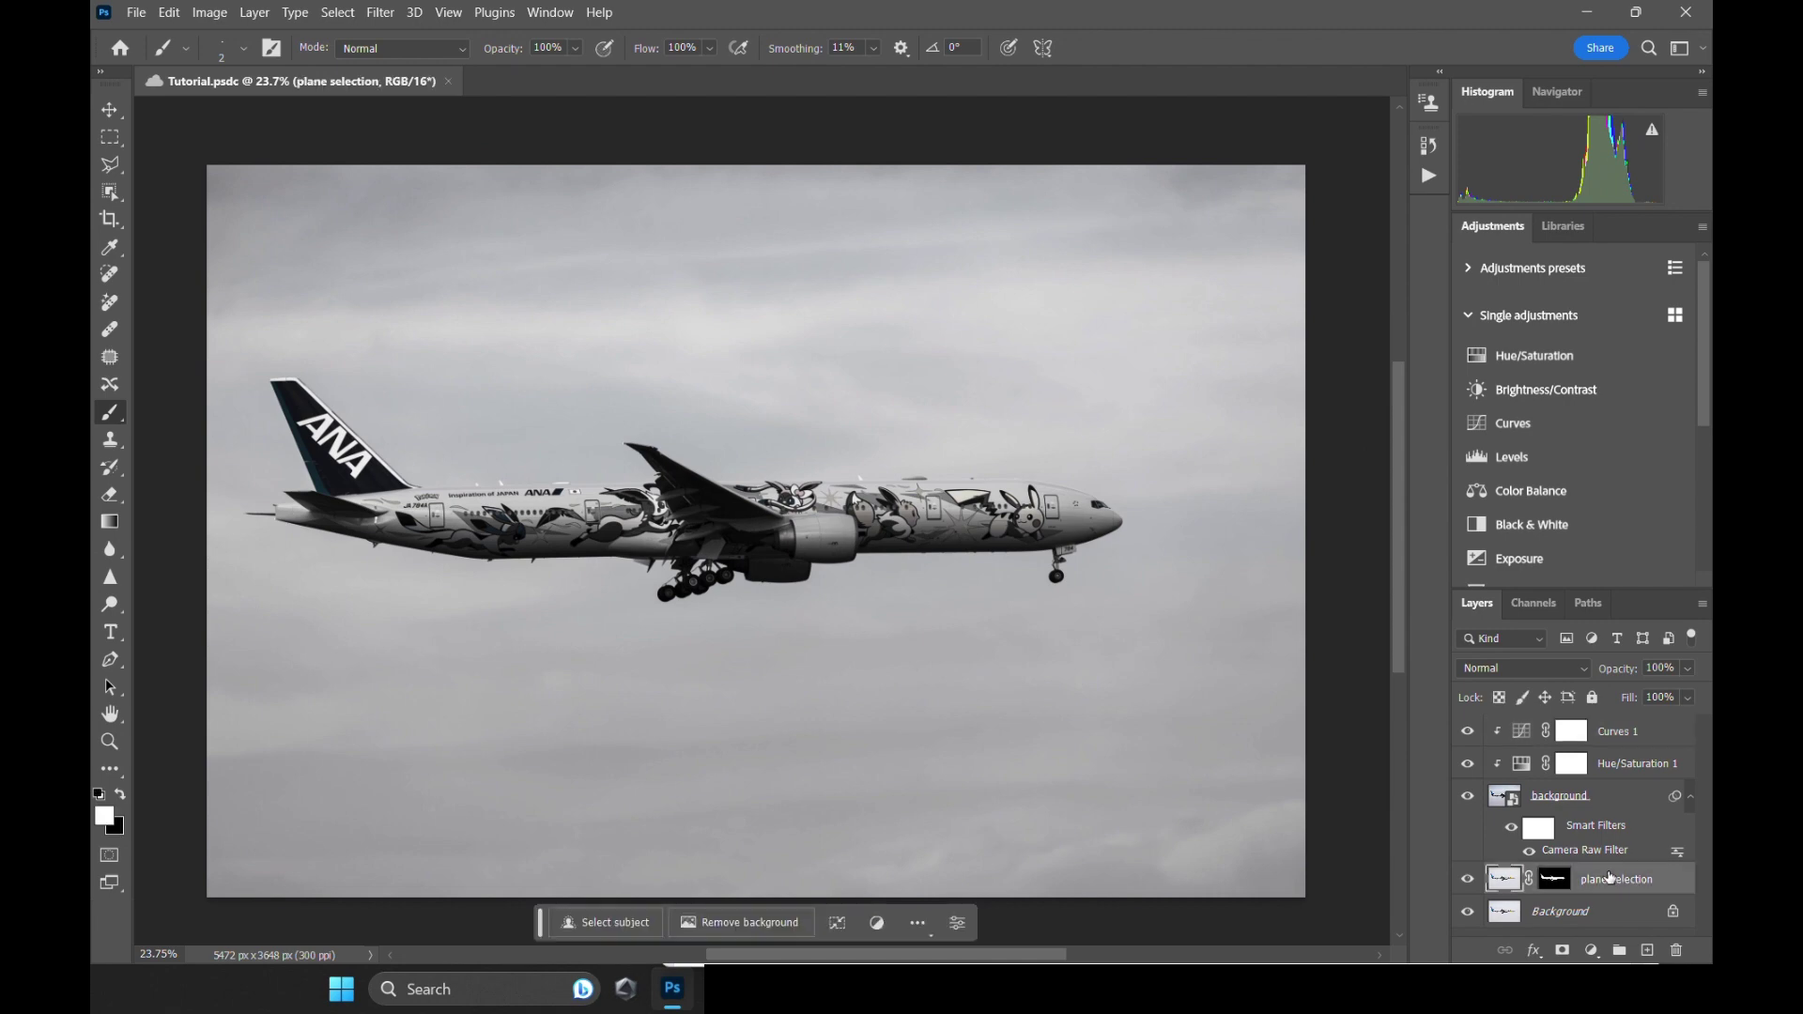
key(ctrl+j)
drag(1611, 878, 1589, 731)
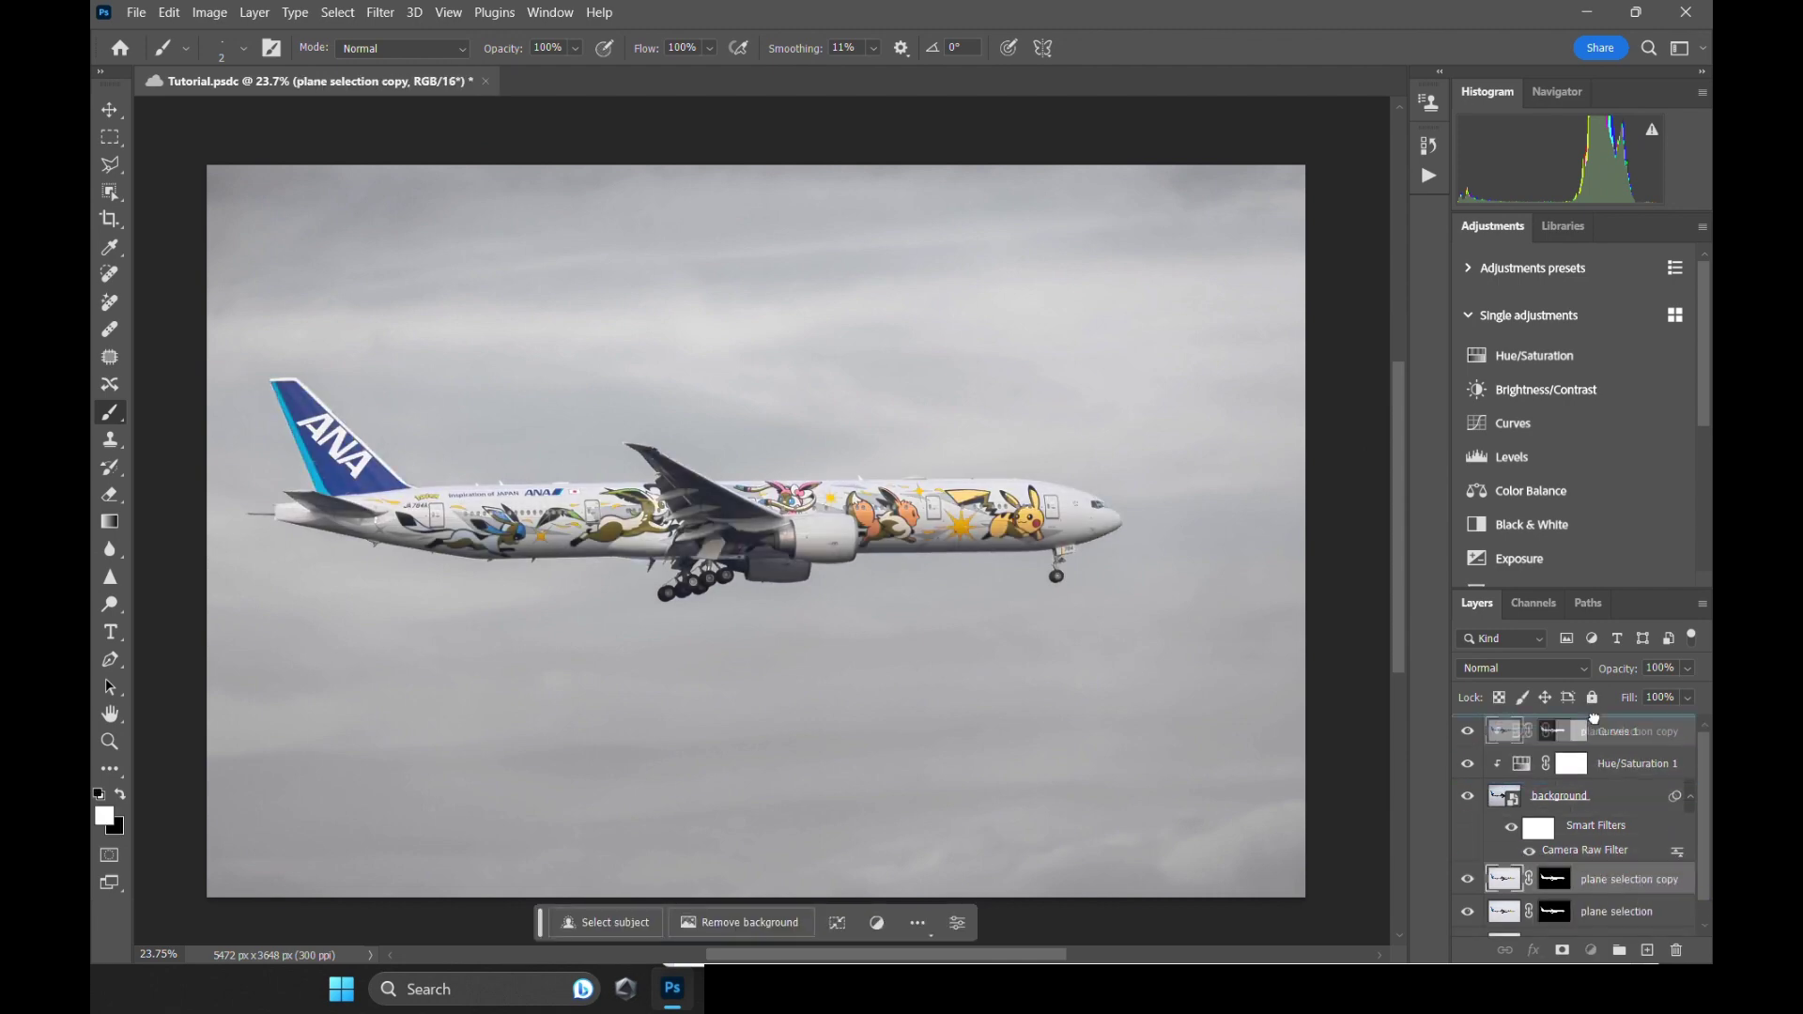
drag(1593, 718, 1605, 738)
key(Return)
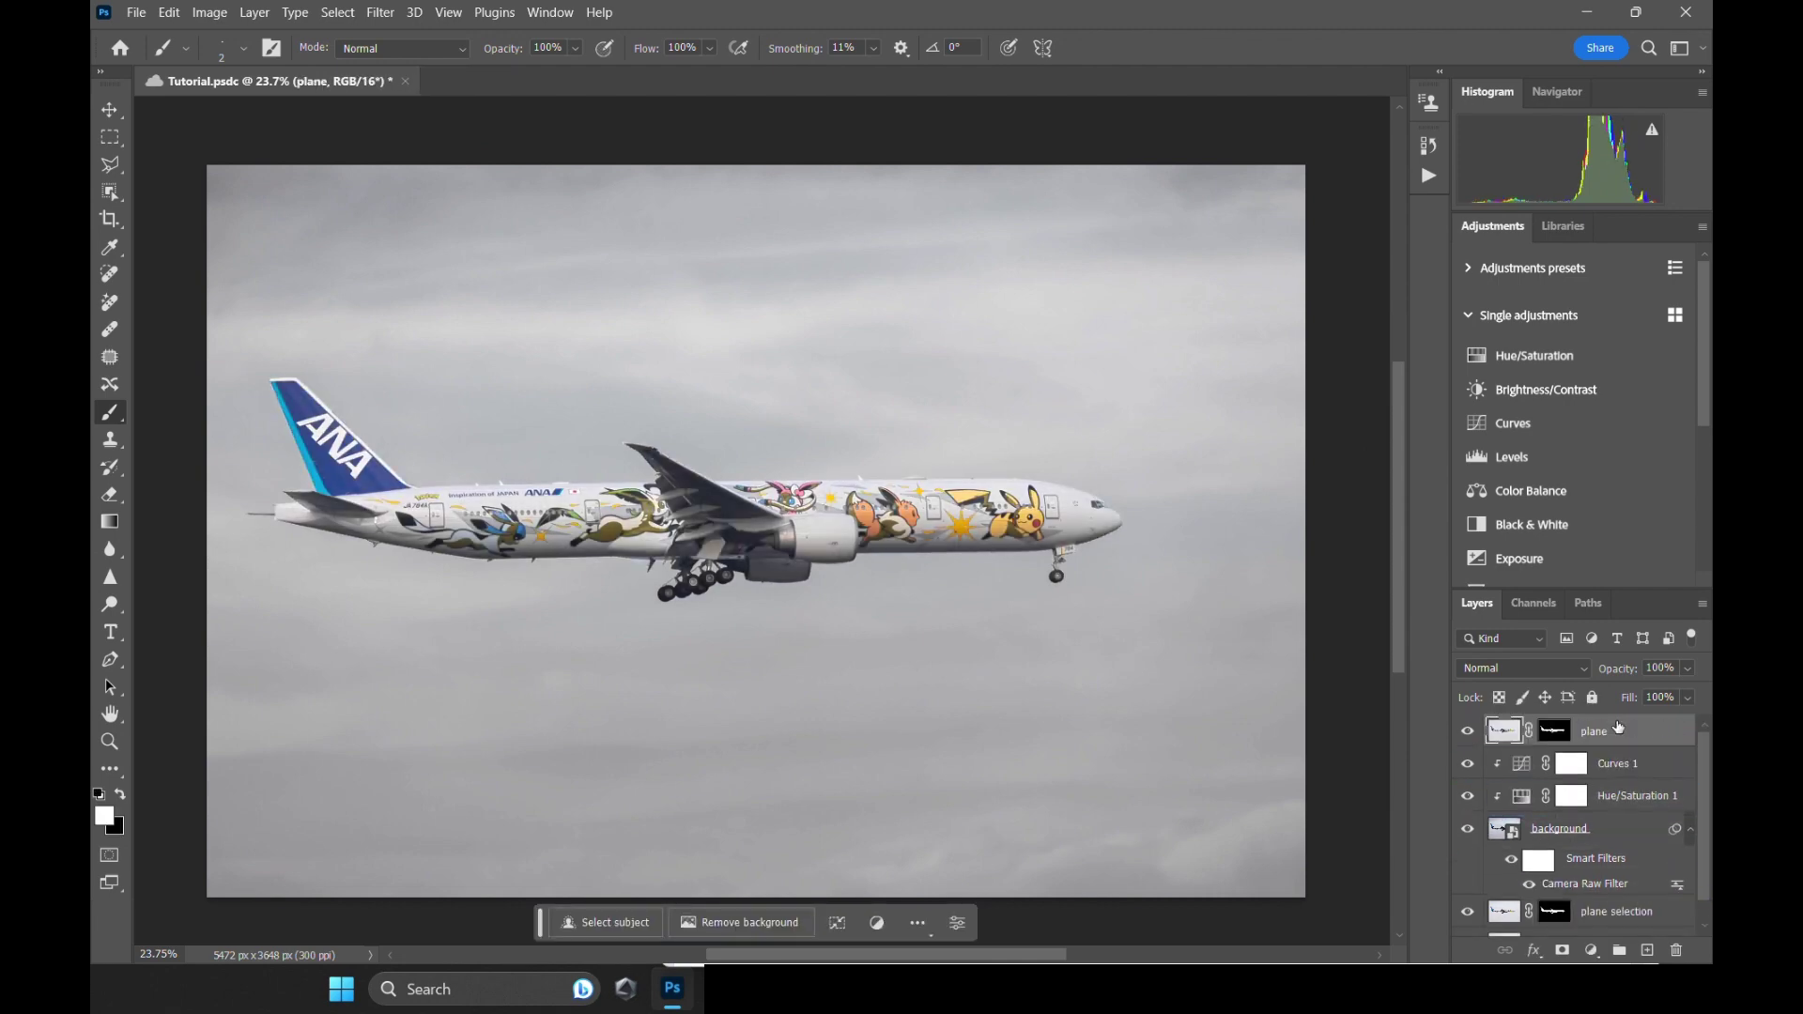
Convert the plane layer to a smart object and open it in the Camera Raw Filter.
right_click(1619, 739)
click(1502, 434)
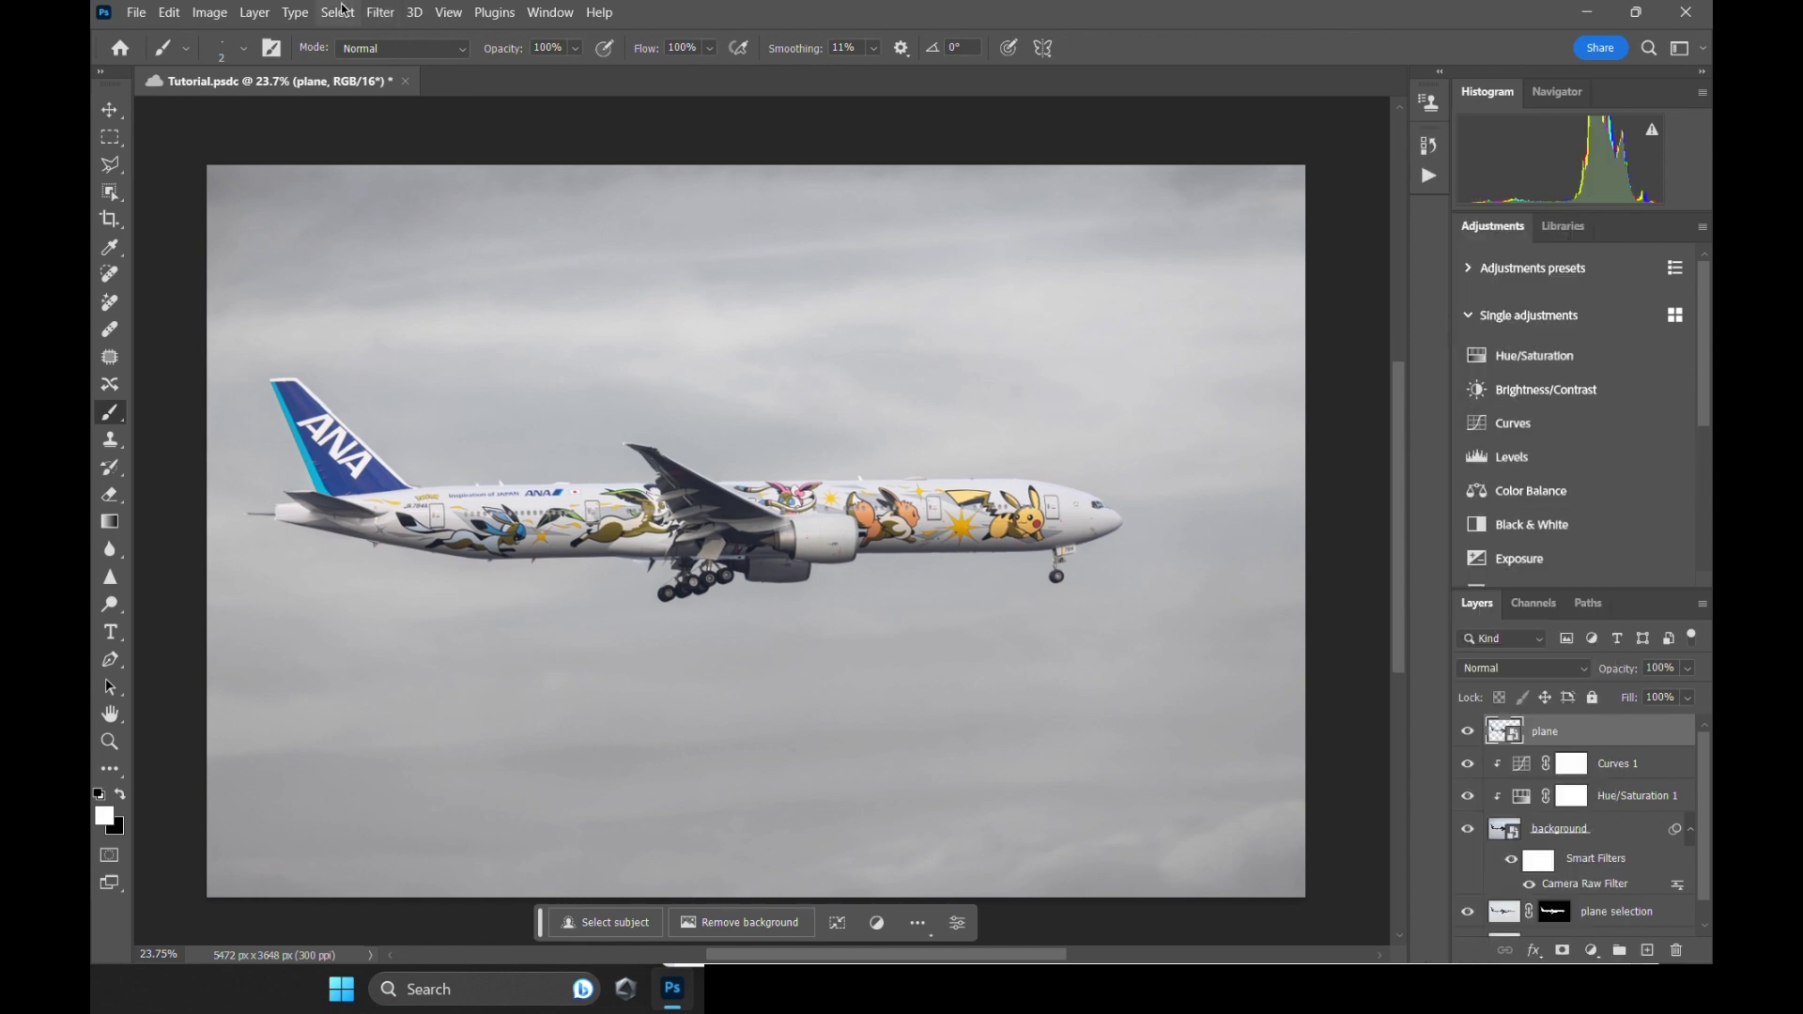
click(380, 12)
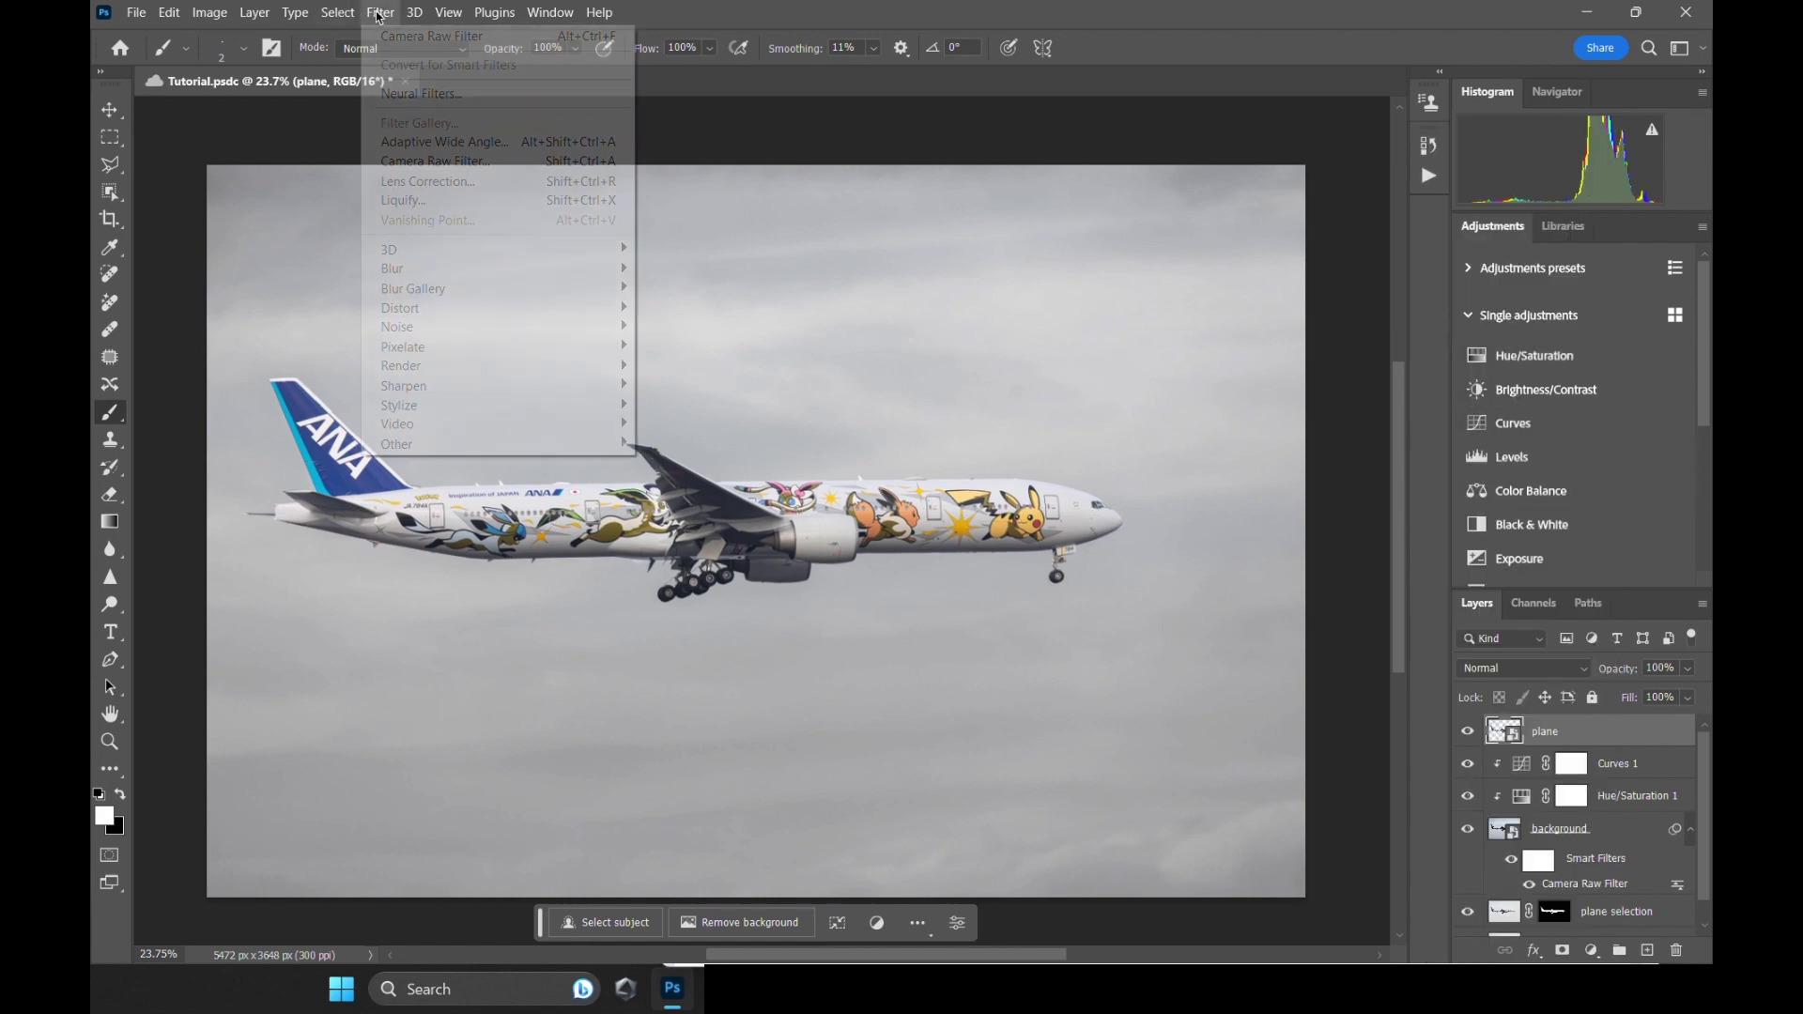
click(444, 157)
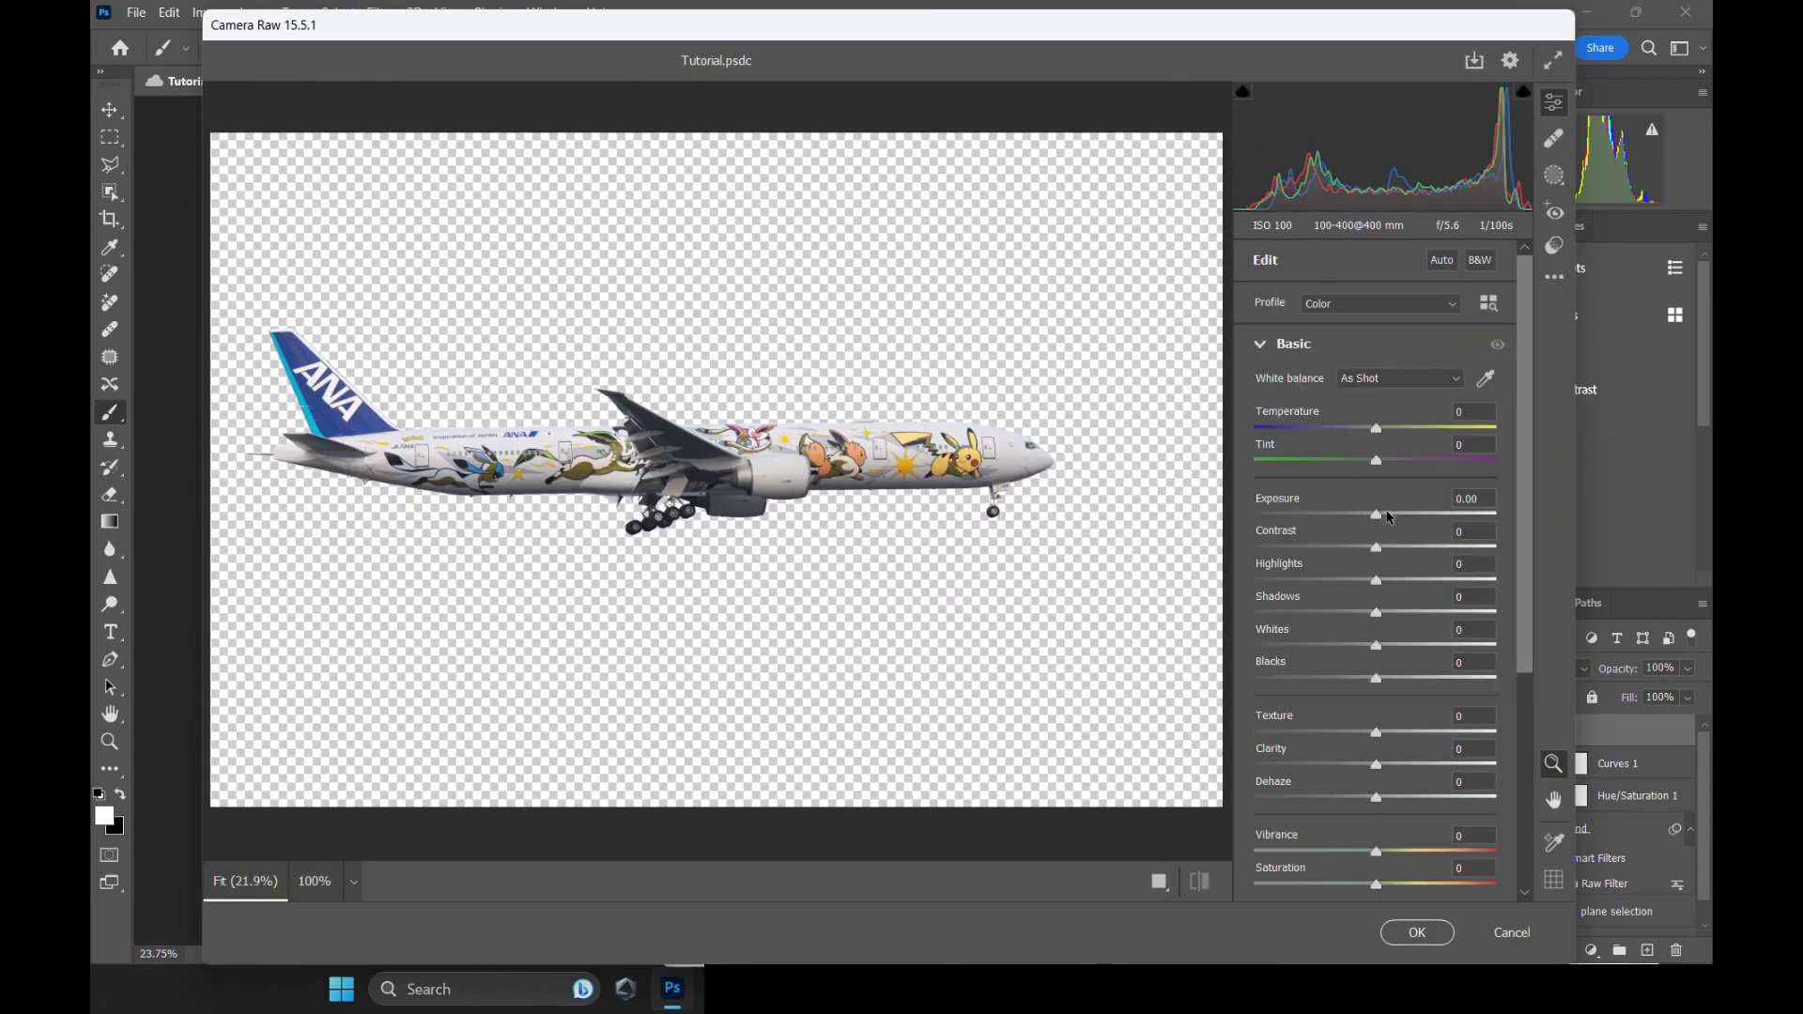
Apply Contrast +10, Highlights -8, Shadows +9, Whites +4 and Blacks -12 to the plane, with curve Lights +7 and Darks +3.
drag(1382, 544, 1389, 555)
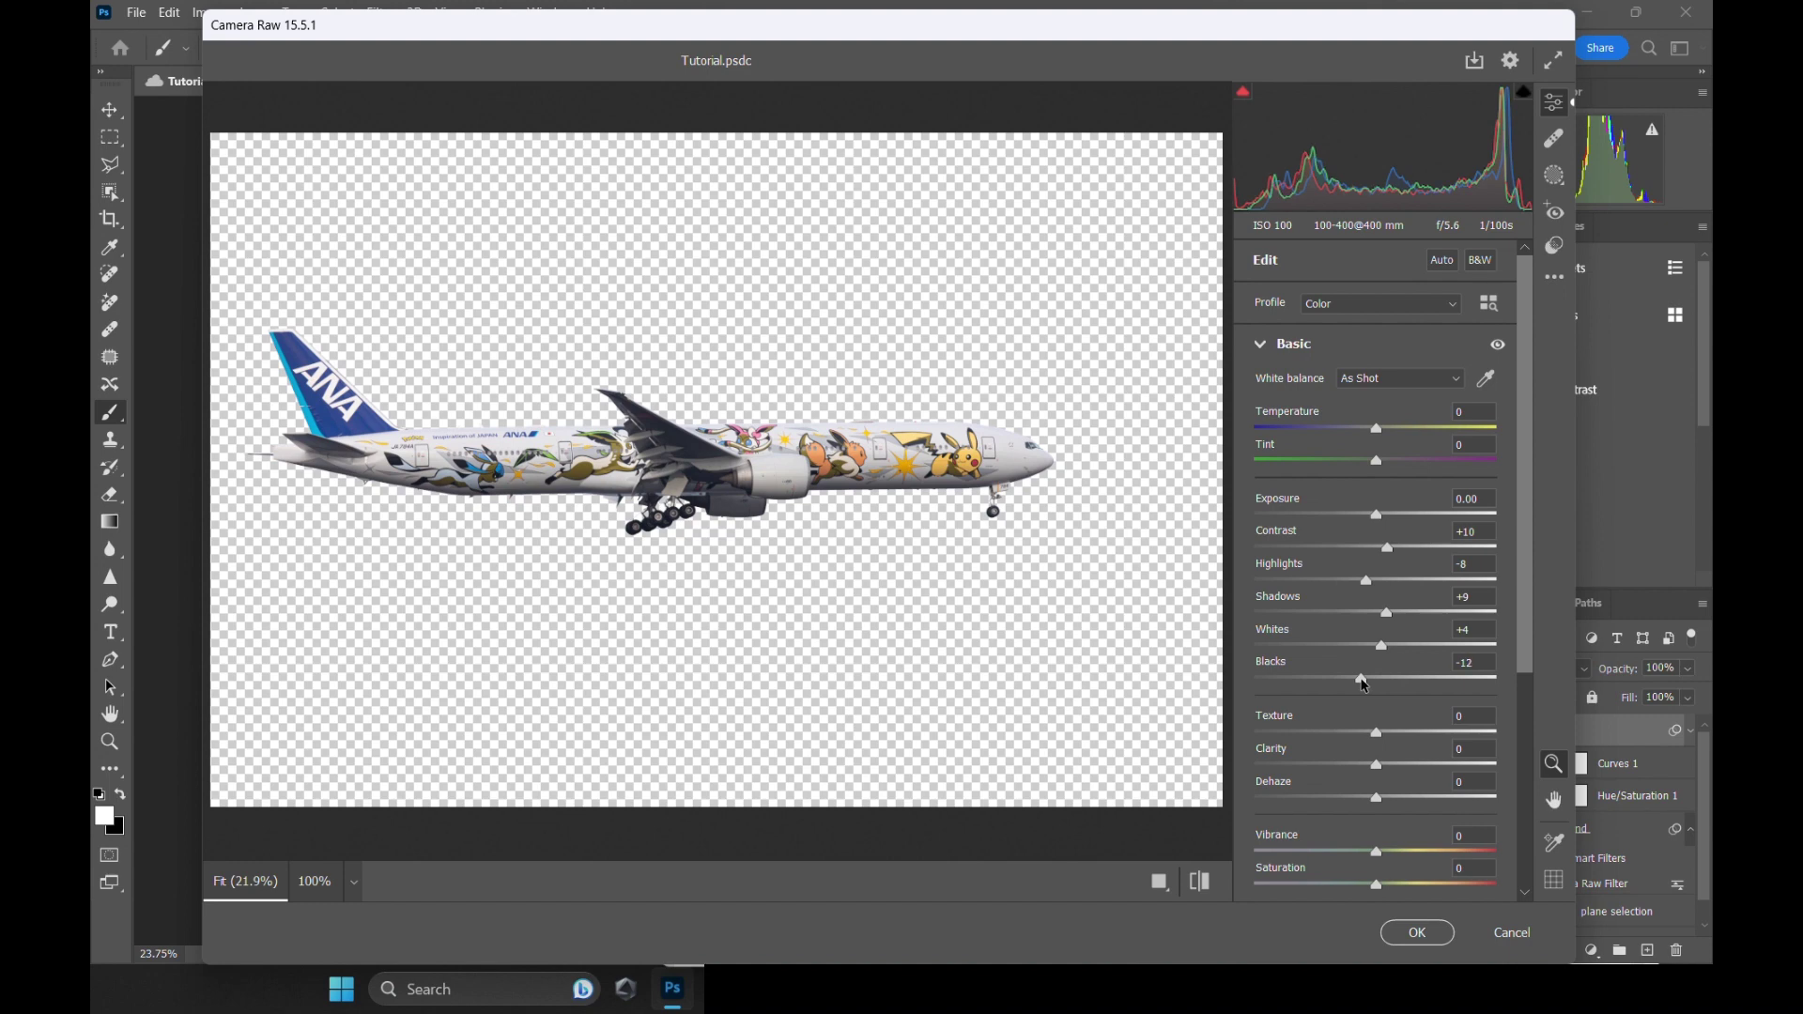
scroll(1365, 732, down, 2)
click(1318, 797)
drag(1372, 569, 1372, 567)
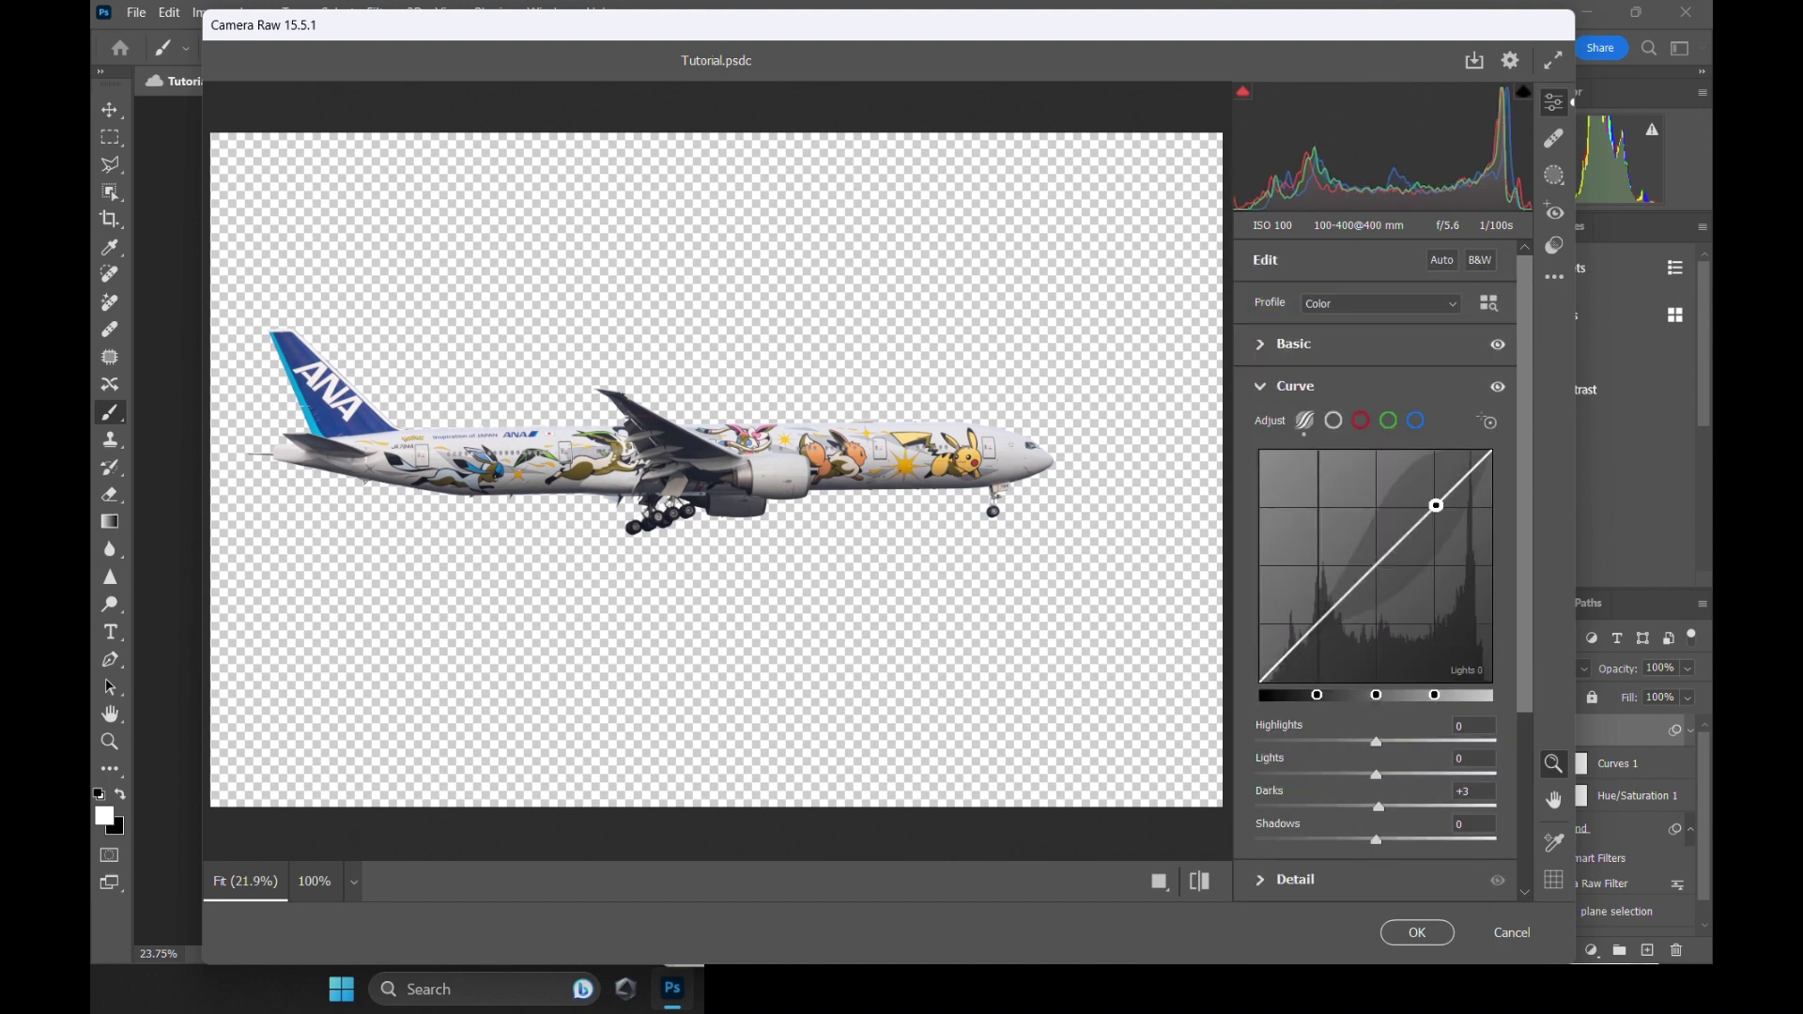
drag(1436, 505, 1435, 501)
drag(1324, 616, 1324, 614)
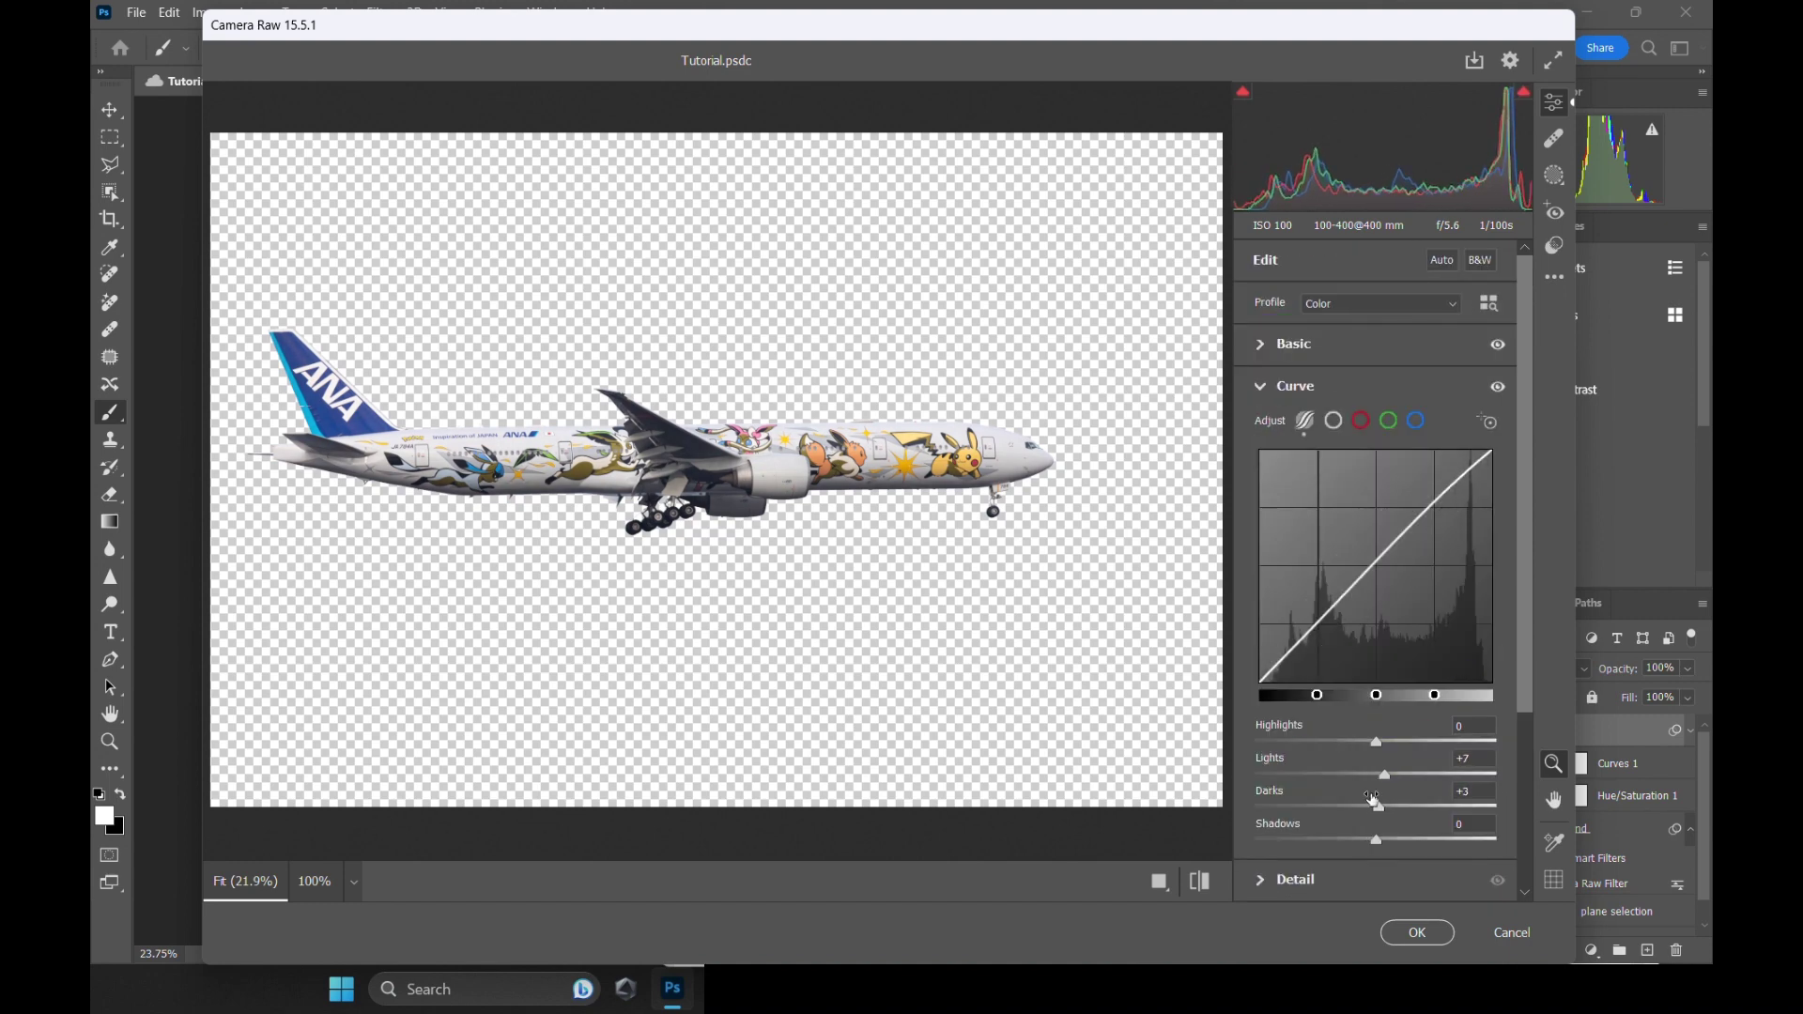
click(1417, 932)
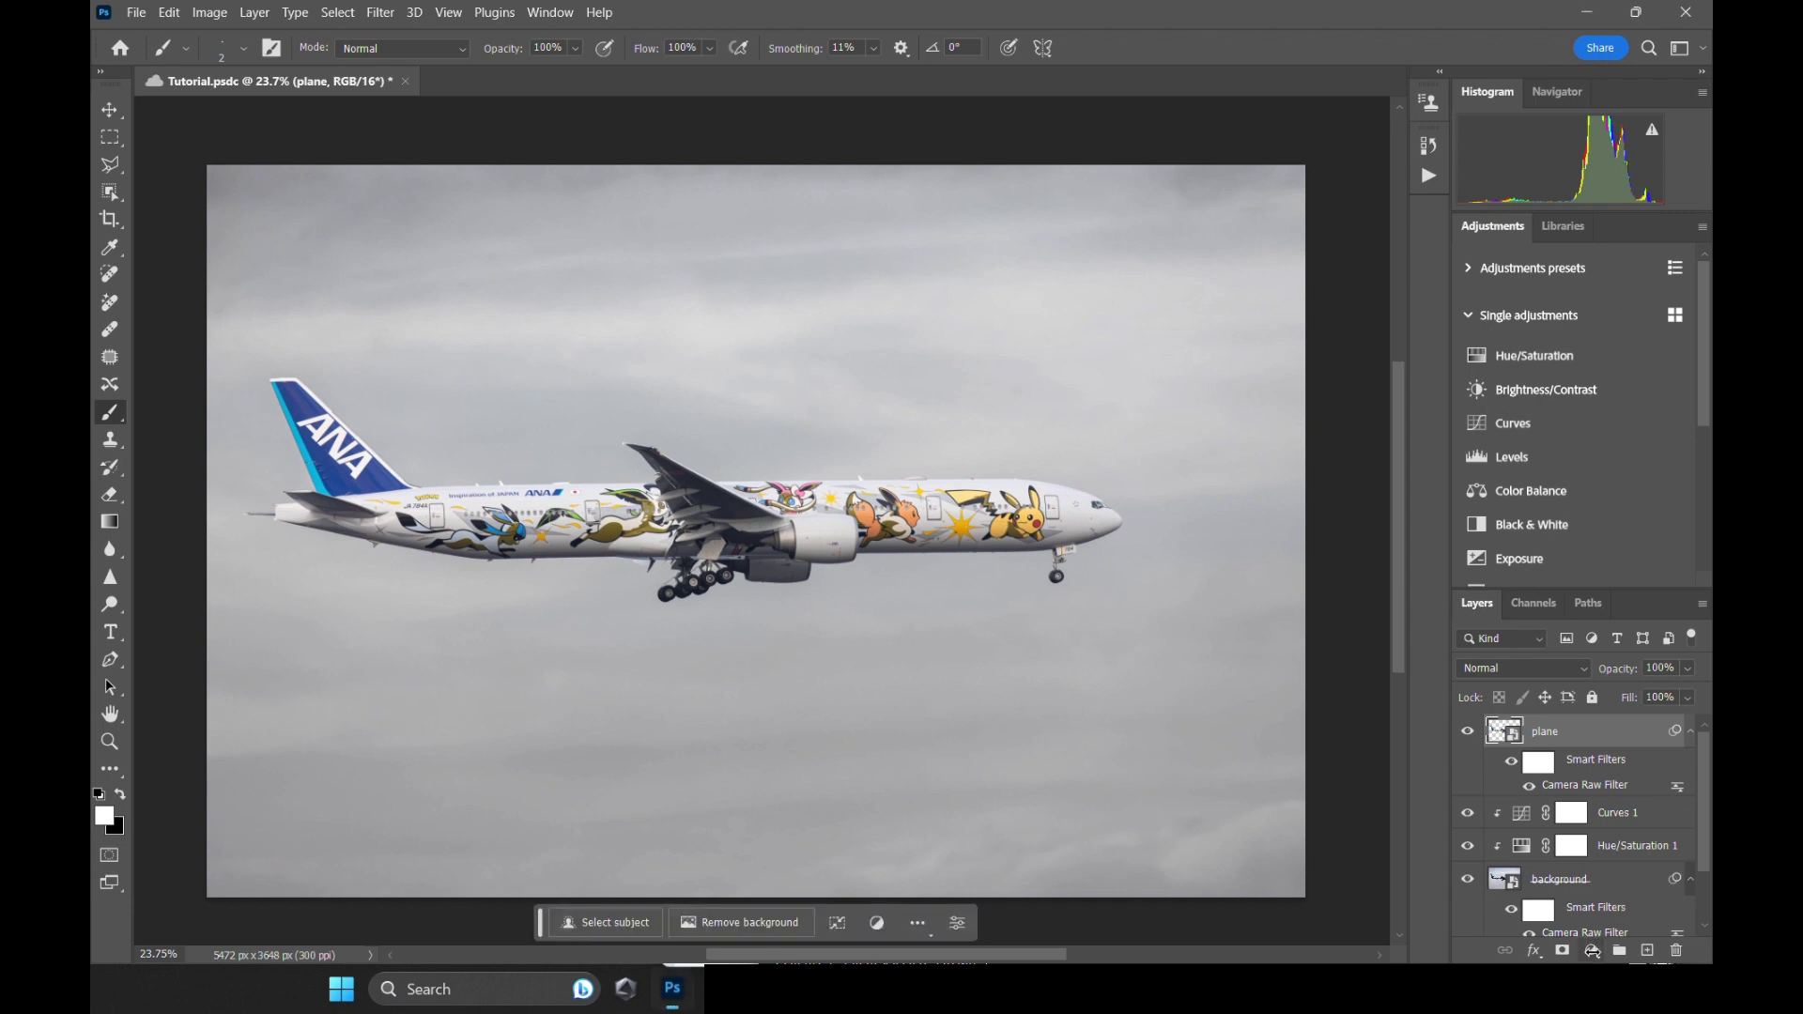
Add a Hue/Saturation adjustment clipped to the plane layer and set its Yellows saturation to +100.
click(1591, 950)
click(1541, 740)
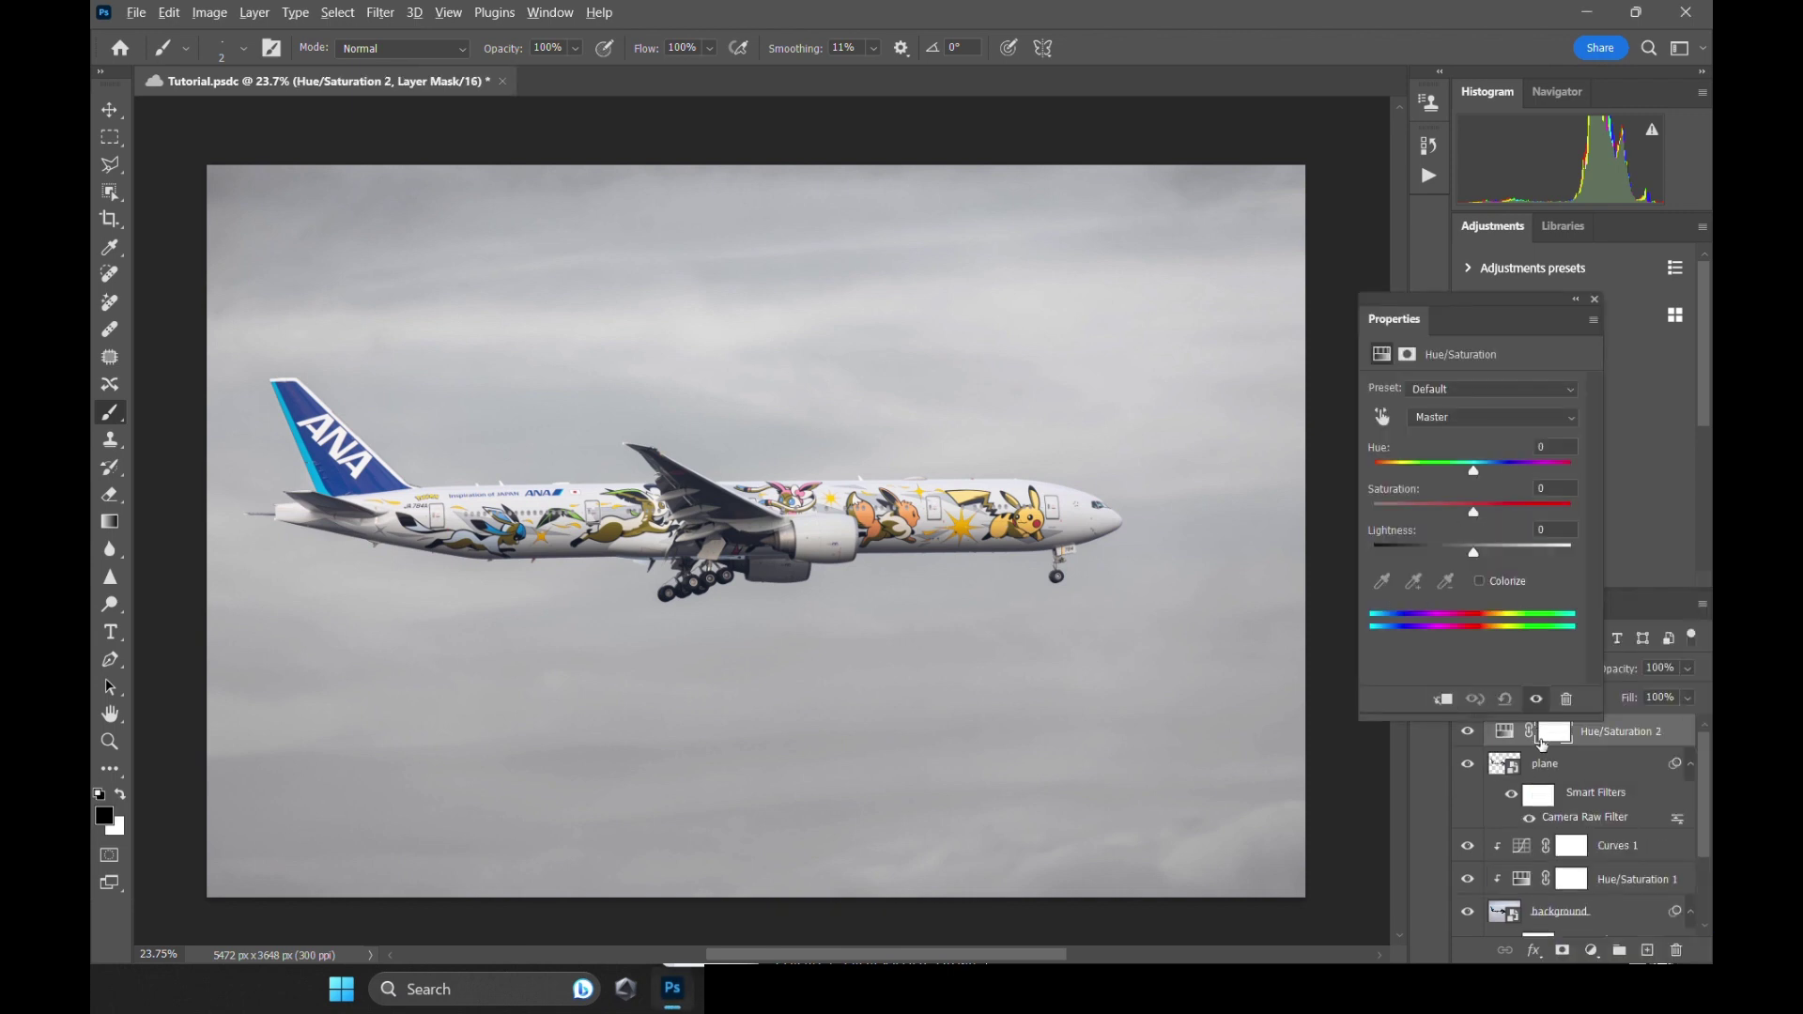
click(1500, 417)
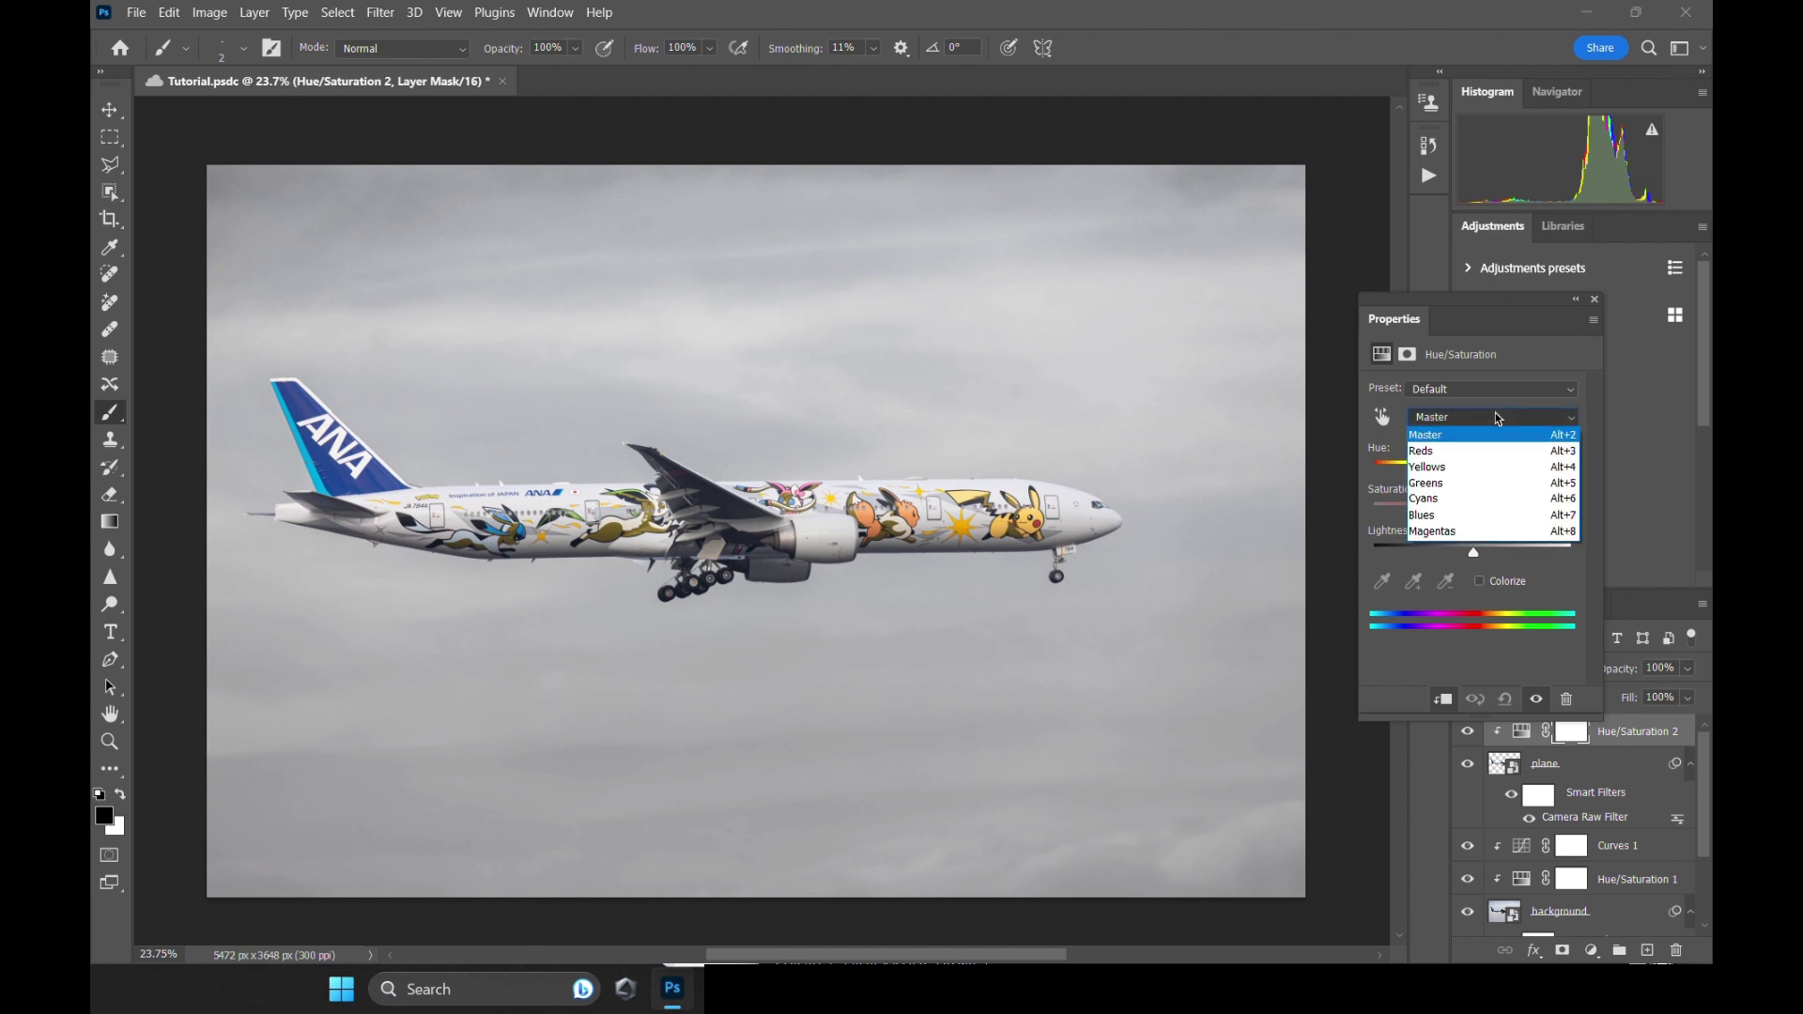
click(1481, 472)
drag(1473, 515, 1583, 512)
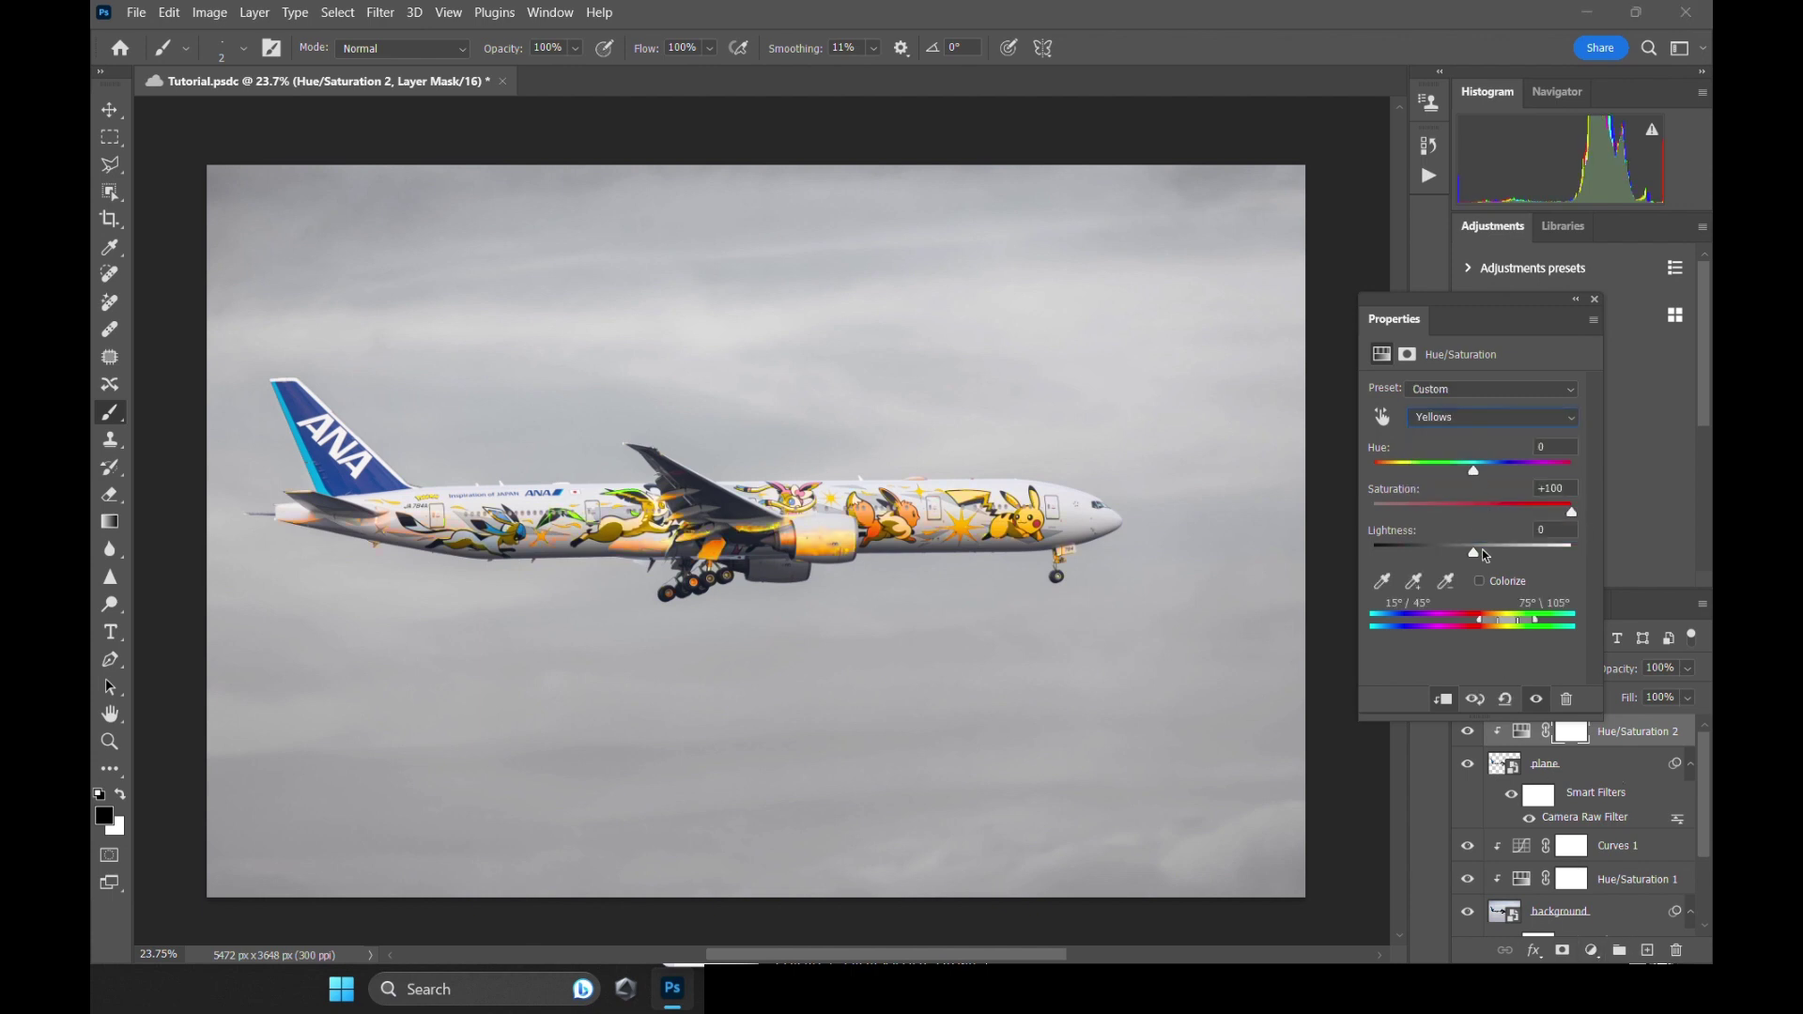
click(1595, 301)
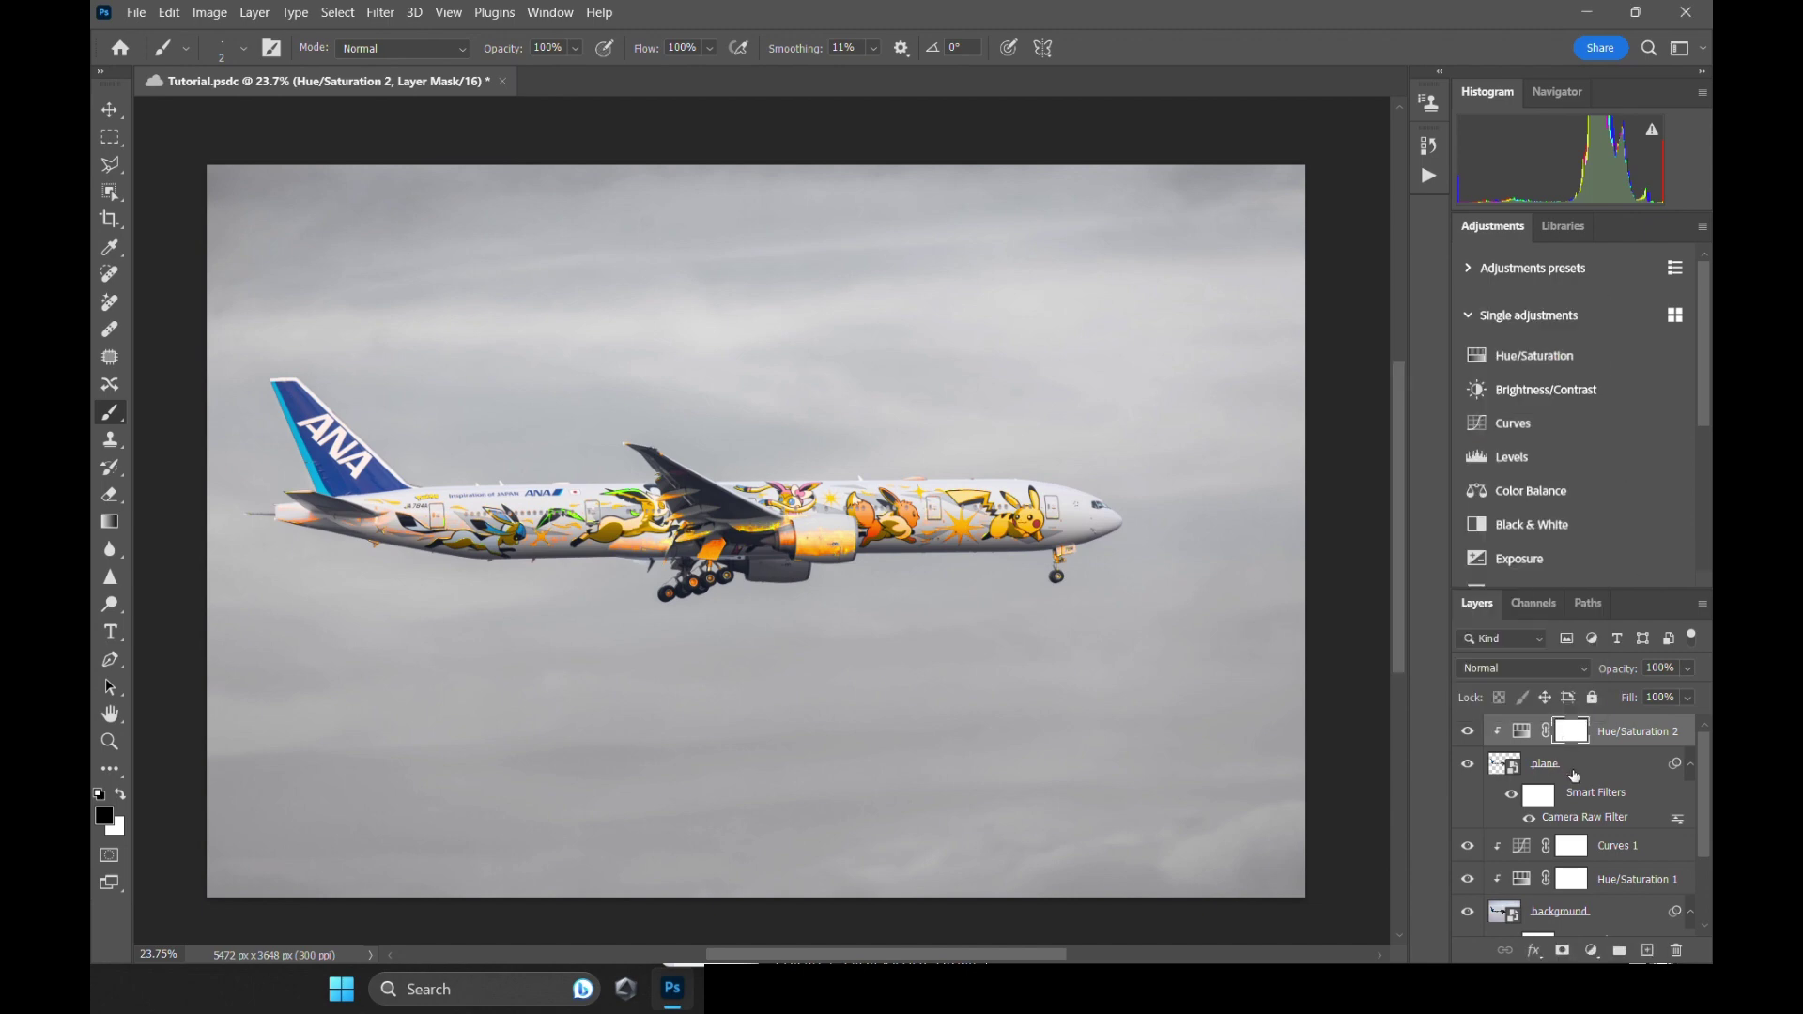
Load the plane's outline as a selection while keeping the new Hue/Saturation mask active.
scroll(1573, 775, down, 3)
ctrl+click(1555, 887)
scroll(1567, 801, up, 3)
Paint black on the Hue/Saturation 2 mask over the oversaturated engine, wing underside and landing gear.
scroll(643, 526, up, 1)
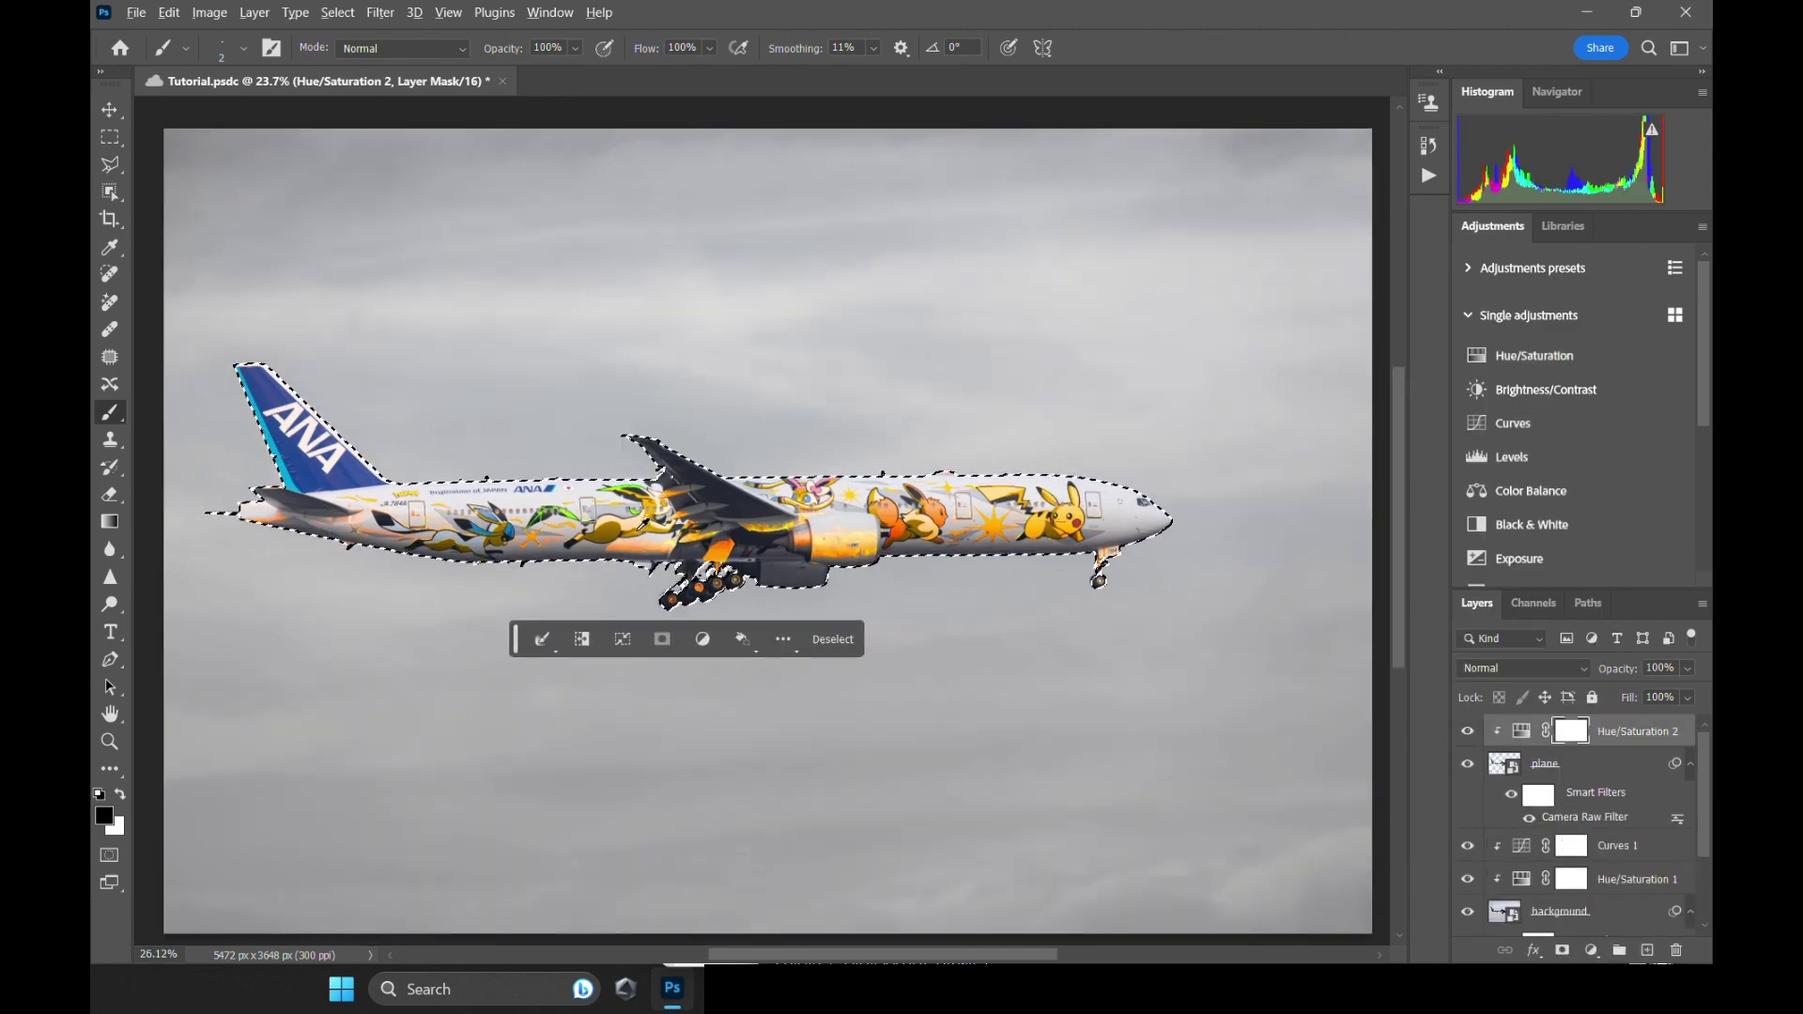
scroll(876, 537, up, 3)
scroll(876, 537, down, 3)
scroll(876, 537, up, 4)
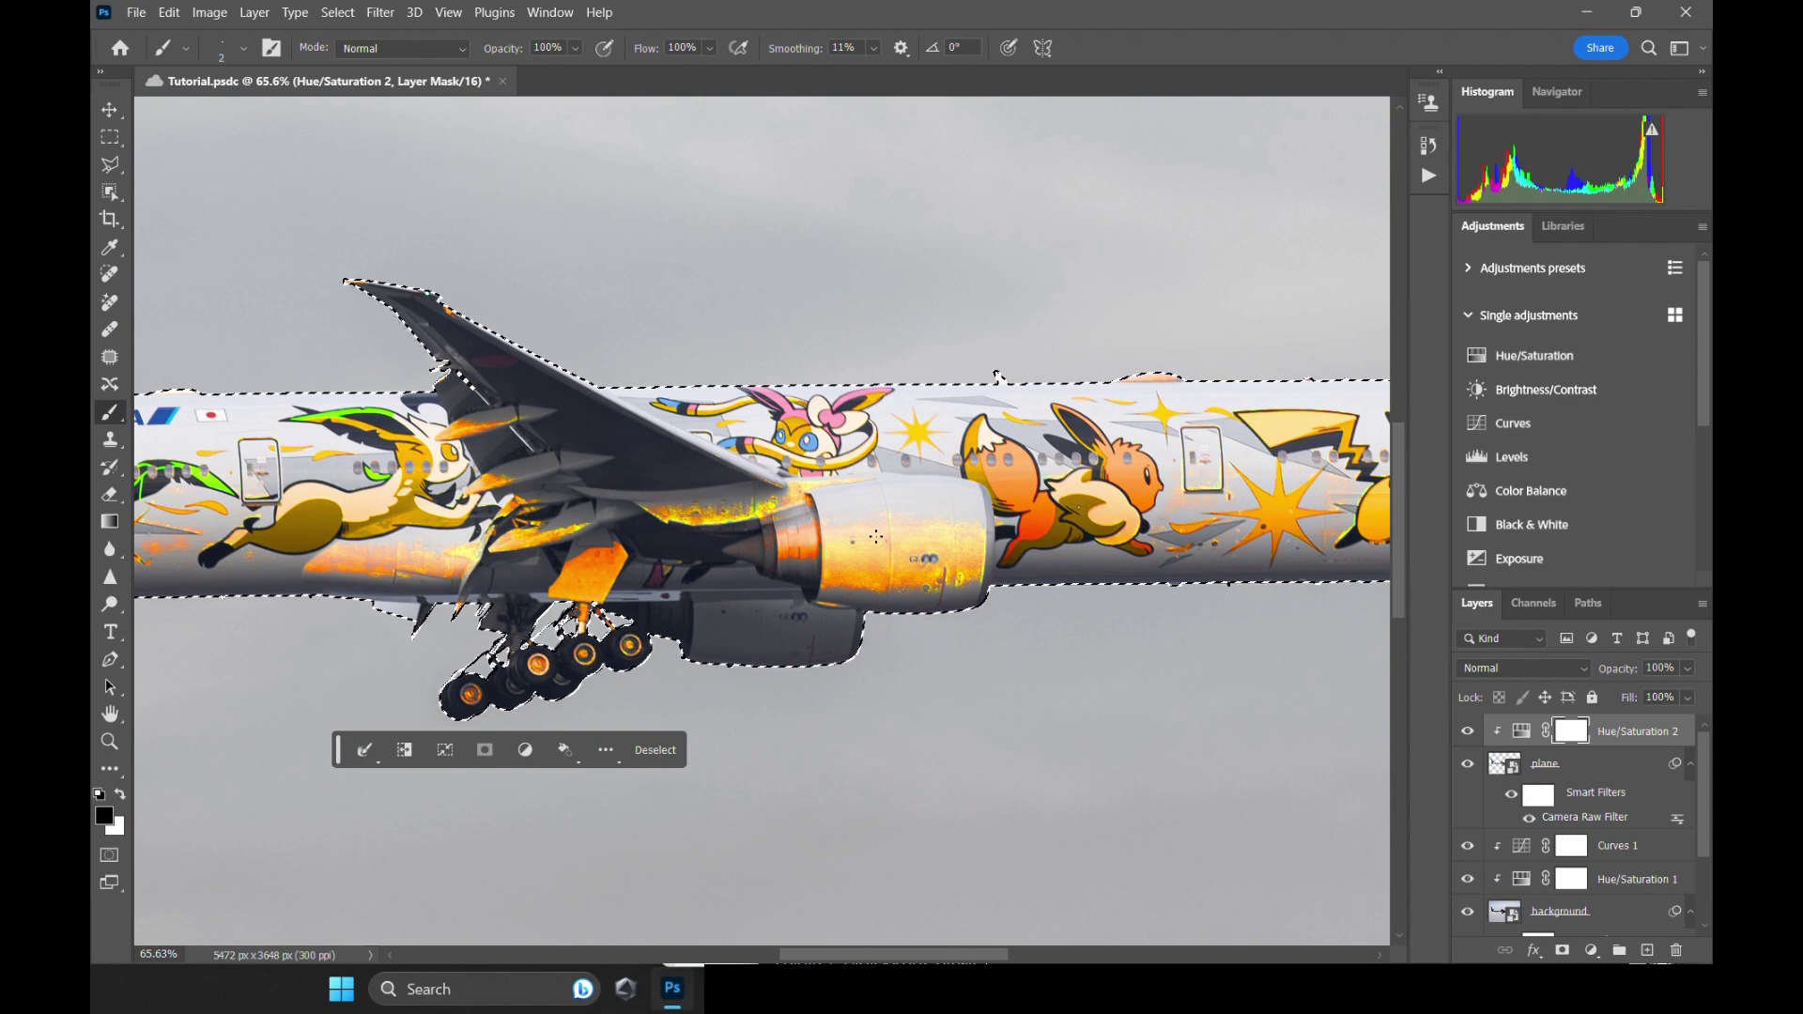
mouse_move(830, 569)
mouse_down()
mouse_move(826, 607)
mouse_move(982, 535)
mouse_up()
scroll(852, 559, up, 1)
drag(815, 490, 648, 507)
scroll(648, 507, up, 1)
drag(849, 625, 700, 667)
scroll(826, 450, up, 4)
mouse_move(901, 399)
mouse_down()
mouse_move(829, 431)
mouse_move(978, 395)
mouse_up()
drag(944, 518, 863, 543)
scroll(798, 526, down, 4)
scroll(700, 495, up, 6)
drag(701, 494, 826, 526)
scroll(826, 526, down, 6)
Paint out the orange cast on the rear fuselage and between the characters along the body on the Hue/Saturation 2 mask.
scroll(477, 428, up, 4)
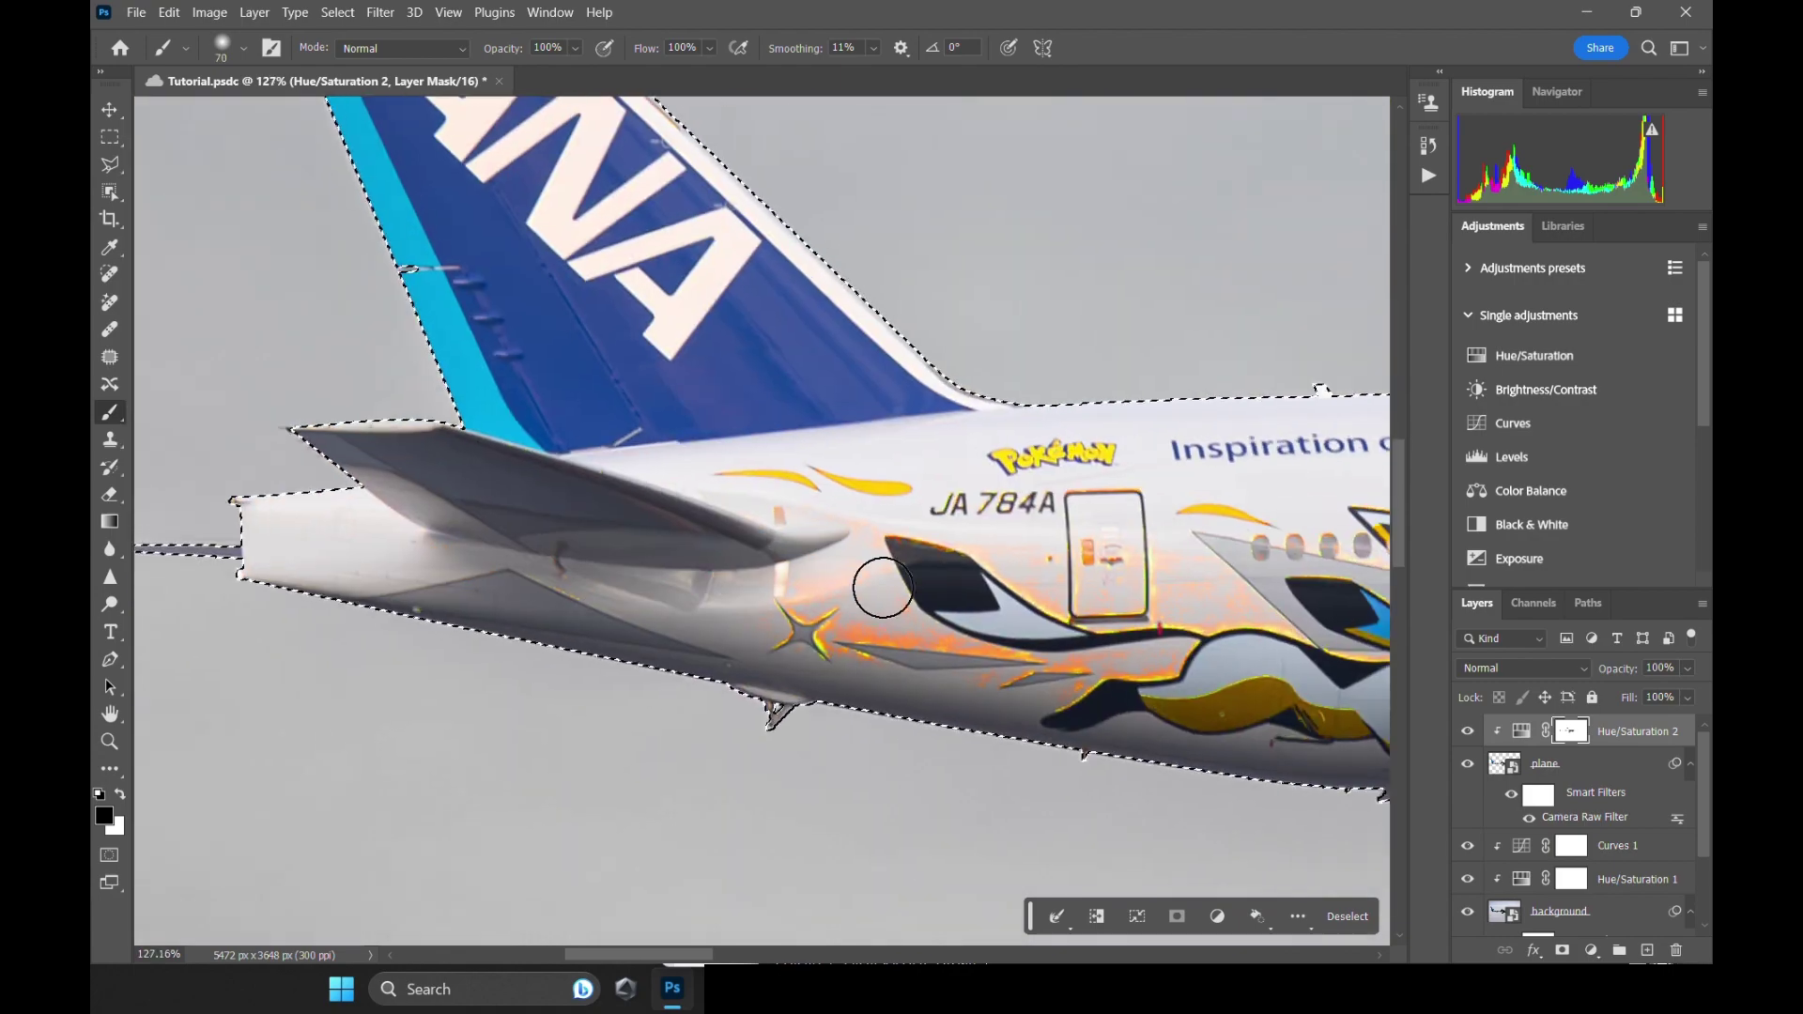
scroll(883, 587, up, 2)
drag(882, 587, 601, 667)
drag(792, 712, 607, 692)
scroll(607, 692, down, 6)
scroll(936, 679, up, 9)
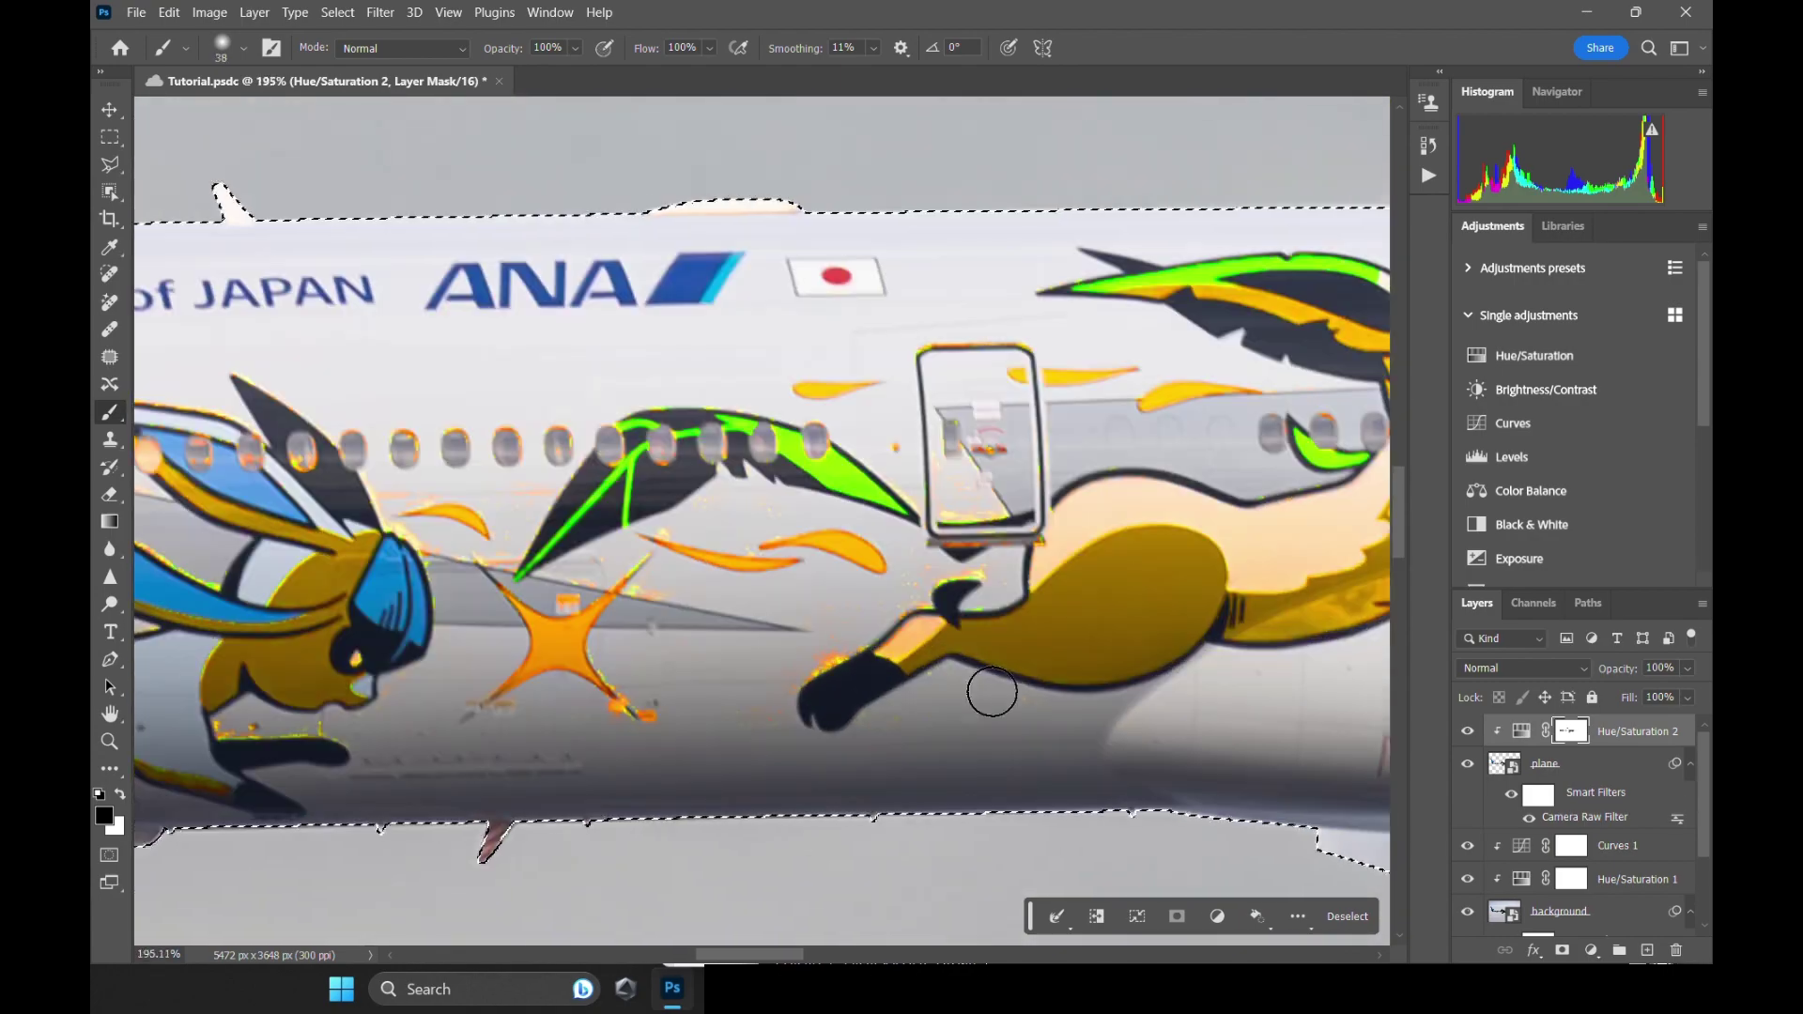
scroll(622, 724, down, 8)
scroll(977, 822, up, 6)
drag(977, 822, 958, 713)
scroll(958, 657, down, 4)
scroll(621, 450, up, 9)
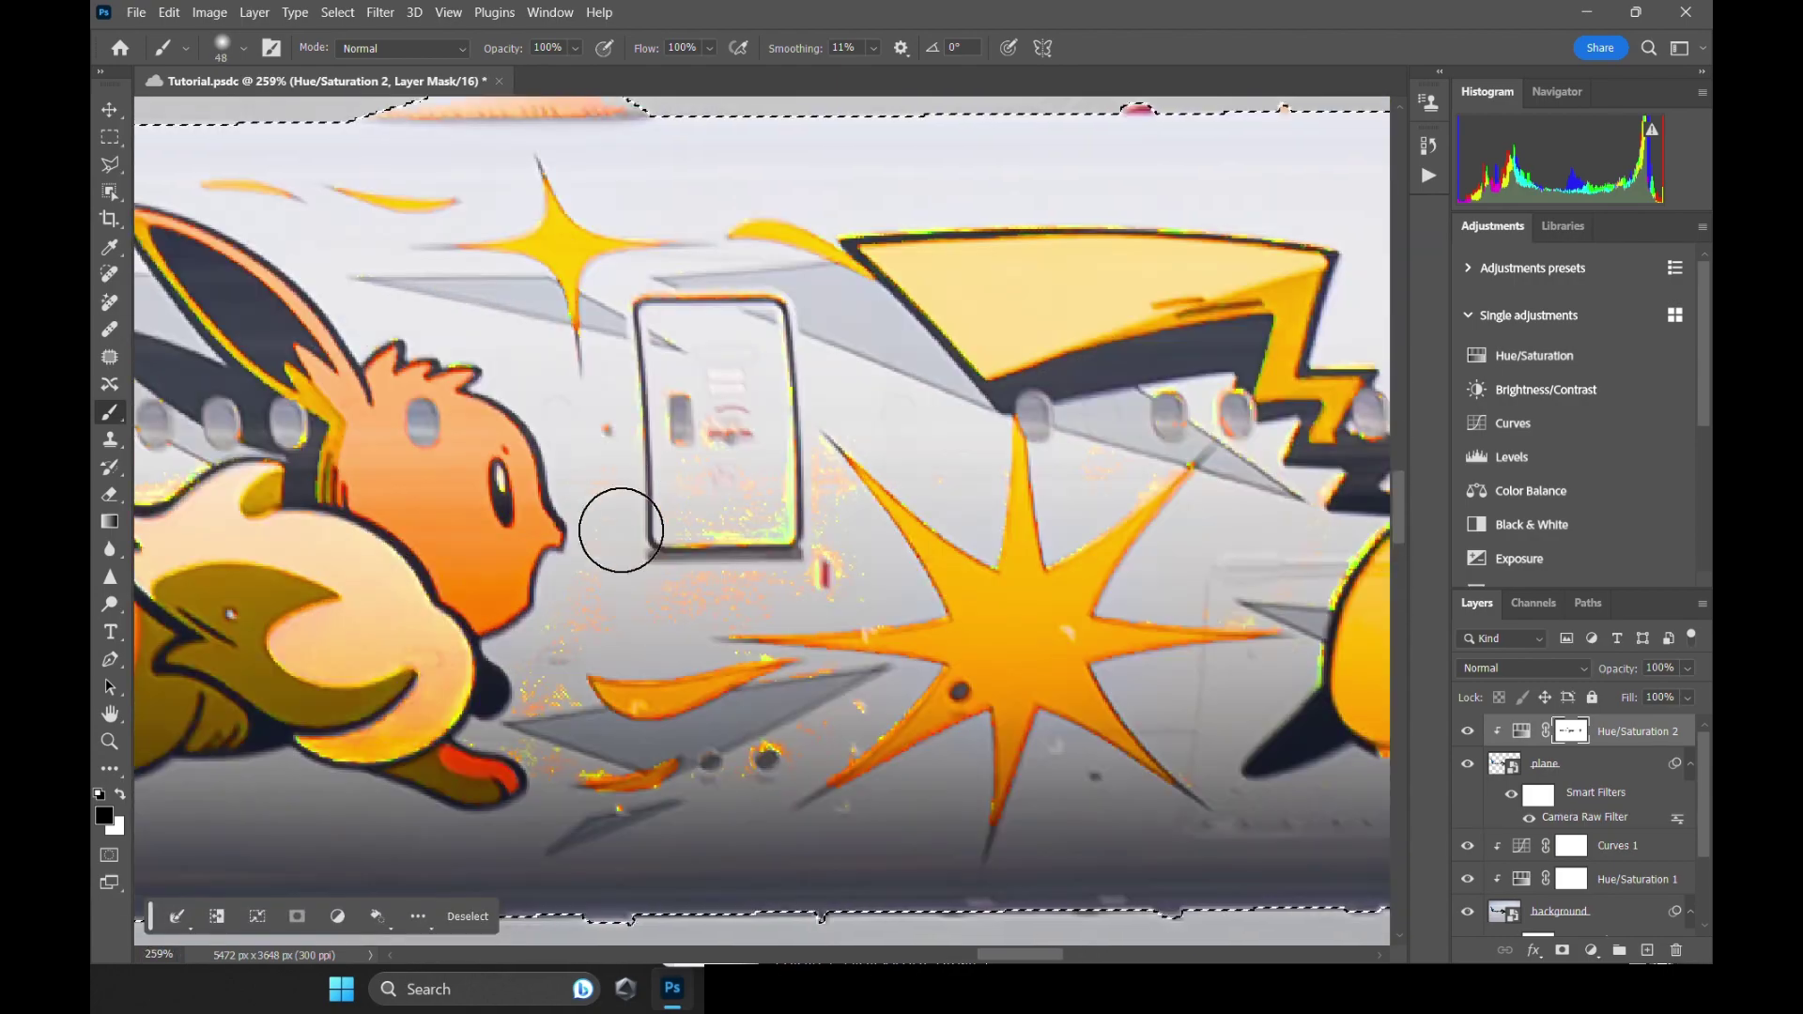
scroll(1098, 813, down, 6)
key(bracketleft)
key(bracketleft)
key(bracketleft)
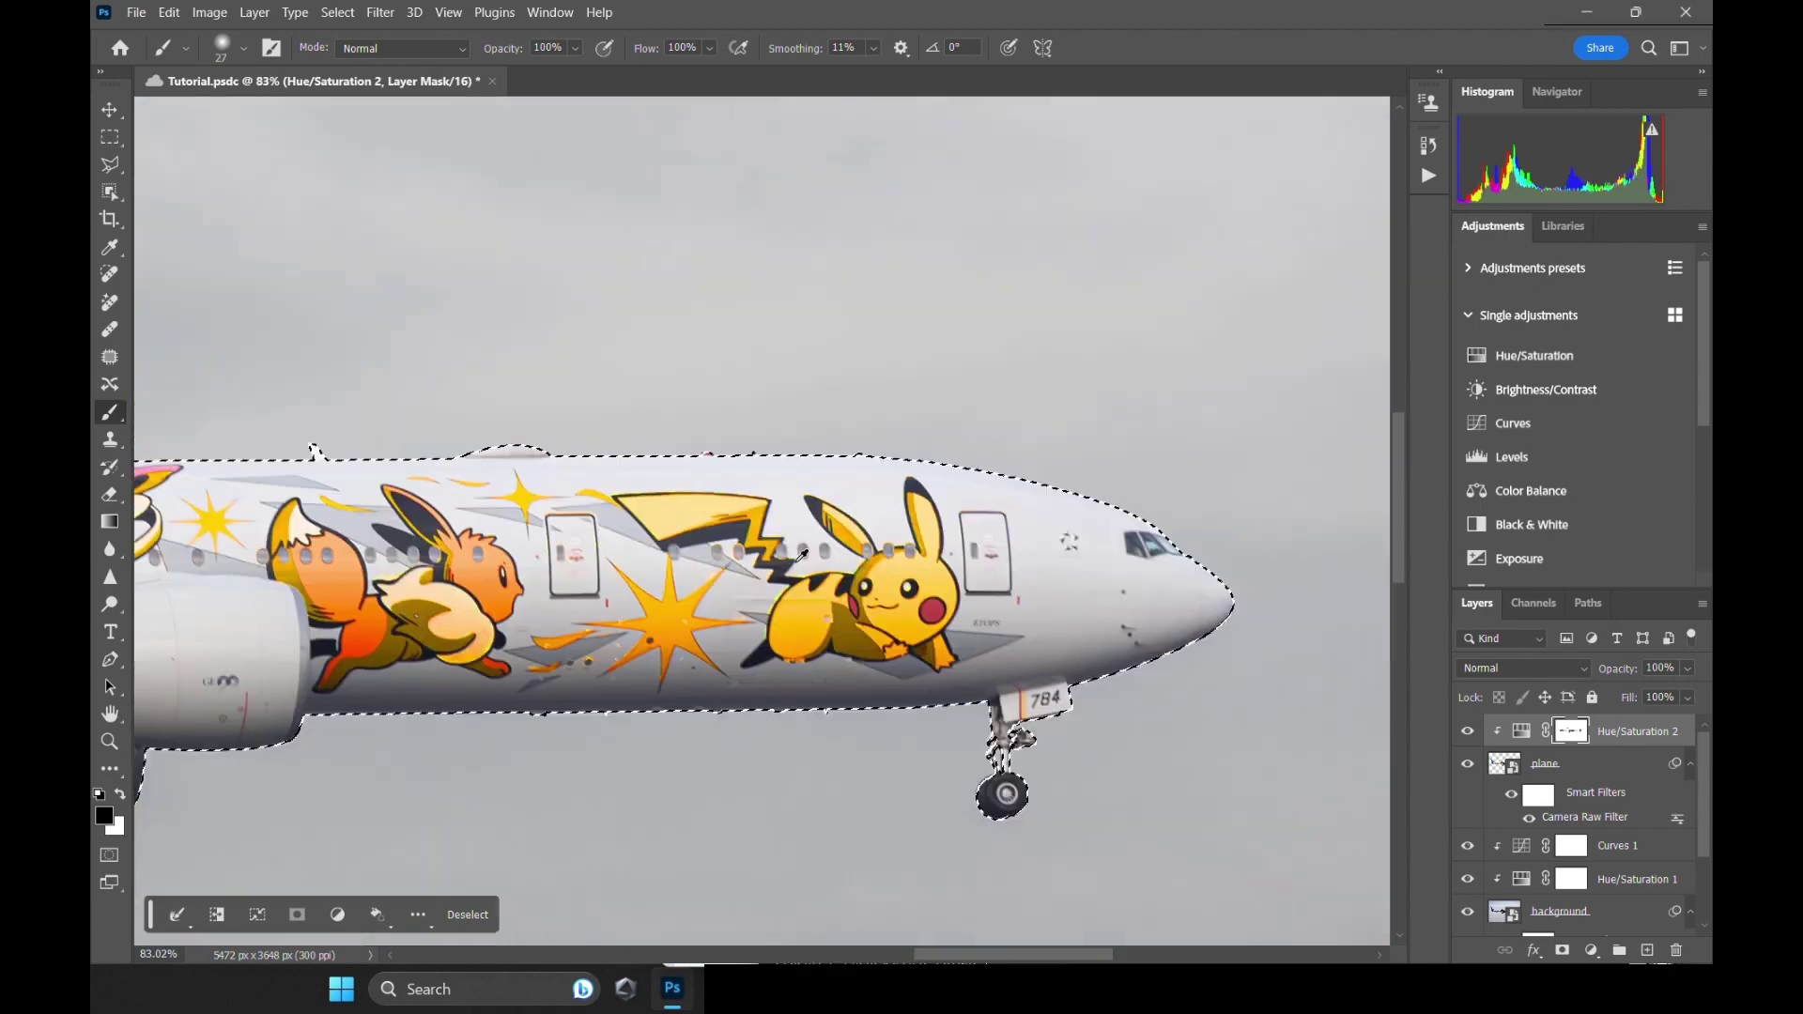
Deselect, lower the Yellows saturation of Hue/Saturation 2 to about -59 and invert its mask.
scroll(801, 555, down, 4)
key(ctrl+d)
double_click(1520, 736)
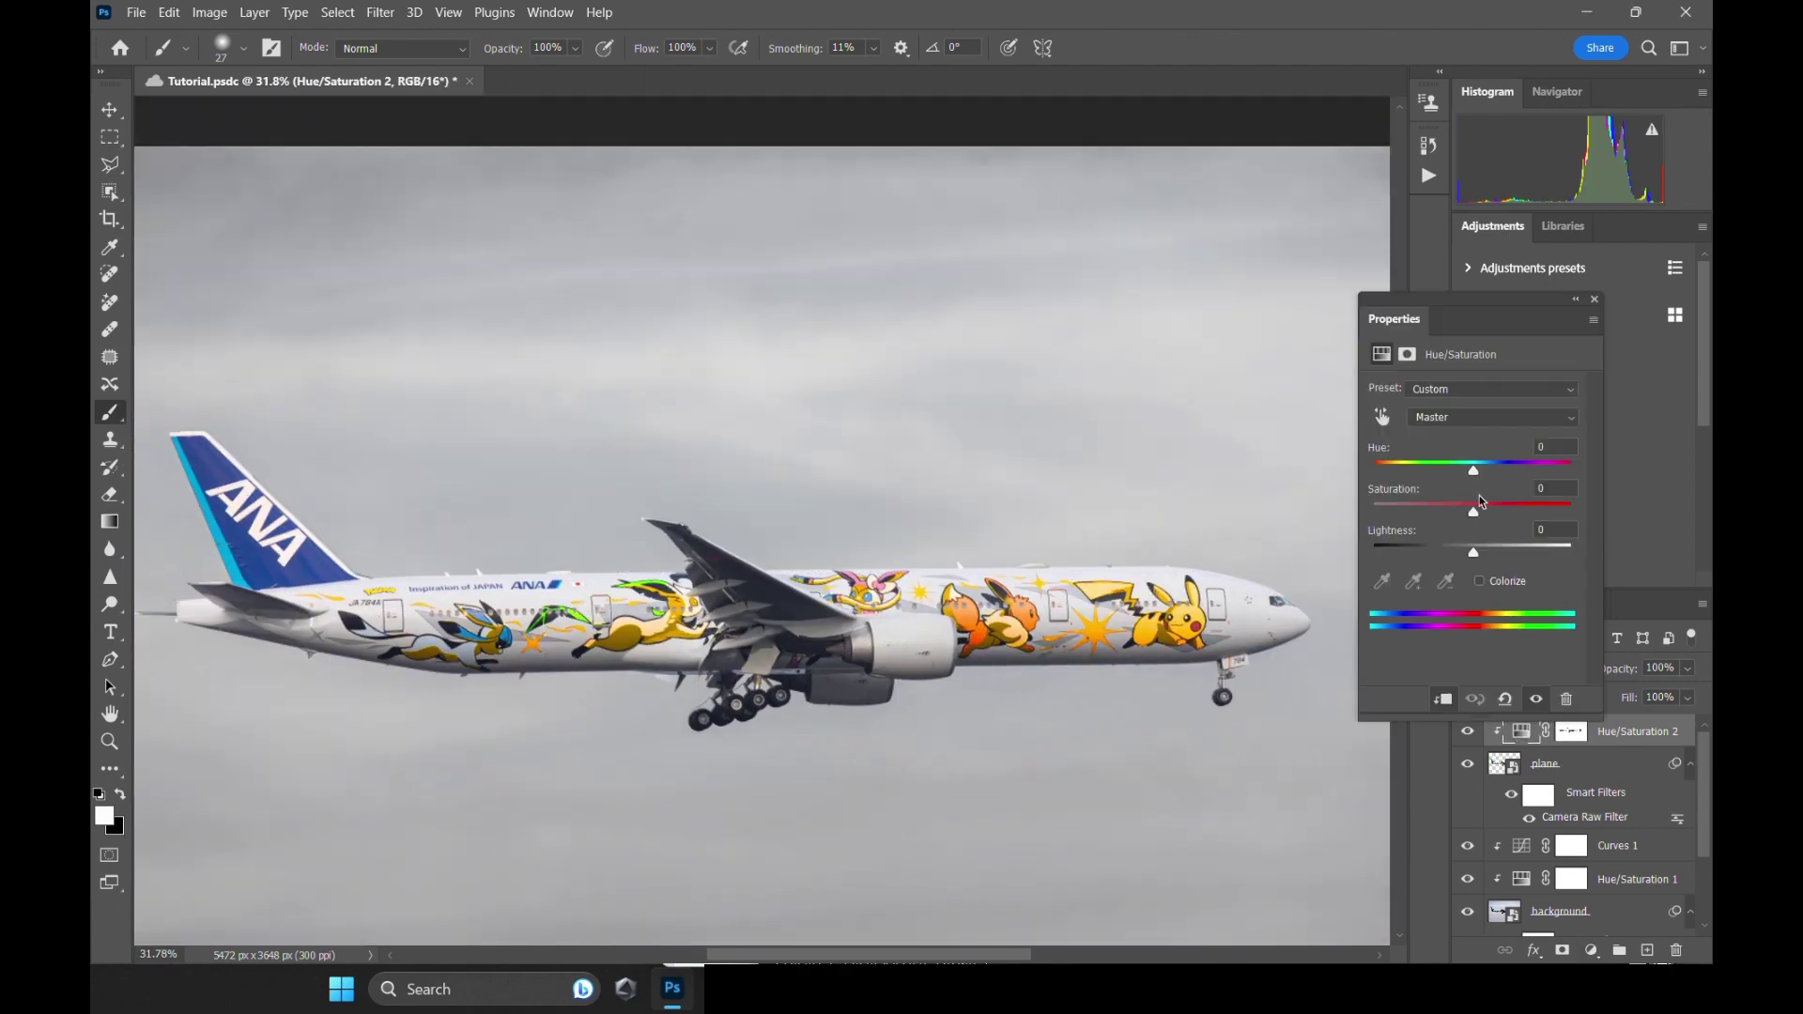
click(1488, 417)
click(1474, 458)
drag(1474, 511, 1406, 512)
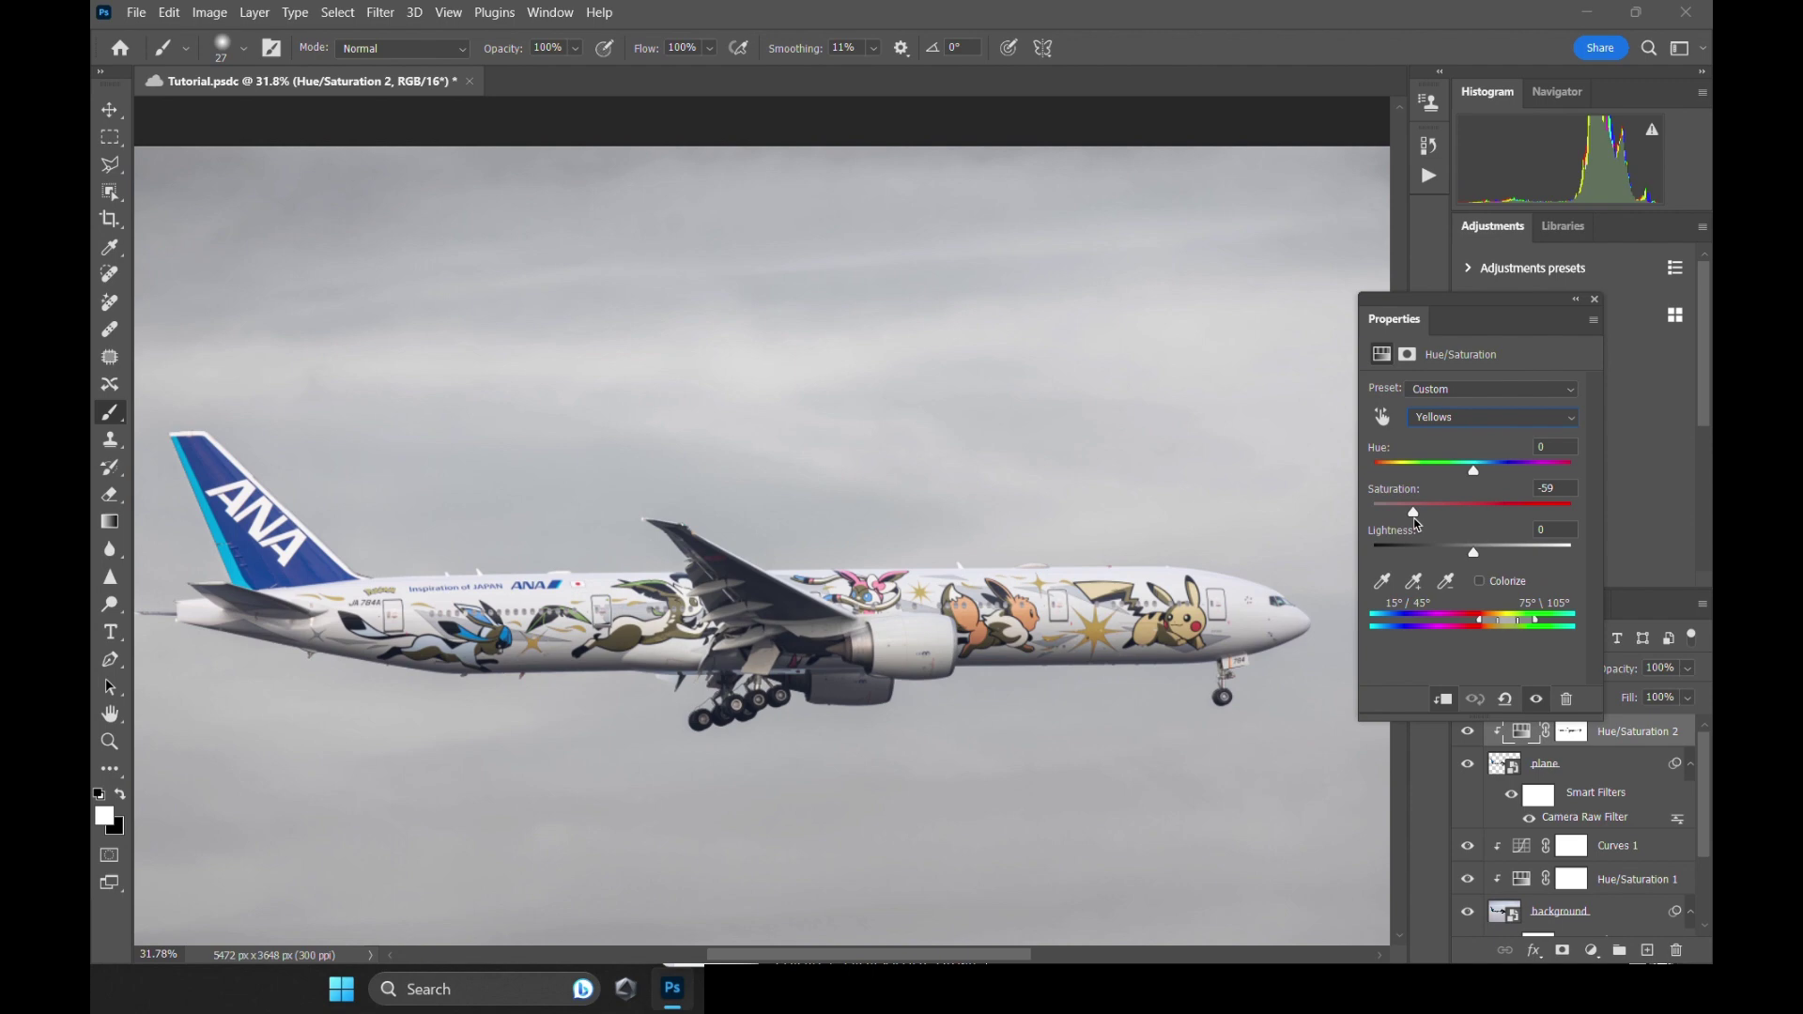
click(1593, 298)
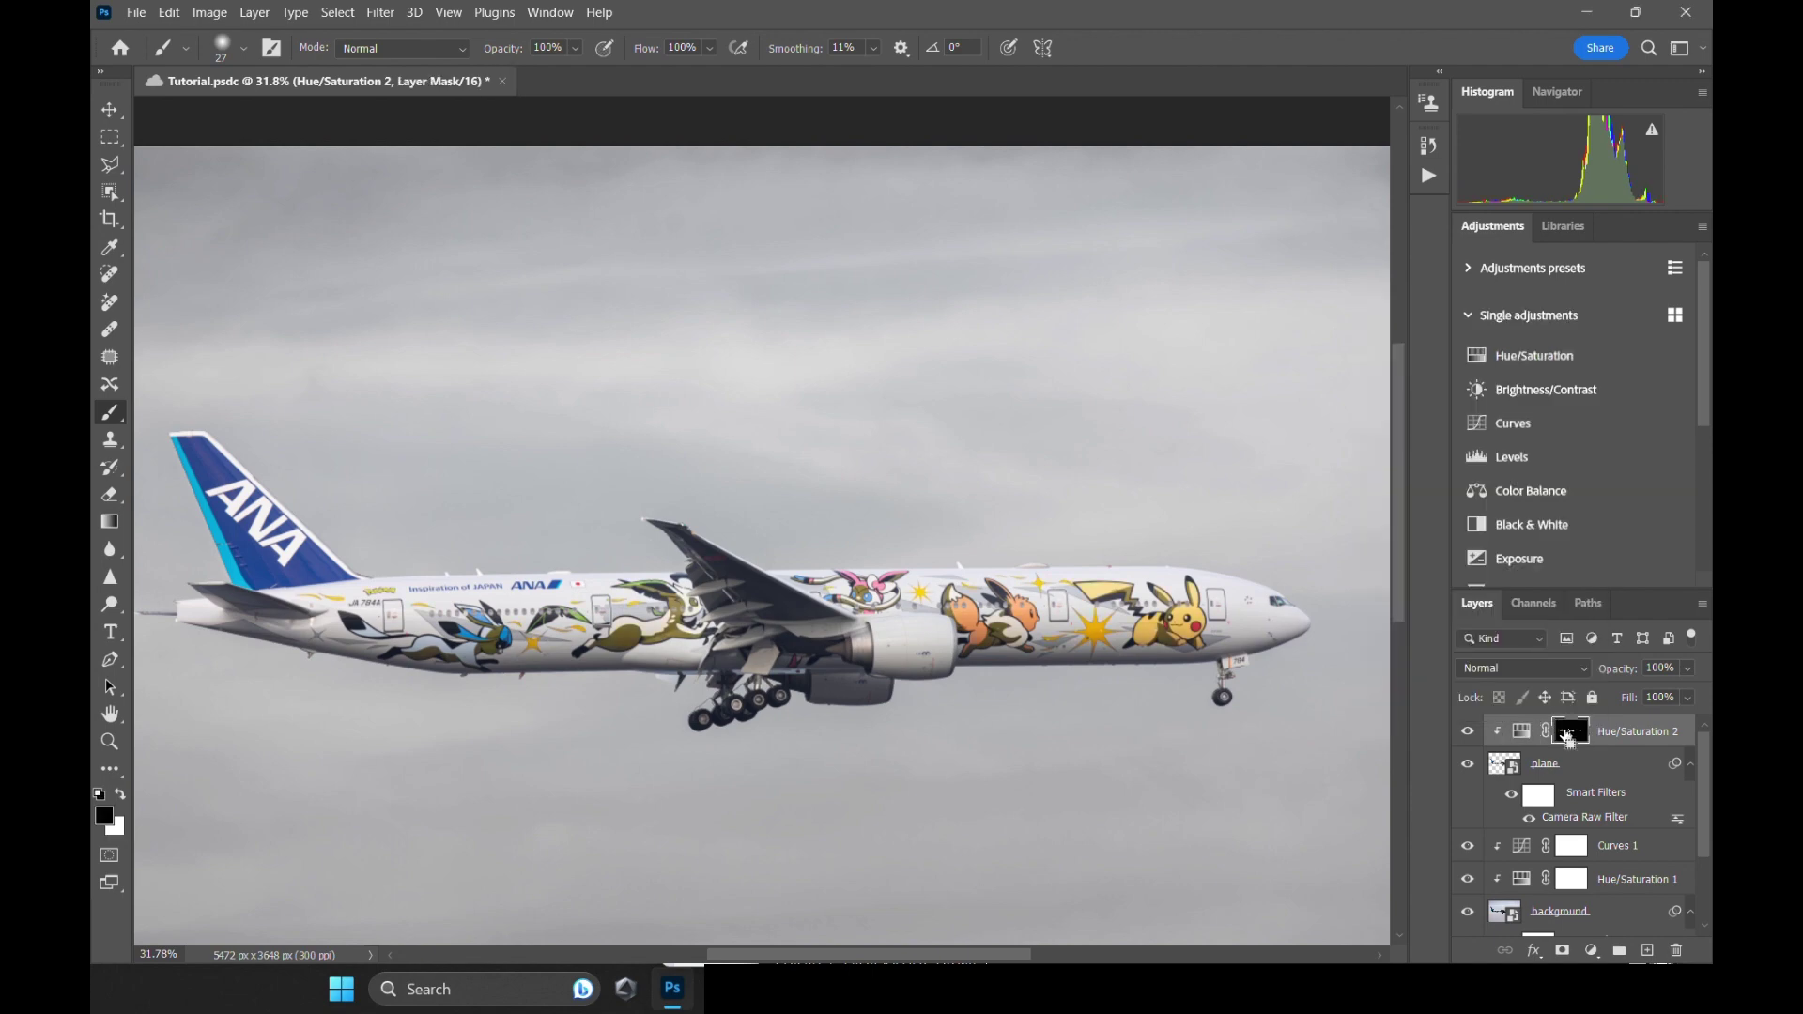
Add another Hue/Saturation adjustment clipped to the plane and raise its Reds saturation to the maximum.
scroll(1129, 644, up, 2)
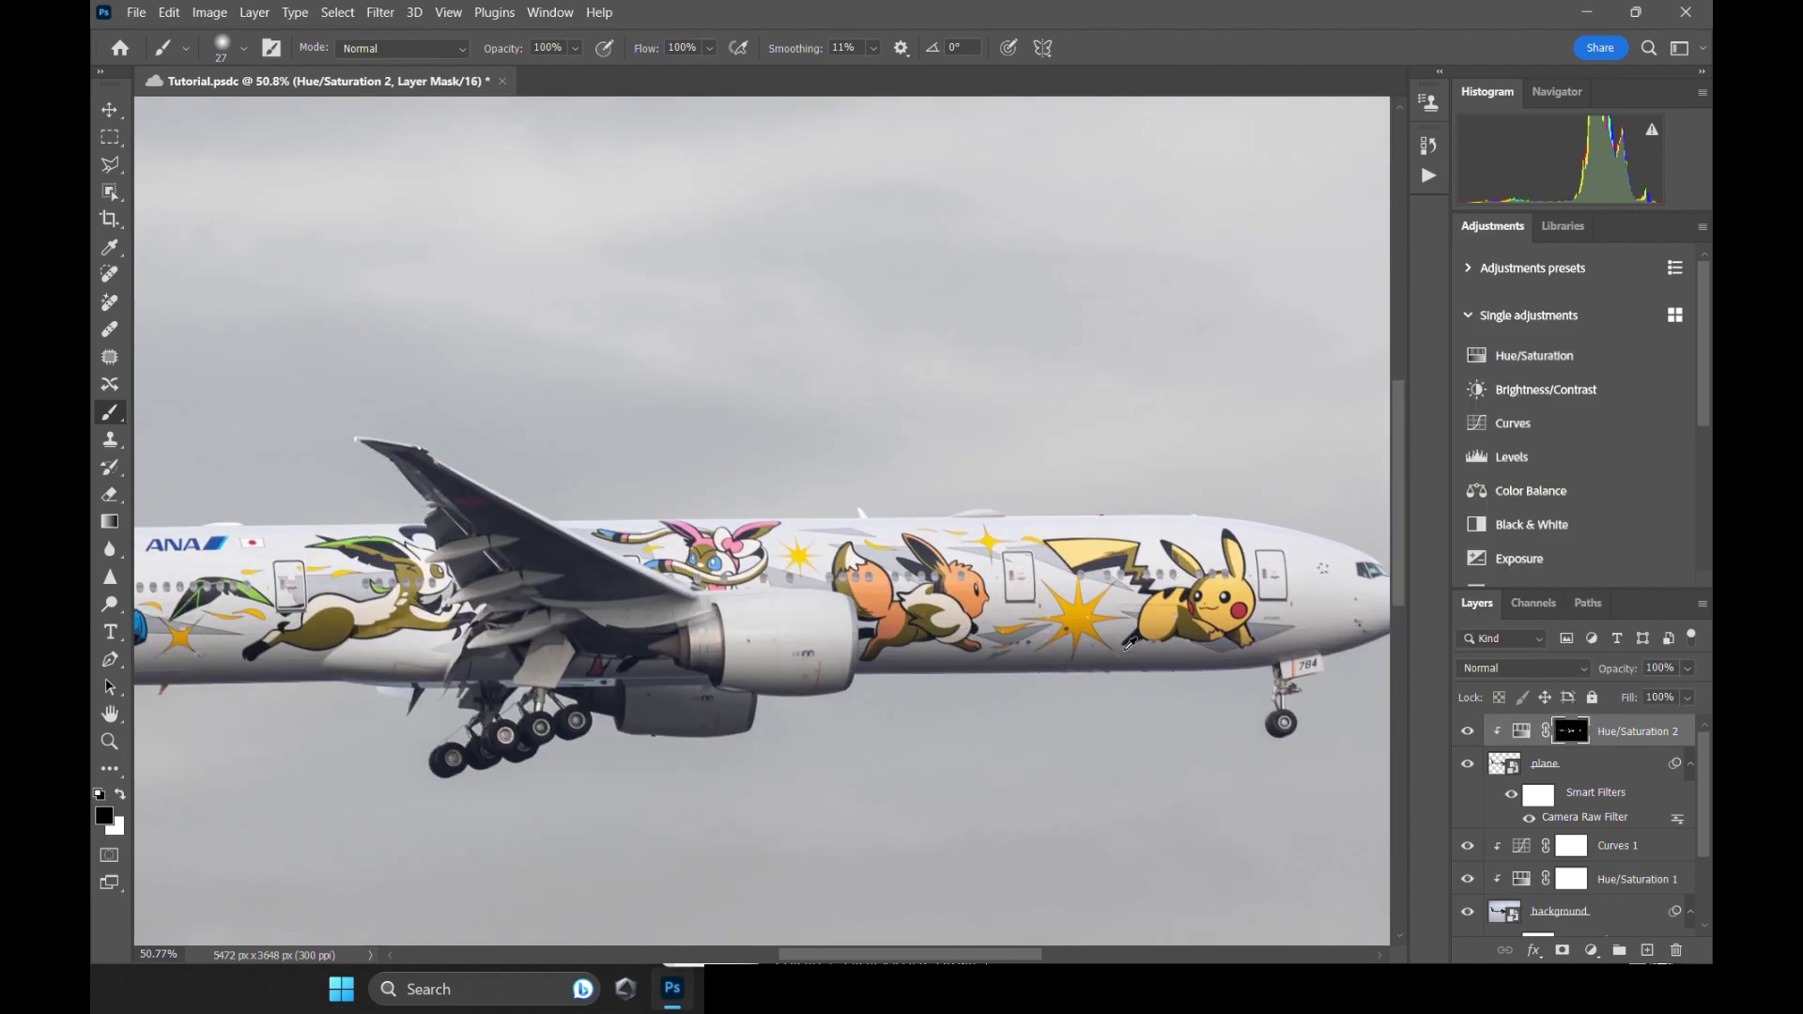
click(1590, 949)
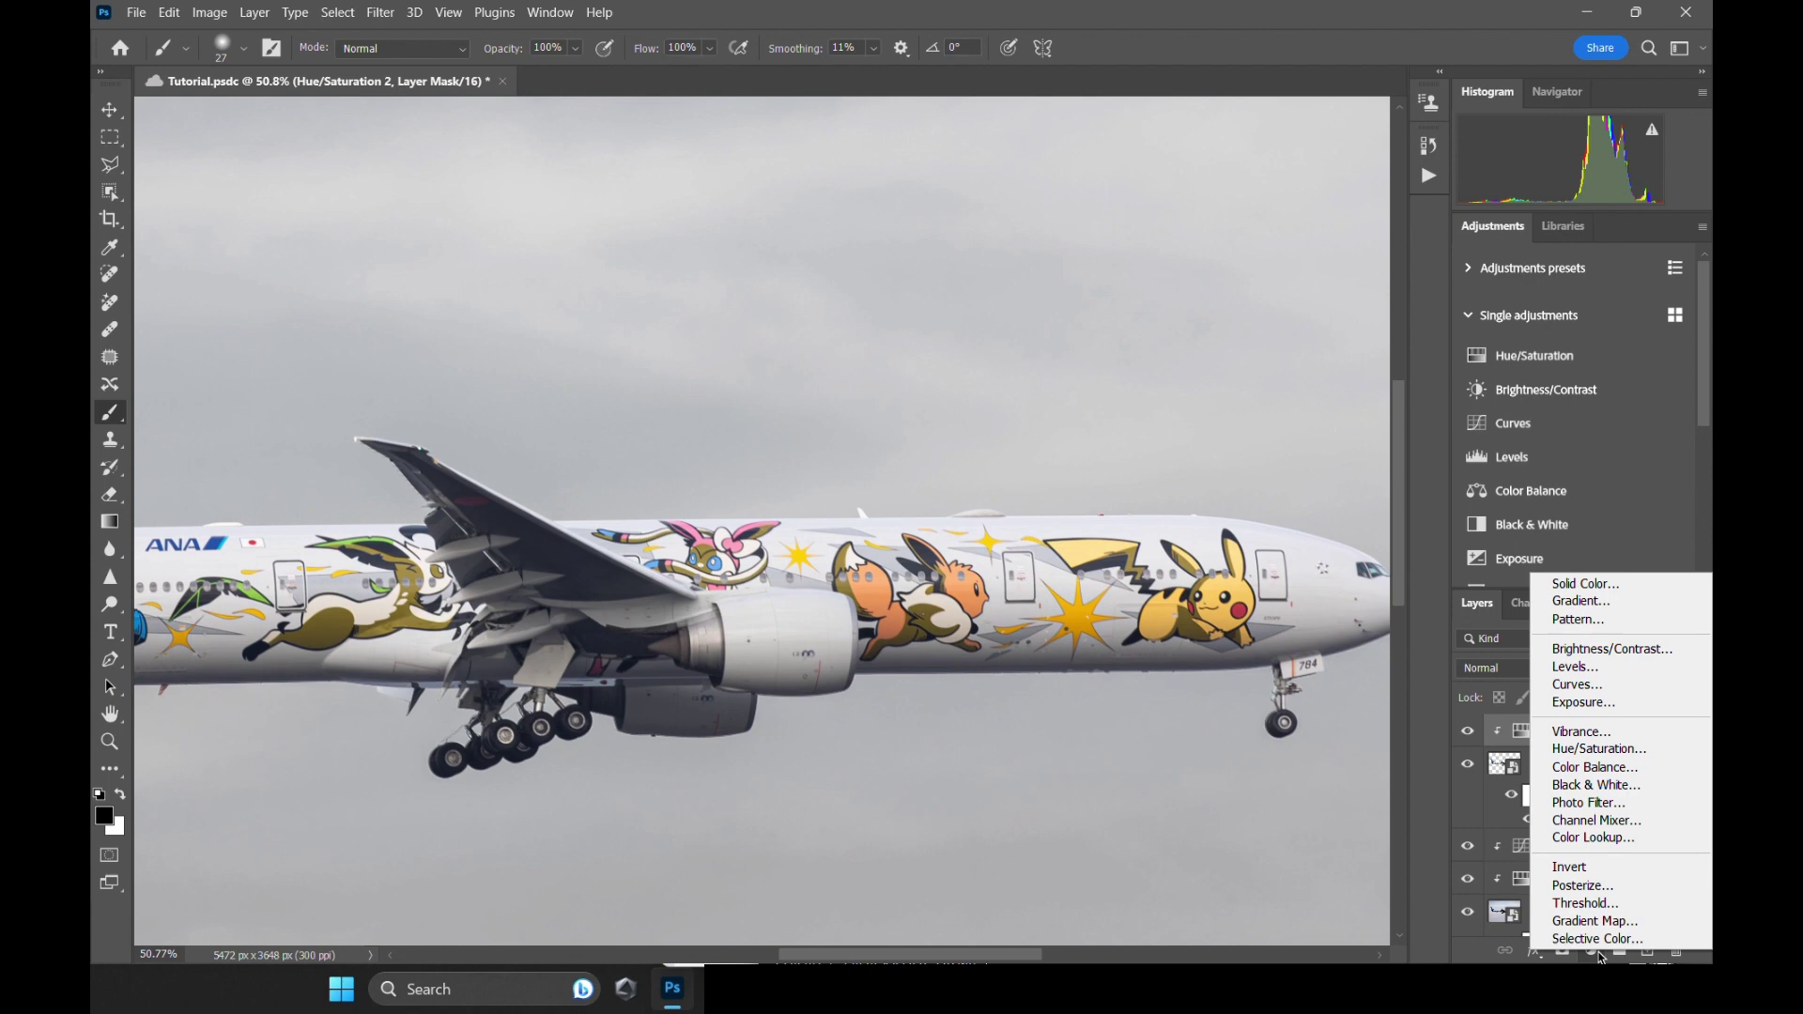
click(1599, 748)
click(1489, 417)
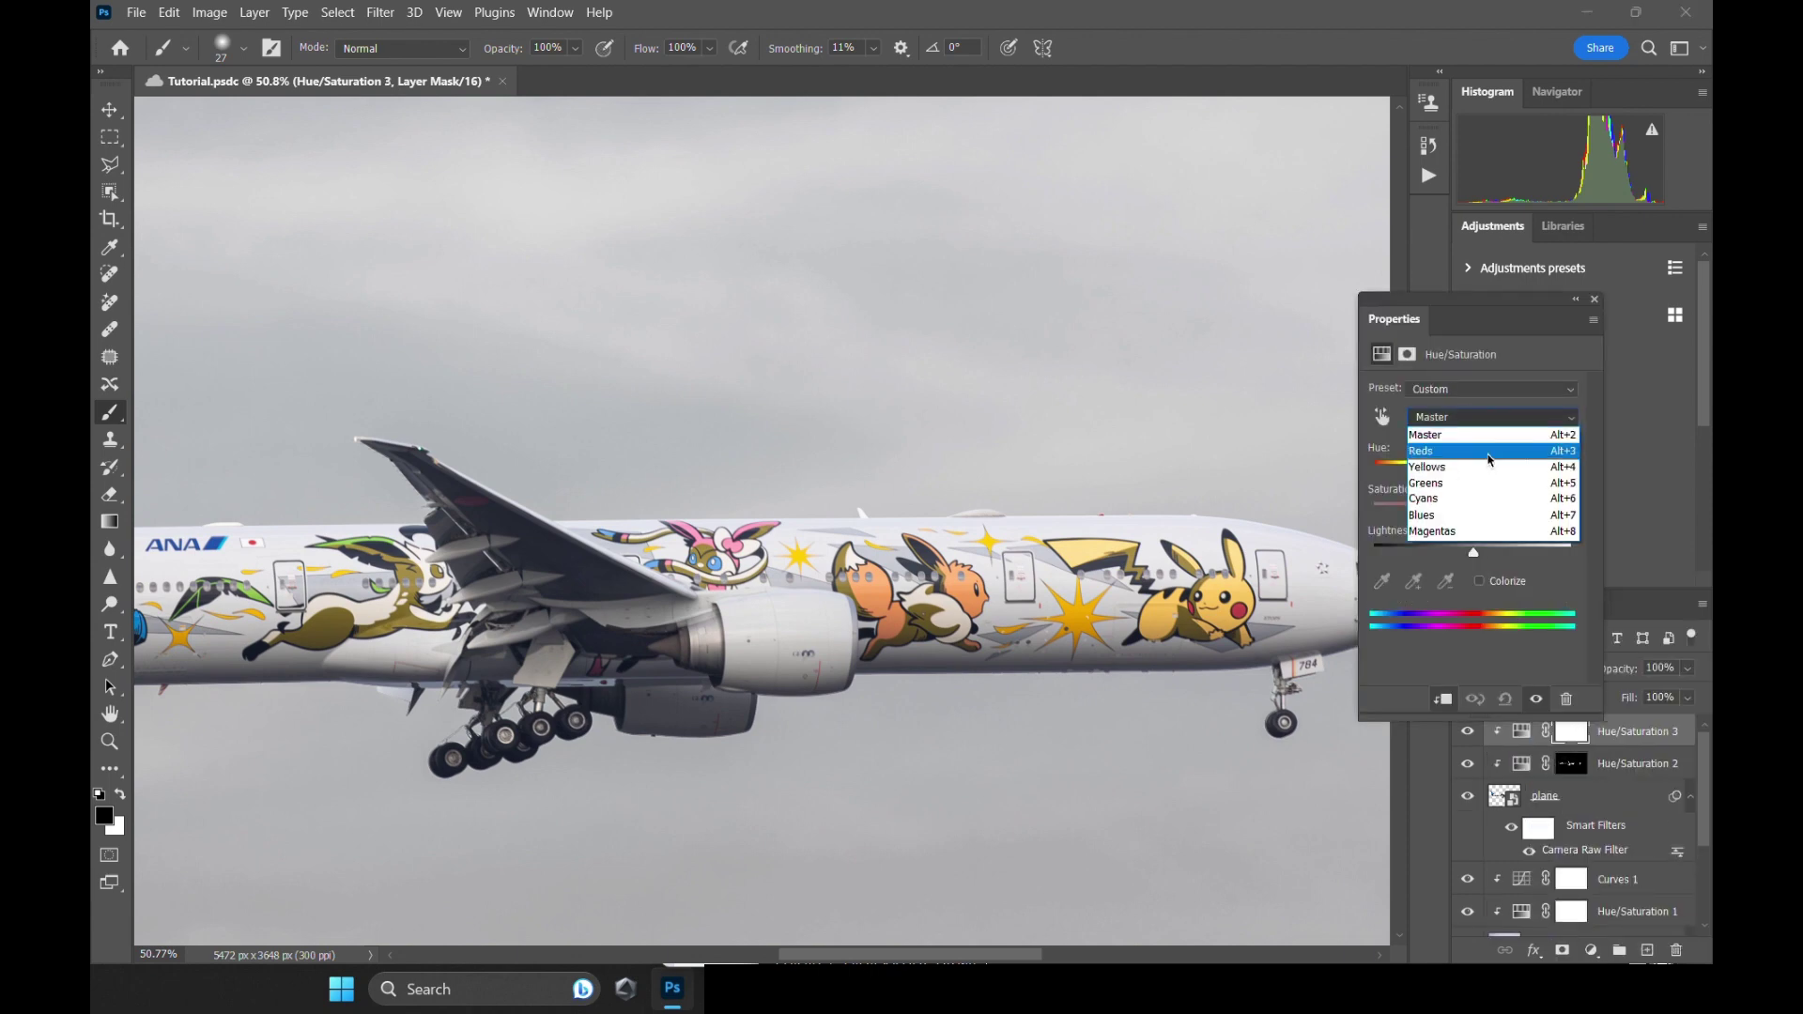
click(1488, 452)
drag(1473, 510, 1571, 511)
click(1593, 300)
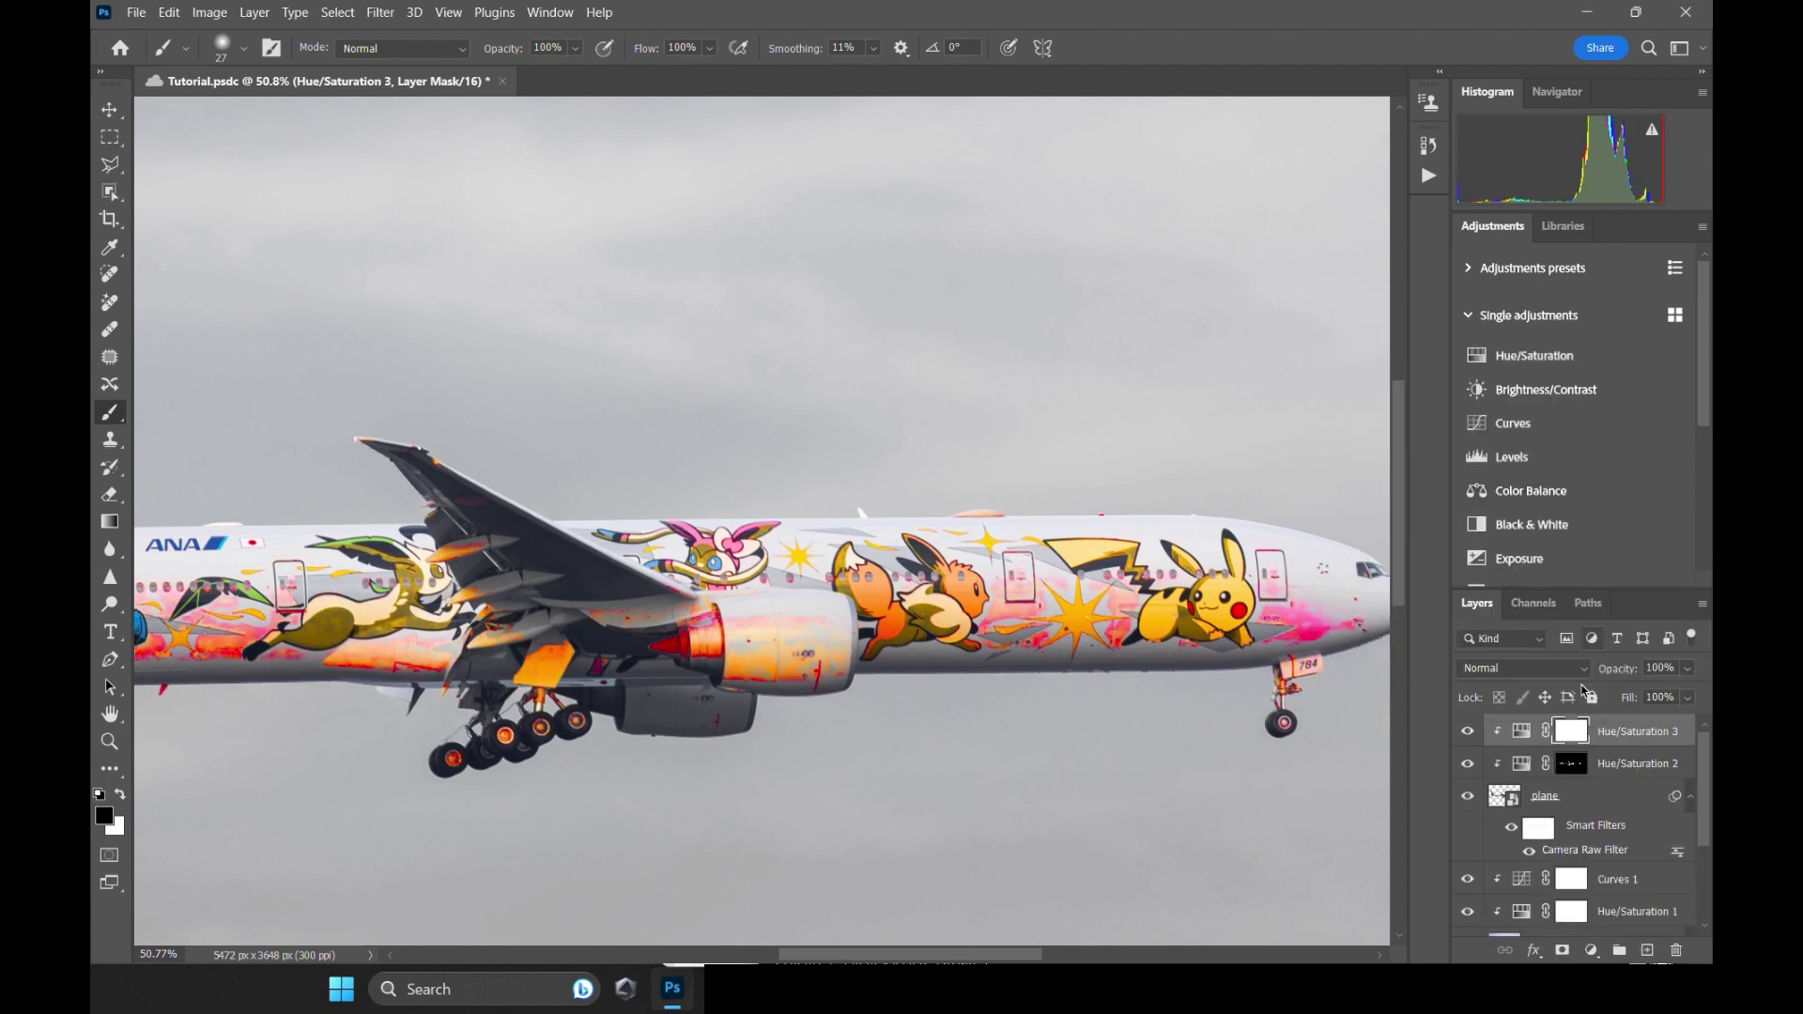
Paint black on the Hue/Saturation 3 mask over the red and pink casts on the rear fuselage.
scroll(1268, 568, down, 4)
scroll(471, 514, up, 5)
drag(624, 558, 657, 558)
scroll(444, 547, up, 5)
drag(563, 525, 256, 447)
mouse_move(470, 469)
mouse_down()
mouse_move(213, 431)
mouse_move(829, 583)
mouse_move(487, 602)
mouse_up()
mouse_move(469, 430)
mouse_down()
mouse_move(588, 422)
mouse_move(757, 585)
mouse_up()
scroll(756, 585, up, 1)
mouse_move(713, 517)
mouse_down()
mouse_move(503, 516)
mouse_move(982, 648)
mouse_move(1023, 451)
mouse_up()
scroll(503, 515, down, 3)
scroll(1127, 525, up, 5)
scroll(845, 525, up, 1)
scroll(853, 431, up, 1)
drag(853, 431, 770, 490)
scroll(769, 470, down, 1)
drag(567, 369, 737, 387)
scroll(648, 422, down, 3)
scroll(583, 688, up, 2)
scroll(583, 688, down, 4)
scroll(961, 454, up, 4)
drag(962, 455, 1150, 610)
scroll(1150, 601, down, 3)
Paint out the orange and red casts on the wing's flap fairings and underside on the Hue/Saturation 3 mask.
scroll(845, 419, up, 2)
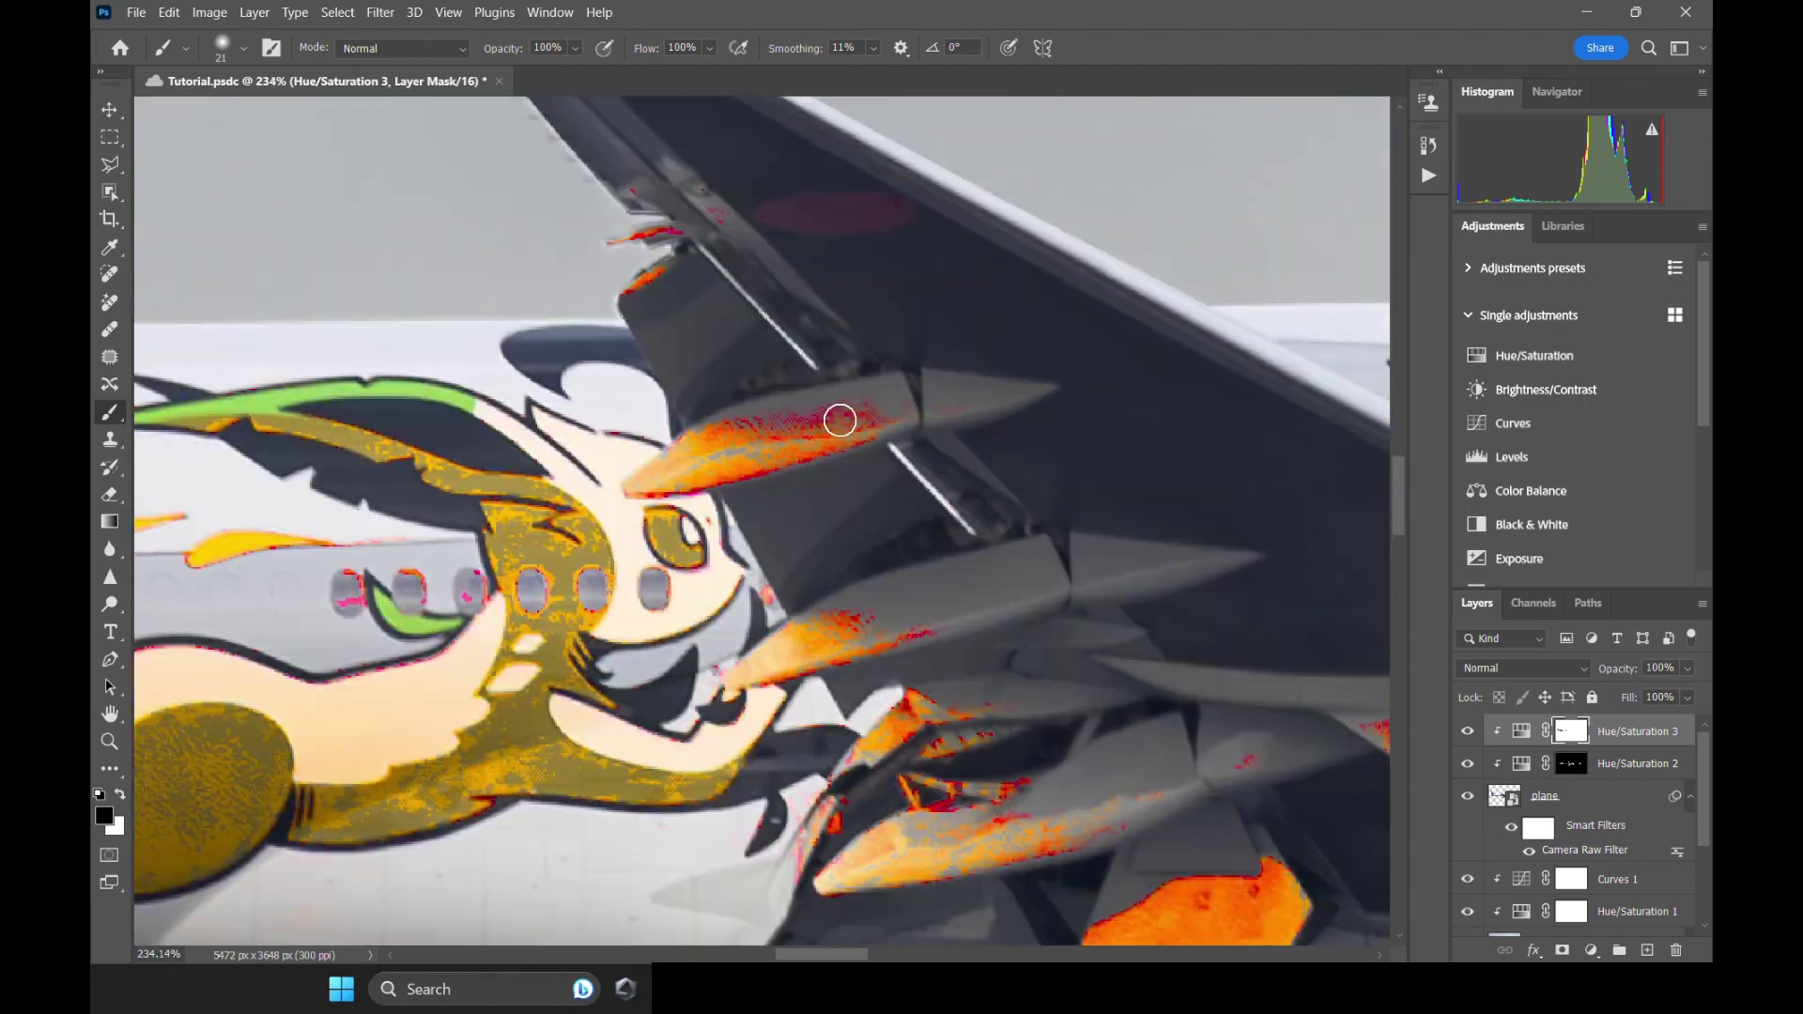
drag(845, 419, 667, 469)
scroll(751, 451, down, 4)
scroll(958, 657, up, 1)
drag(953, 554, 1051, 705)
scroll(963, 547, up, 3)
drag(962, 547, 976, 657)
scroll(807, 404, down, 3)
scroll(461, 434, up, 3)
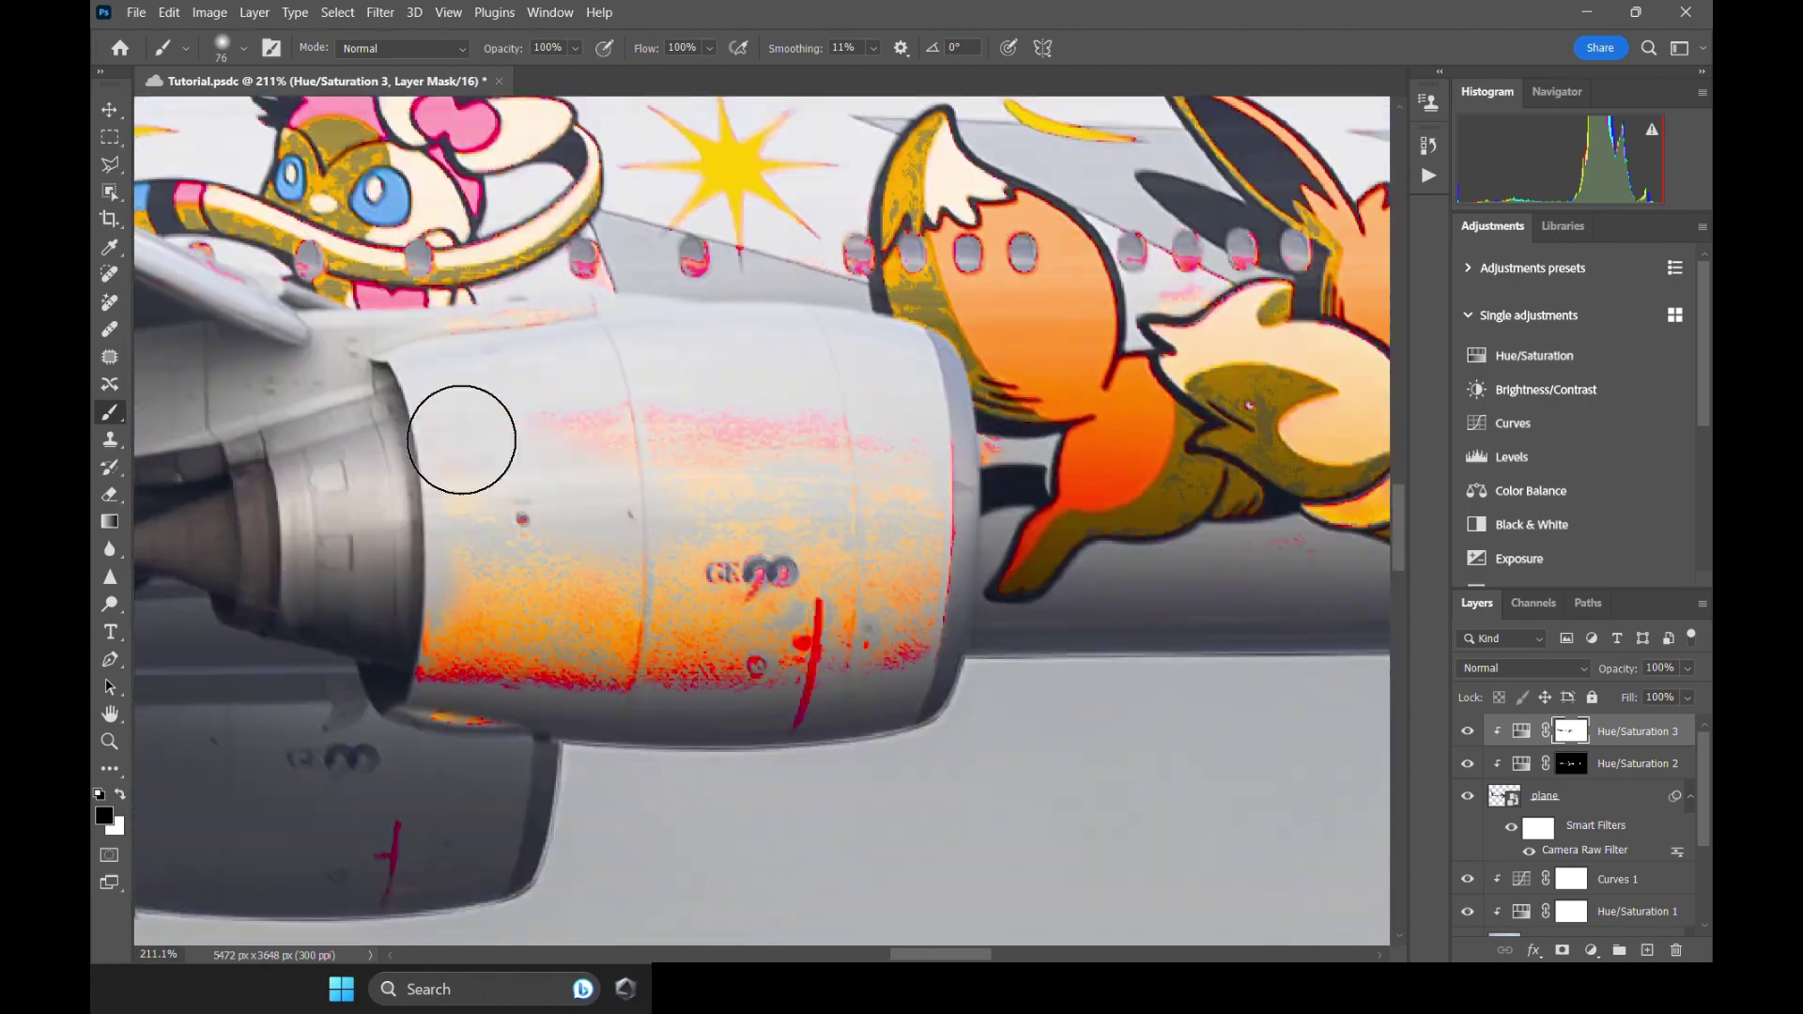
Mask the red cast off the engine cowling and the fuselage around the door between Eevee and Pikachu.
mouse_move(461, 434)
mouse_down()
mouse_move(749, 433)
mouse_move(884, 692)
mouse_up()
scroll(884, 692, down, 4)
scroll(709, 648, up, 4)
drag(681, 605, 995, 520)
scroll(995, 520, down, 4)
scroll(592, 470, up, 4)
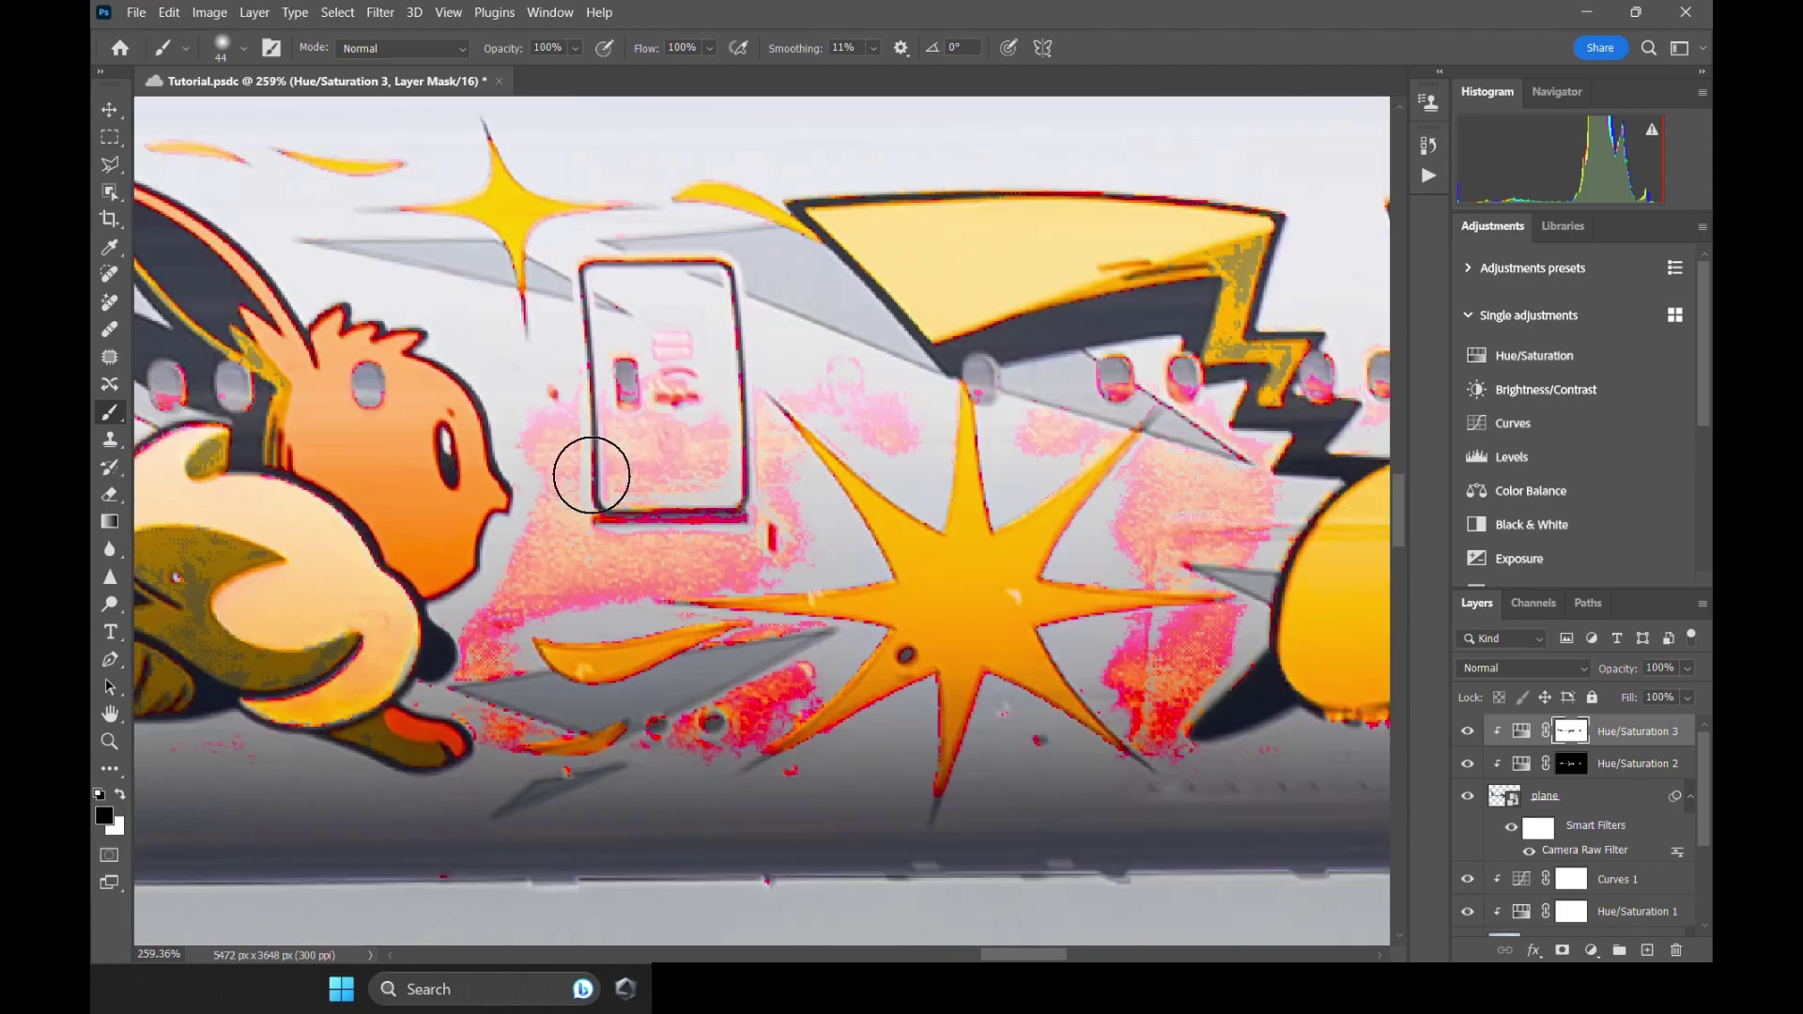
mouse_move(591, 470)
mouse_down()
mouse_move(497, 674)
mouse_move(793, 560)
mouse_move(892, 440)
mouse_move(1233, 532)
mouse_move(759, 671)
mouse_up()
scroll(758, 671, down, 4)
scroll(494, 626, up, 4)
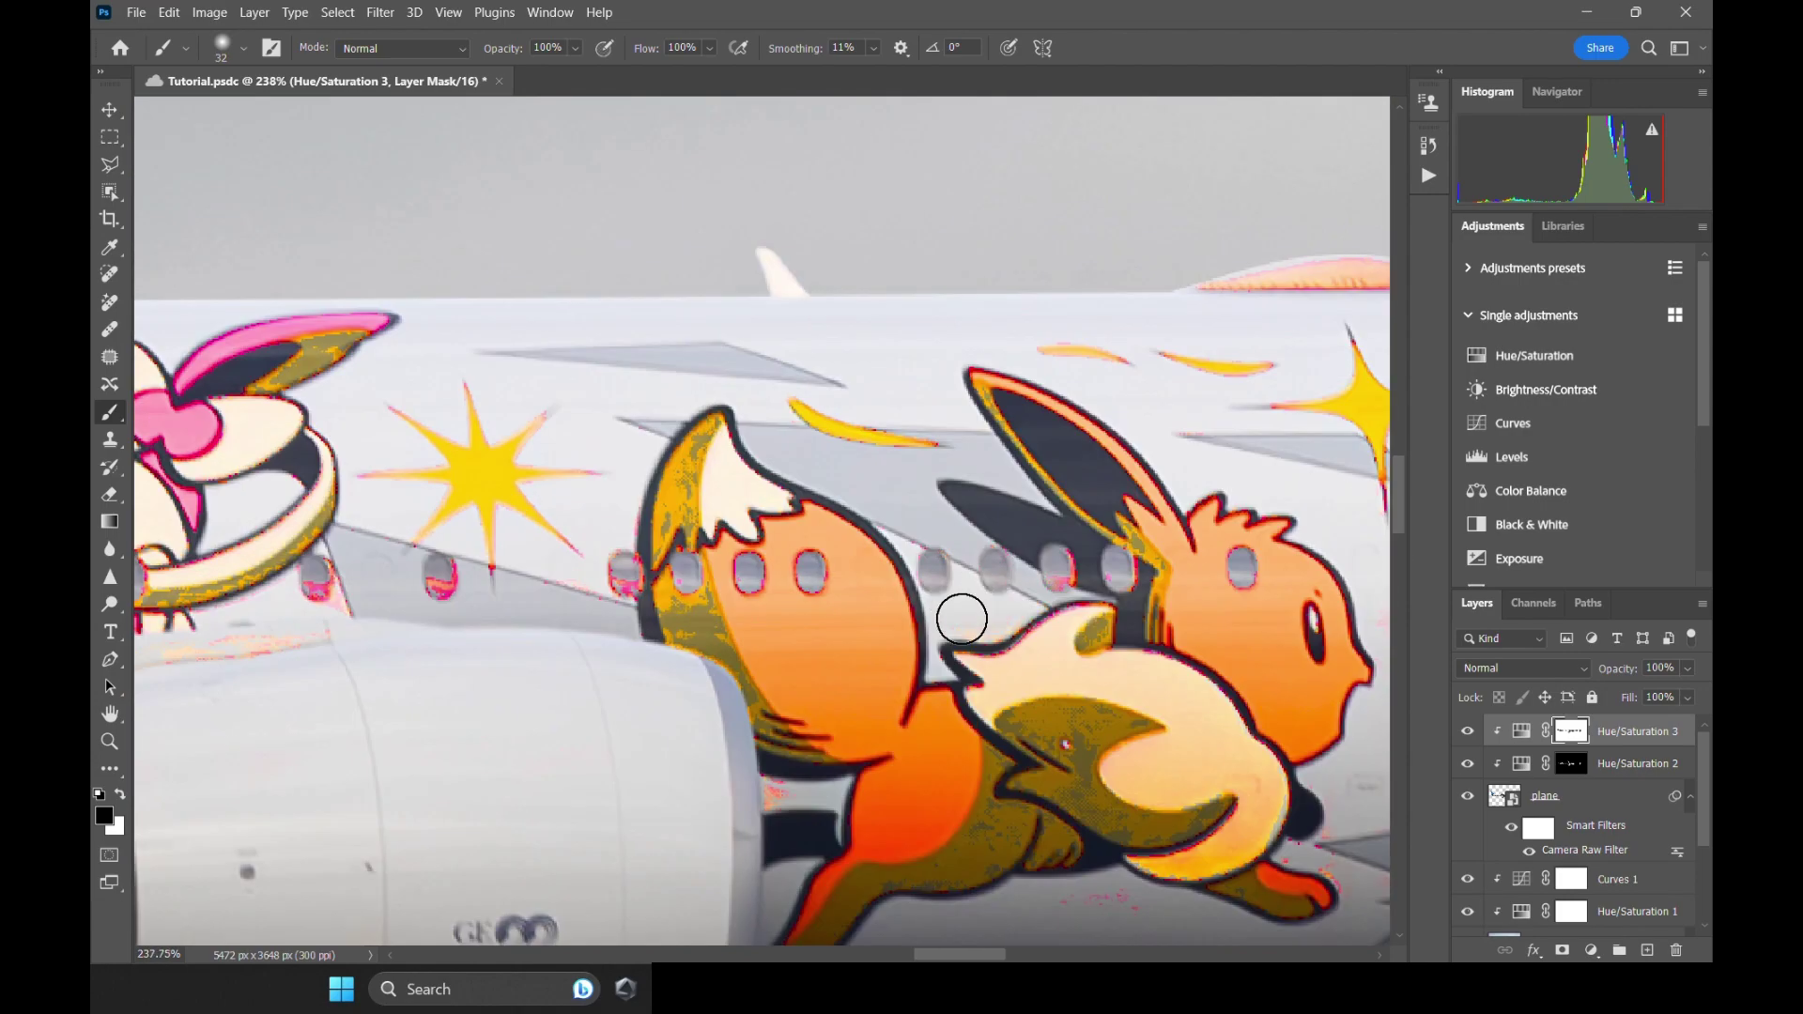
Mask the remaining red tint off the cabin windows and the white fuselage around the characters.
scroll(962, 619, down, 4)
scroll(739, 582, up, 3)
scroll(745, 575, down, 4)
scroll(469, 535, up, 4)
mouse_move(883, 558)
mouse_down()
mouse_move(1095, 588)
mouse_move(1147, 569)
mouse_up()
drag(1147, 569, 647, 610)
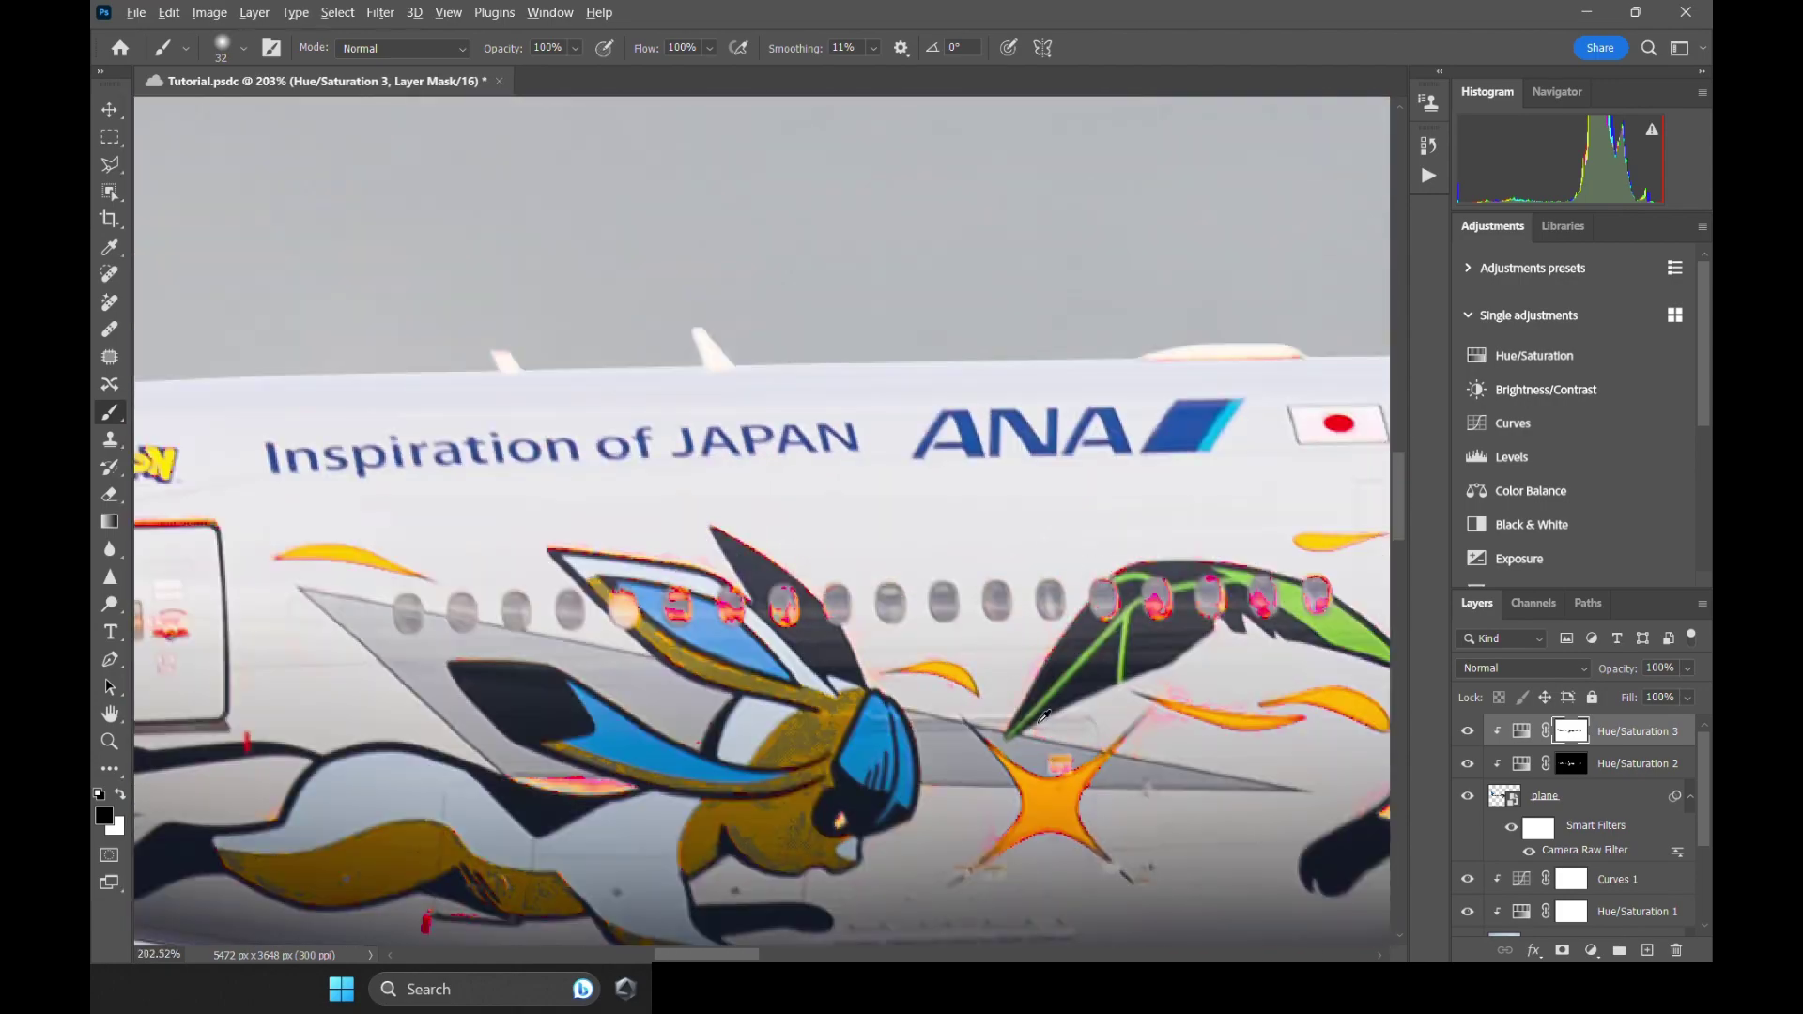
scroll(648, 610, down, 4)
scroll(845, 611, down, 3)
scroll(981, 708, up, 5)
drag(886, 606, 798, 603)
scroll(834, 610, down, 3)
scroll(732, 593, up, 3)
scroll(798, 603, down, 3)
scroll(1021, 765, down, 4)
scroll(588, 751, up, 4)
scroll(642, 601, down, 6)
scroll(644, 595, down, 1)
Lower the Reds saturation of Hue/Saturation 3 well below zero and invert its mask.
double_click(1521, 731)
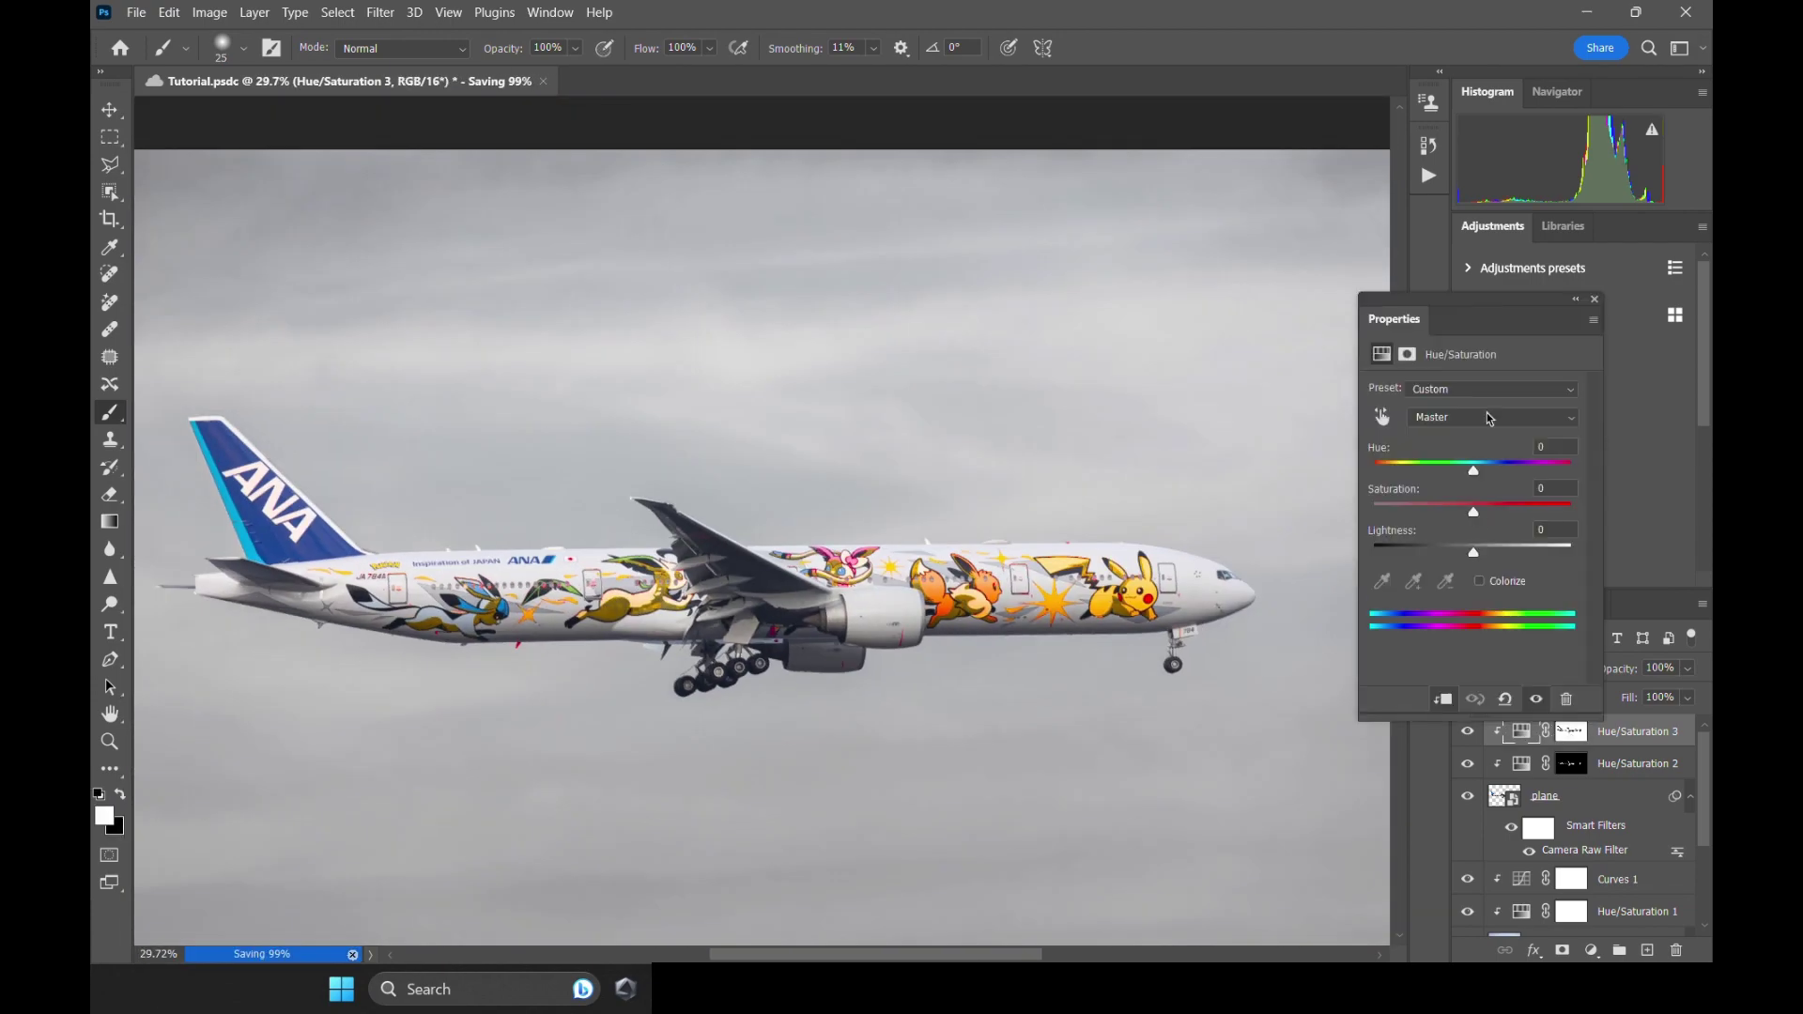
click(1489, 419)
click(1489, 453)
drag(1472, 515, 1407, 515)
click(1593, 299)
key(ctrl+i)
scroll(862, 367, down, 3)
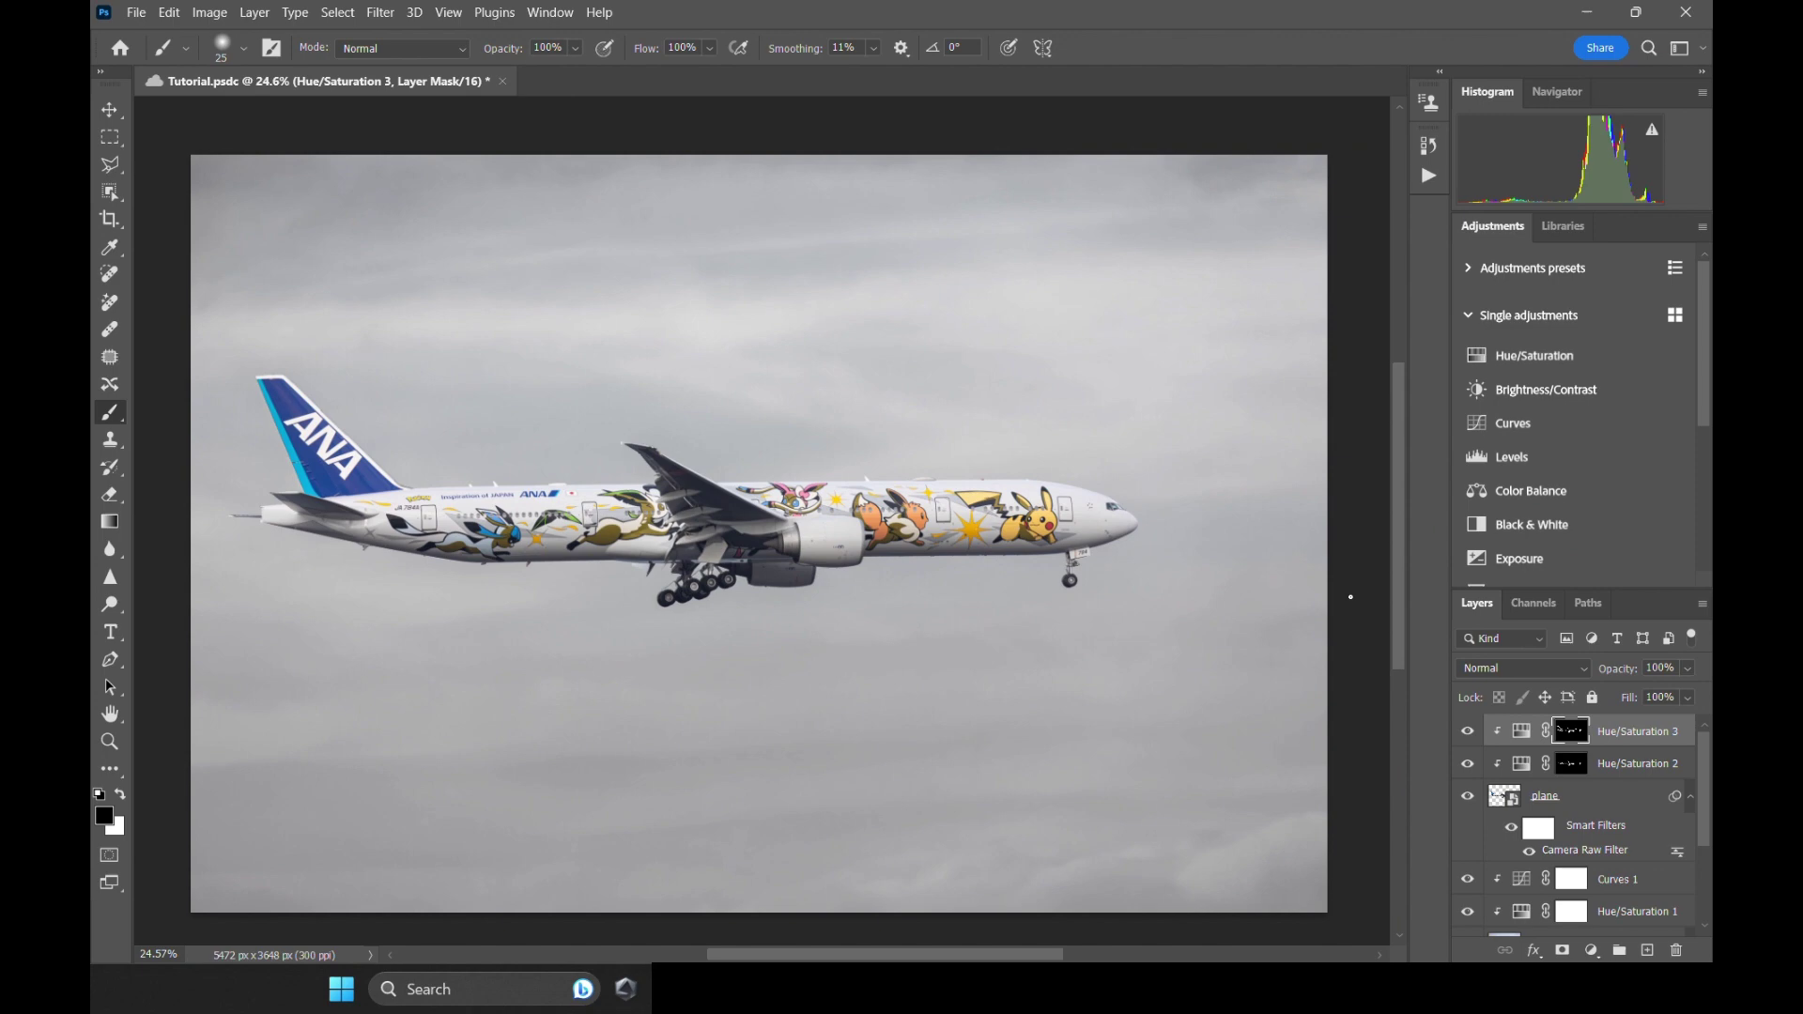
Add a Selective Color adjustment clipped to the plane and set its Blues to Cyan +22 and Yellow +13.
click(1591, 950)
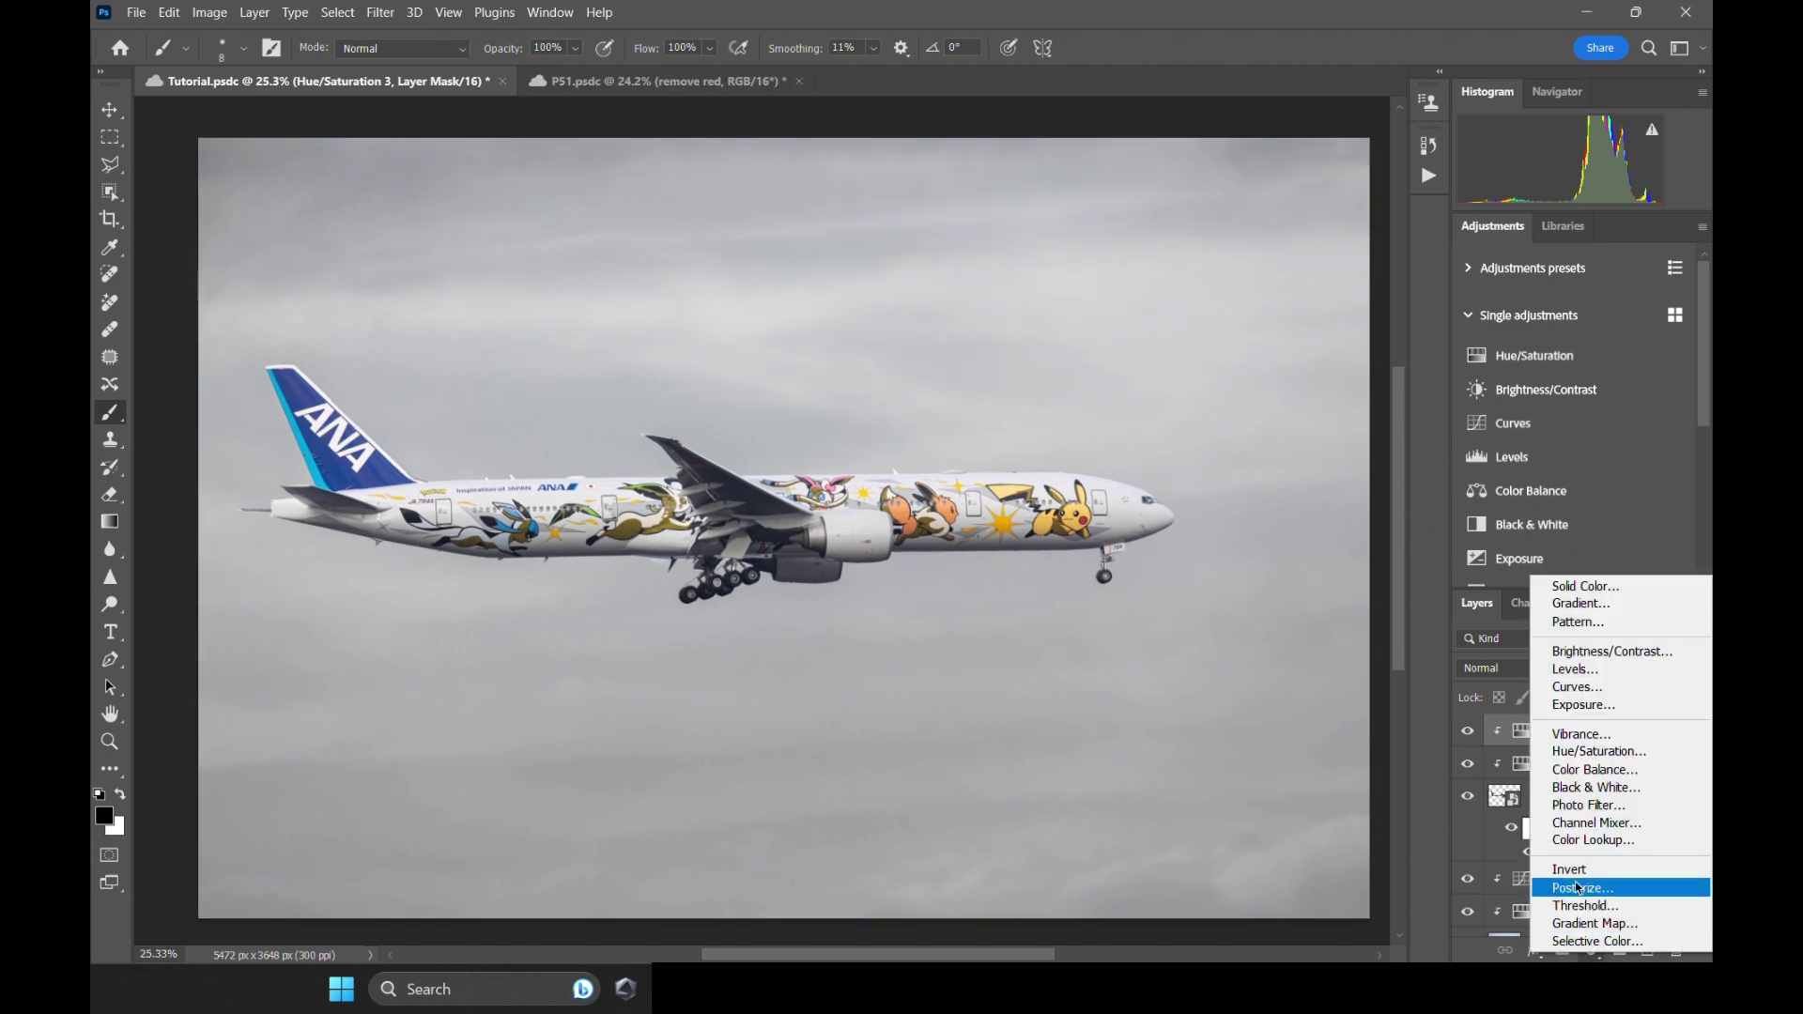
click(1596, 941)
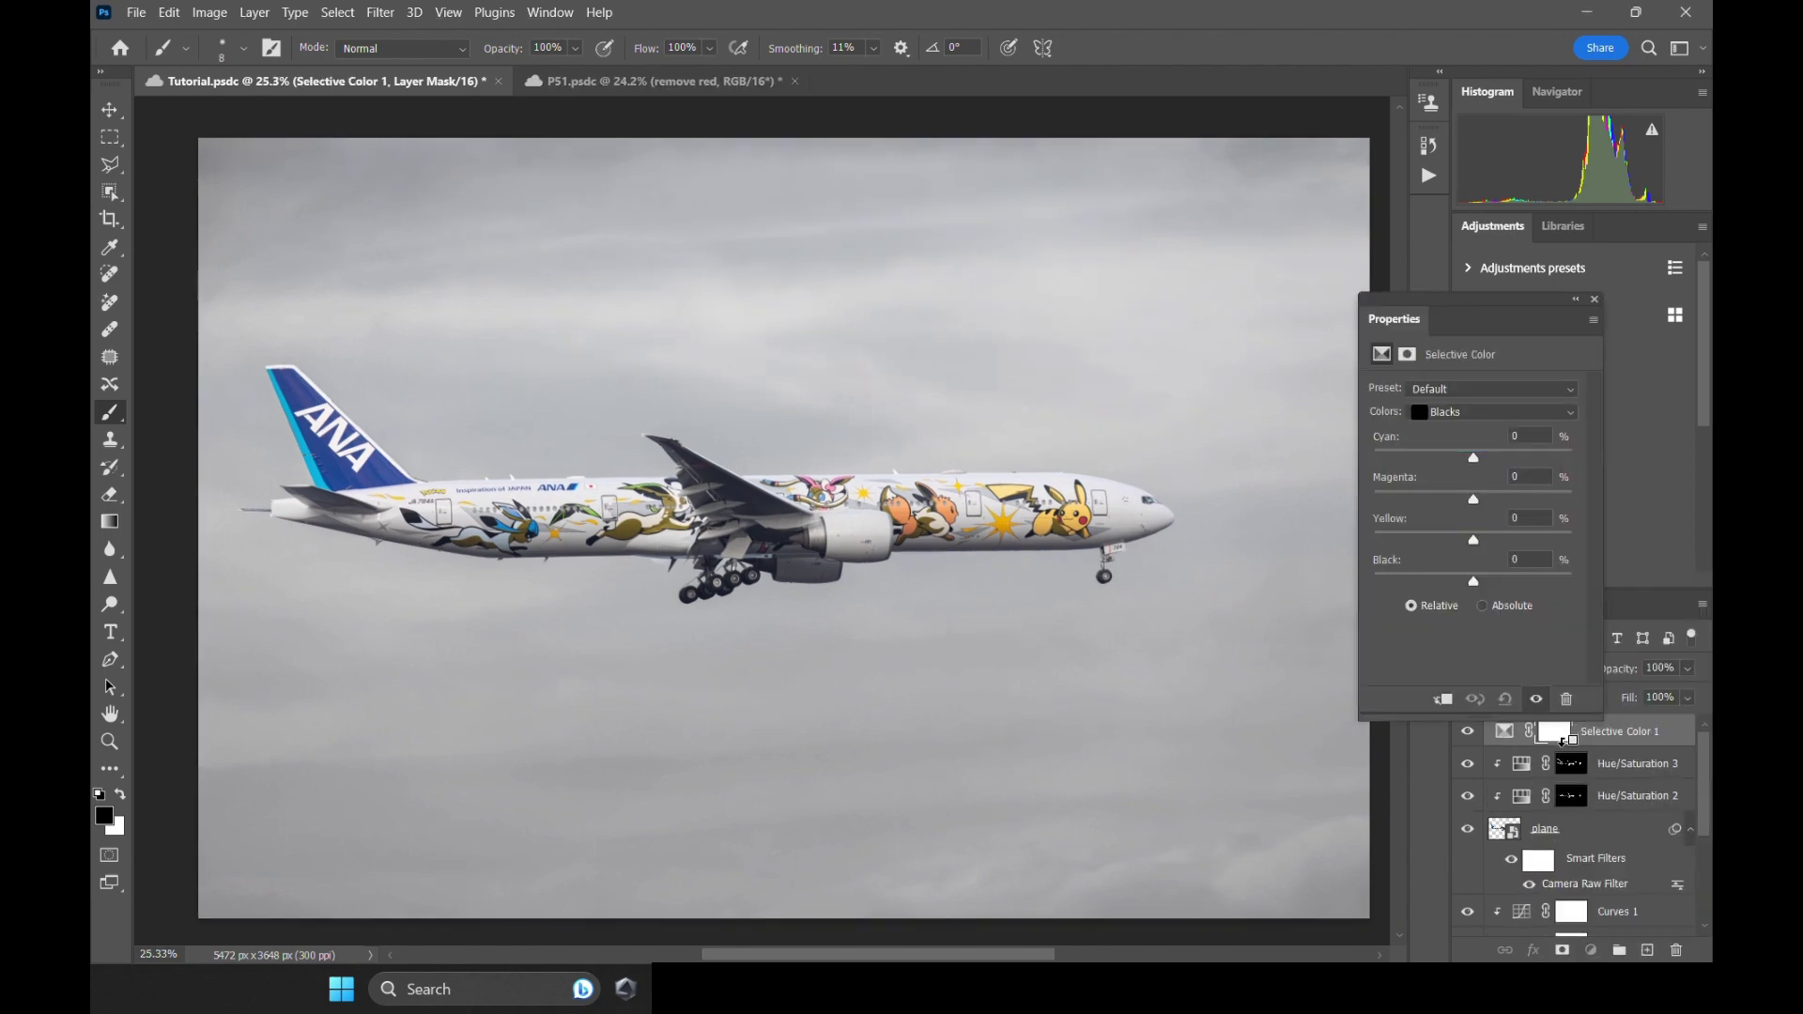
click(1493, 413)
click(1493, 467)
drag(1473, 459, 1481, 464)
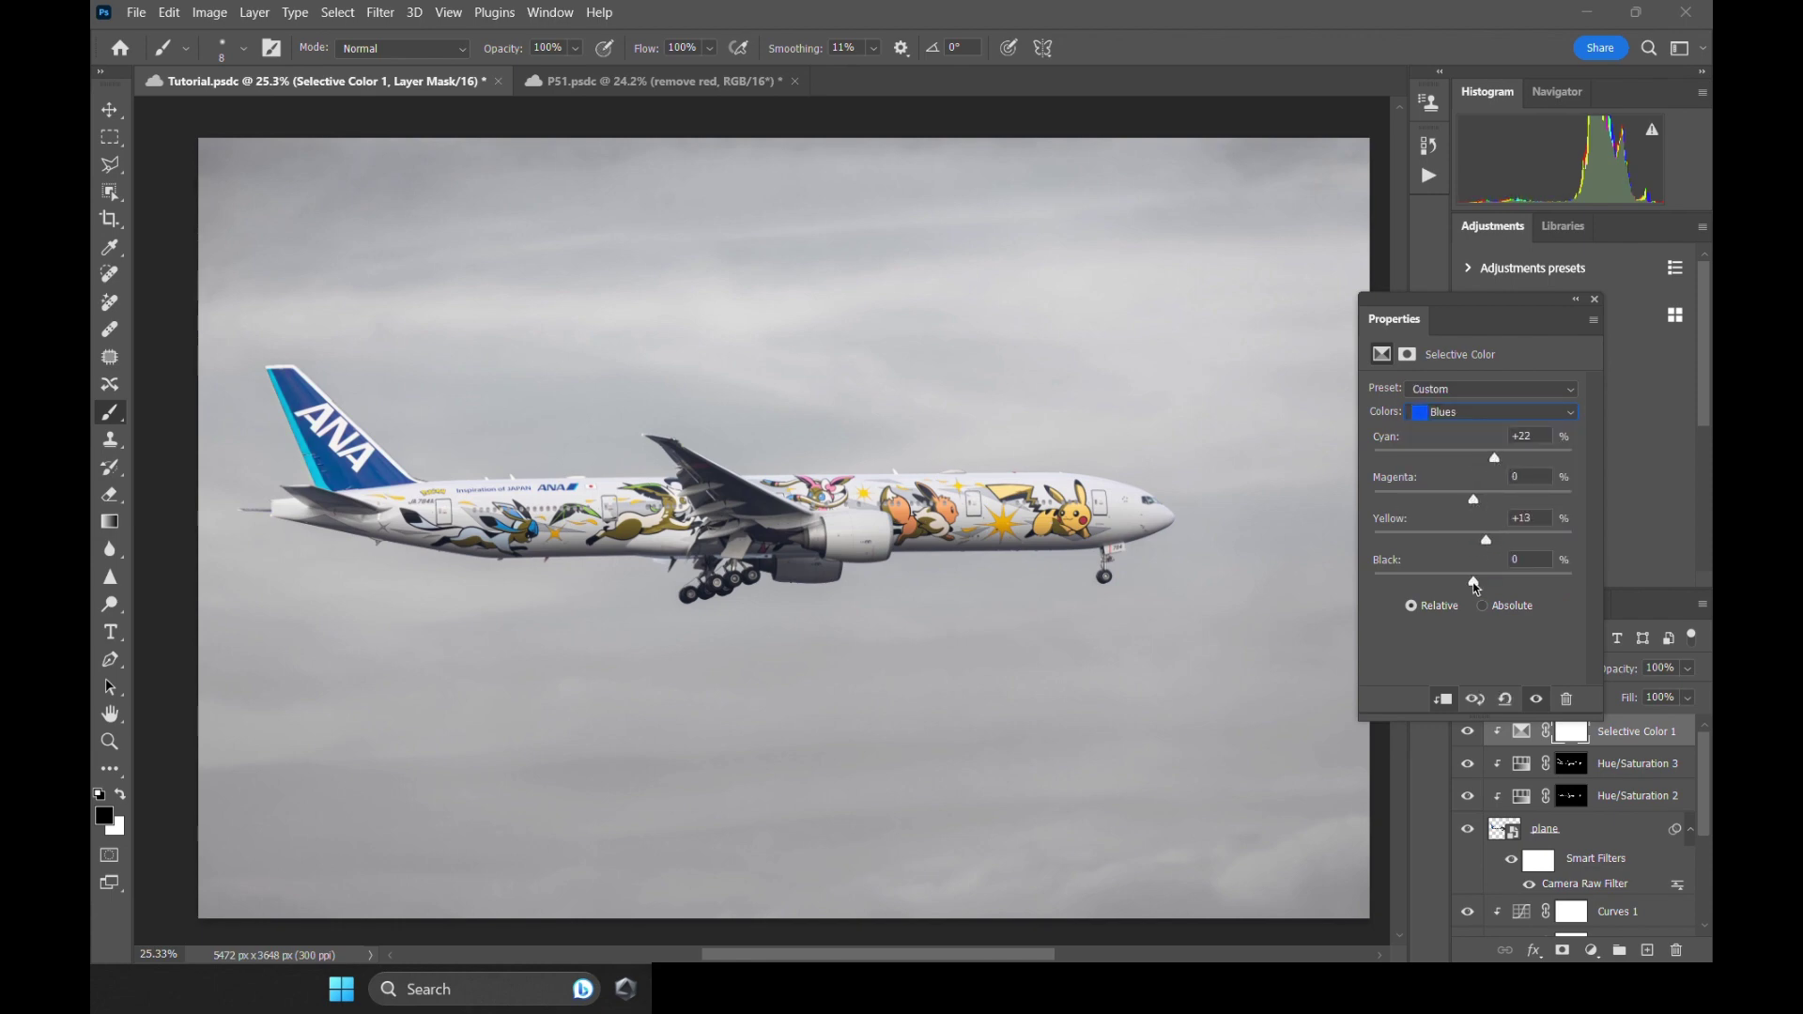
Set the Selective Color Reds to Cyan -10, Magenta +13, Yellow +22 and Black +17.
click(1491, 414)
click(1446, 428)
drag(1473, 458, 1461, 460)
Set the Selective Color Yellows to Cyan -12 and the Magentas to Cyan -16, Yellow +4 and Black +16.
click(1492, 412)
click(1446, 441)
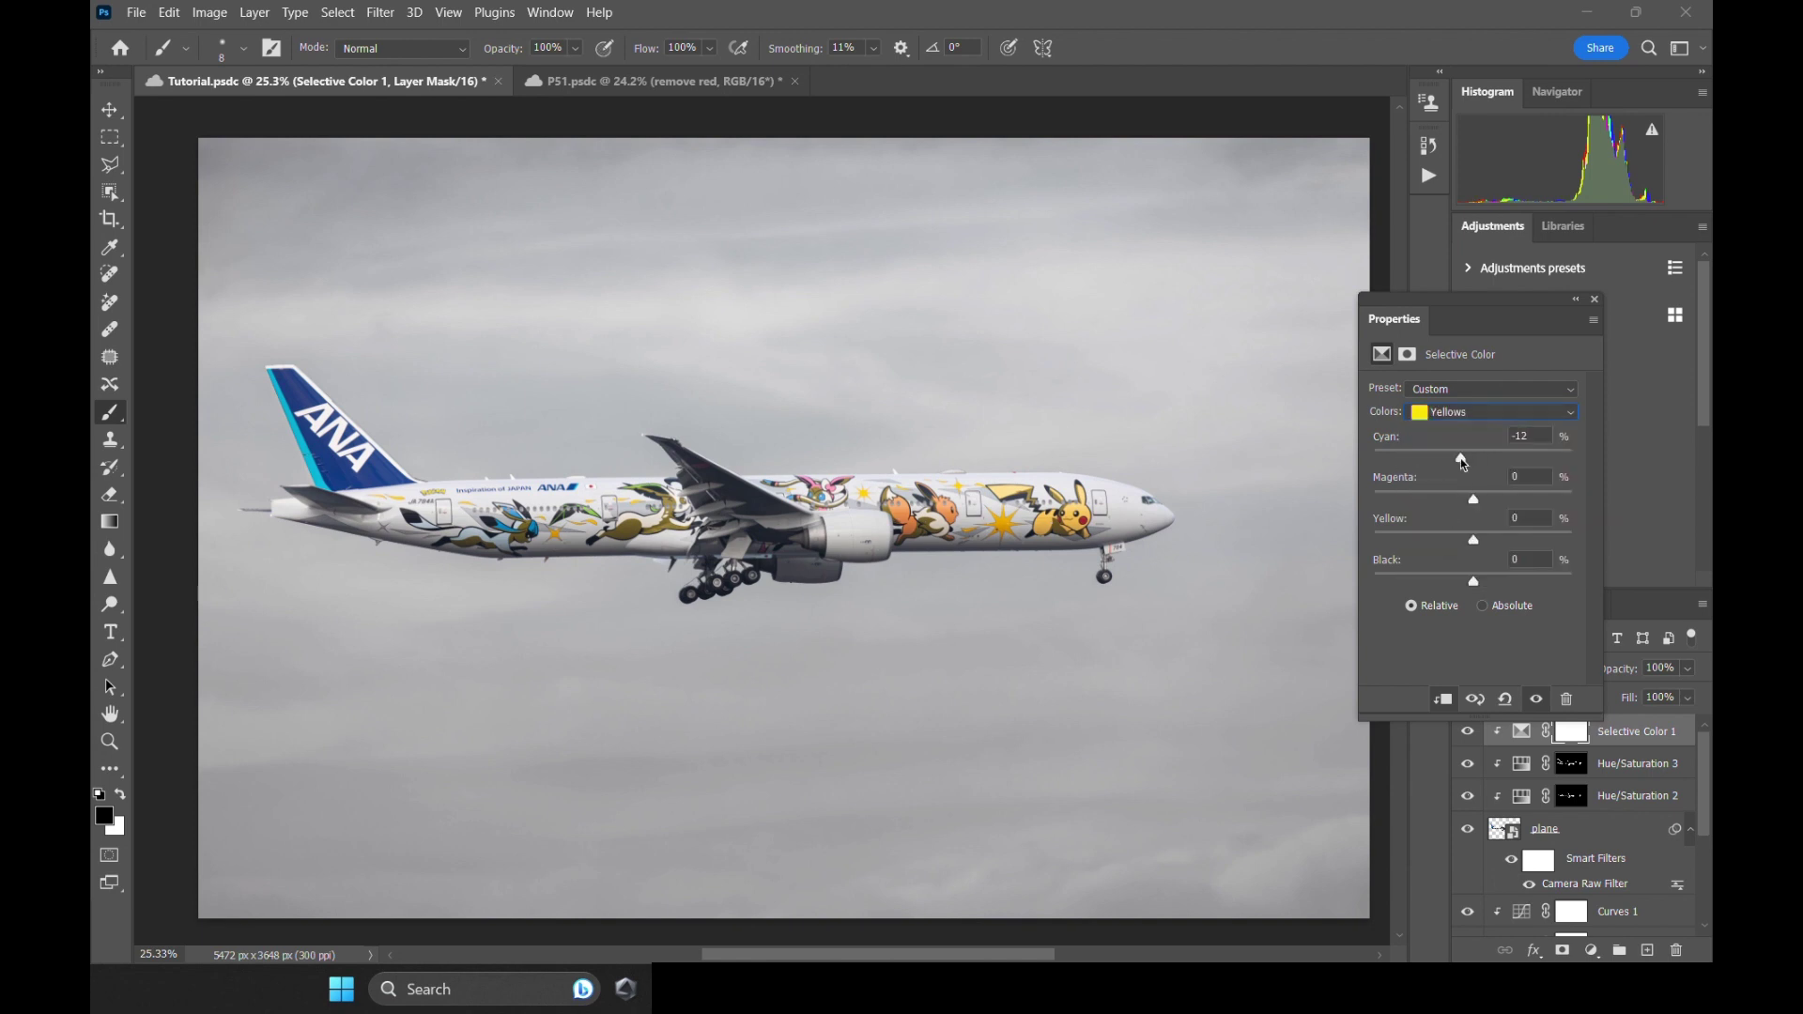
click(1493, 412)
click(1446, 454)
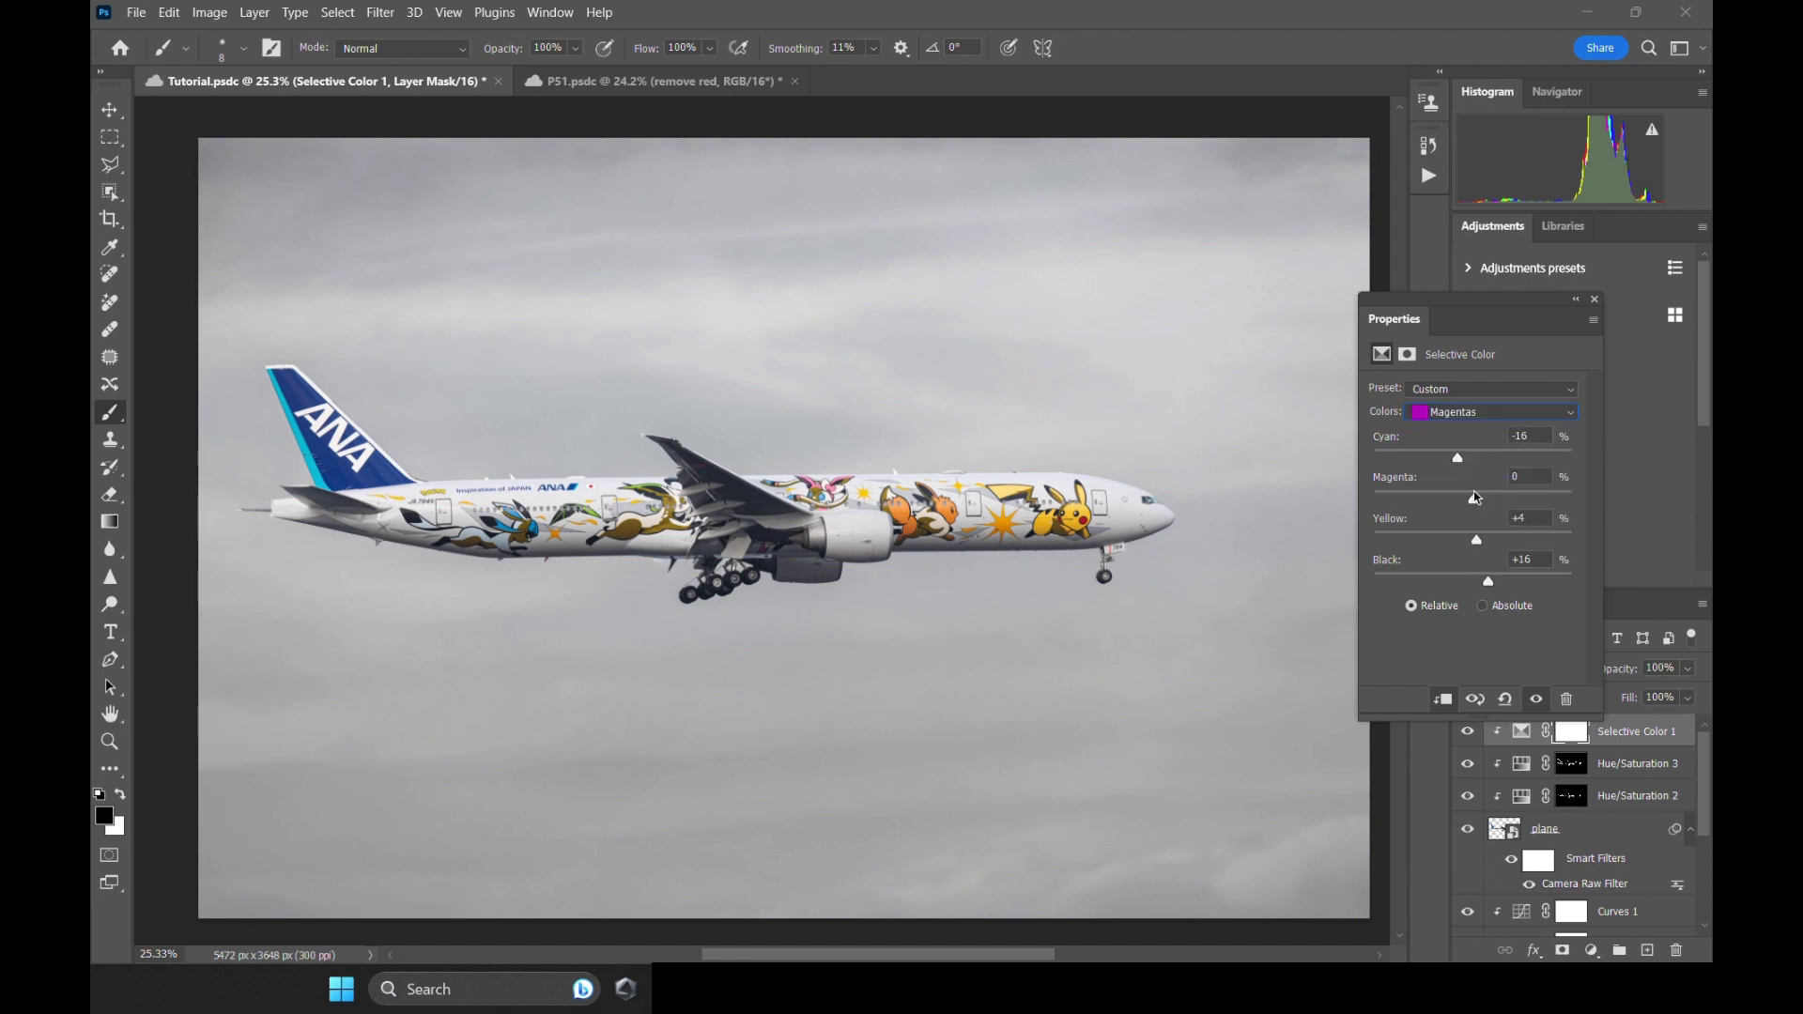
Fine-tune the Selective Color Whites and Neutrals, and set Black to -23 for the Blacks.
click(1476, 412)
click(1466, 532)
click(1467, 413)
drag(1473, 582, 1457, 588)
click(1468, 548)
click(1468, 413)
click(1469, 565)
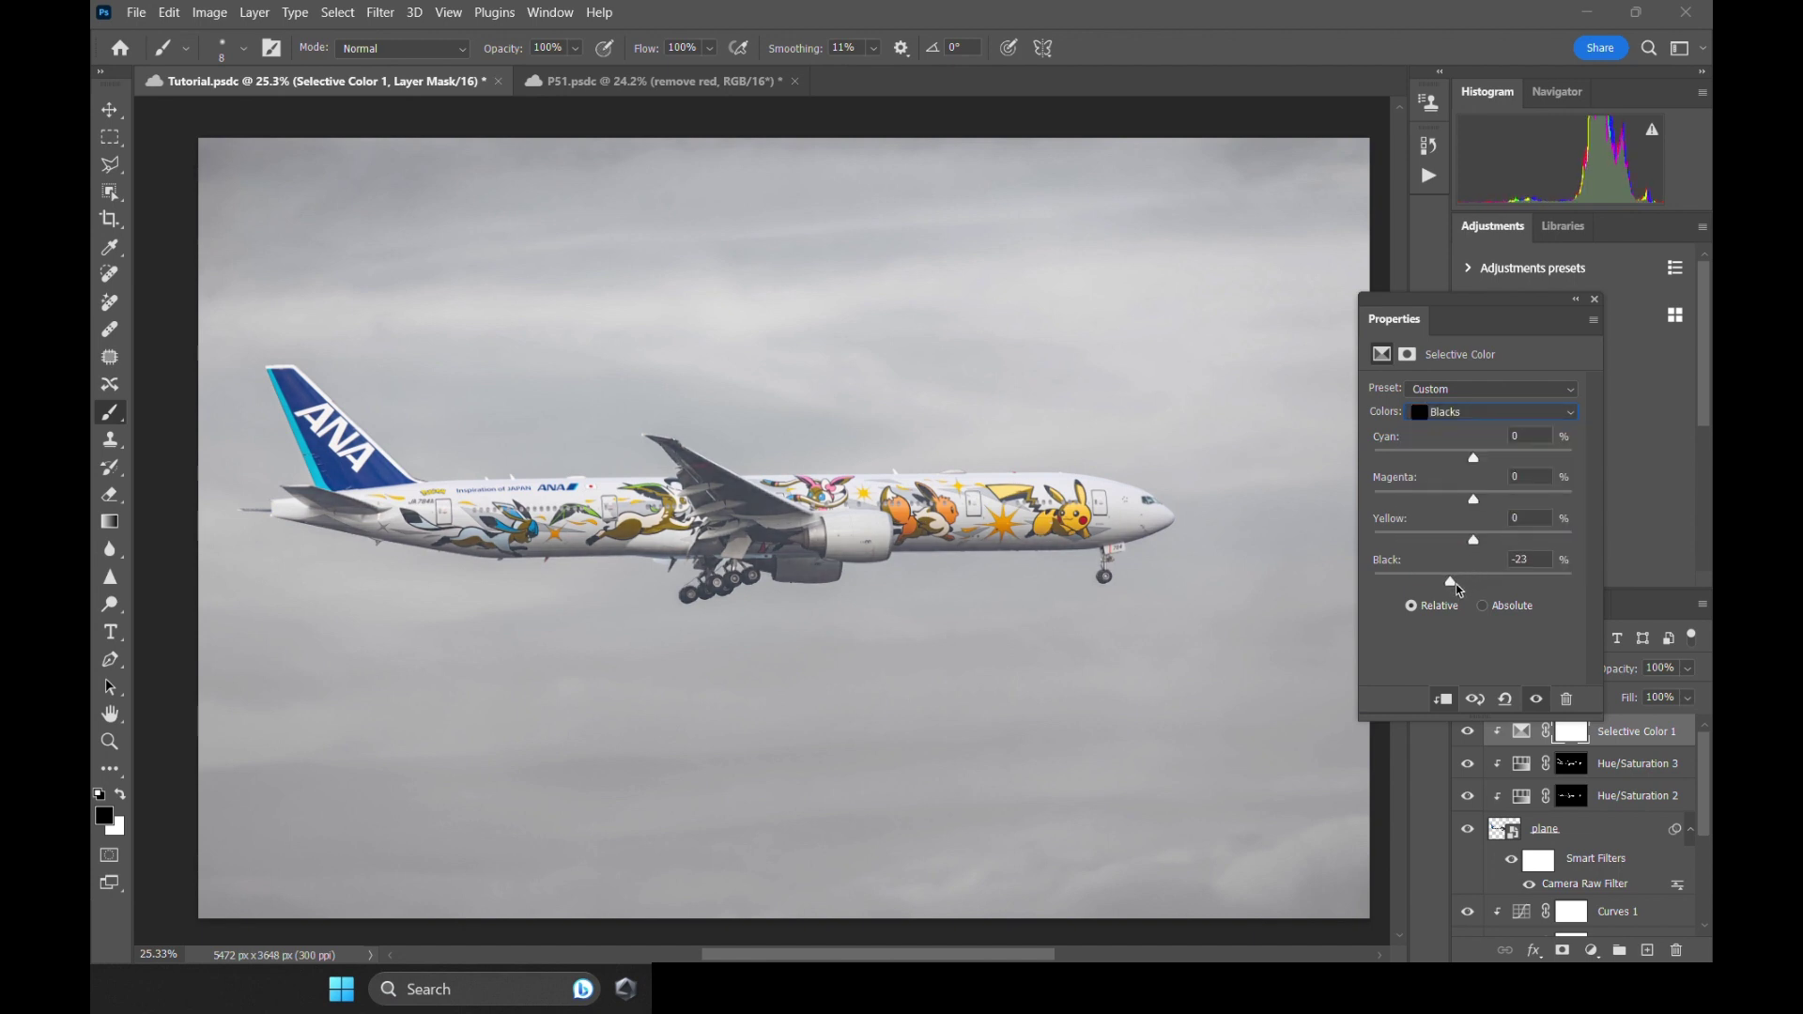
click(1594, 299)
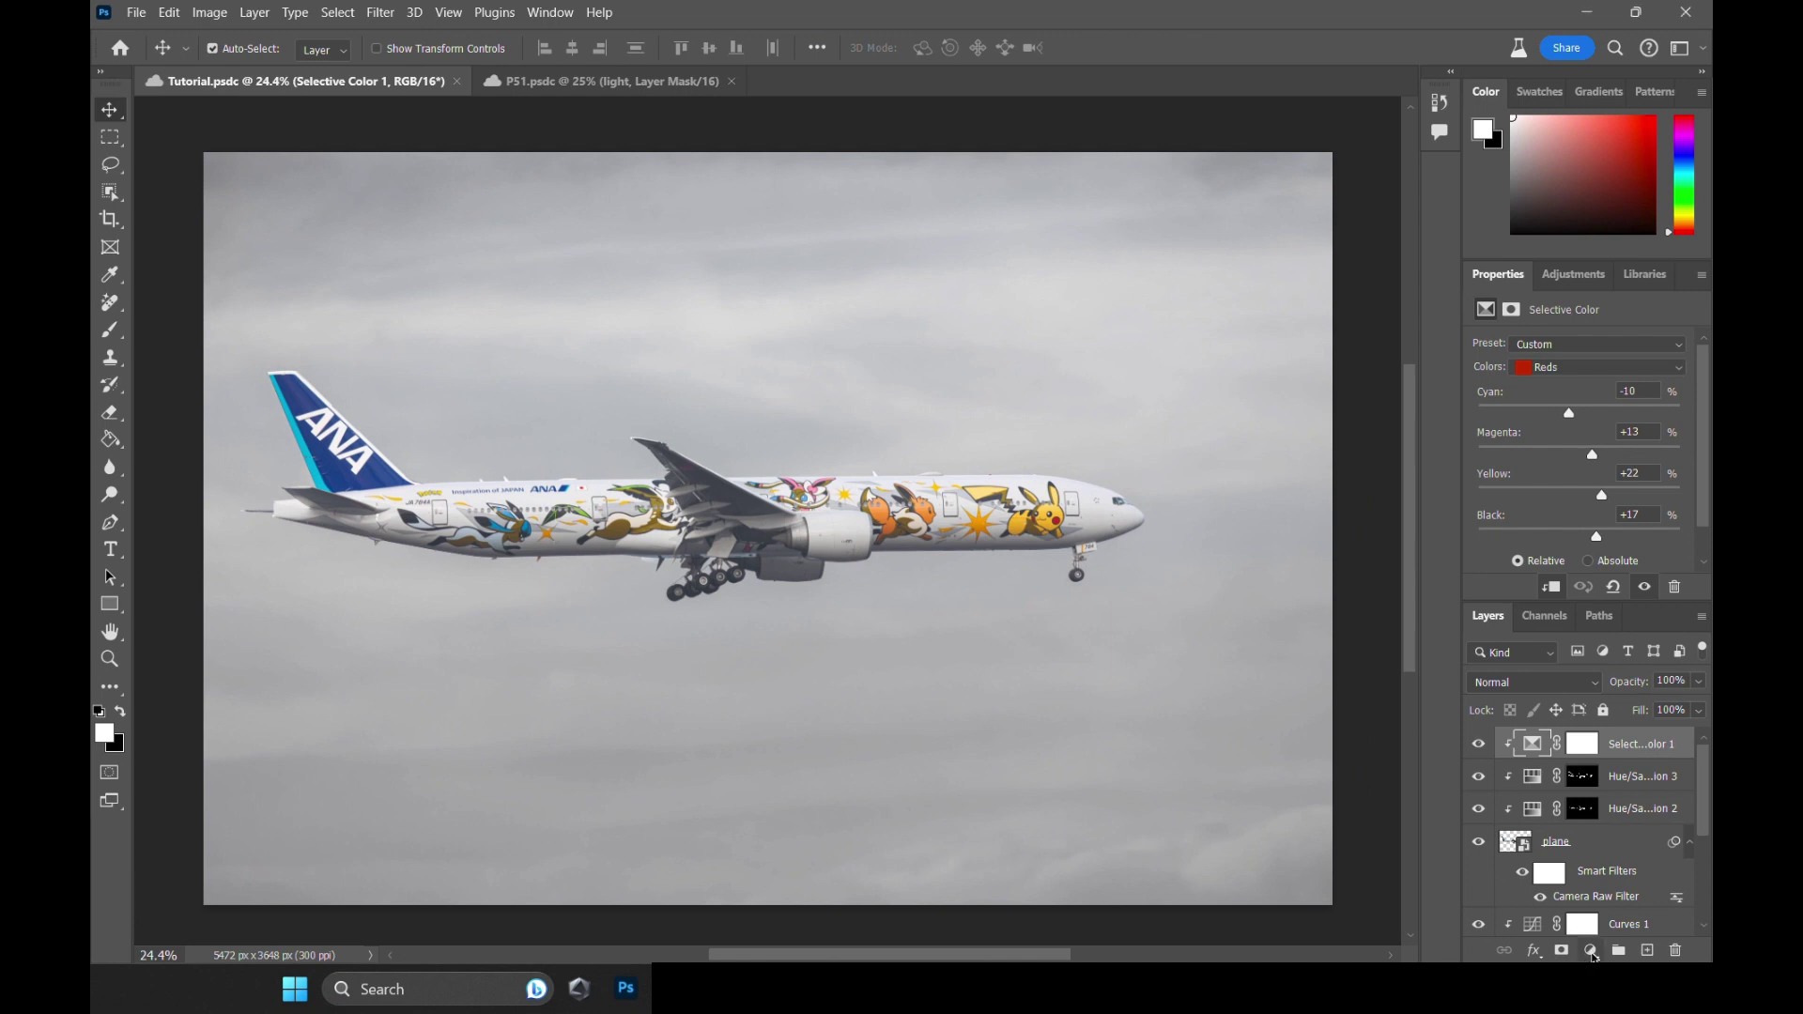
Add a Curves adjustment above the Selective Color layer and raise its midtones slightly.
click(1592, 951)
click(1602, 701)
drag(1595, 468, 1595, 455)
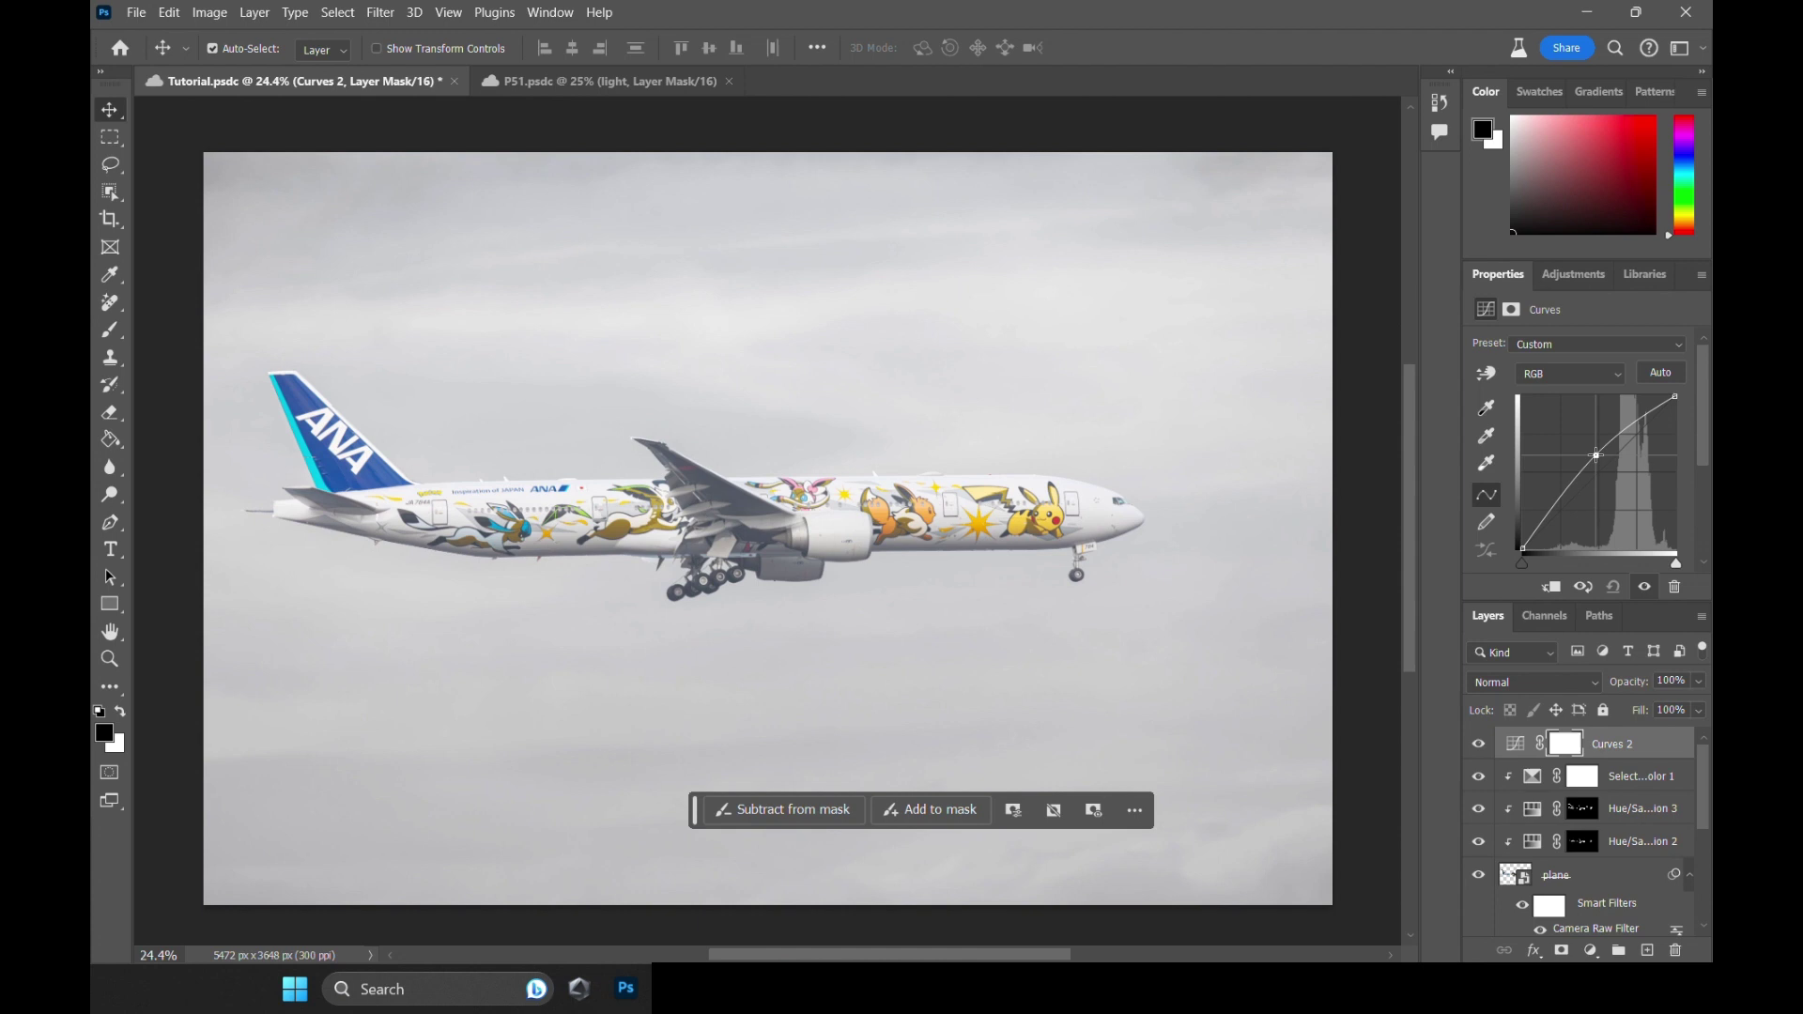
Add another Curves adjustment on top of the layer stack and pull its midtones down to darken the image.
click(1594, 951)
click(1603, 681)
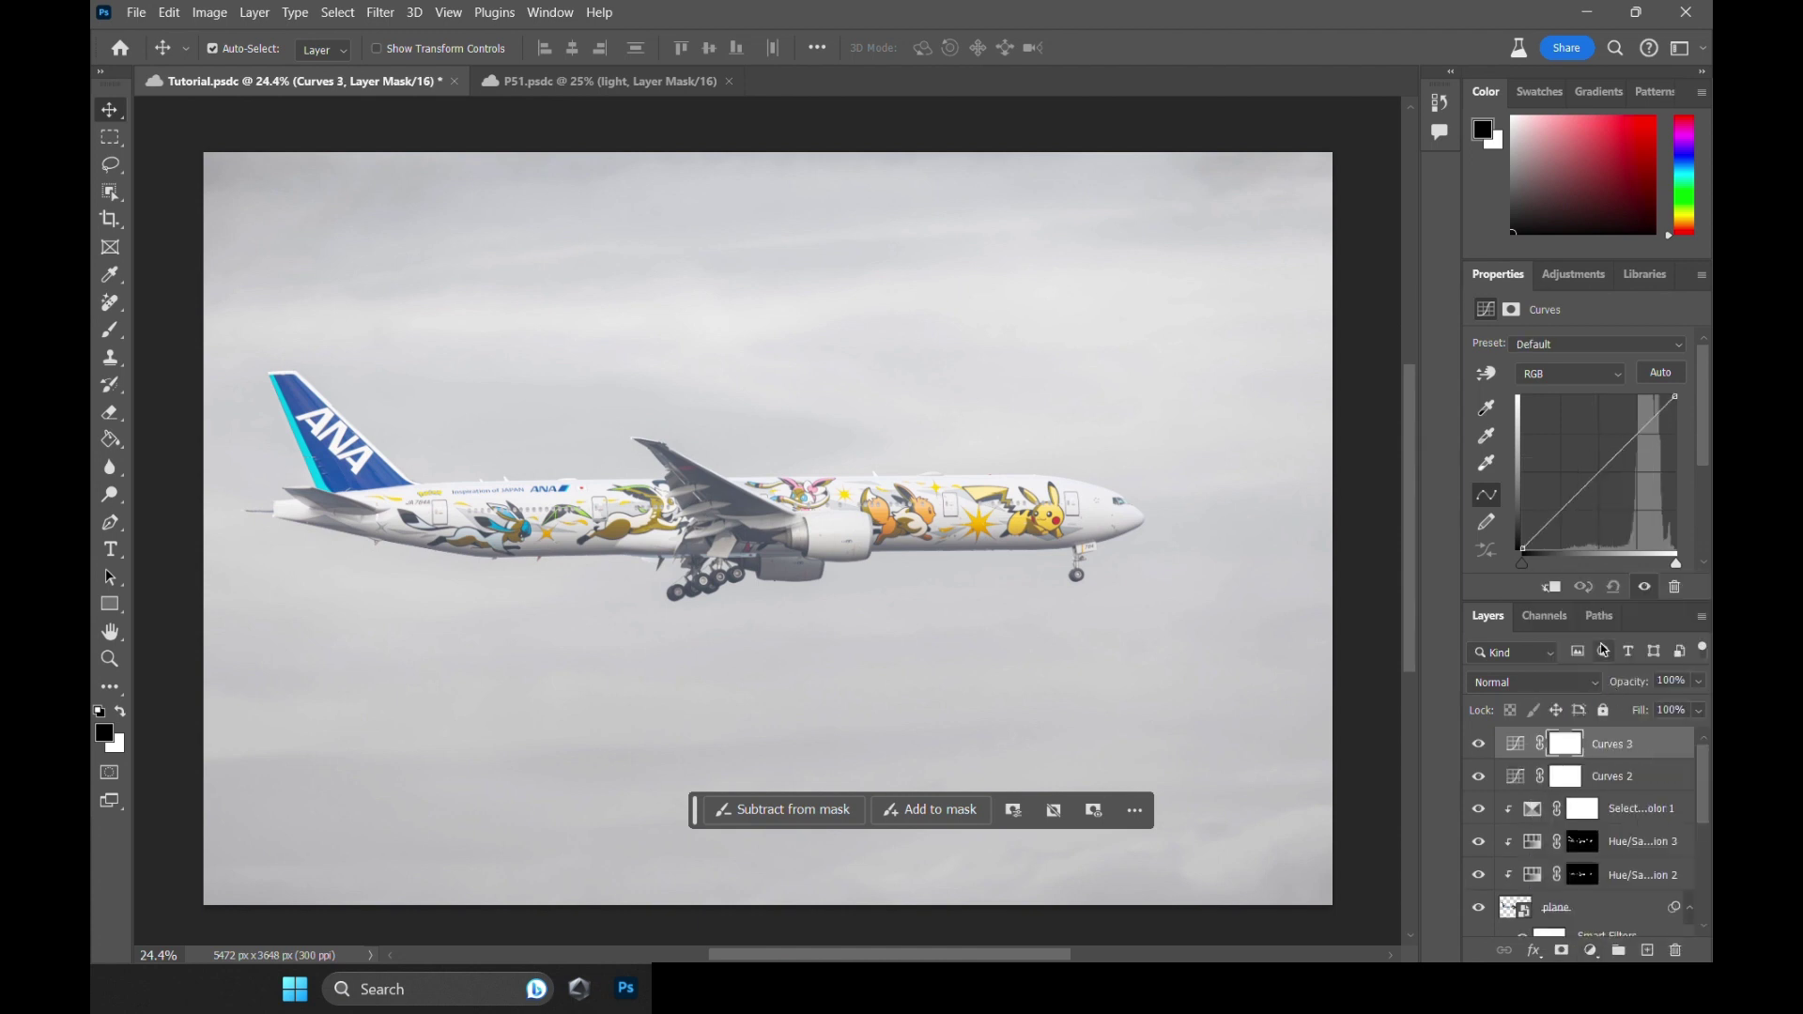
drag(1600, 471, 1600, 490)
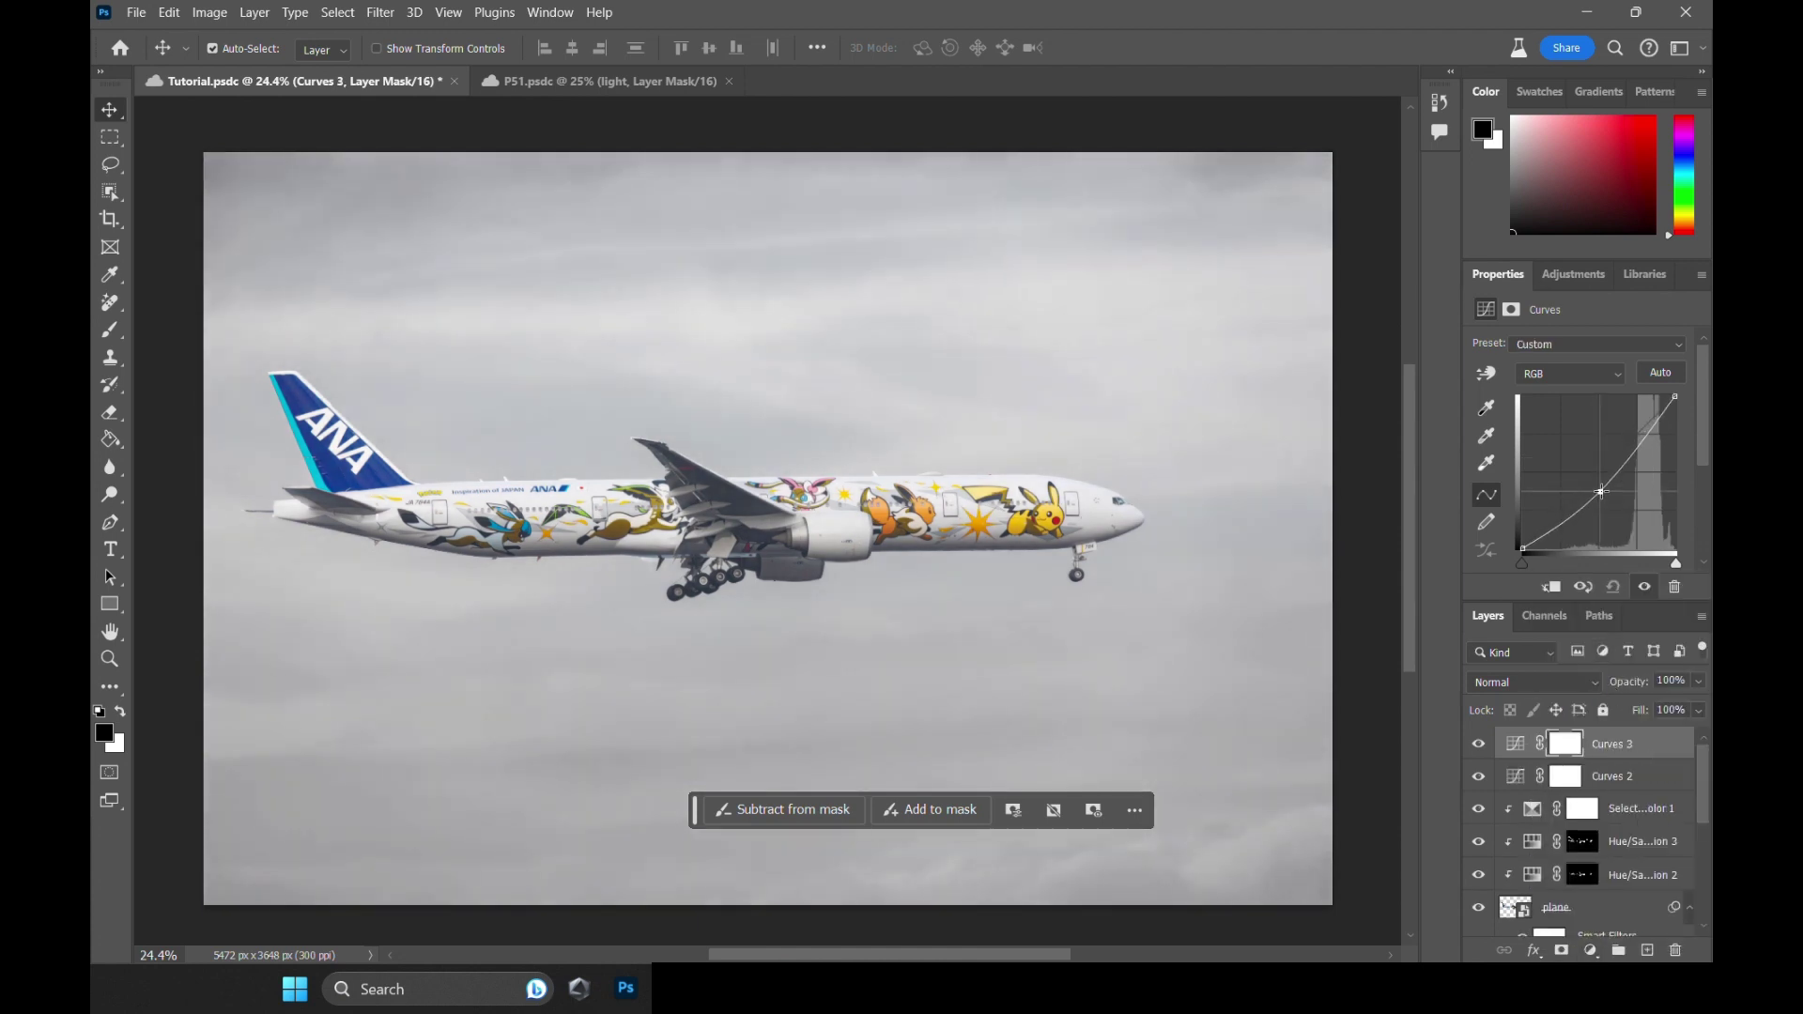
Clip both Curves layers to the plane and move the darkening Curves below the brightening one.
alt+click(1567, 751)
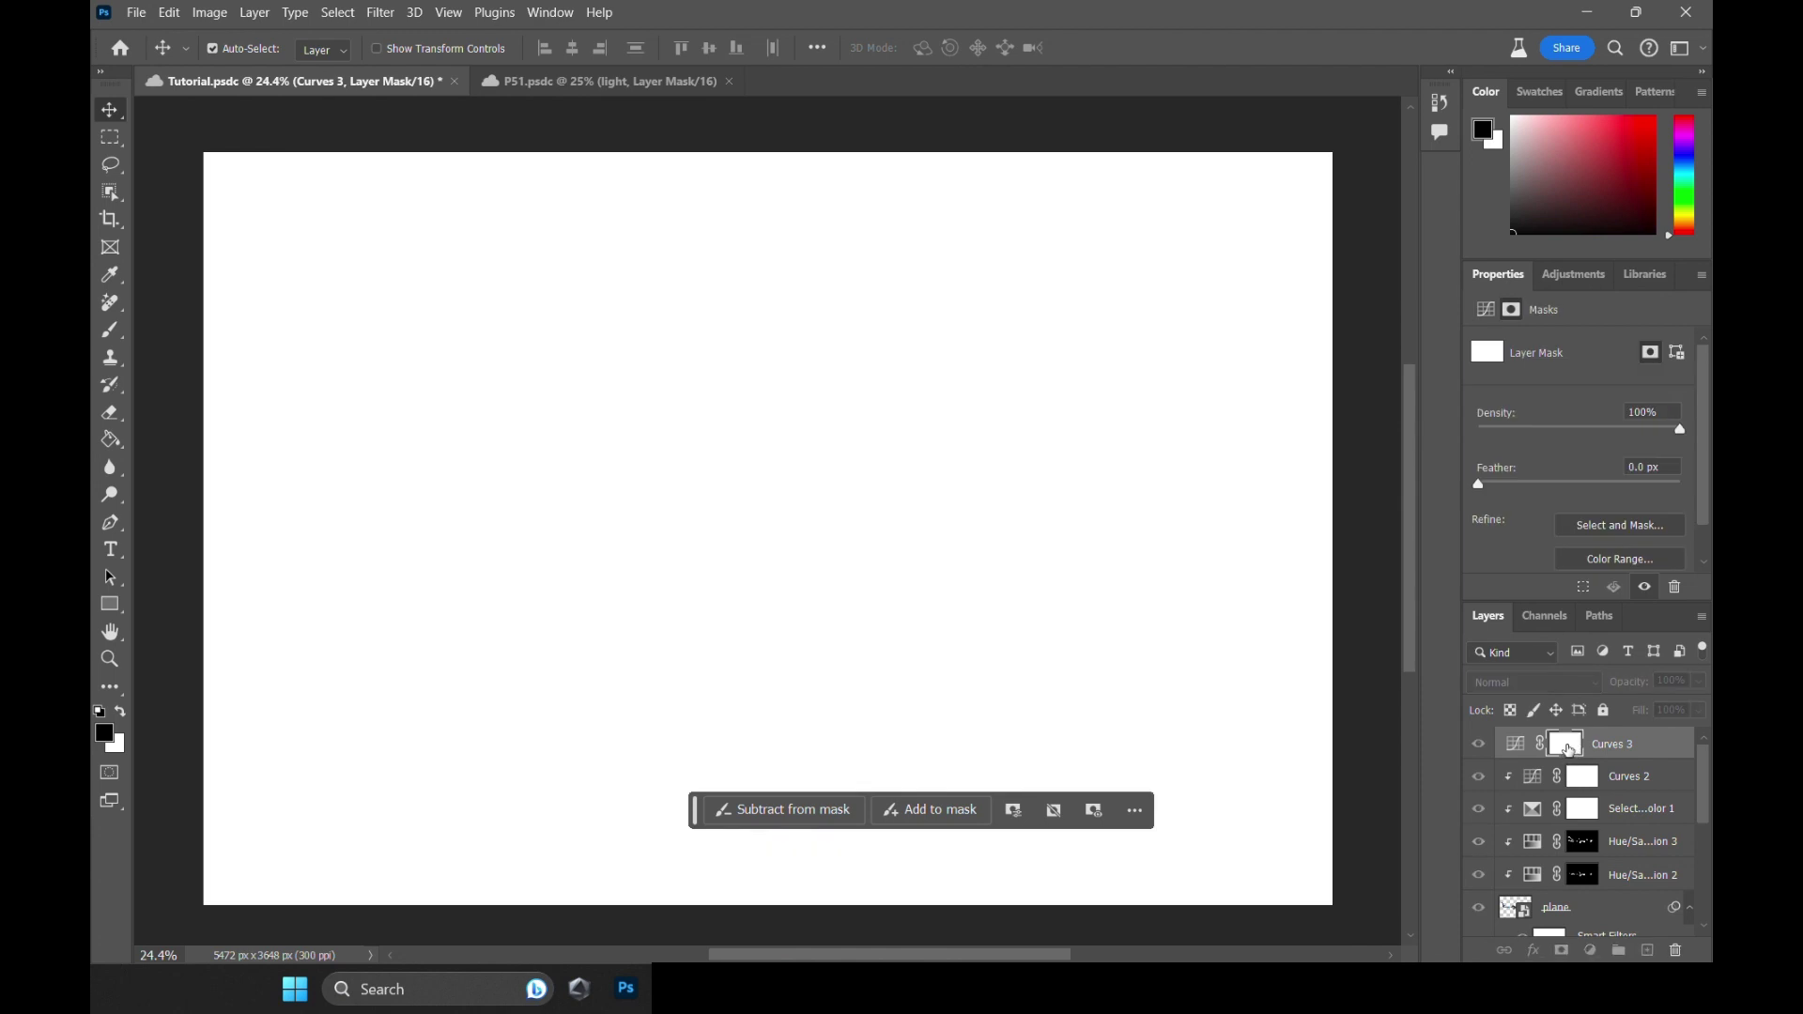
alt+click(1567, 749)
alt+click(1610, 759)
drag(1621, 752, 1624, 798)
Rename the darkening Curves layer "dark" and the brightening Curves layer "light".
double_click(1627, 778)
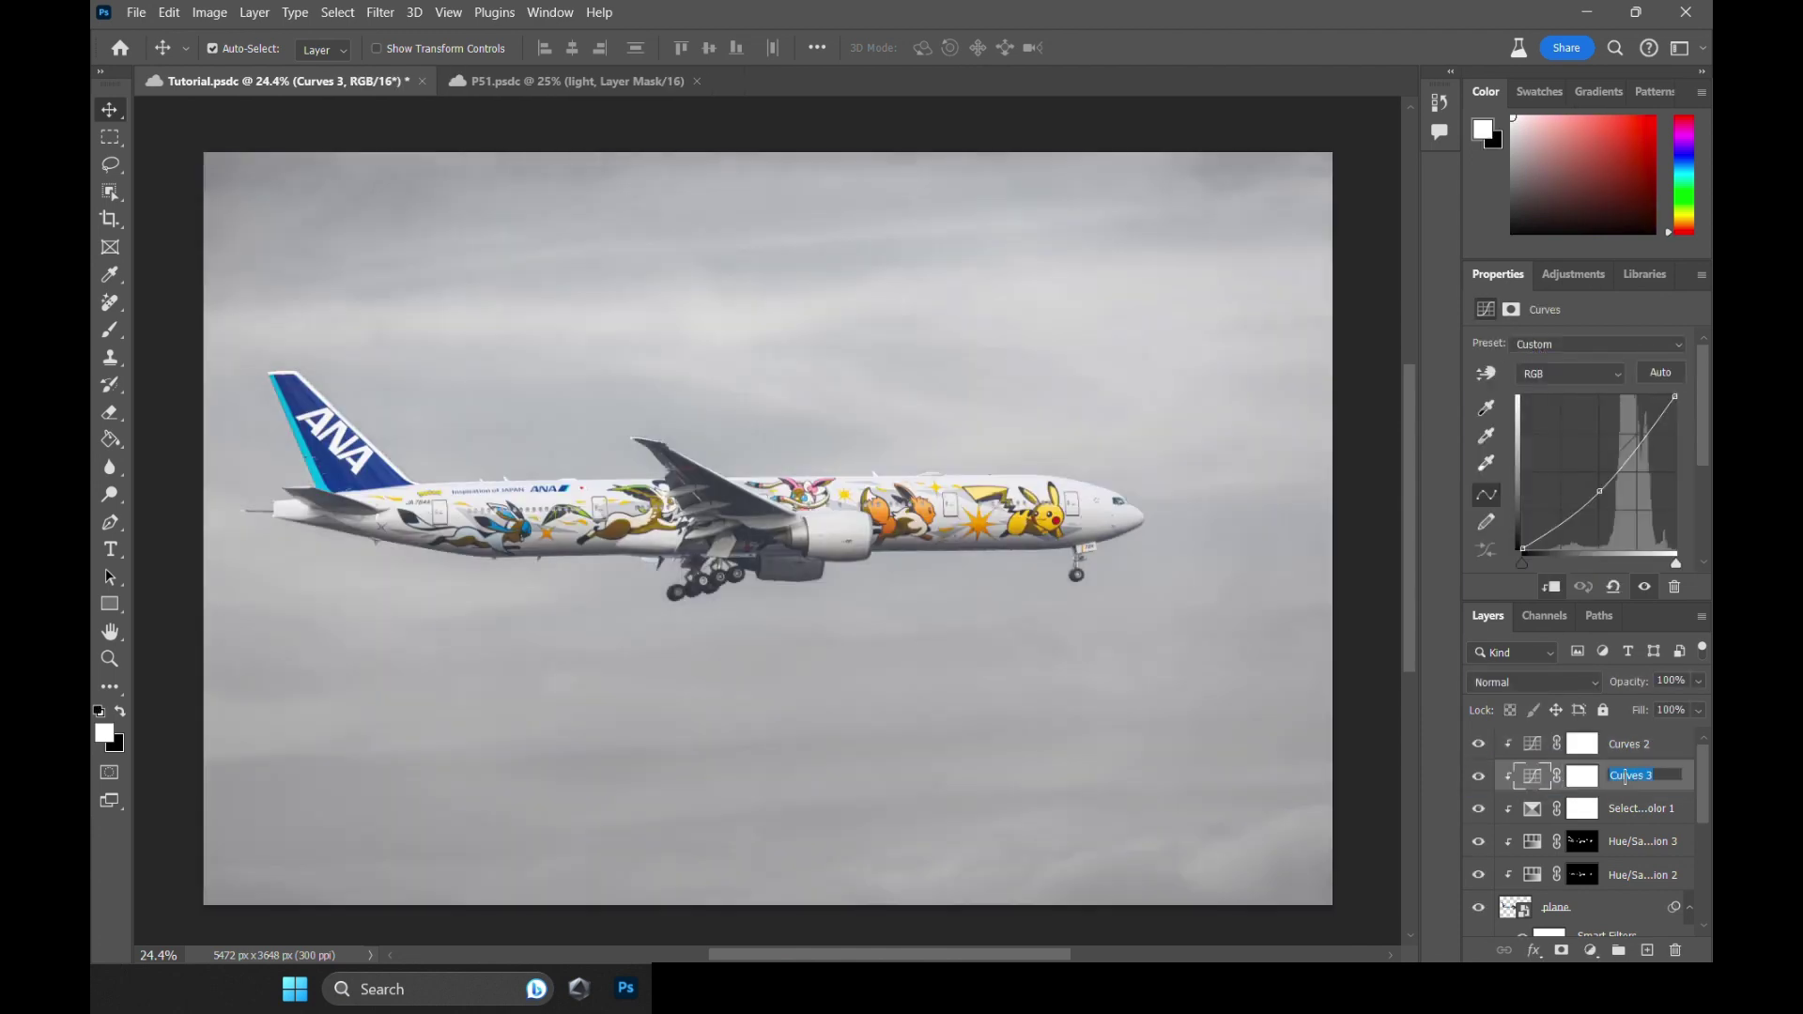
text(dark)
key(Return)
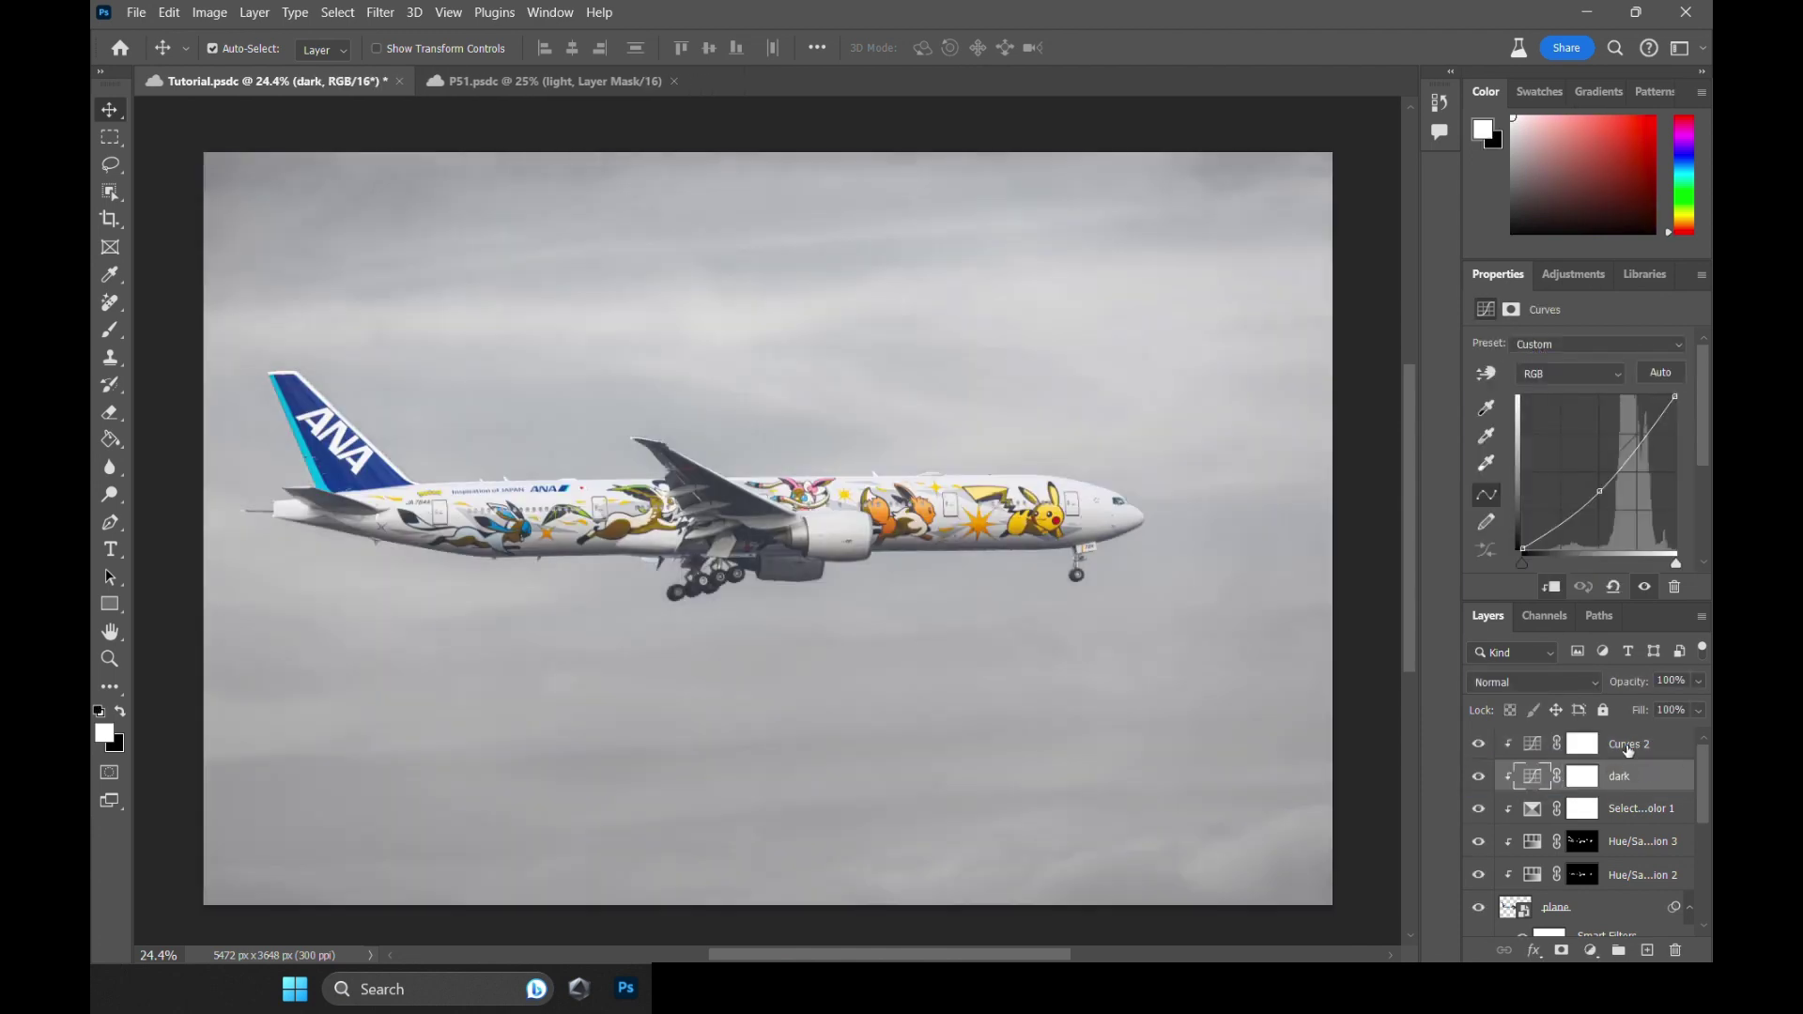
double_click(1628, 746)
key(Return)
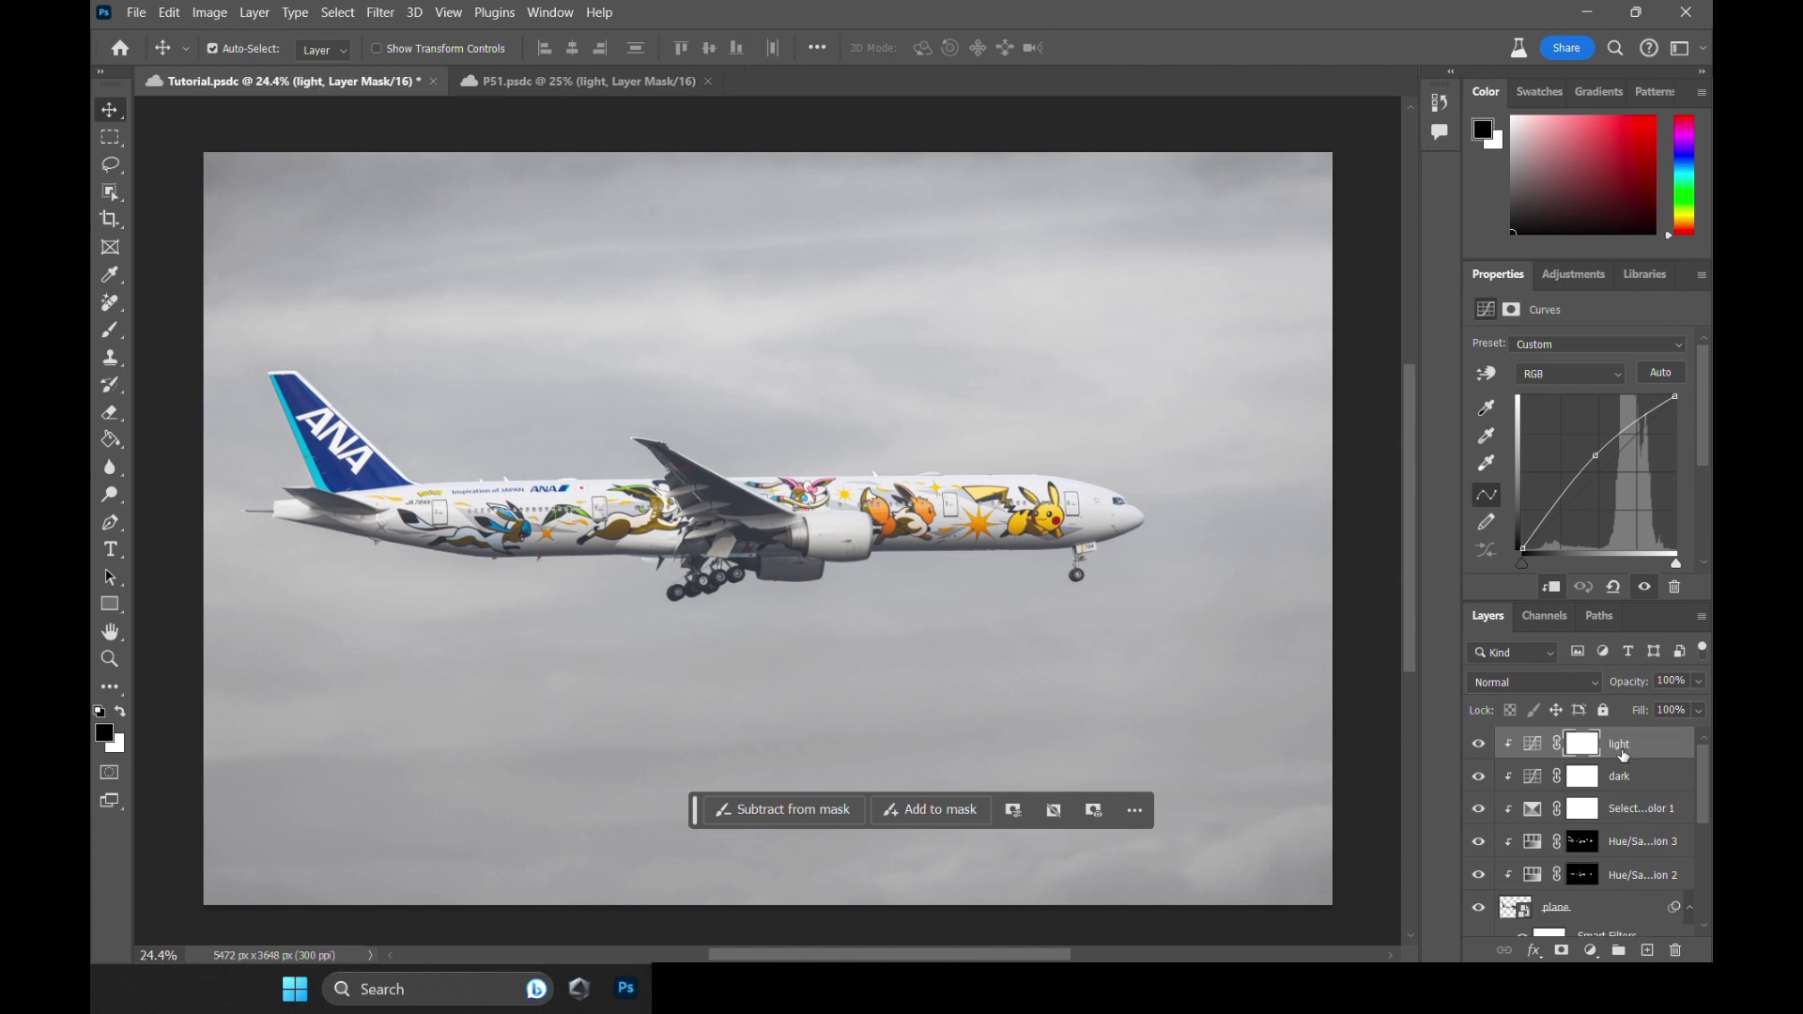
Invert the masks of the dark and light Curves layers to black.
click(1594, 773)
key(ctrl+i)
click(1586, 745)
key(ctrl+i)
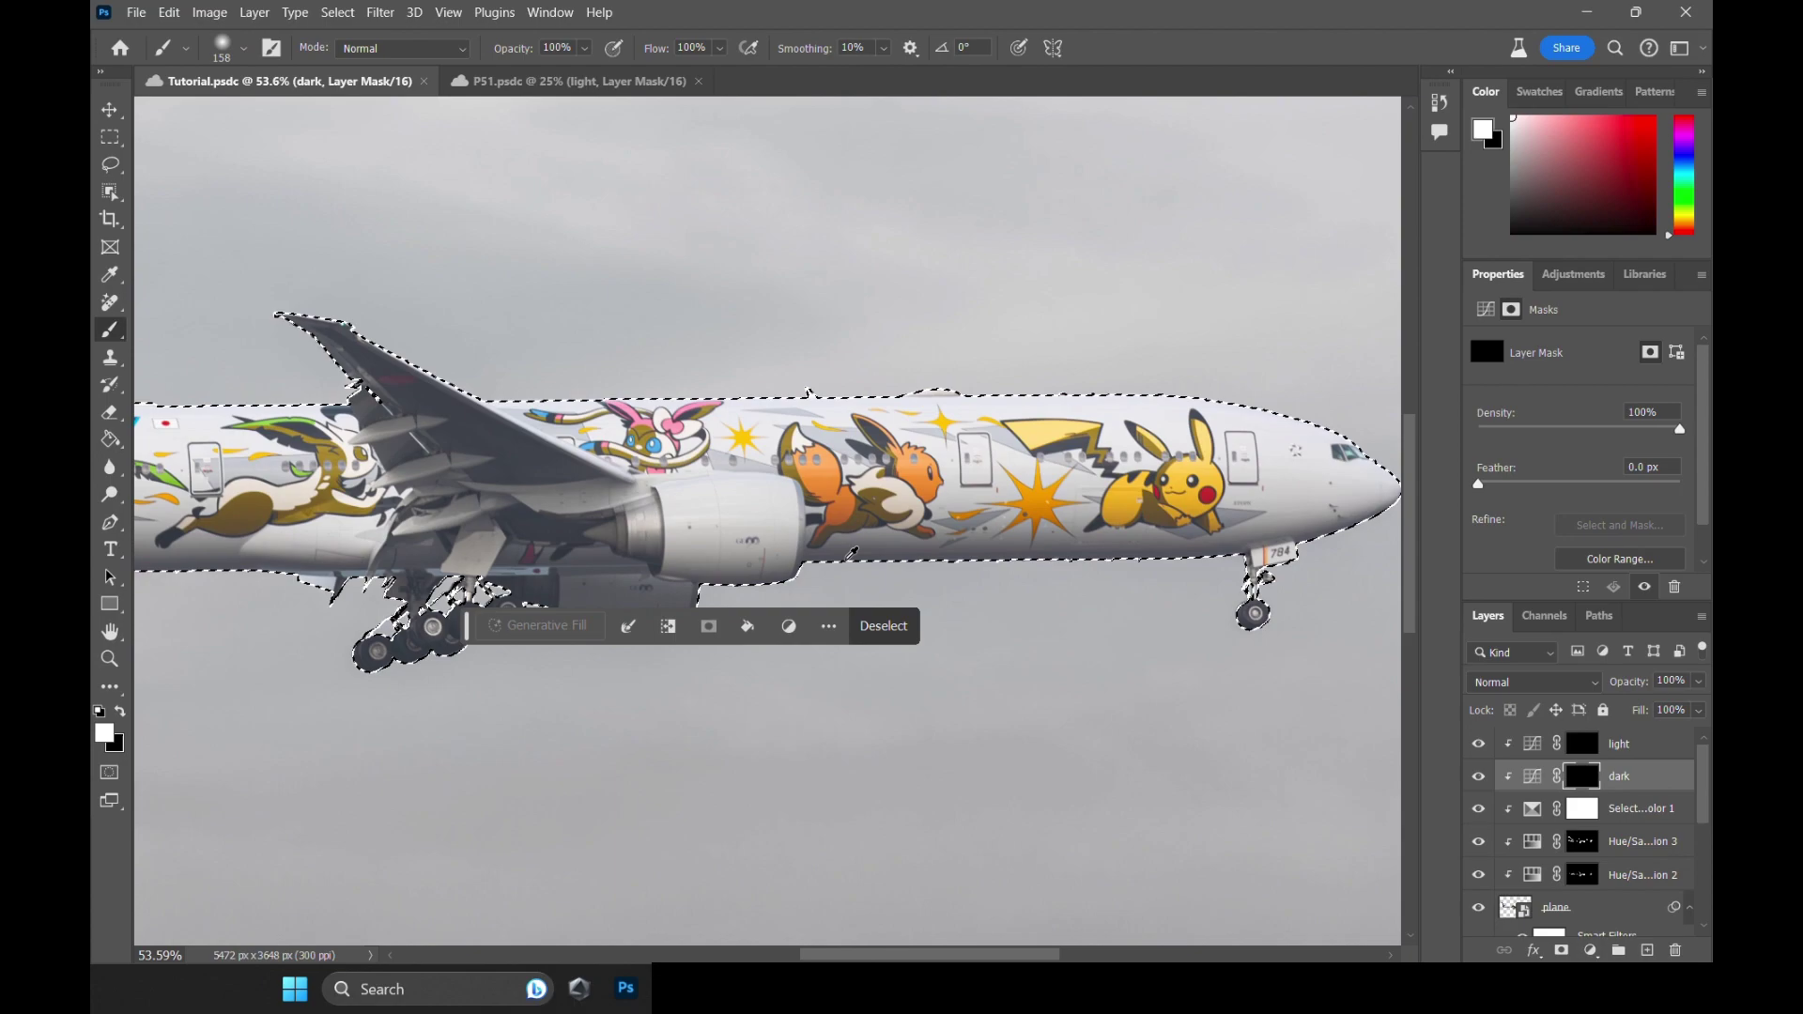
With the plane outline selected, paint white on the dark layer's mask over the main landing gear and surrounding belly shadows.
scroll(930, 526, up, 15)
drag(1116, 388, 1075, 283)
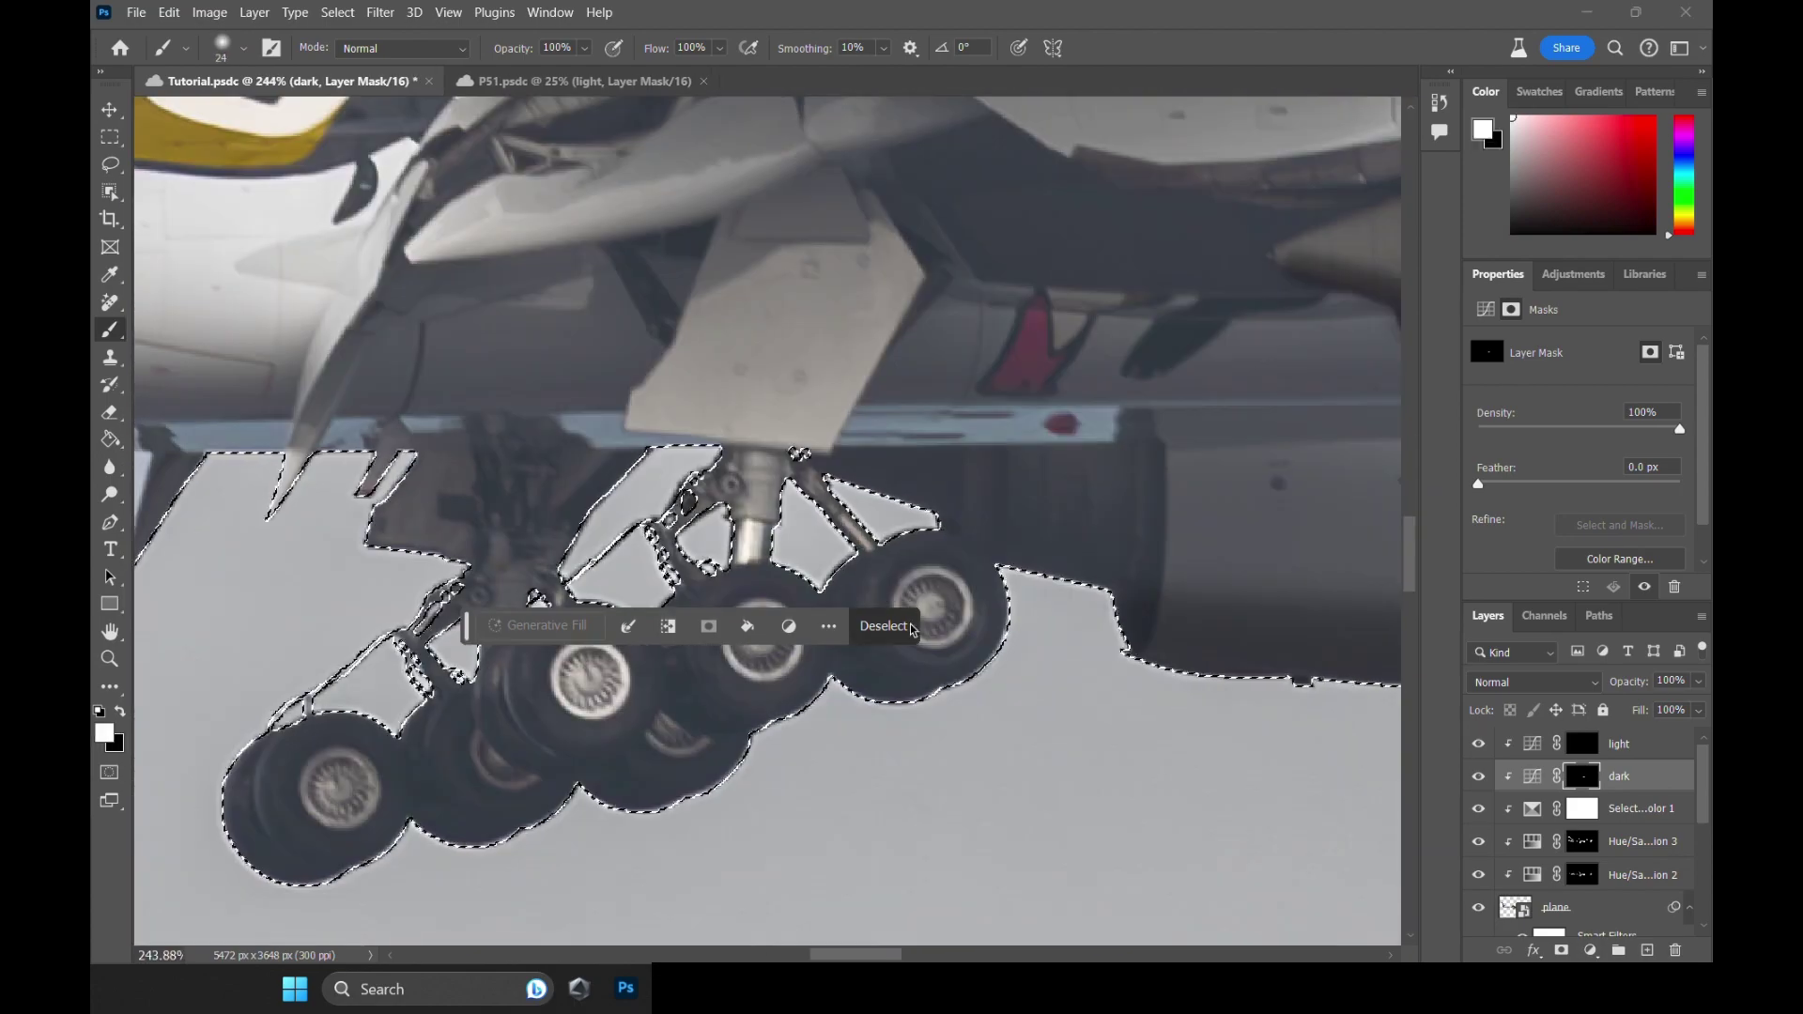
scroll(920, 446, up, 3)
scroll(830, 459, down, 5)
drag(700, 419, 1087, 438)
scroll(797, 419, up, 4)
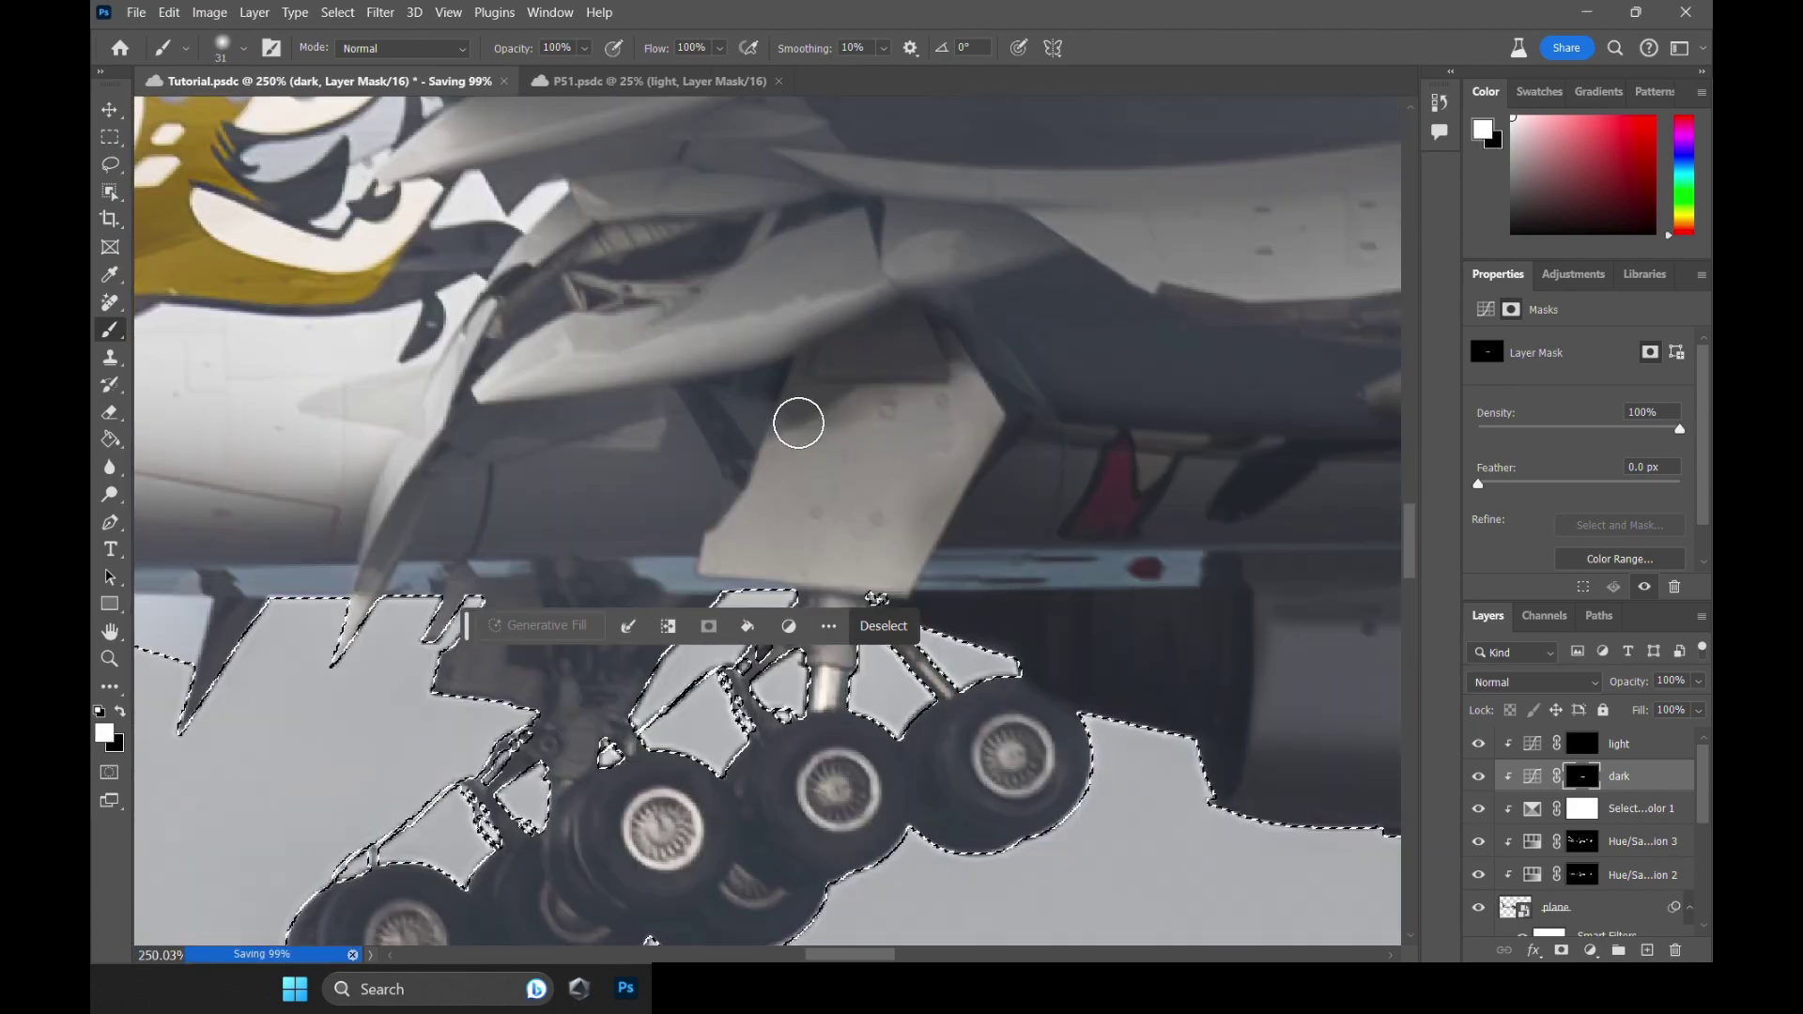
drag(798, 419, 966, 153)
scroll(1102, 527, down, 5)
scroll(817, 636, up, 4)
scroll(901, 630, down, 3)
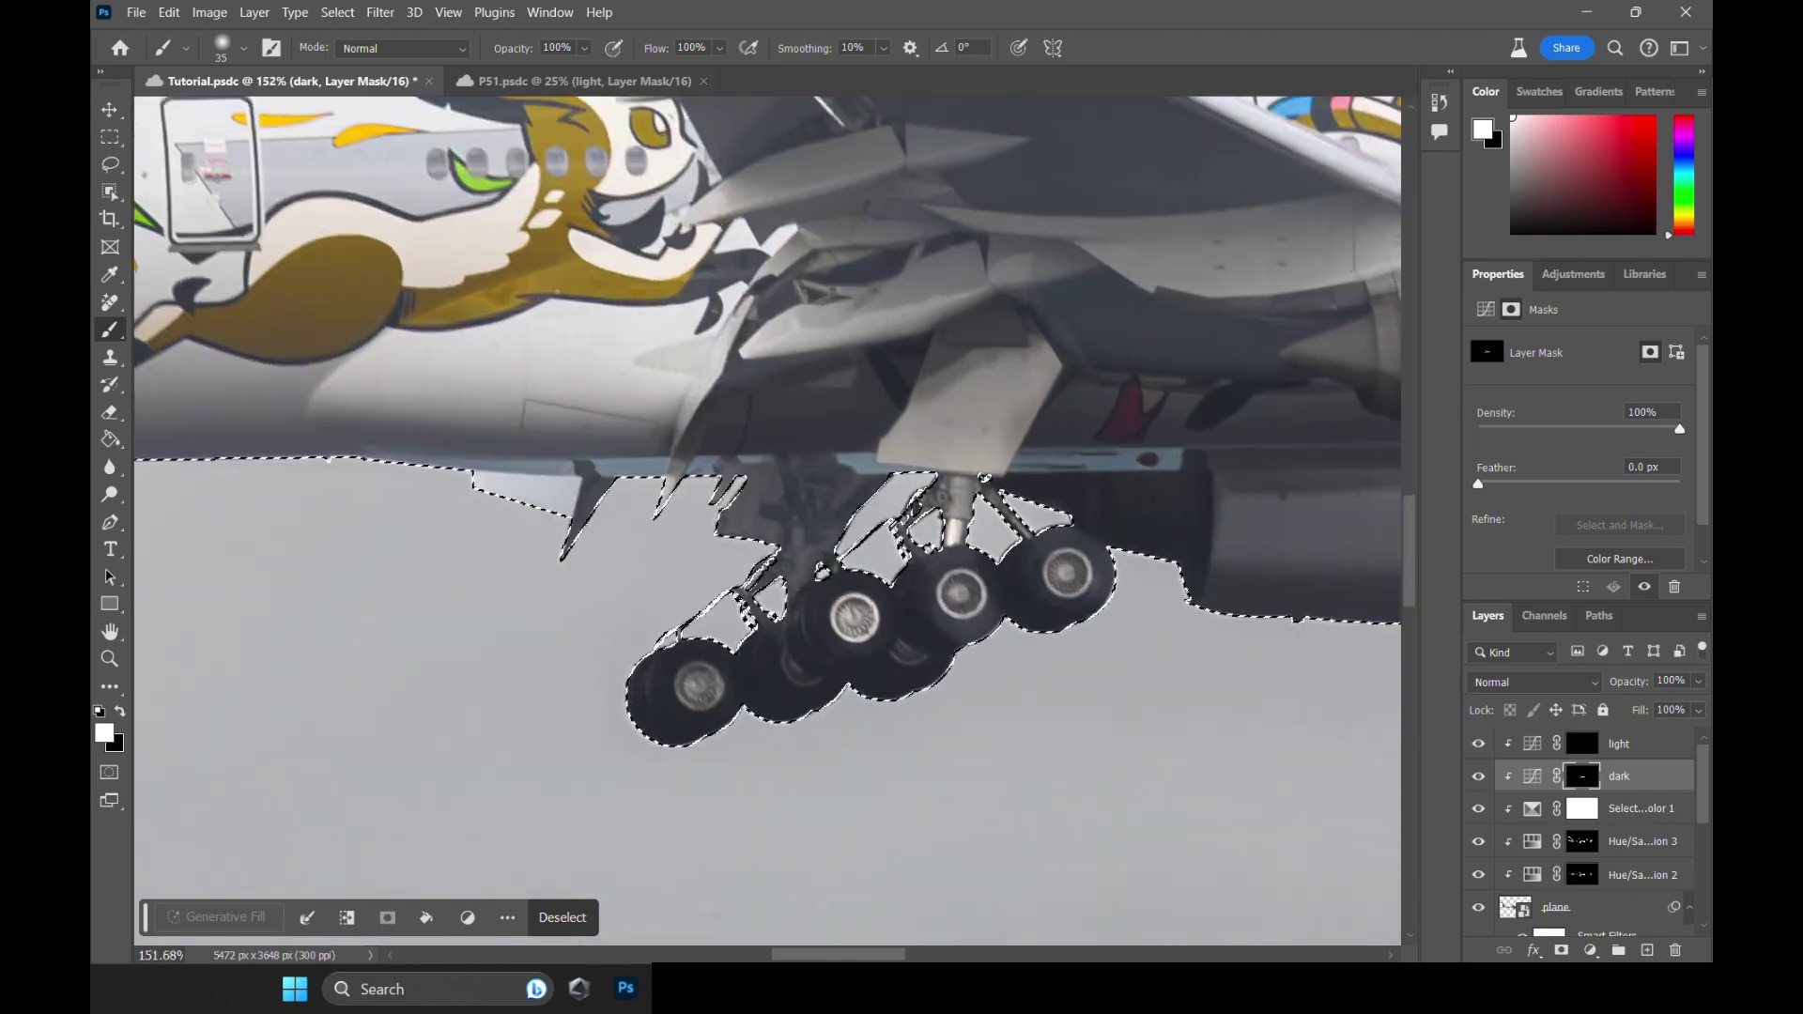
Paint white on the dark layer's mask over the shadowed wing underside and flaps.
scroll(845, 611, up, 6)
scroll(845, 563, down, 12)
drag(431, 513, 183, 491)
scroll(741, 354, up, 4)
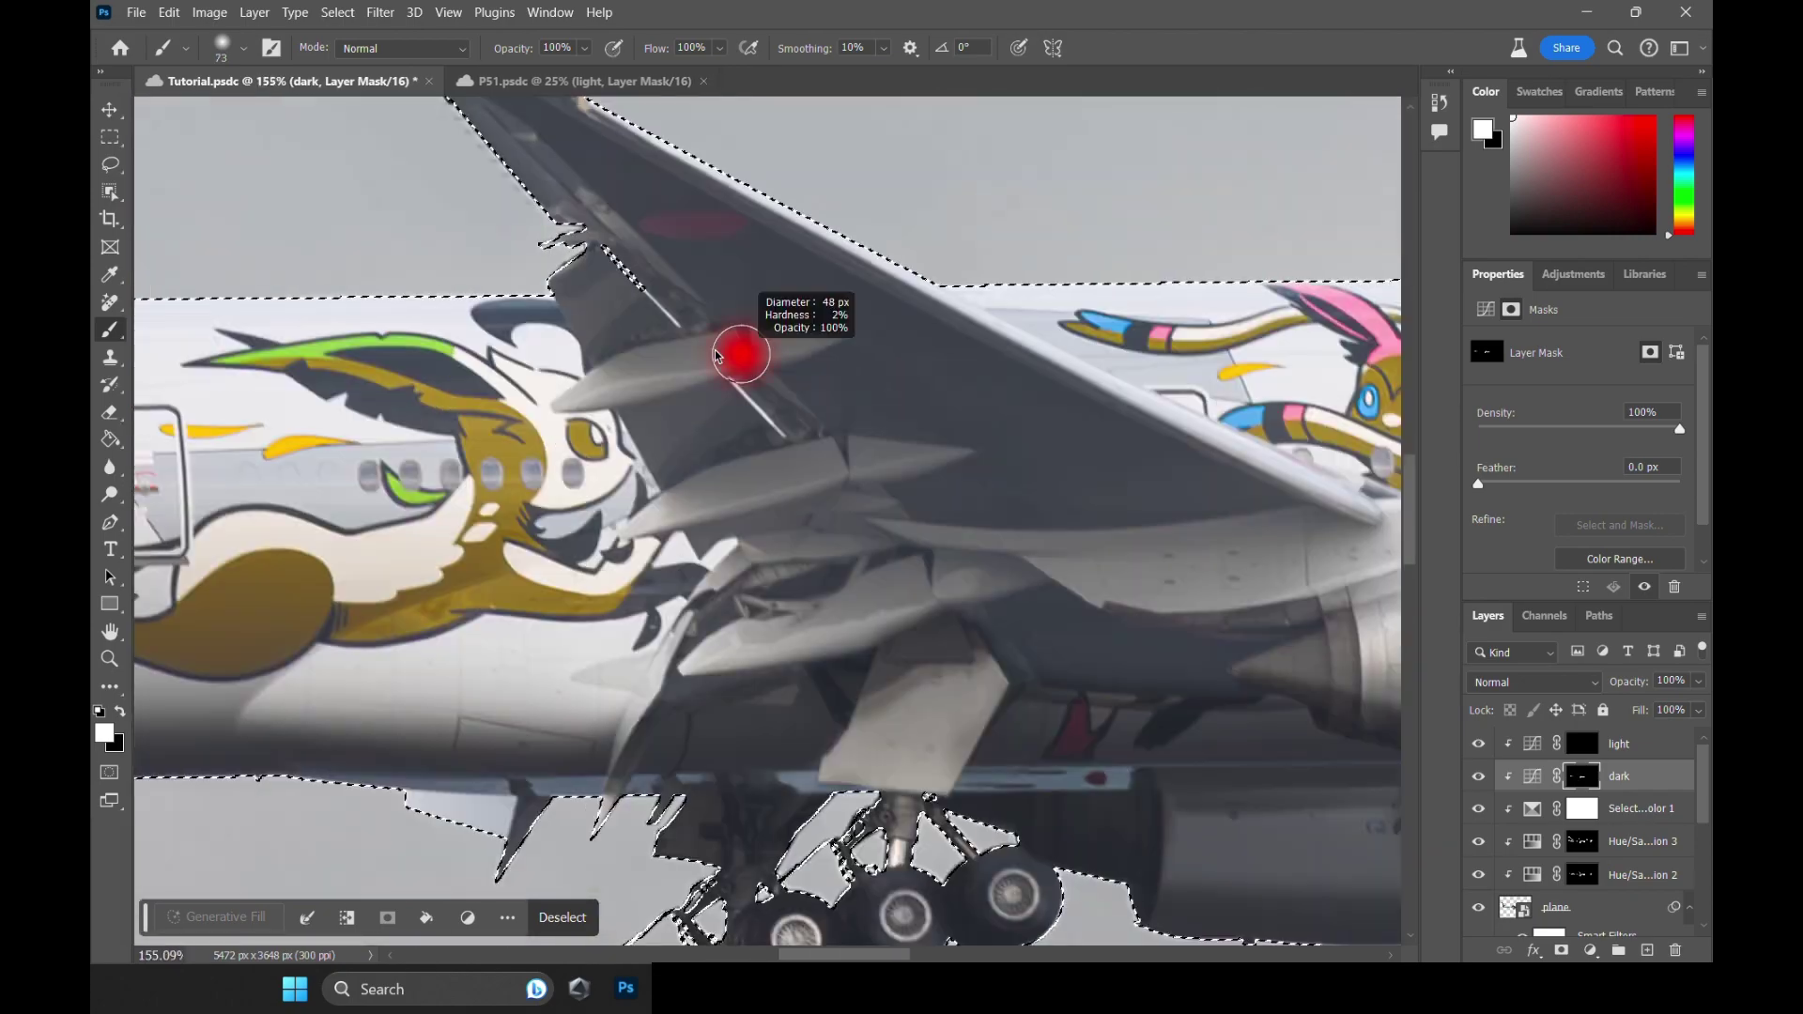
scroll(854, 664, up, 4)
mouse_move(853, 664)
mouse_down()
mouse_move(267, 555)
mouse_move(471, 588)
mouse_up()
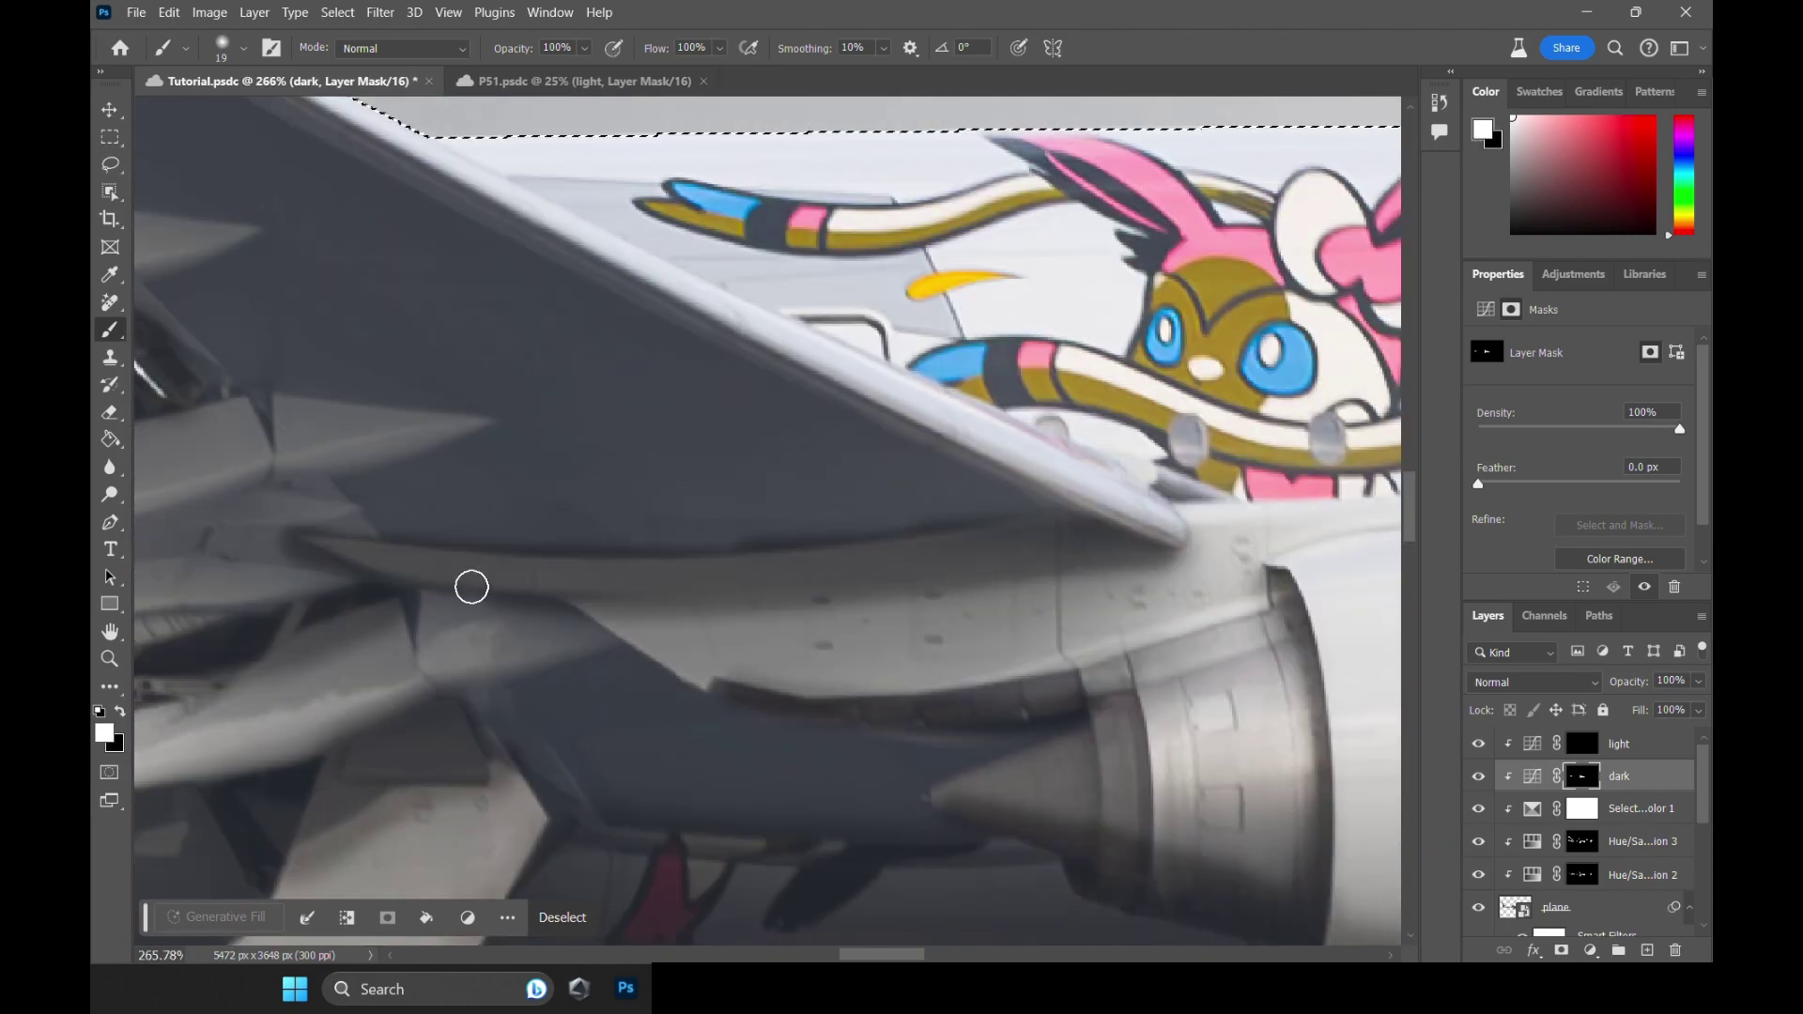
Paint white on the dark layer's mask over the shadows beneath the wing root and behind the engine exhaust.
scroll(471, 588, down, 8)
drag(1221, 695, 668, 700)
scroll(667, 700, up, 4)
scroll(1221, 624, down, 10)
scroll(375, 601, up, 10)
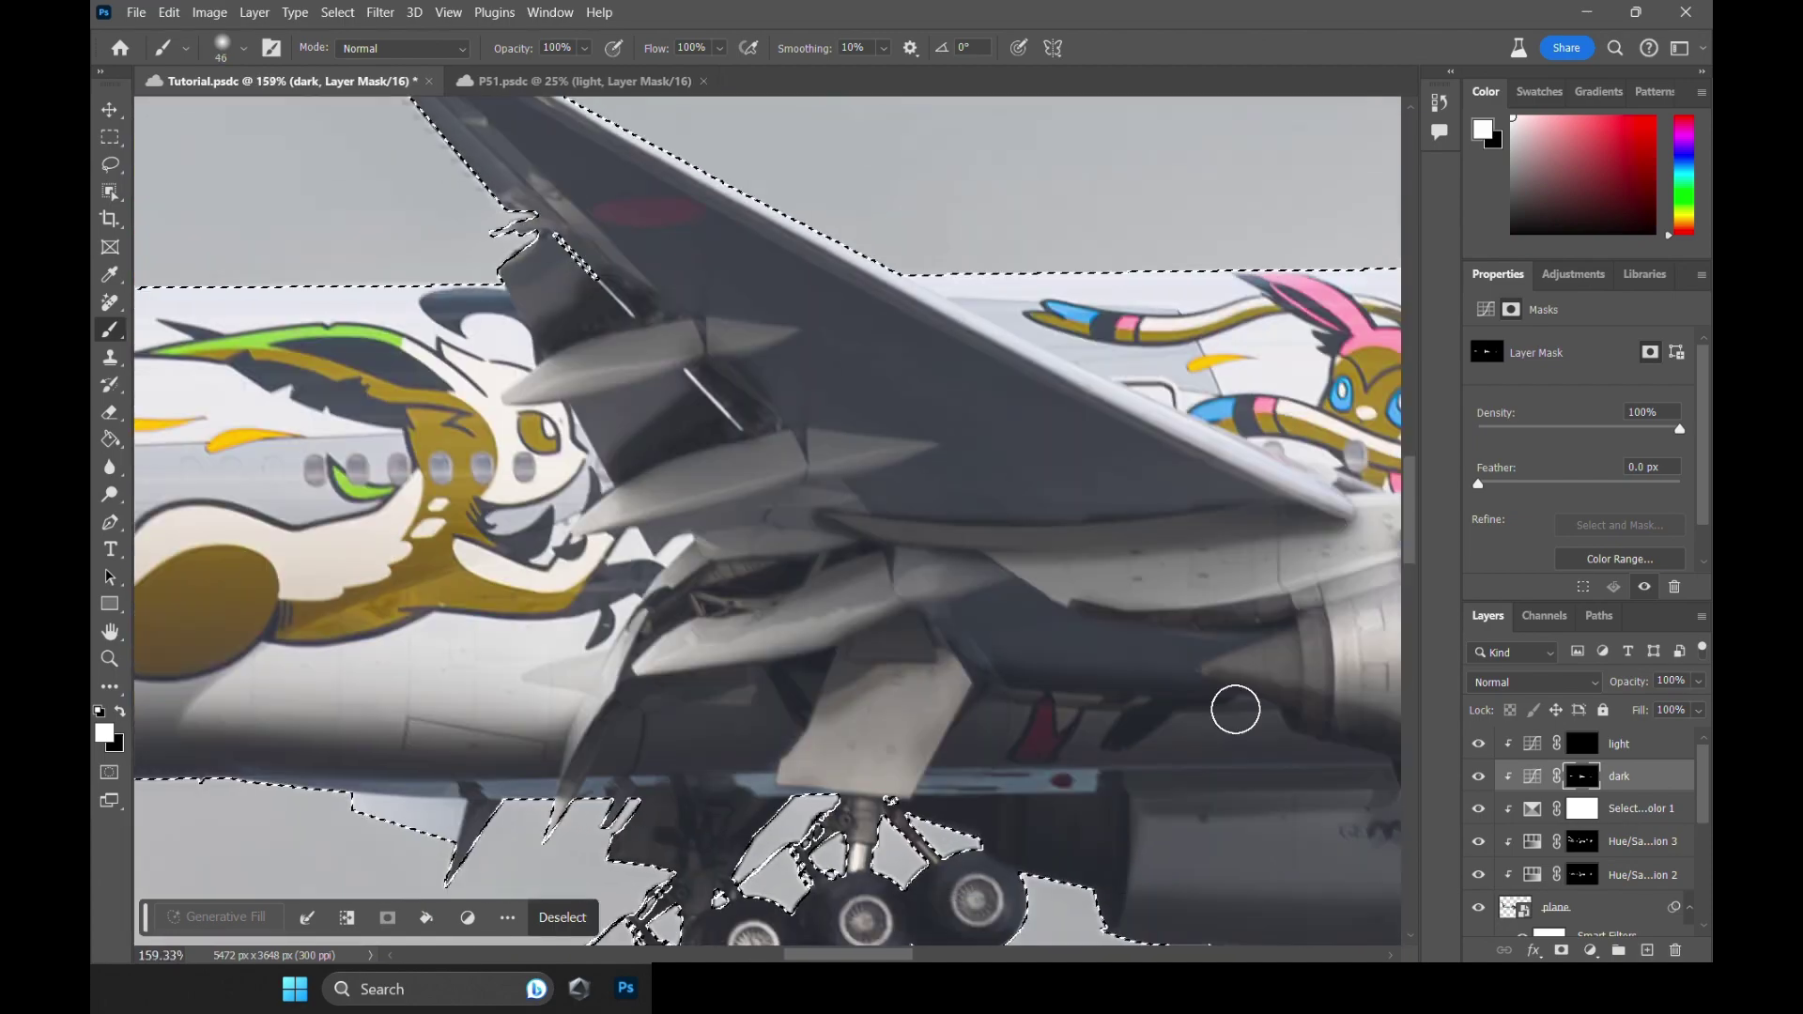
scroll(1236, 708, down, 8)
scroll(366, 636, up, 8)
Darken the shadows around the wing's flap fairings on the dark layer's mask with a smaller brush.
drag(366, 635, 667, 632)
scroll(736, 515, down, 8)
scroll(835, 596, up, 6)
scroll(838, 595, up, 3)
key(bracketleft)
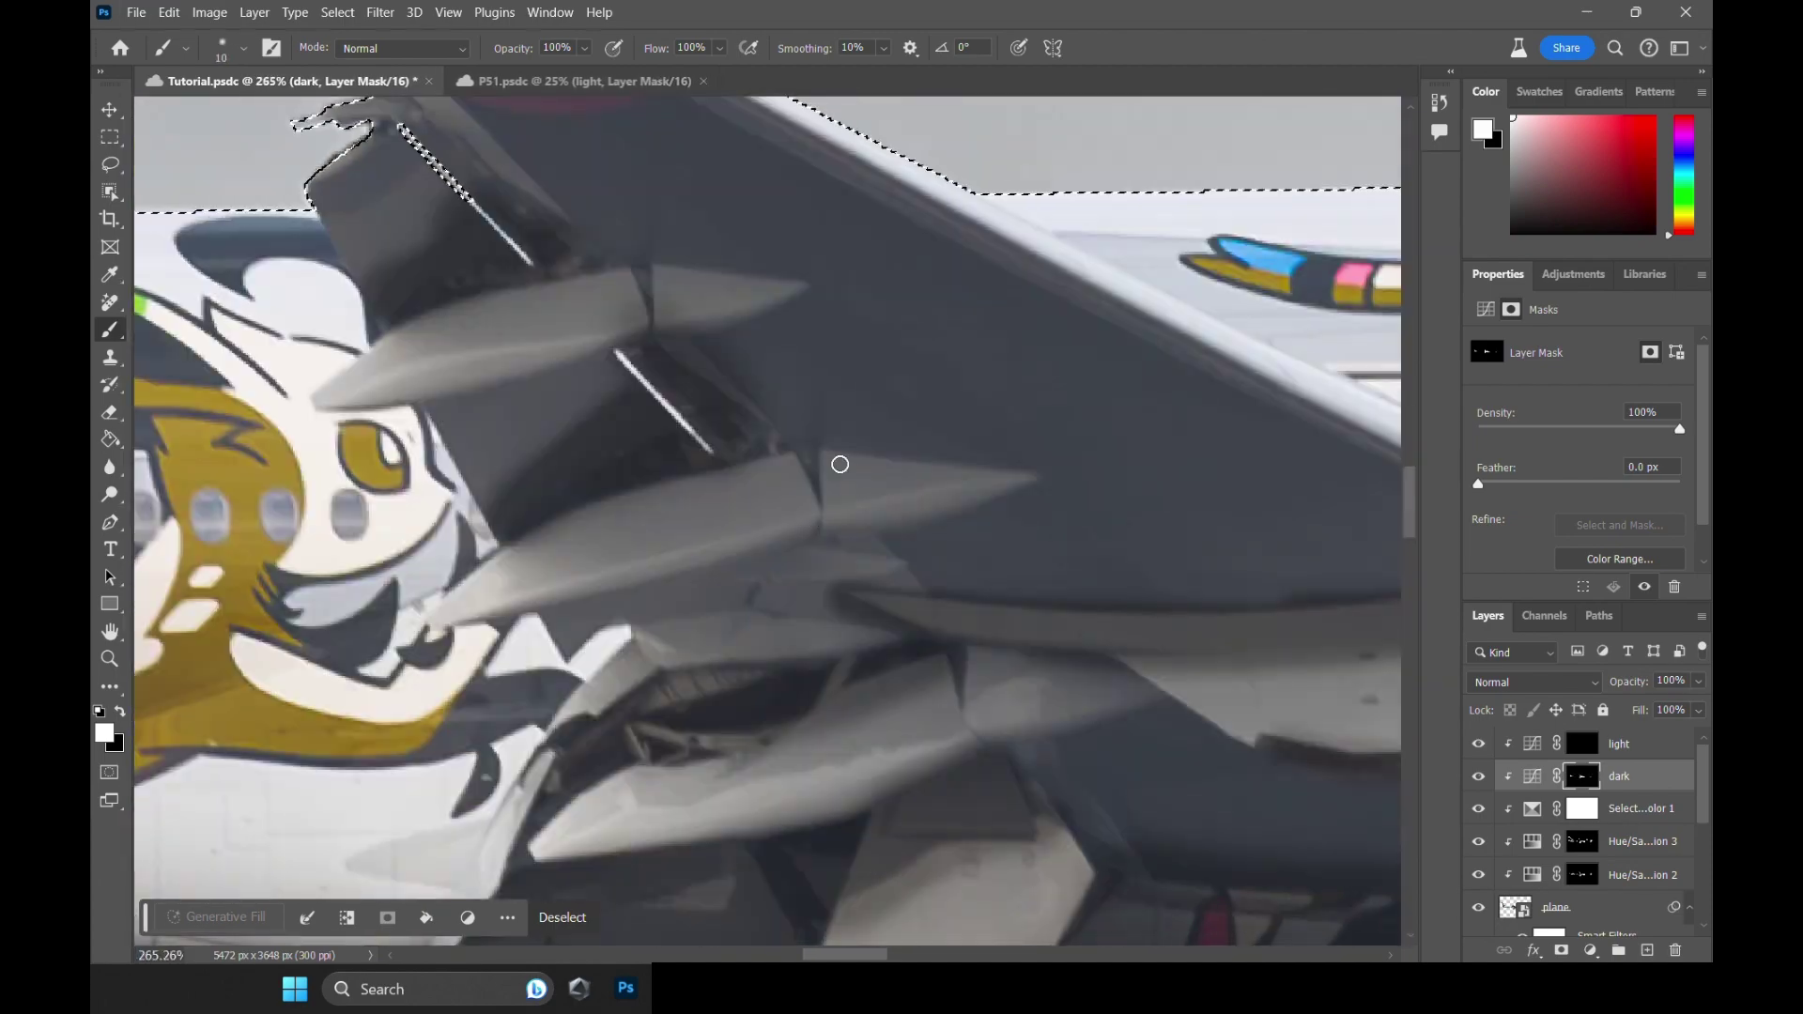
key(bracketright)
scroll(1142, 635, up, 1)
scroll(720, 419, up, 3)
scroll(720, 419, down, 5)
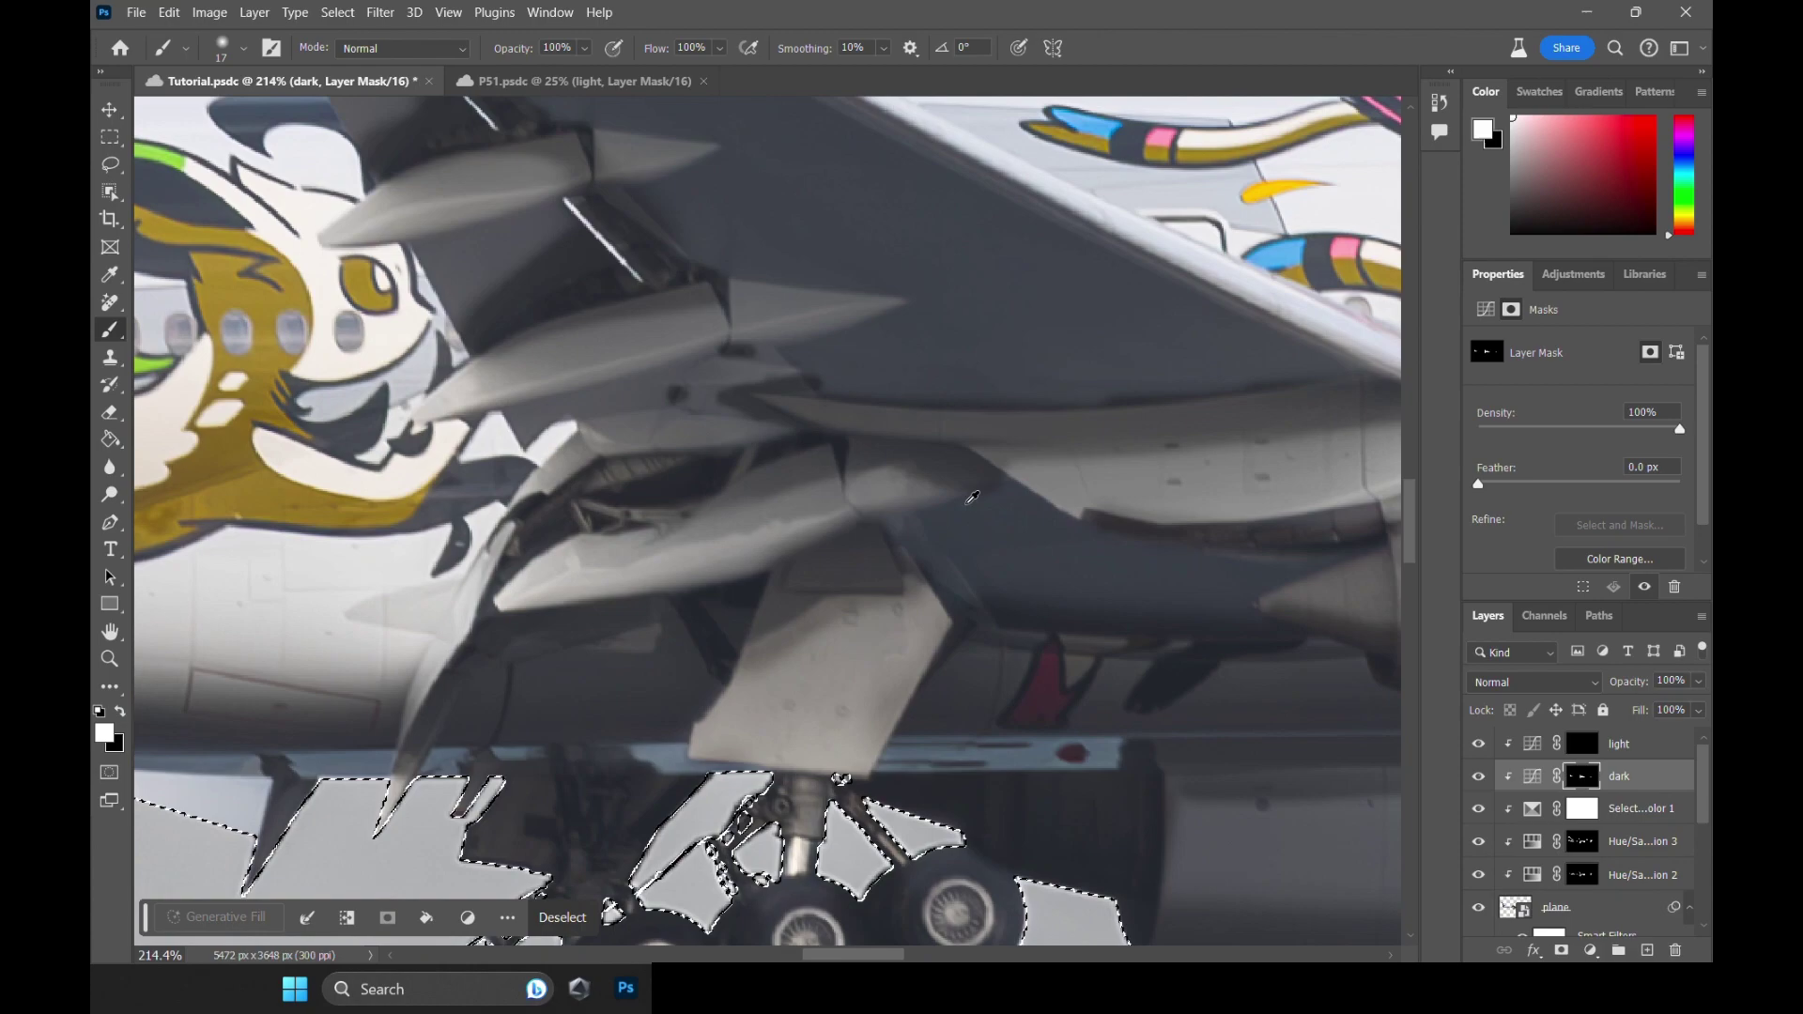
scroll(1092, 674, up, 2)
scroll(1092, 674, down, 5)
Paint thin white highlights on the light layer's mask along the engine pylon edge and exhaust.
click(1582, 744)
scroll(579, 628, up, 3)
alt+right_click(579, 628)
drag(869, 587, 1167, 491)
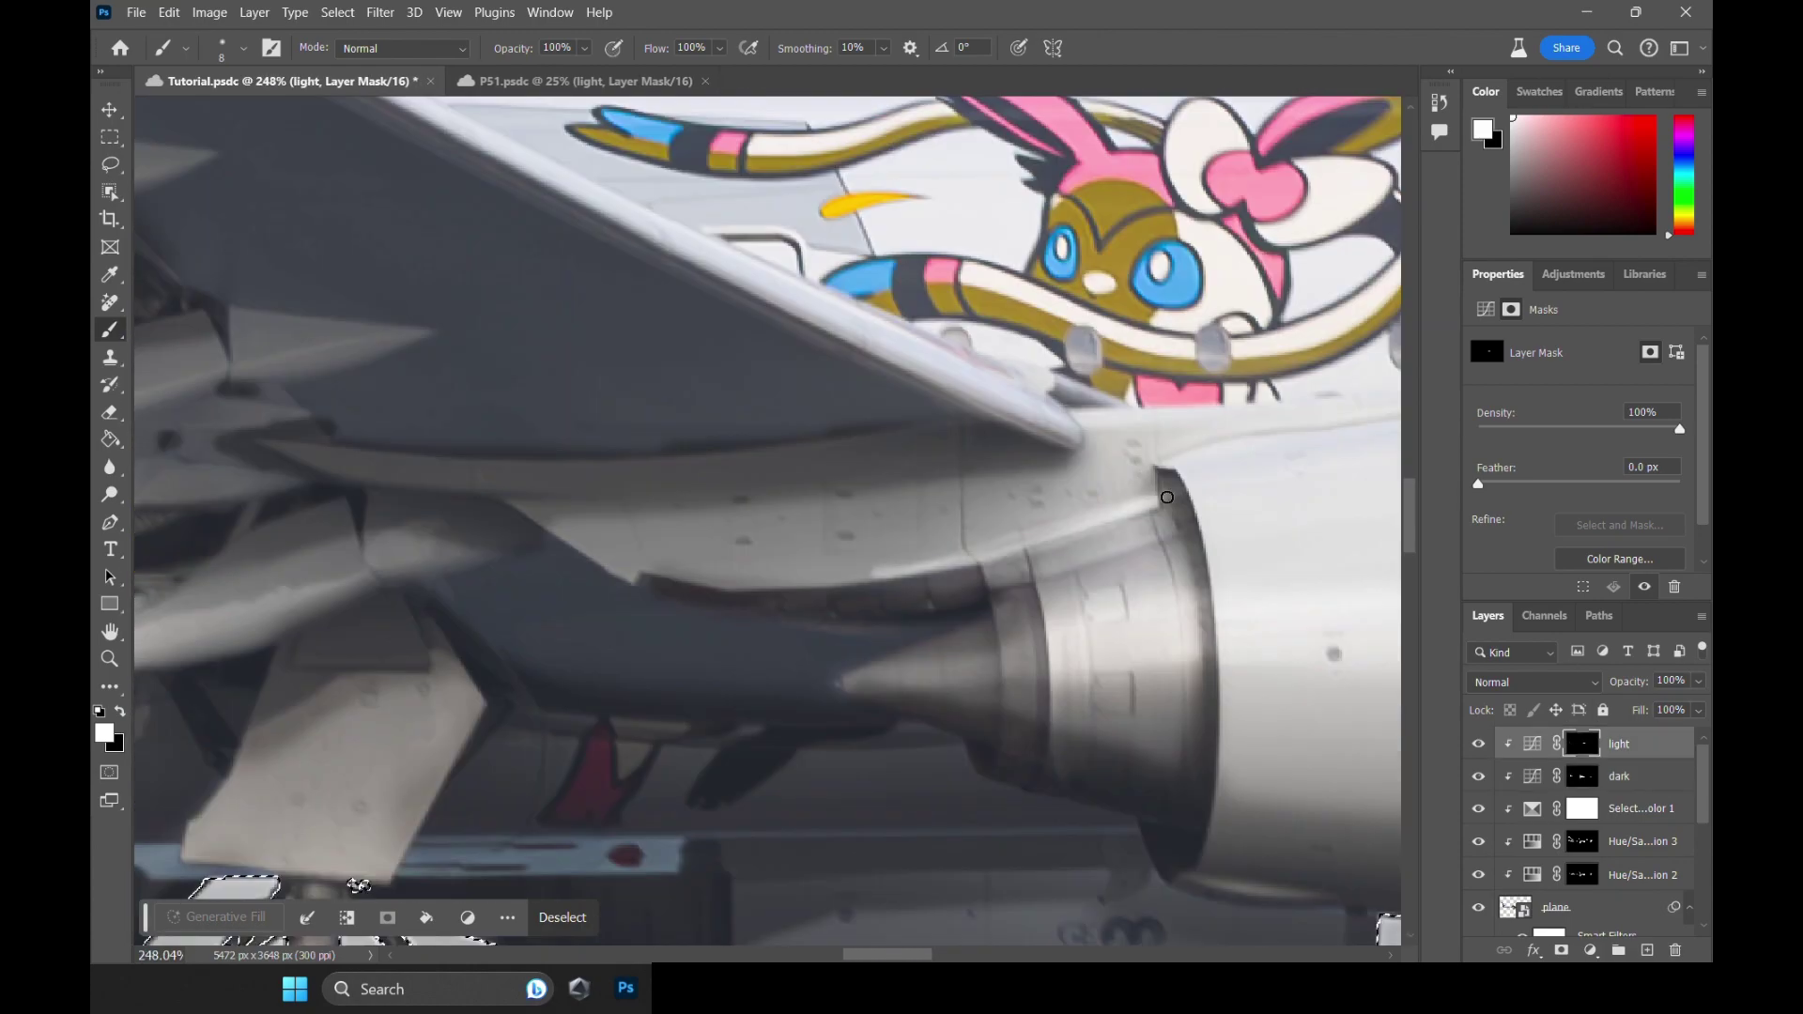
scroll(1168, 491, down, 5)
scroll(1152, 375, up, 6)
scroll(1151, 374, down, 3)
scroll(692, 636, up, 2)
scroll(692, 635, down, 5)
scroll(881, 696, up, 4)
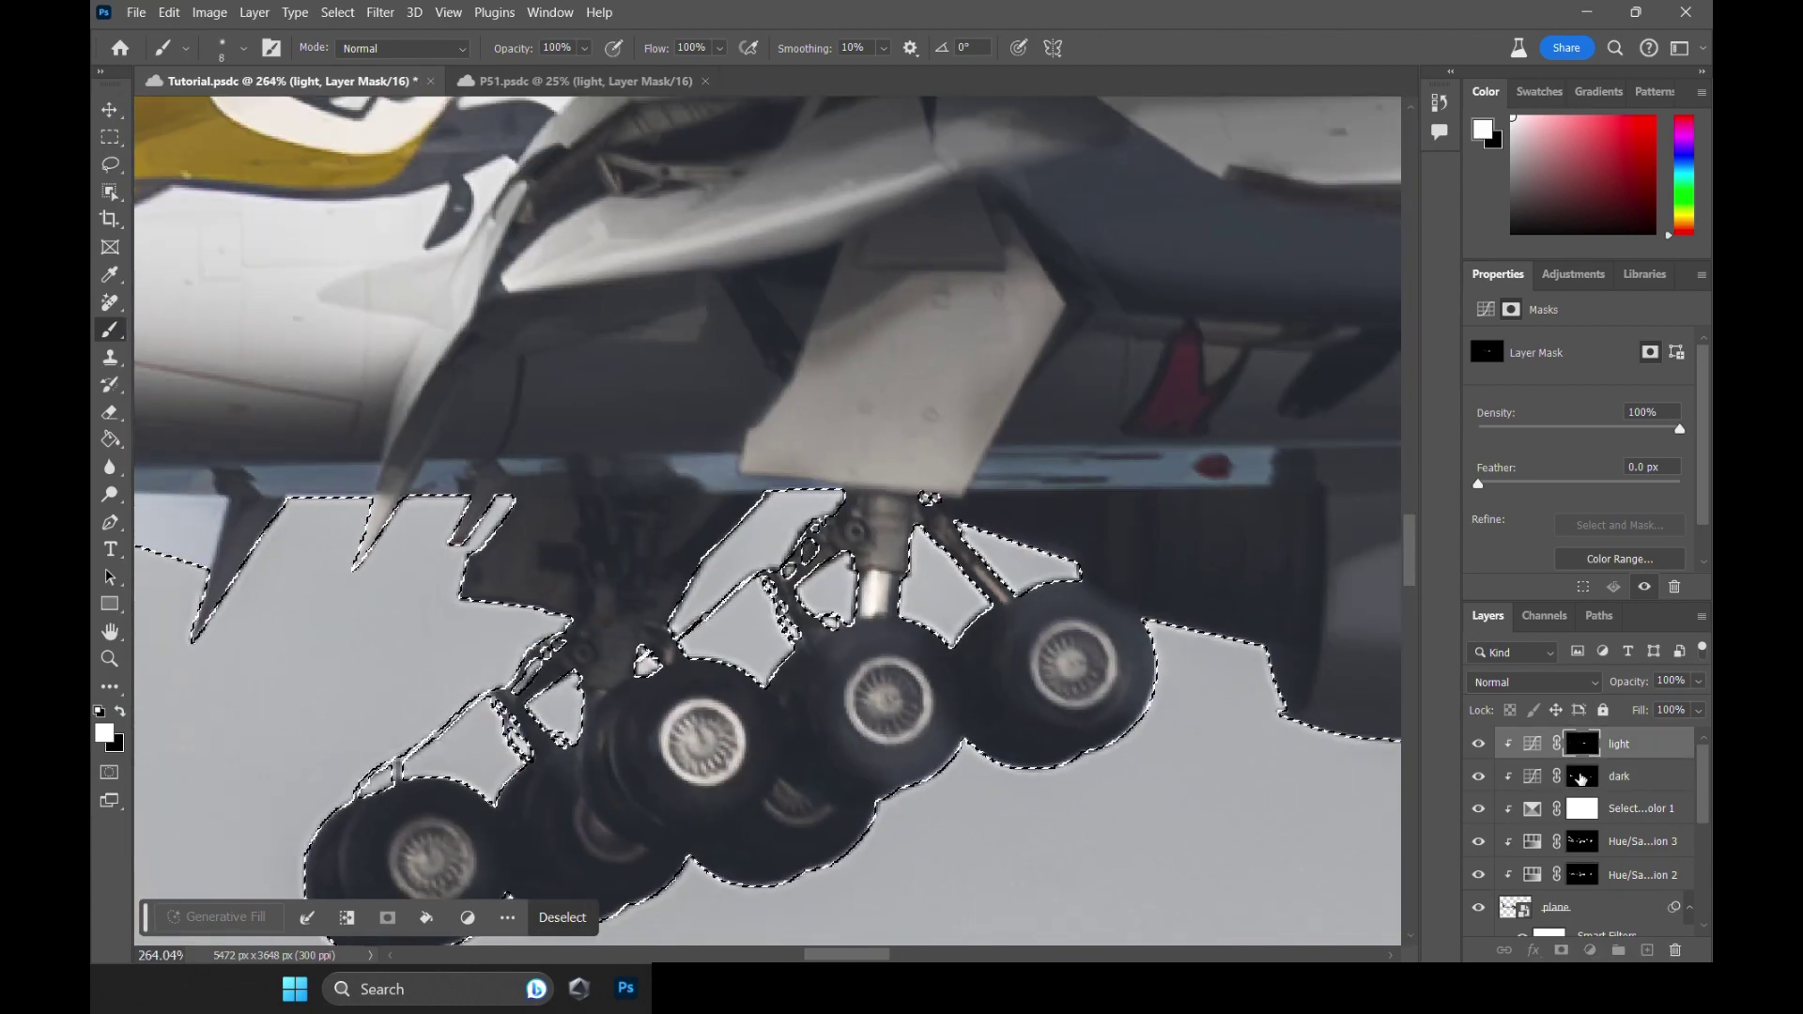
Paint more white on the dark layer's mask around the main landing gear wheels.
click(1582, 777)
scroll(878, 700, up, 3)
alt+right_click(1102, 672)
scroll(1102, 671, down, 5)
Paint white on the light layer's mask along the belly stripe and the lower edge of the fuselage.
click(1583, 743)
scroll(901, 635, up, 4)
scroll(901, 636, down, 4)
scroll(990, 611, up, 3)
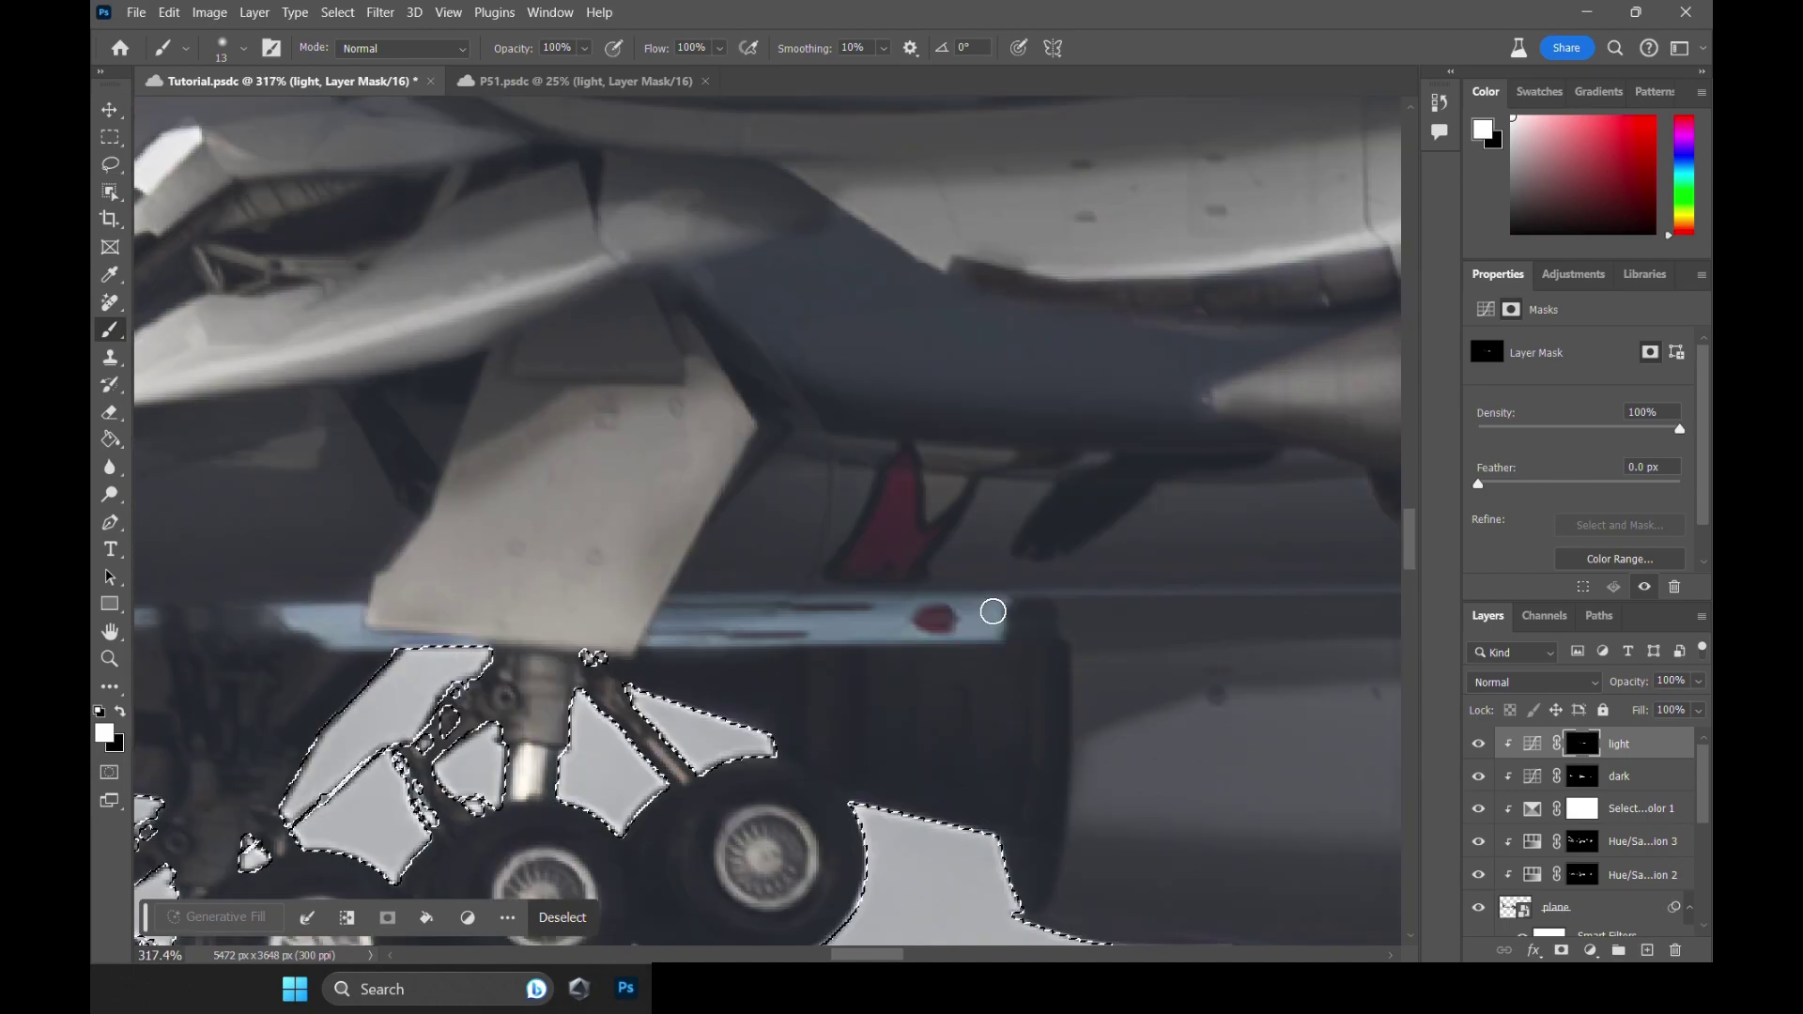
scroll(990, 611, down, 5)
scroll(602, 660, up, 3)
scroll(817, 645, down, 4)
scroll(588, 603, up, 5)
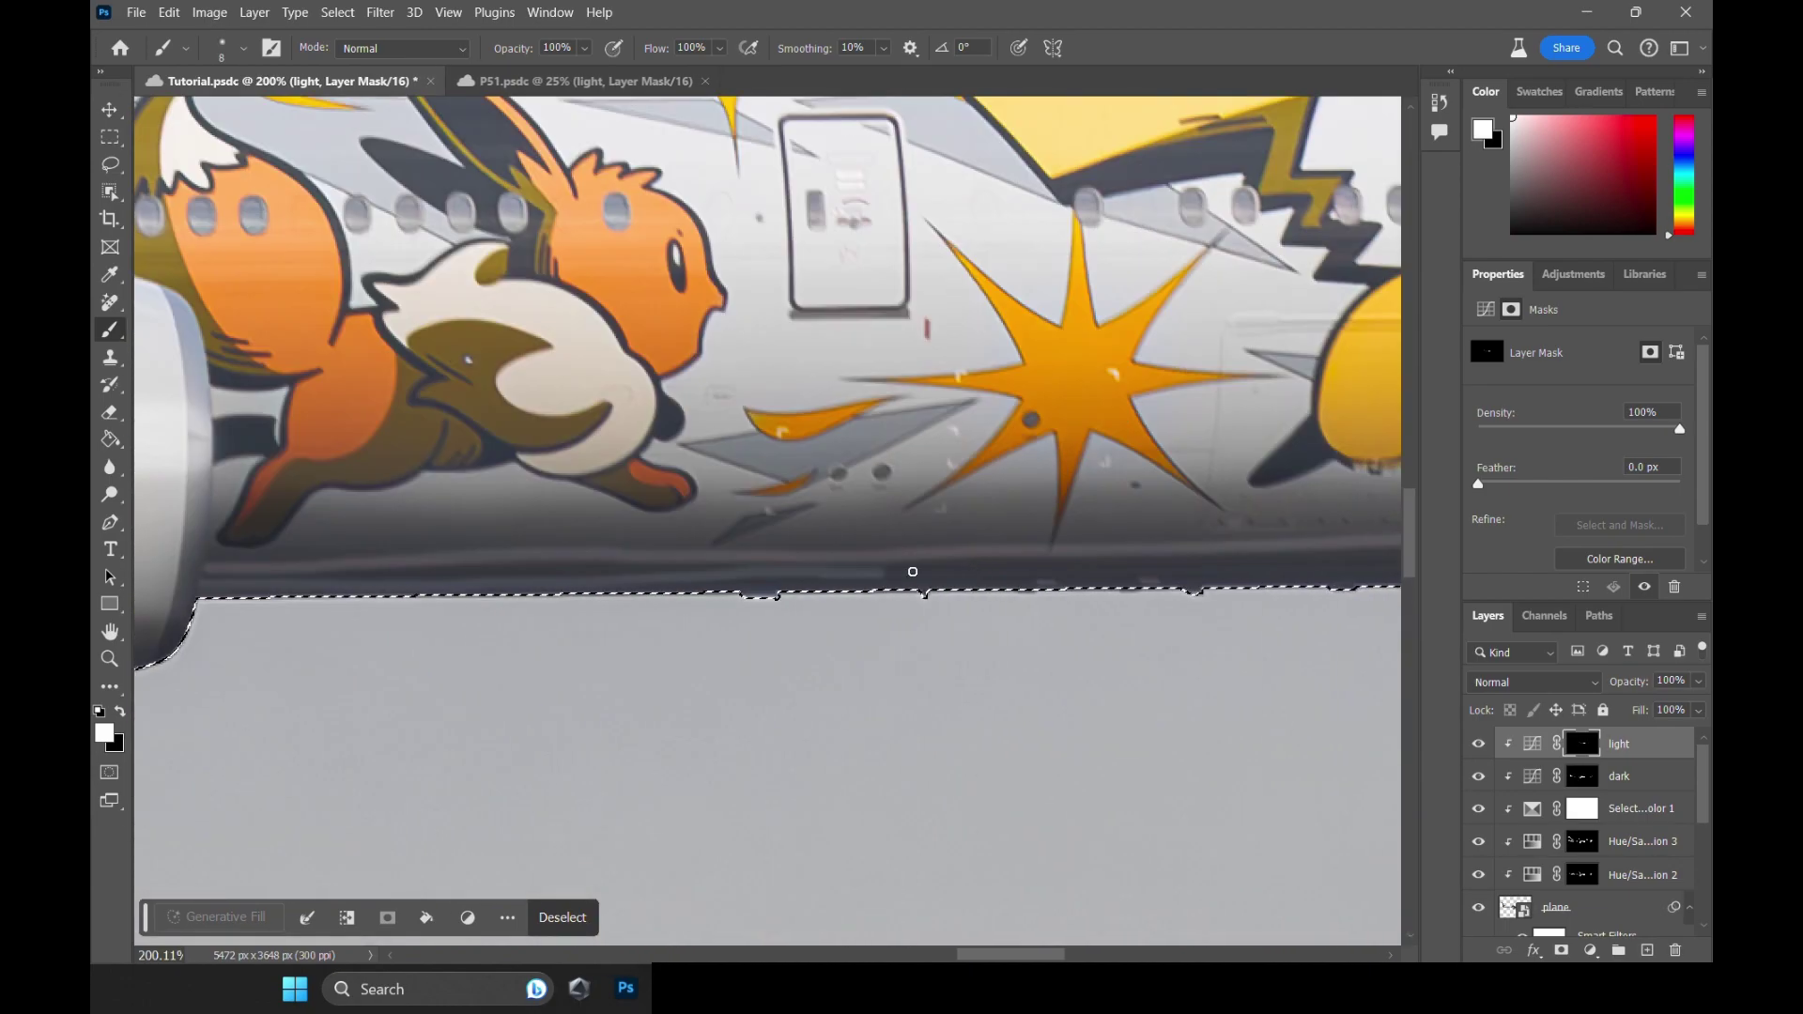
Resize the brush and paint highlights on the light layer's mask over the ANA tail fin.
scroll(909, 571, down, 5)
scroll(1267, 600, up, 3)
scroll(1268, 601, down, 5)
scroll(214, 293, up, 4)
alt+right_click(214, 293)
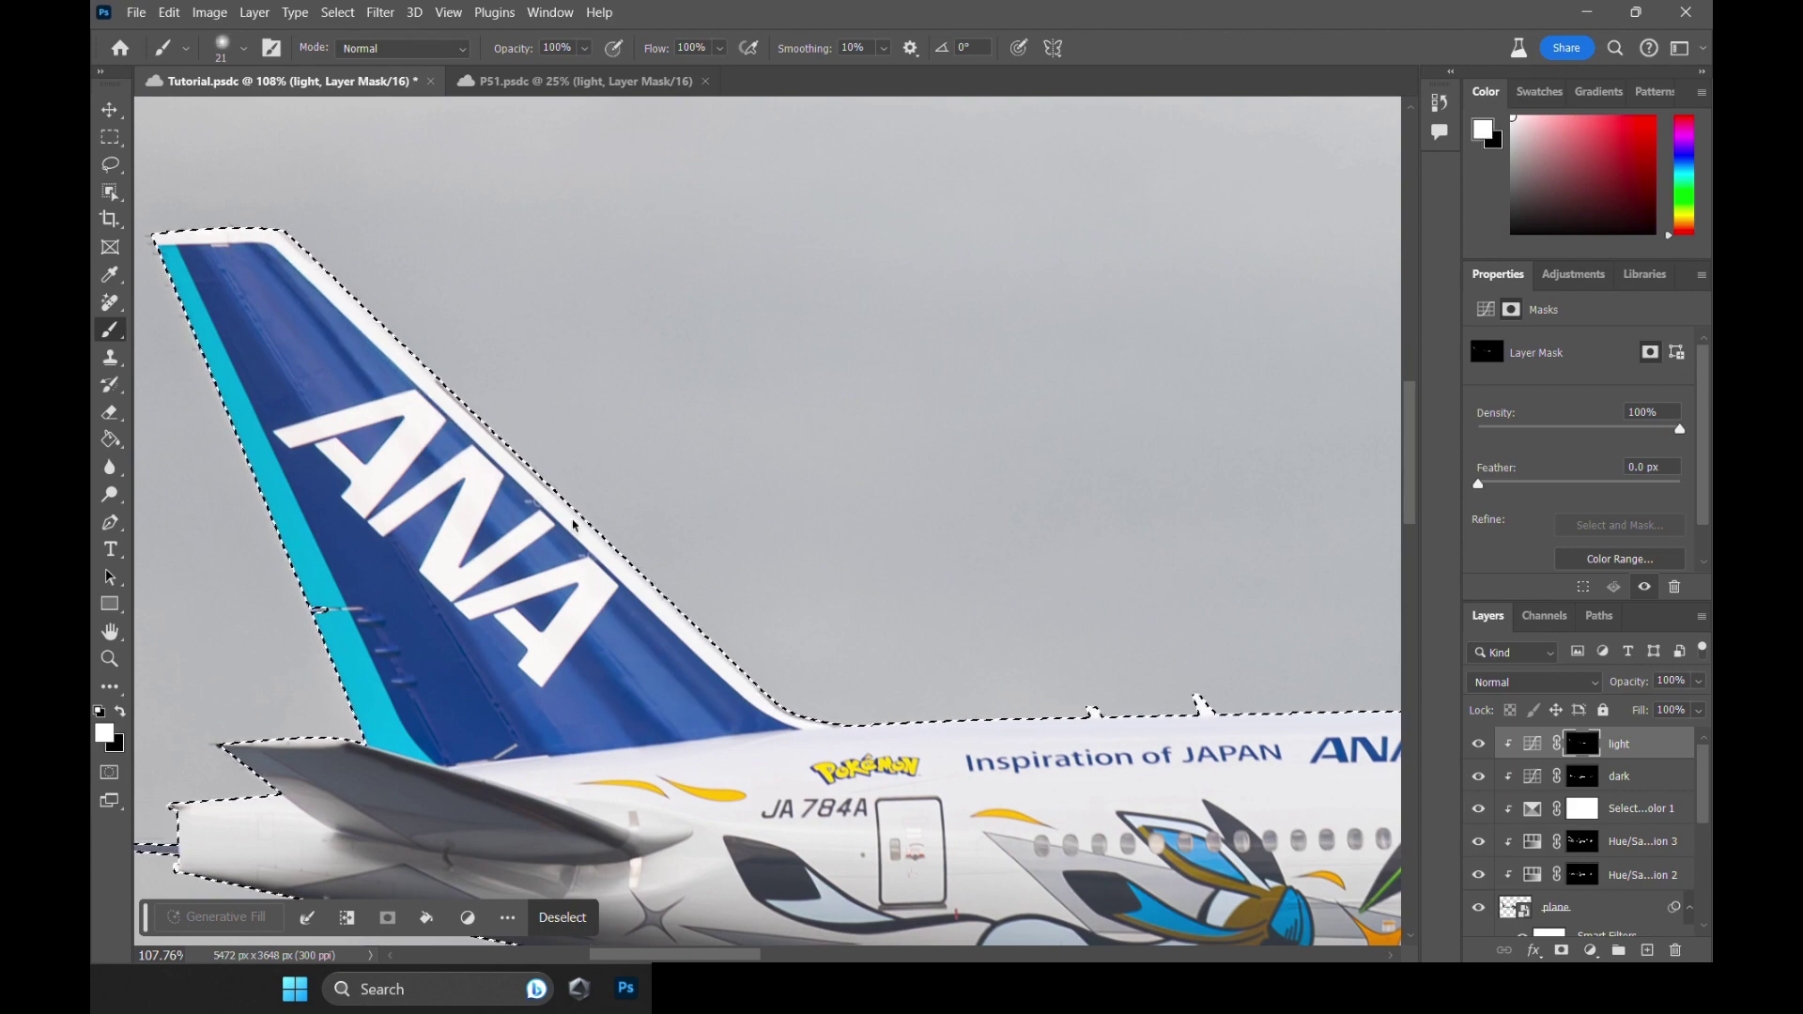
alt+right_click(403, 194)
scroll(241, 511, down, 2)
scroll(788, 543, up, 3)
scroll(339, 543, down, 3)
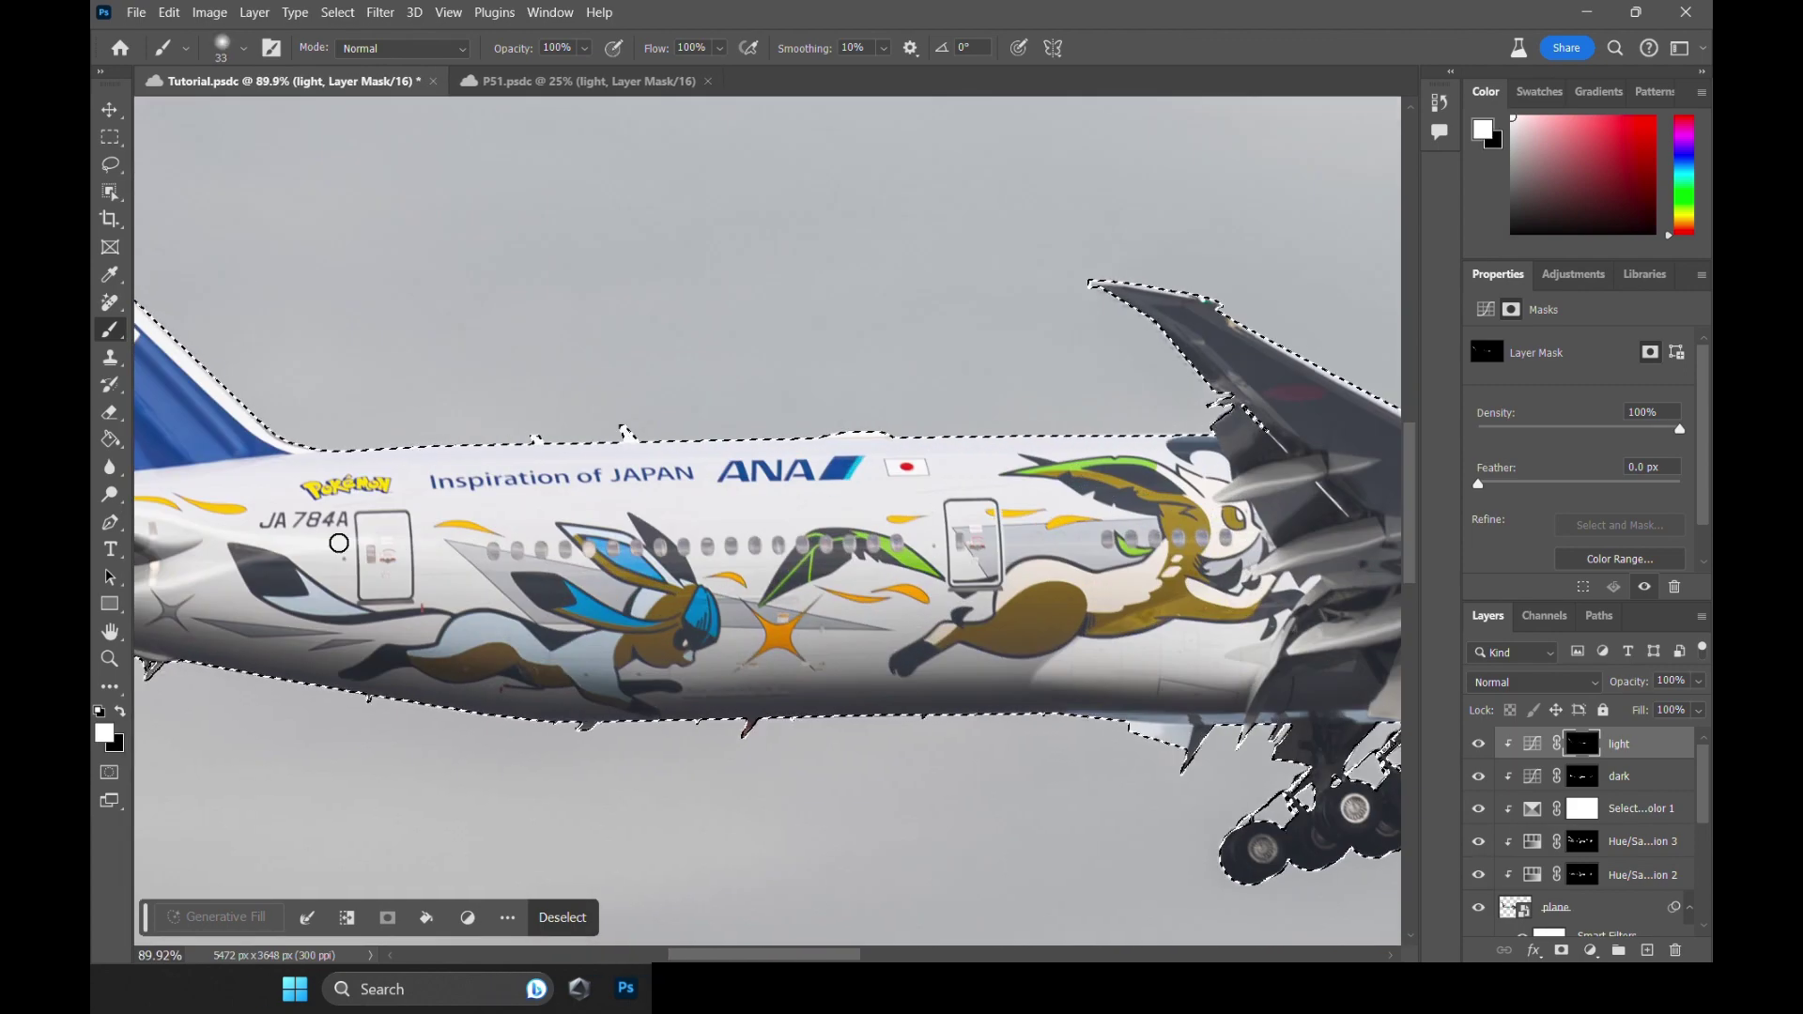
Paint highlights on the light layer's mask along the rear fuselage.
scroll(339, 543, down, 3)
scroll(1033, 564, up, 3)
scroll(469, 589, down, 4)
scroll(623, 593, up, 2)
click(1582, 776)
click(1582, 744)
Paint highlights on the light layer's mask along the wing's edges and flap details.
scroll(436, 437, down, 3)
scroll(435, 438, up, 5)
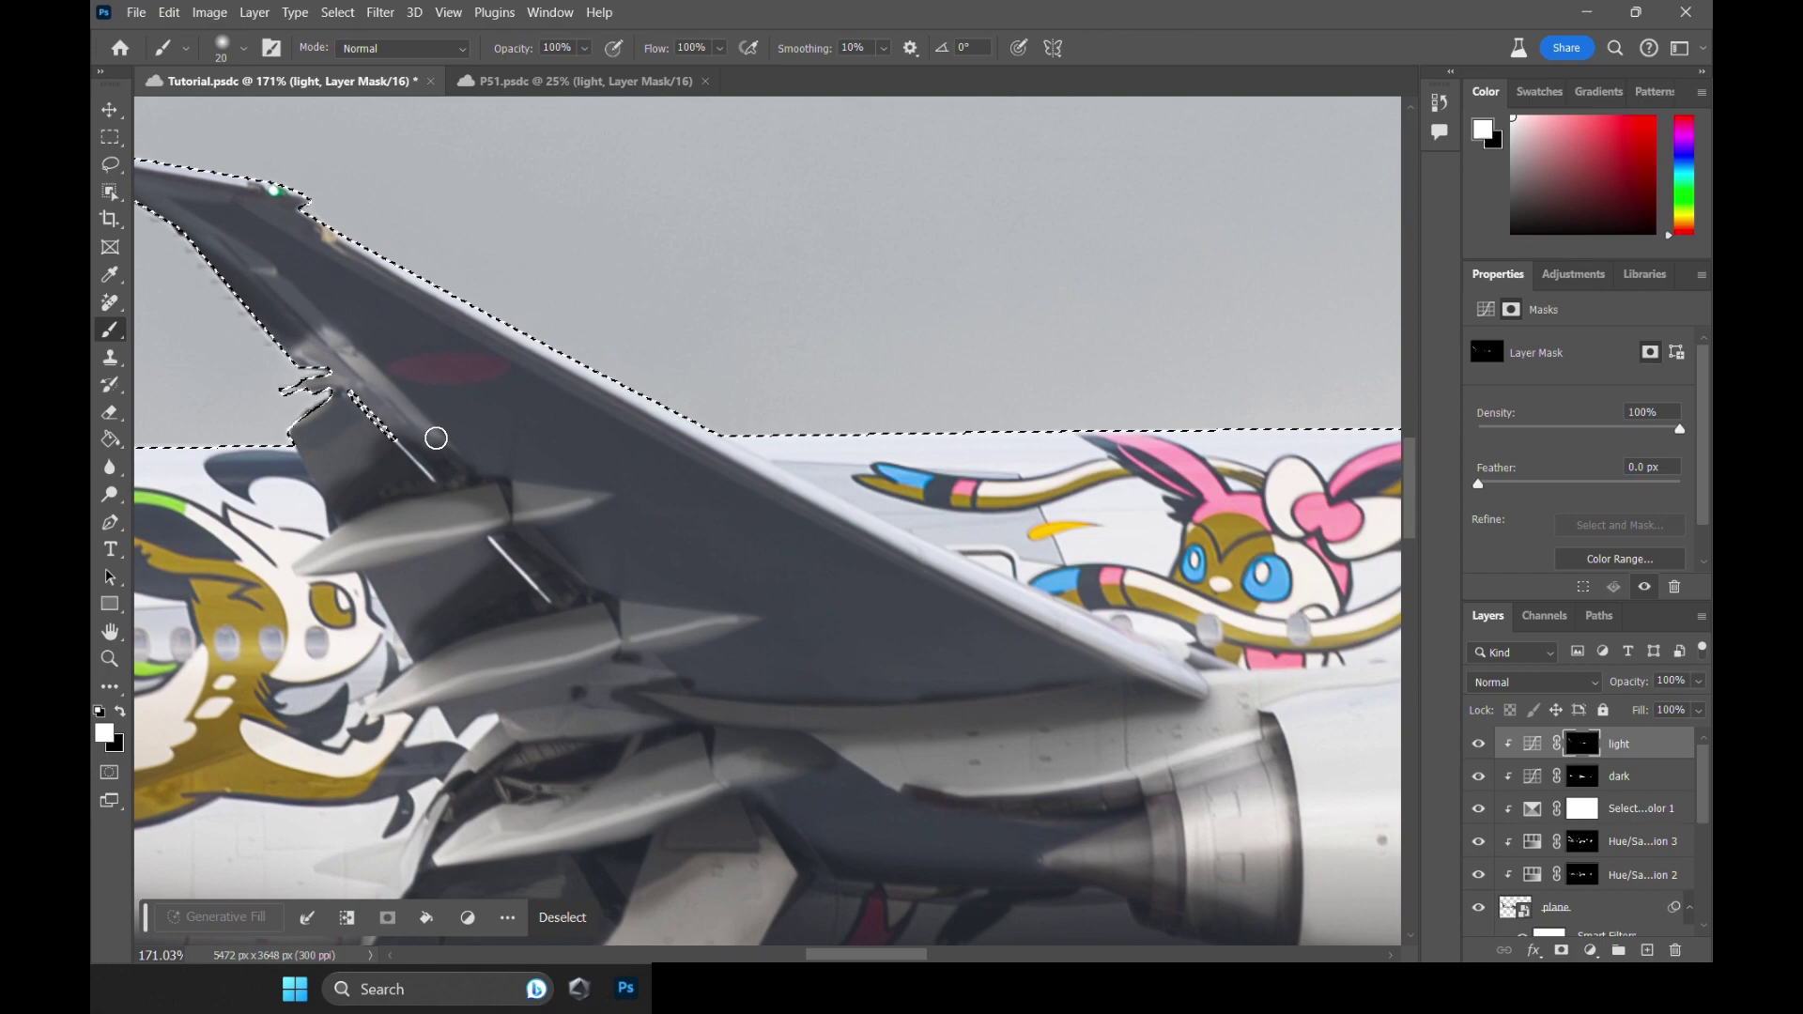
scroll(435, 437, down, 3)
scroll(519, 418, up, 3)
alt+right_click(226, 244)
scroll(672, 496, down, 3)
scroll(989, 752, up, 3)
scroll(989, 752, down, 3)
scroll(1315, 676, up, 3)
Paint highlights on the light layer's mask over the engine and along the forward fuselage to the nose.
alt+right_click(527, 704)
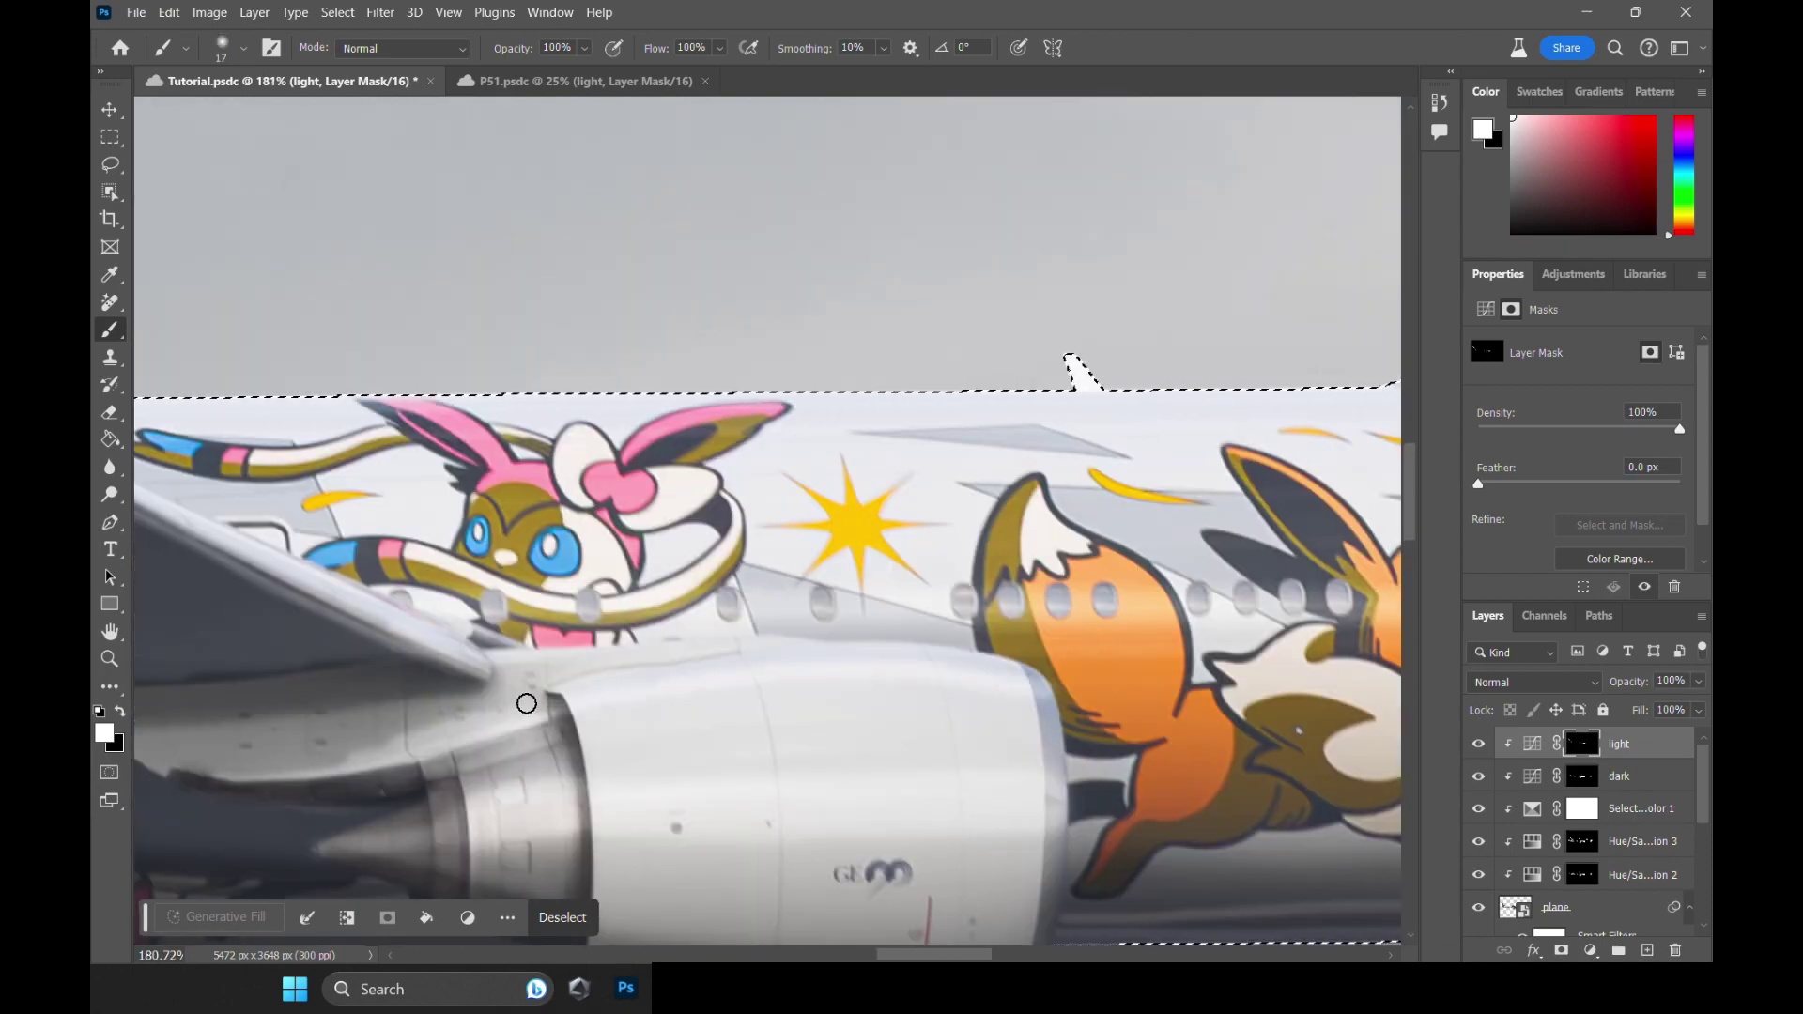
scroll(526, 704, down, 4)
scroll(831, 655, up, 4)
scroll(831, 655, down, 3)
scroll(1038, 688, up, 3)
scroll(1038, 689, down, 4)
scroll(1139, 600, up, 3)
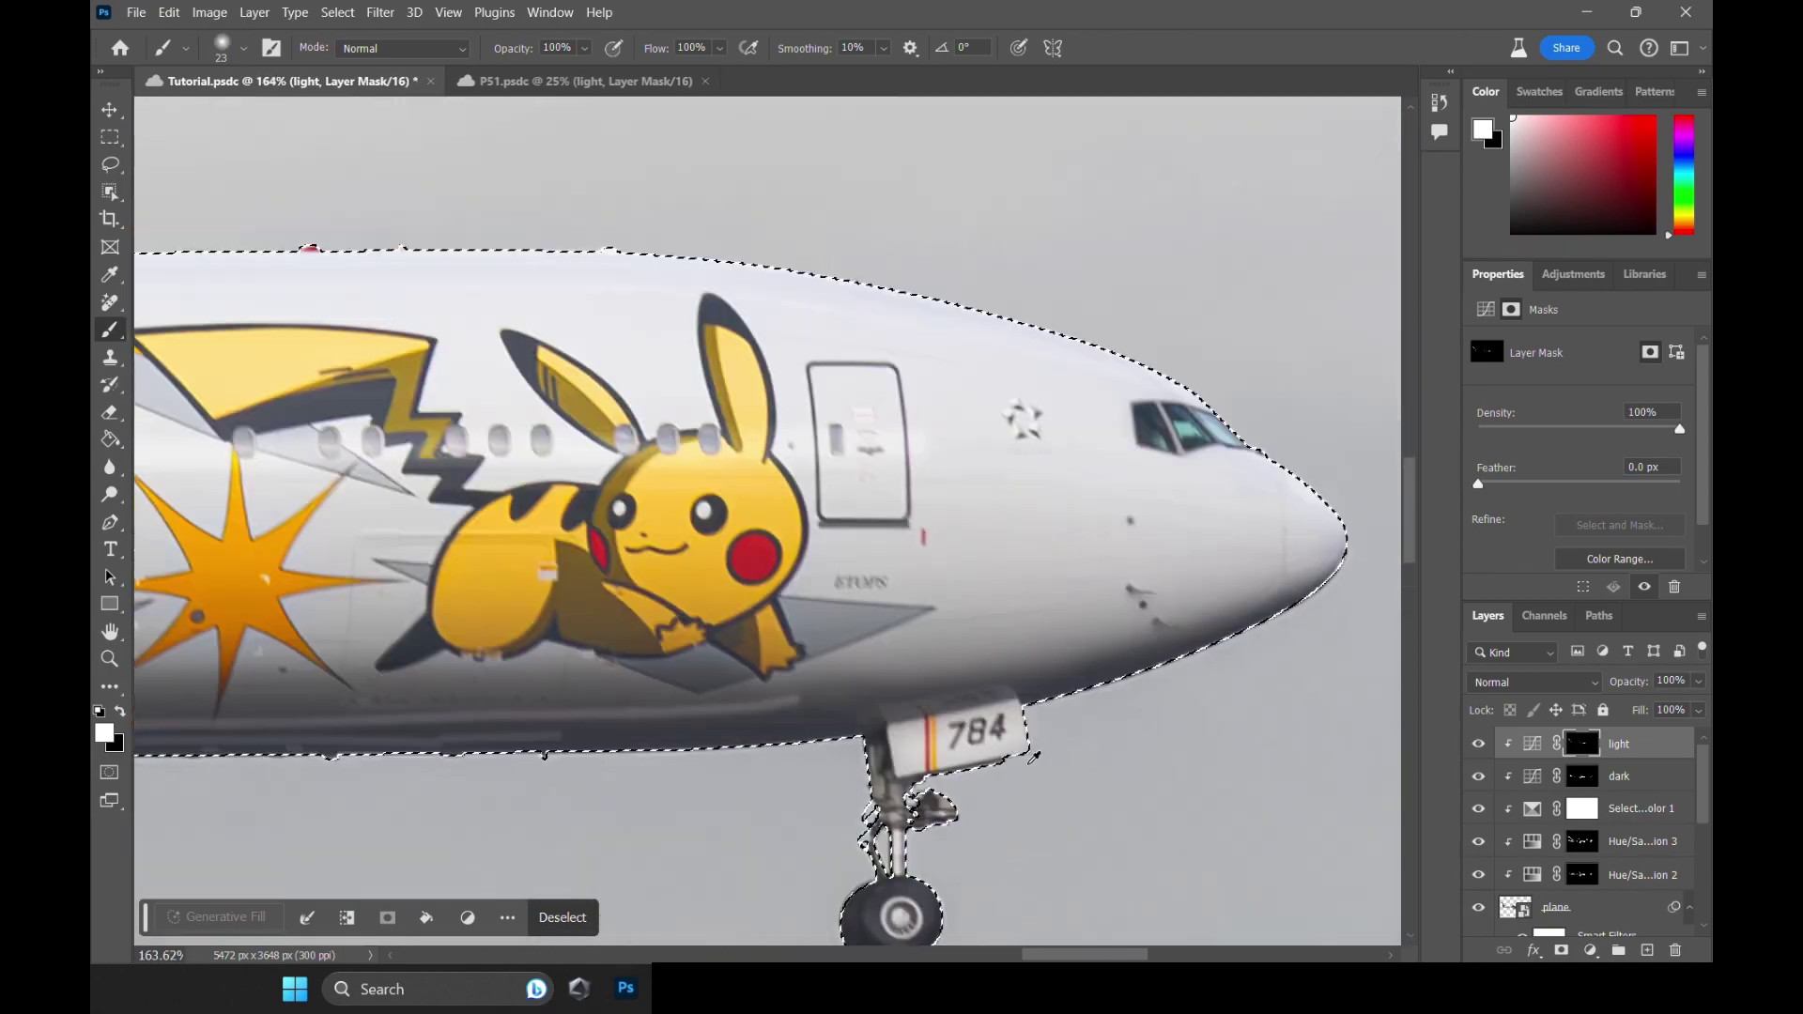
Paint a white stroke on the dark layer's mask to deepen the shadow along the fuselage underside.
scroll(1139, 599, down, 3)
click(1582, 776)
scroll(617, 714, up, 4)
alt+right_click(617, 714)
drag(617, 713, 938, 700)
Paint white on the light layer's mask over the rear fuselage around the tailplane, resizing the brush to fit.
click(1582, 743)
scroll(880, 711, down, 3)
scroll(880, 657, up, 3)
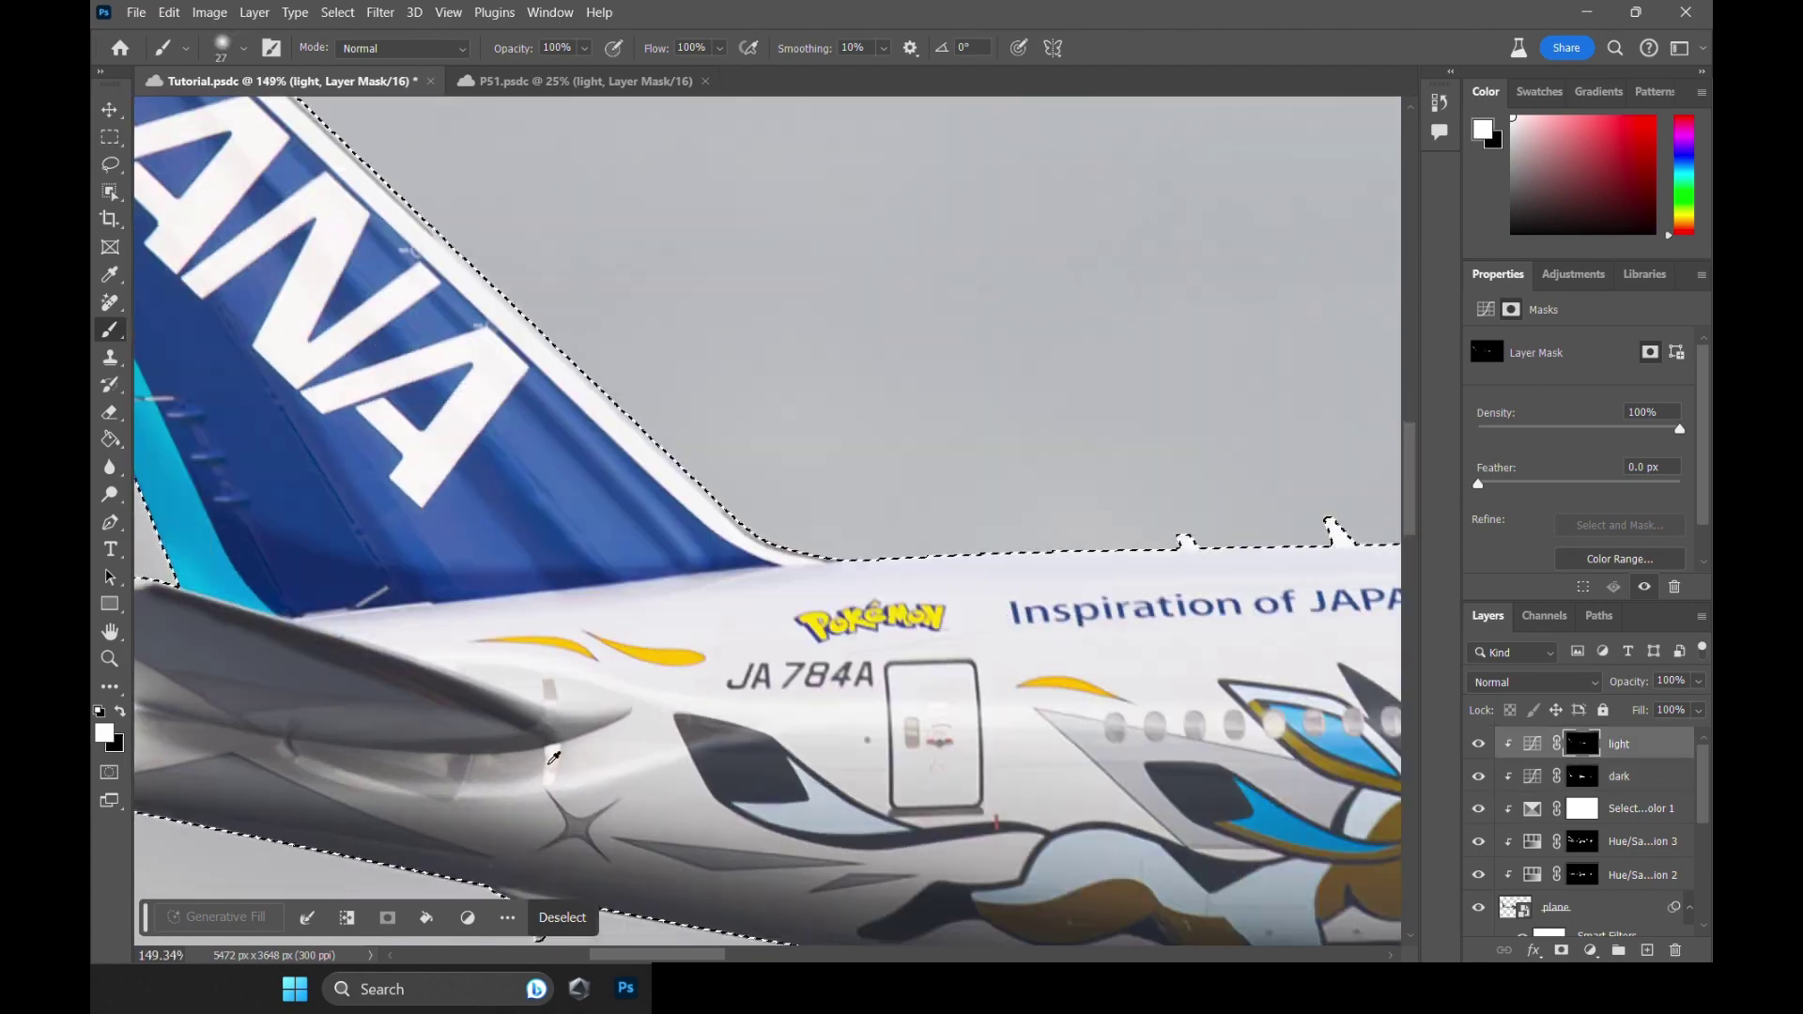
scroll(692, 583, up, 3)
alt+right_click(692, 583)
scroll(692, 583, left, 4)
drag(1183, 662, 815, 635)
scroll(815, 636, down, 4)
scroll(1127, 568, up, 4)
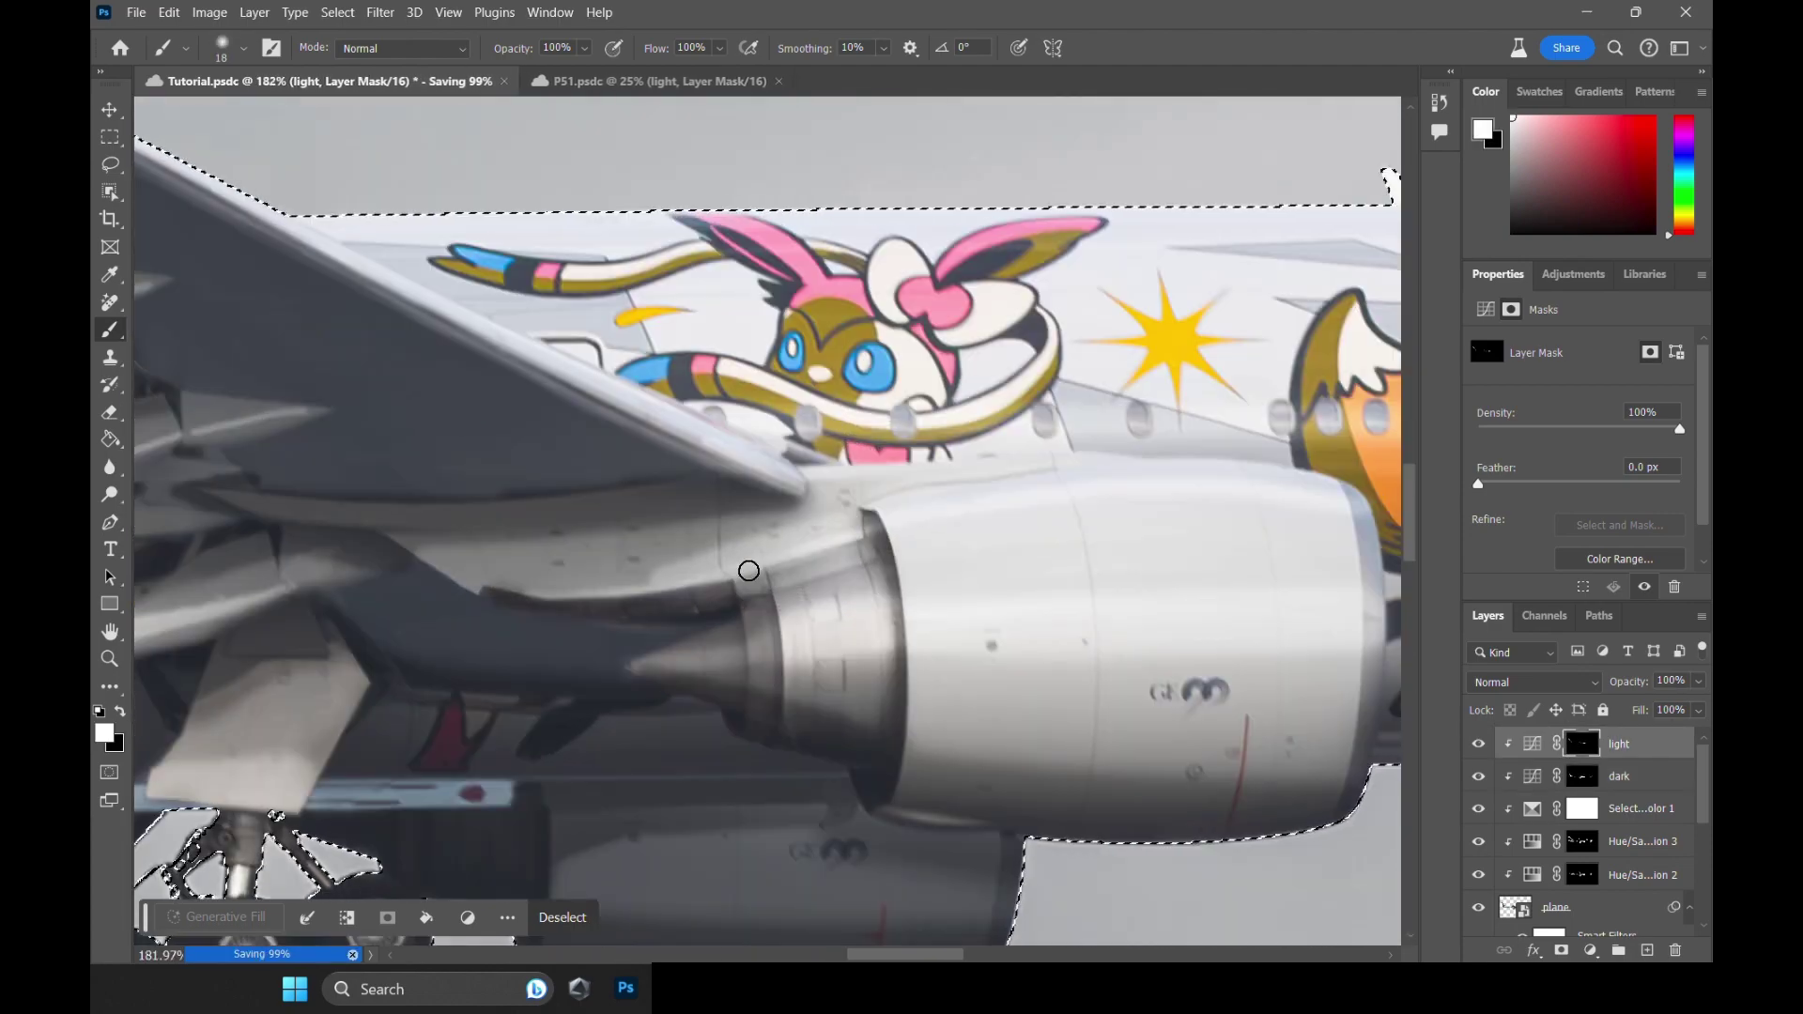
Refine the highlights on the light layer's mask around the engine and the fuselage behind the wing.
scroll(748, 570, down, 4)
scroll(435, 483, up, 3)
scroll(435, 483, down, 3)
scroll(1329, 576, up, 3)
scroll(1329, 577, down, 3)
scroll(572, 516, up, 3)
scroll(680, 559, down, 4)
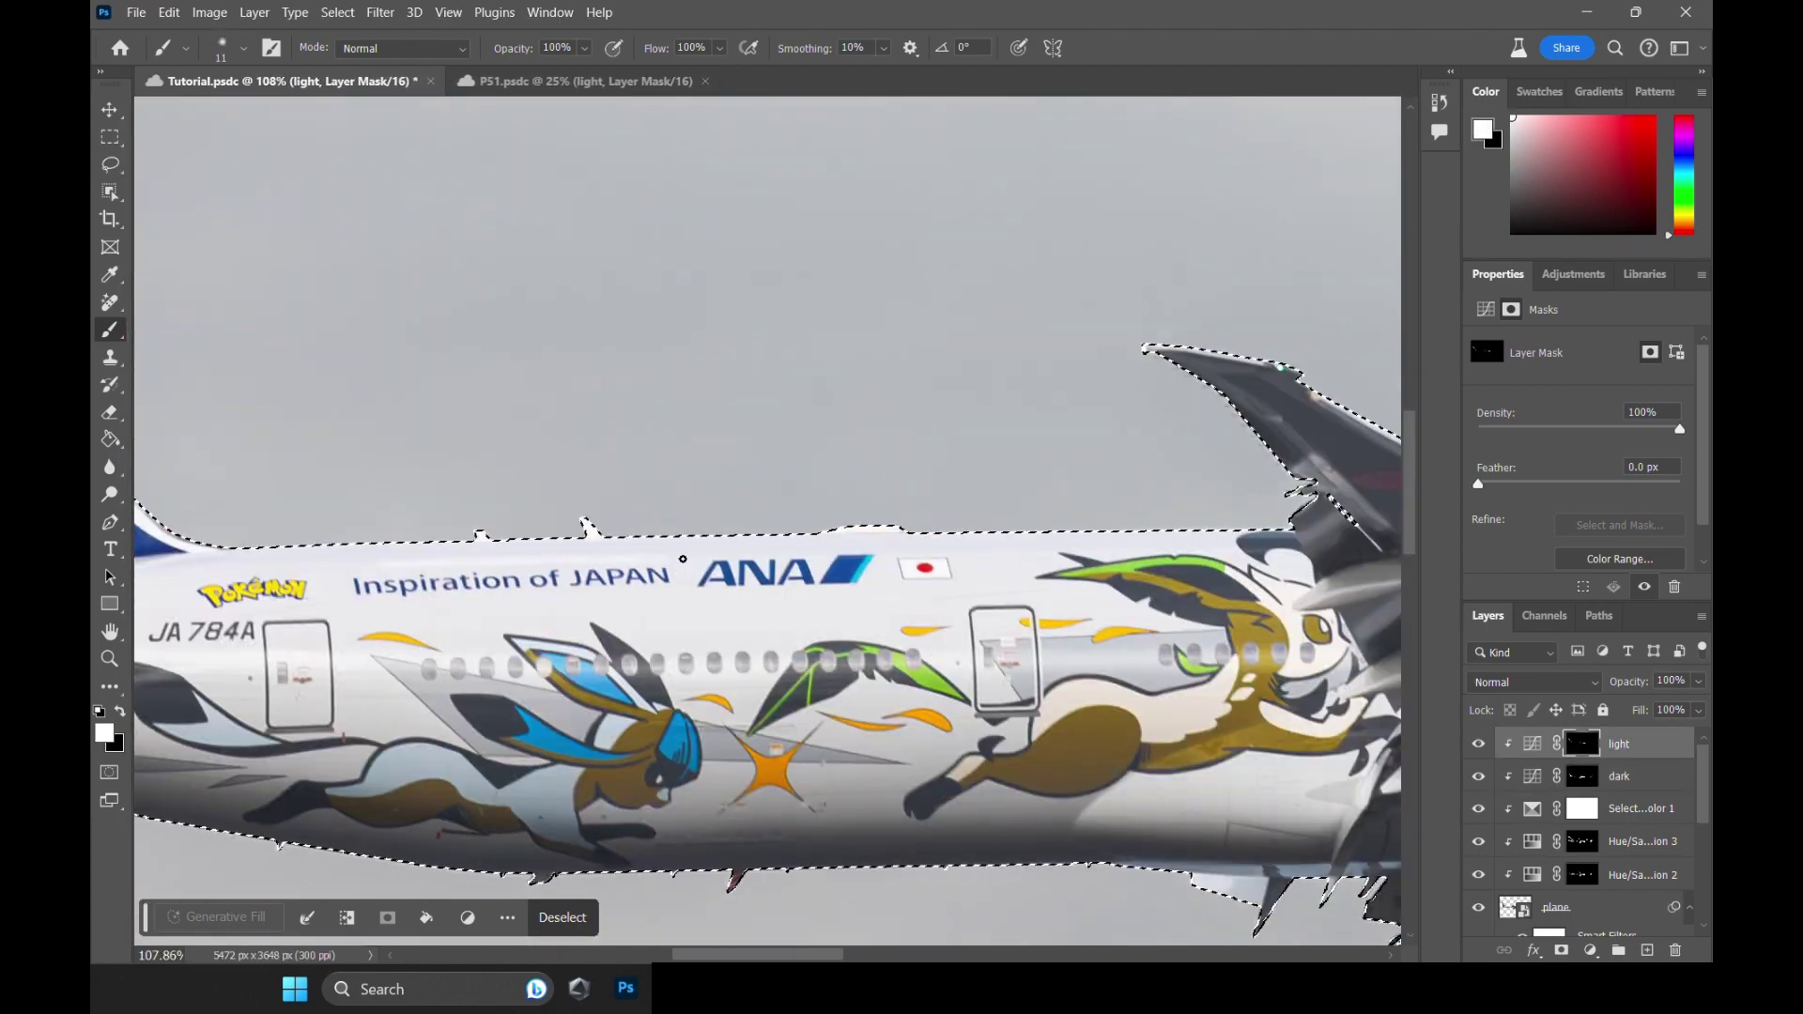
Touch up the dark layer's mask, reselect the light layer and deselect the plane outline.
click(1582, 776)
scroll(954, 508, up, 5)
key(alt+bracketright)
scroll(954, 507, down, 8)
key(ctrl+d)
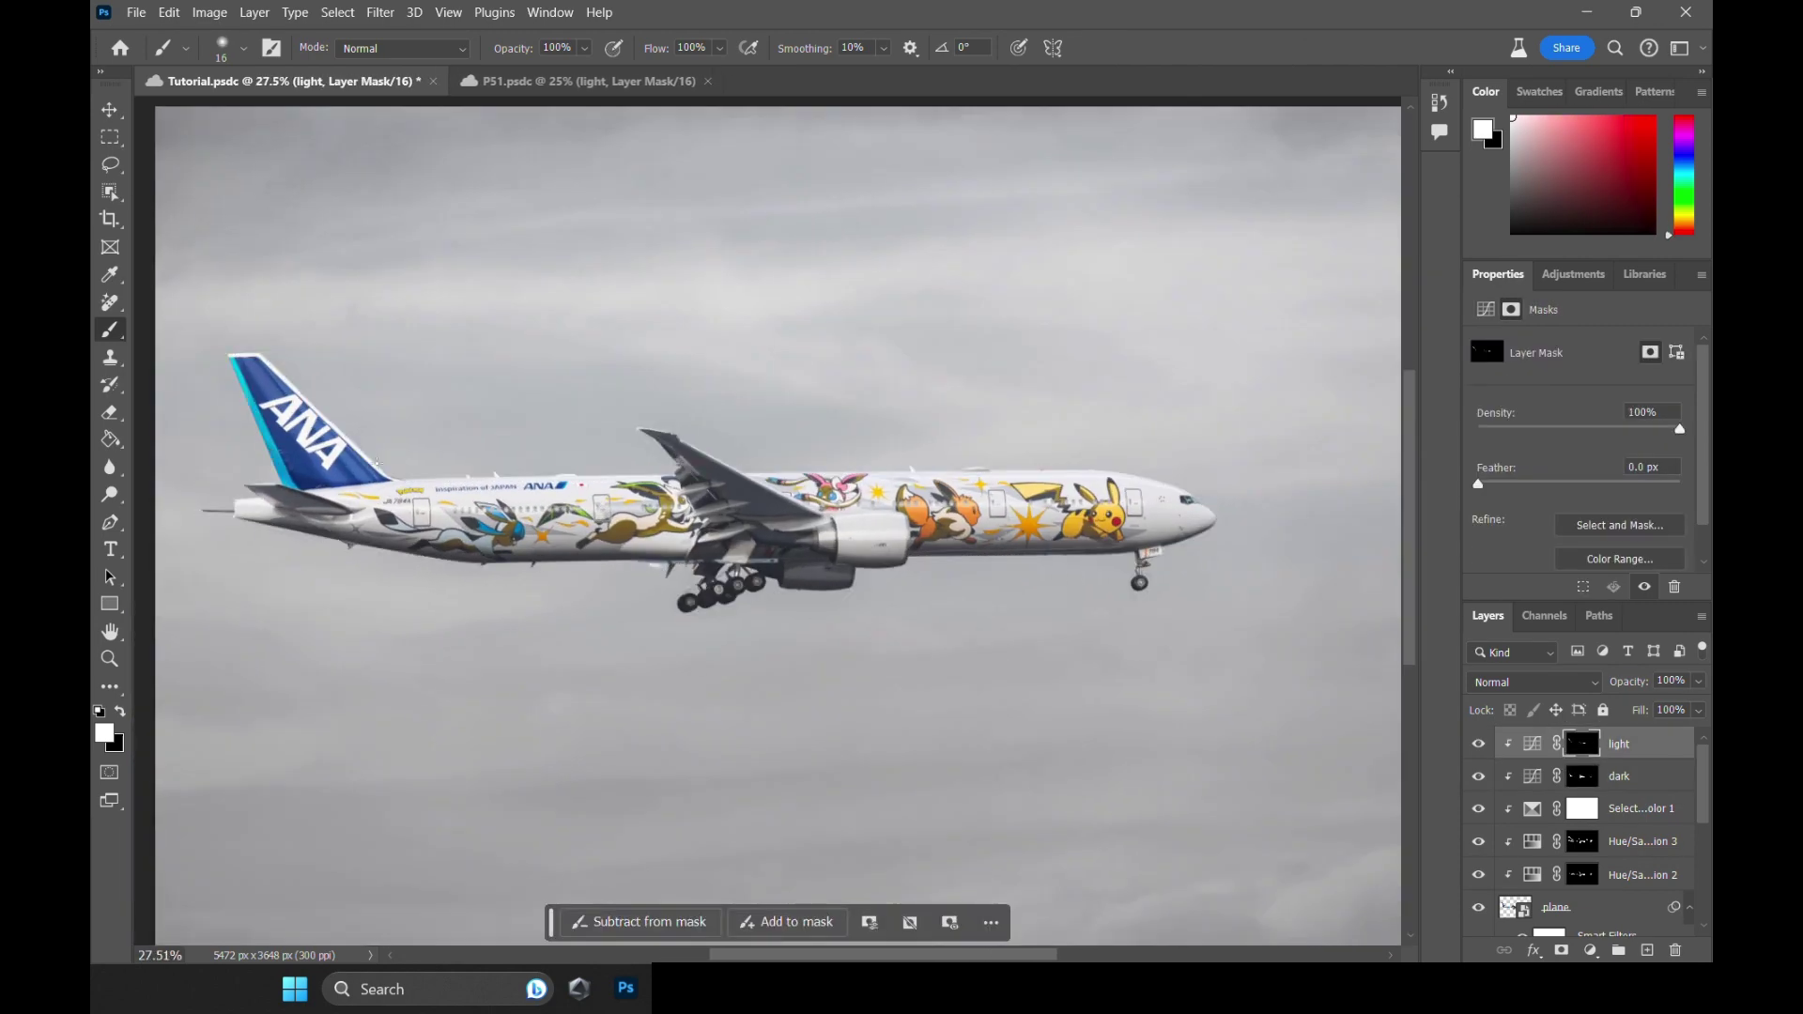
Run Apply Image on the light layer's mask.
click(191, 15)
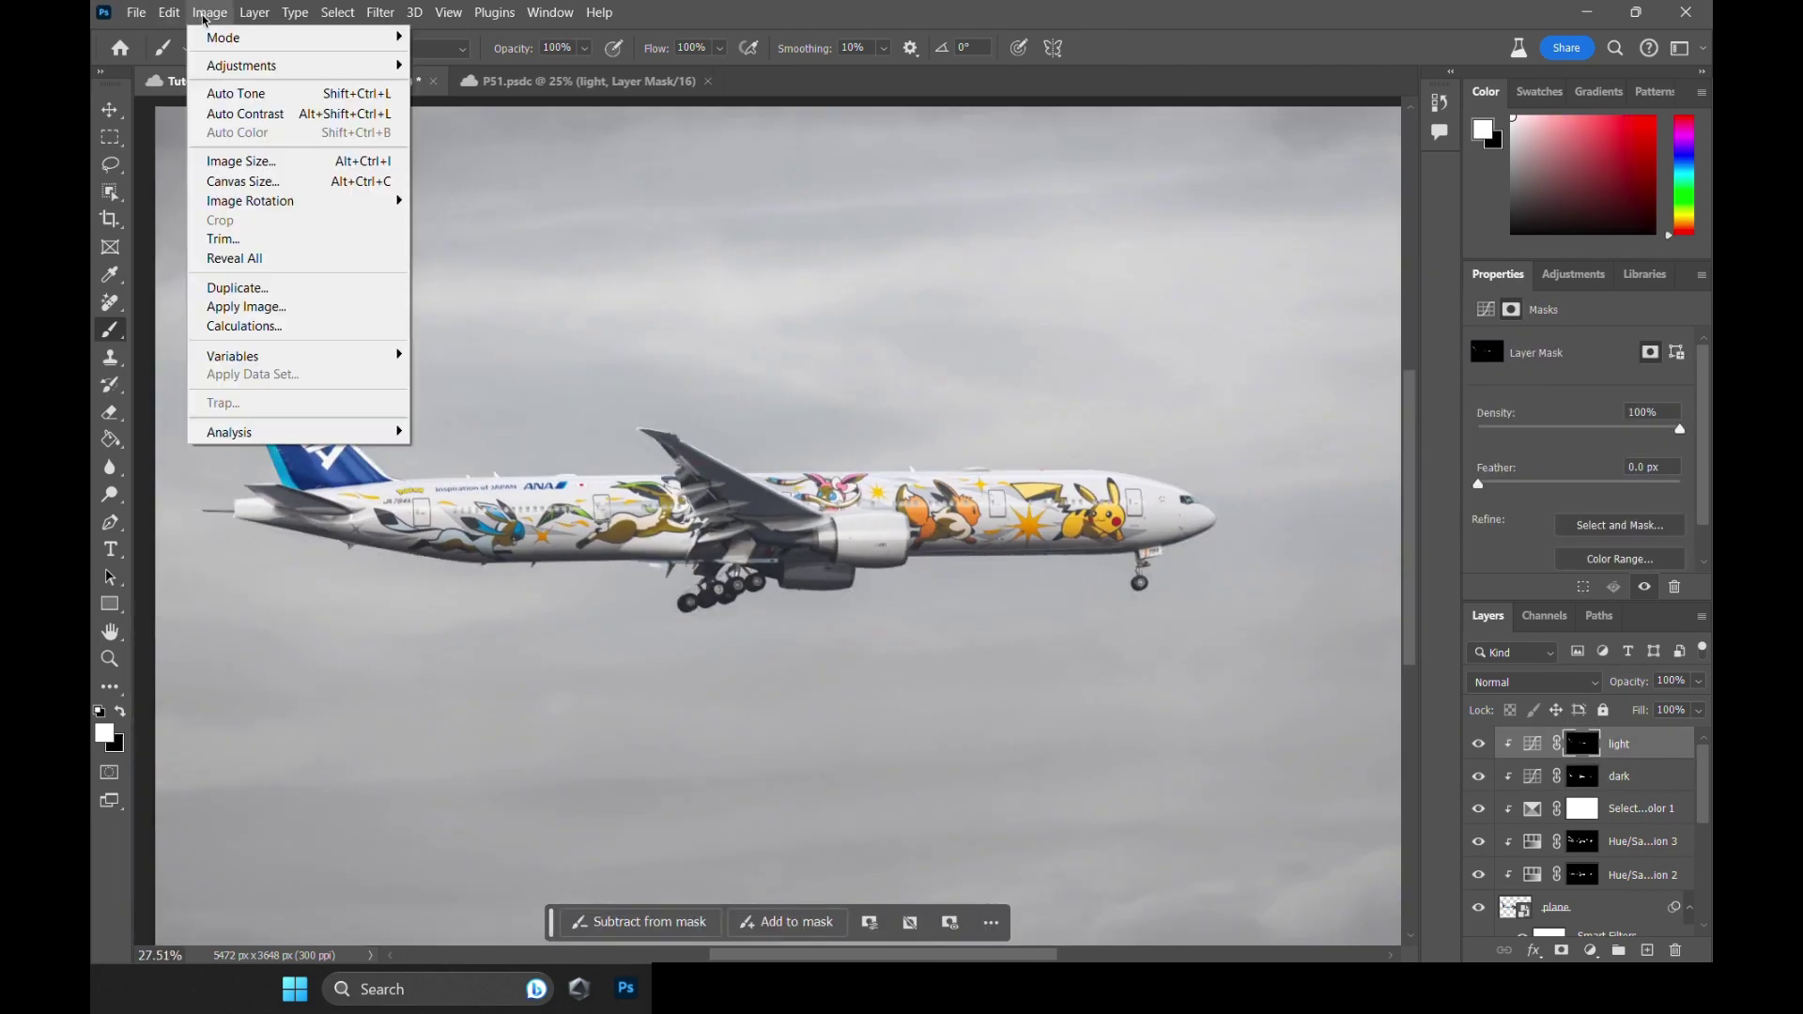
click(274, 308)
click(1083, 255)
key(b)
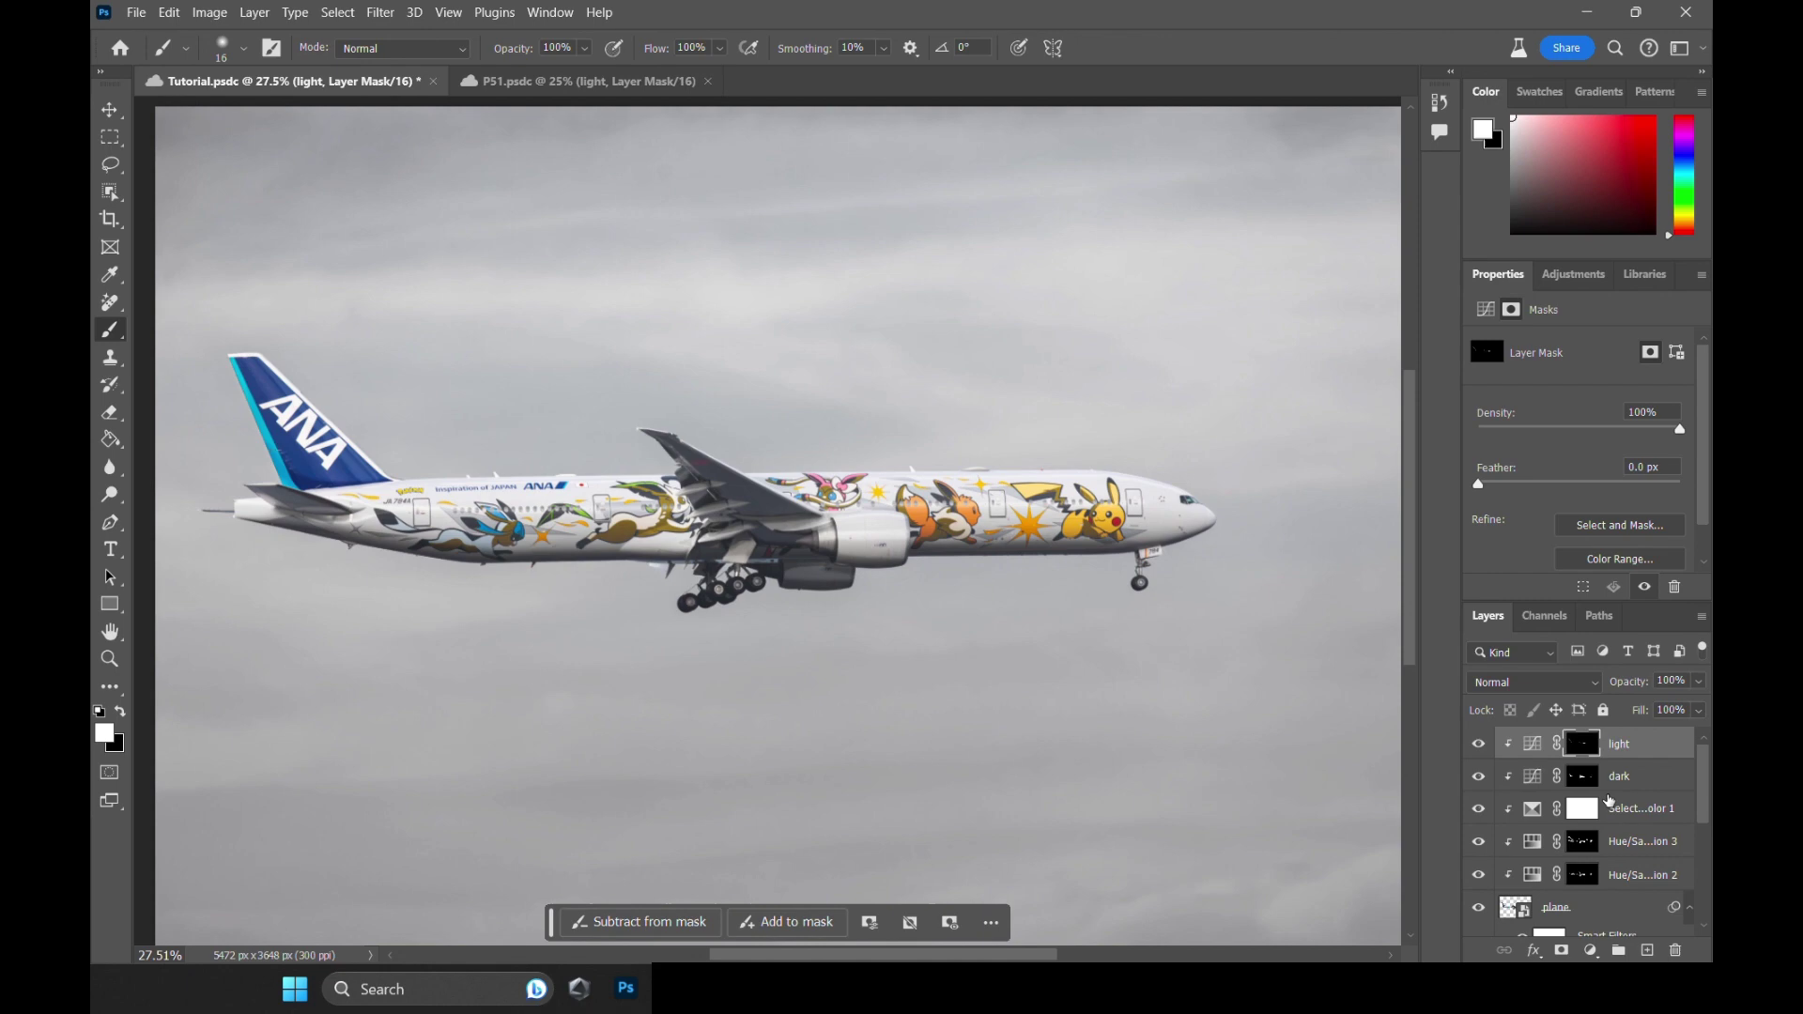
Run Apply Image on the dark layer's mask.
key(alt+bracketleft)
click(210, 13)
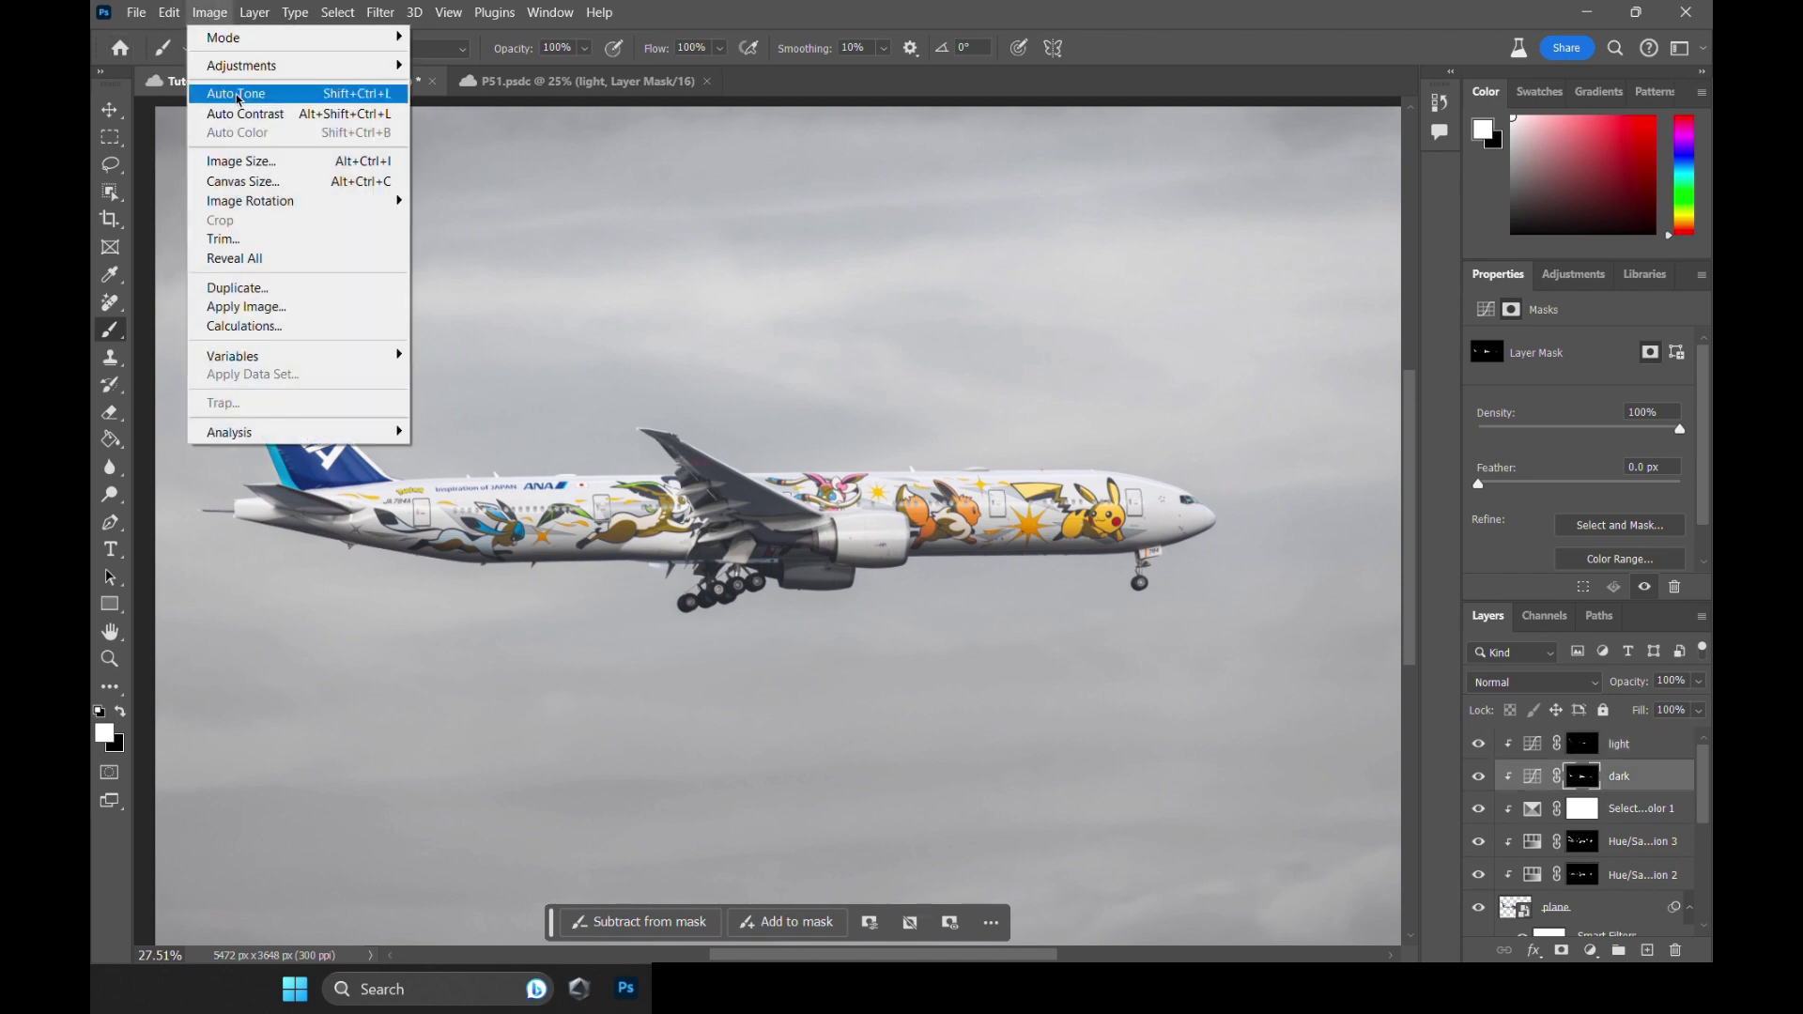
click(272, 307)
click(970, 299)
click(1086, 253)
key(b)
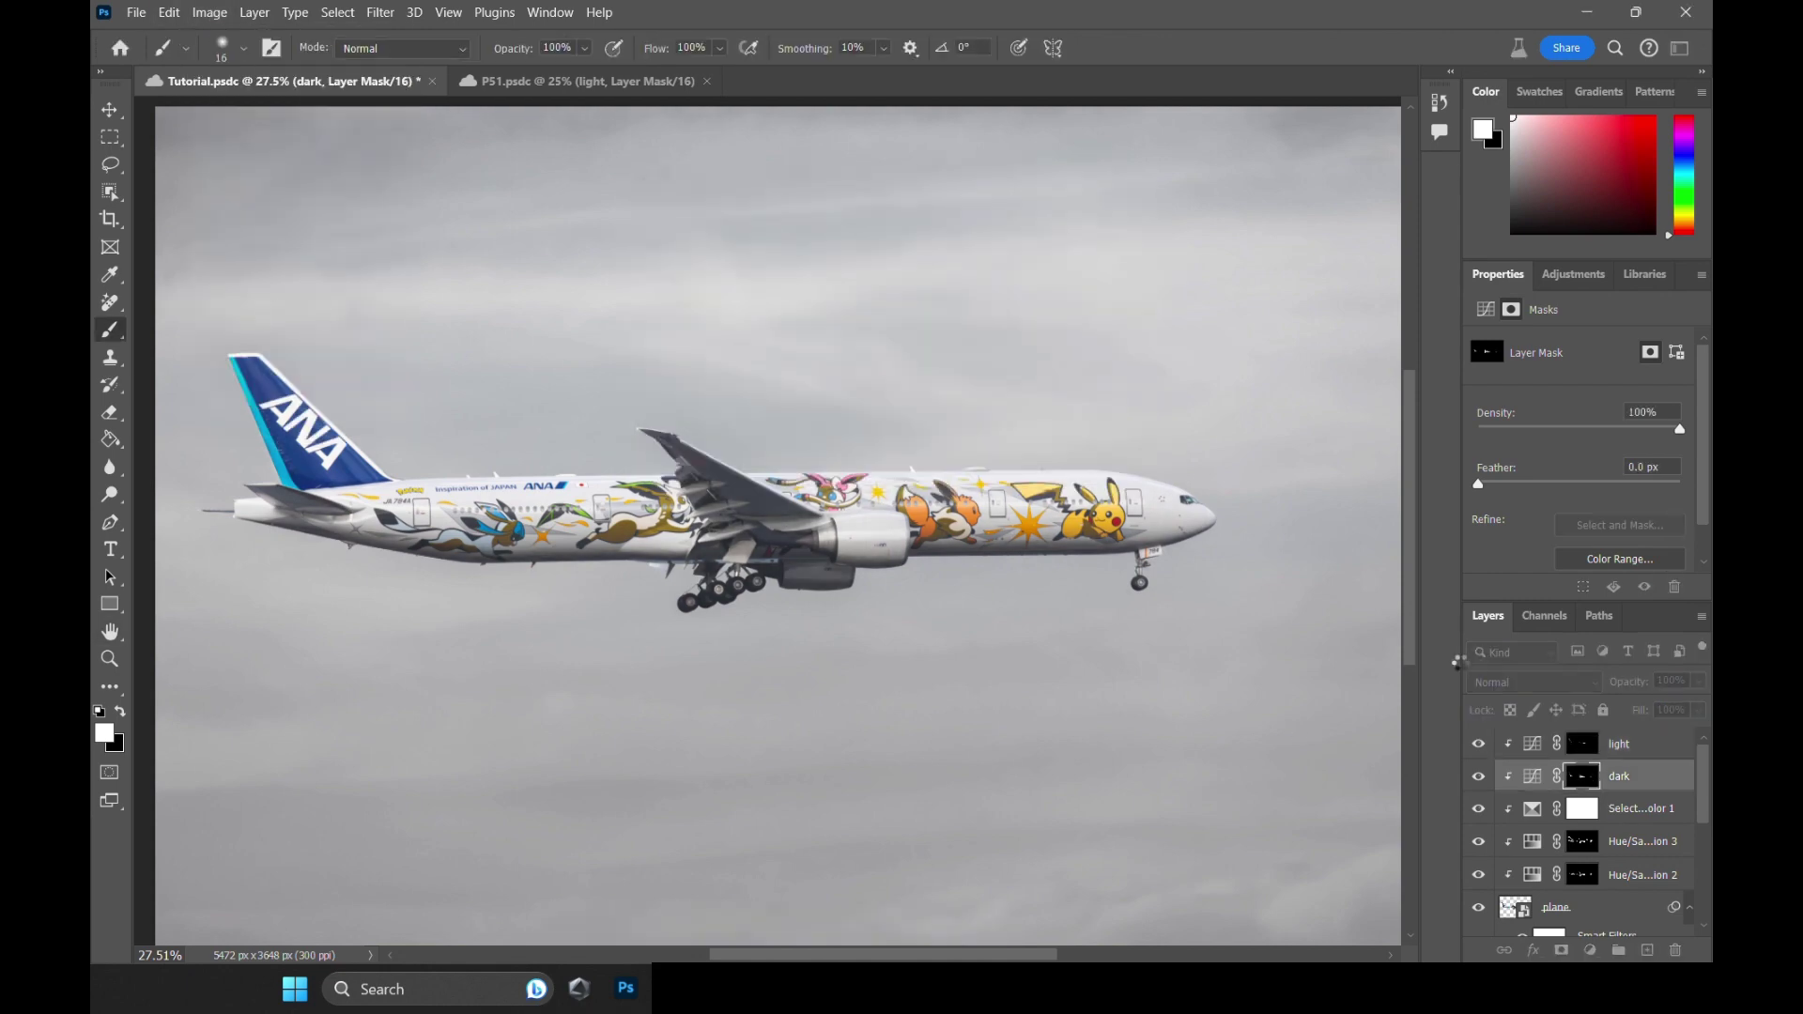
Feather the dark layer's mask by 64.4 px and the light layer's mask by 12.2 px, comparing the dark effect on and off.
click(1479, 777)
click(1479, 777)
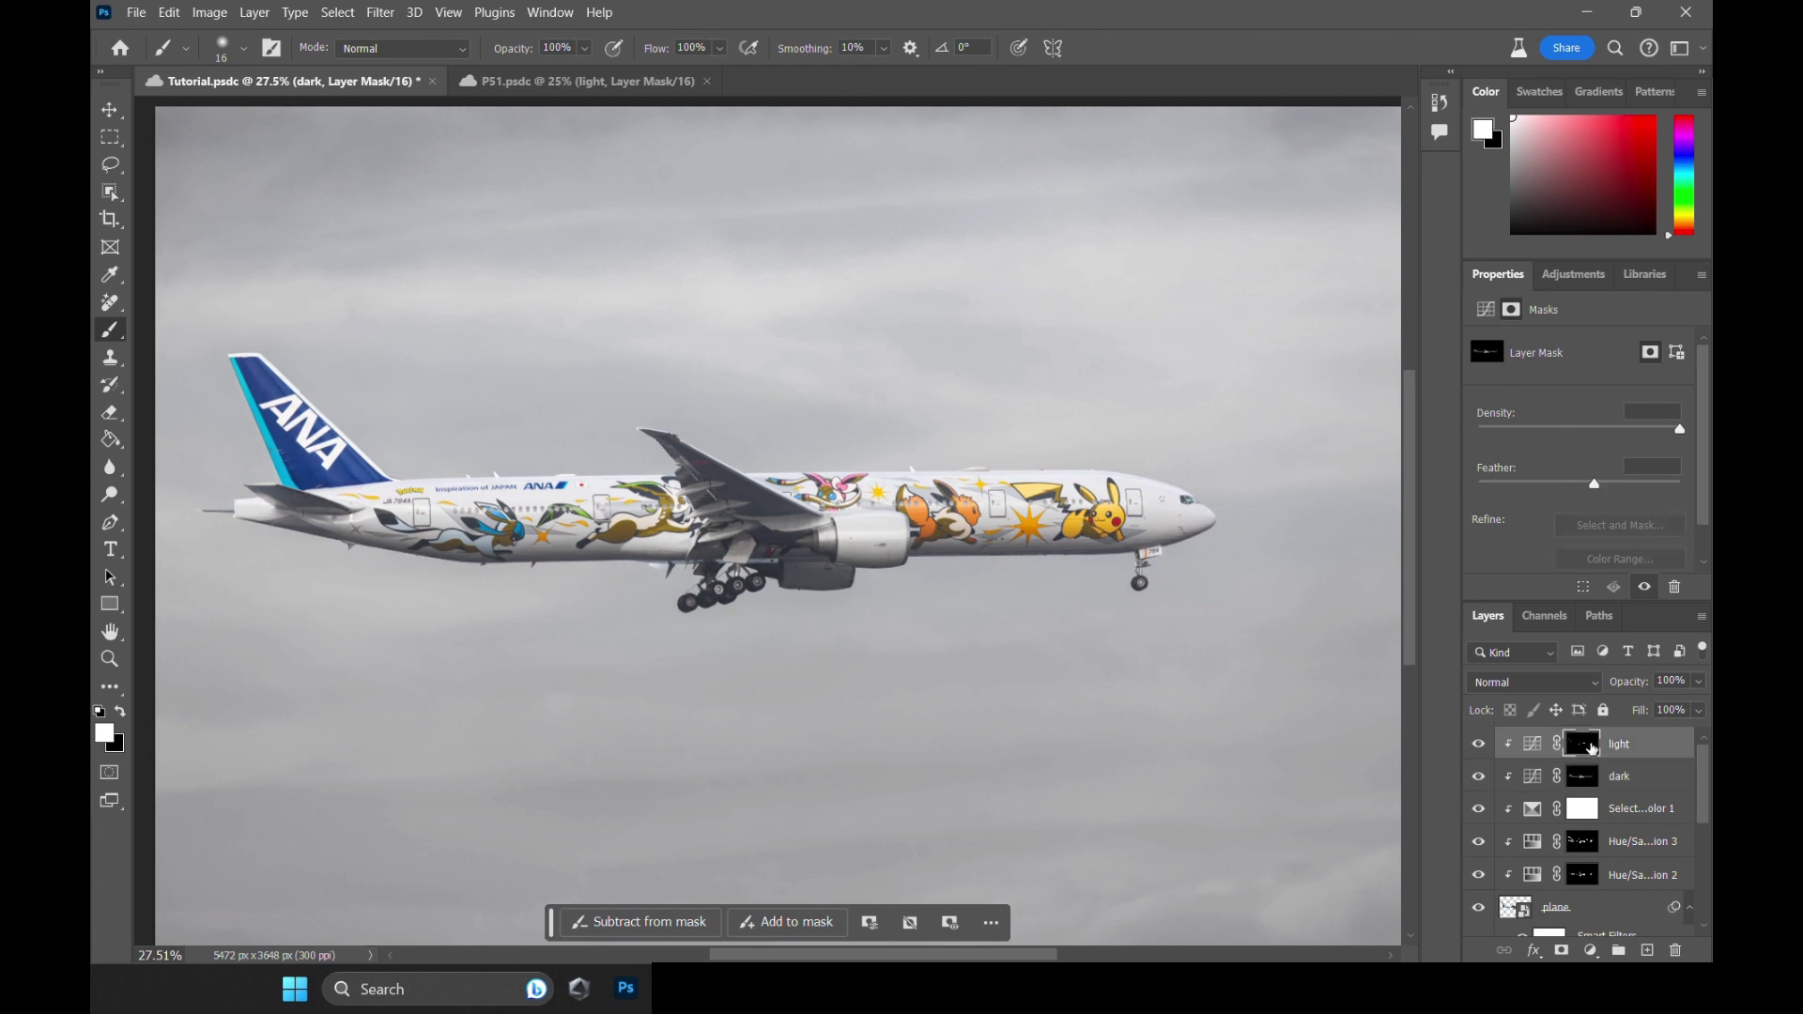
key(alt+bracketright)
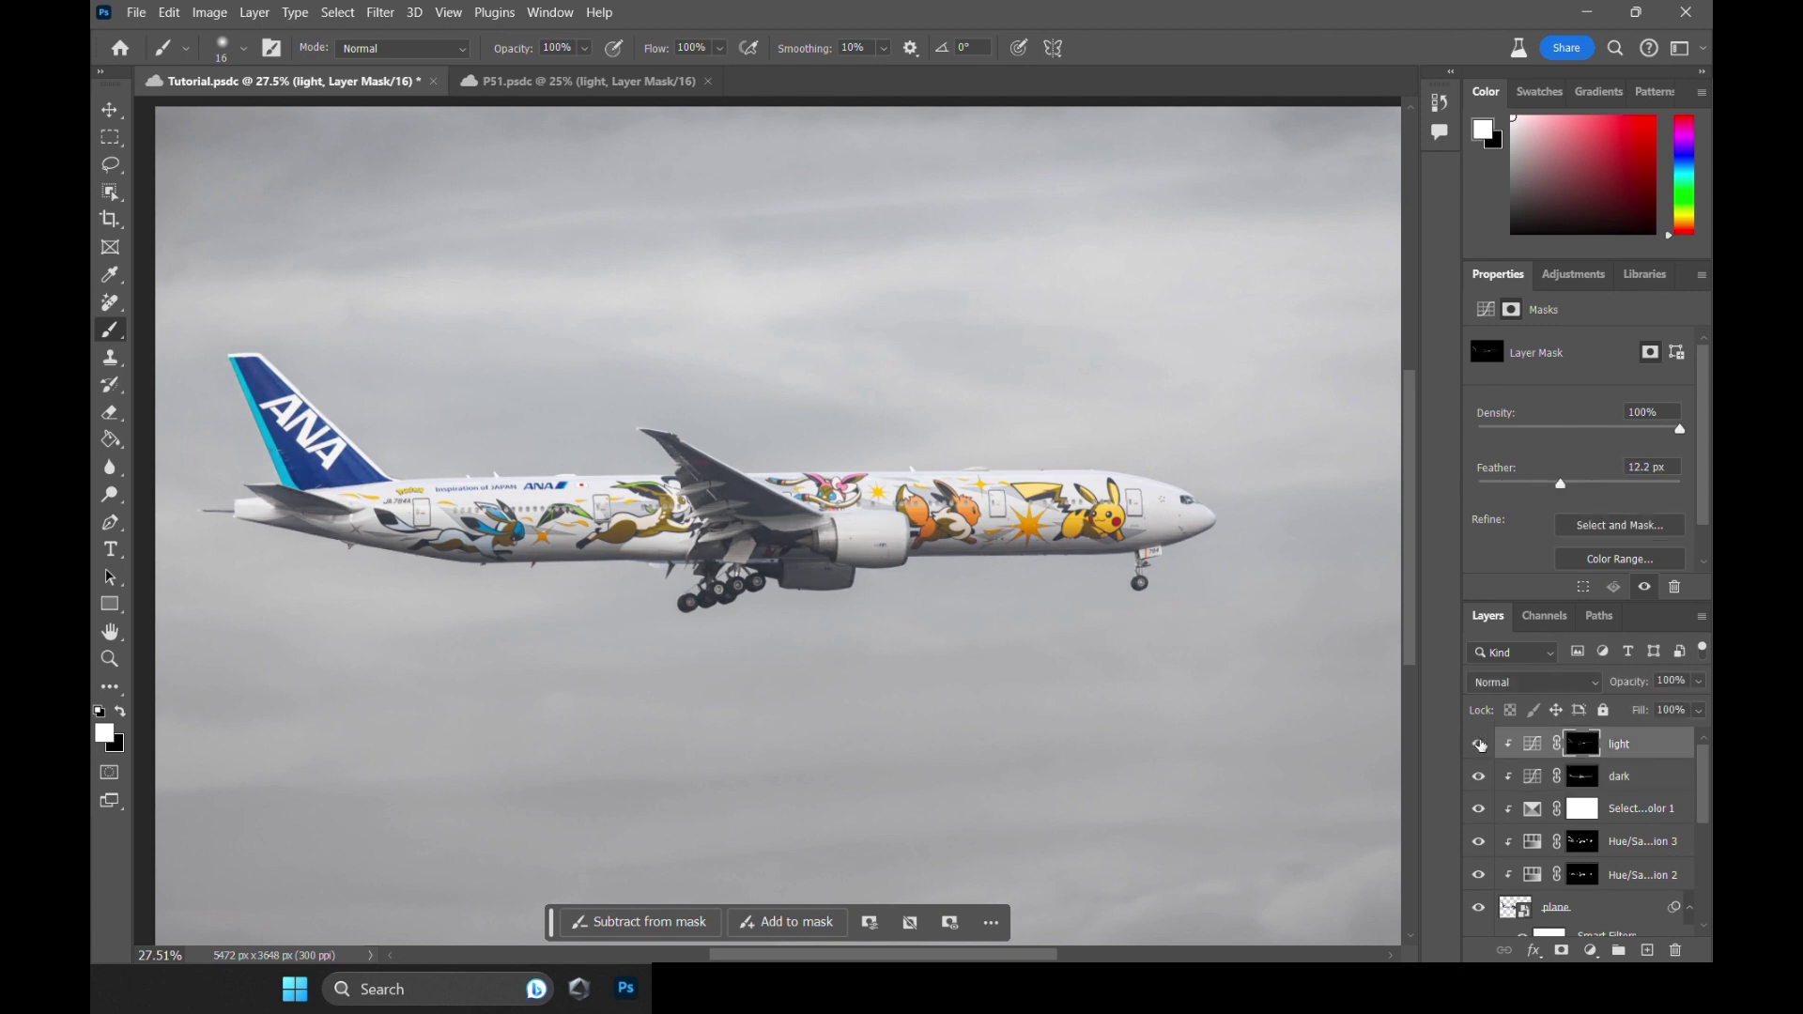
key(alt+bracketleft)
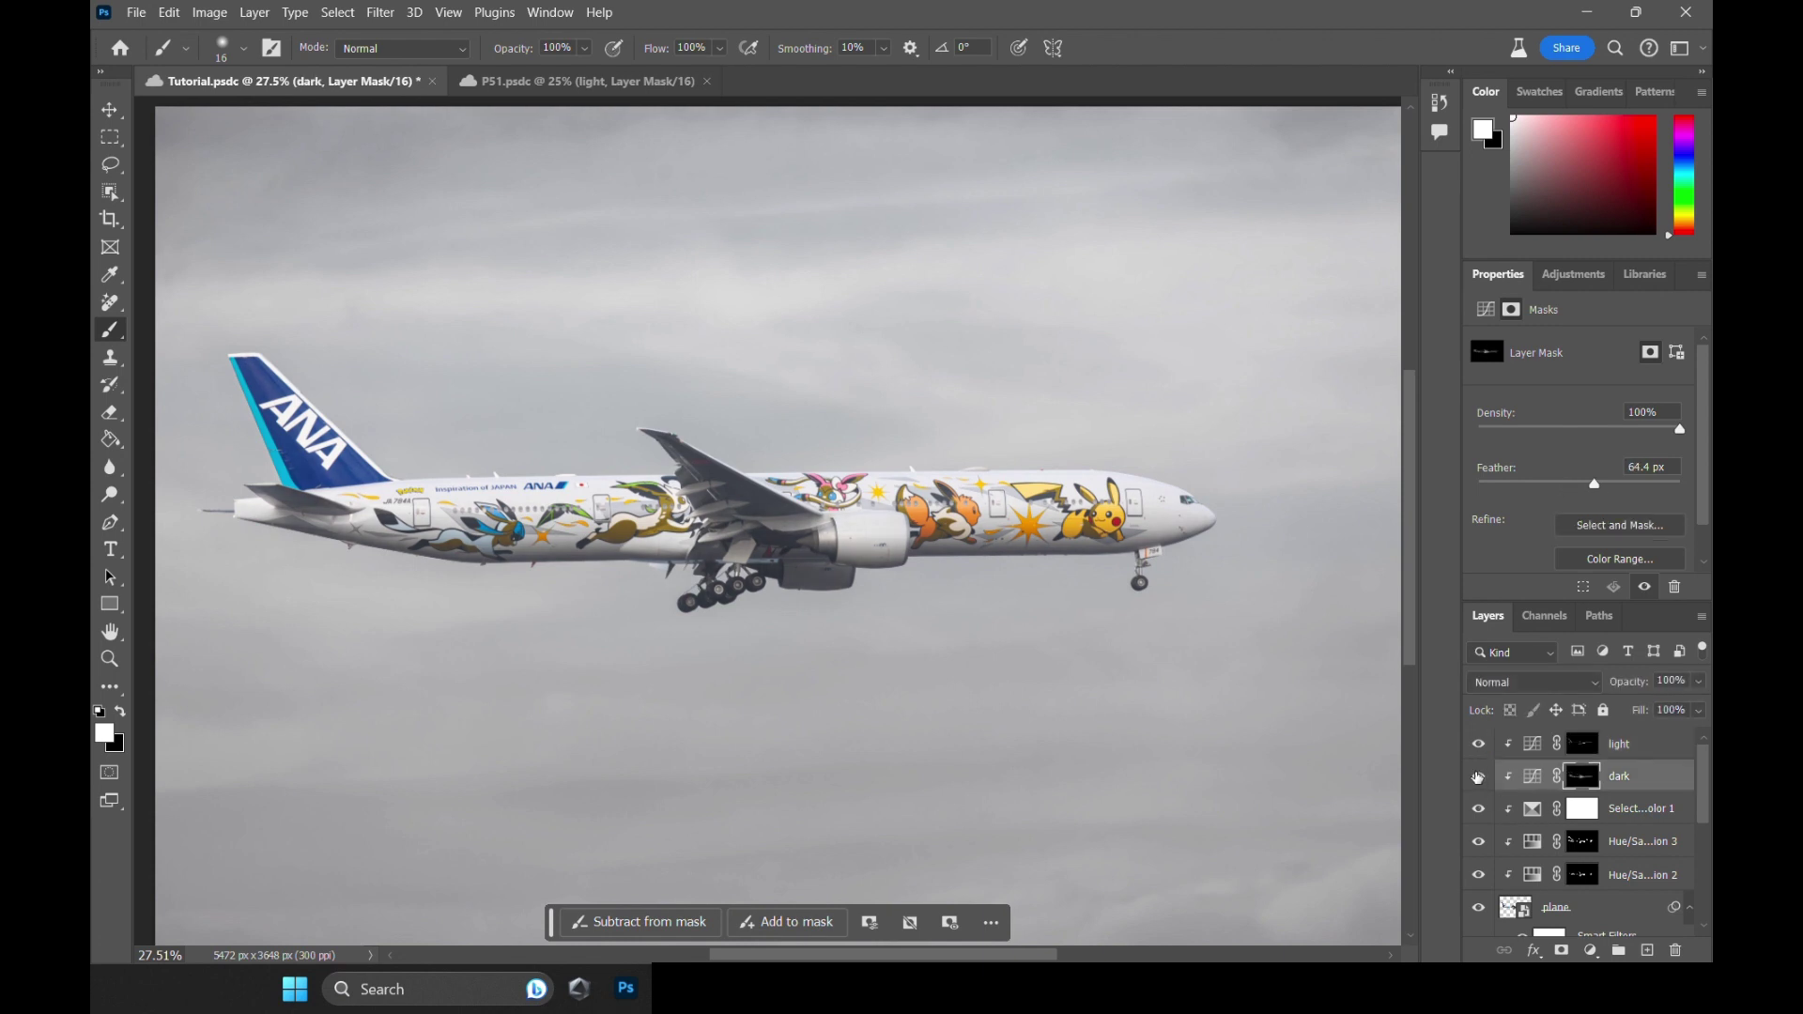
Add a Curves adjustment above the light layer, clip it to the plane, and slightly raise its midtones.
key(alt+bracketright)
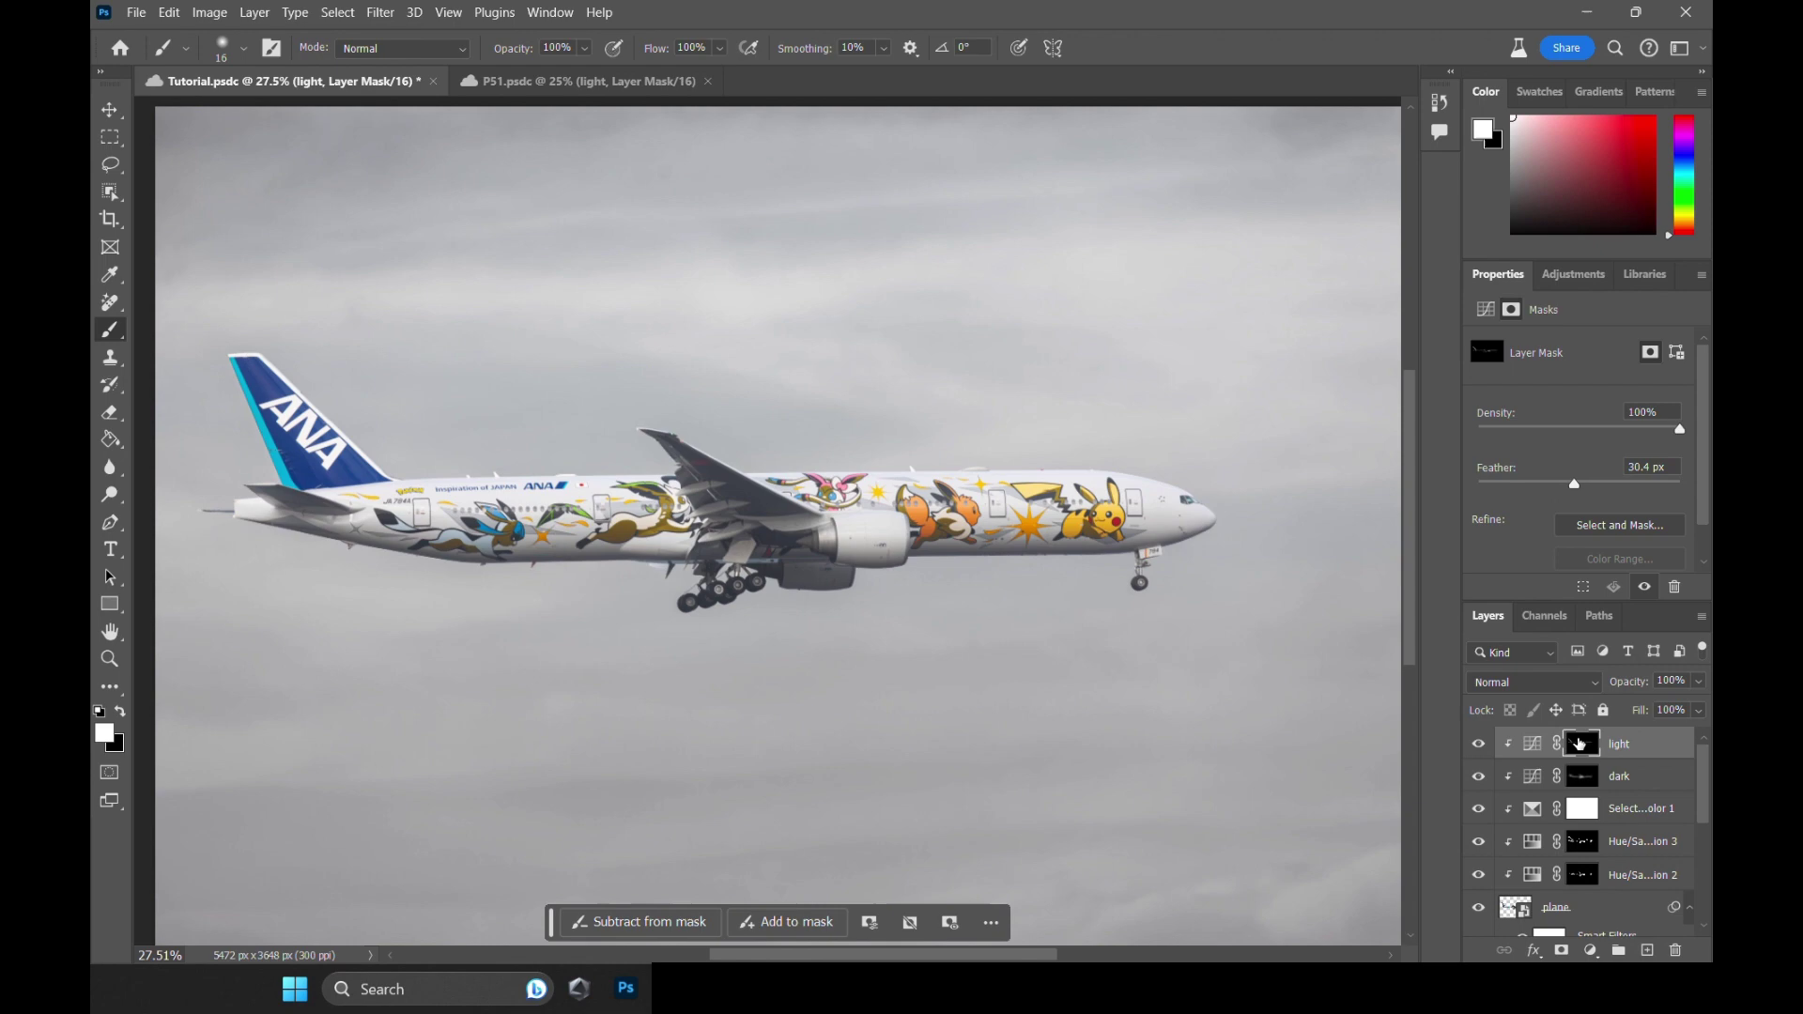
click(1580, 744)
key(ctrl+minus)
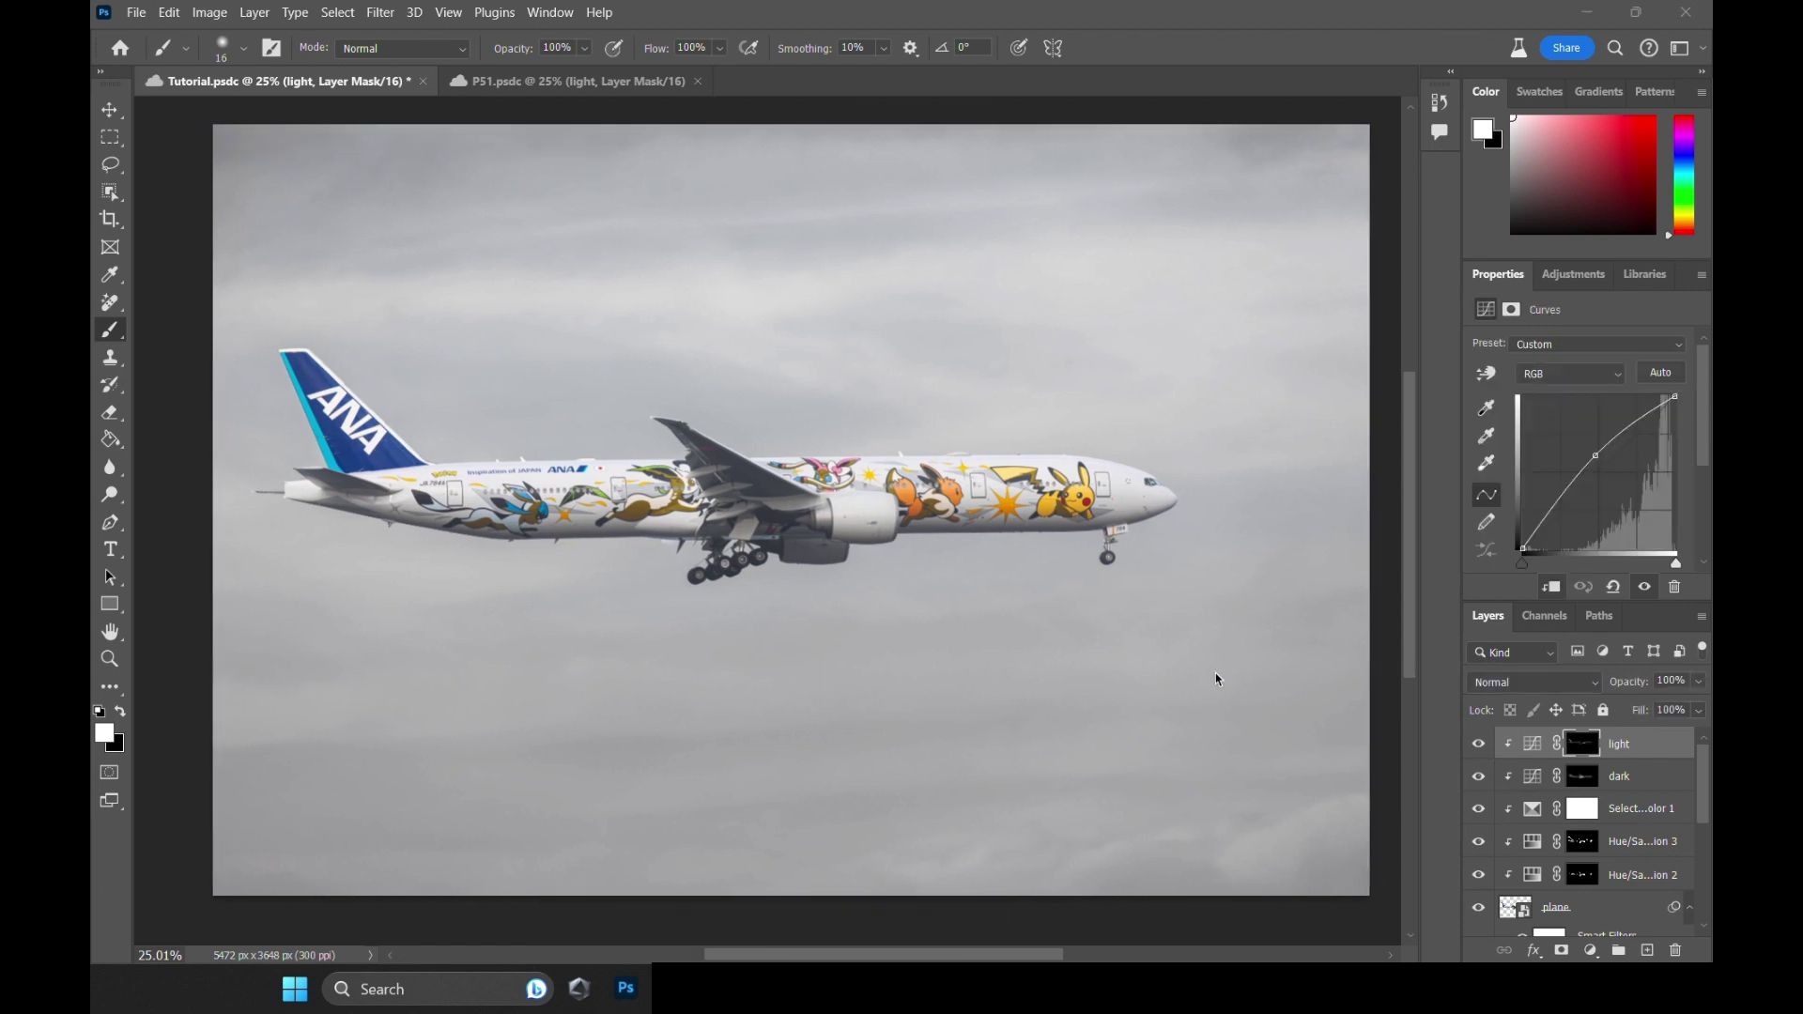
click(1590, 950)
click(1589, 673)
click(1551, 587)
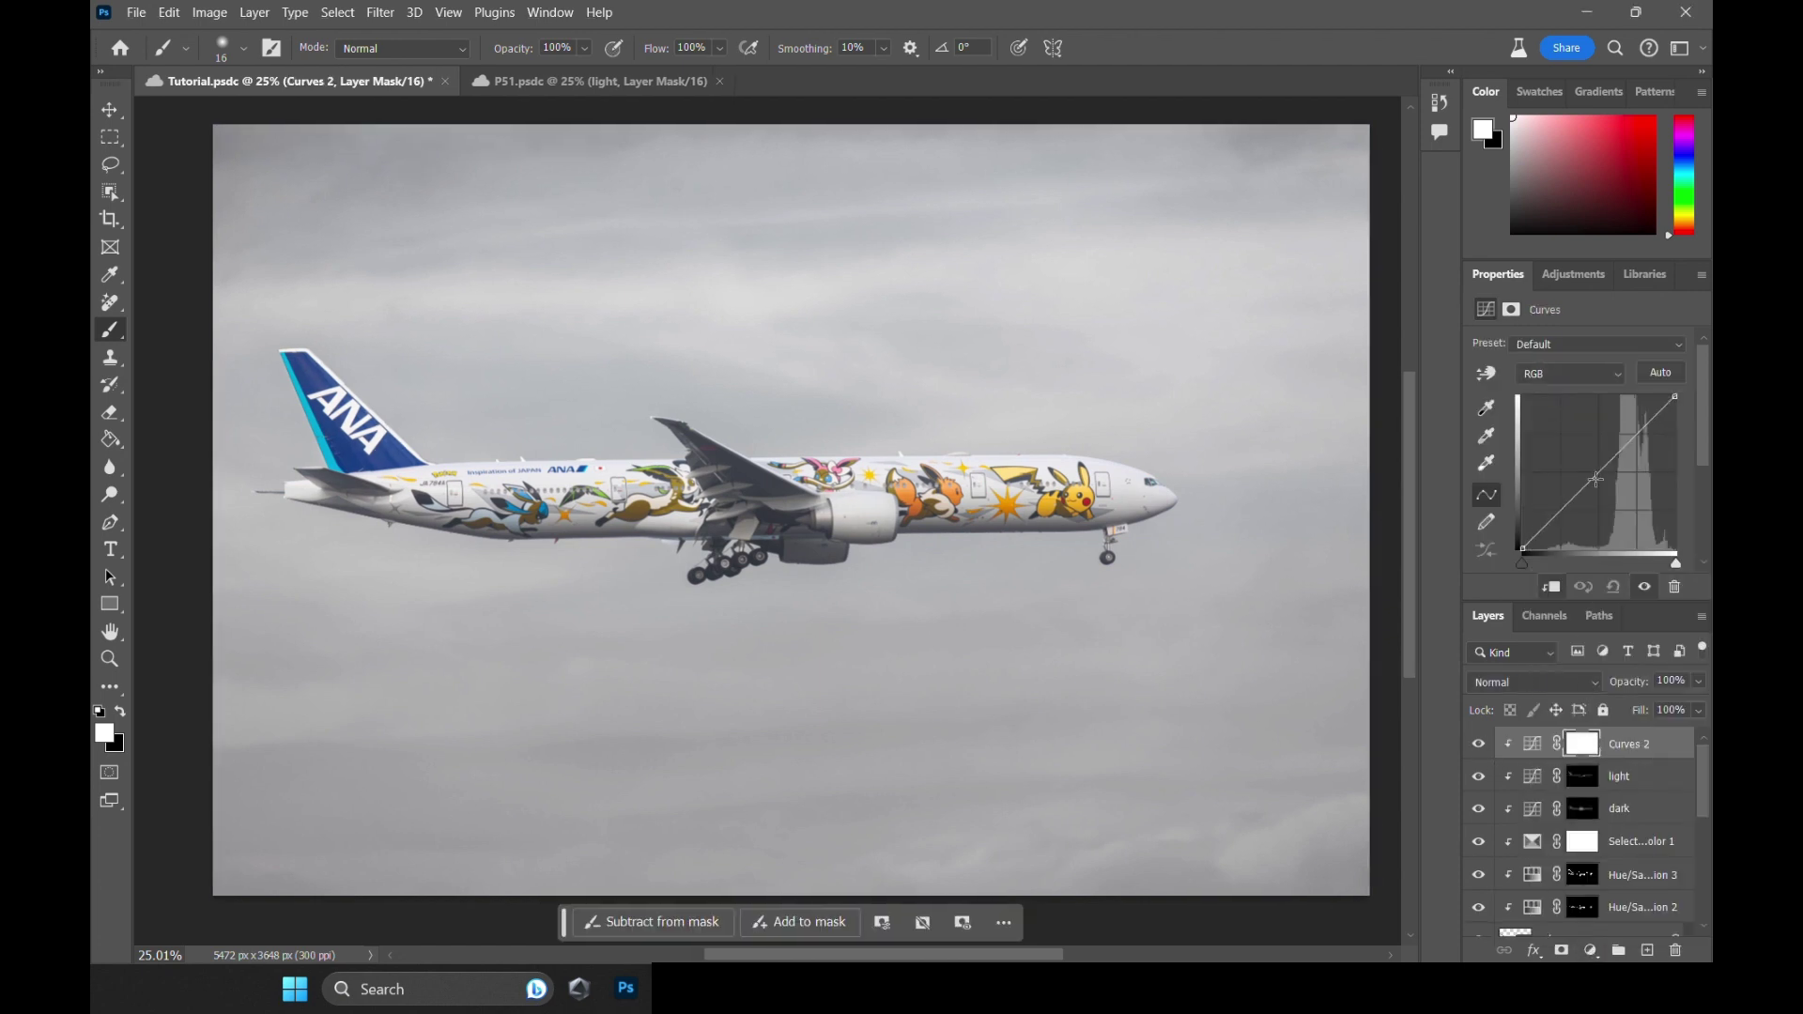
drag(1597, 473, 1597, 469)
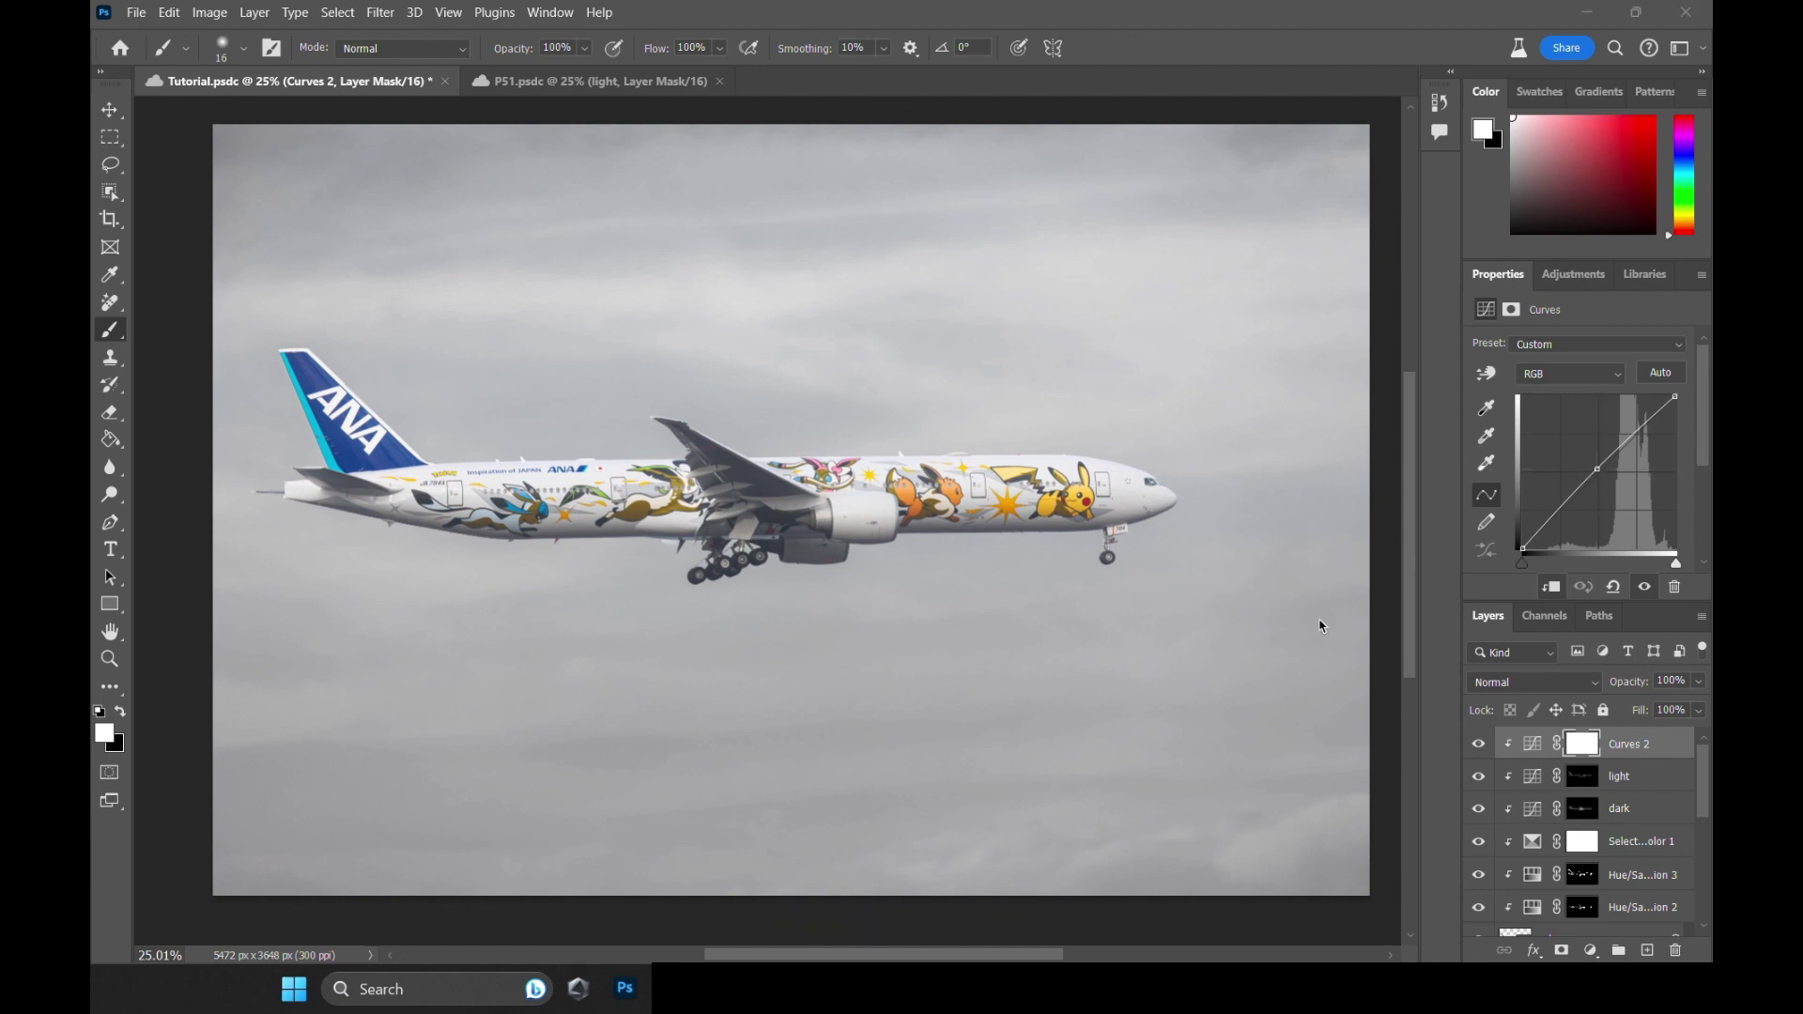
Run the Depth Blur neural filter on the Background layer, outputting only the depth map to a new layer.
scroll(1582, 765, down, 5)
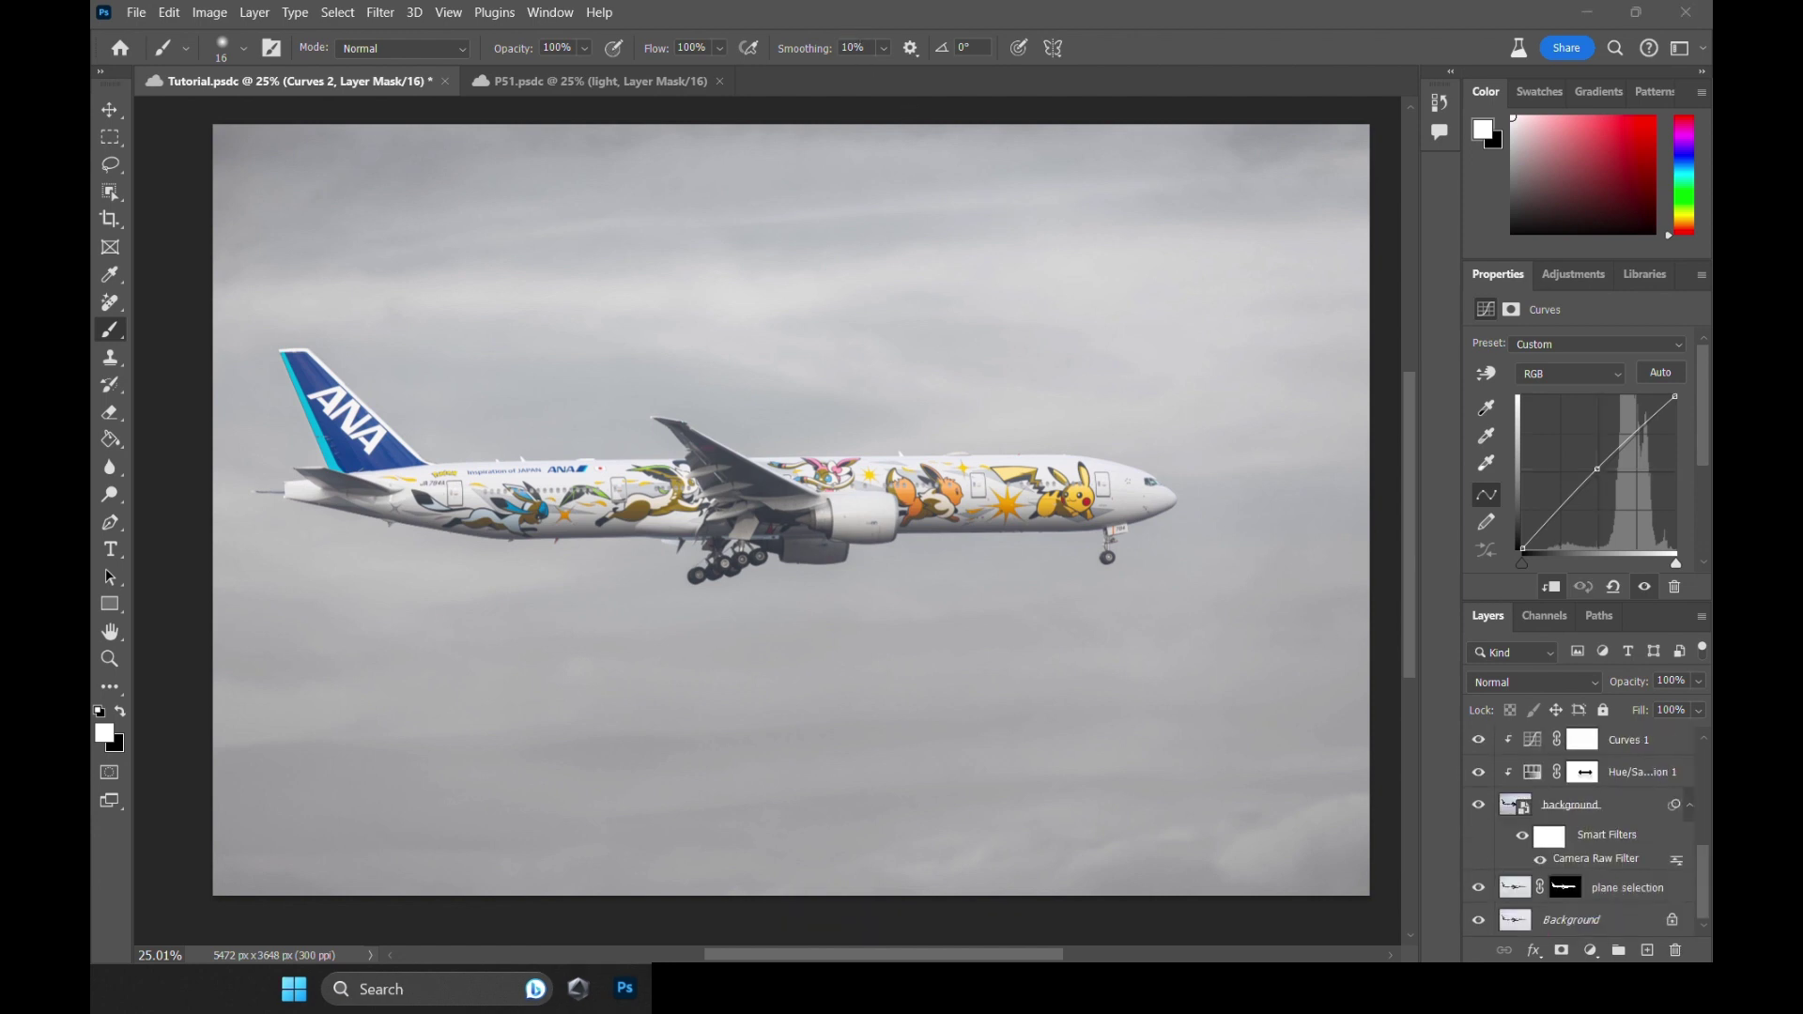
click(1585, 922)
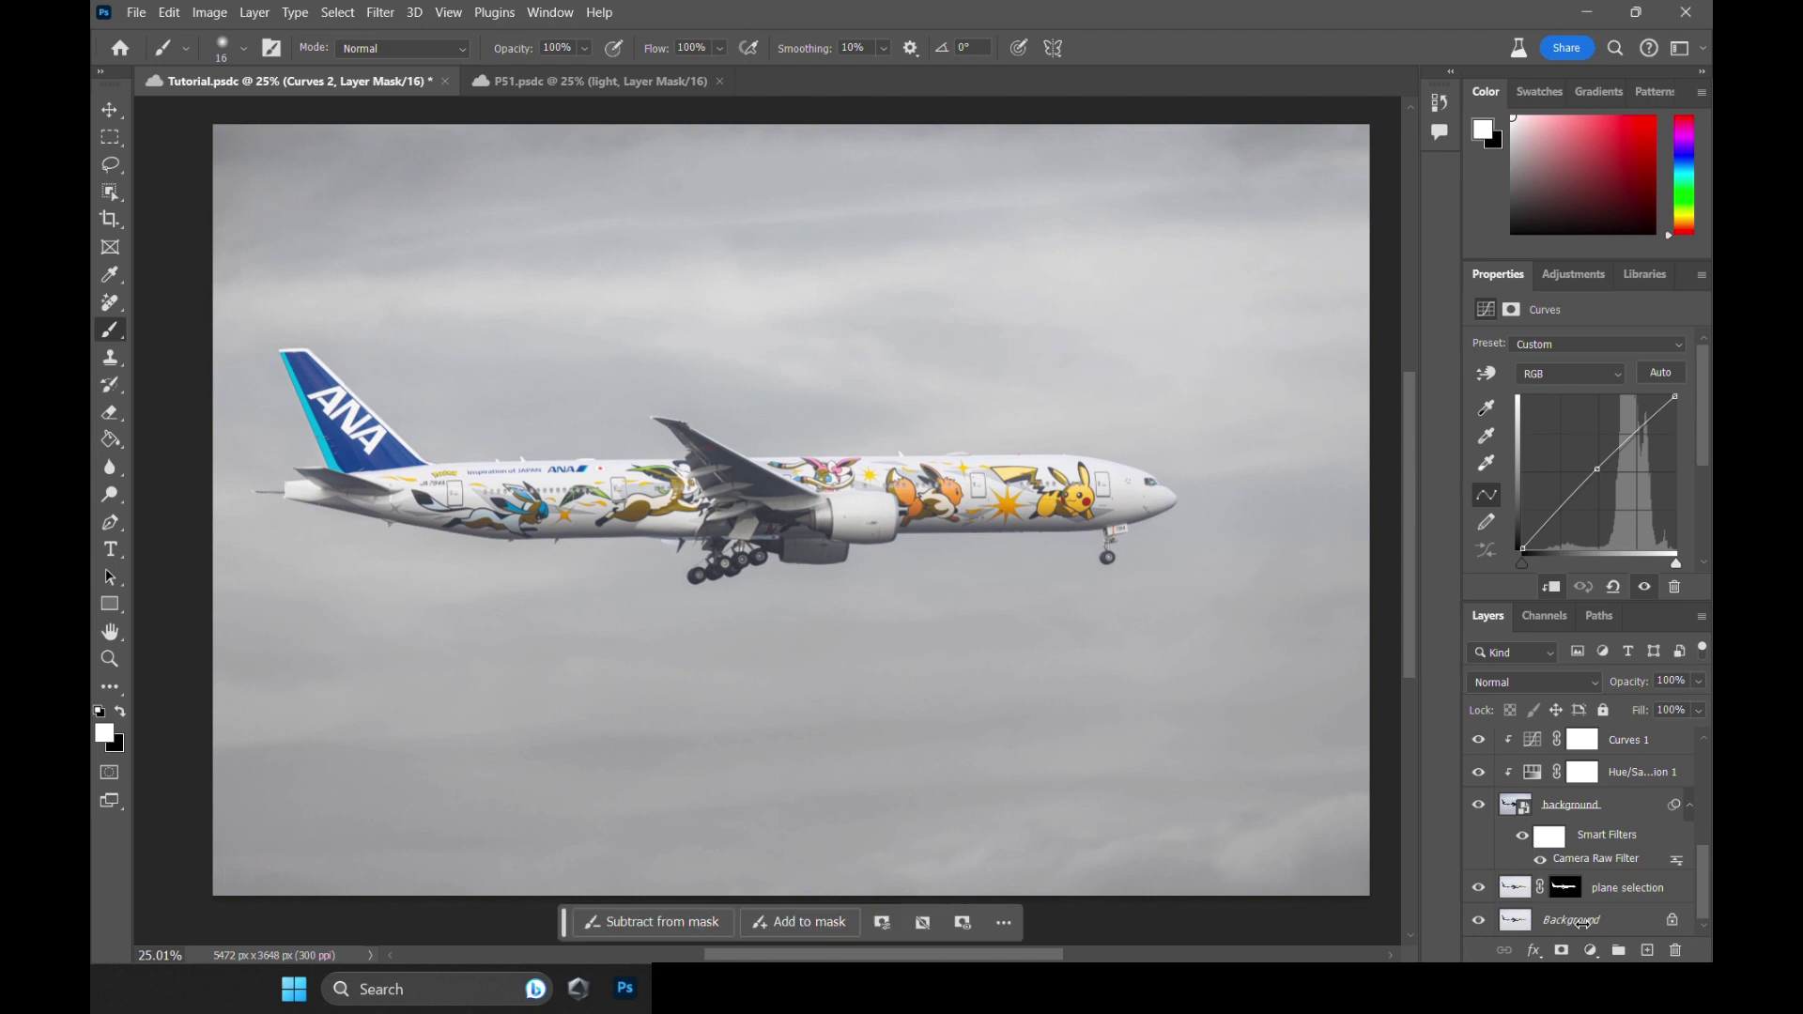
click(380, 12)
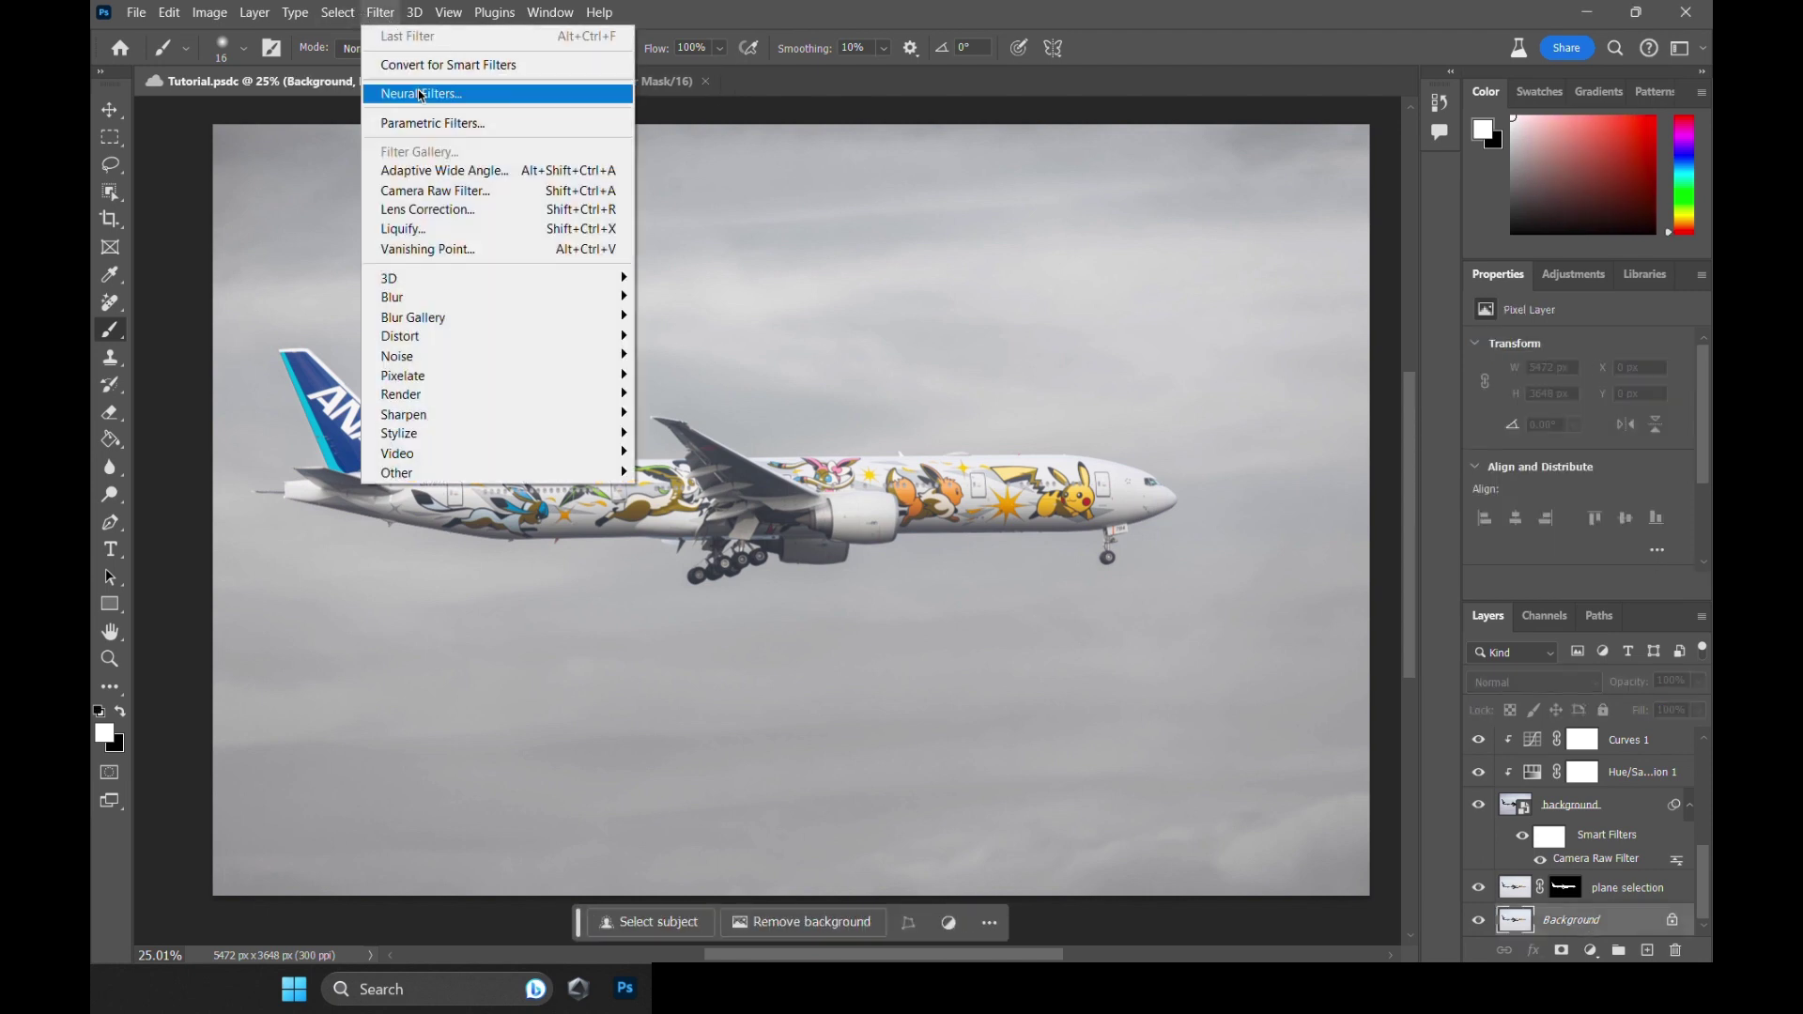
click(418, 88)
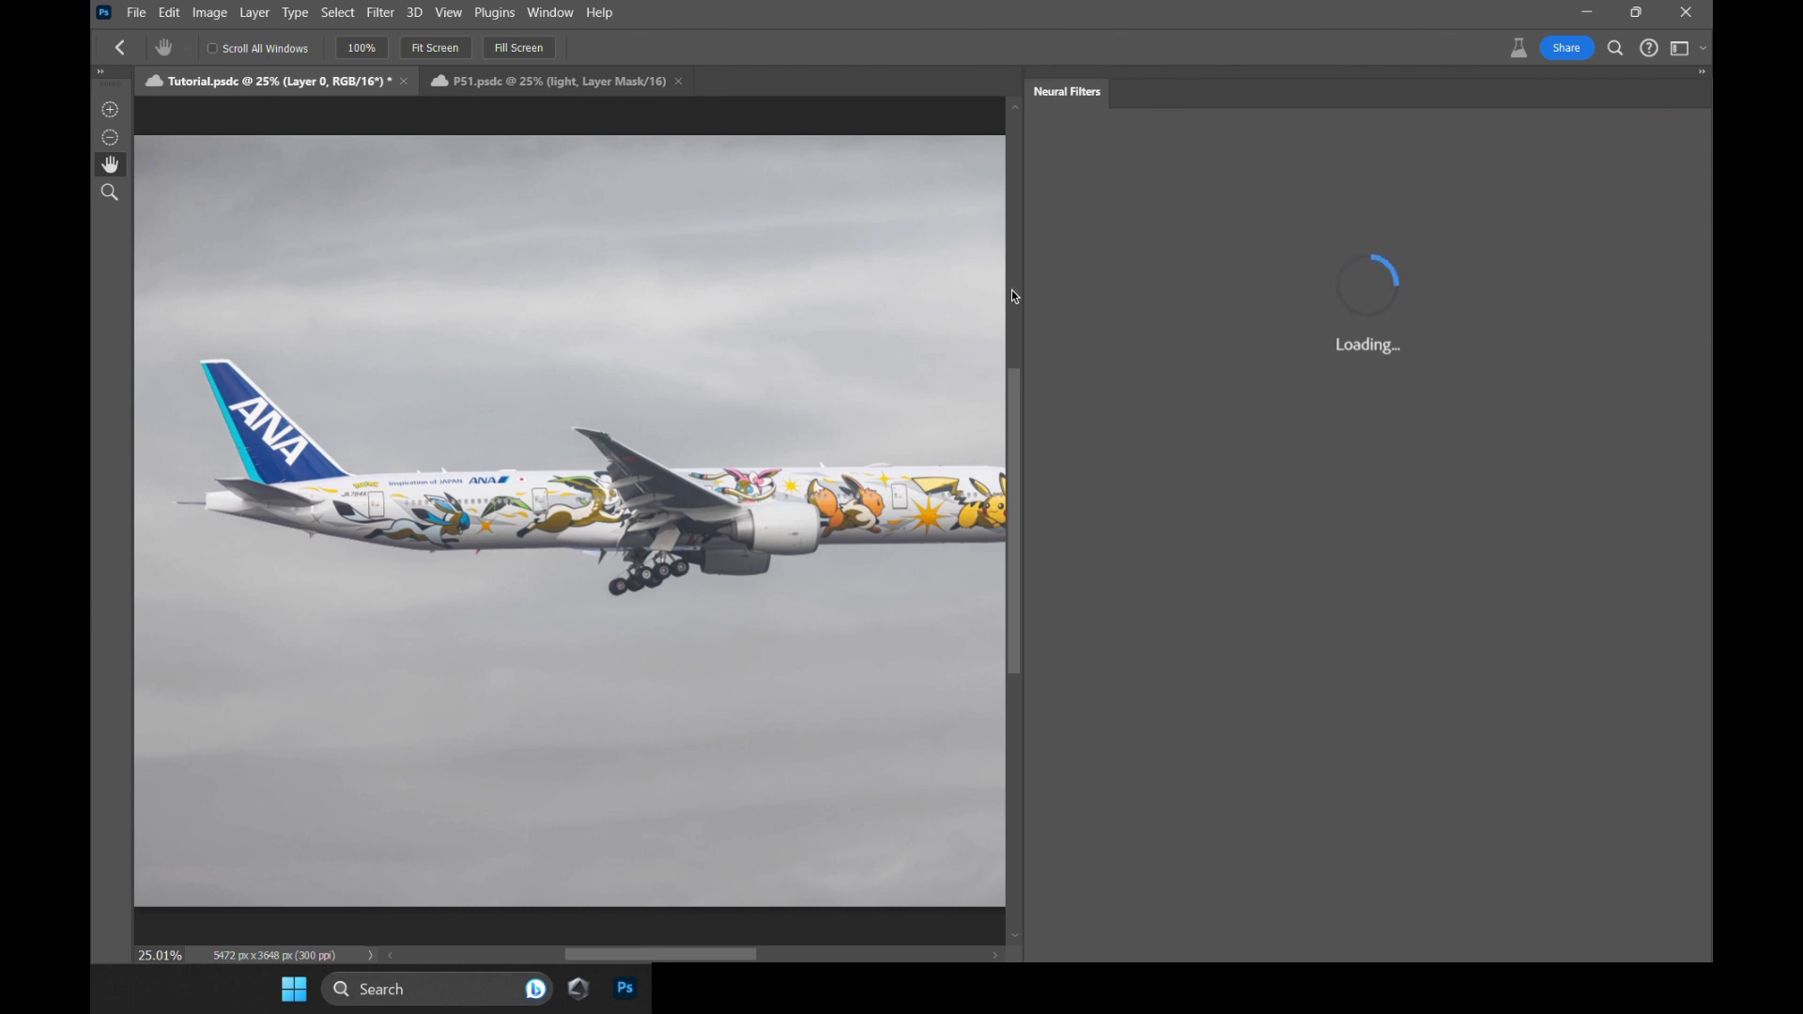
scroll(1126, 791, down, 1)
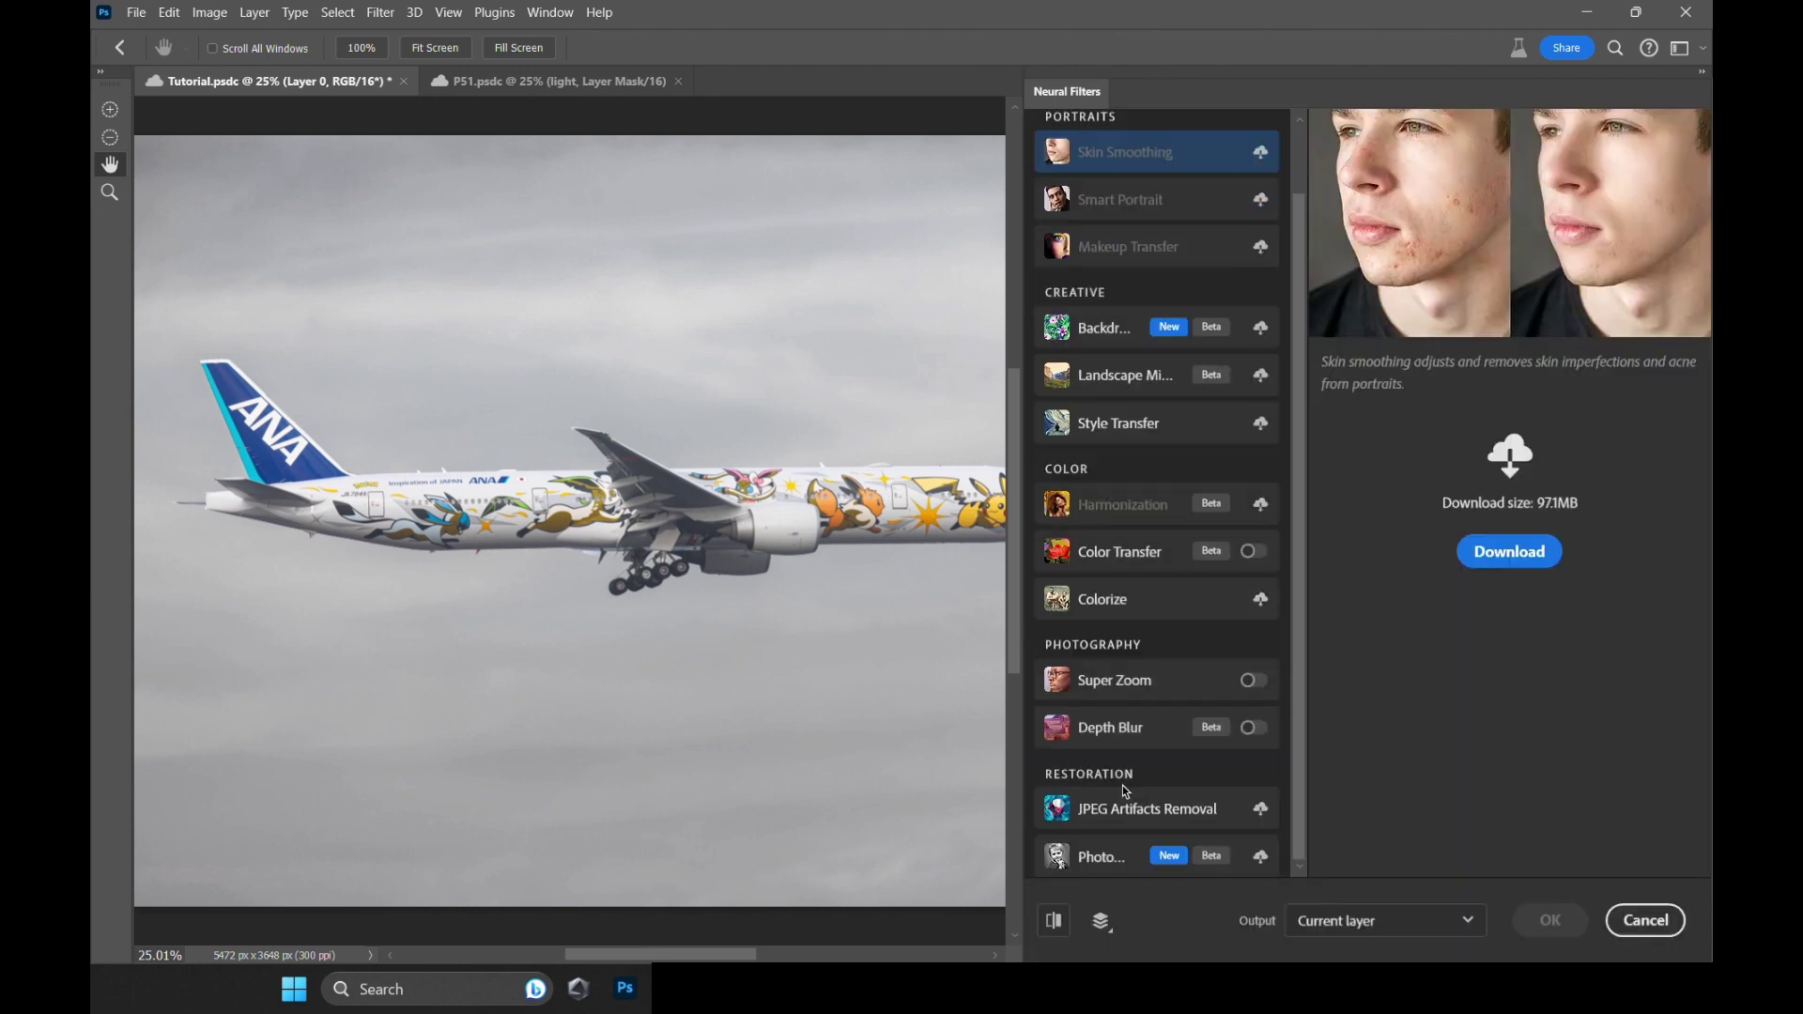
click(1248, 732)
scroll(1436, 599, down, 3)
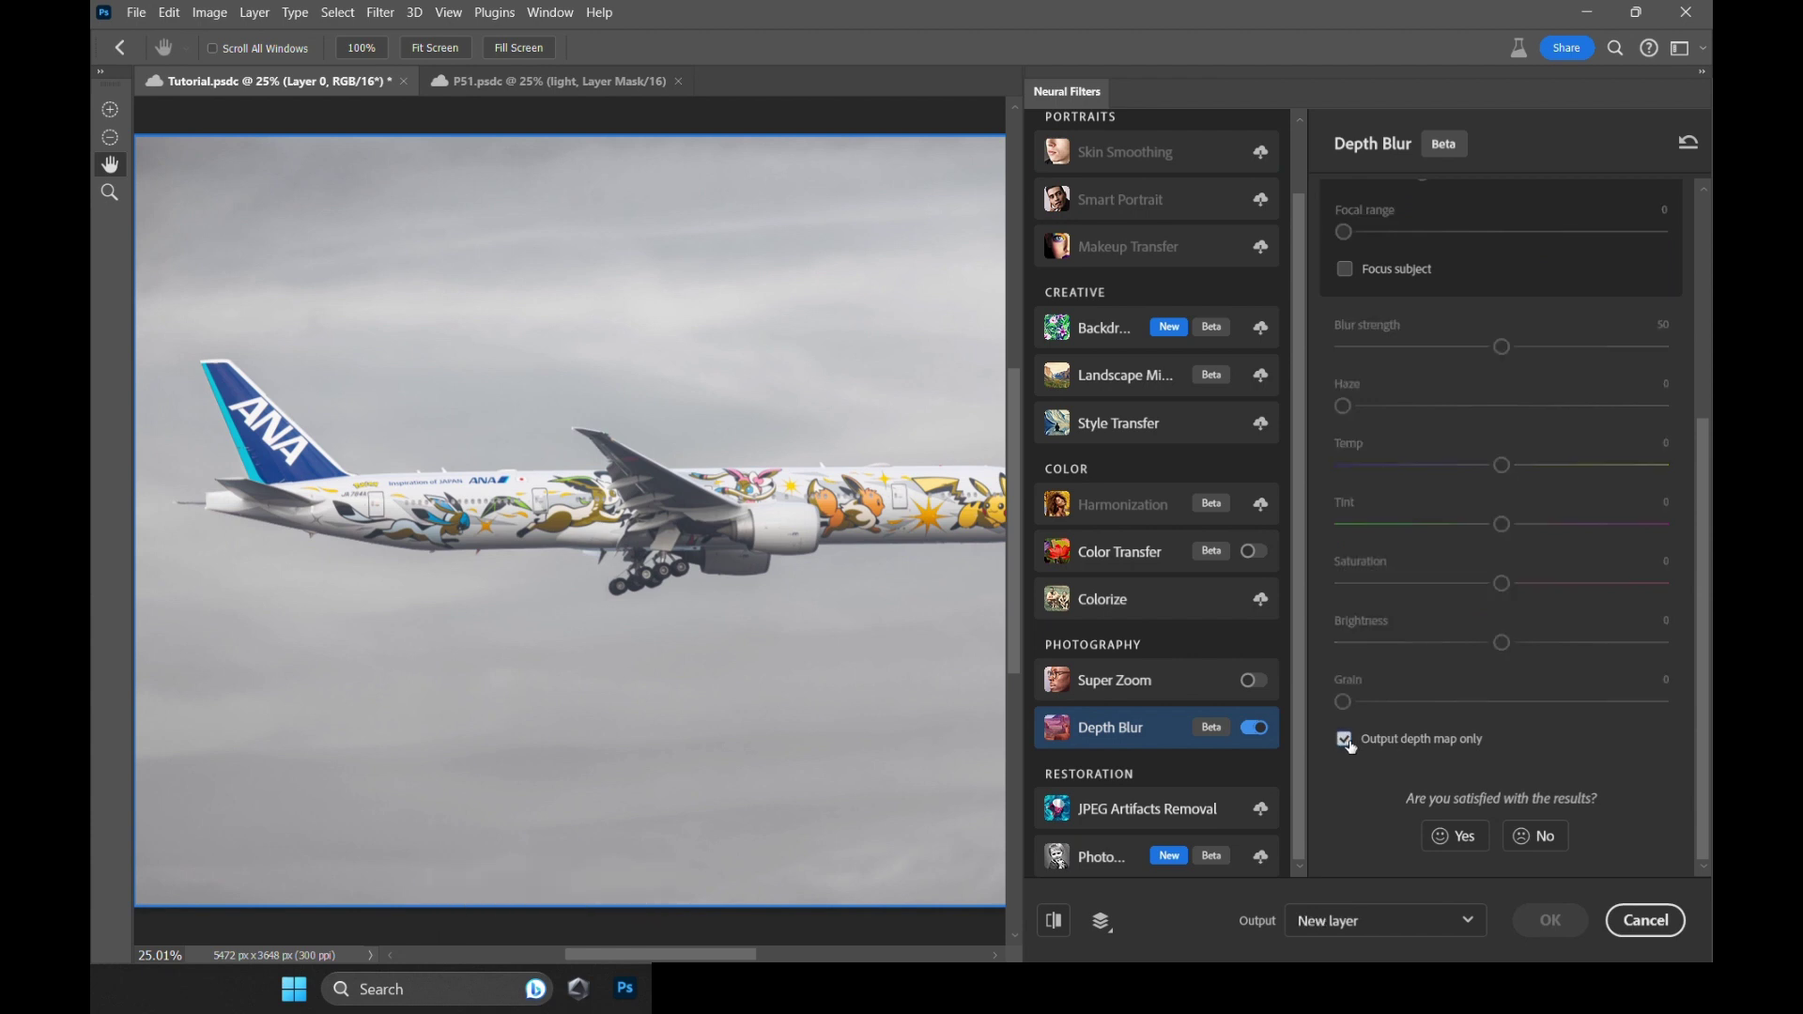
scroll(1353, 748, up, 3)
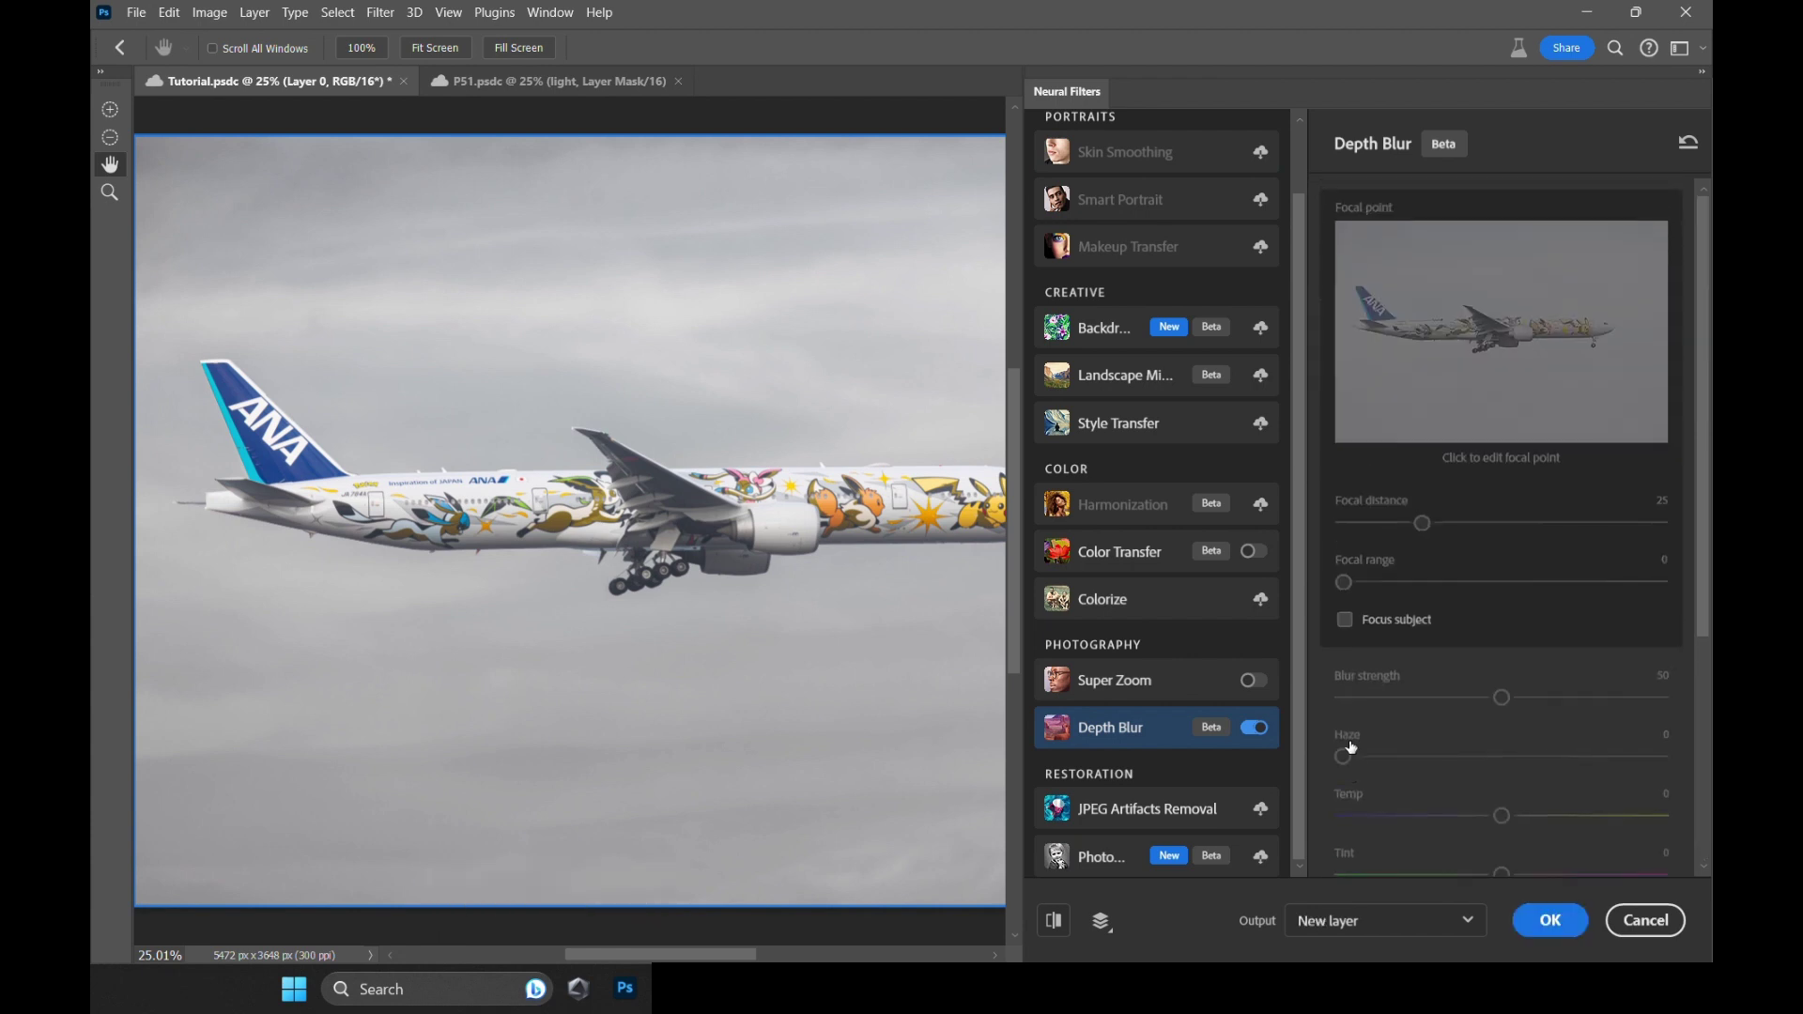
click(1549, 922)
Place the depth map layer at the top of the layer stack and rename it mist.
drag(1570, 924, 1562, 751)
double_click(1562, 749)
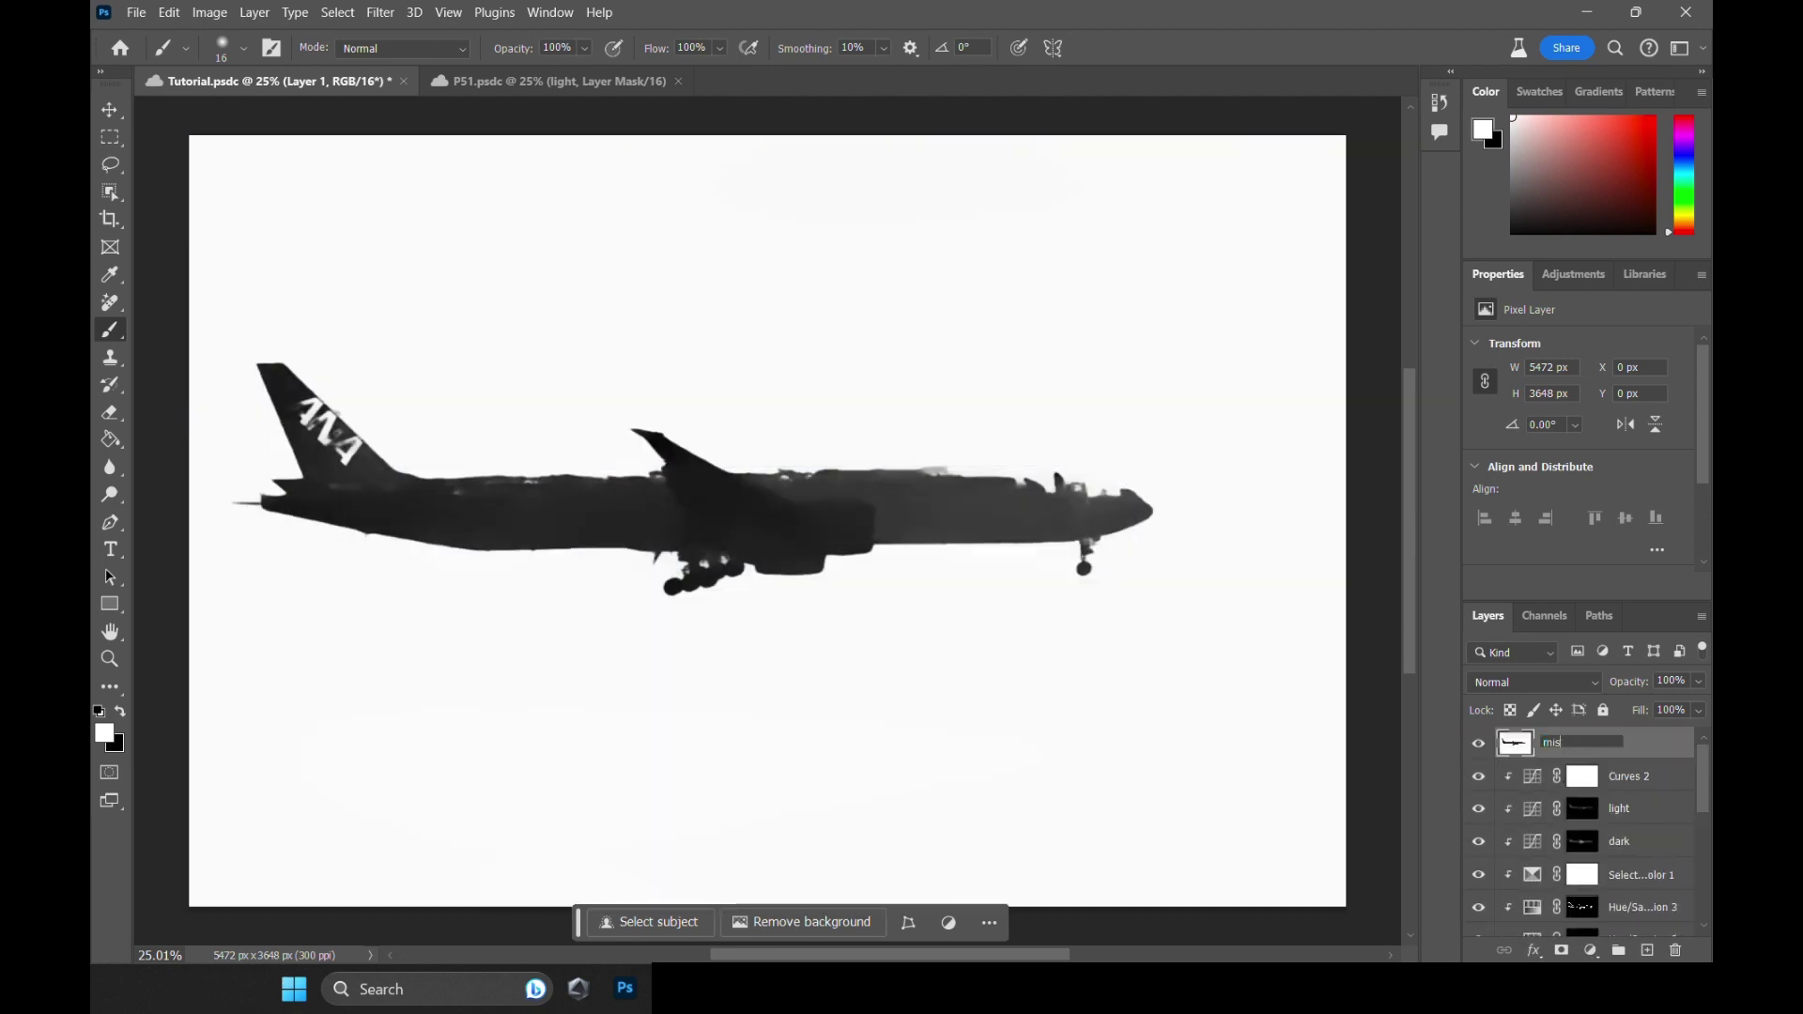
text(mist)
key(Return)
Set the mist layer's blend mode to Screen and add a black mask that hides it.
click(1576, 689)
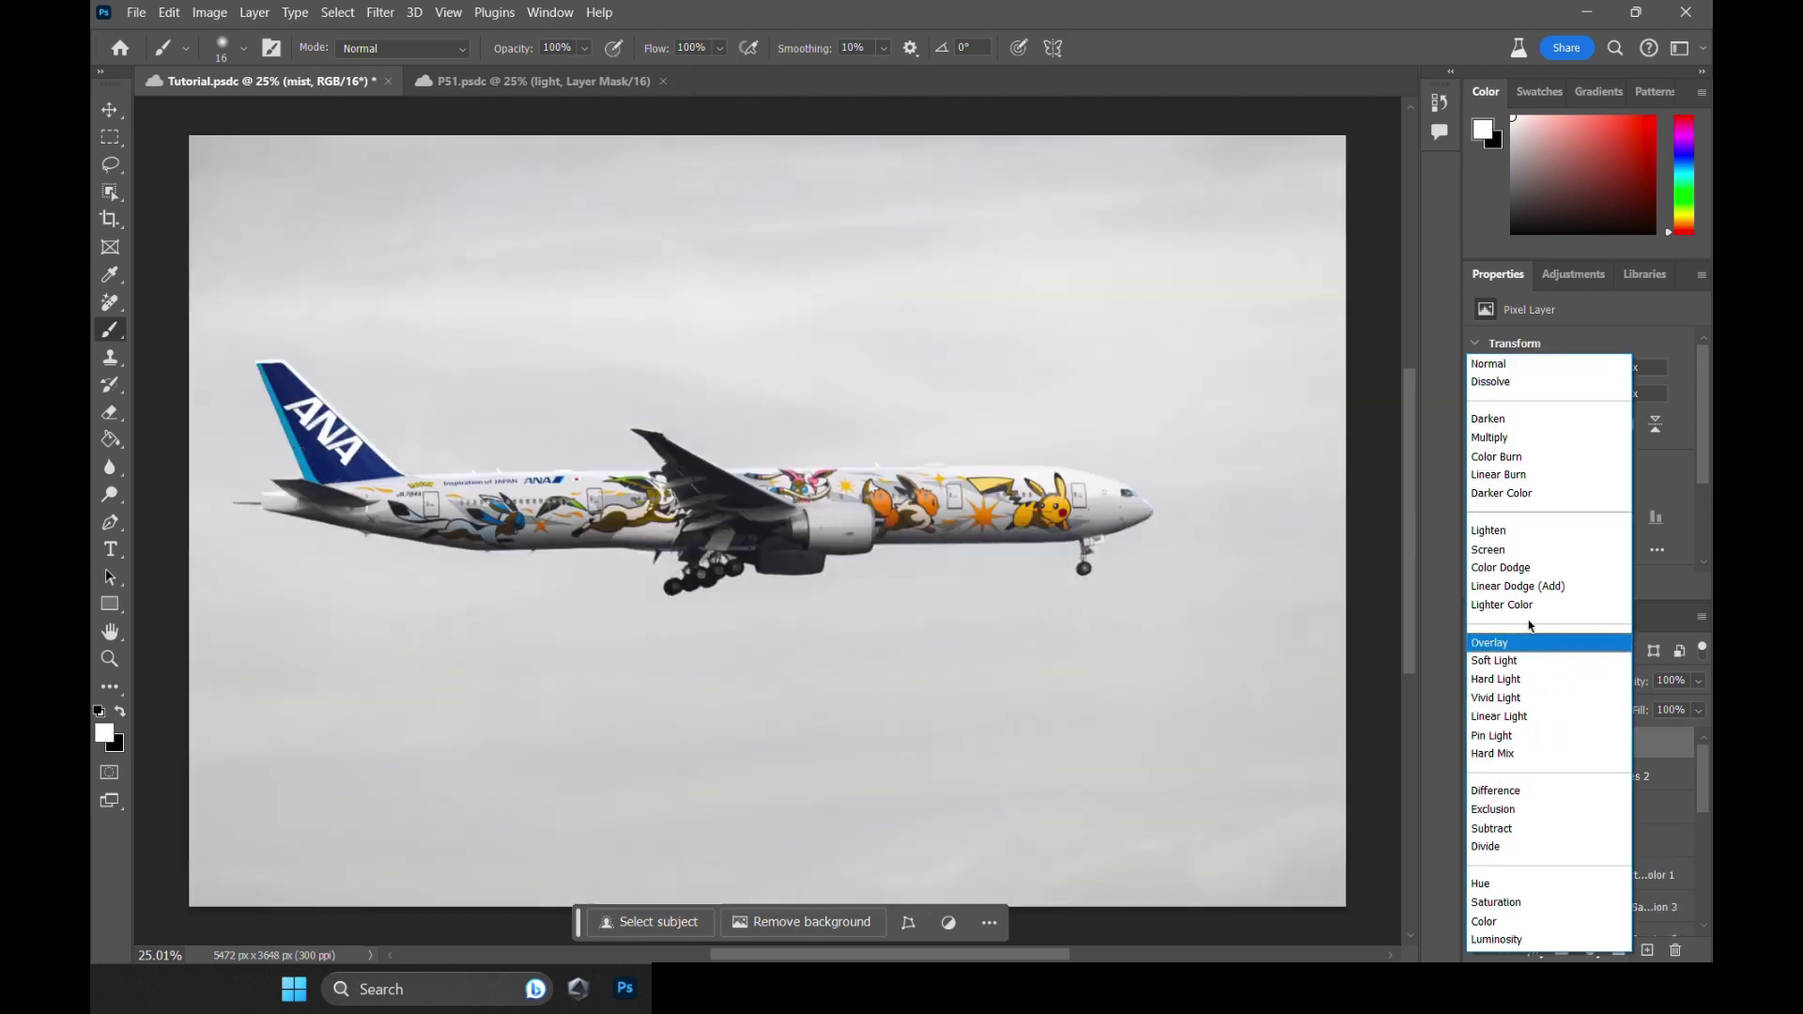
click(1540, 544)
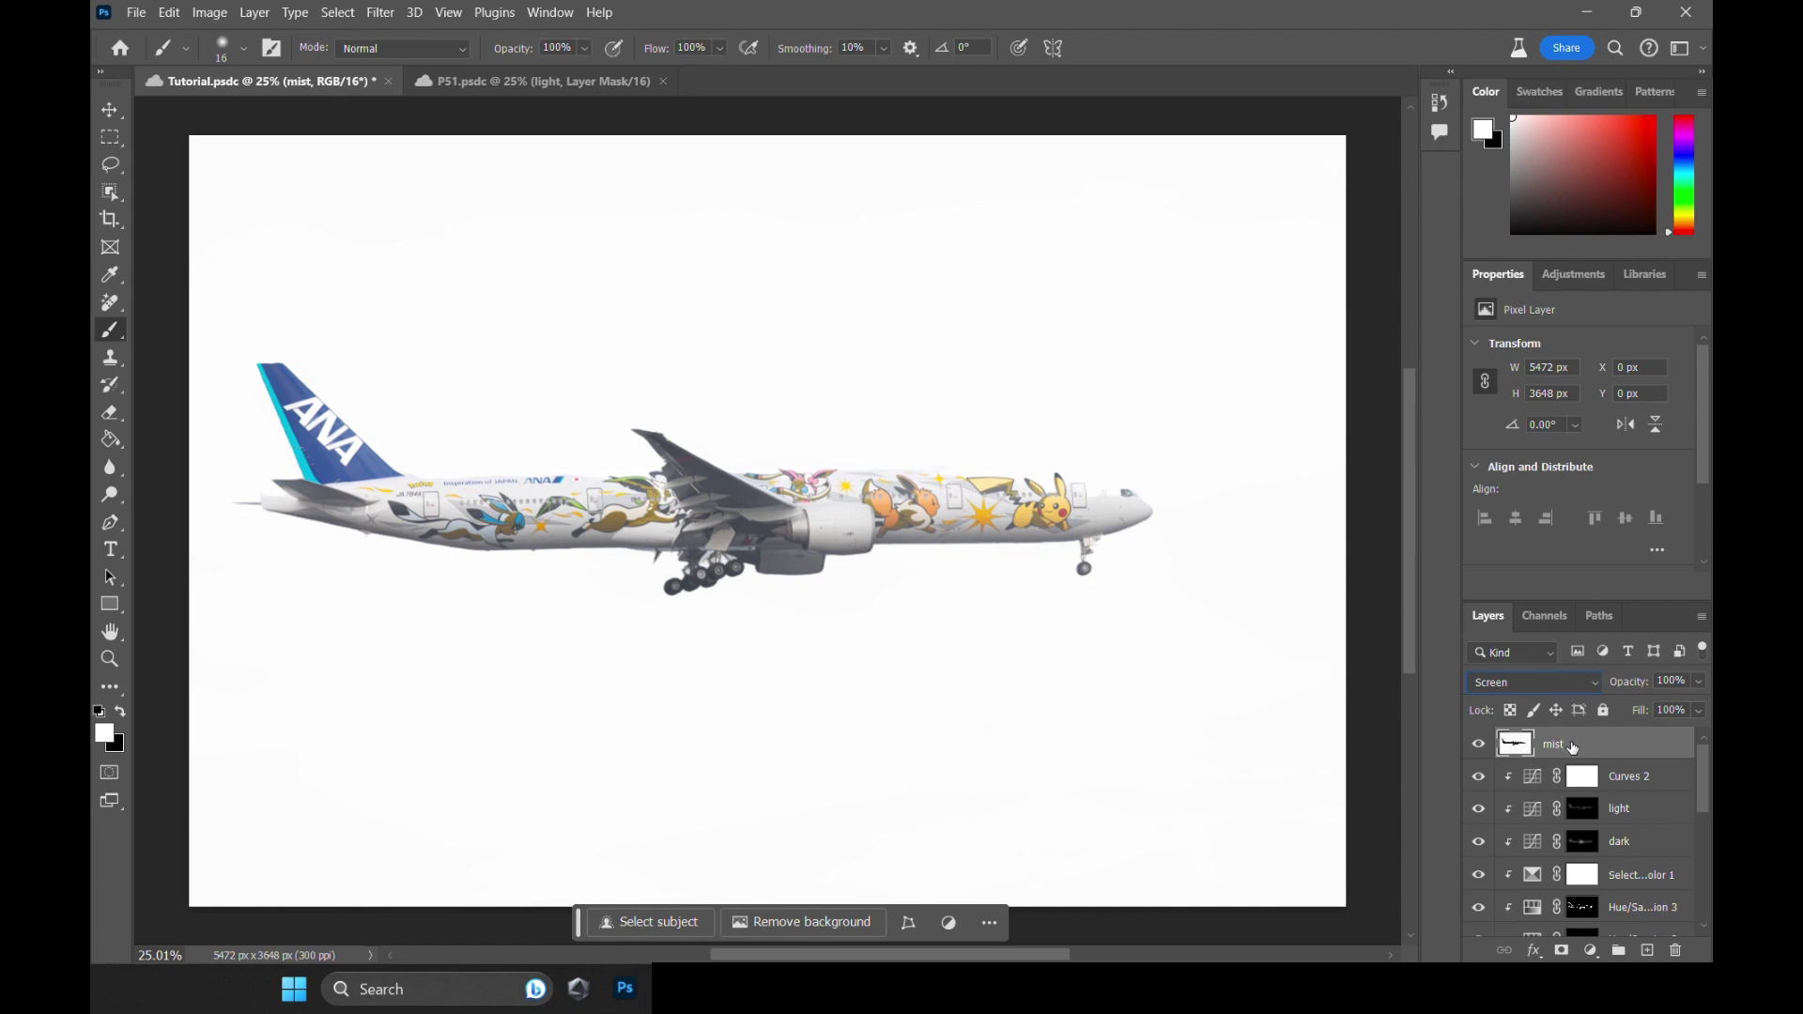
alt+click(1563, 951)
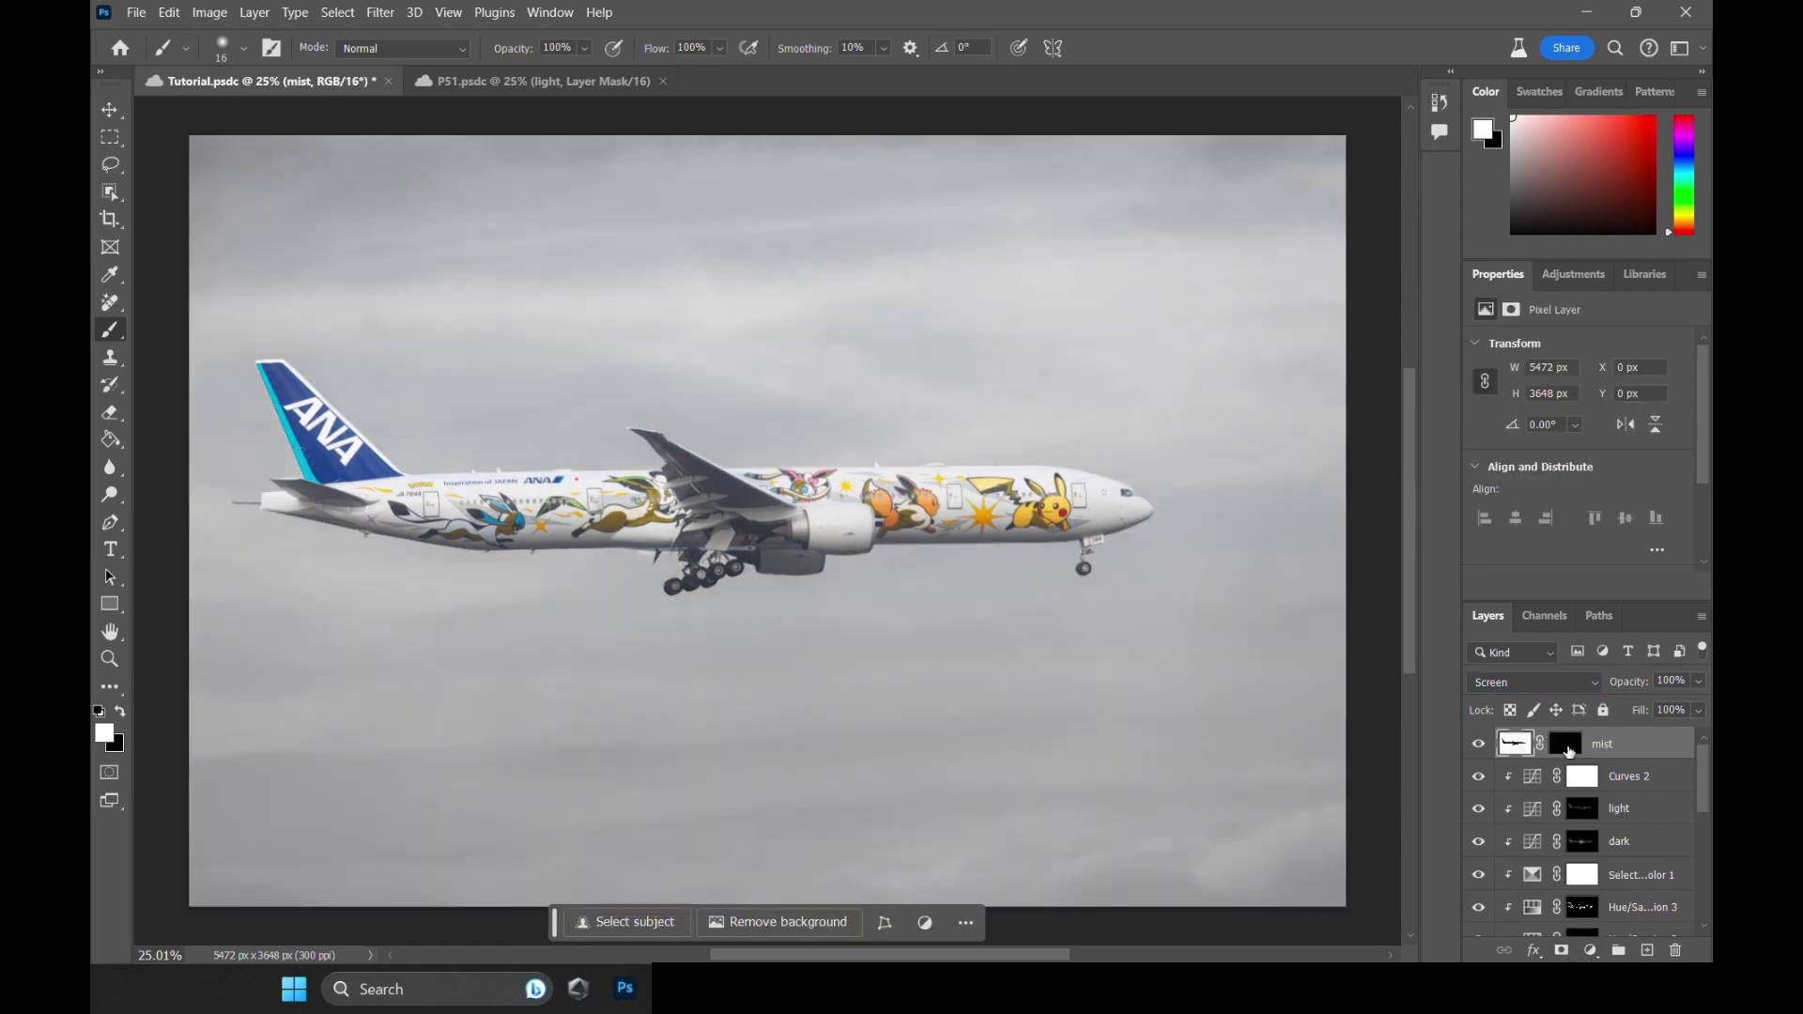
Paint soft mist beneath the plane's tail and rear fuselage on the mist mask with a white brush at 21% opacity.
click(584, 47)
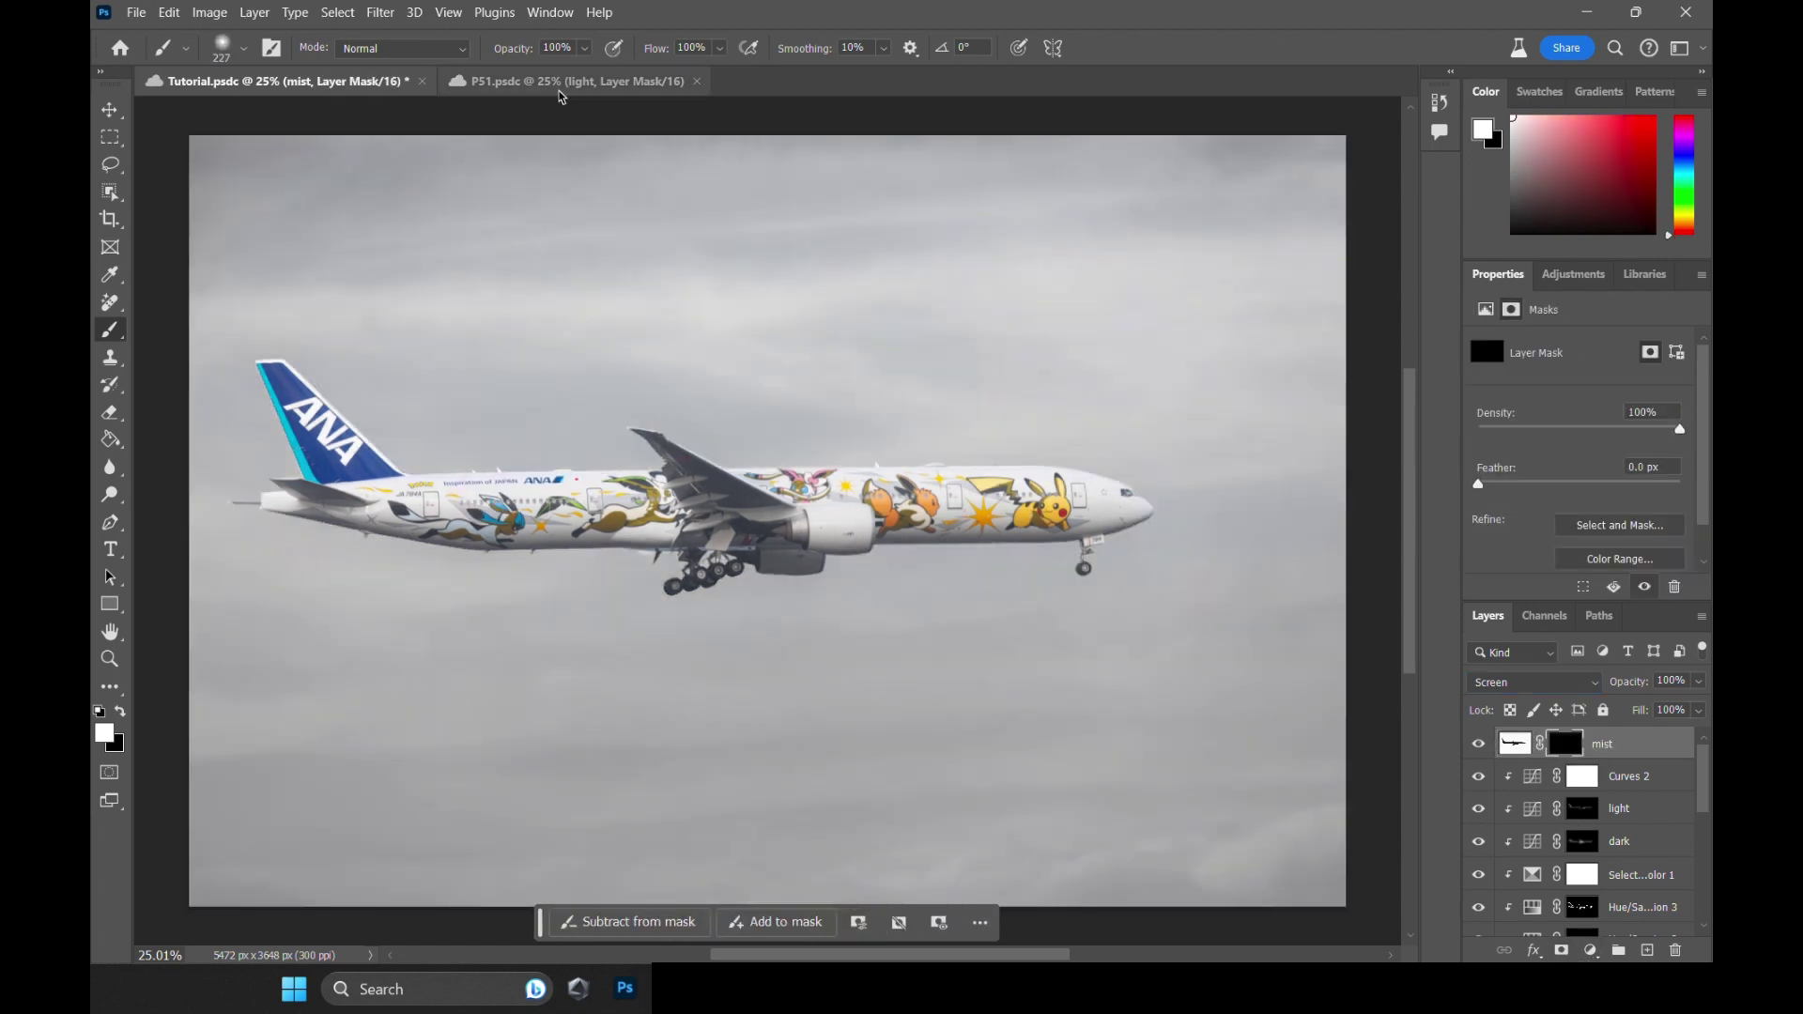
drag(611, 72, 587, 75)
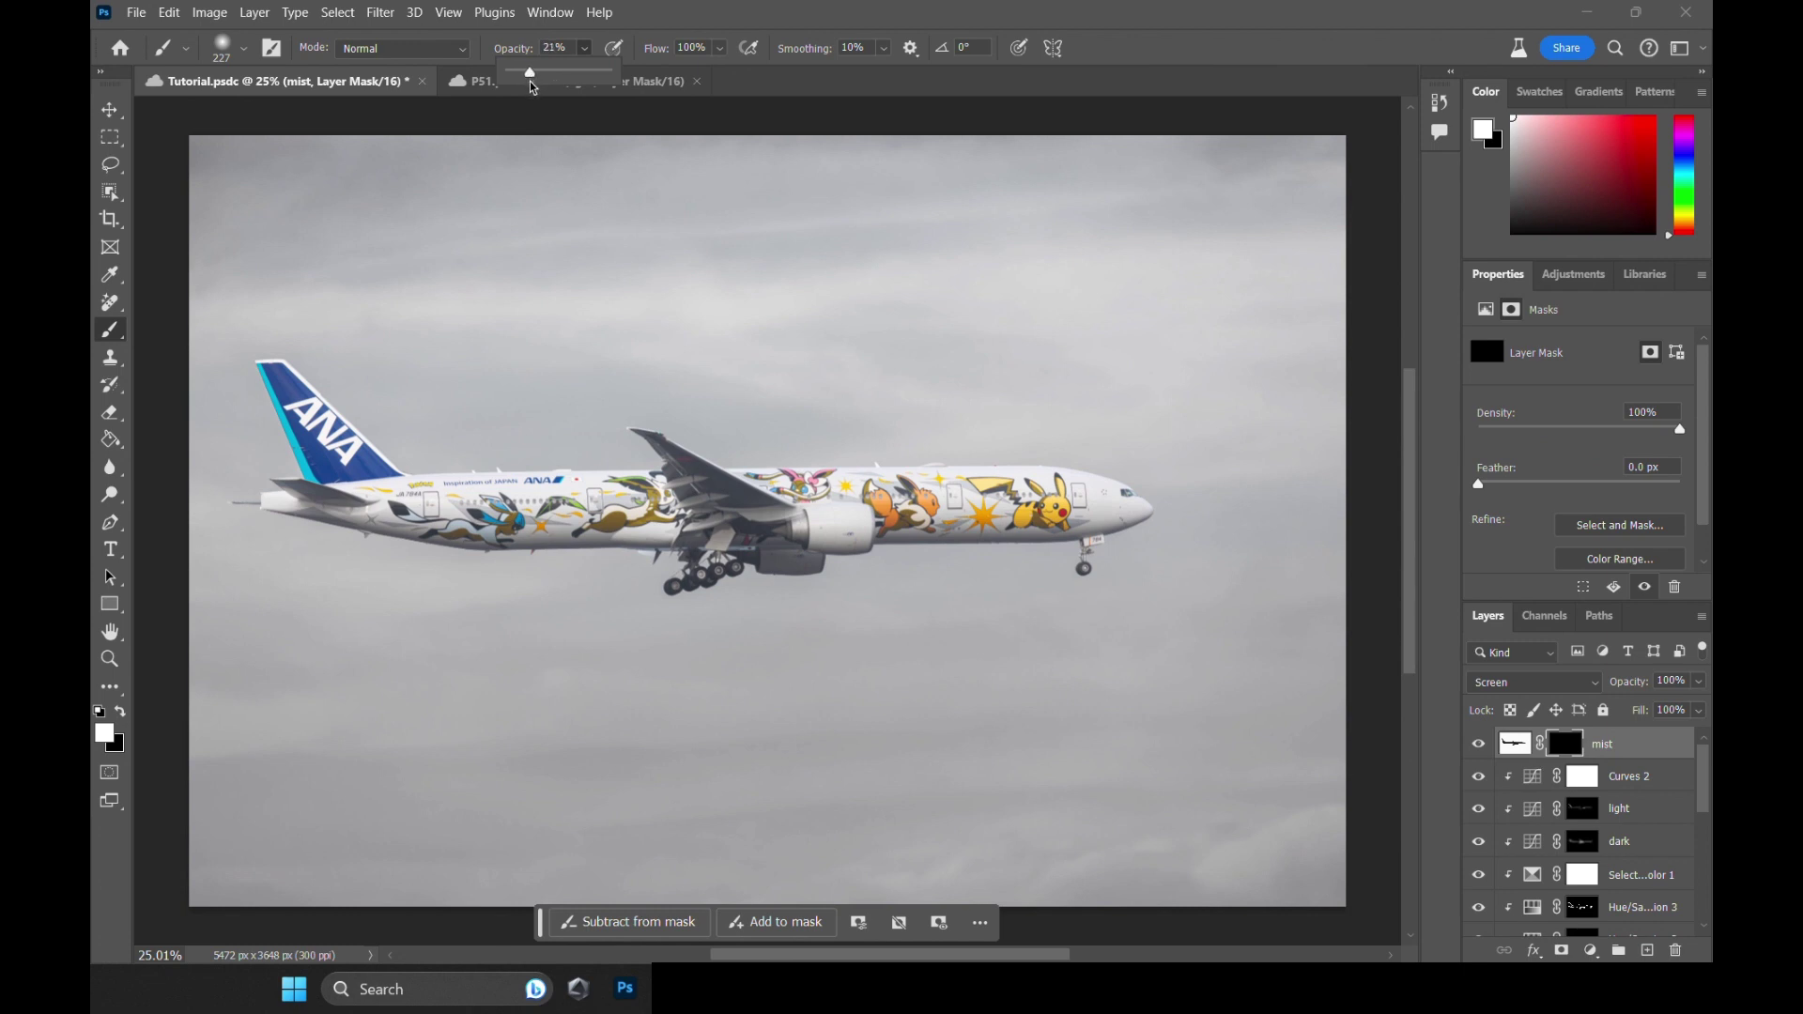
alt+right_click(506, 751)
mouse_move(246, 669)
mouse_down()
mouse_move(254, 644)
mouse_move(842, 645)
mouse_up()
mouse_move(244, 625)
mouse_down()
mouse_move(554, 561)
mouse_move(885, 571)
mouse_move(1108, 601)
mouse_move(438, 667)
mouse_move(697, 582)
mouse_move(1164, 679)
mouse_move(644, 712)
mouse_move(447, 567)
mouse_up()
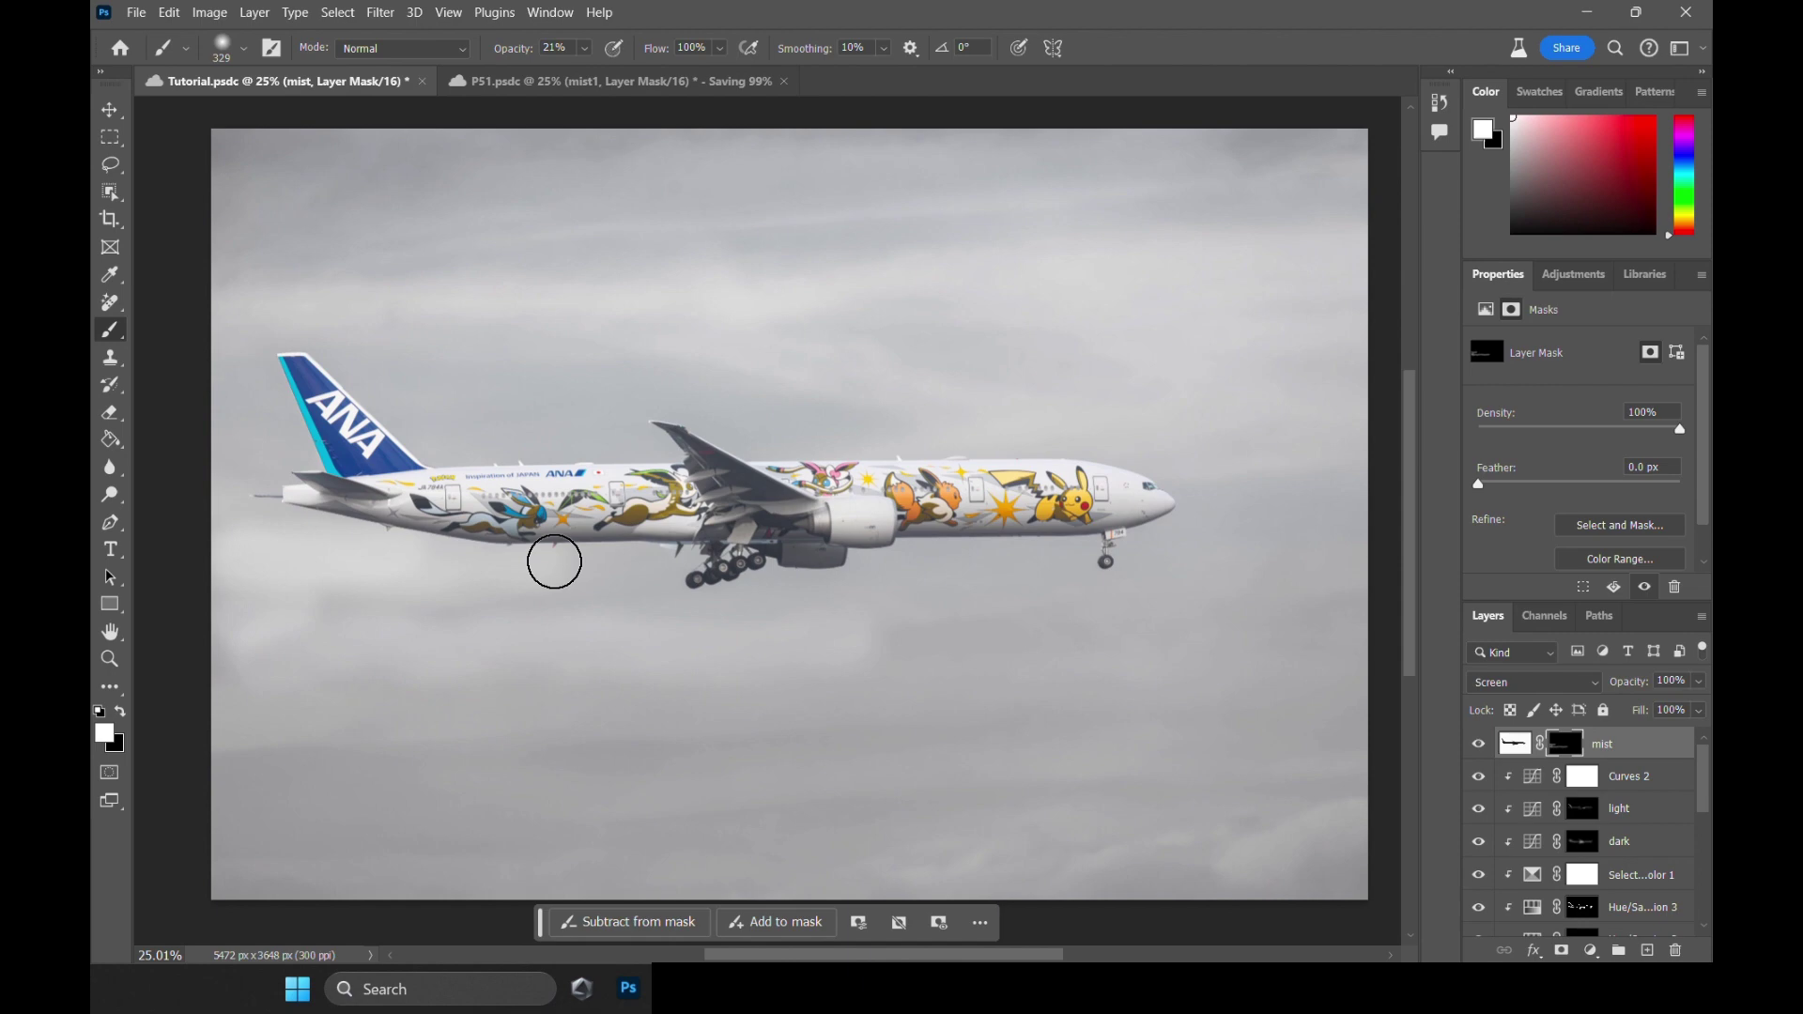
Build up mist around the plane on the mist mask within the sky selection, with a fainter pass at the tail, and deselect.
alt+right_click(438, 667)
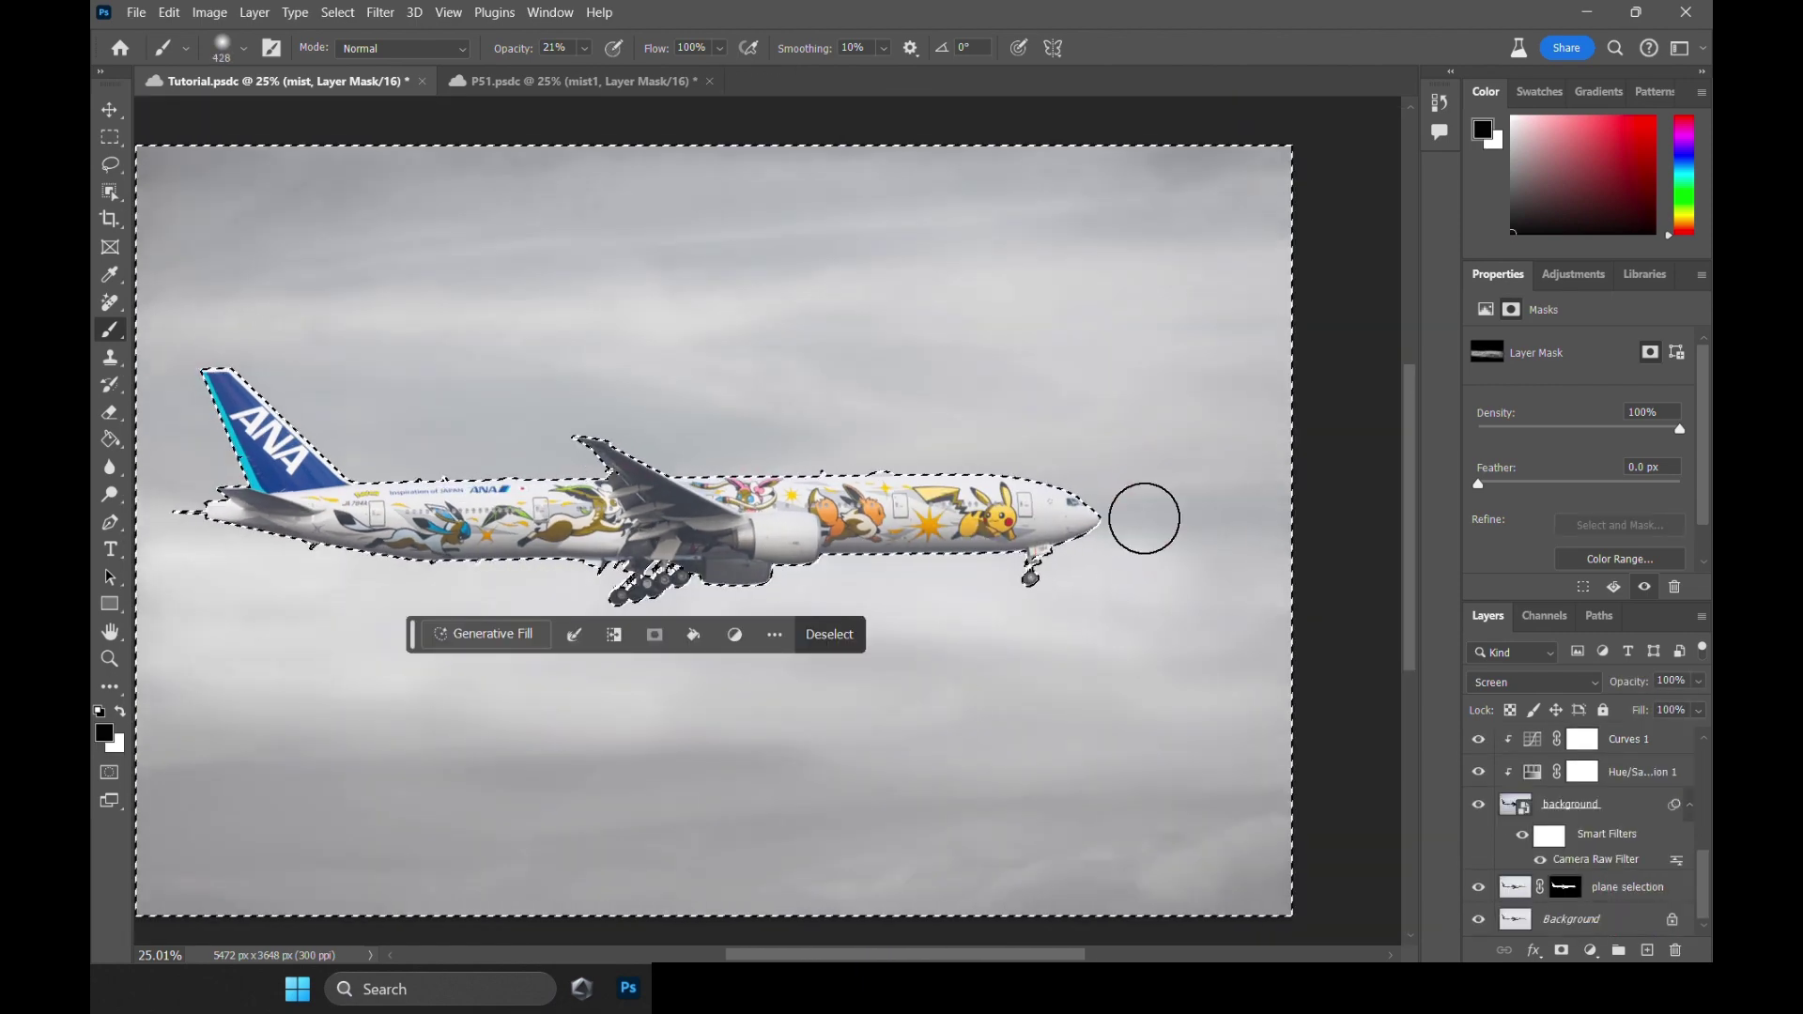
key(x)
mouse_move(1144, 519)
mouse_down()
mouse_move(1271, 523)
mouse_move(354, 537)
mouse_move(266, 403)
mouse_move(629, 645)
mouse_up()
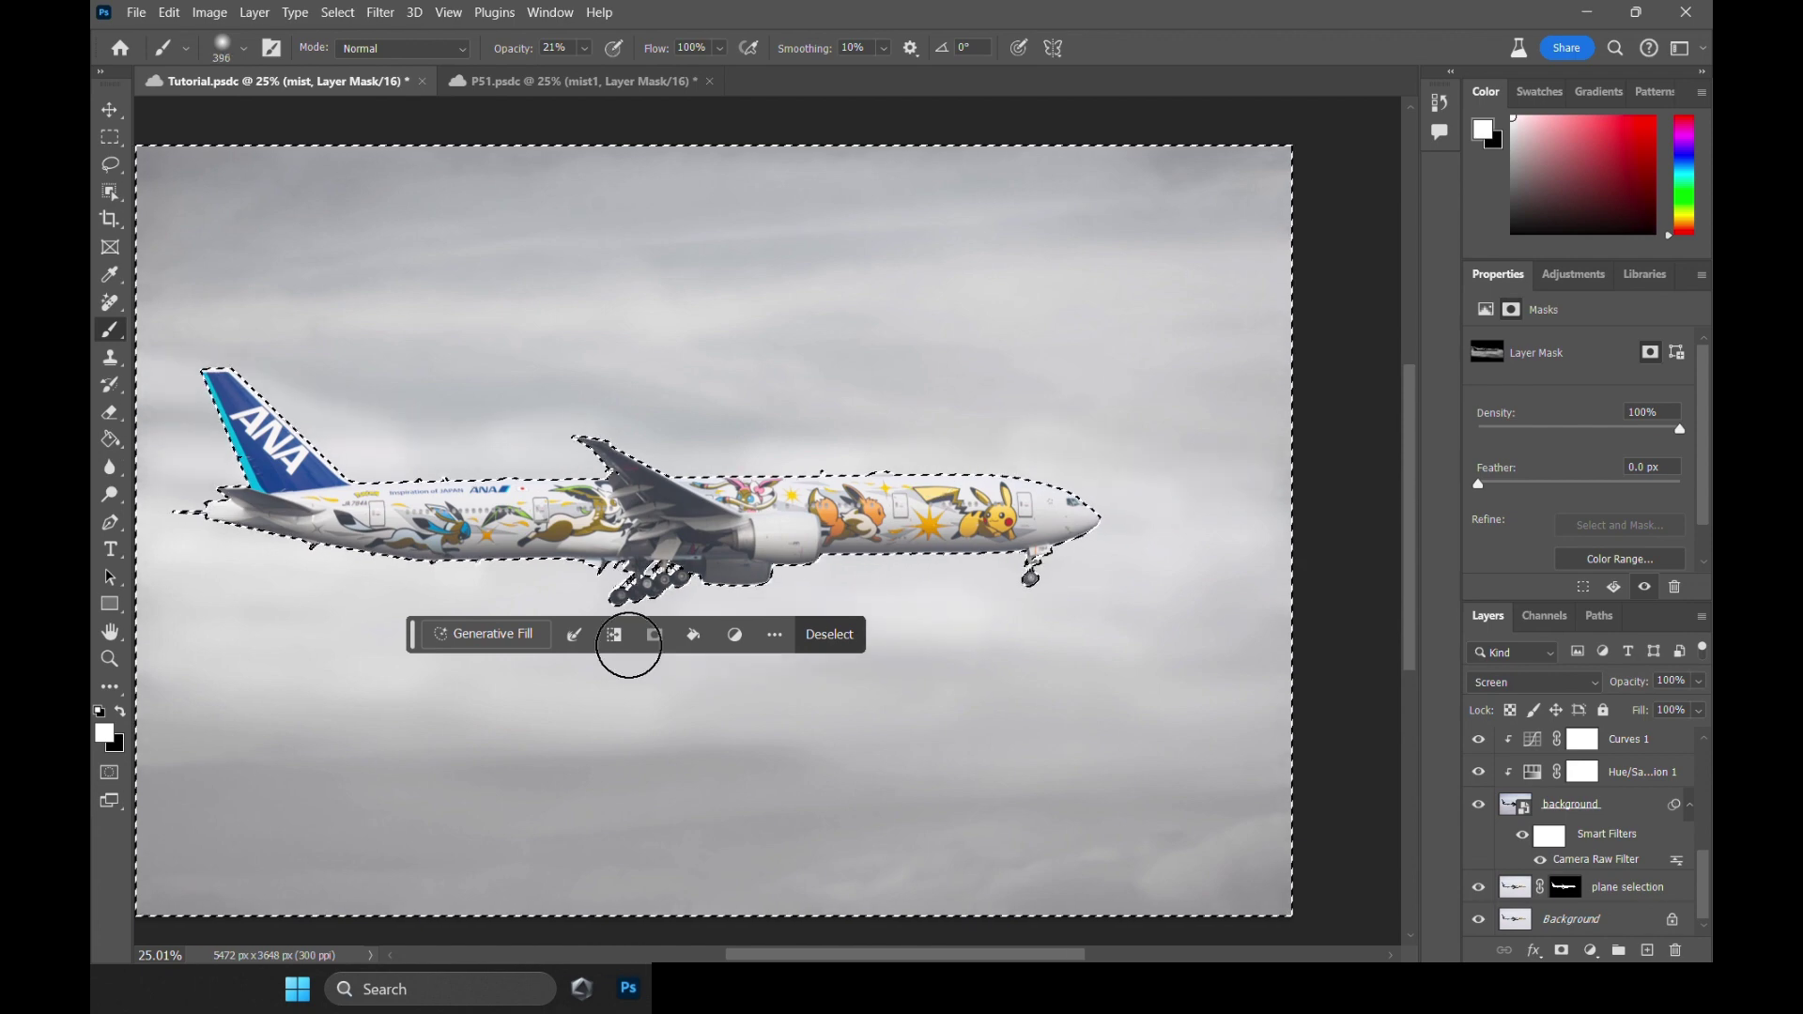
scroll(383, 672, up, 2)
scroll(382, 672, down, 3)
click(584, 48)
drag(584, 72, 570, 72)
mouse_move(154, 401)
mouse_down()
mouse_move(298, 502)
mouse_move(563, 540)
mouse_up()
key(ctrl+d)
Paint mist along the landing gear, engine underside and nose on the mist mask at 25% brush opacity.
scroll(515, 526, up, 4)
click(584, 48)
drag(571, 72, 589, 72)
scroll(1586, 836, up, 10)
scroll(708, 486, down, 3)
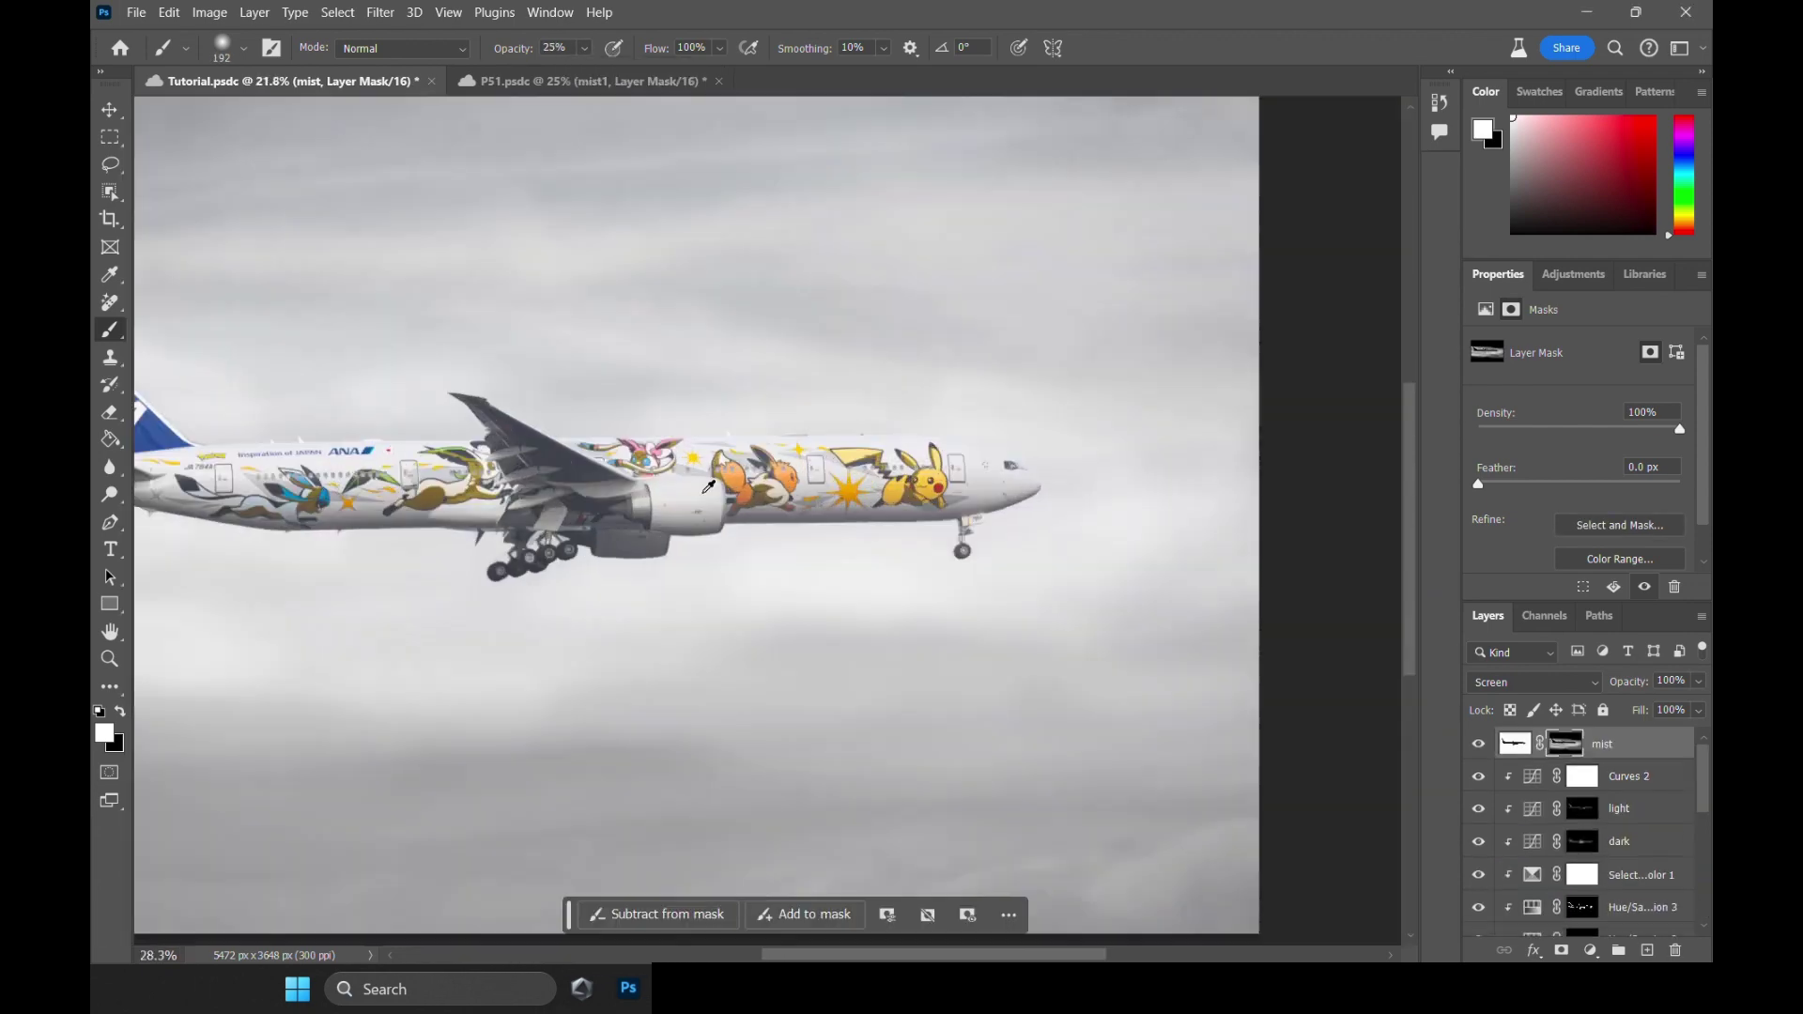
scroll(709, 486, up, 2)
drag(462, 531, 876, 539)
drag(374, 510, 391, 510)
scroll(781, 516, down, 1)
mouse_move(1060, 537)
mouse_down()
mouse_move(781, 515)
mouse_move(852, 523)
mouse_up()
scroll(852, 523, down, 1)
Paint a faint veil of mist along the fuselage and landing gear on the mist mask at 9% brush opacity.
click(584, 48)
drag(589, 72, 570, 72)
scroll(886, 375, down, 2)
scroll(880, 338, down, 2)
scroll(1191, 379, up, 3)
drag(757, 505, 740, 505)
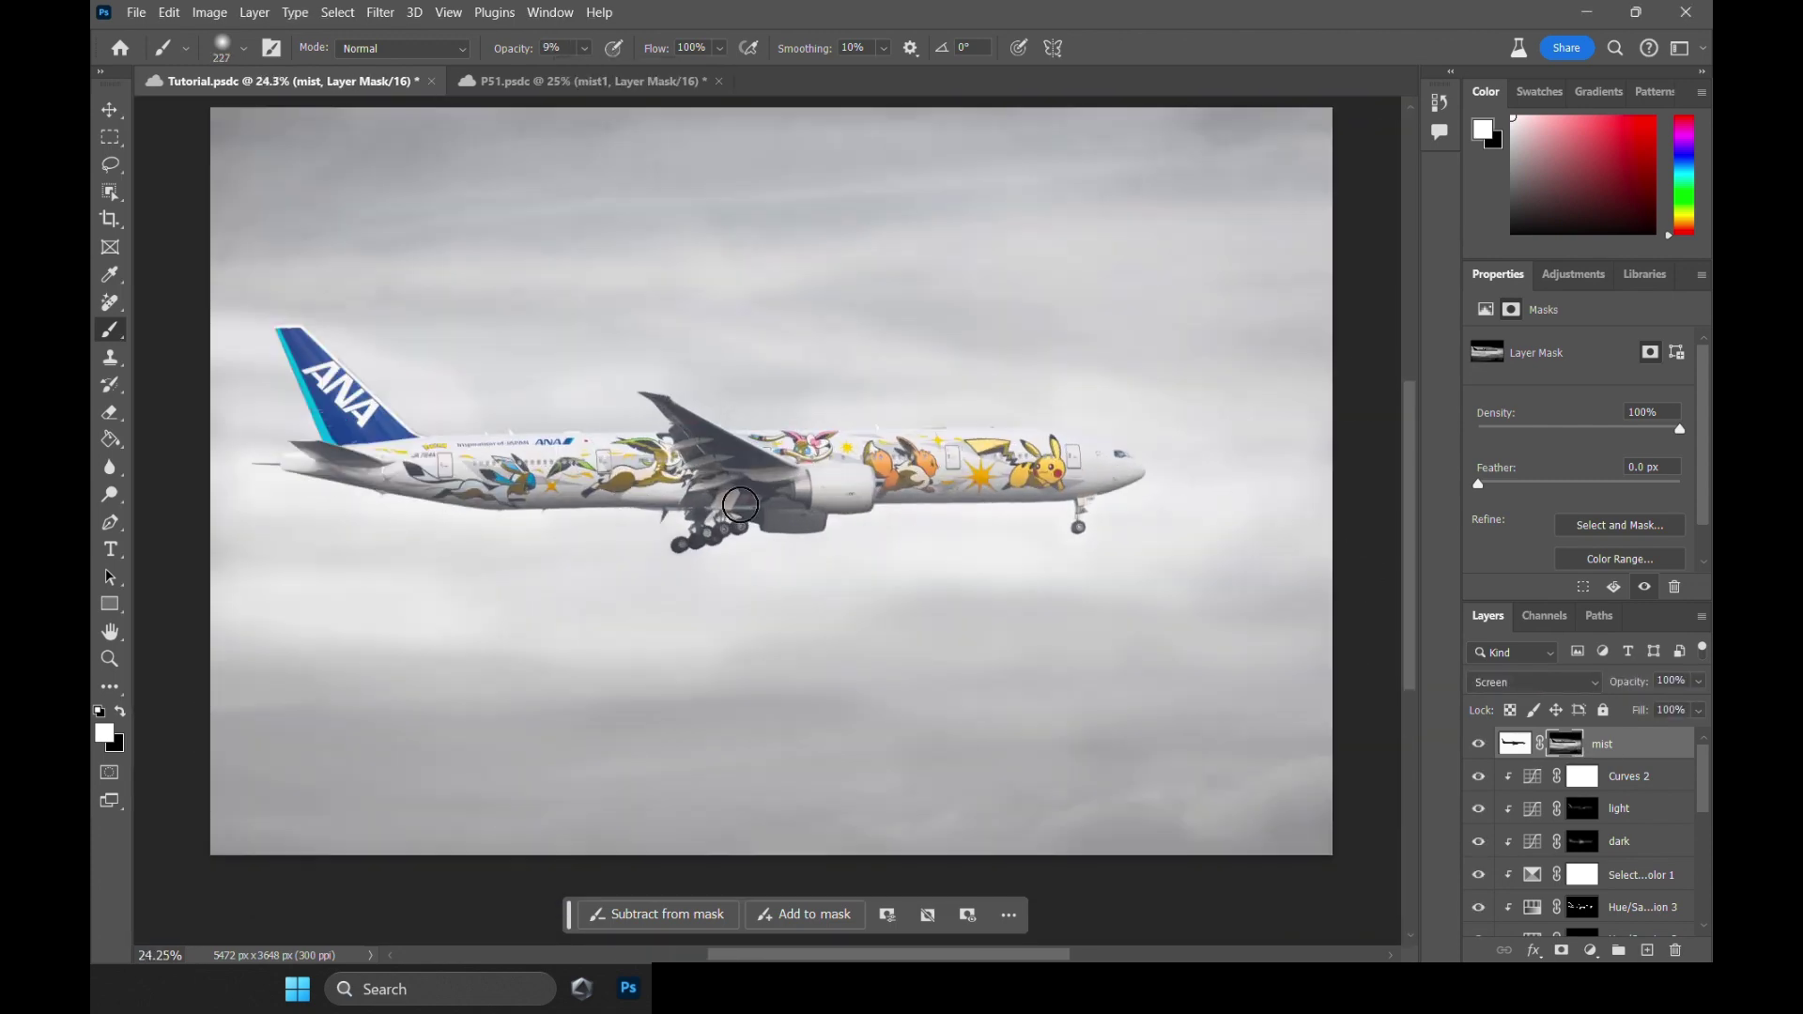
scroll(740, 505, down, 1)
drag(217, 483, 1117, 502)
scroll(671, 513, up, 10)
drag(678, 536, 601, 540)
scroll(798, 601, down, 9)
drag(979, 617, 976, 563)
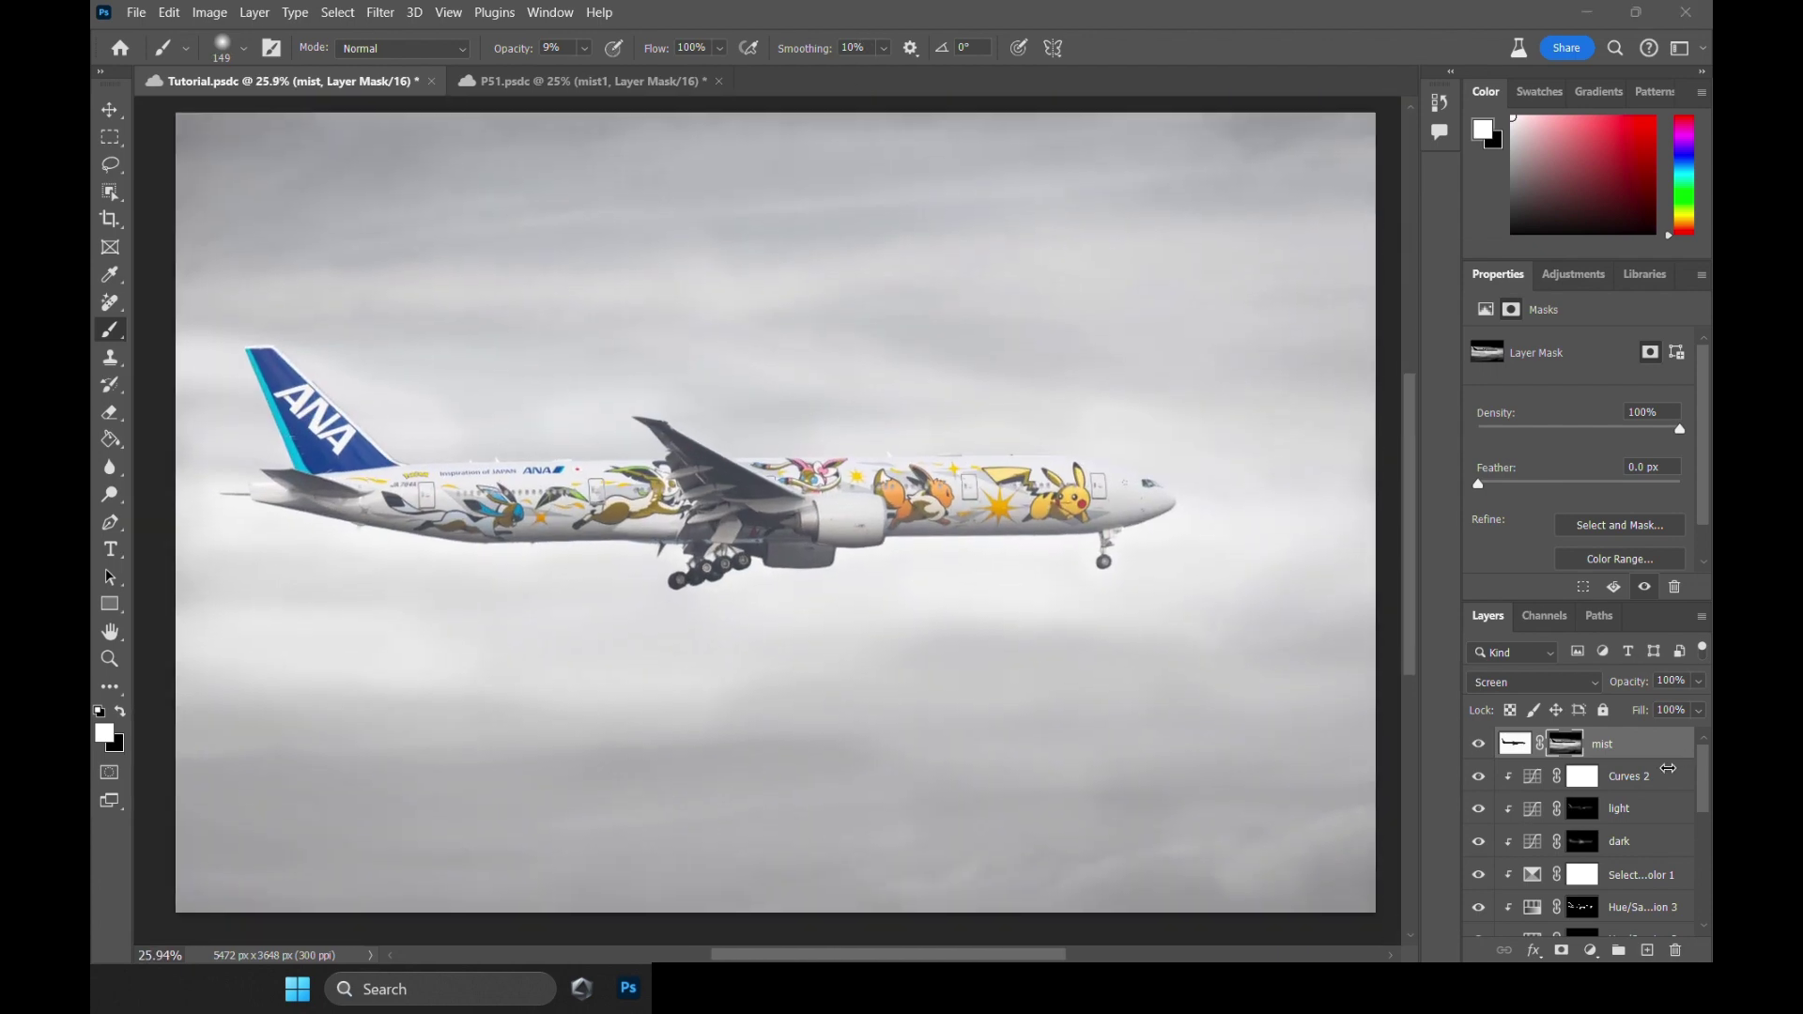
Add a new layer above mist, fill it with white, and name it fog.
click(1648, 950)
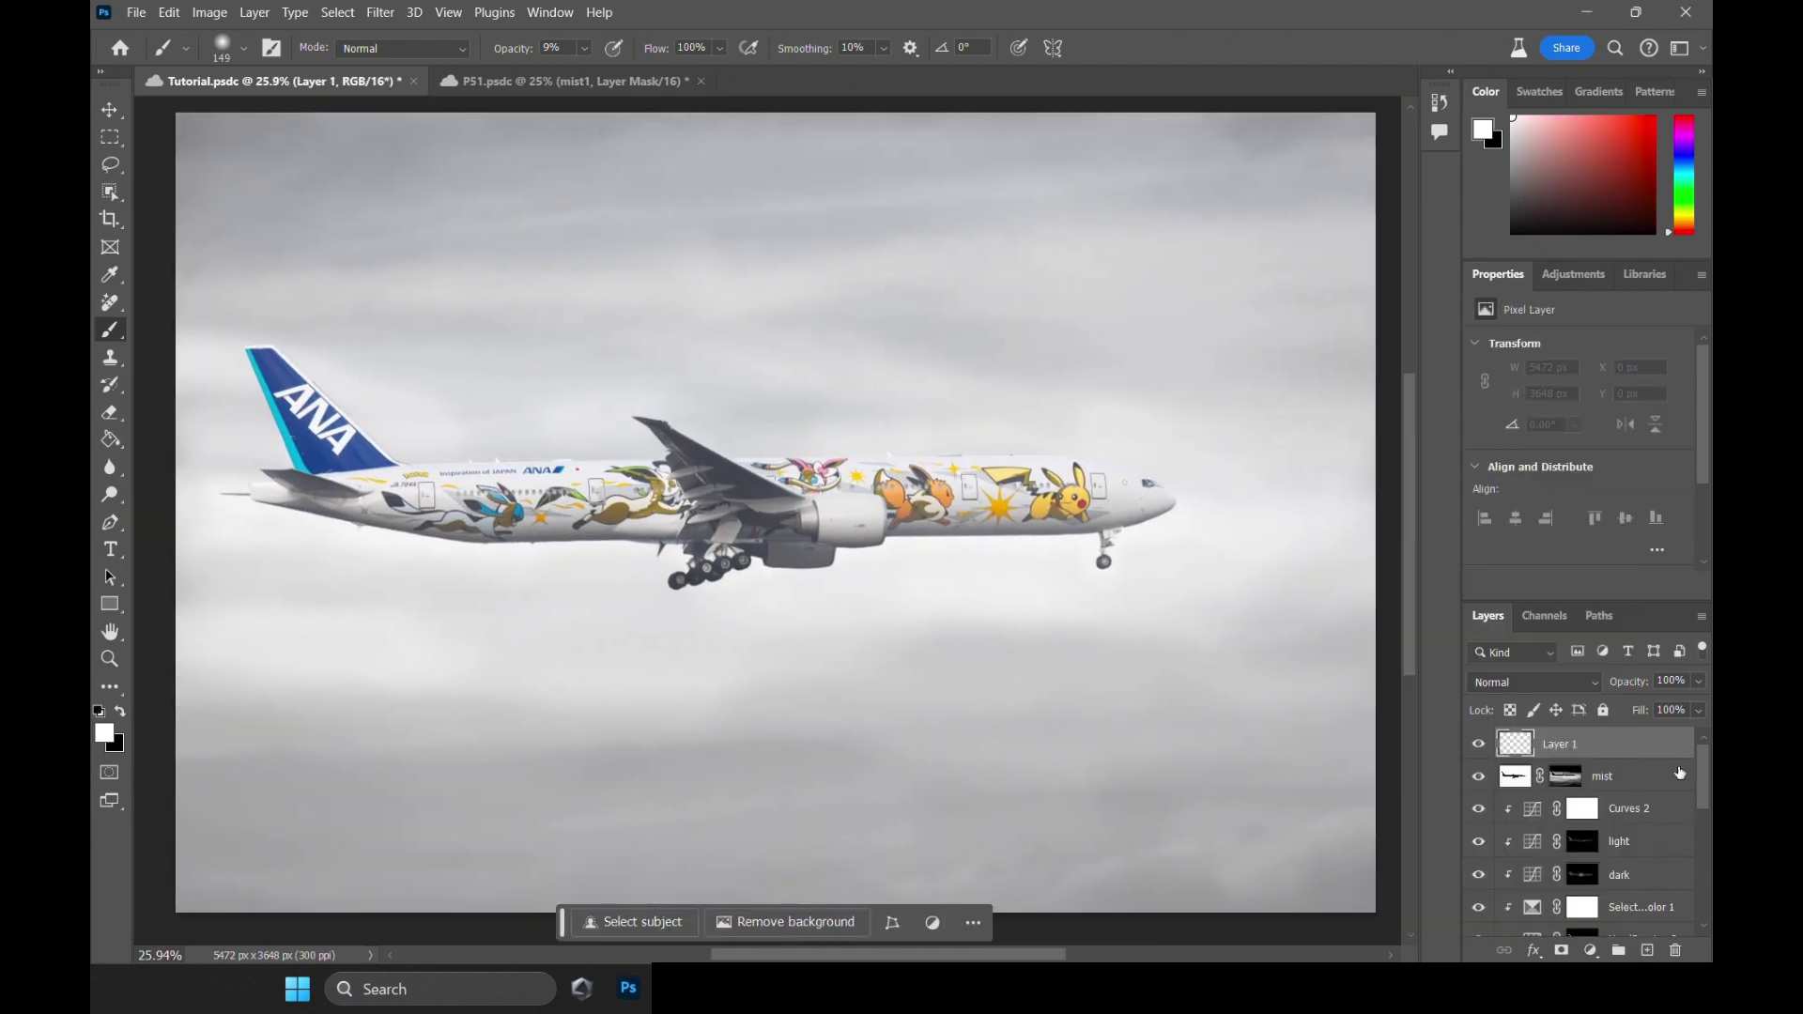
click(110, 438)
click(823, 694)
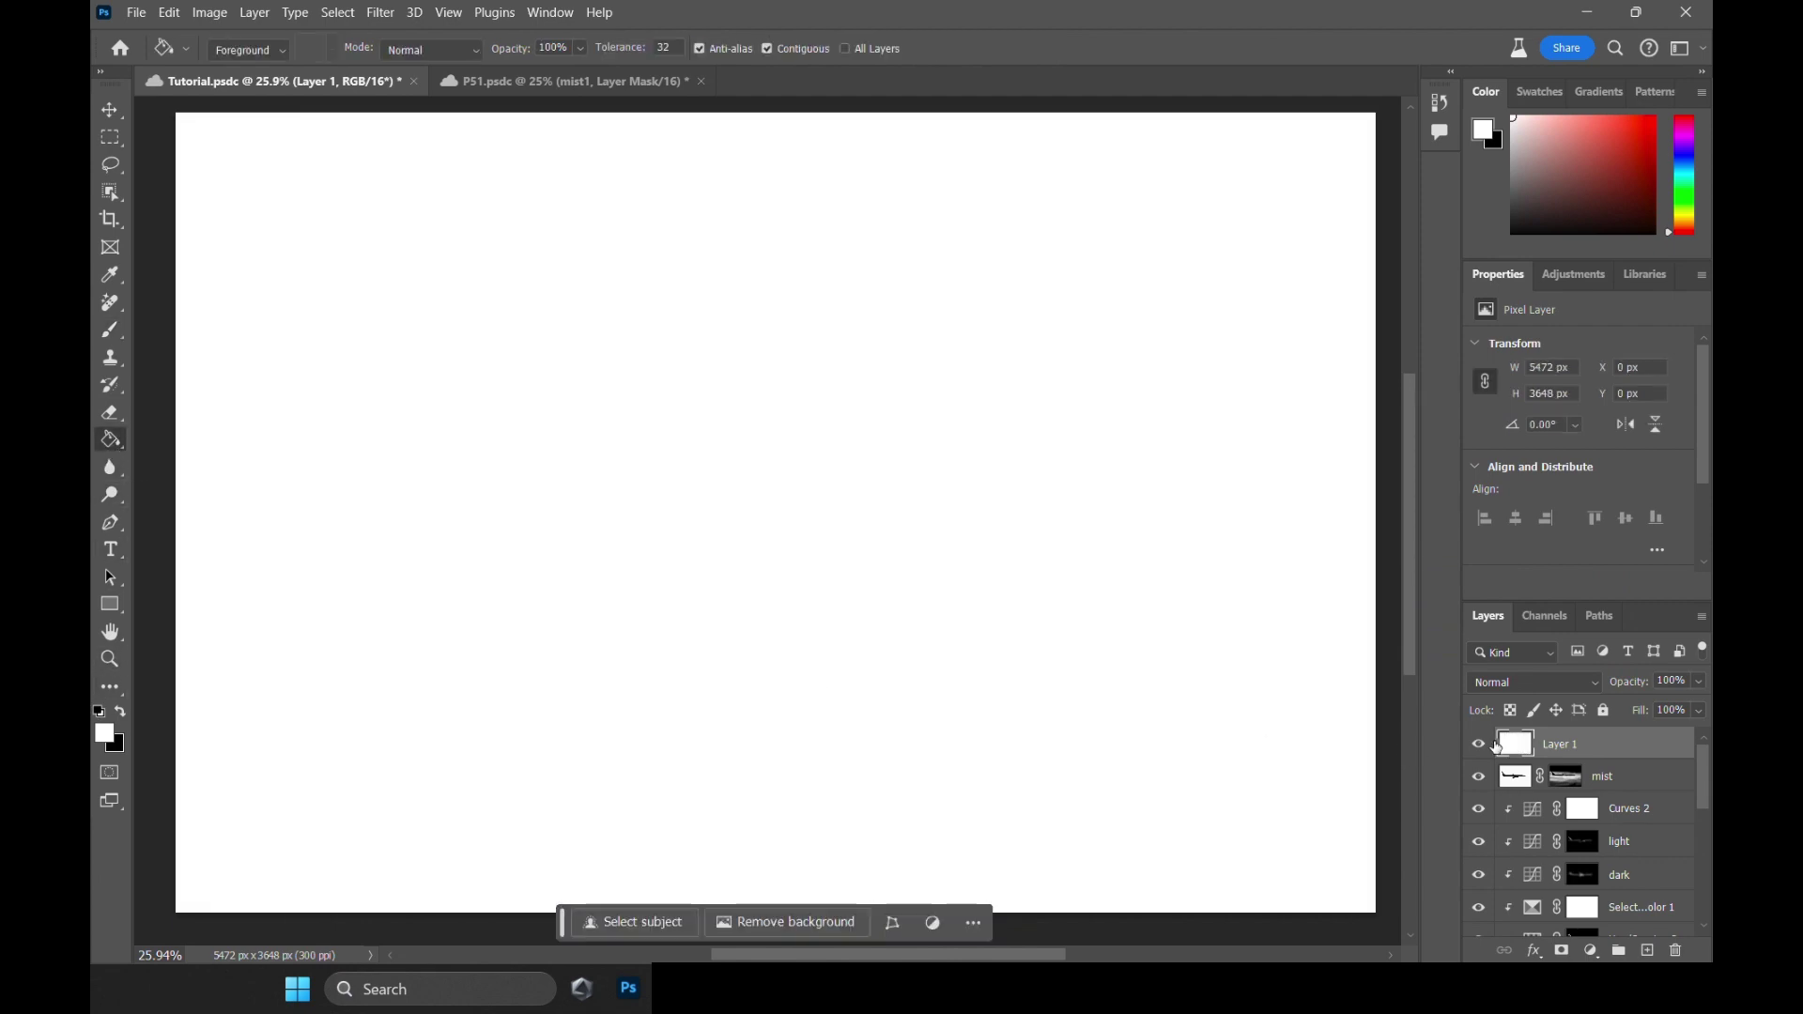
double_click(1563, 742)
text(fog)
key(Return)
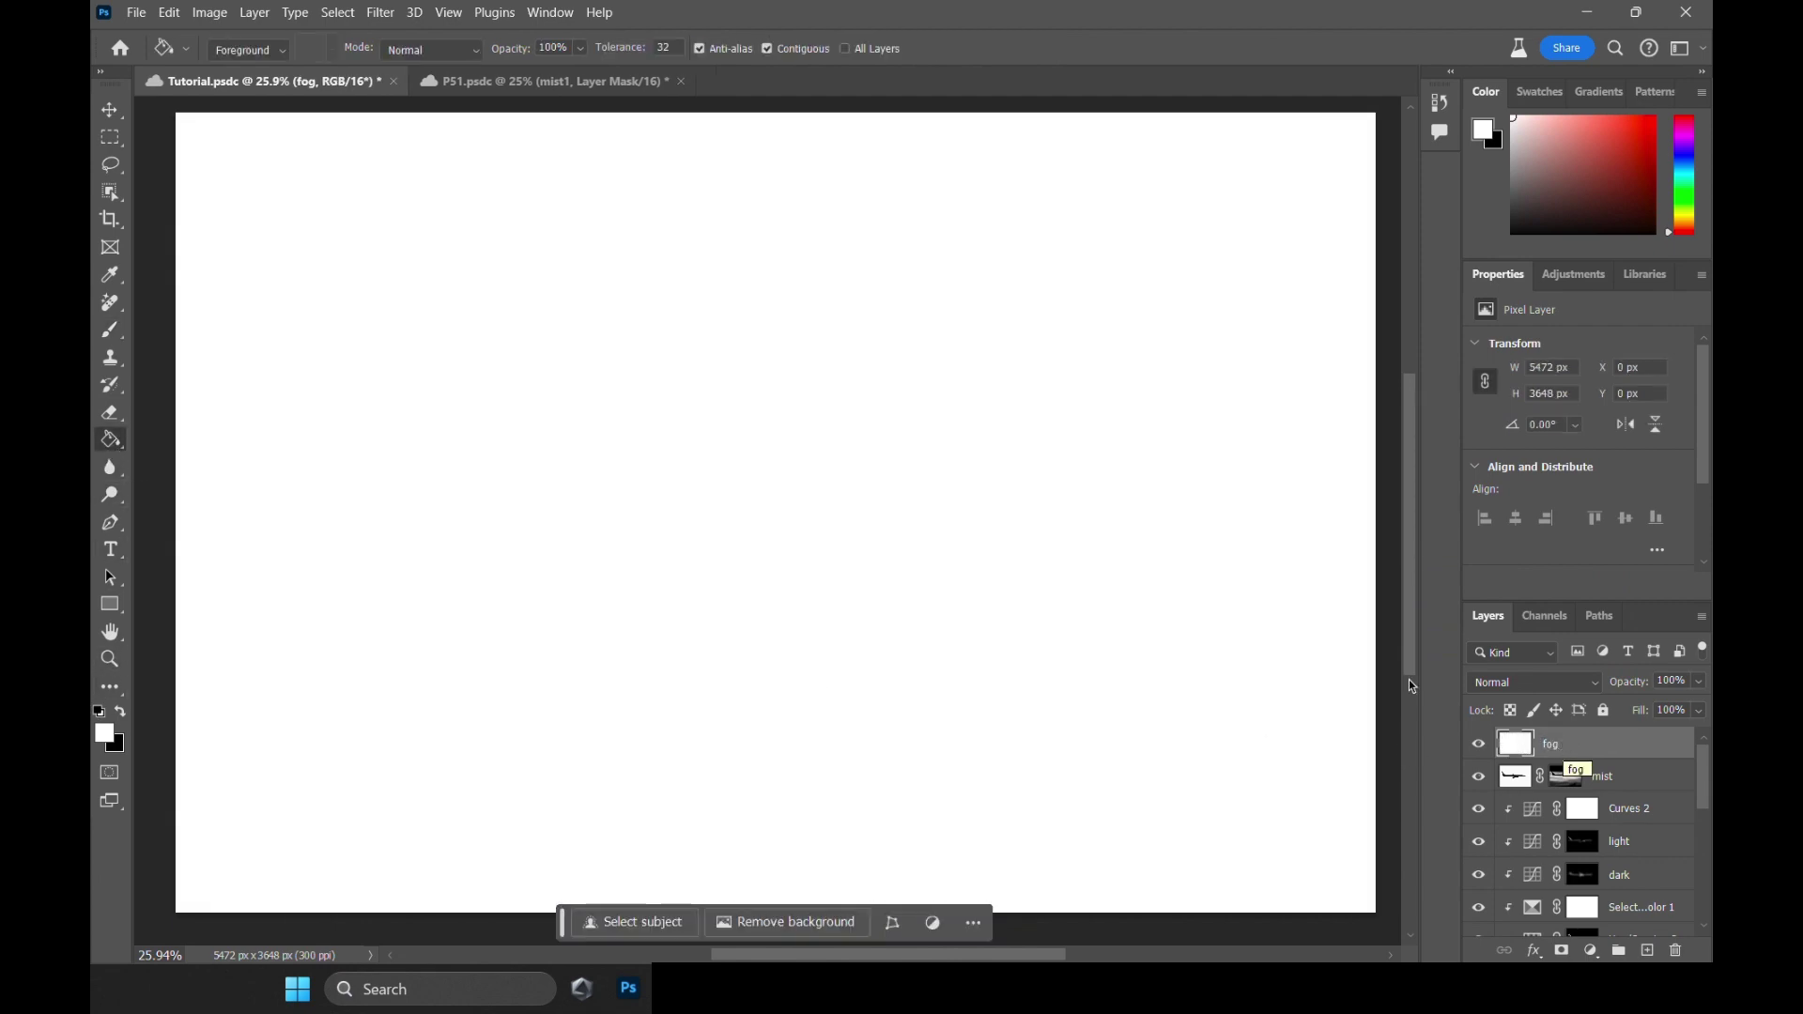
Render Difference Clouds on the fog layer.
click(380, 12)
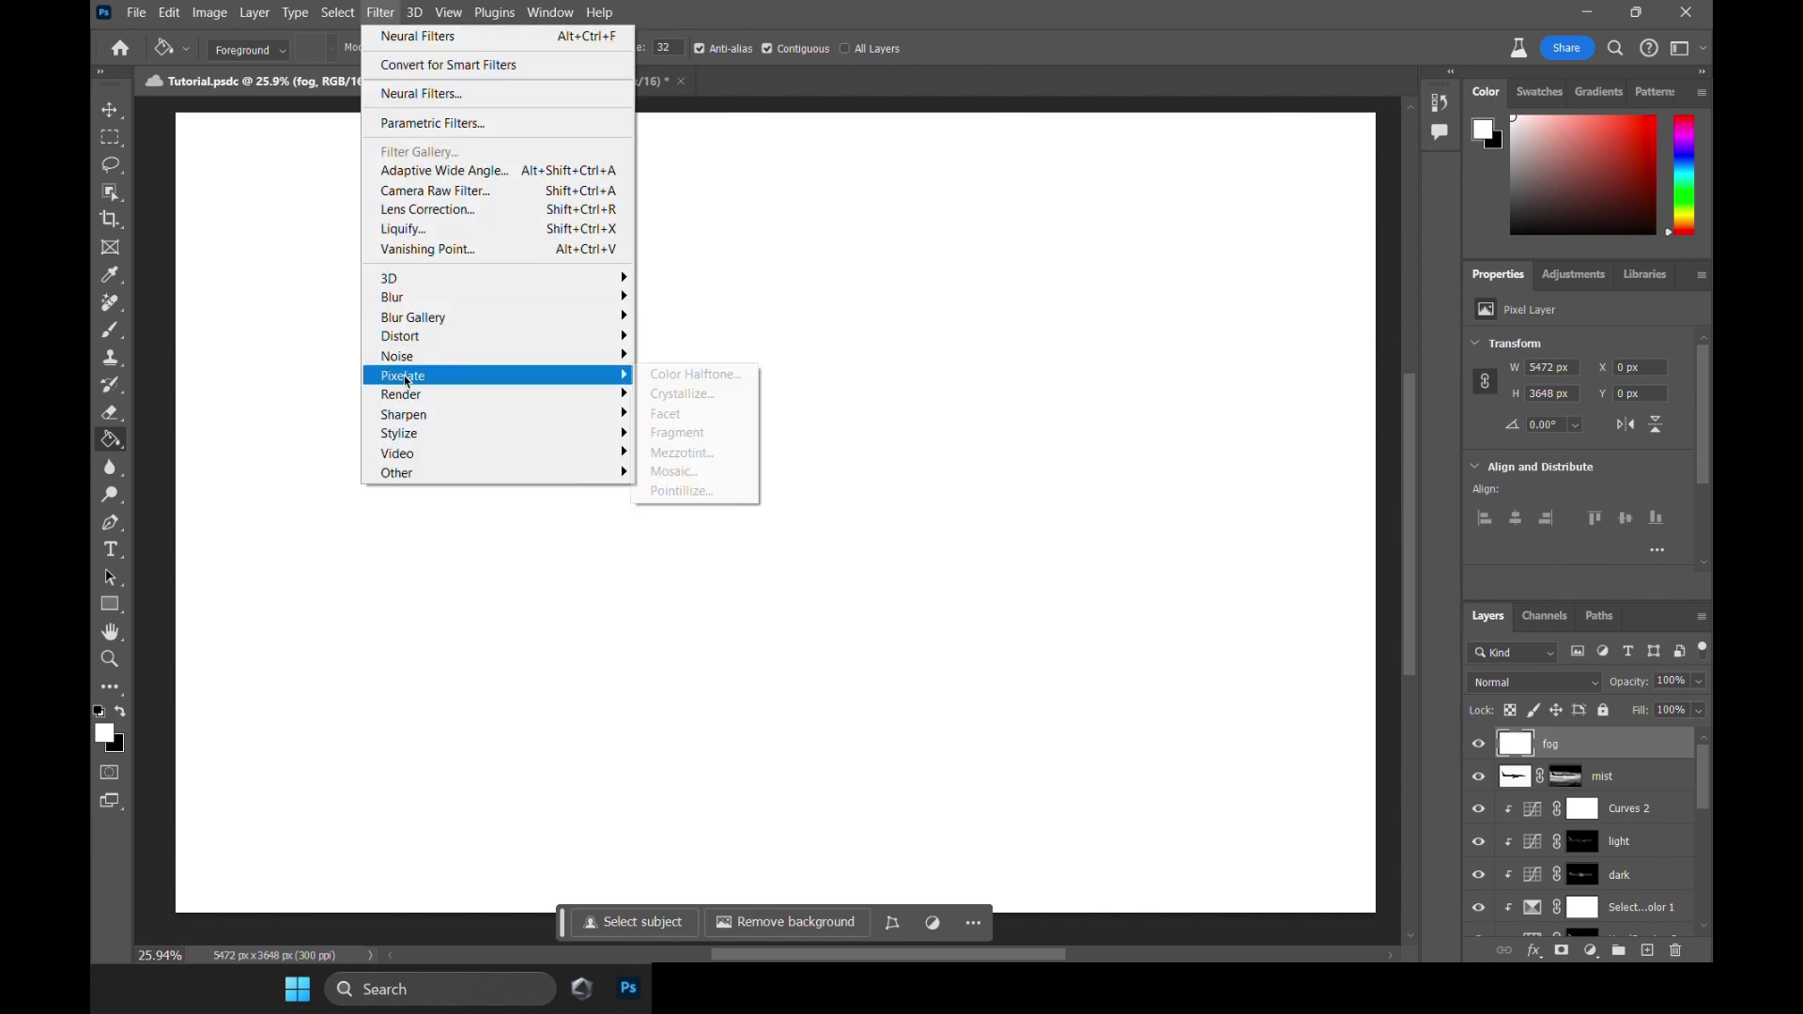
mouse_move(432, 395)
click(711, 483)
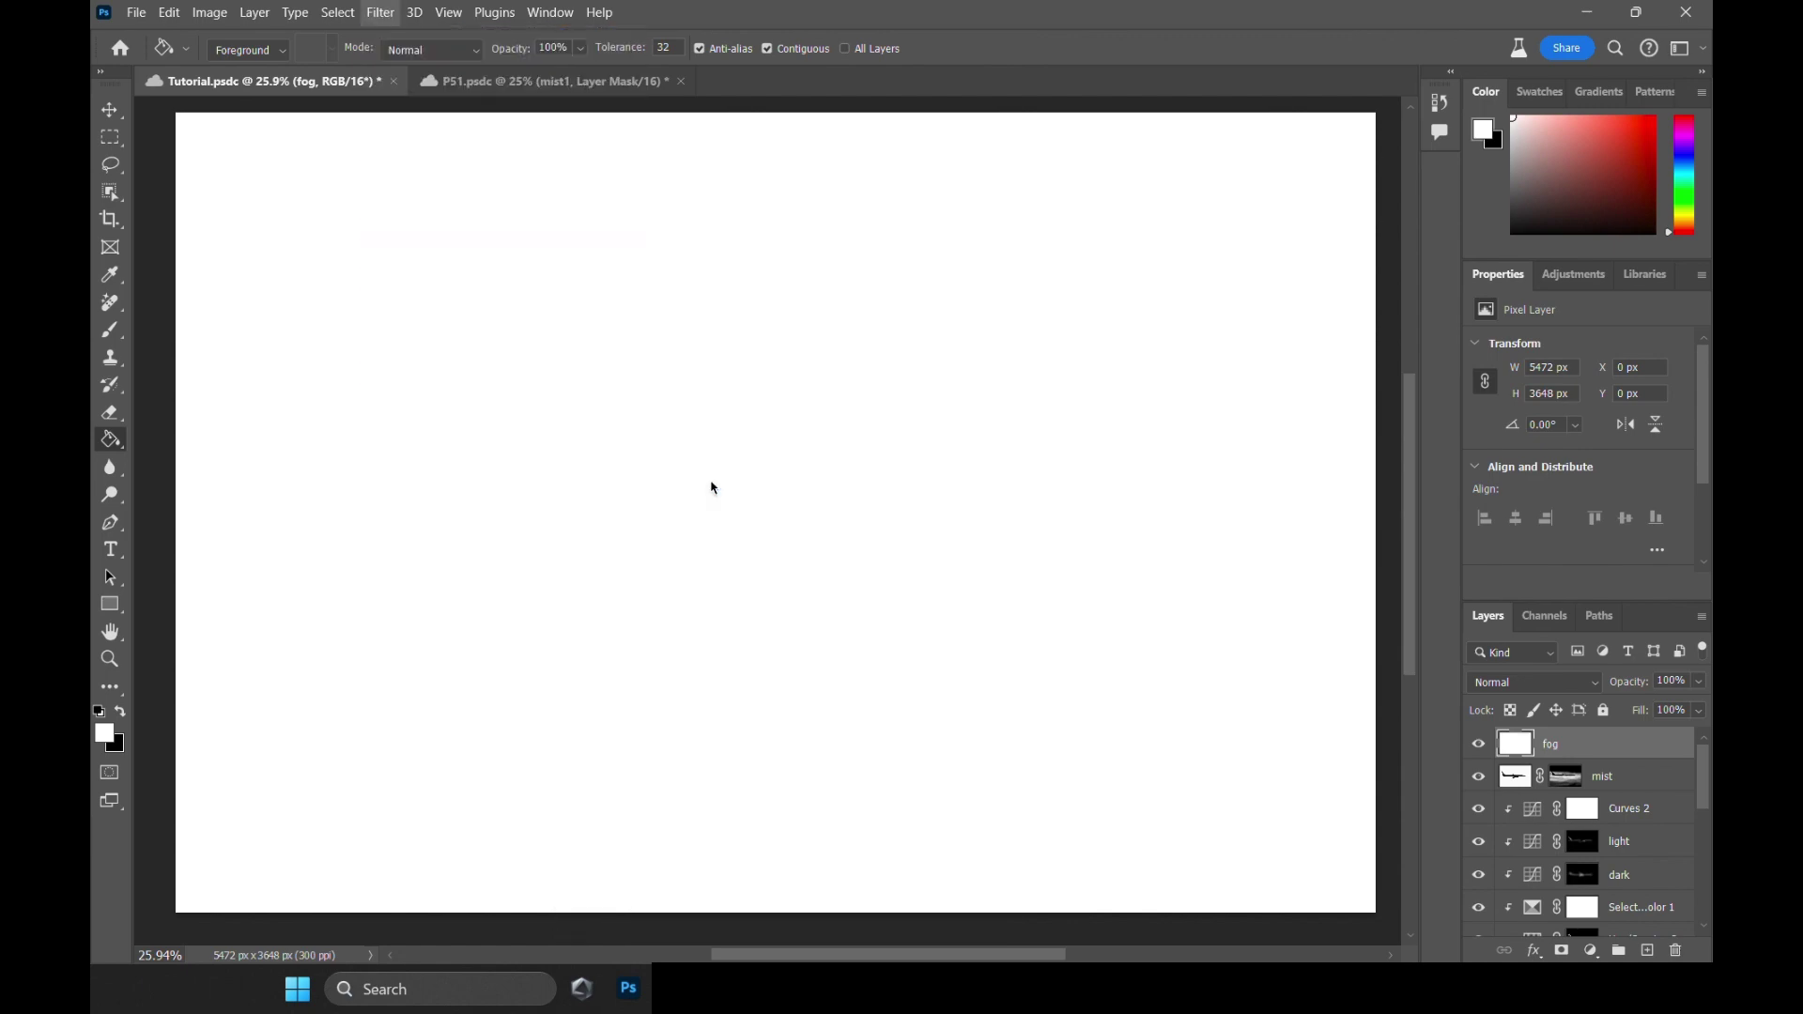
scroll(713, 486, down, 4)
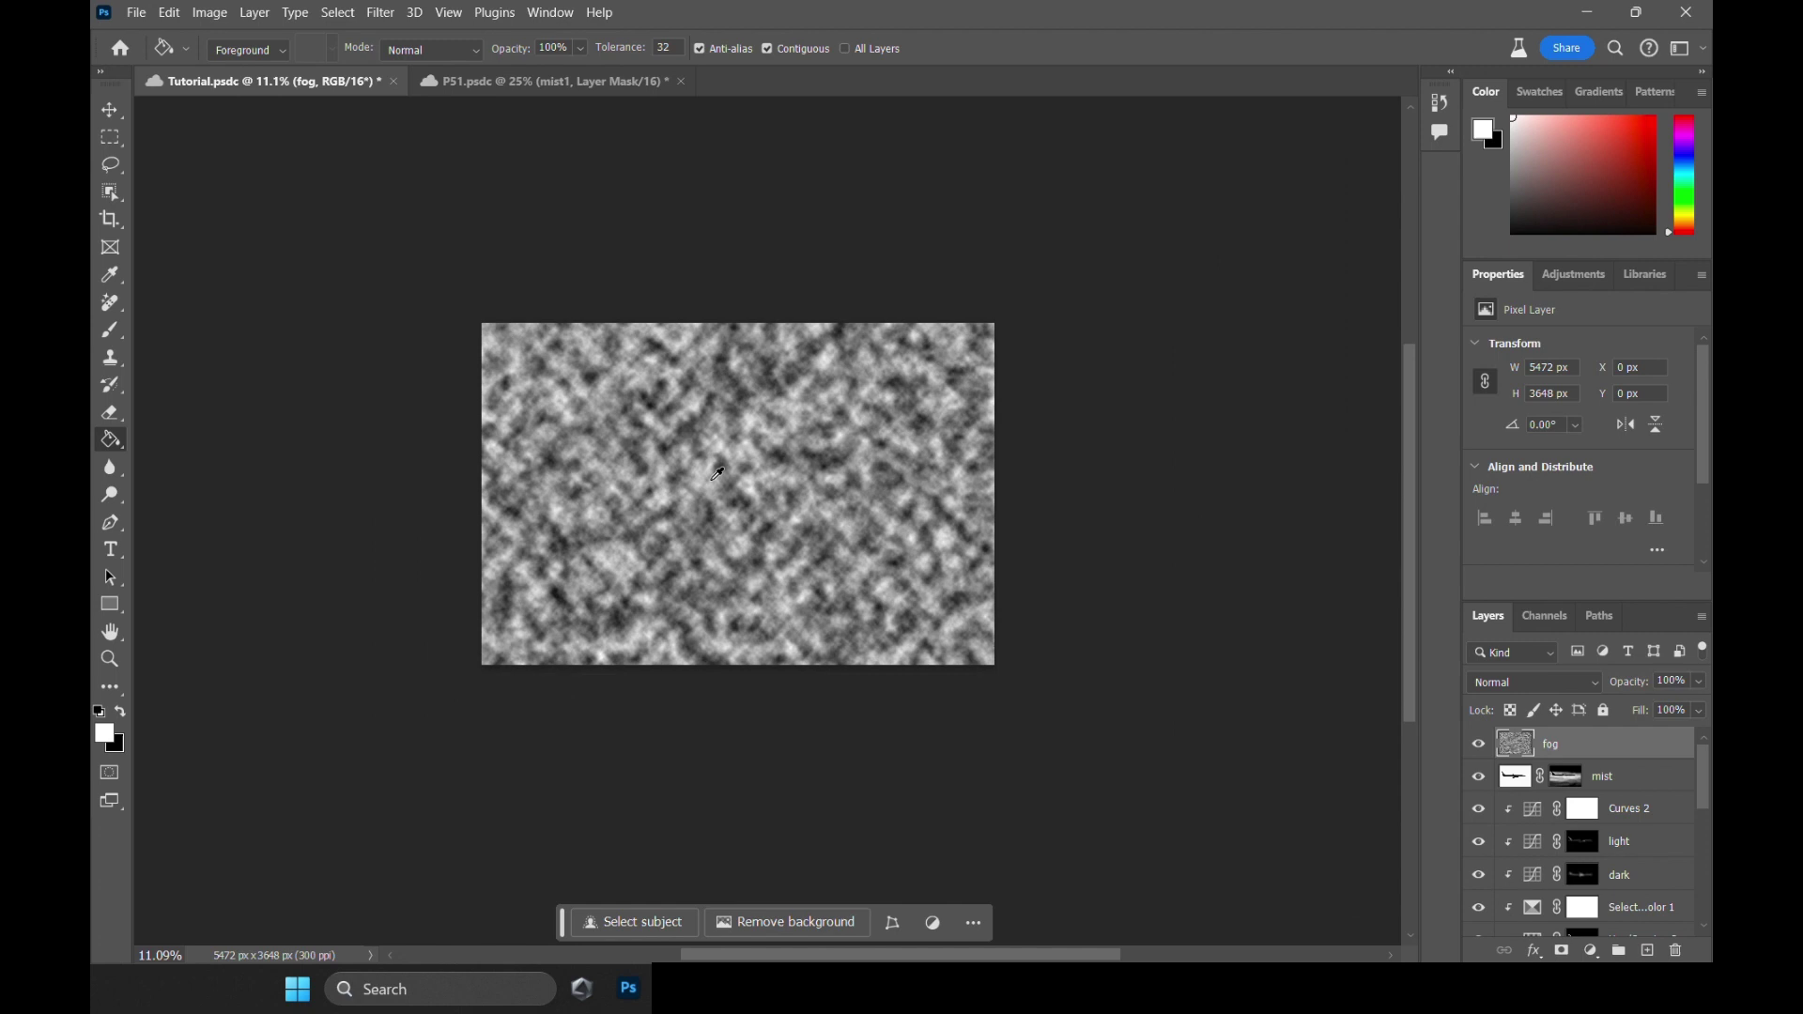
Scale the fog clouds to about 265% beyond the canvas on all sides and set the layer's blend mode to Screen.
key(ctrl+t)
drag(538, 362, 275, 188)
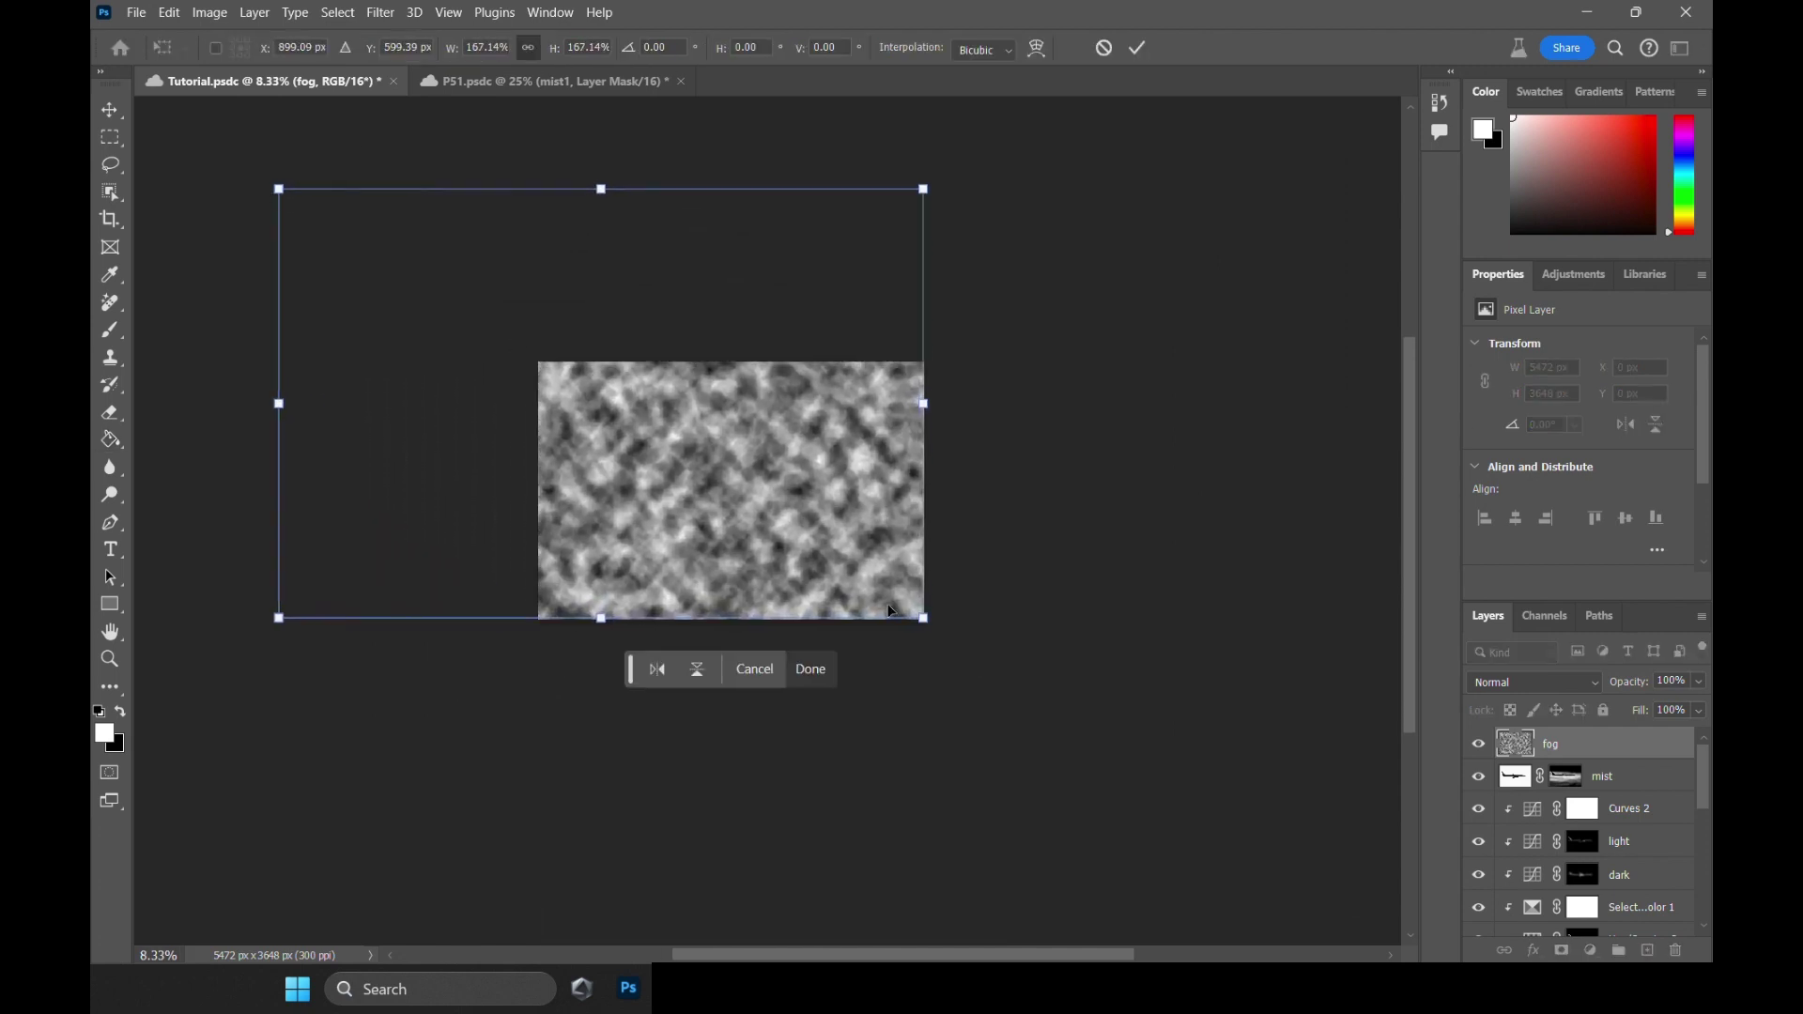
drag(924, 620, 1275, 860)
scroll(780, 373, up, 2)
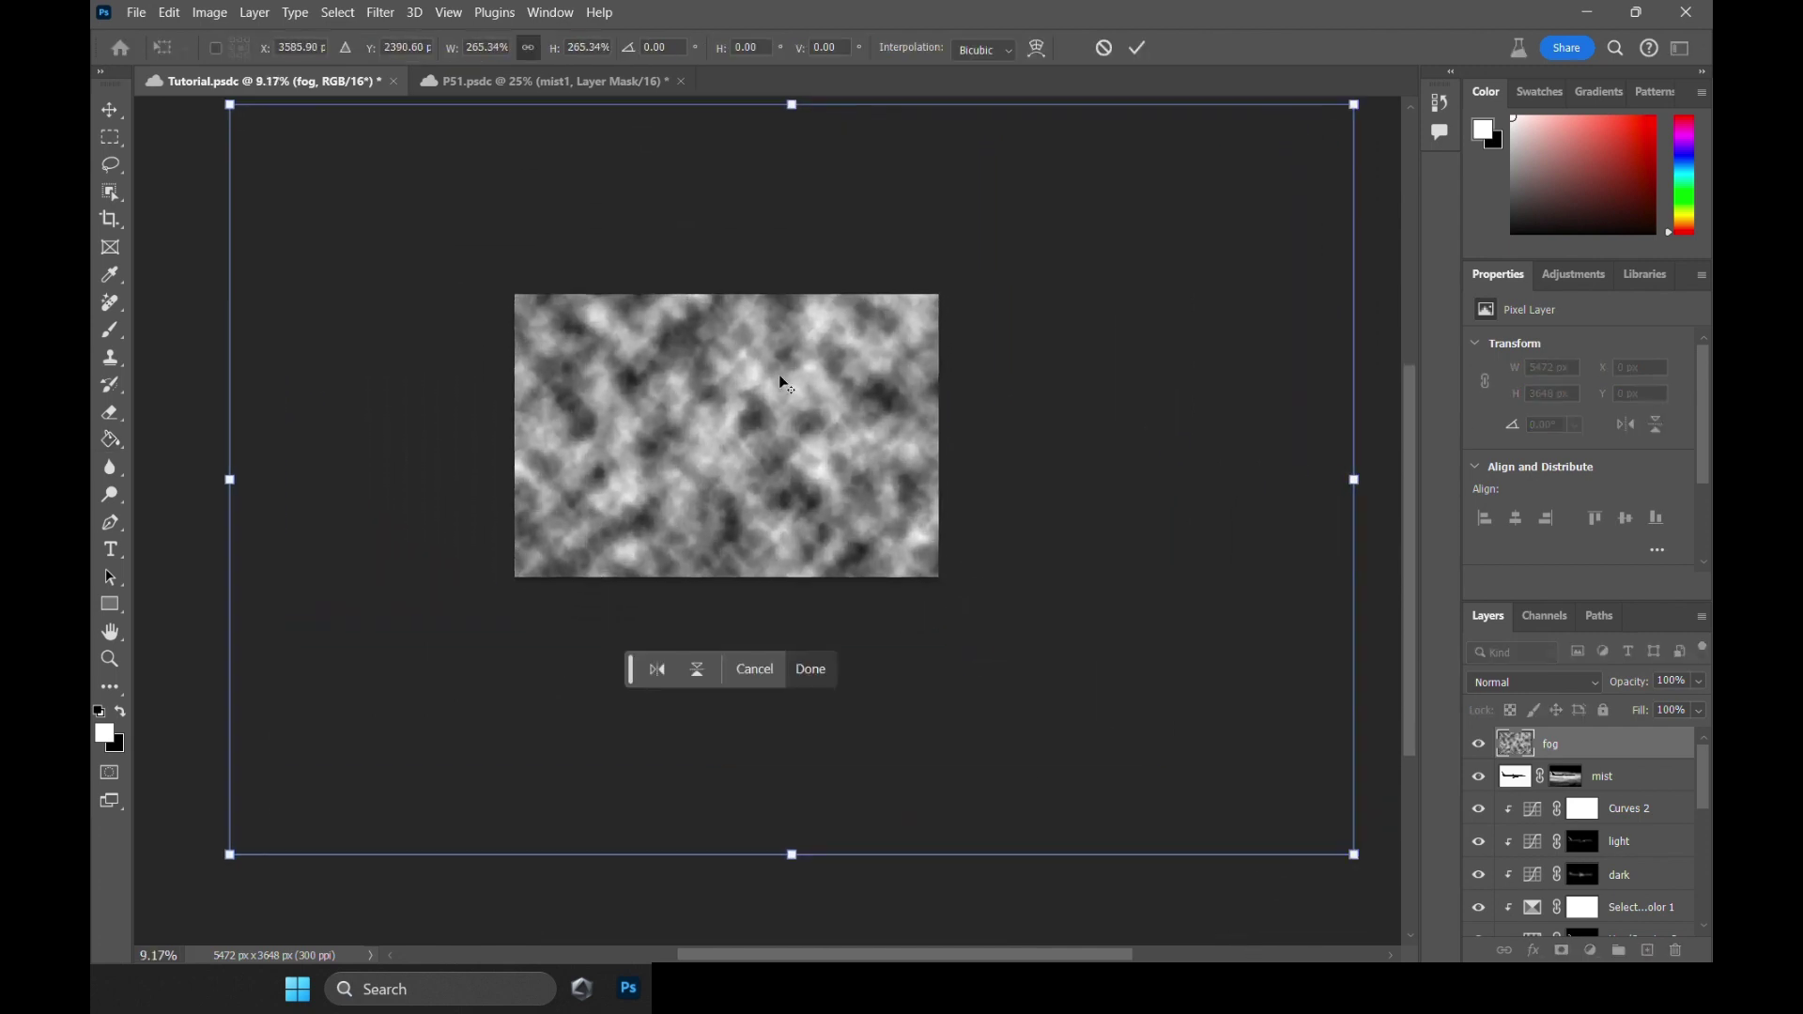
key(Return)
scroll(589, 355, up, 2)
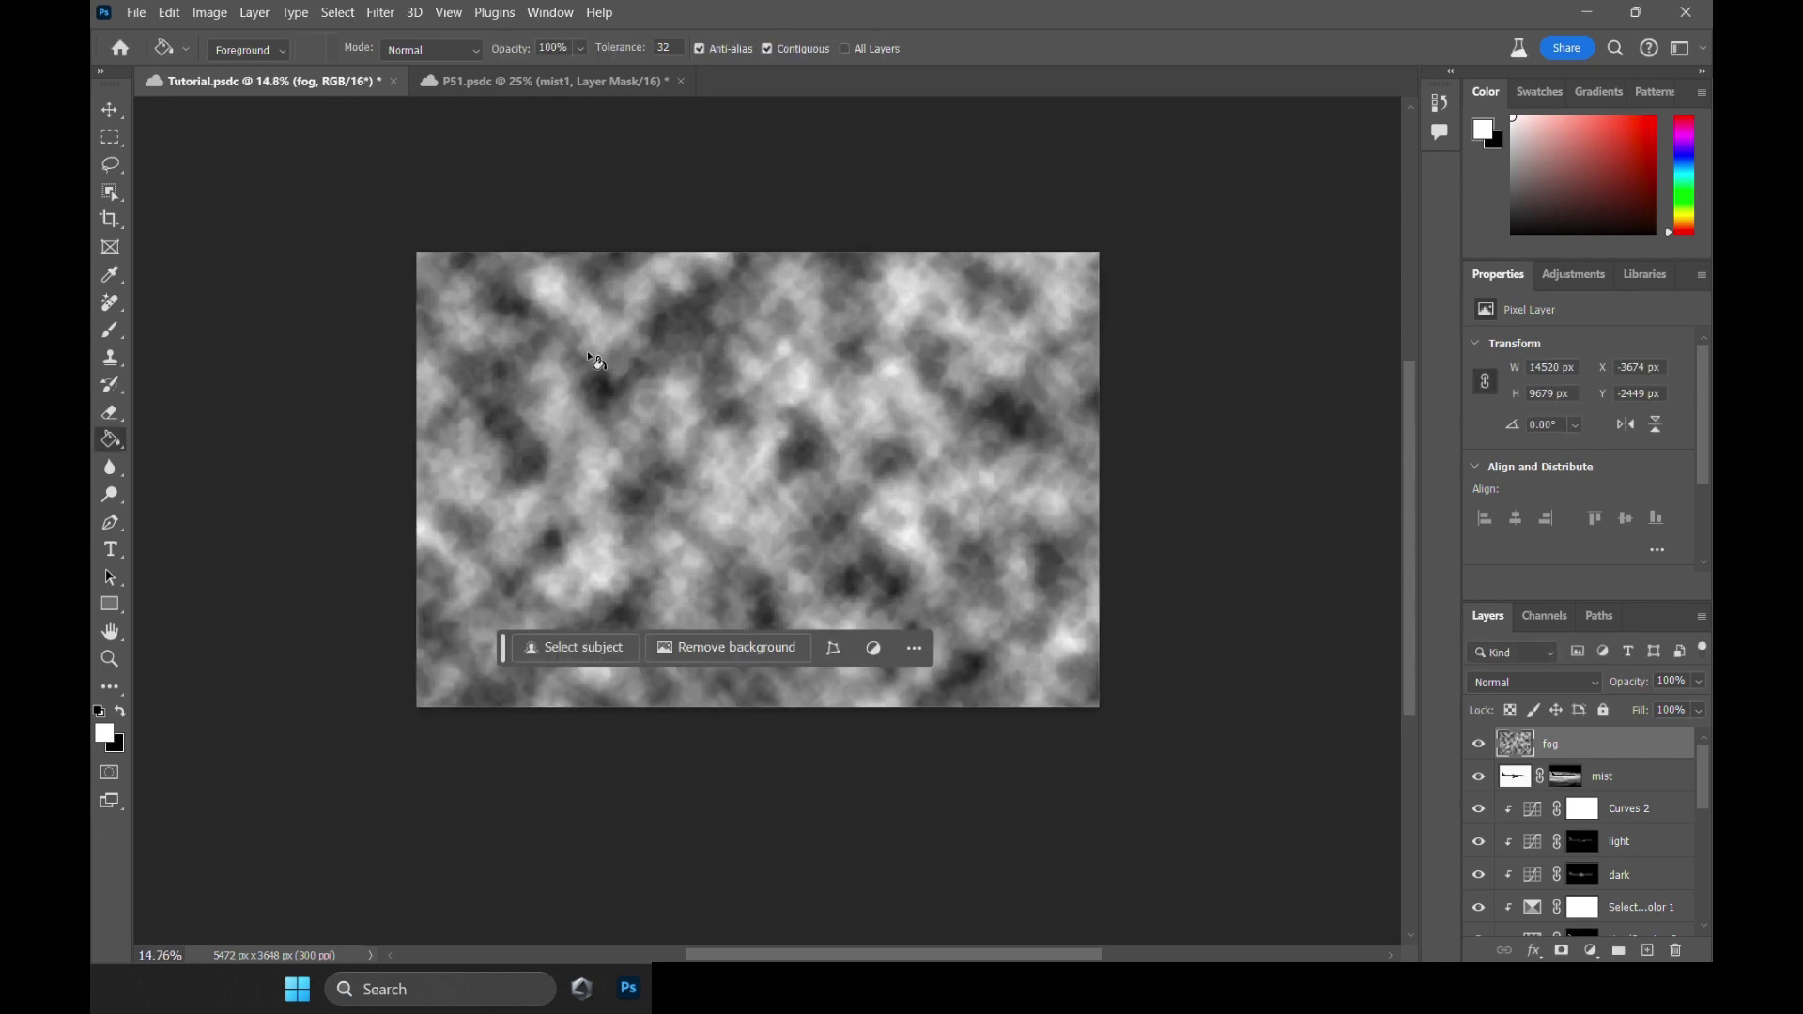
click(1552, 684)
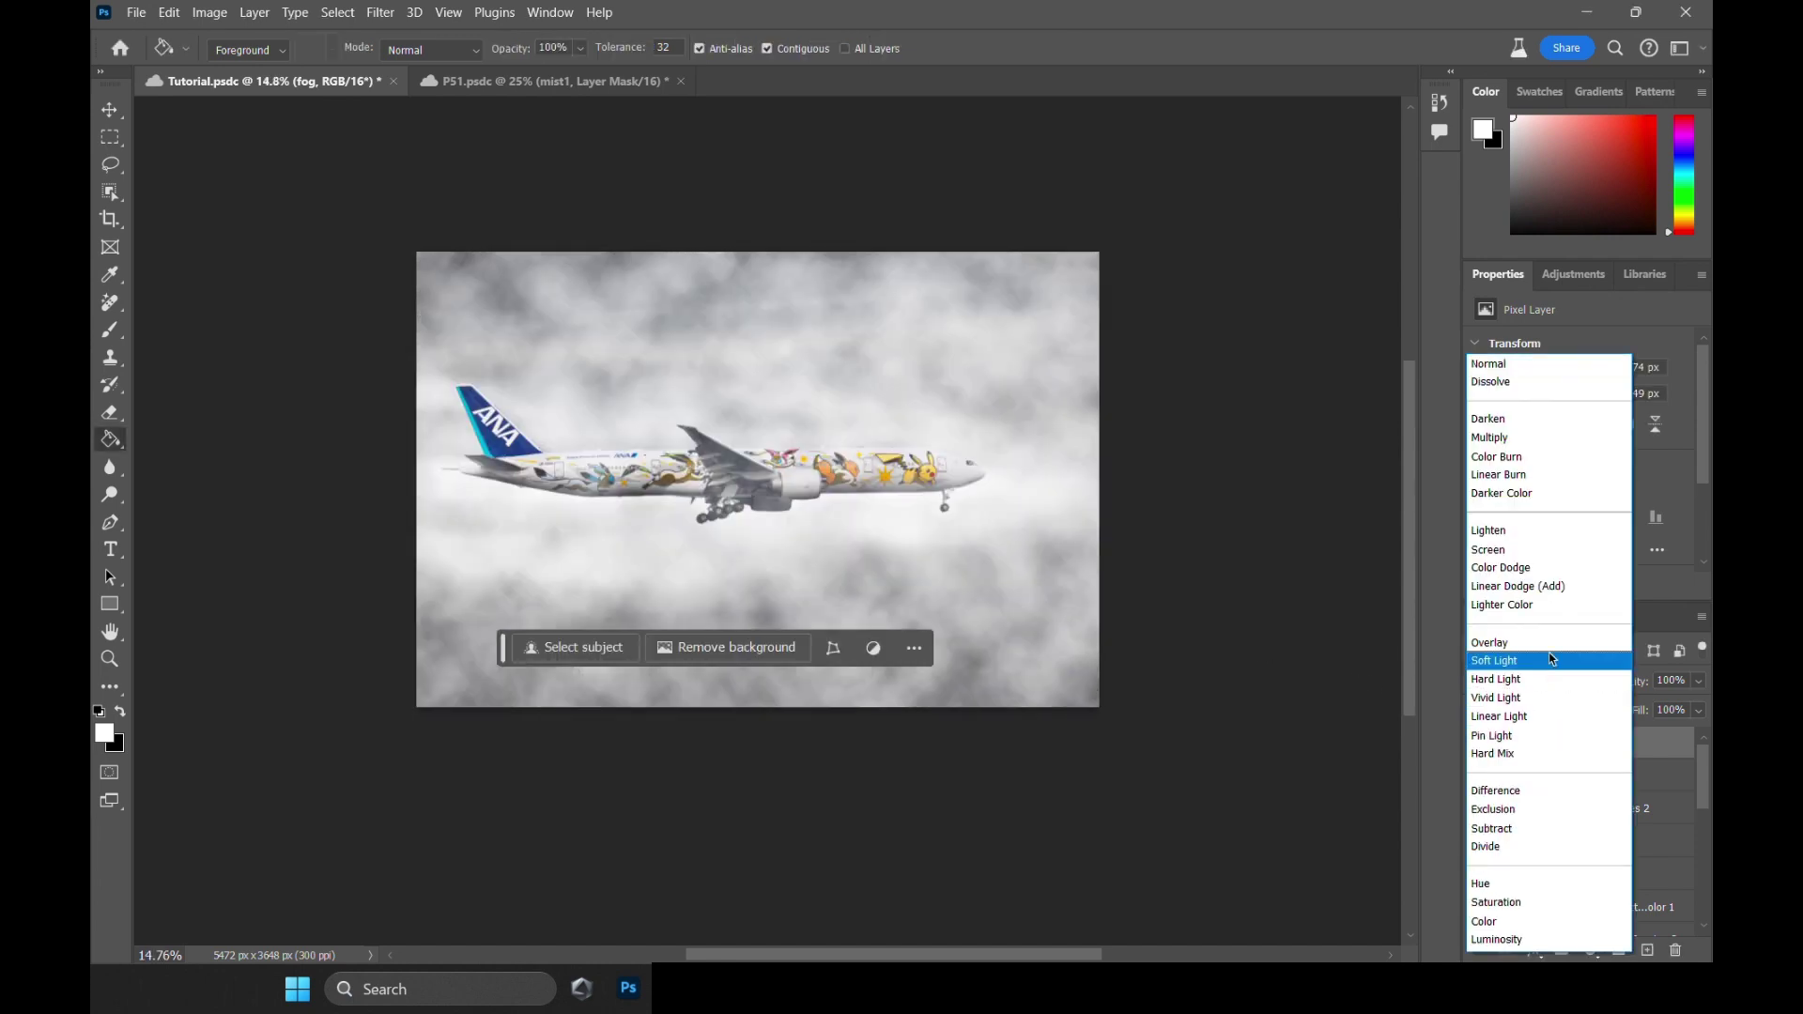
click(1608, 549)
Apply a near-horizontal Motion Blur with a distance of about 1084 pixels to the fog layer.
click(381, 12)
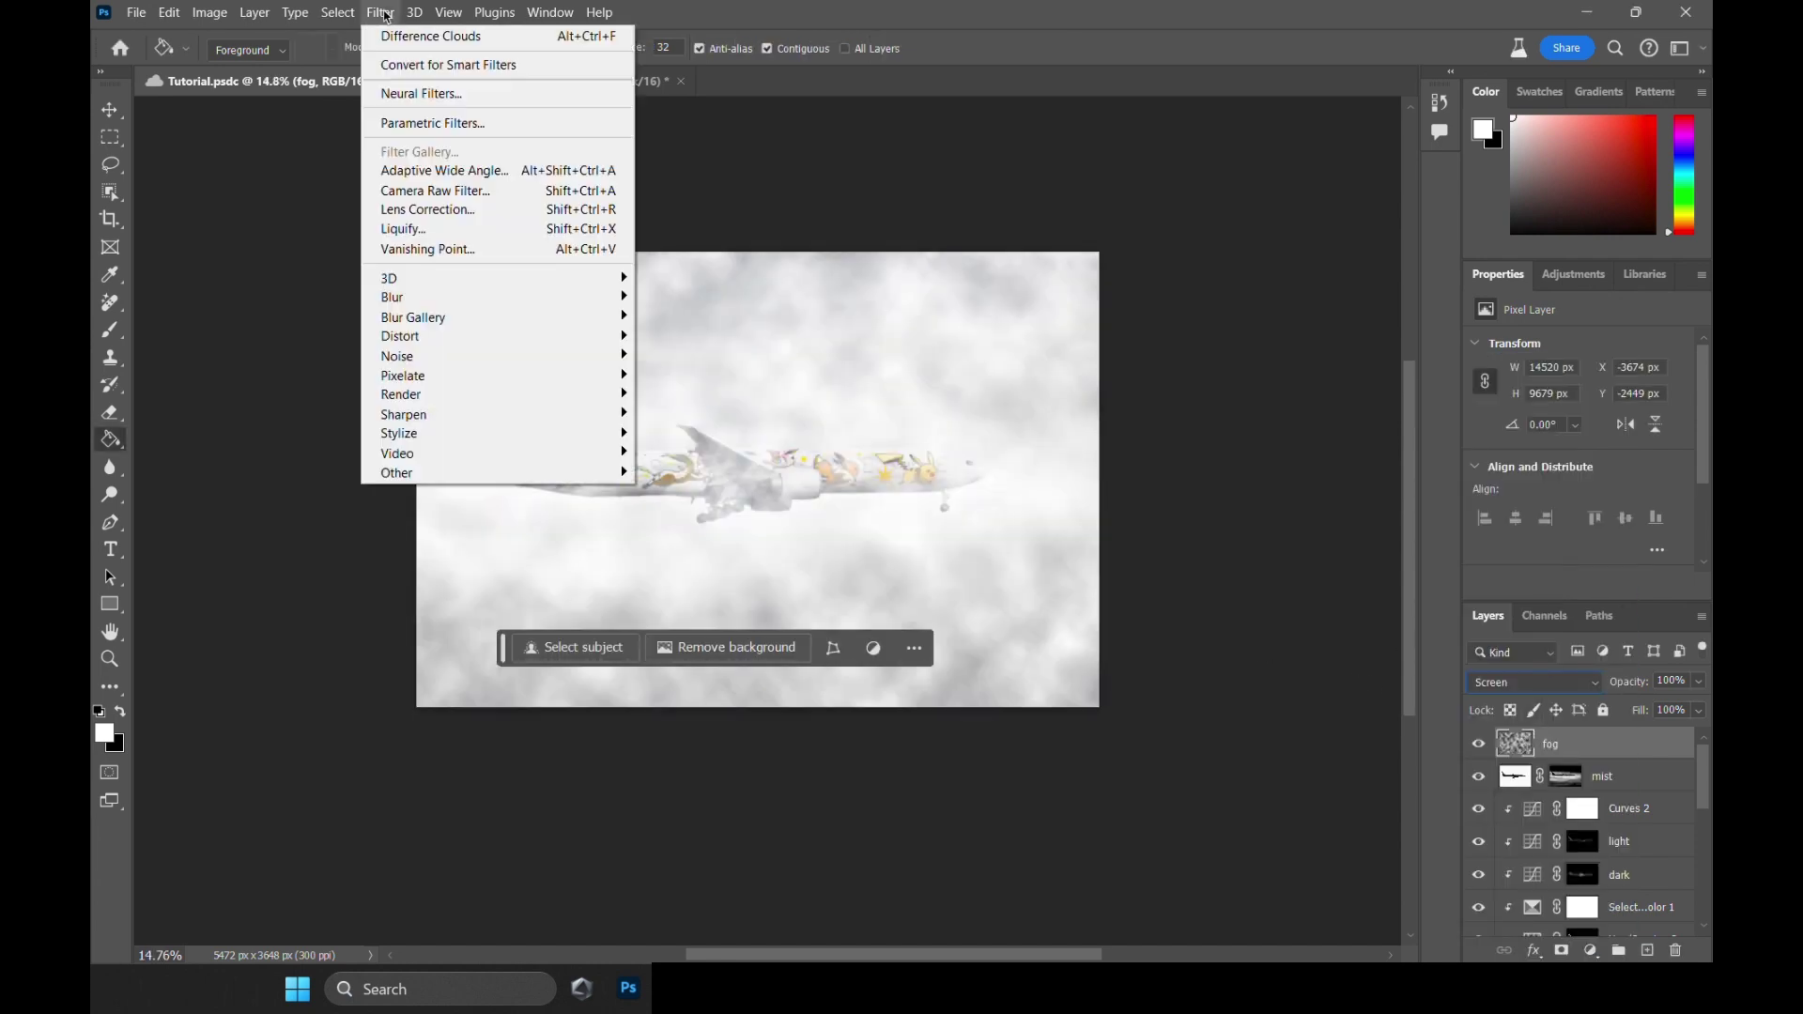
mouse_move(485, 309)
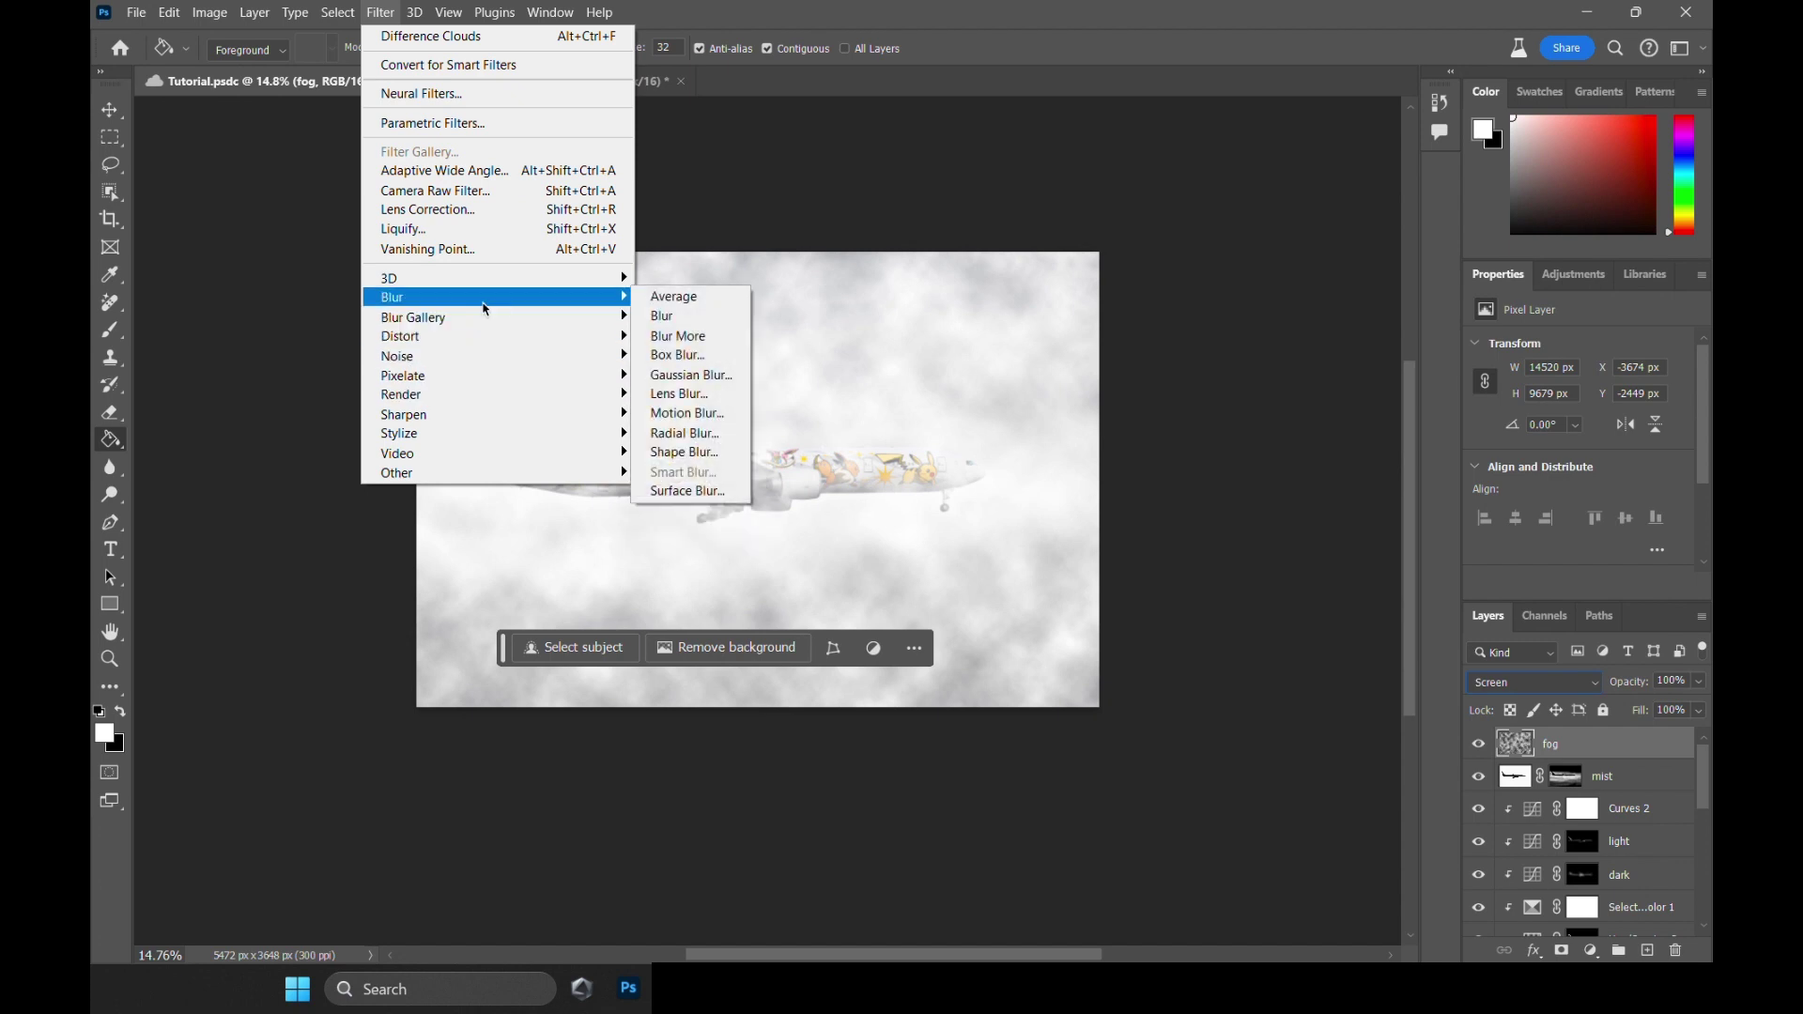
click(738, 414)
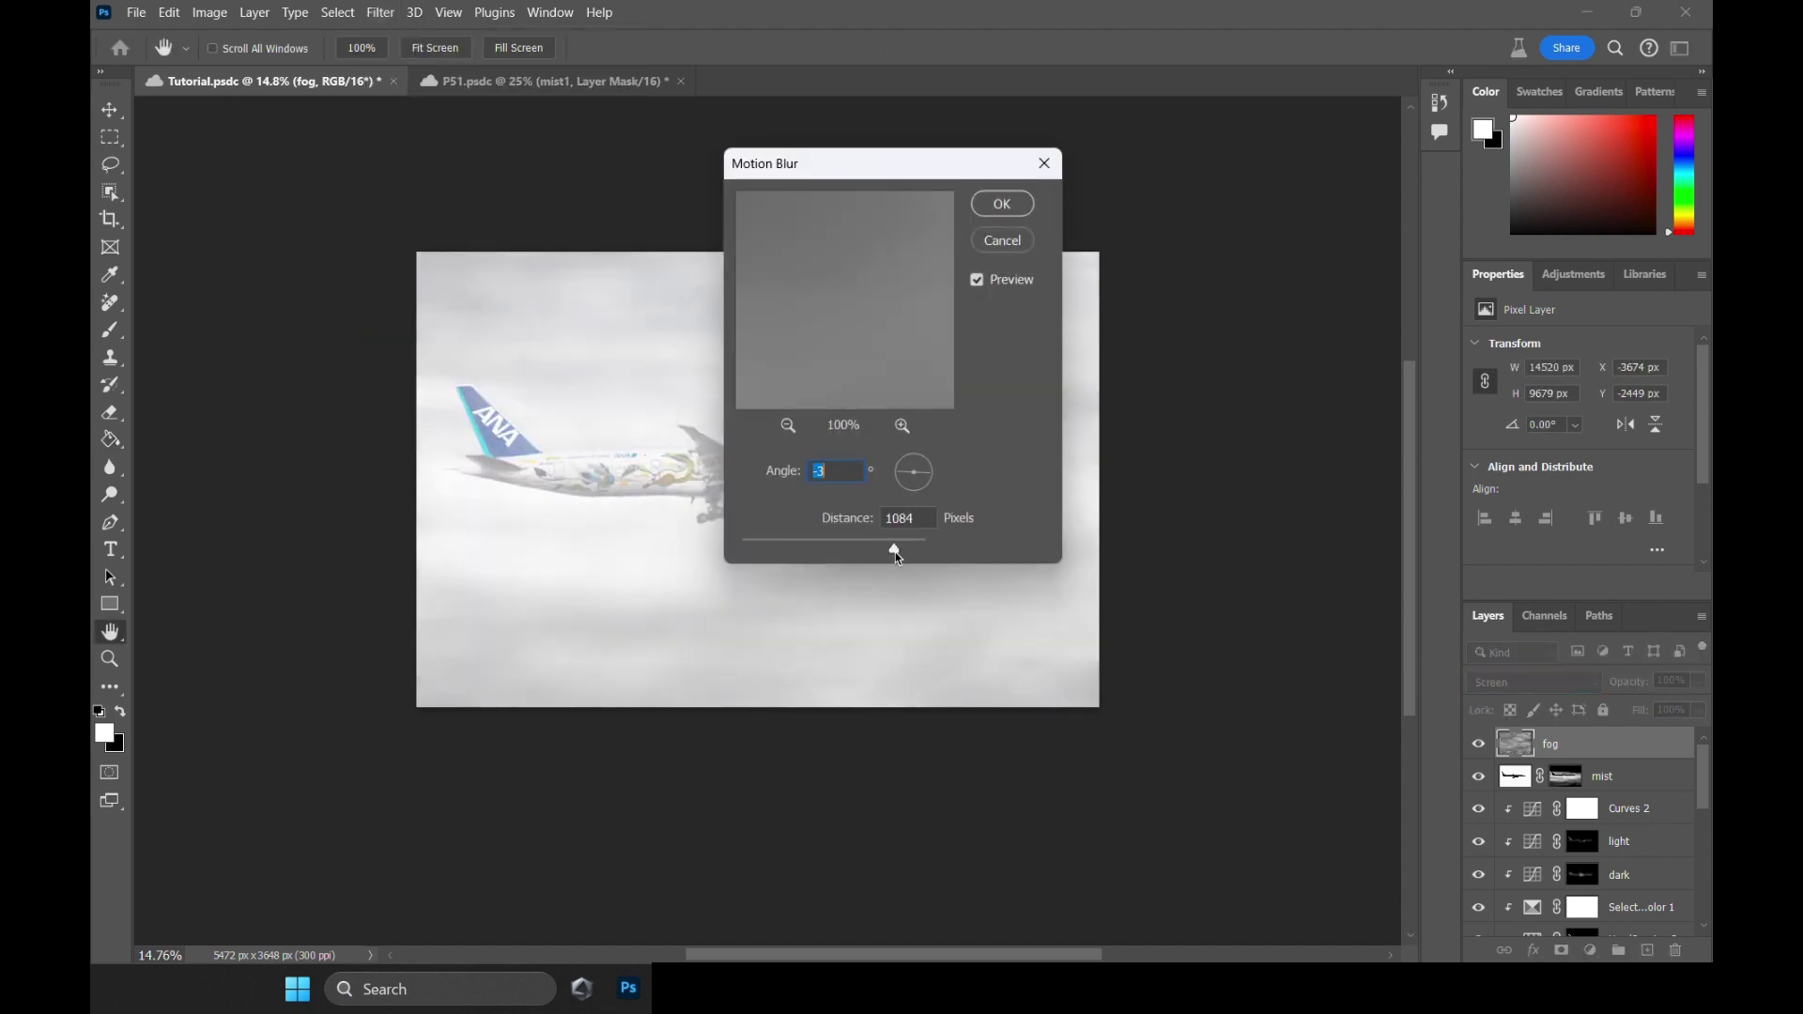
drag(895, 553, 892, 554)
click(904, 477)
click(1003, 204)
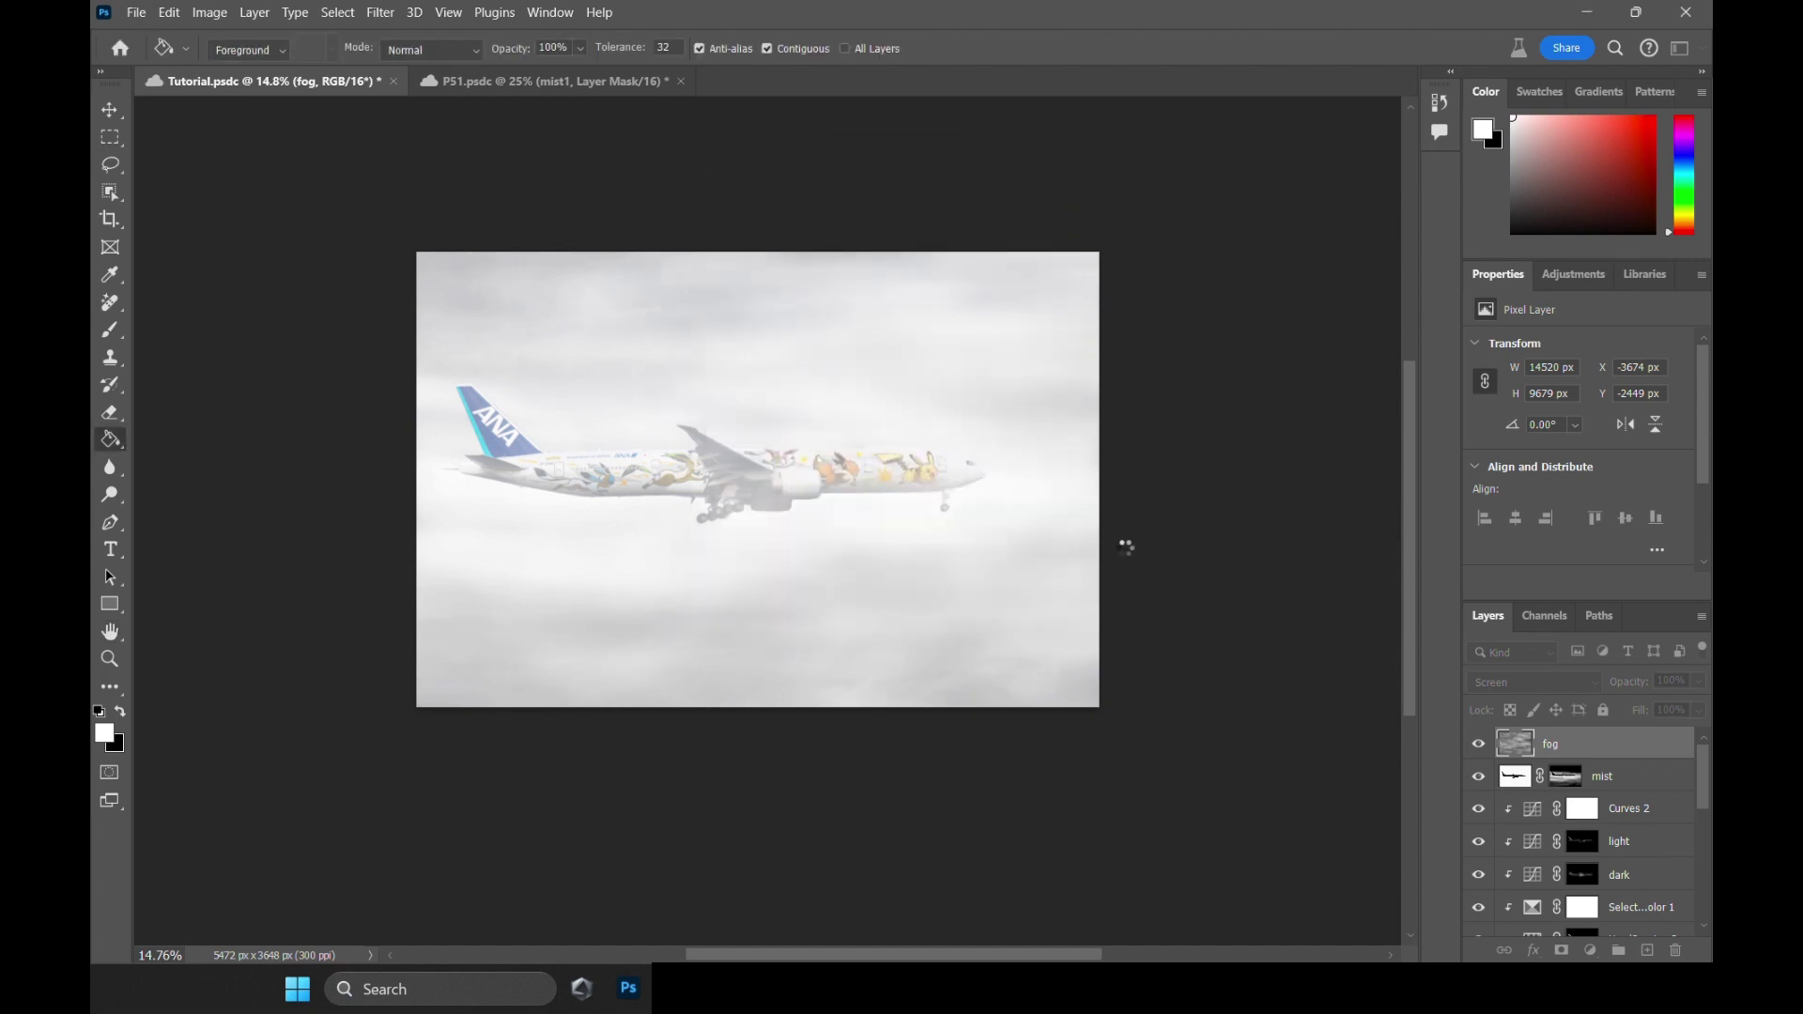
Add a black hide-all mask to the fog layer.
scroll(882, 497, up, 3)
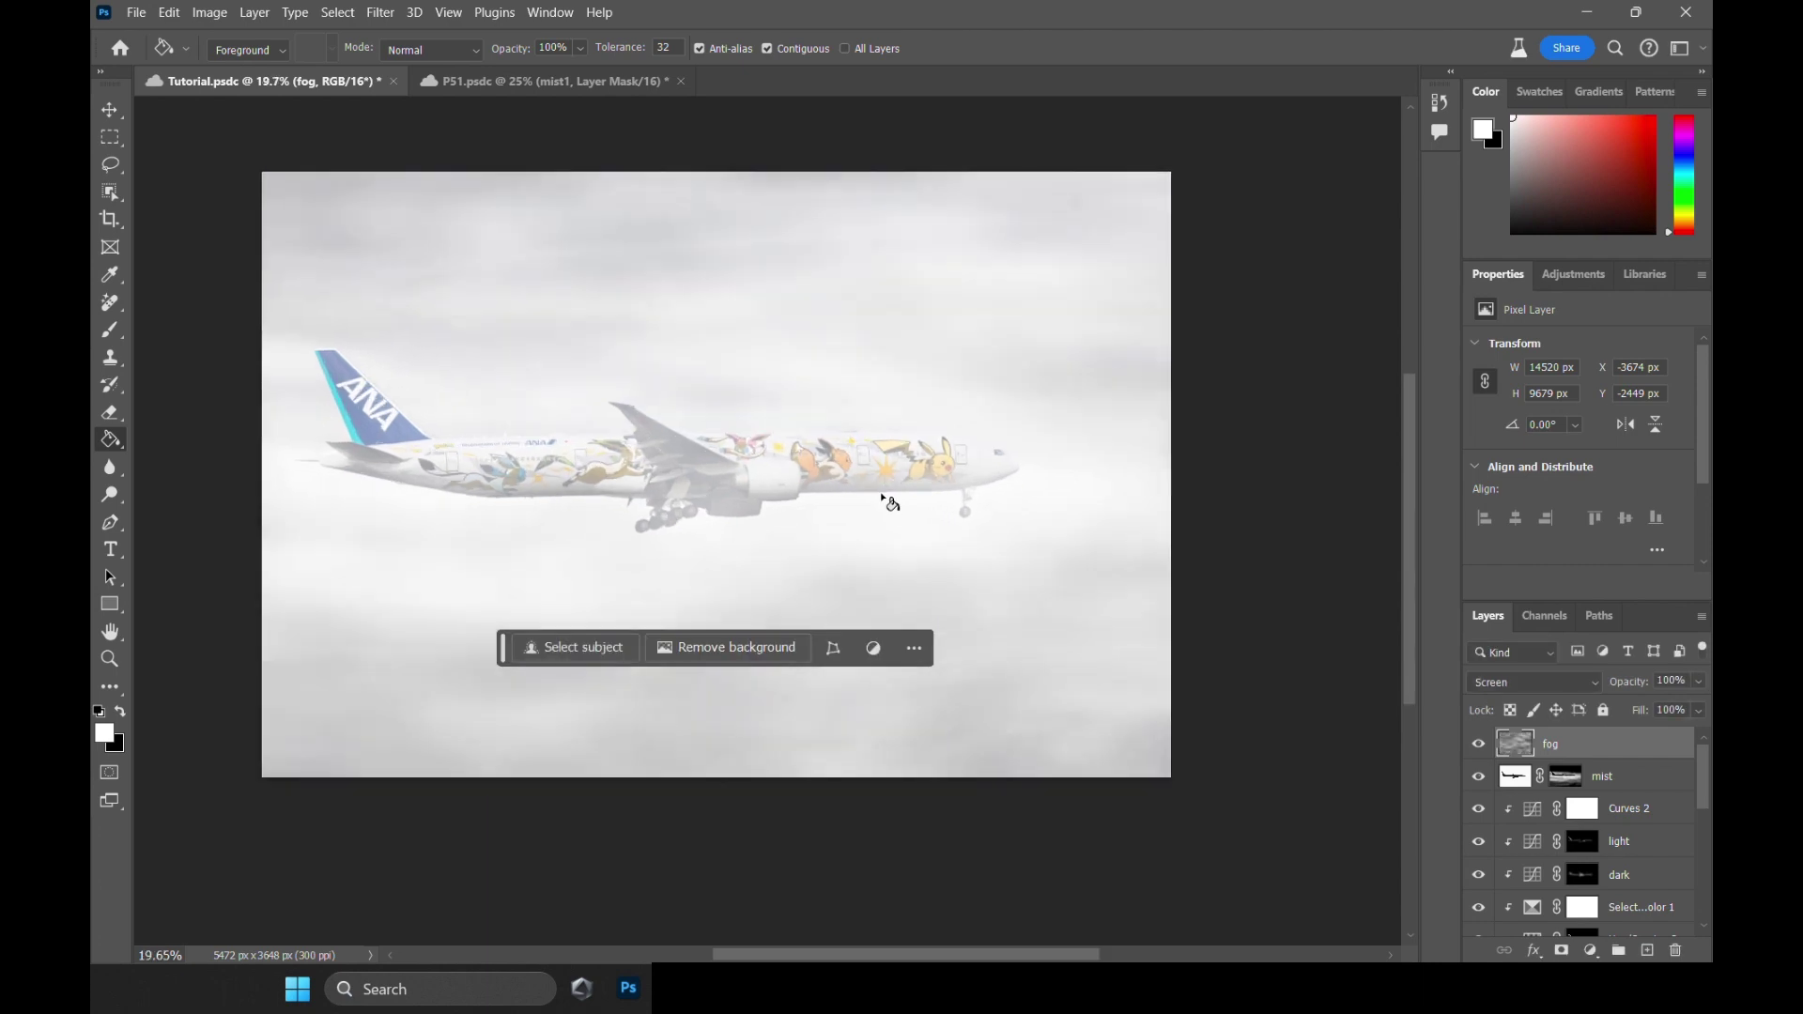
drag(504, 647, 253, 831)
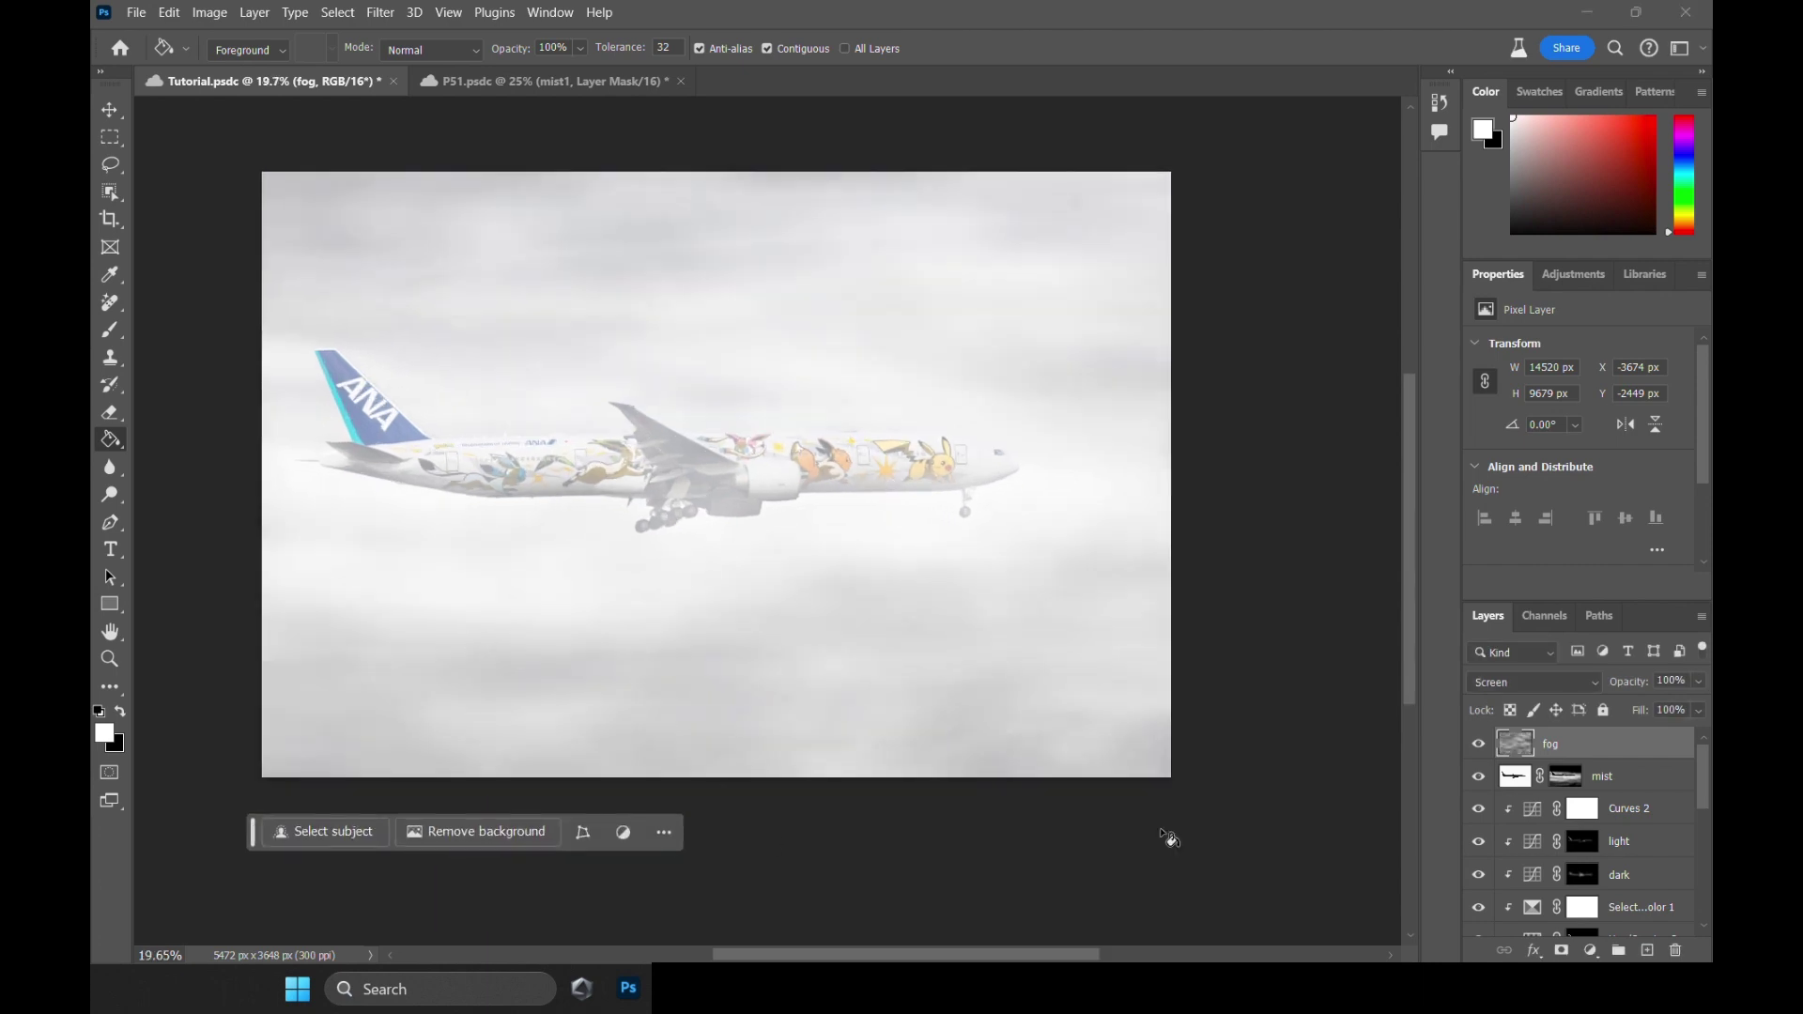
alt+click(1563, 951)
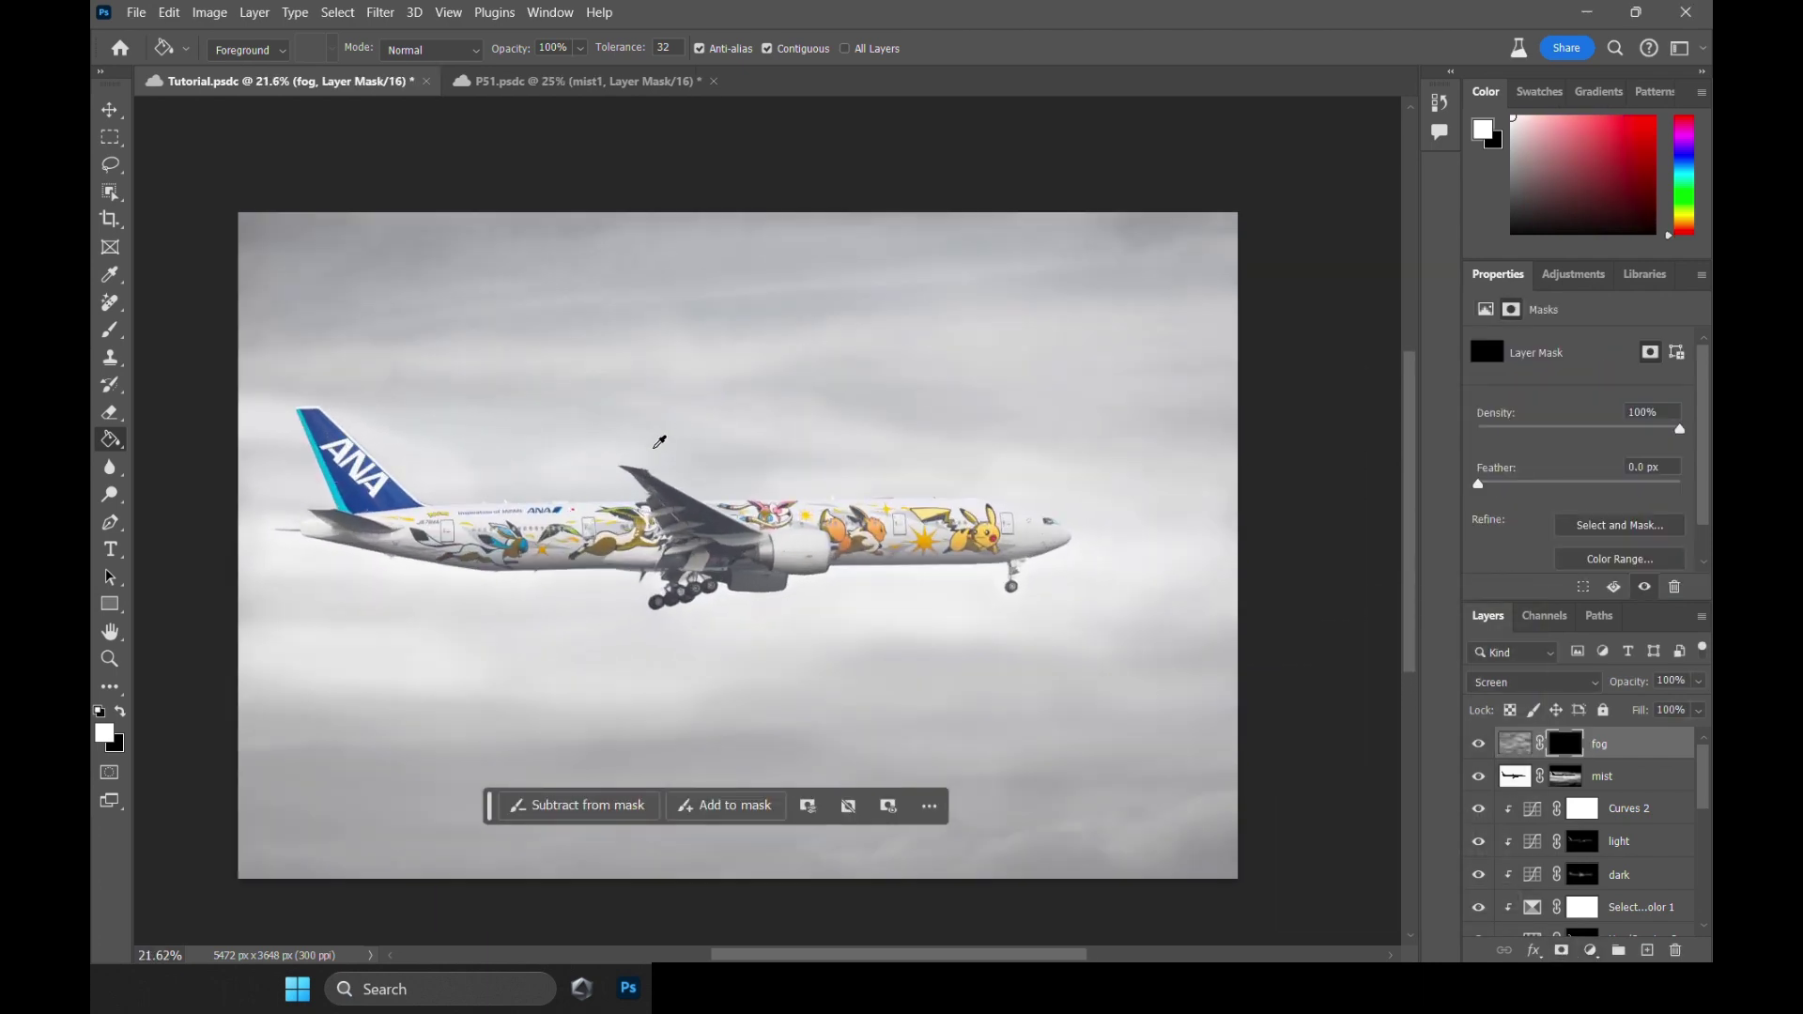
Paint fog along the lower fuselage on the fog mask, starting at 9% brush opacity and continuing with a stronger setting.
scroll(622, 600, up, 1)
key(b)
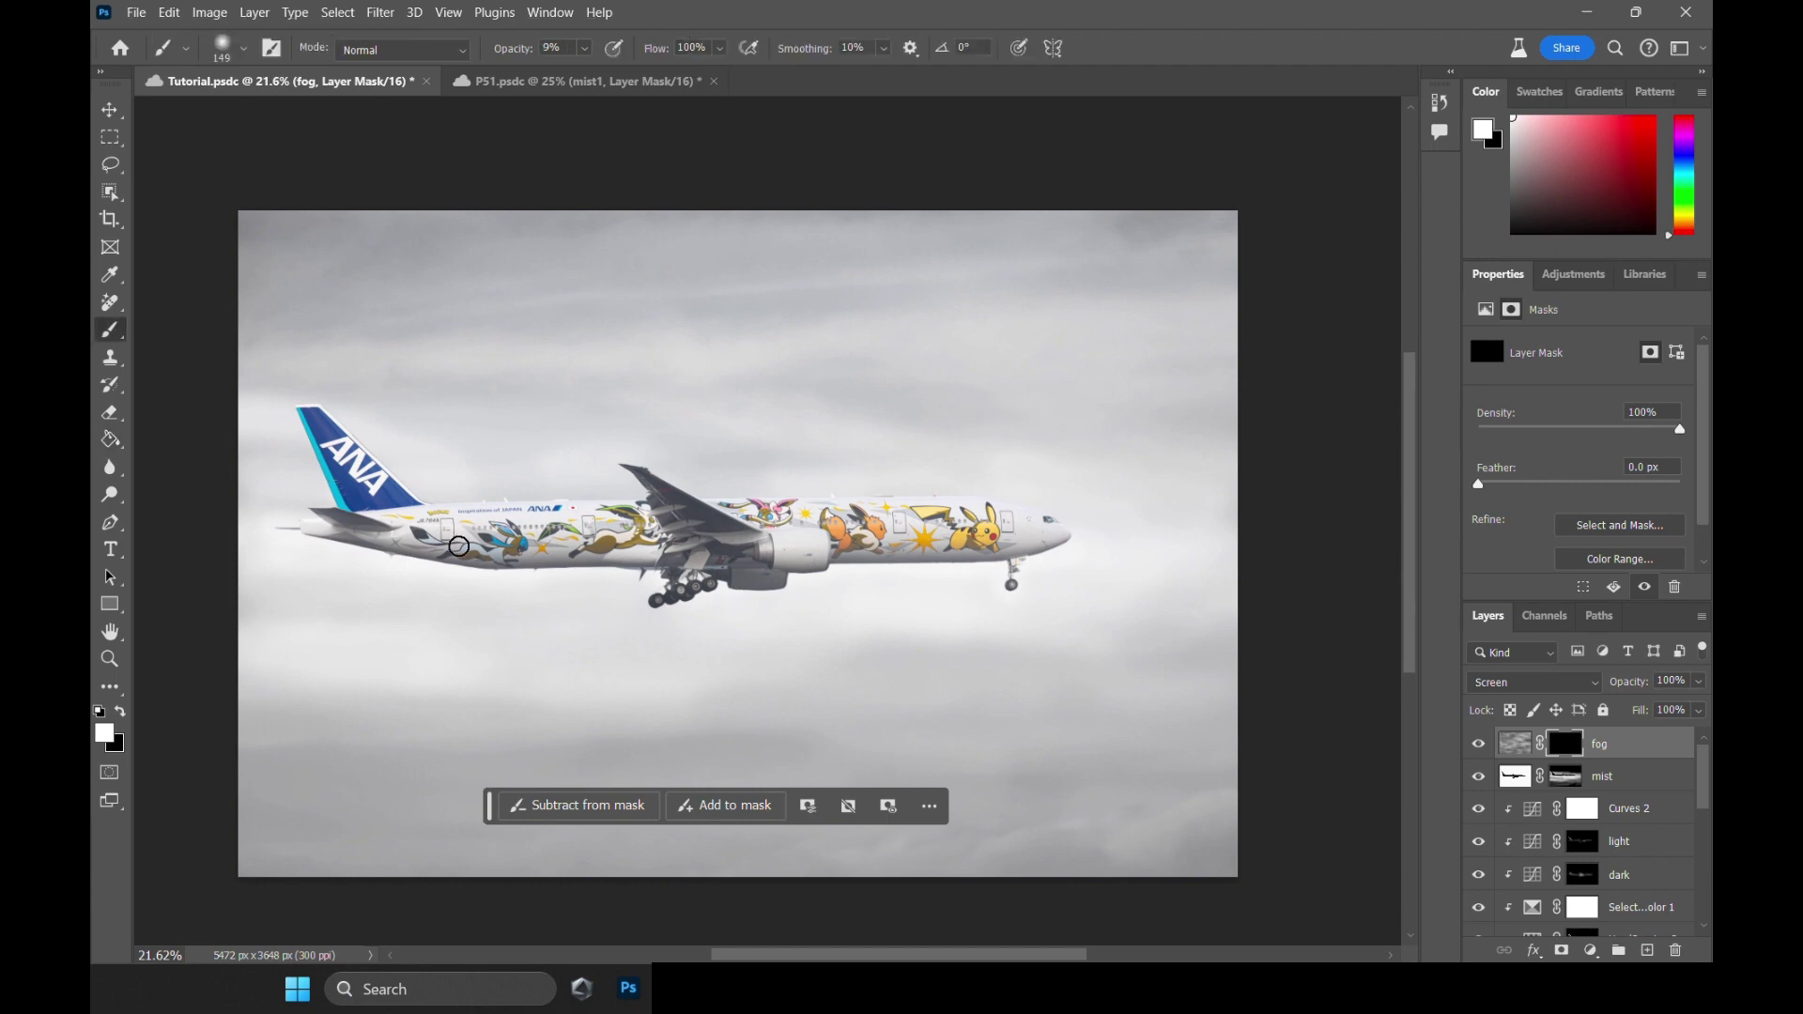
drag(458, 546, 470, 546)
click(584, 49)
drag(588, 75, 604, 75)
drag(802, 579, 336, 545)
mouse_move(1038, 558)
mouse_down()
mouse_move(577, 561)
mouse_move(664, 568)
mouse_up()
Set the brush opacity to 12% and paint more fog along the plane's belly and wing on the fog mask.
click(584, 49)
drag(604, 75, 589, 73)
drag(593, 601, 1040, 587)
scroll(694, 515, up, 8)
drag(699, 516, 751, 550)
scroll(908, 632, down, 6)
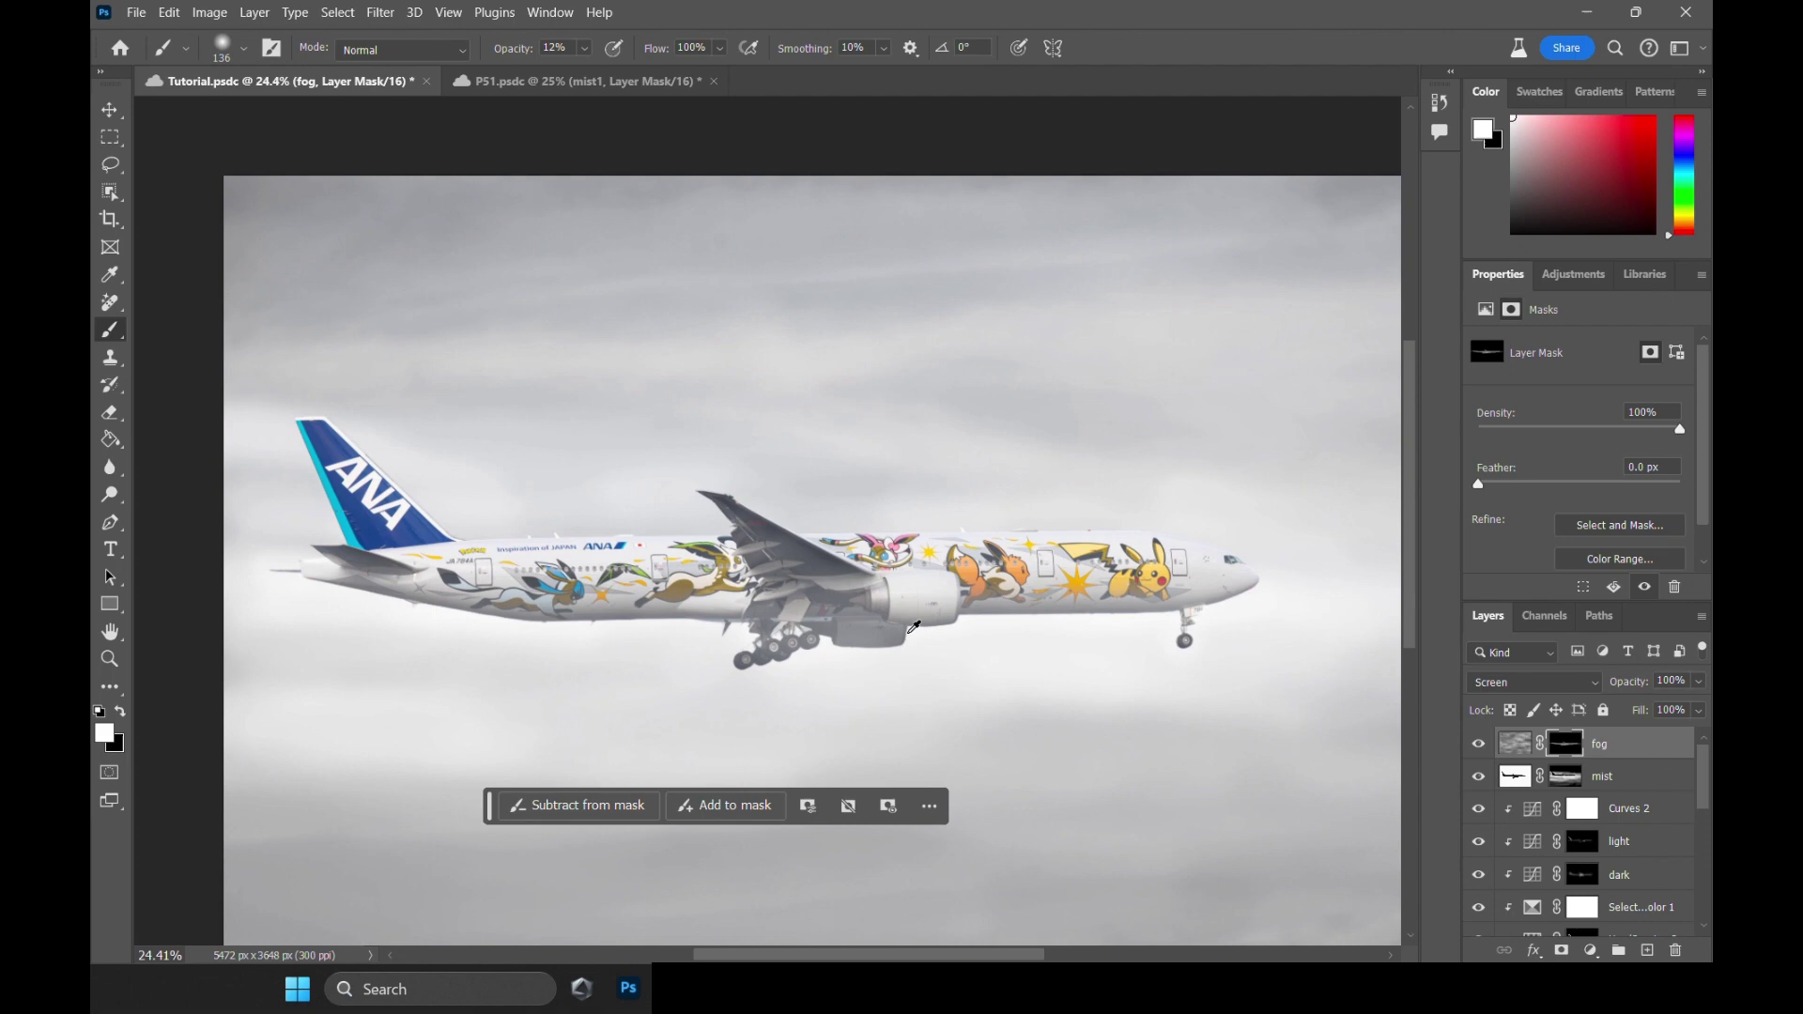
Build up the fog beneath the fuselage from tail to nose on the fog mask with larger brushes at 12% opacity.
drag(480, 611, 736, 649)
scroll(1080, 611, down, 1)
drag(1190, 615, 1215, 624)
scroll(1163, 741, down, 1)
scroll(251, 647, up, 1)
drag(282, 601, 1145, 603)
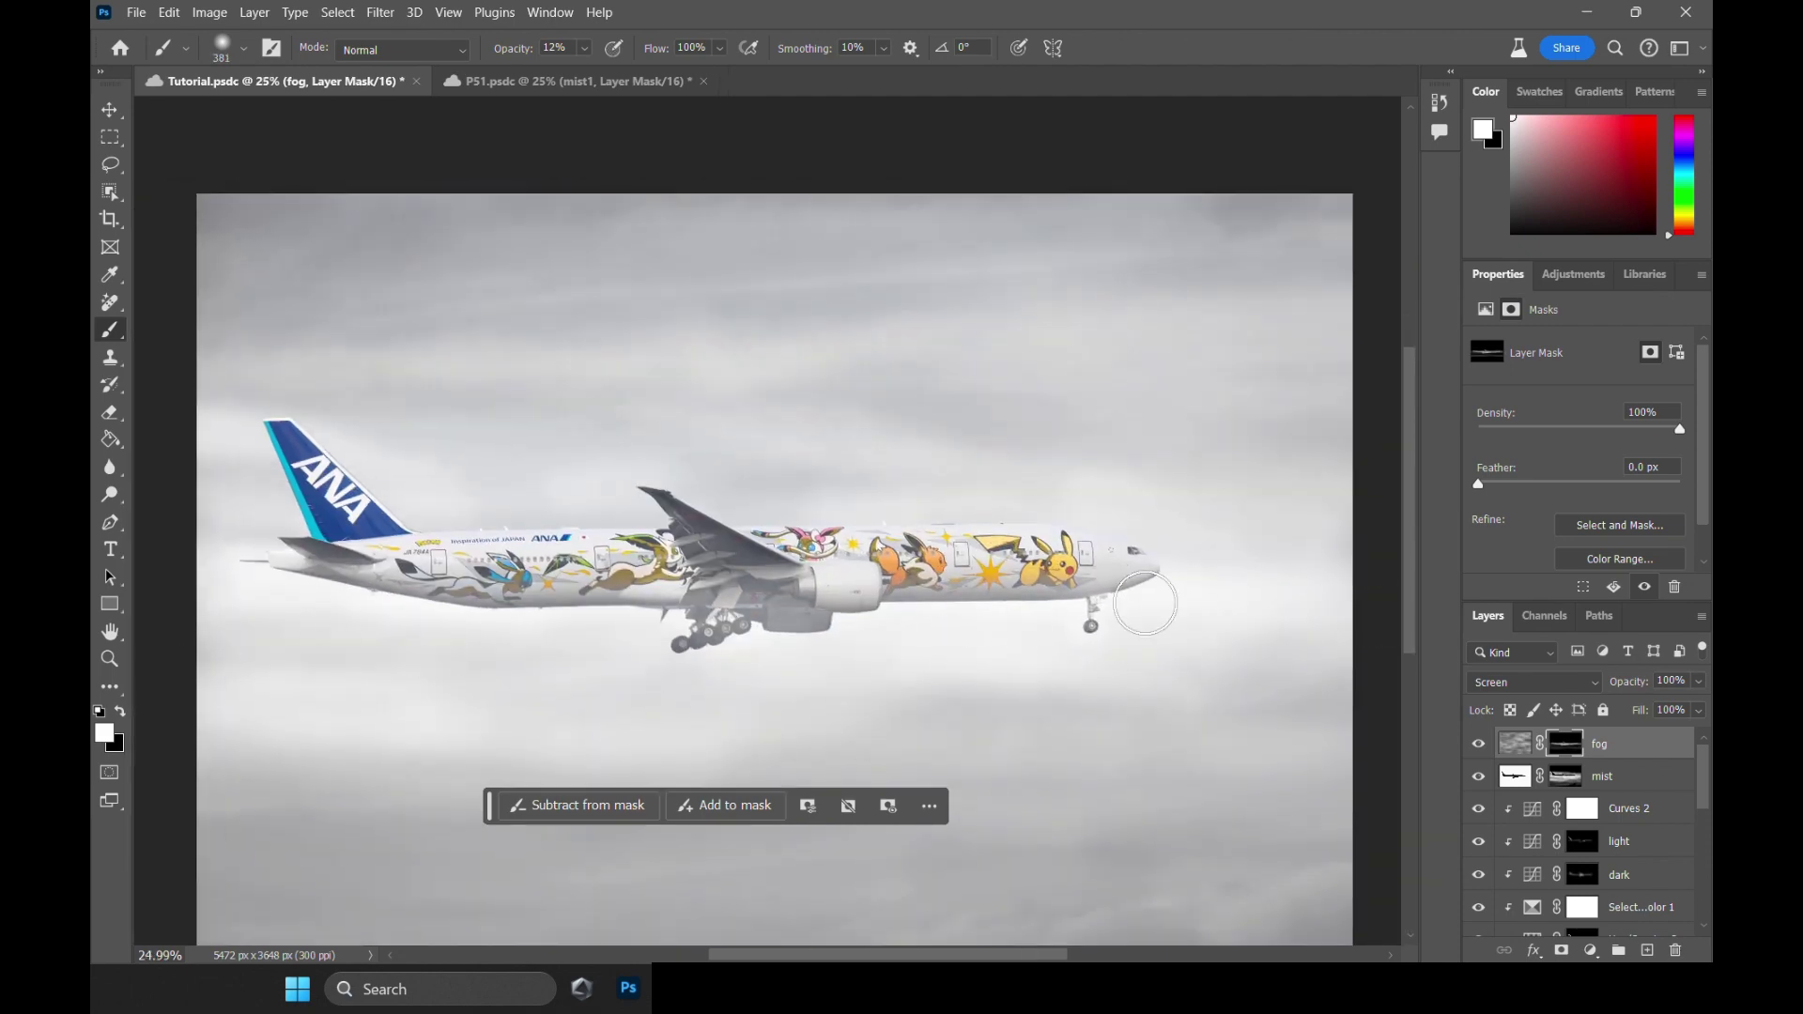
scroll(1145, 603, up, 1)
scroll(1095, 640, down, 2)
alt+right_click(595, 652)
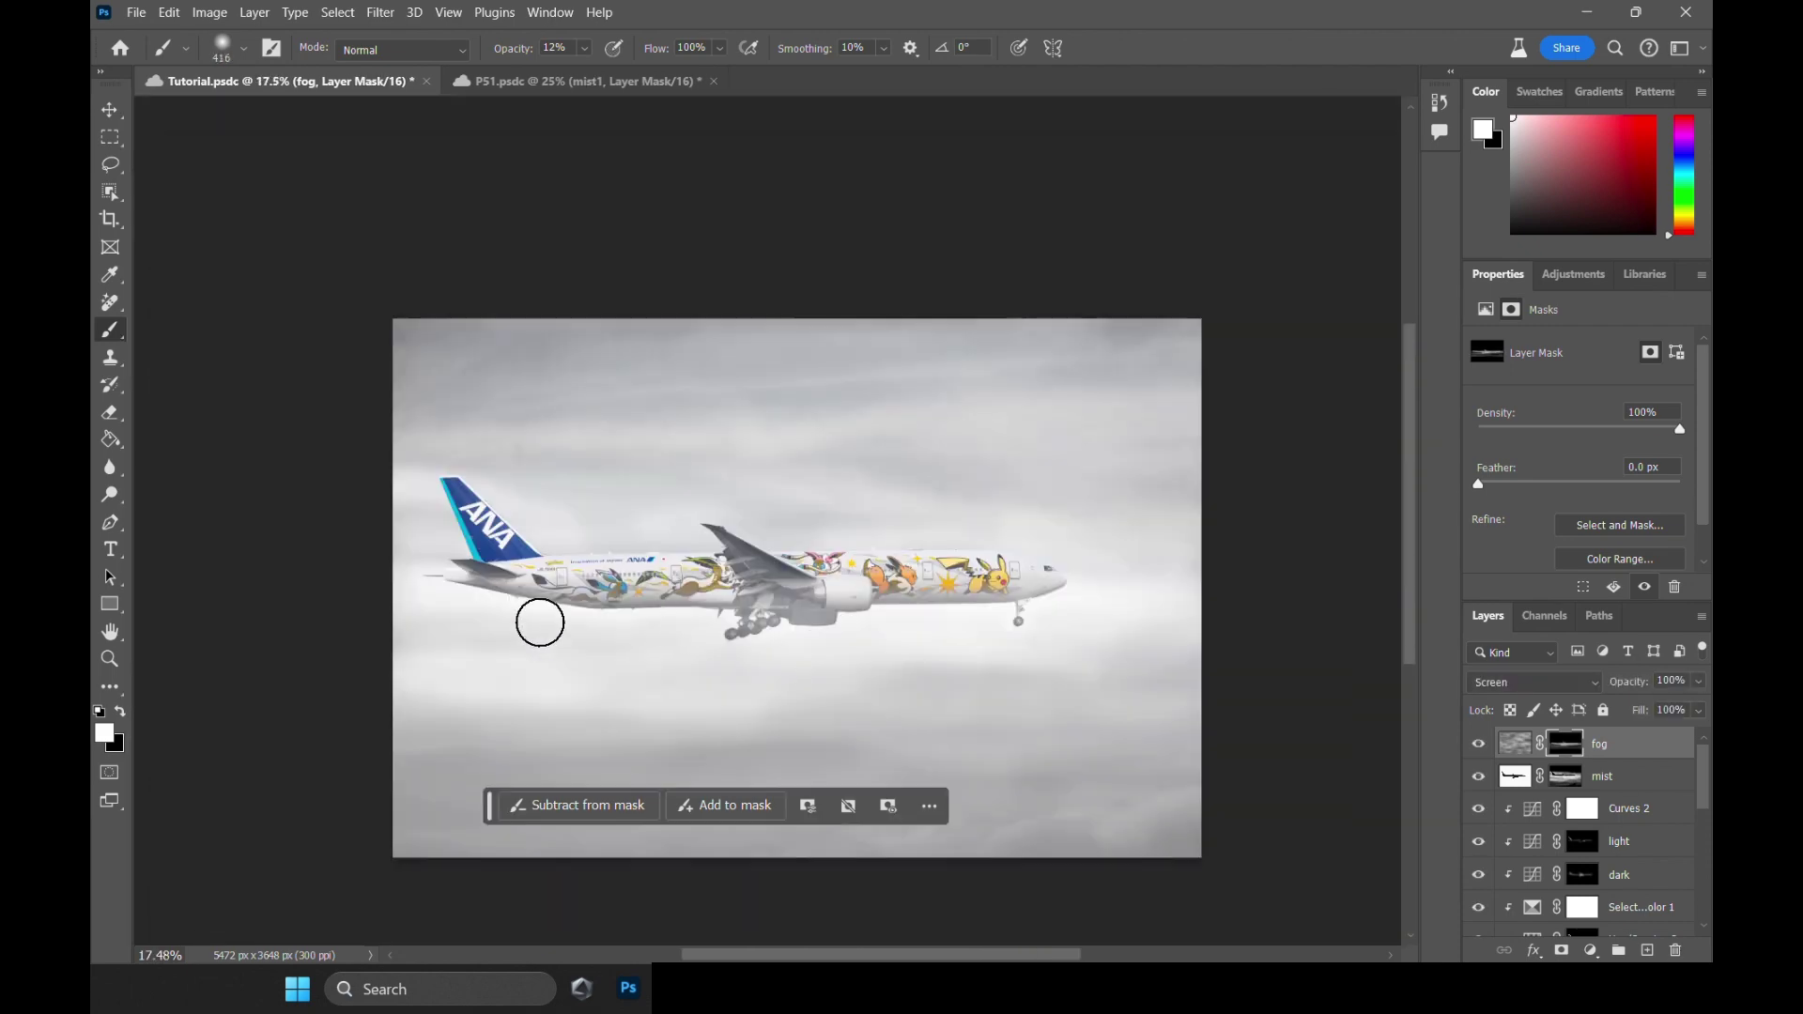
alt+right_click(540, 622)
Set the brush opacity to 4% and sweep a very light veil of fog below the plane and past the nose.
click(584, 49)
drag(588, 73, 579, 73)
drag(616, 696, 1124, 580)
scroll(875, 624, up, 1)
scroll(1569, 856, down, 5)
Select the sky by loading the plane mask as a selection and inverting it, and brush faint fog around the plane.
ctrl+click(1568, 856)
scroll(1569, 856, up, 5)
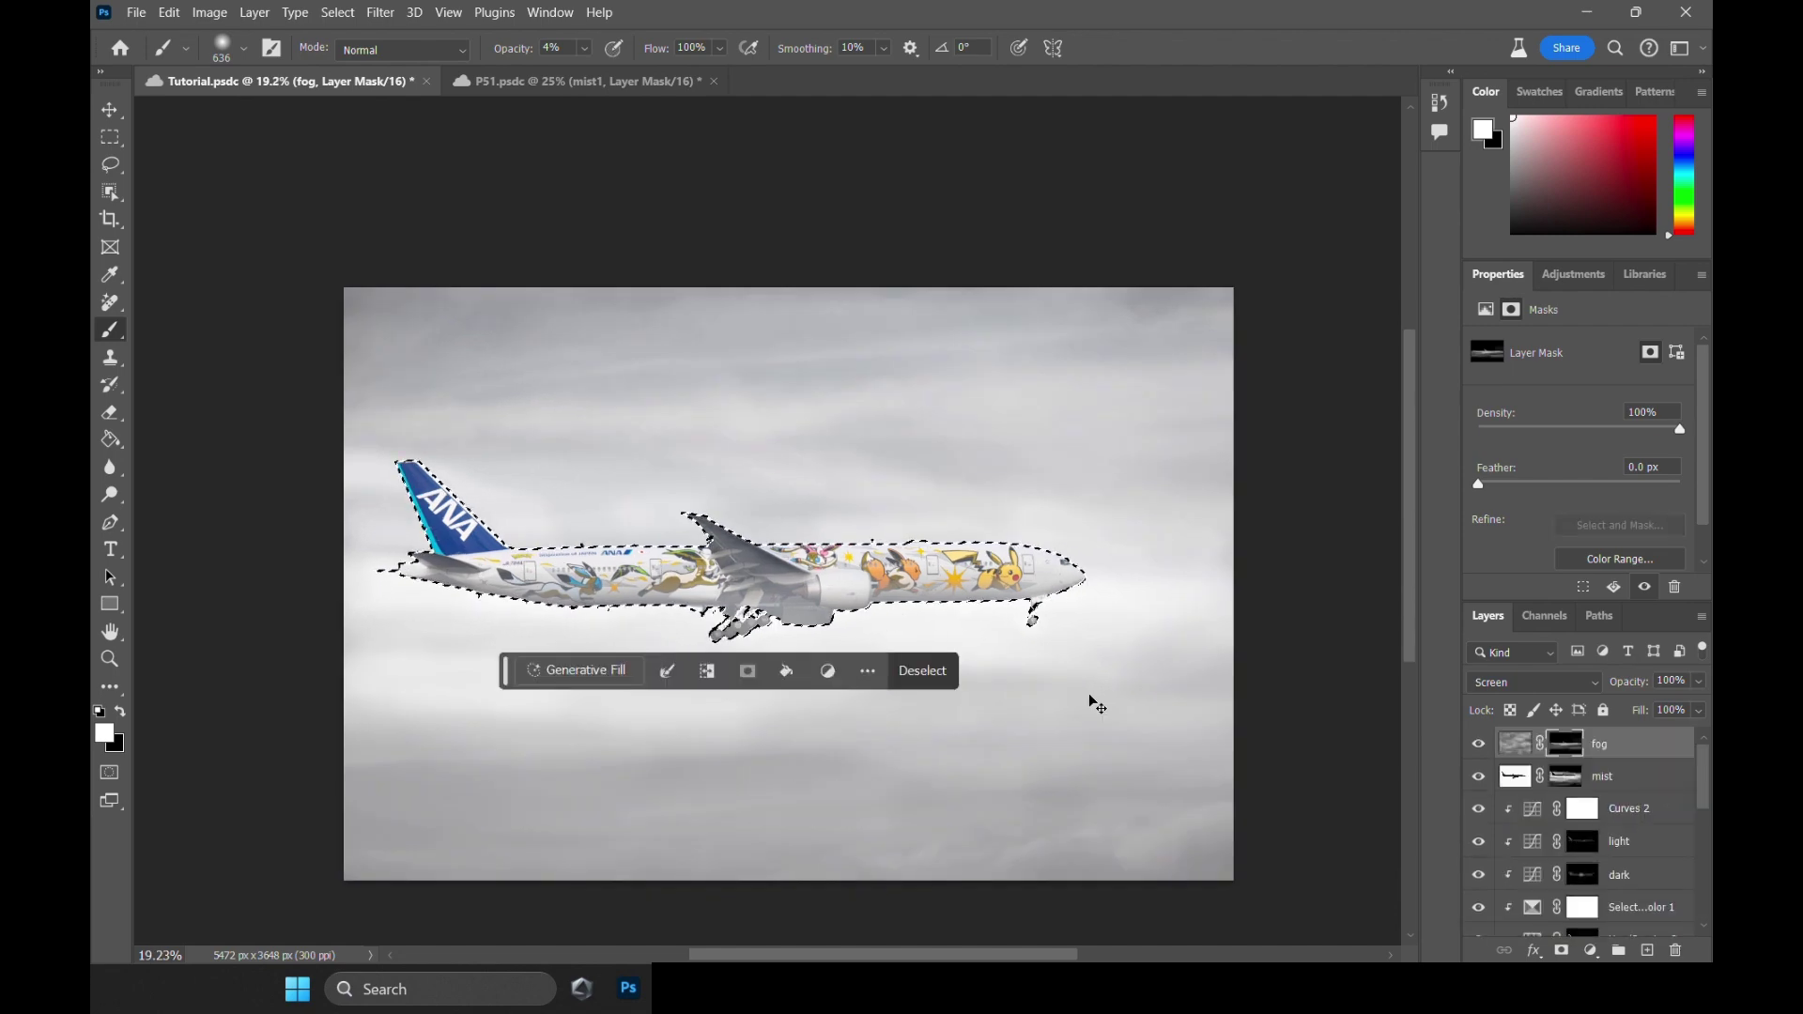
key(ctrl+shift+i)
alt+right_click(418, 516)
alt+right_click(656, 525)
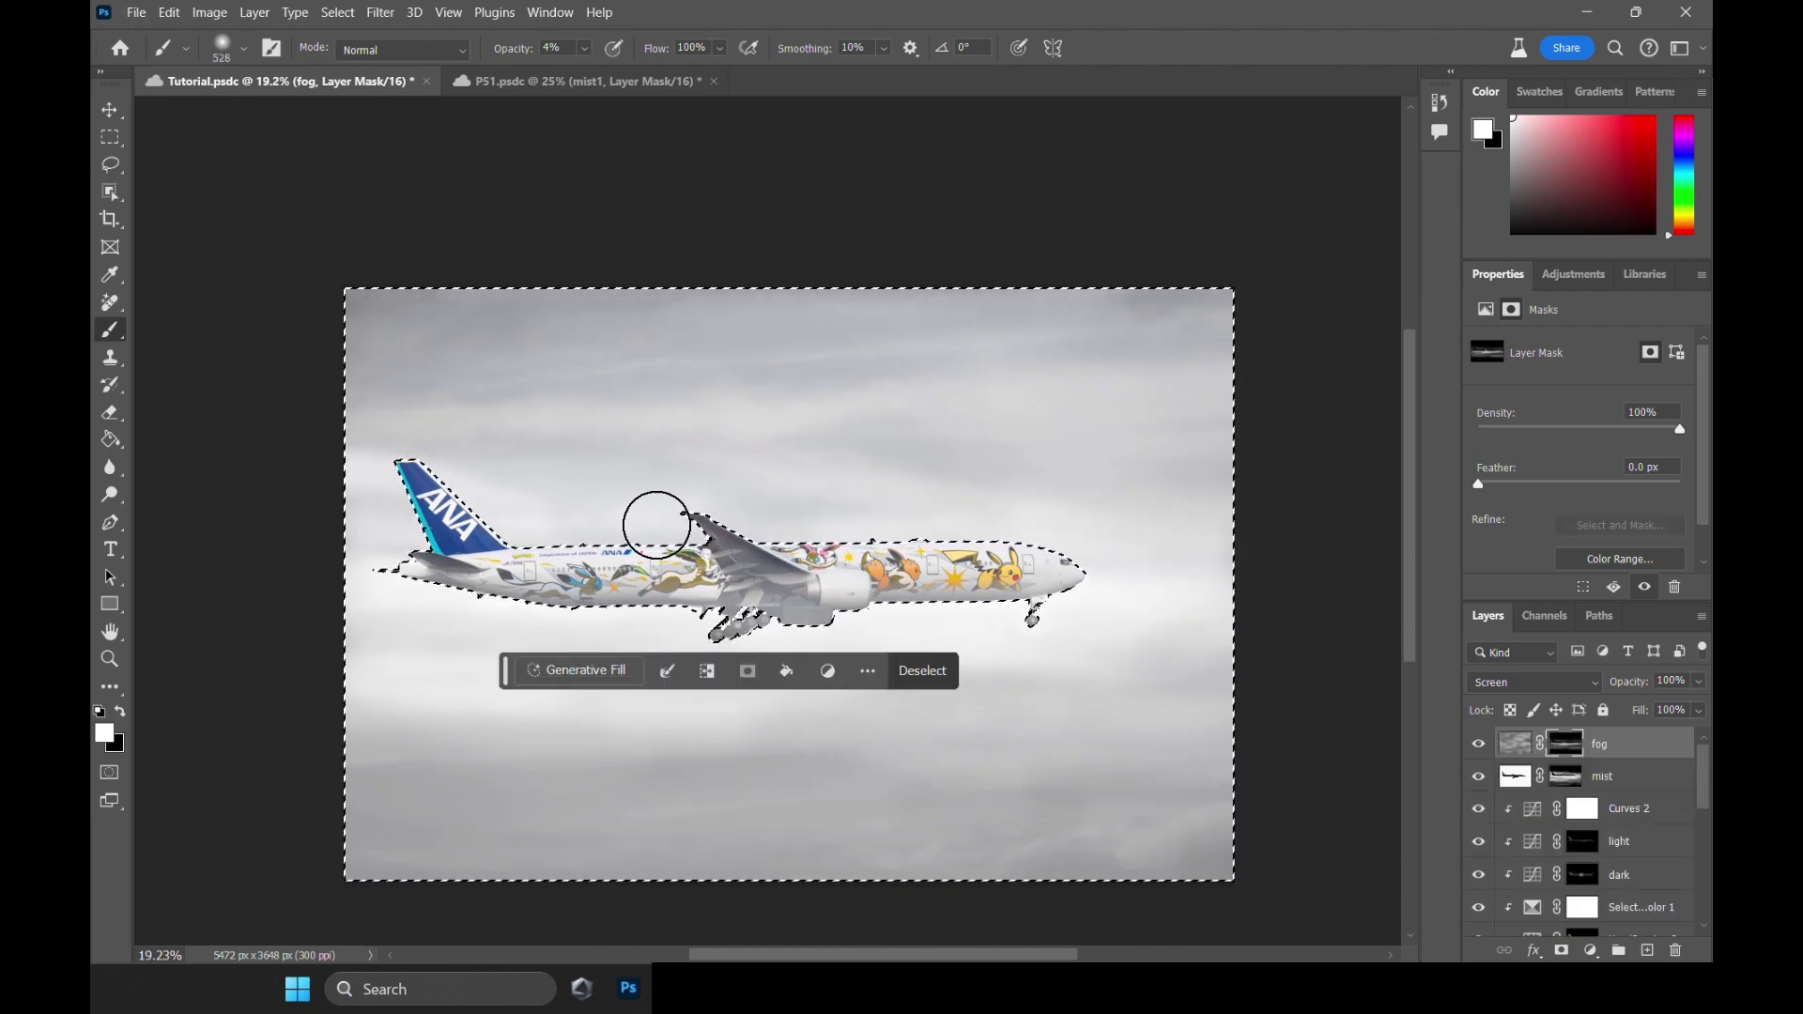
scroll(1037, 537, up, 3)
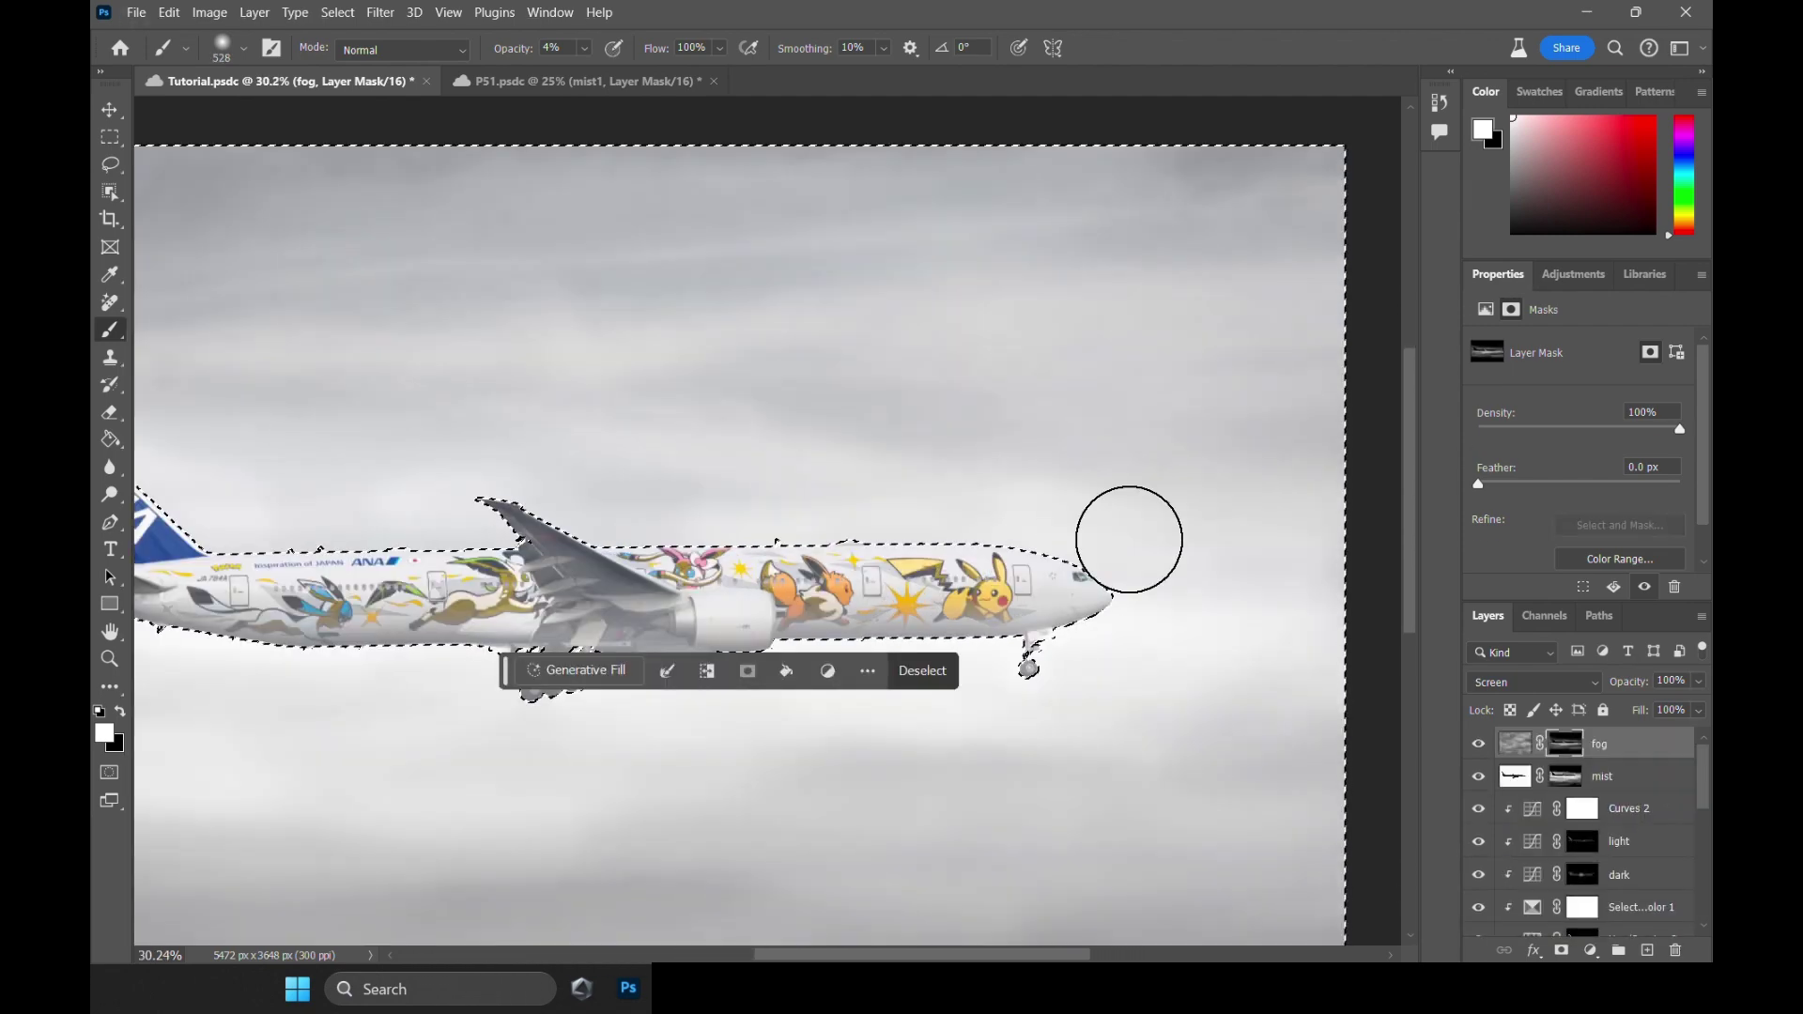
scroll(1129, 538, down, 4)
Save the document and clear the sky selection.
key(ctrl+s)
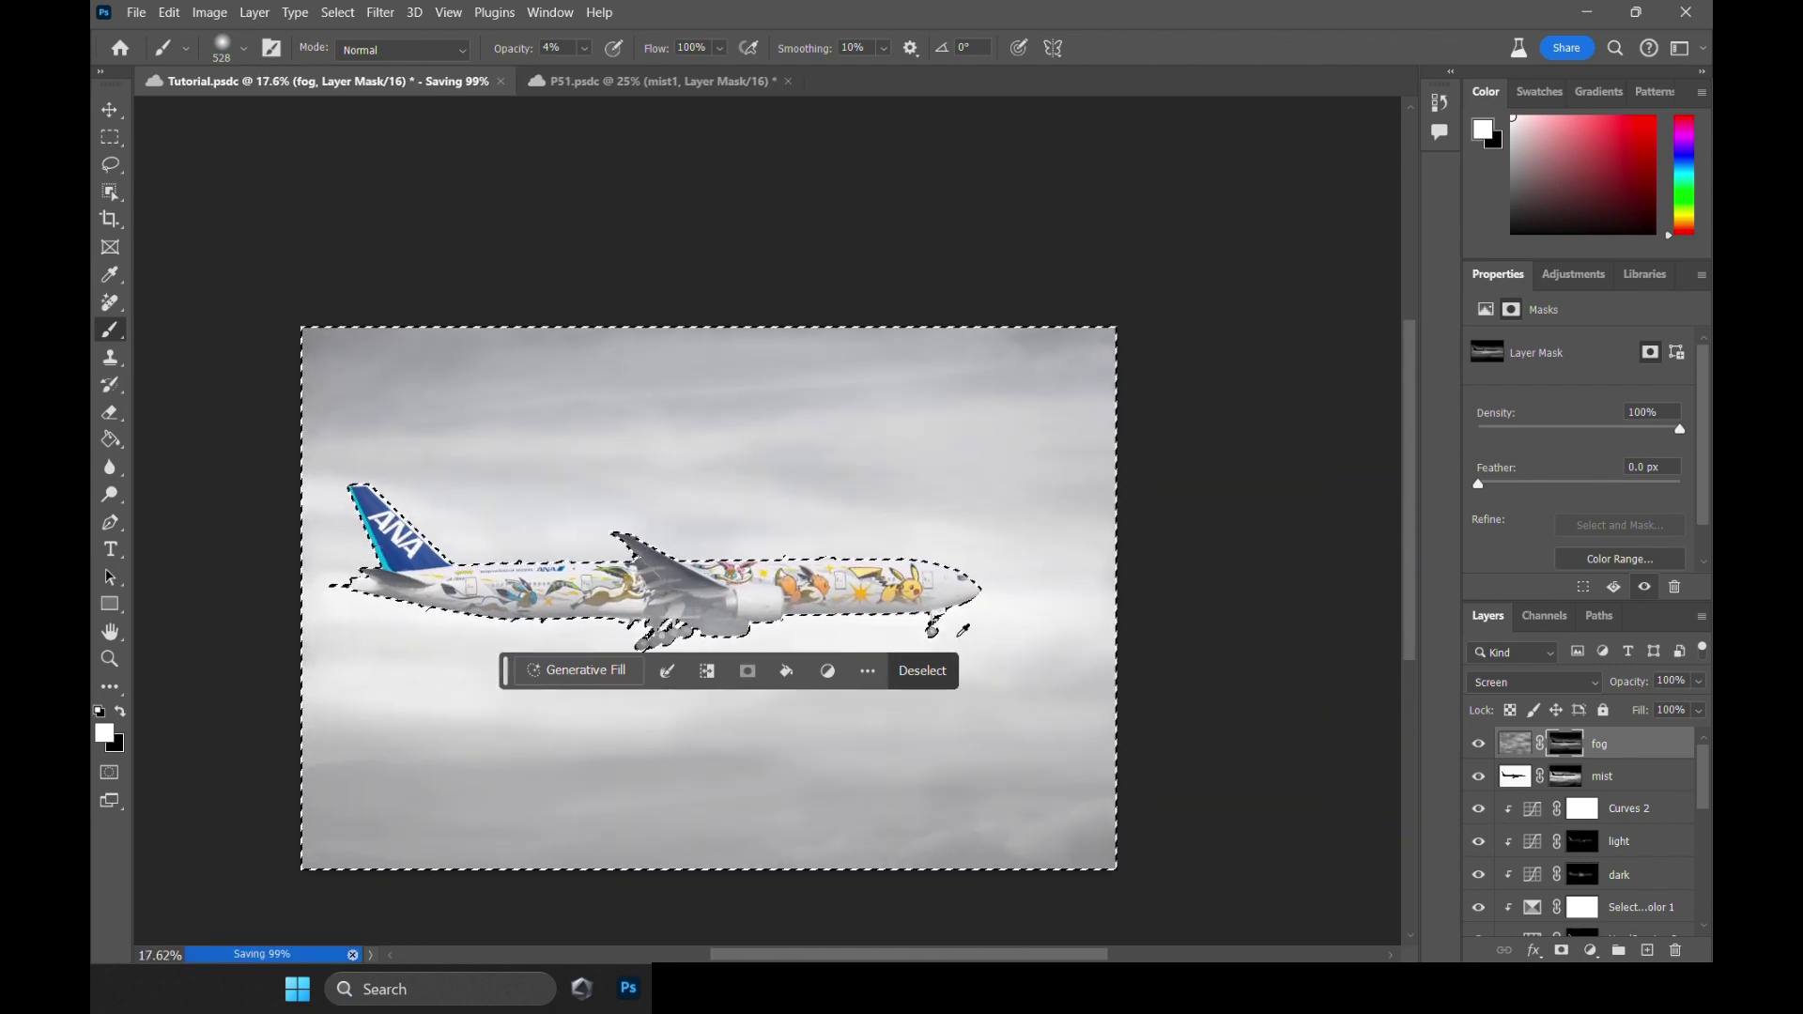
scroll(961, 630, up, 1)
key(ctrl+d)
Compare the image with the fog layer hidden and shown, and add a light touch of fog ahead of the nose.
alt+right_click(680, 656)
scroll(680, 656, up, 4)
scroll(1162, 674, down, 3)
scroll(1162, 674, up, 1)
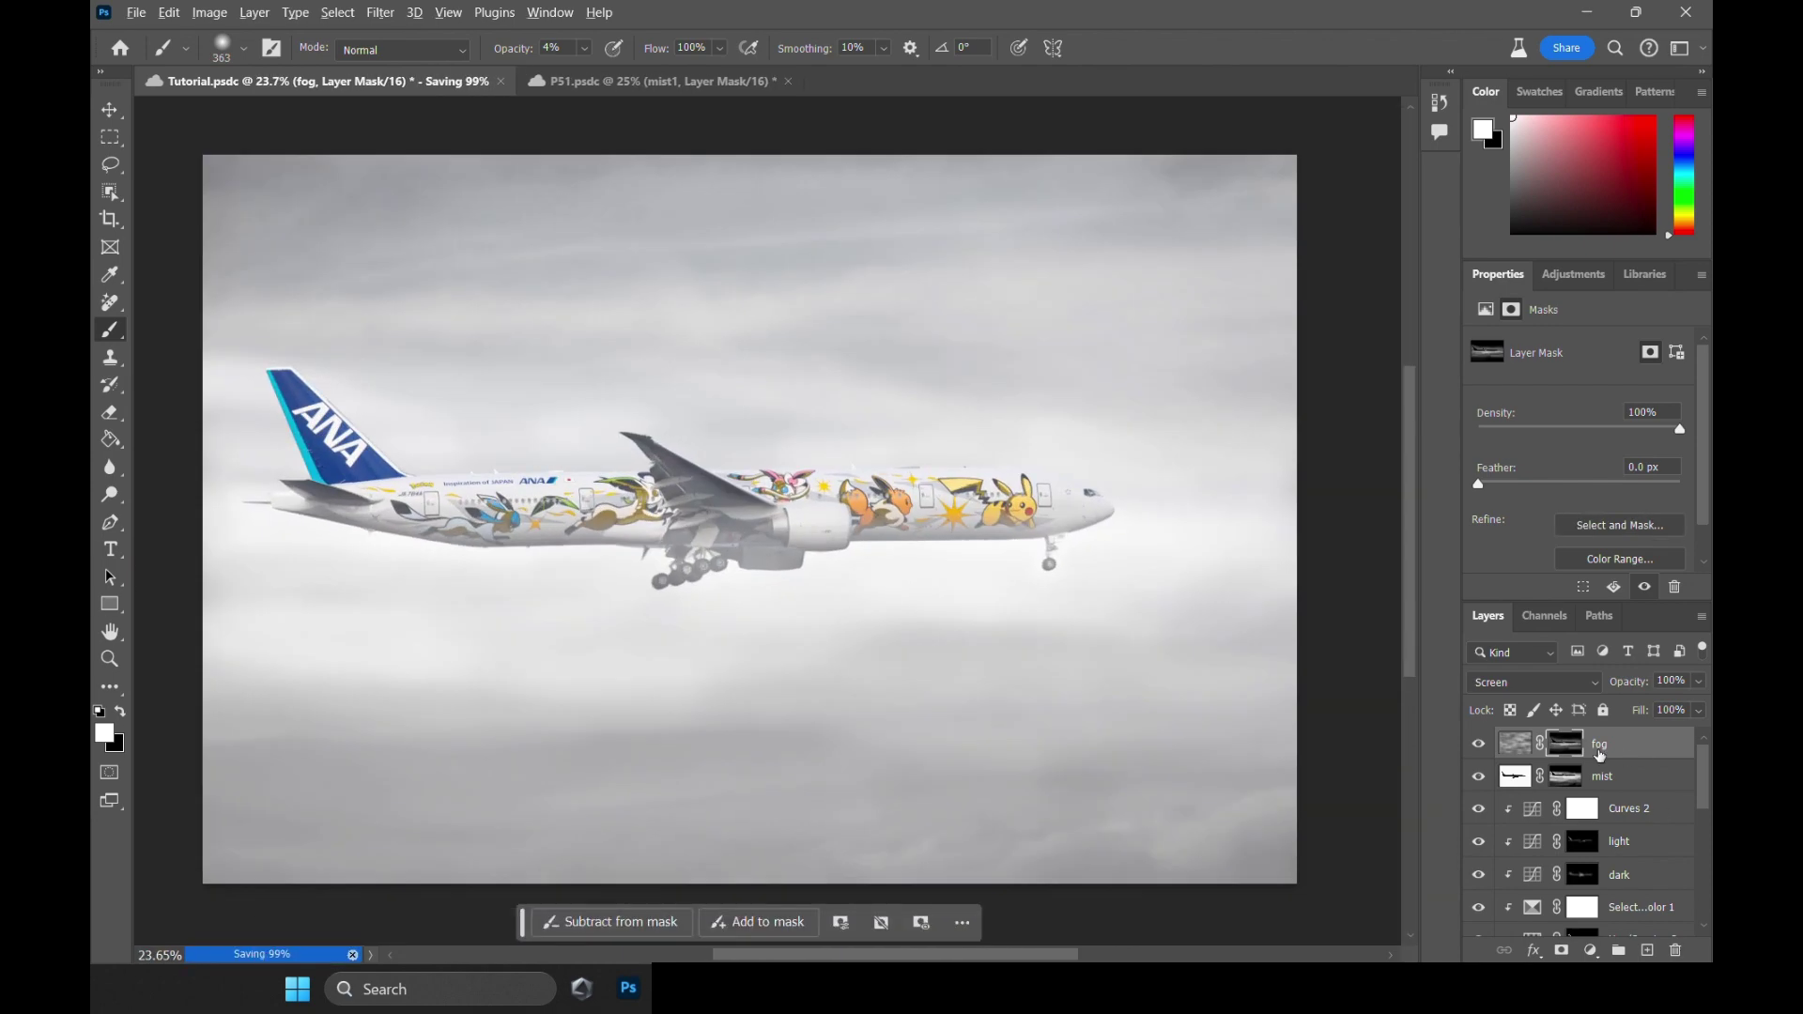
click(1478, 743)
click(1478, 744)
alt+right_click(1221, 514)
drag(1227, 554, 1241, 549)
Rename the fog layer as fog1.
double_click(1599, 743)
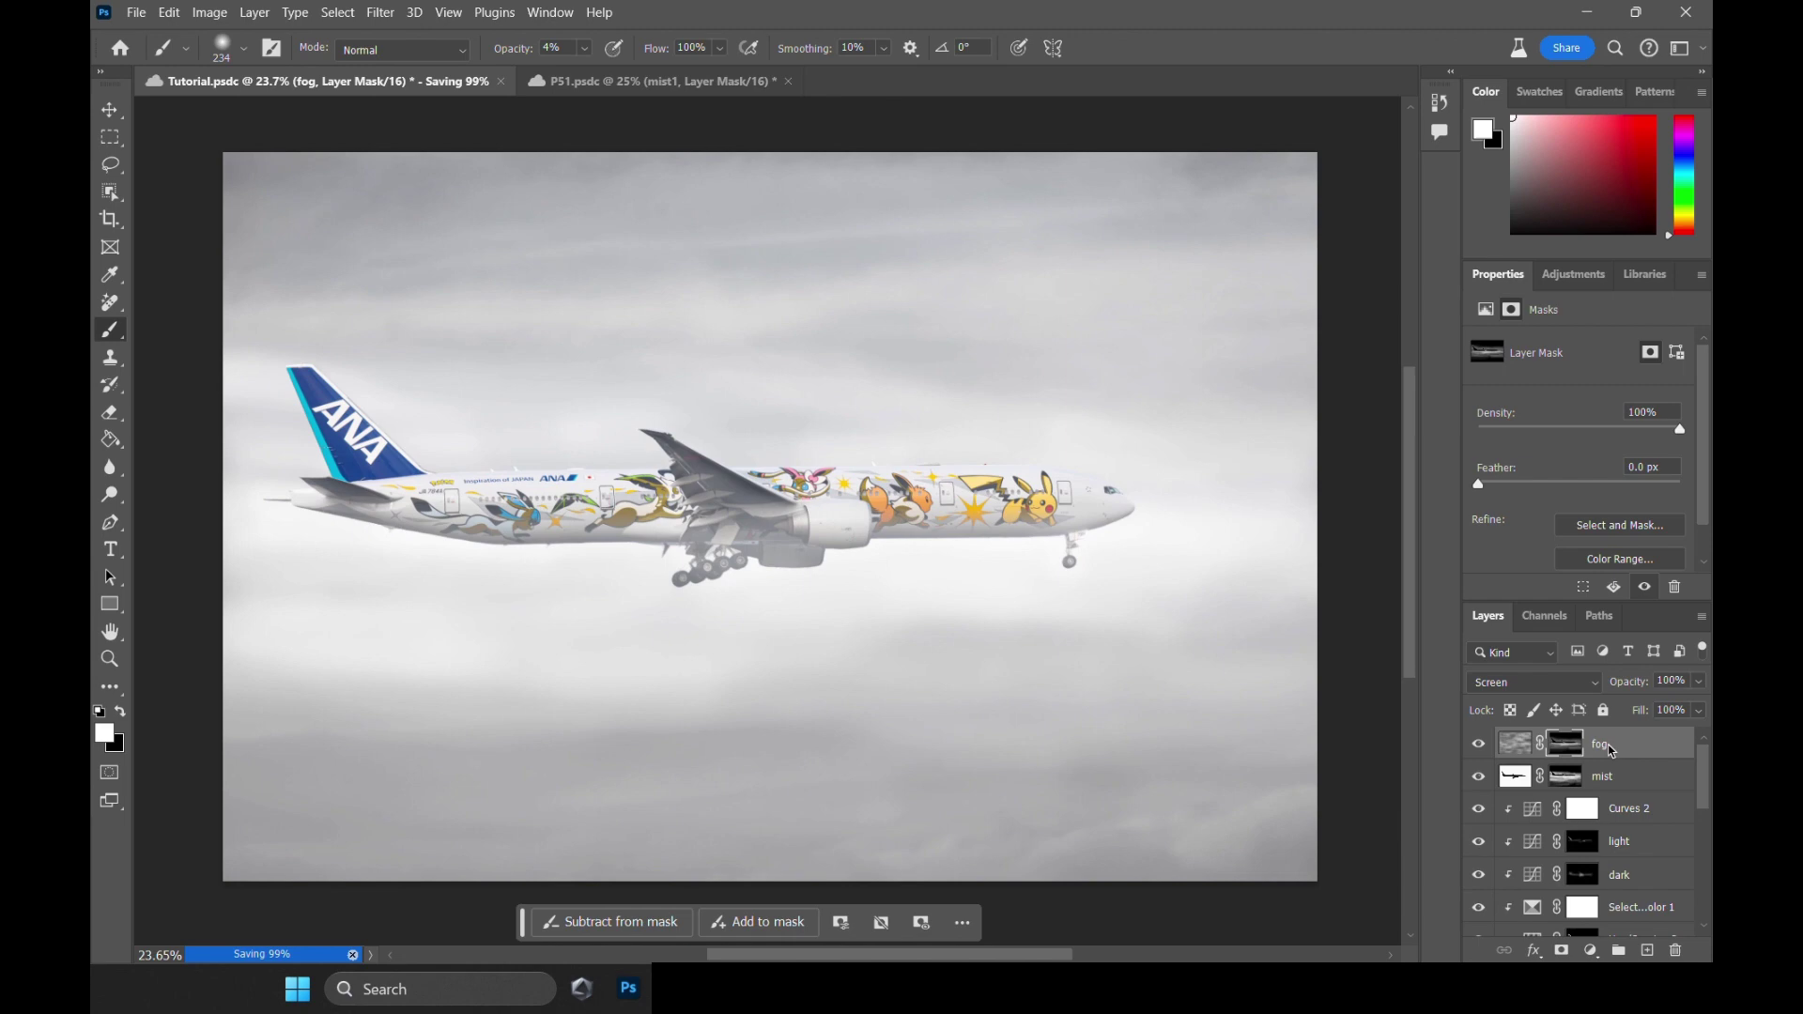
text(fog1)
key(Return)
Build a second fog layer above fog1 from a white fill and rendered clouds.
click(1646, 951)
click(110, 439)
click(599, 690)
click(381, 13)
mouse_move(423, 401)
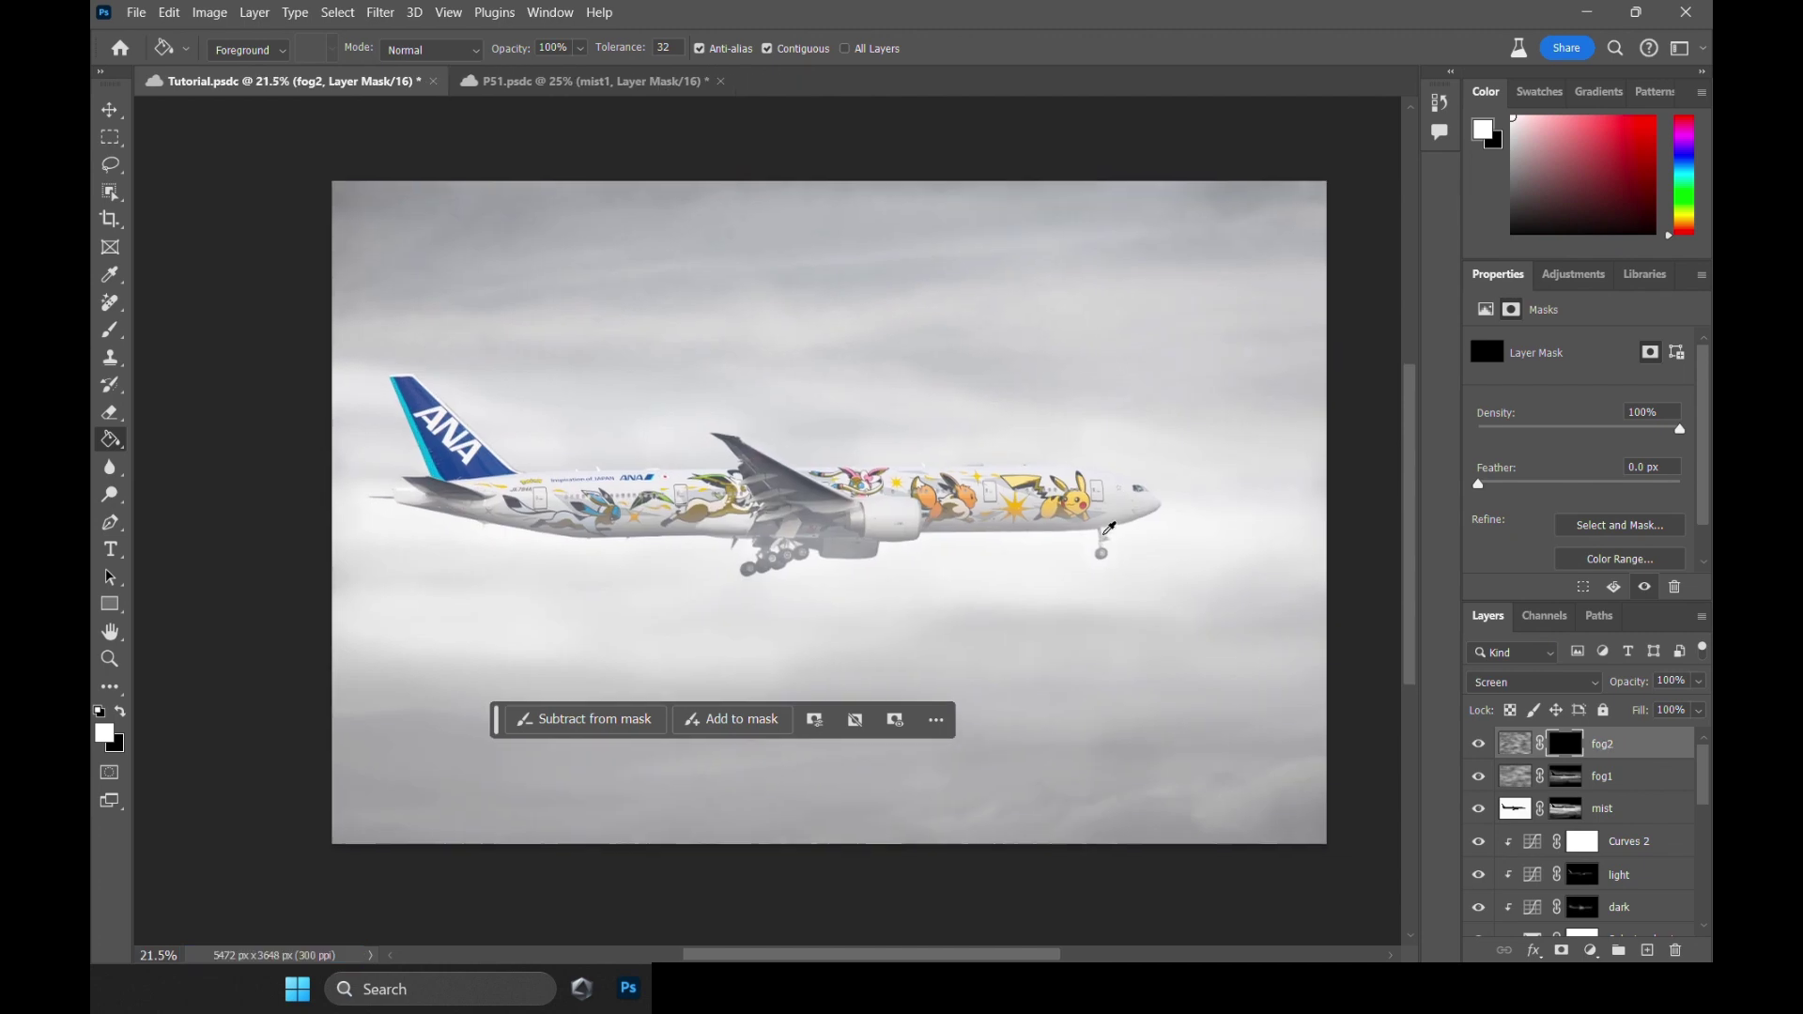
Paint fog below the plane on the fog2 mask at 13% brush opacity, and thin the mist mask with black.
key(b)
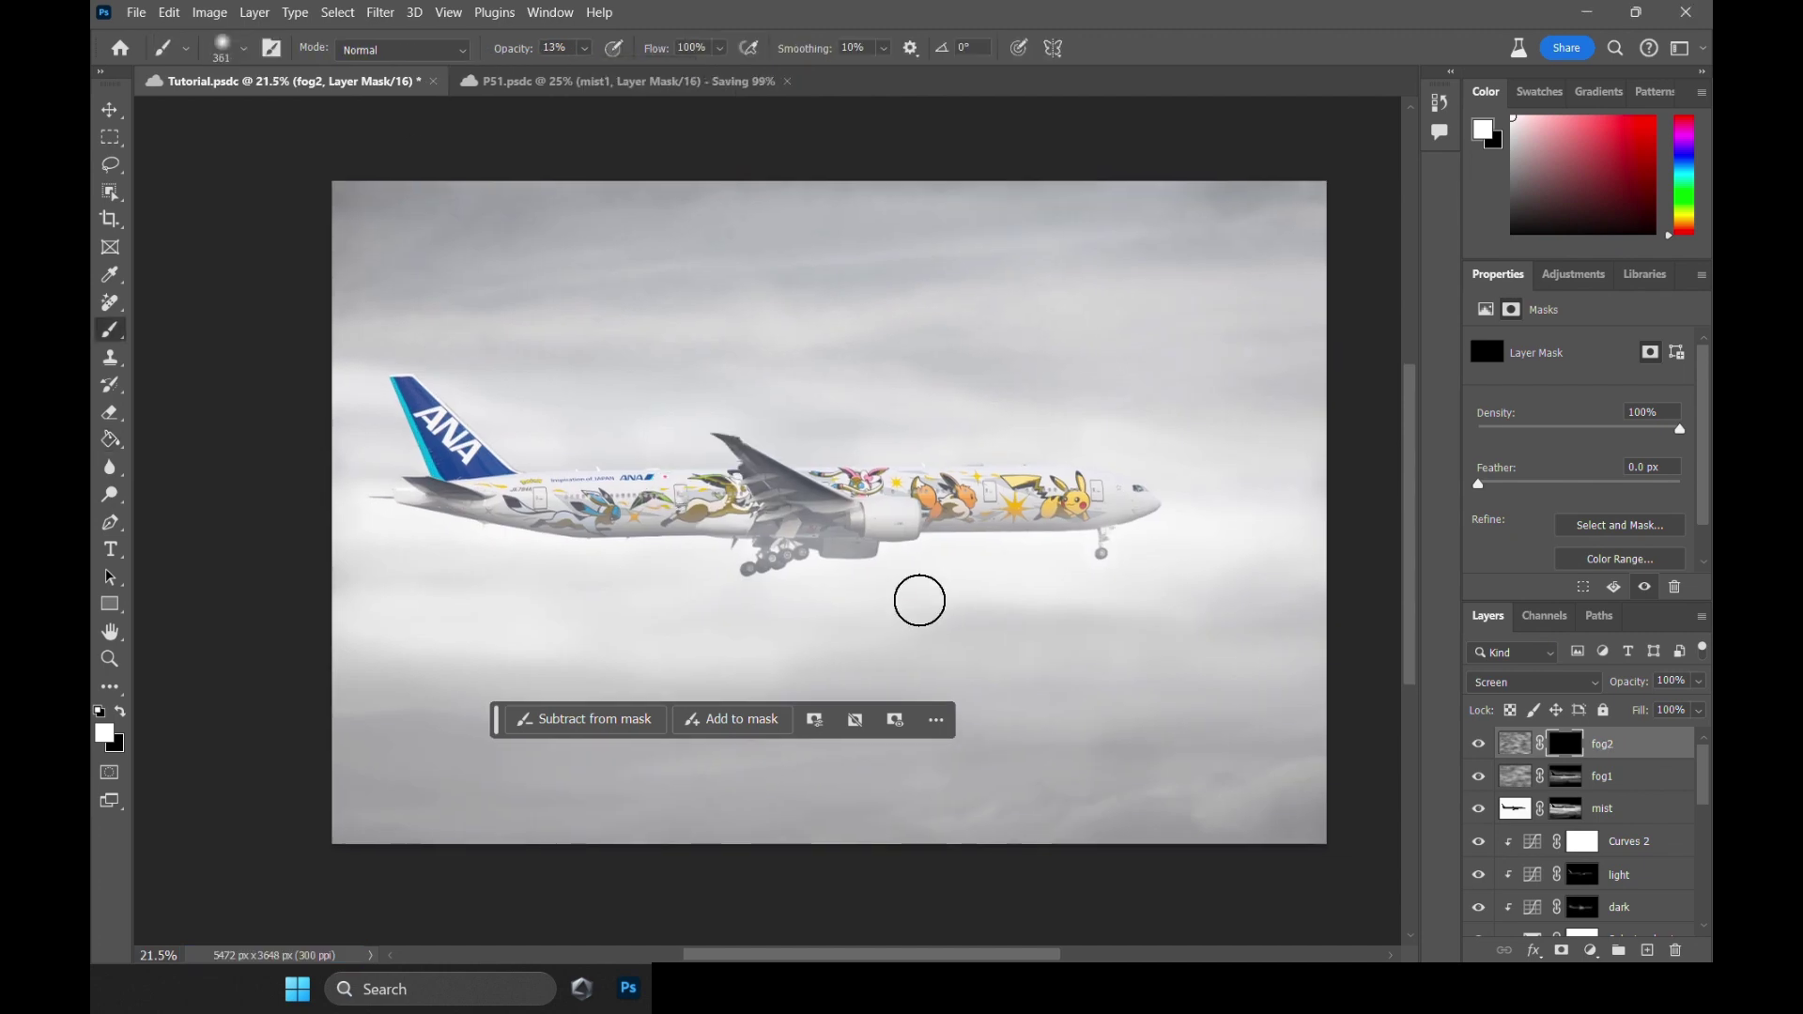
mouse_move(809, 638)
mouse_down()
mouse_move(1021, 592)
mouse_move(657, 614)
mouse_up()
click(1556, 811)
key(x)
drag(789, 608, 1372, 586)
alt+click(1565, 809)
drag(1126, 512, 450, 469)
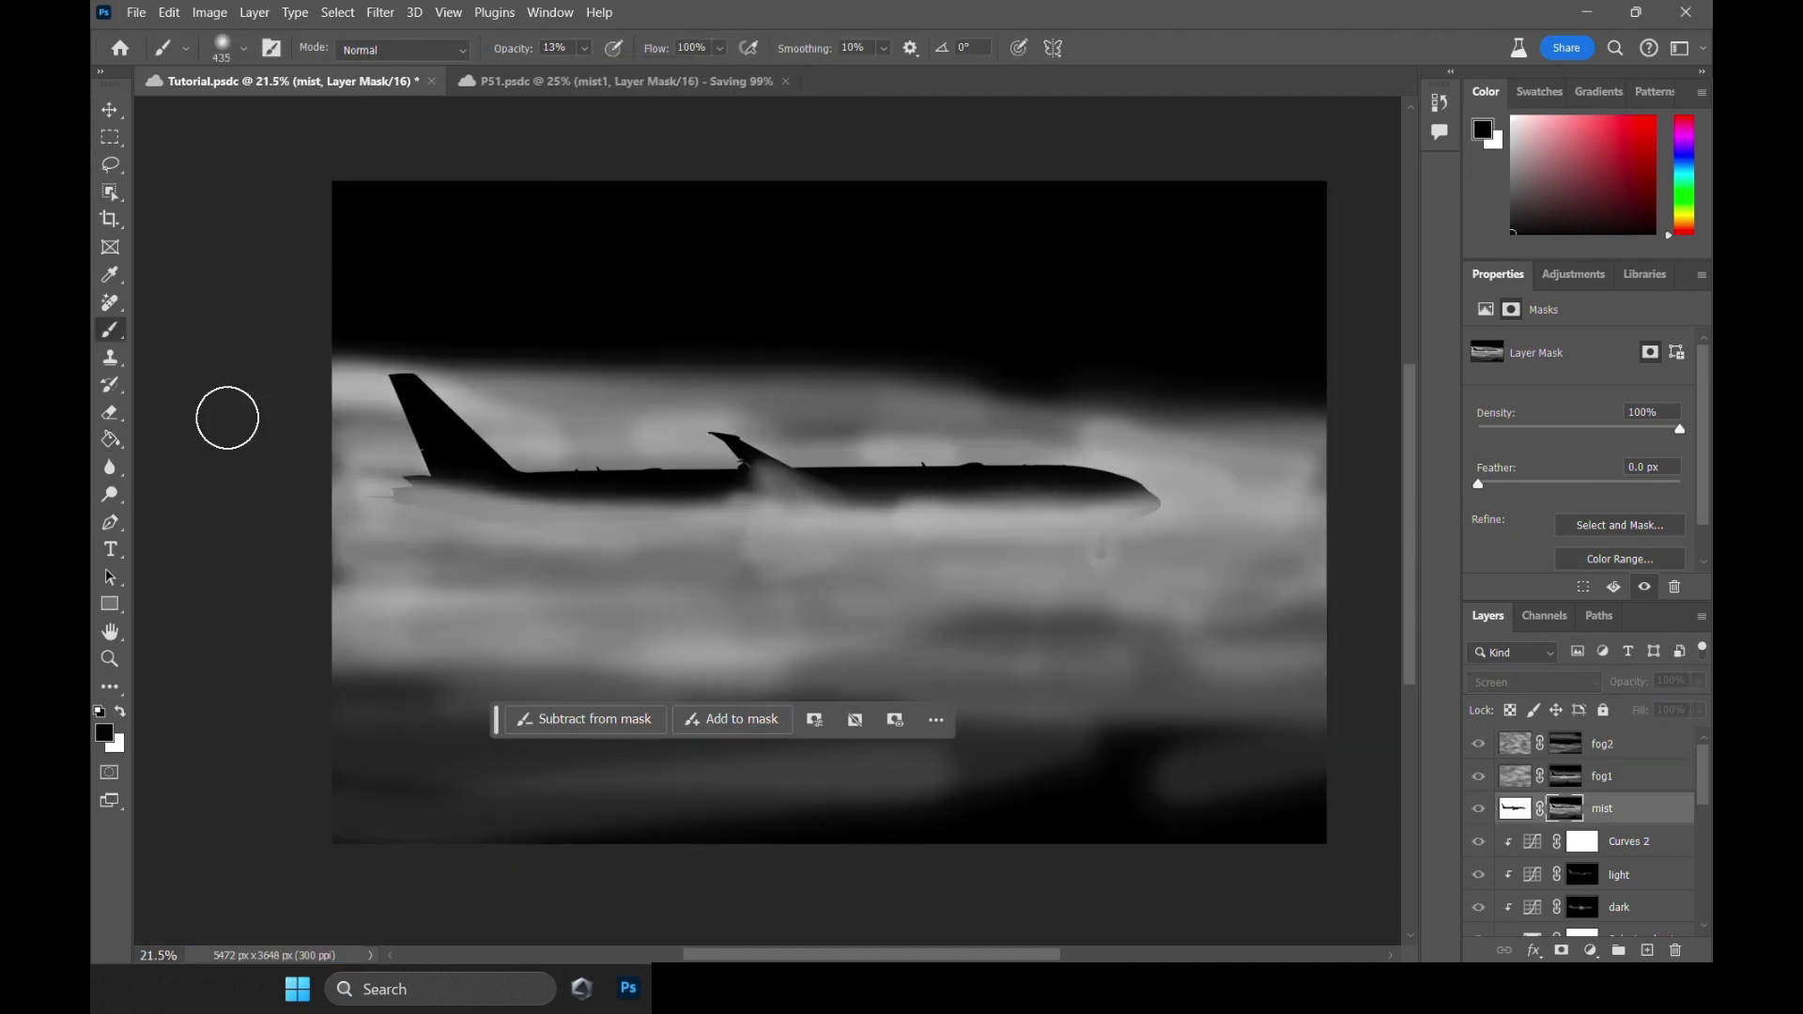
Check the fog2 mask on its own and refine the fog around the plane by alternating white and black at 13% opacity.
alt+click(1566, 744)
alt+click(1565, 744)
key(x)
scroll(802, 552, up, 5)
scroll(931, 594, down, 3)
scroll(932, 593, down, 2)
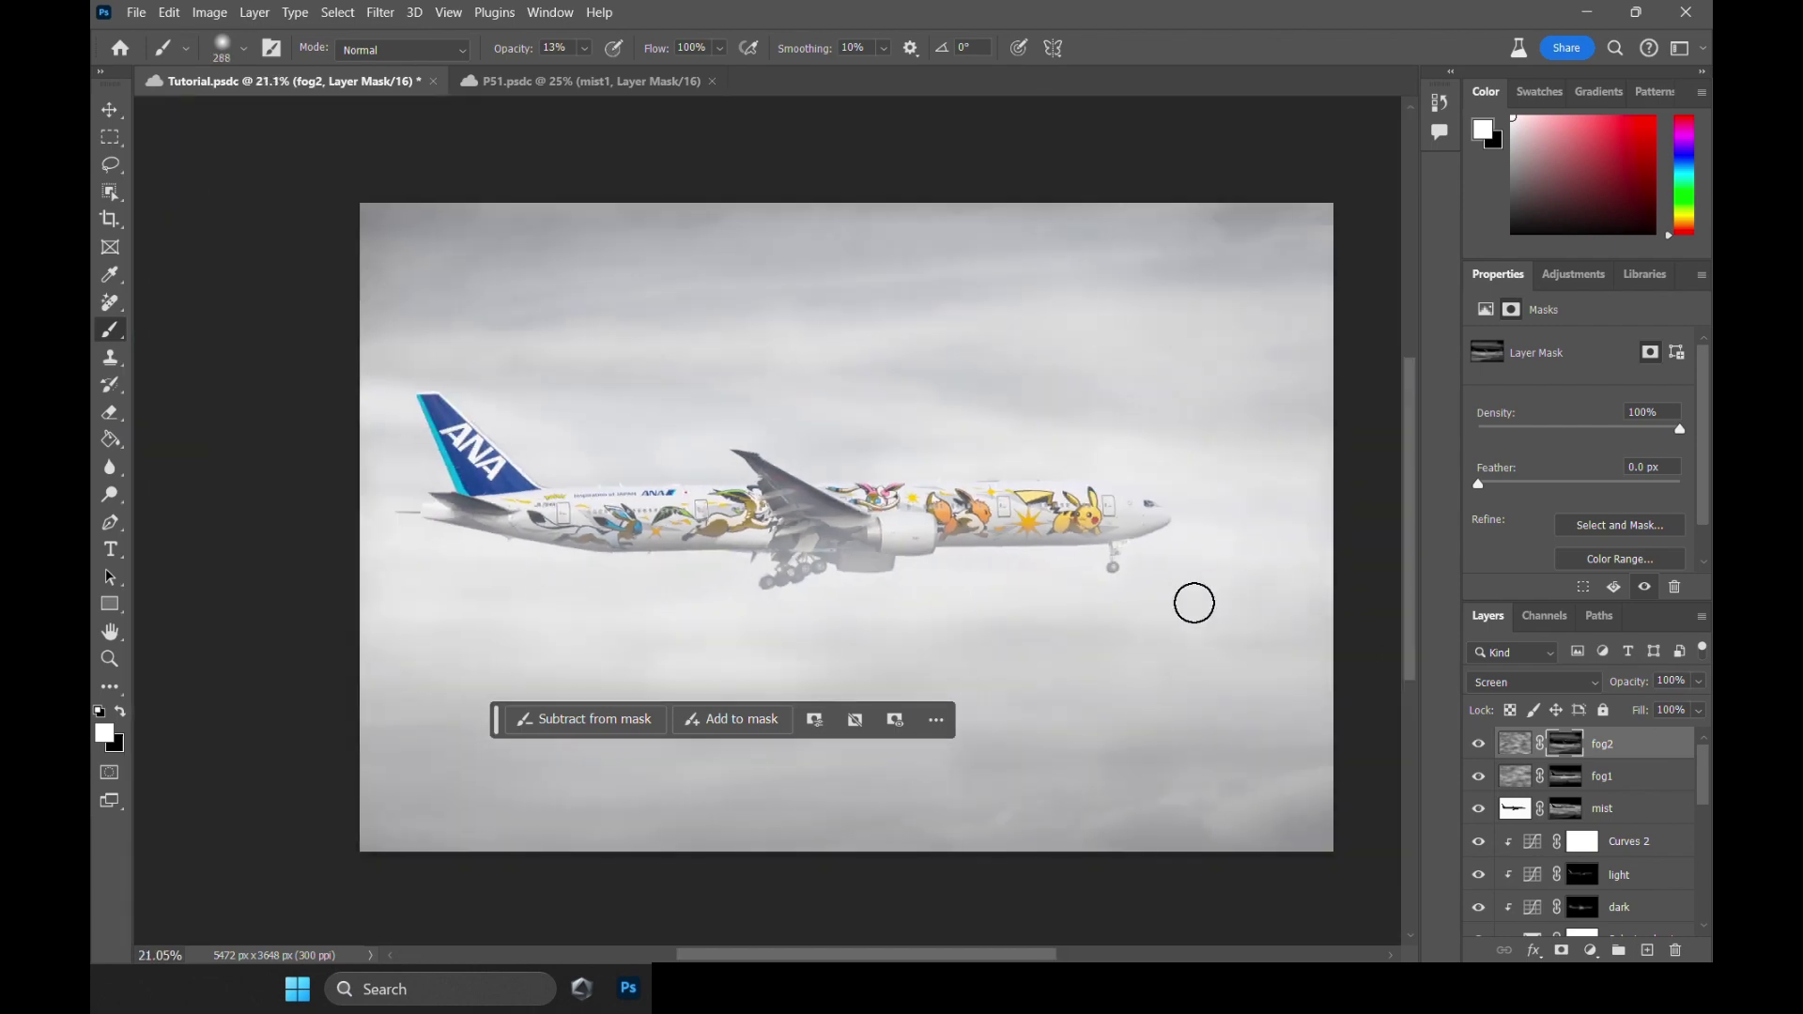
scroll(1212, 526, up, 7)
key(x)
scroll(801, 559, down, 6)
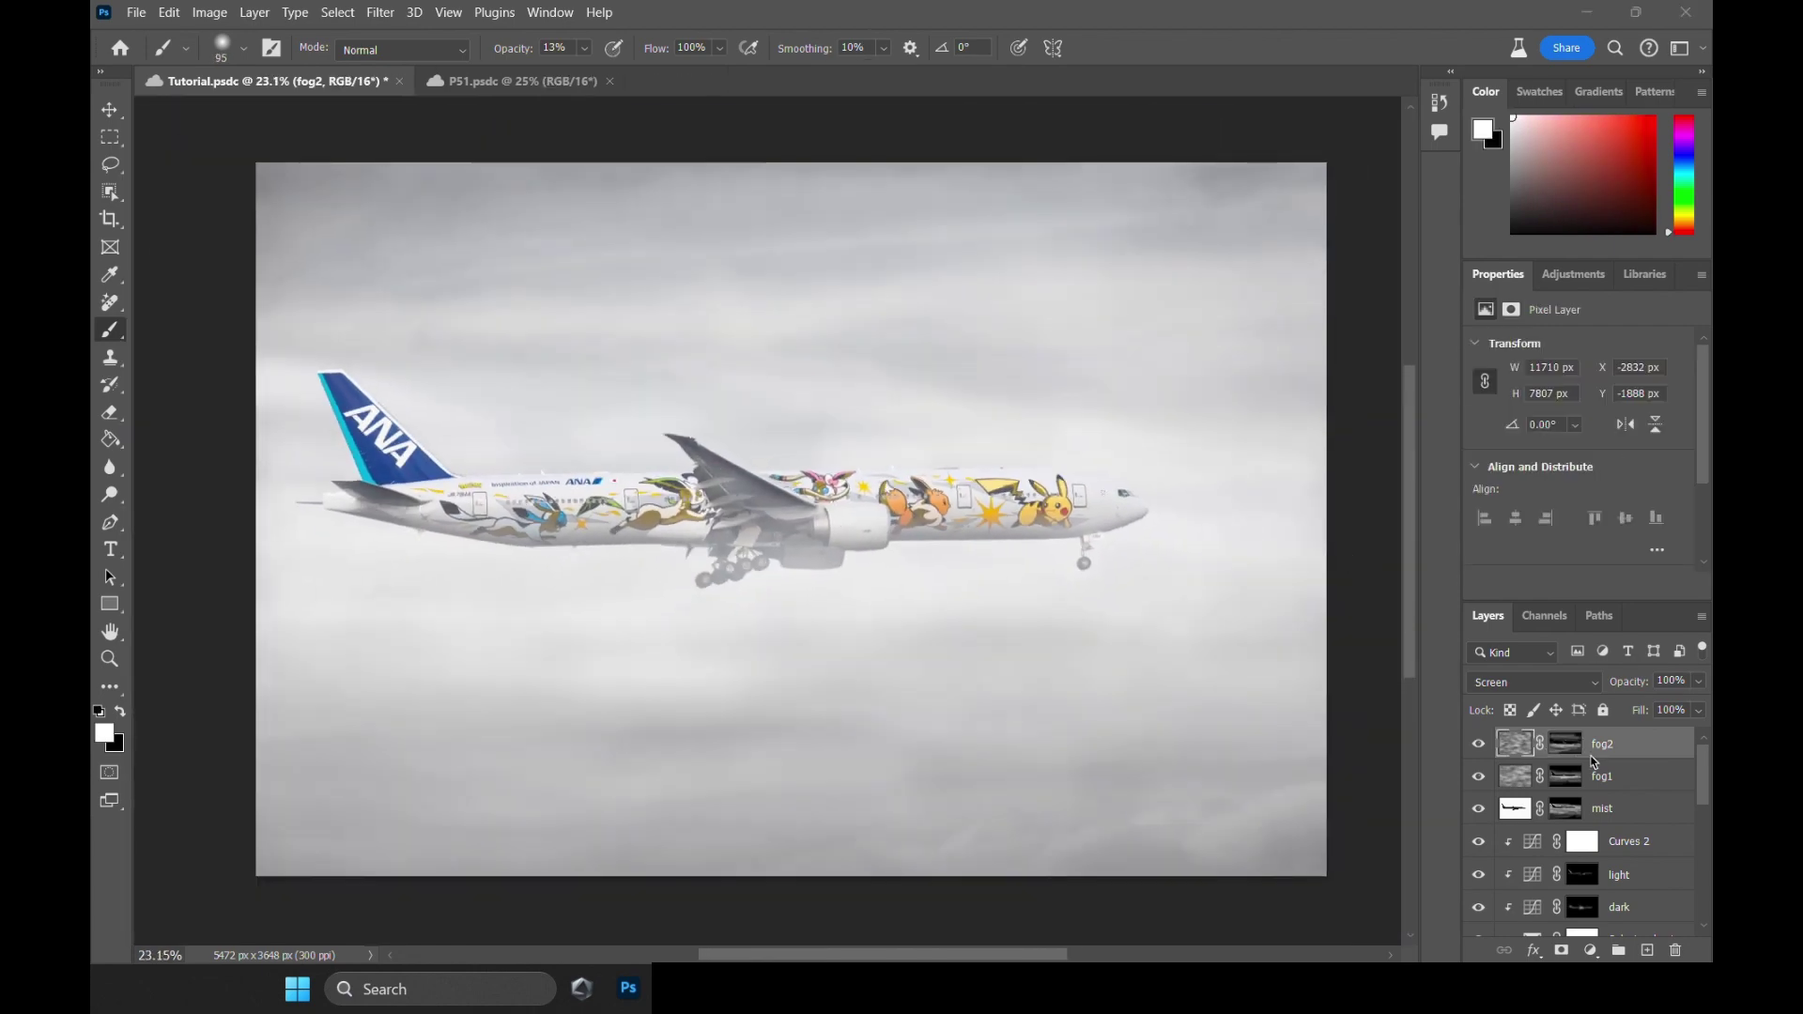
Try a different strength for the fog1 layer.
key(alt+bracketleft)
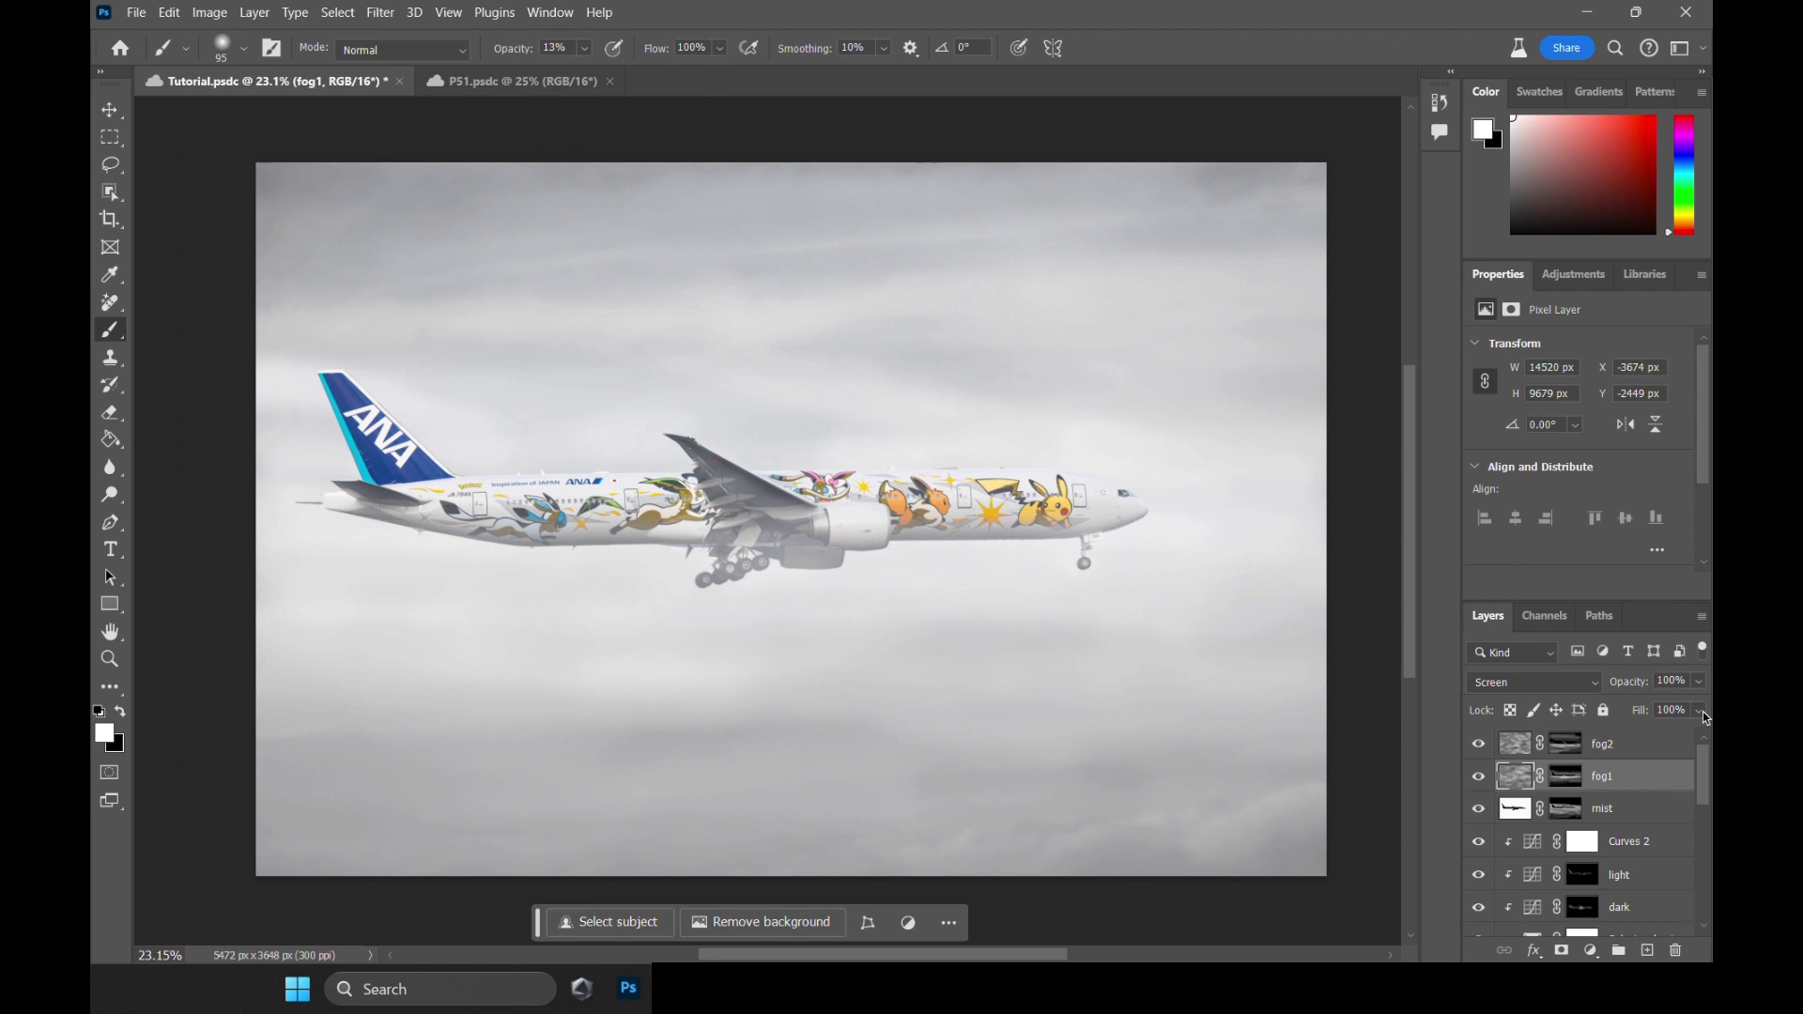
drag(1657, 740, 1695, 730)
click(1628, 803)
key(alt+bracketright)
key(alt+bracketright)
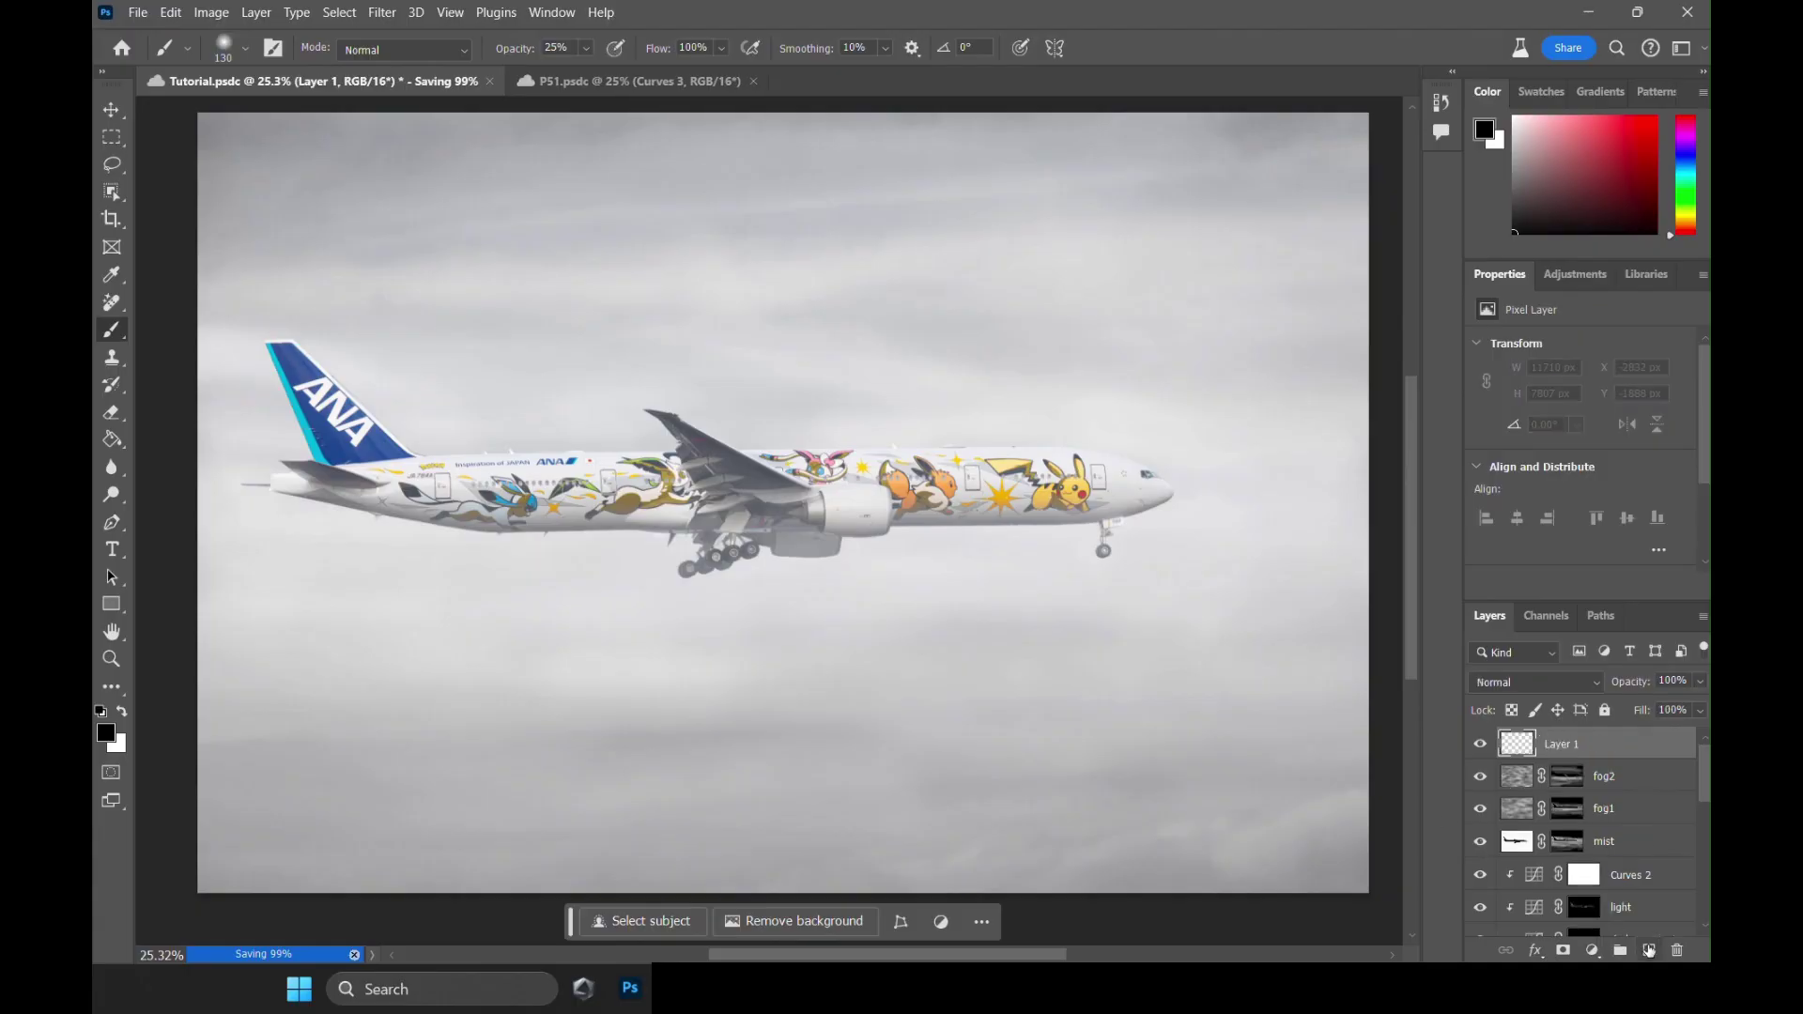
Fill the new top layer with white and render Difference Clouds on it.
click(575, 310)
click(383, 13)
mouse_move(436, 395)
click(674, 483)
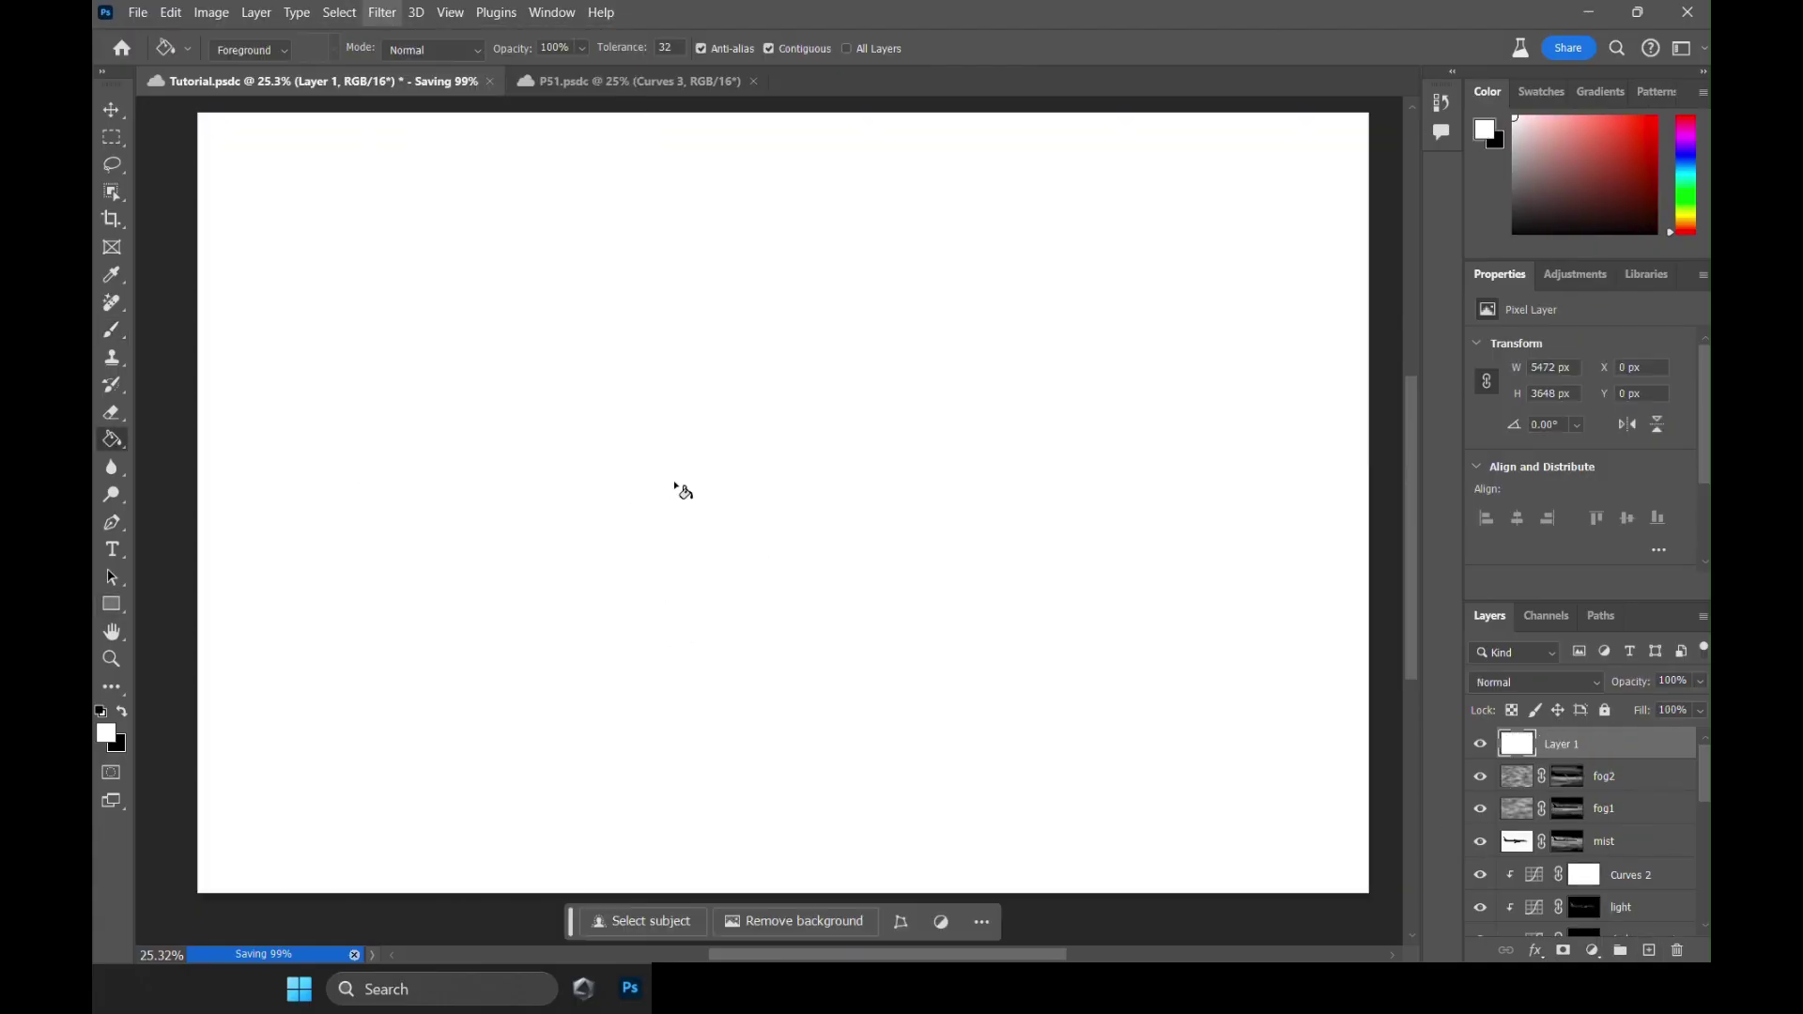
Scale the new cloud layer beyond the canvas to about 9550 × 6367 px and set its blend mode to Screen.
scroll(670, 439, down, 9)
key(ctrl+t)
drag(469, 301, 328, 205)
drag(966, 631, 1155, 756)
scroll(586, 327, up, 2)
click(797, 680)
click(1536, 682)
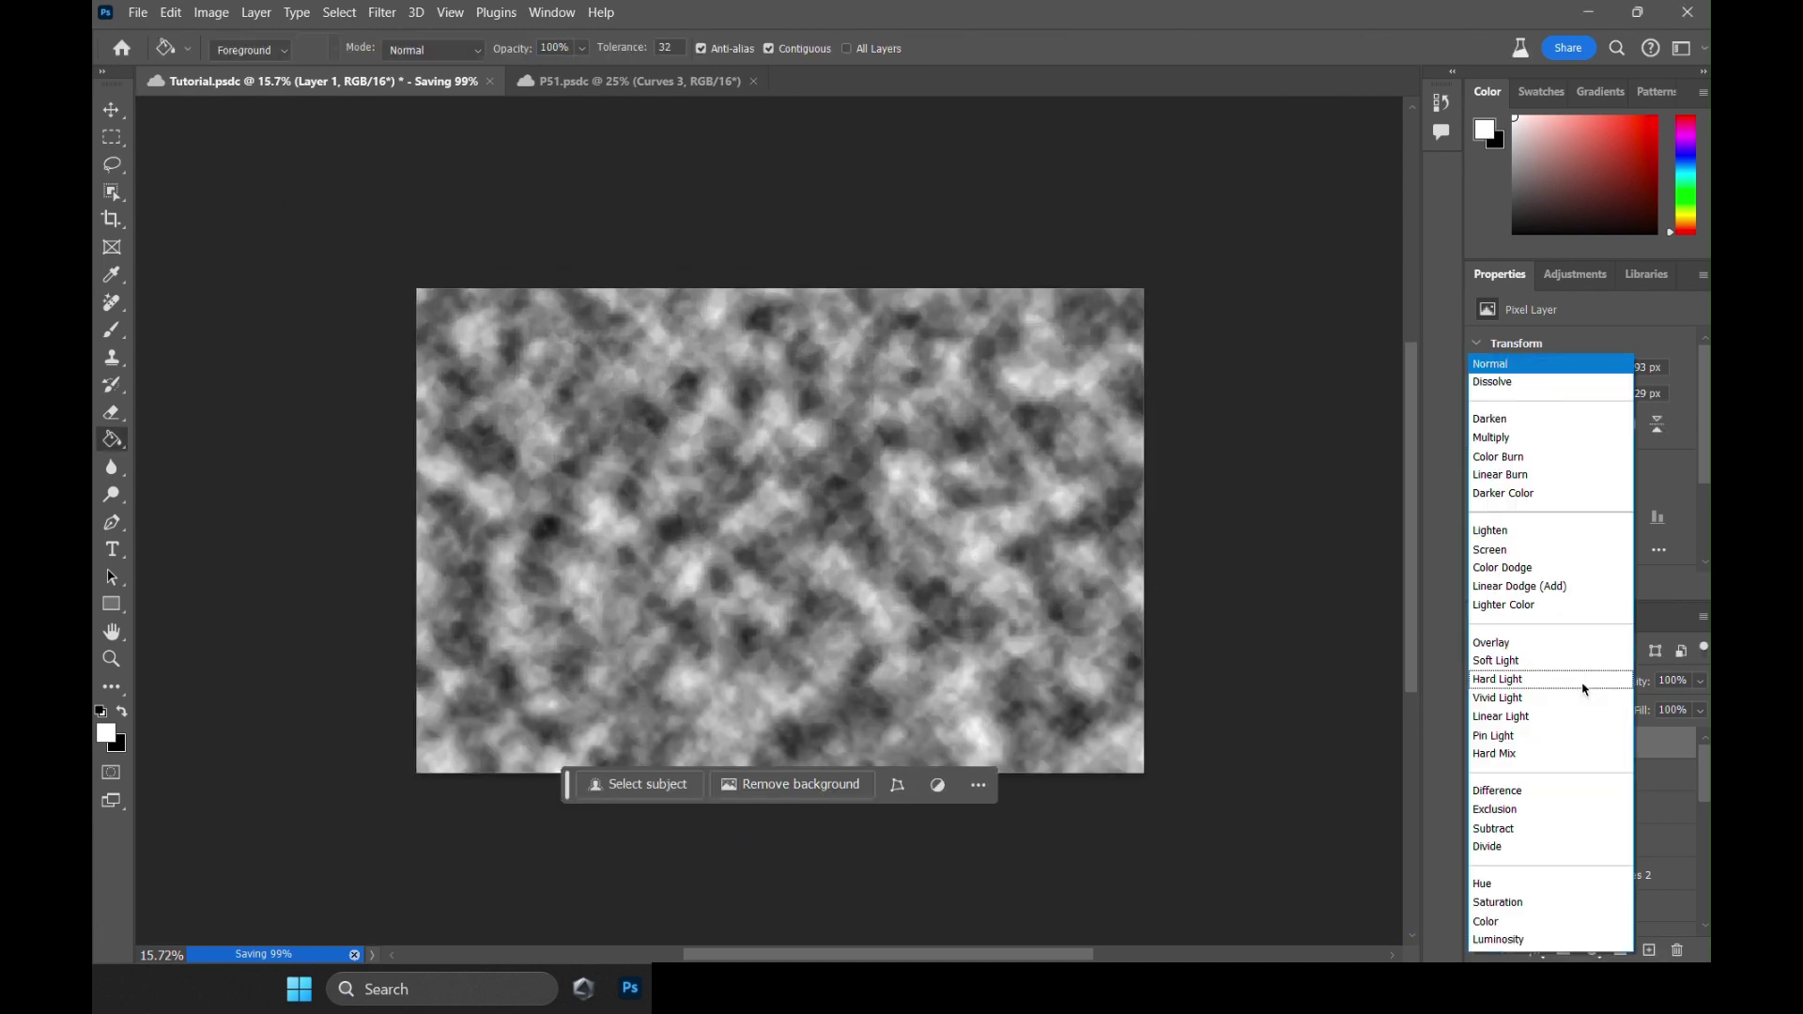
click(1502, 552)
Apply a Motion Blur to the cloud layer with an angle of -1° and a distance of about 412 pixels.
click(382, 13)
mouse_move(448, 300)
click(688, 413)
drag(886, 548, 875, 545)
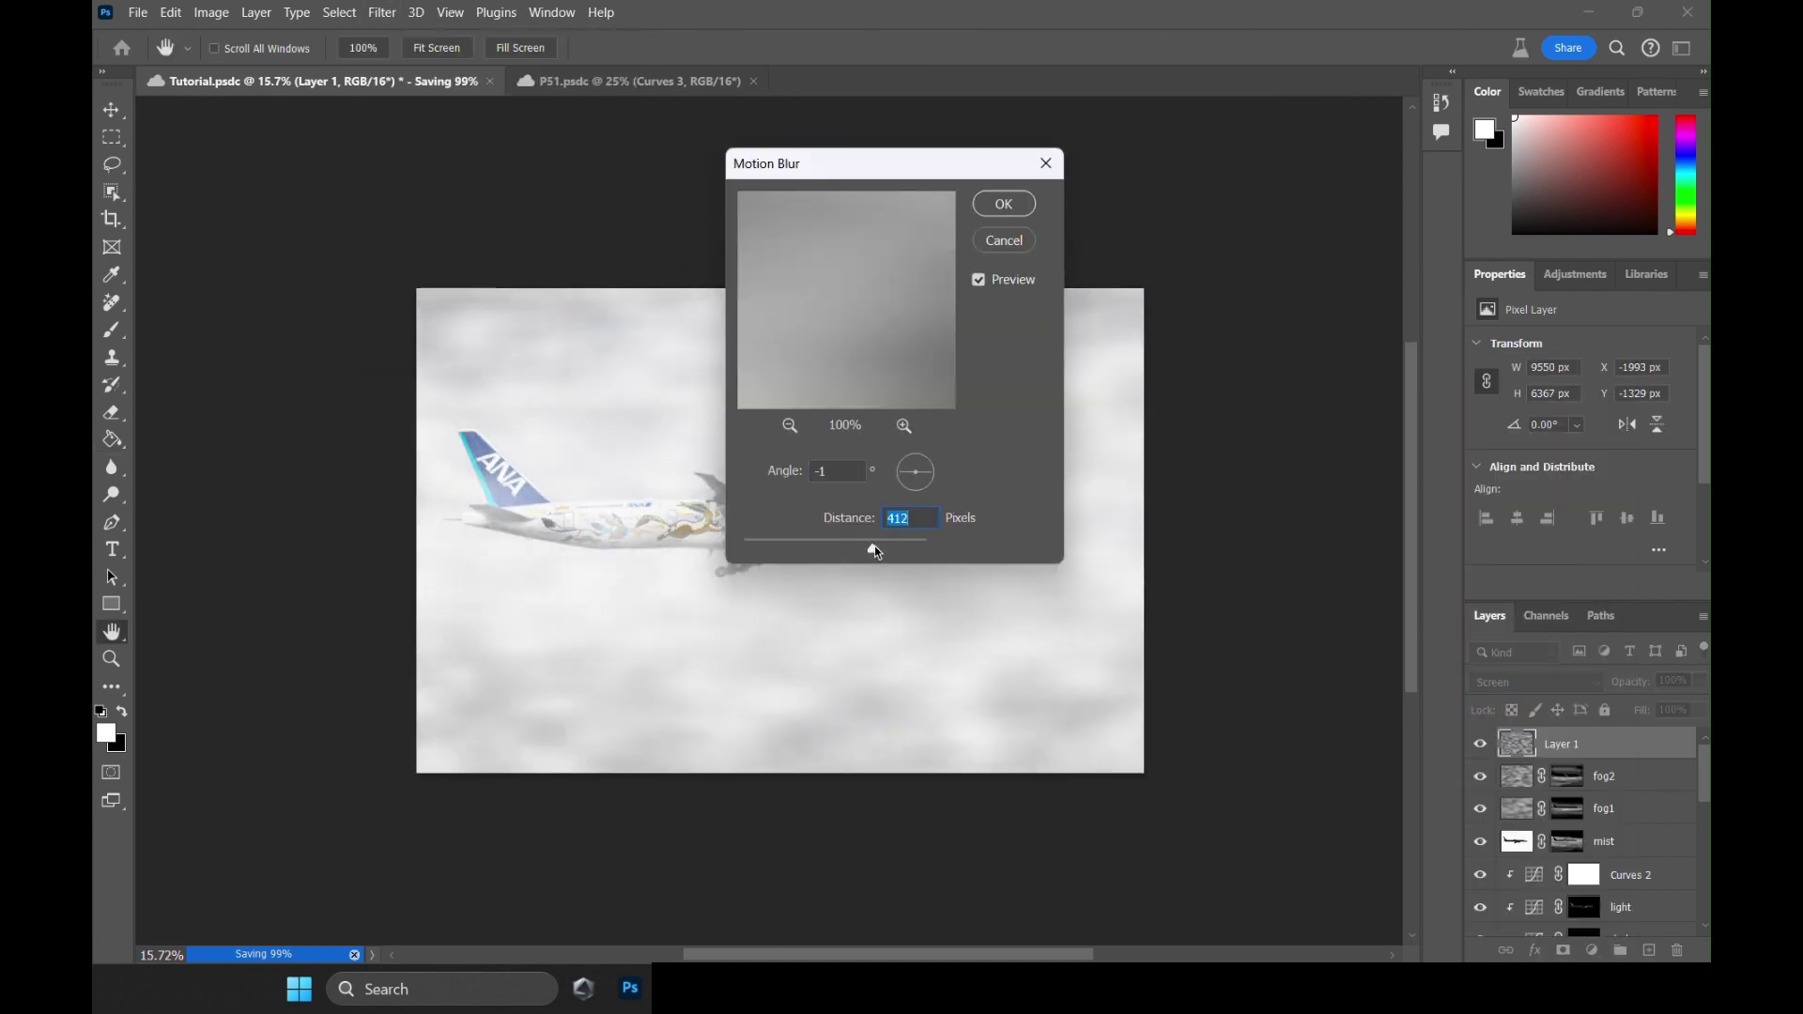
click(998, 202)
Add a black mask to the blurred cloud layer and name the layer trail.
scroll(920, 588, up, 1)
click(1592, 950)
key(Escape)
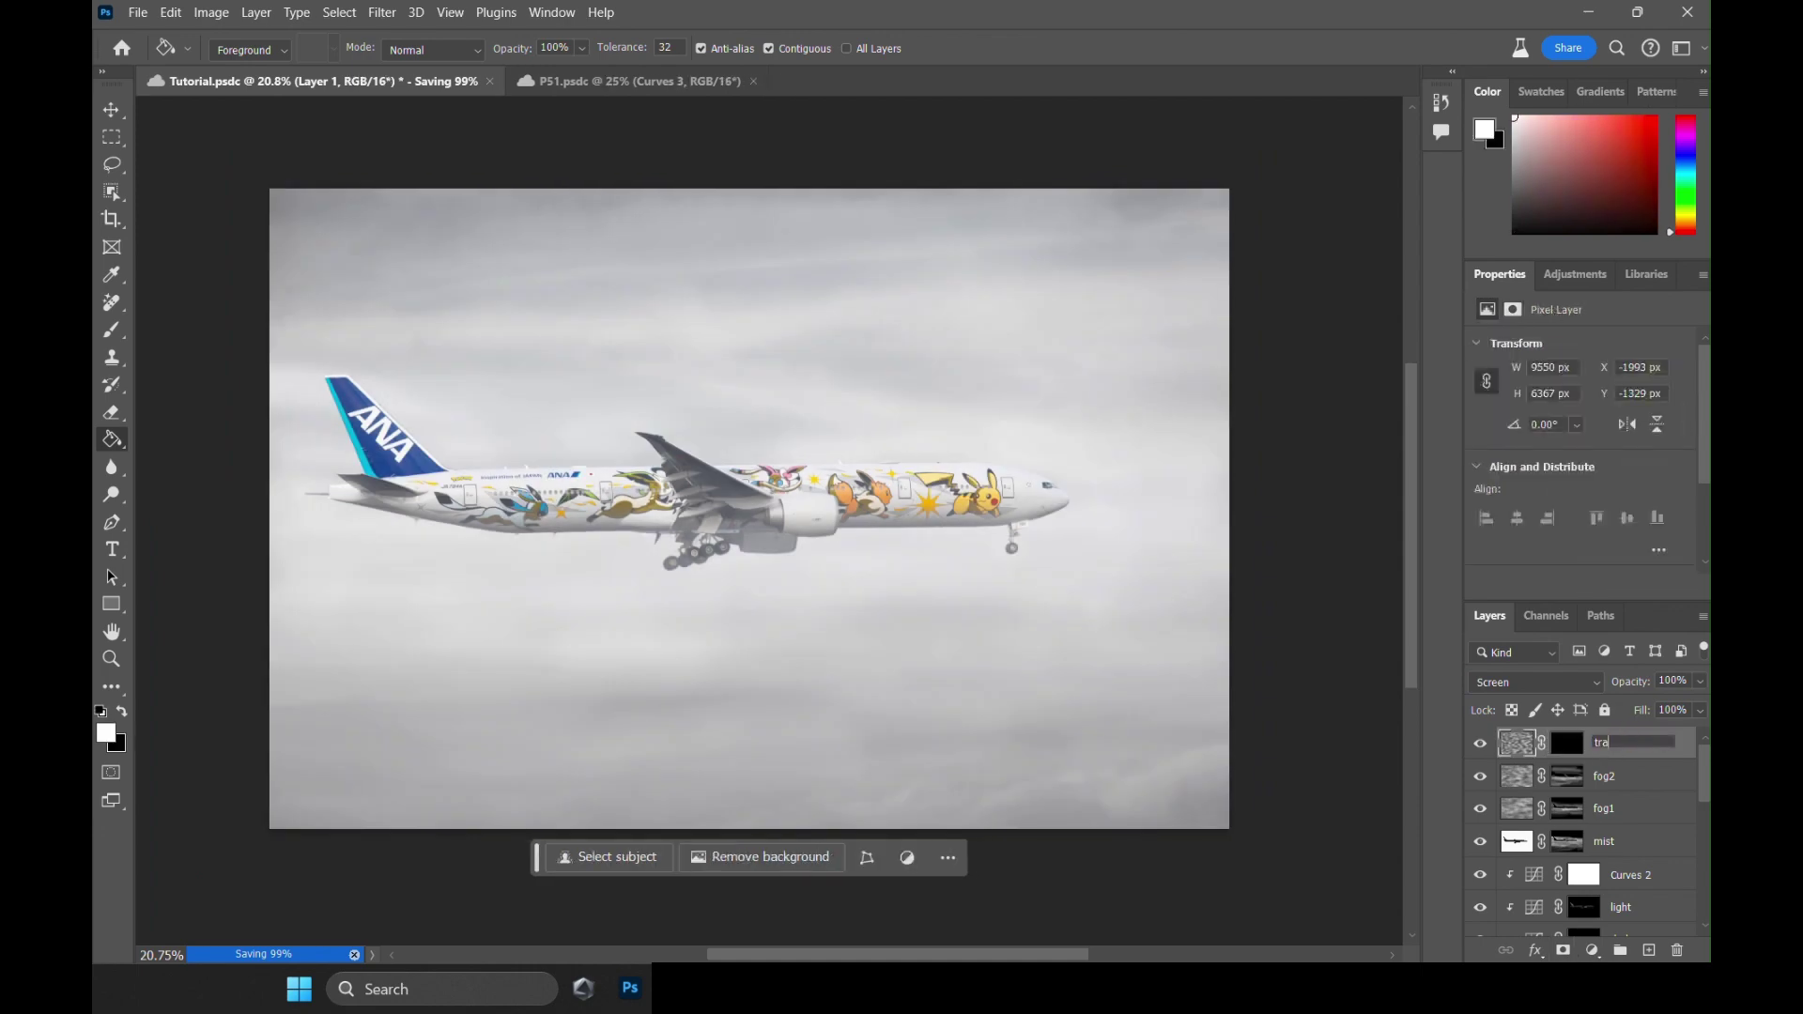
scroll(399, 367, up, 2)
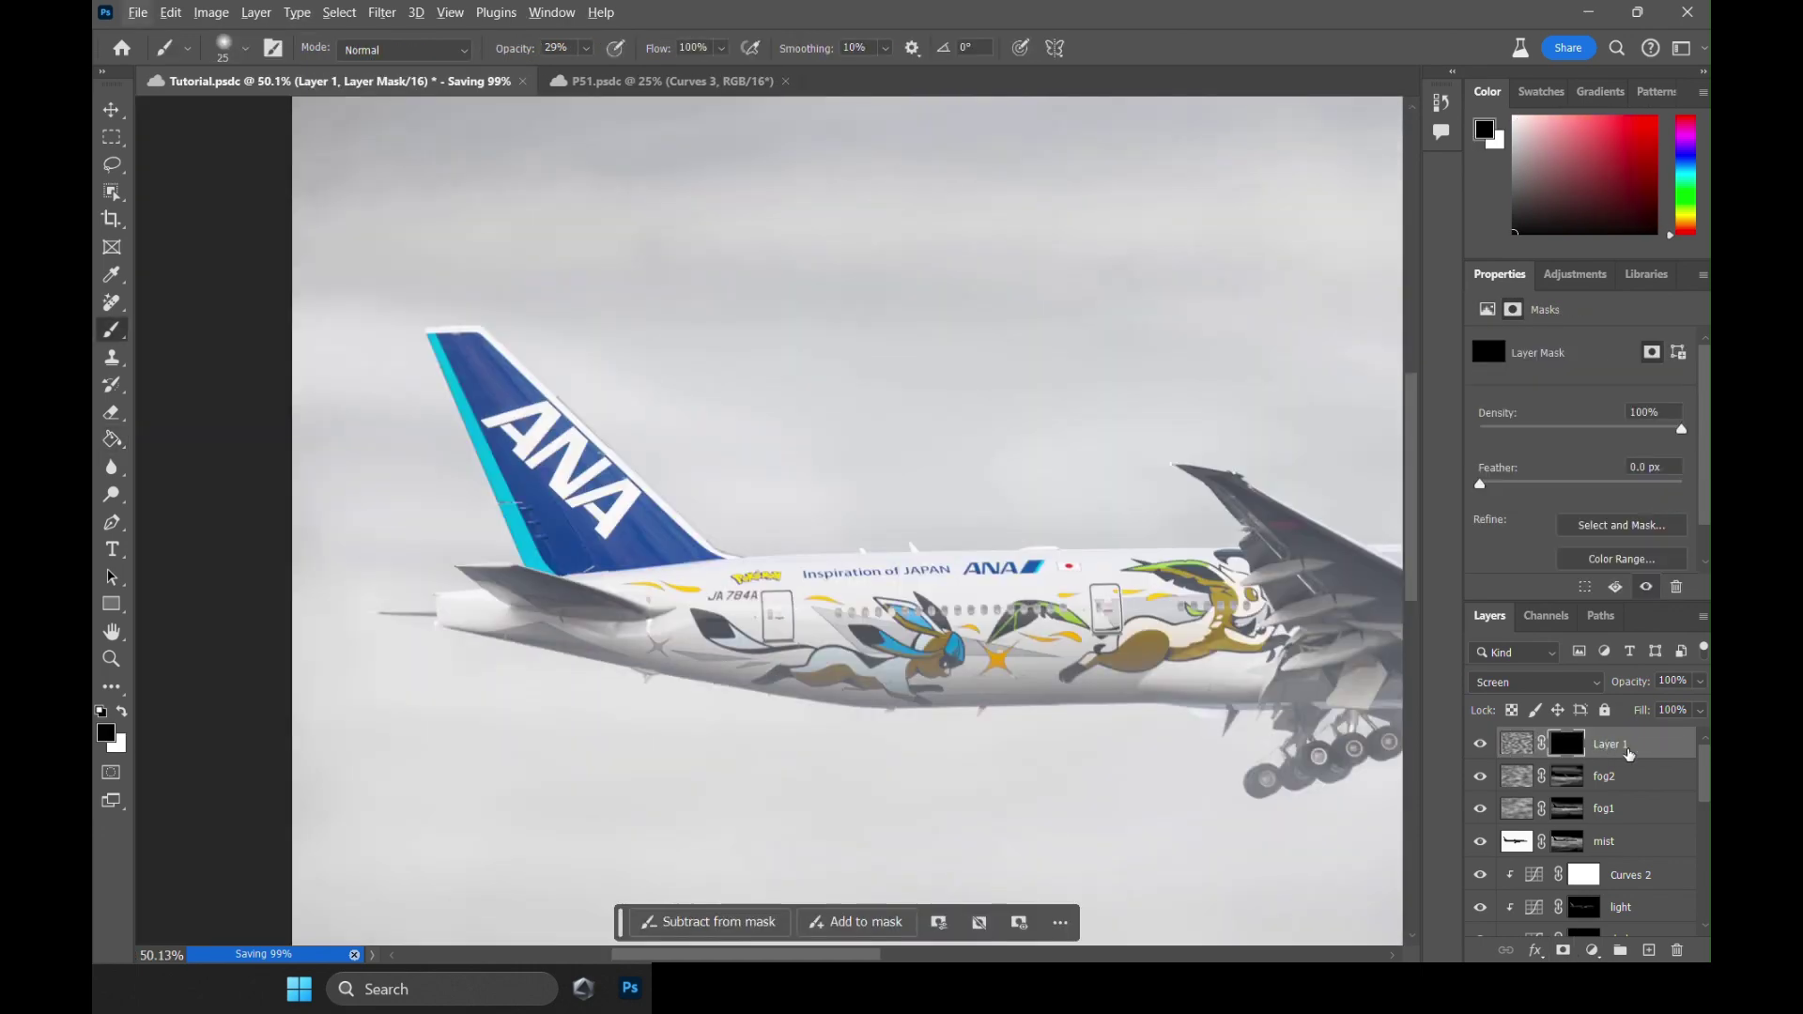
scroll(595, 435, down, 3)
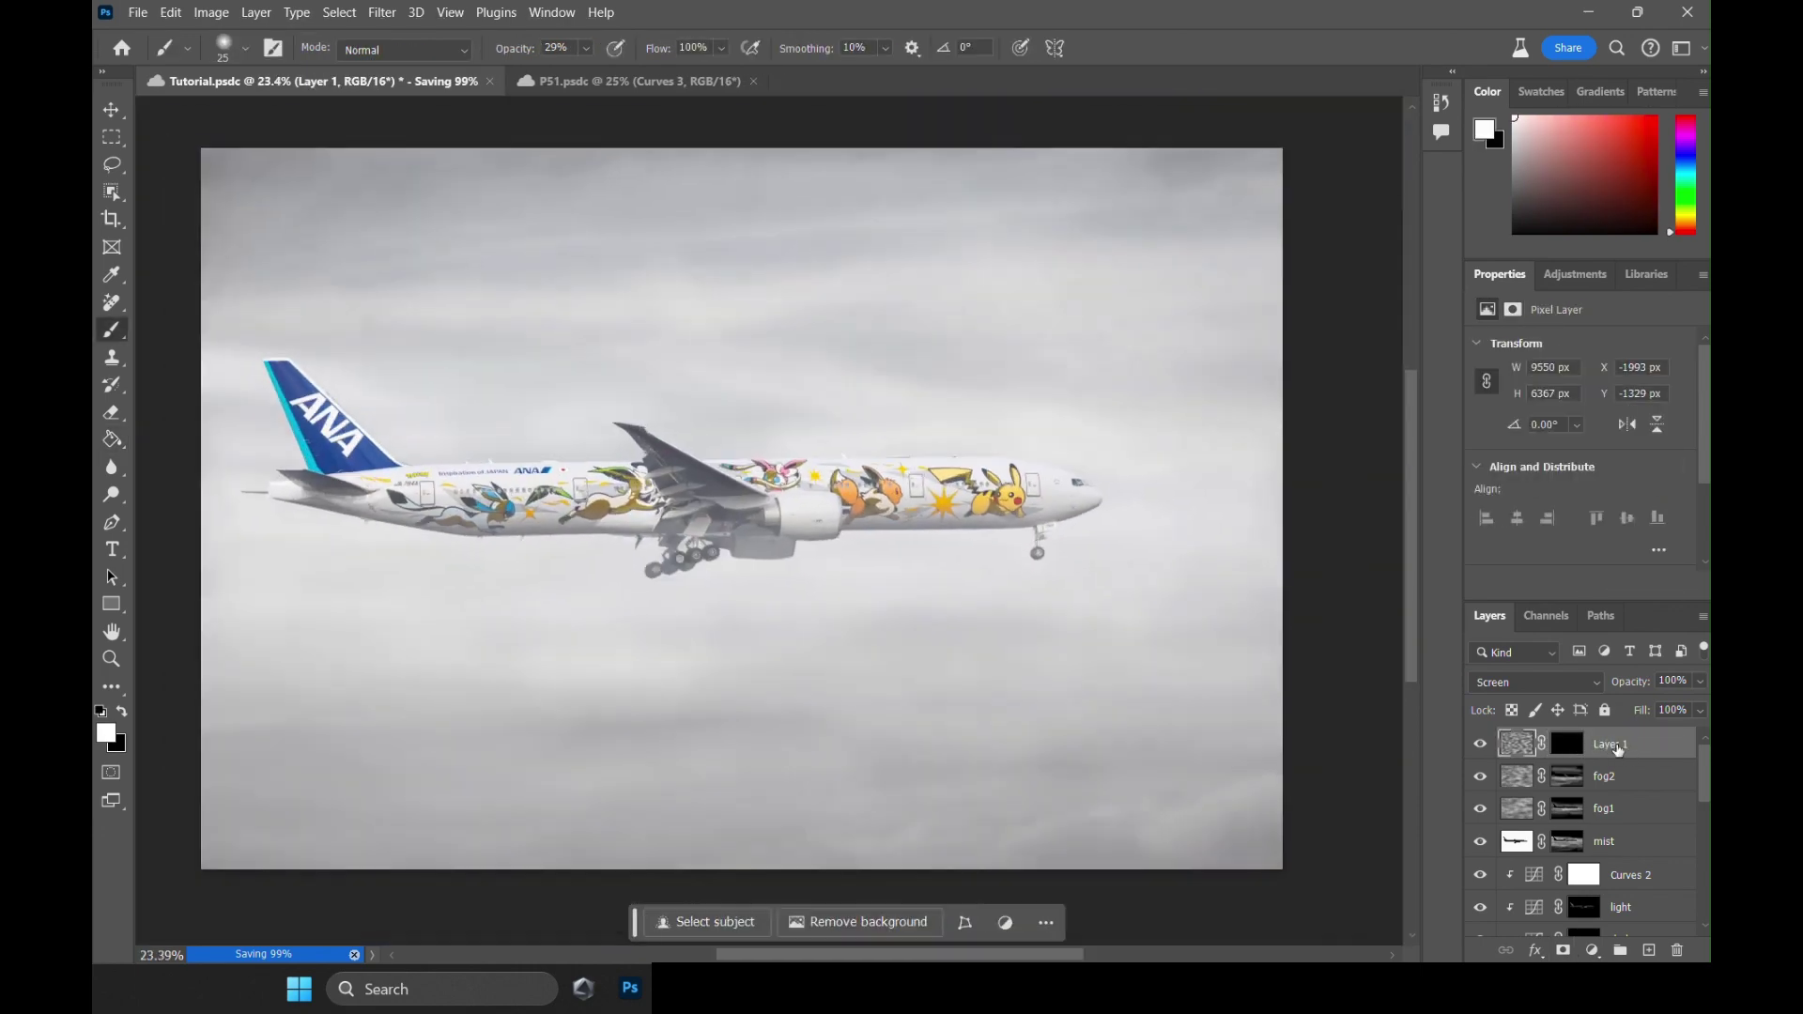
Paint a thin horizontal vapour trail from the wingtip back to the canvas edge on the trail mask at 29% brush opacity.
scroll(595, 435, up, 4)
drag(655, 451, 164, 451)
scroll(1087, 428, down, 1)
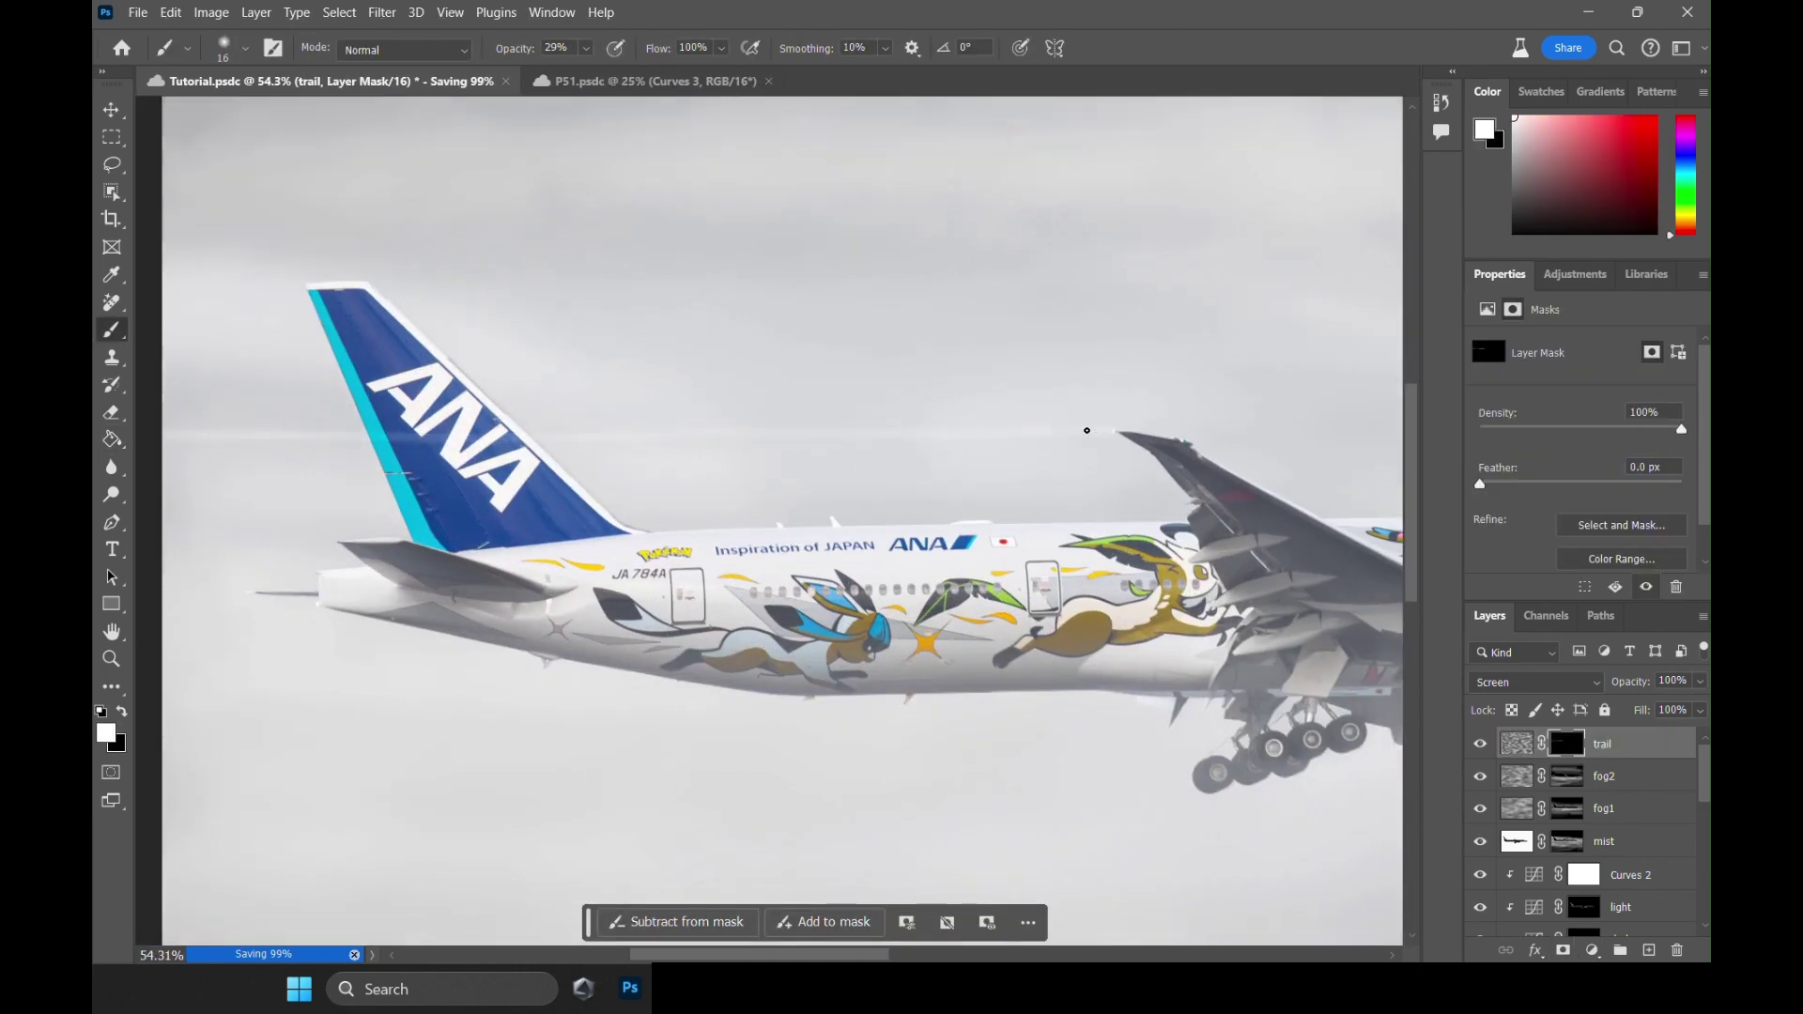
key(bracketleft)
key(bracketleft)
key(bracketleft)
drag(1117, 432, 957, 434)
Lower the brush opacity and reinforce the vapour trail just behind the wingtip with a smaller brush.
click(586, 48)
drag(593, 75, 571, 75)
key(bracketleft)
key(bracketleft)
key(bracketleft)
drag(1102, 438, 818, 434)
scroll(1059, 432, down, 1)
Paint a faint streak across the base of the tail on the trail mask with a 53 px brush at 17% opacity.
key(bracketleft)
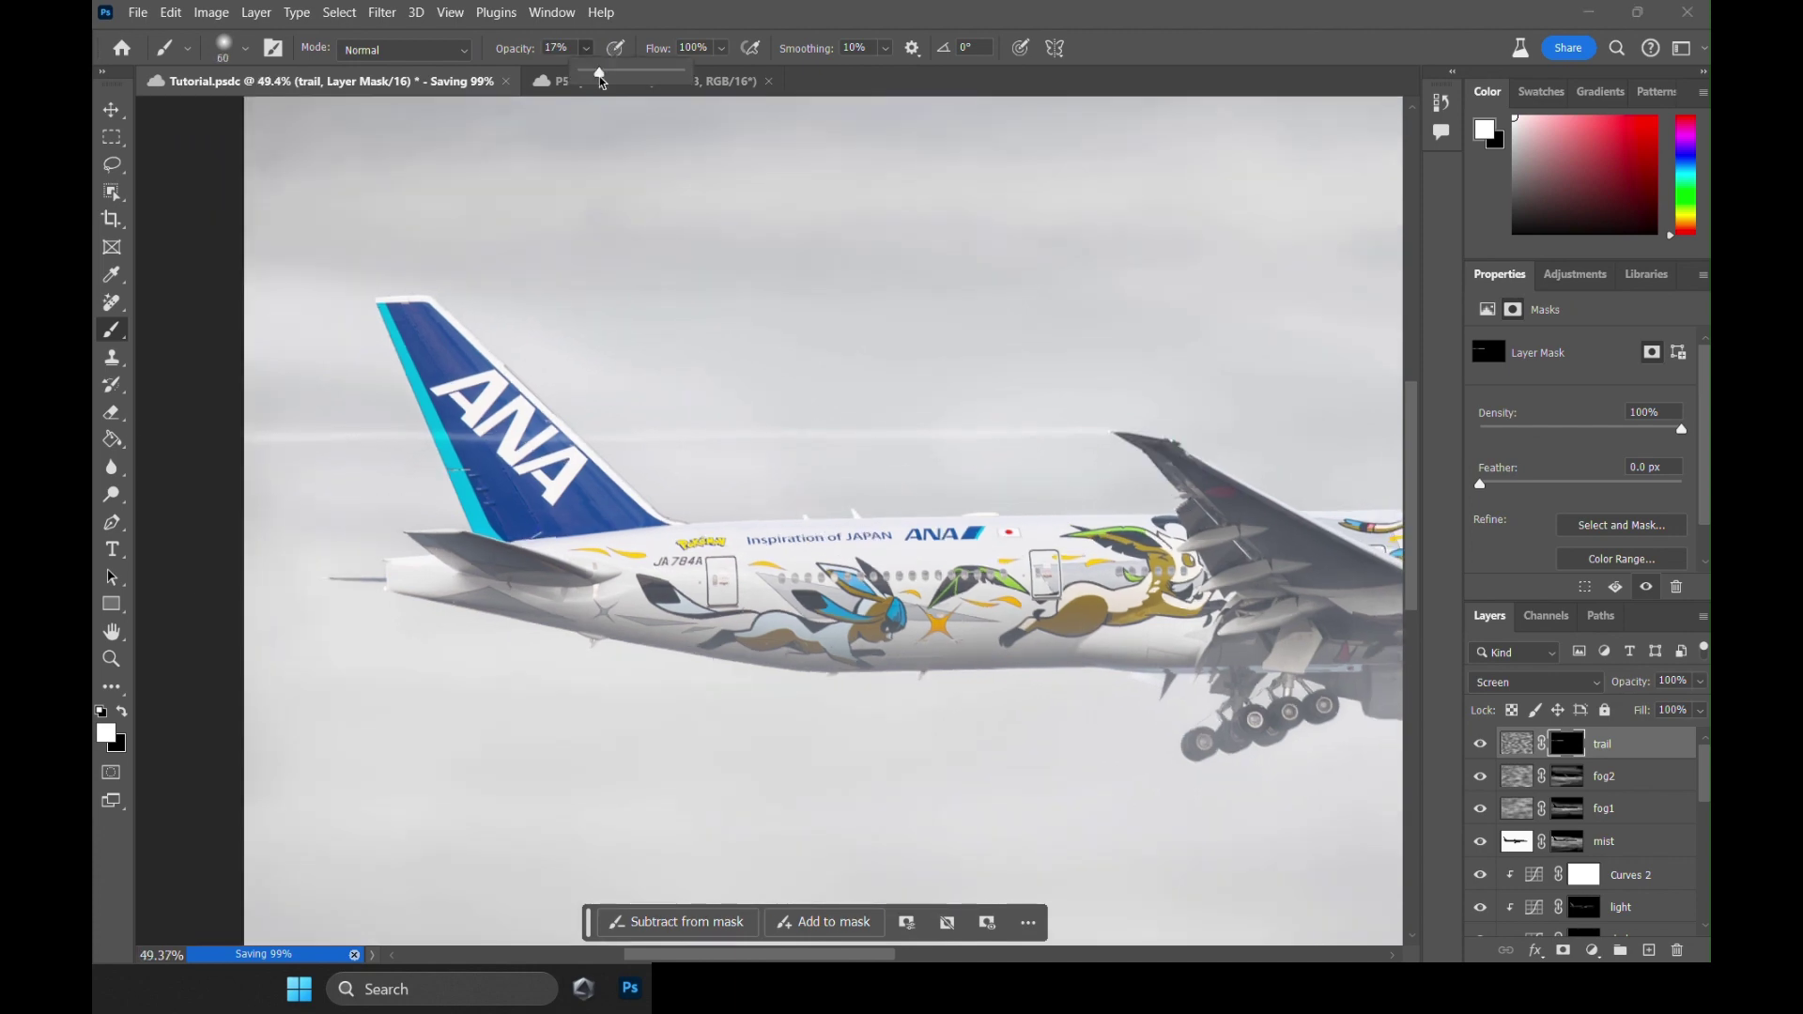
right_click(330, 511)
drag(361, 543, 371, 541)
key(Return)
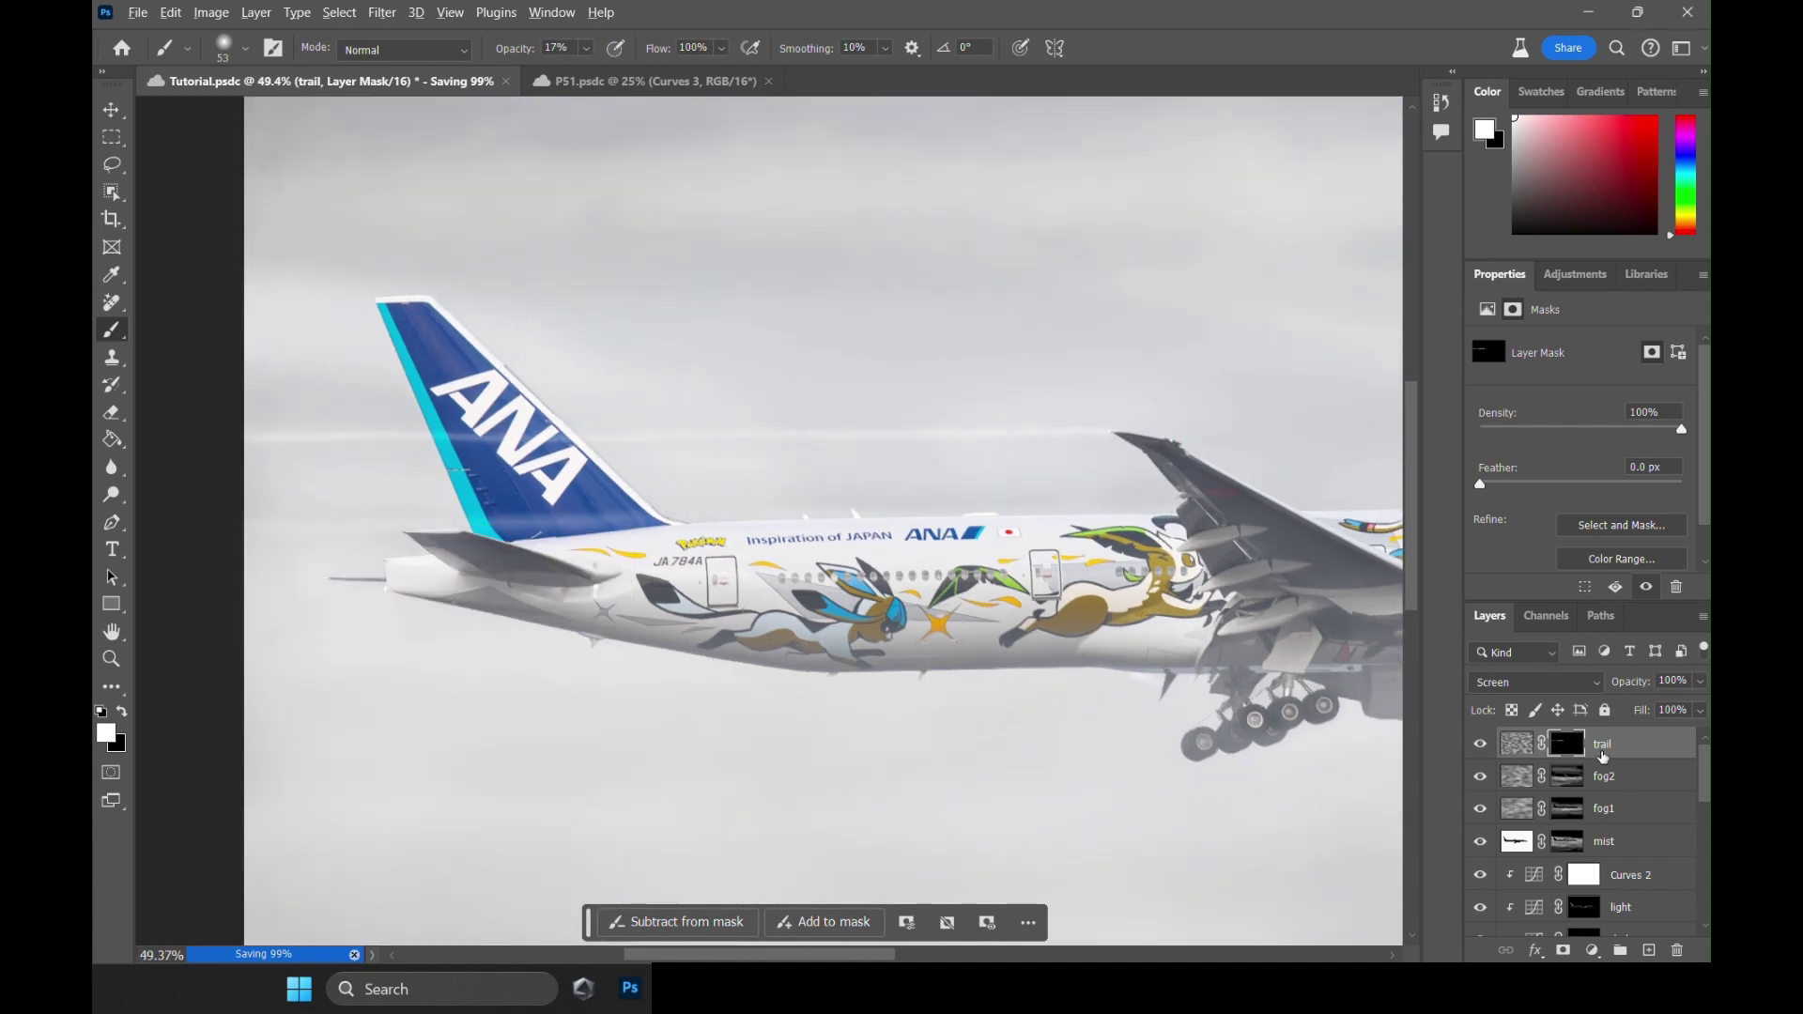
scroll(723, 507, down, 5)
scroll(648, 503, up, 5)
drag(702, 532, 600, 532)
Extend the streak along the top of the rear fuselage to the canvas edge with a 37 px brush at 17% opacity.
right_click(329, 524)
drag(370, 555, 358, 554)
key(Return)
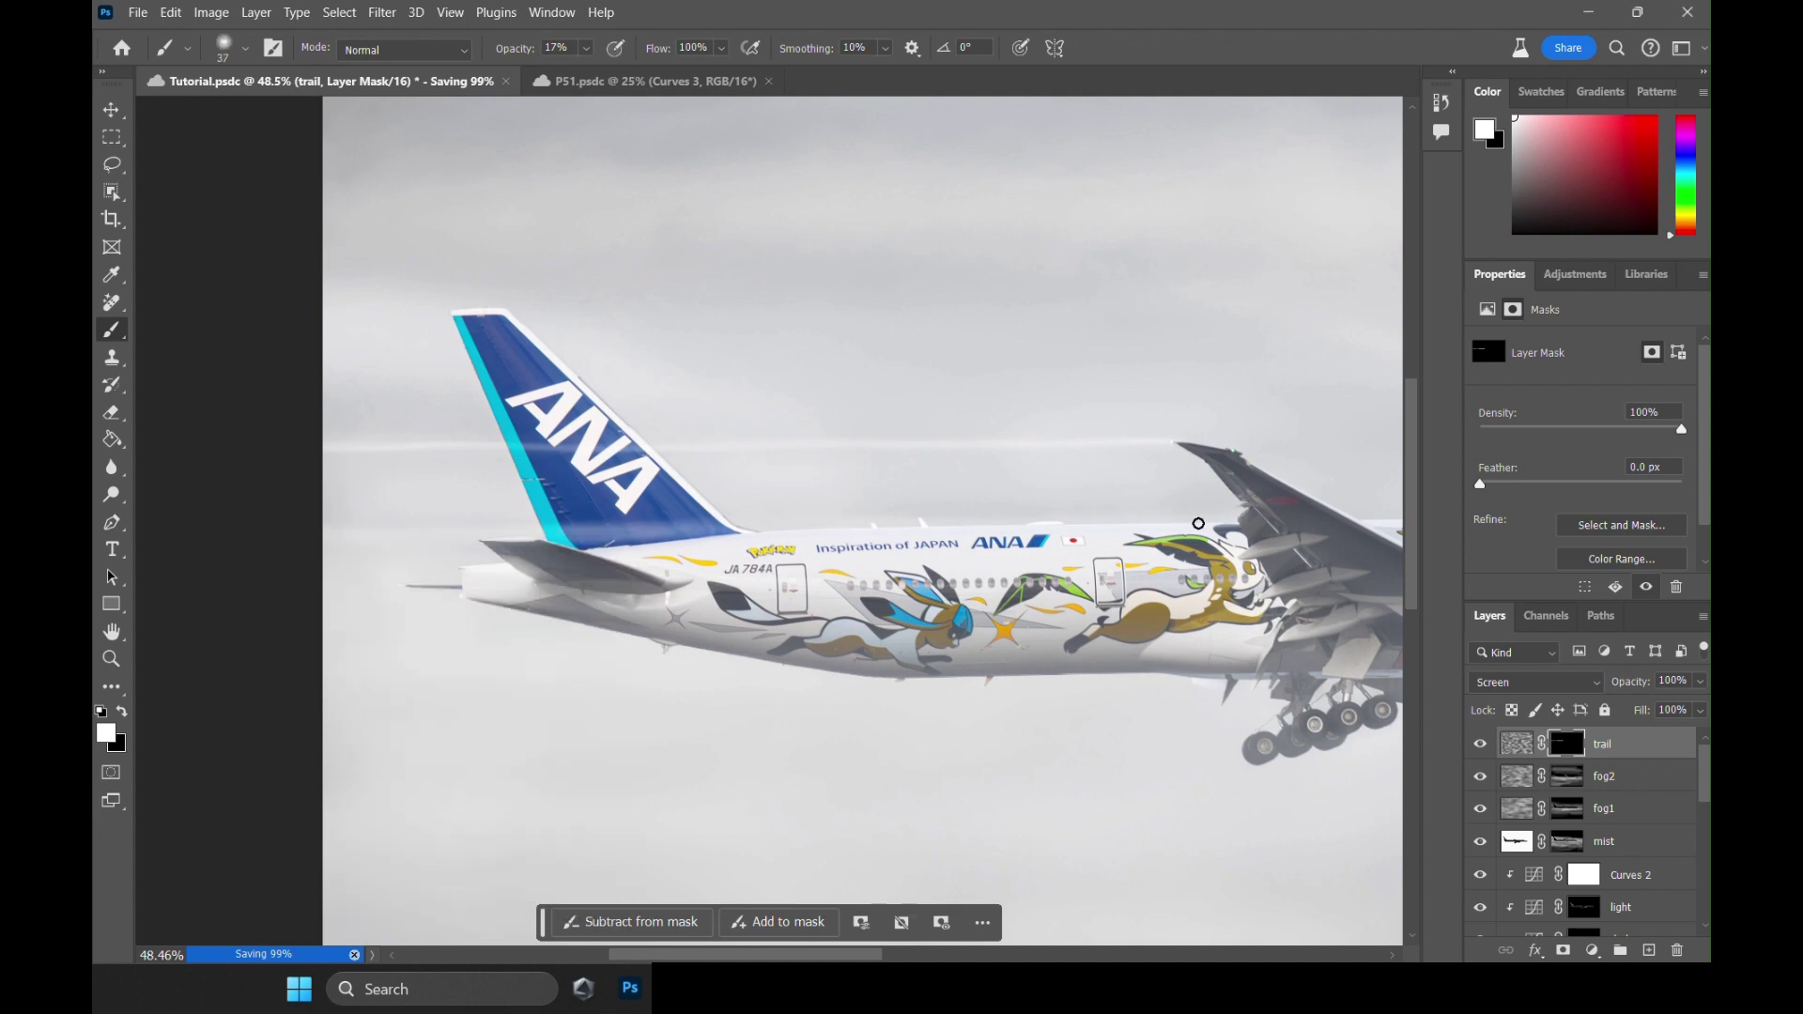
drag(1198, 523, 338, 535)
scroll(661, 573, down, 2)
Paint a thin faint streak from the tail cone's tip back to the canvas edge on the trail mask at 17% brush opacity.
scroll(586, 464, up, 3)
right_click(458, 341)
drag(493, 372, 479, 372)
key(Return)
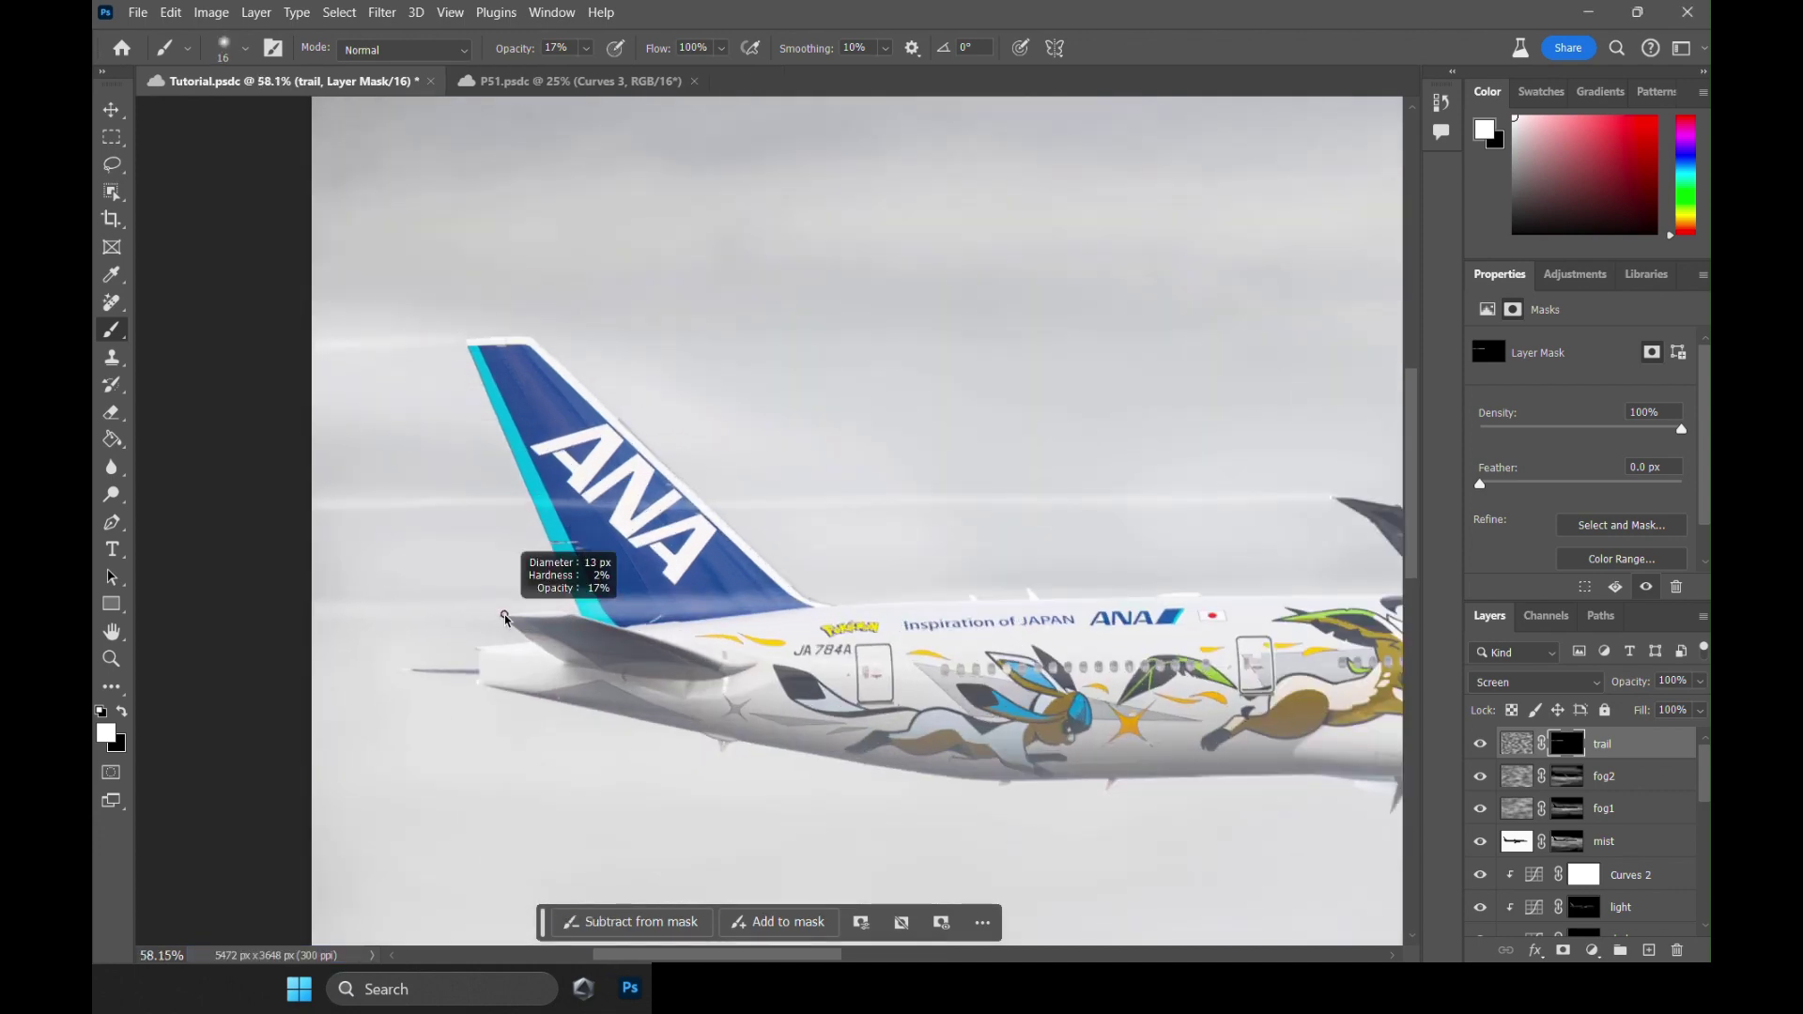
drag(435, 670, 420, 670)
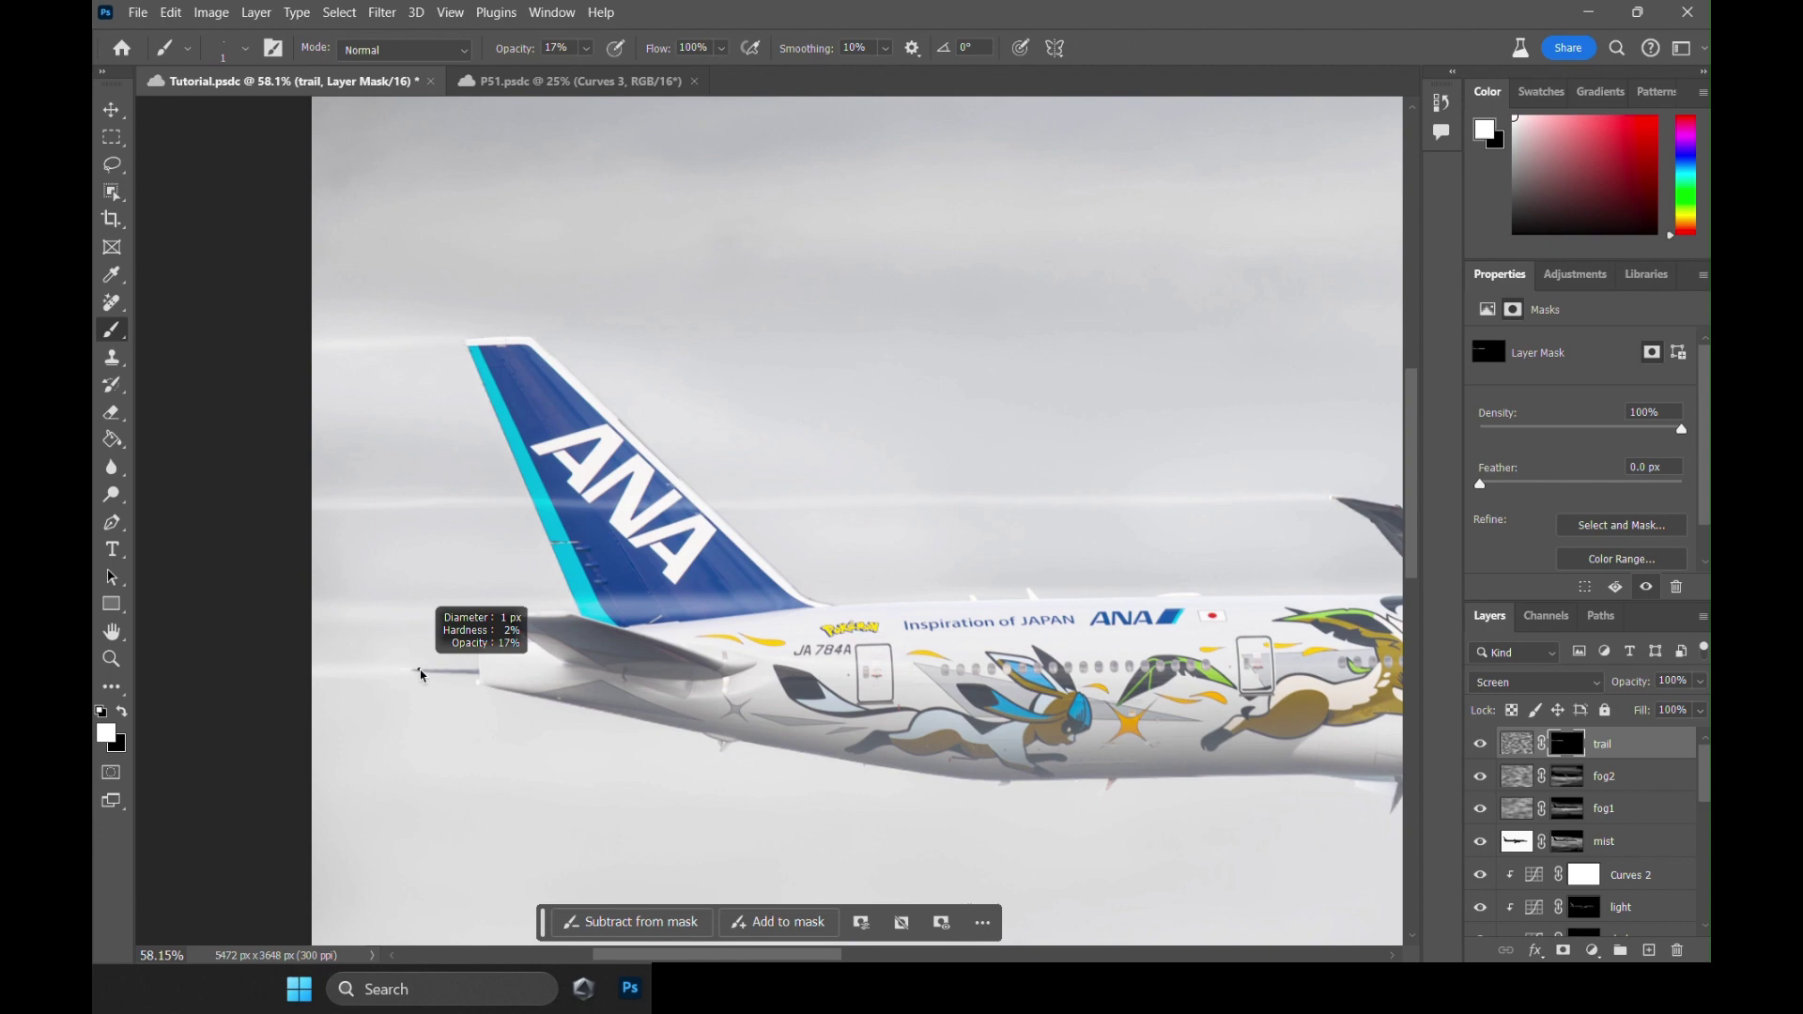
Set the brush opacity to 10% and soften the trails around the tail in black on the trail mask.
click(586, 48)
drag(587, 77, 578, 77)
drag(545, 663, 555, 663)
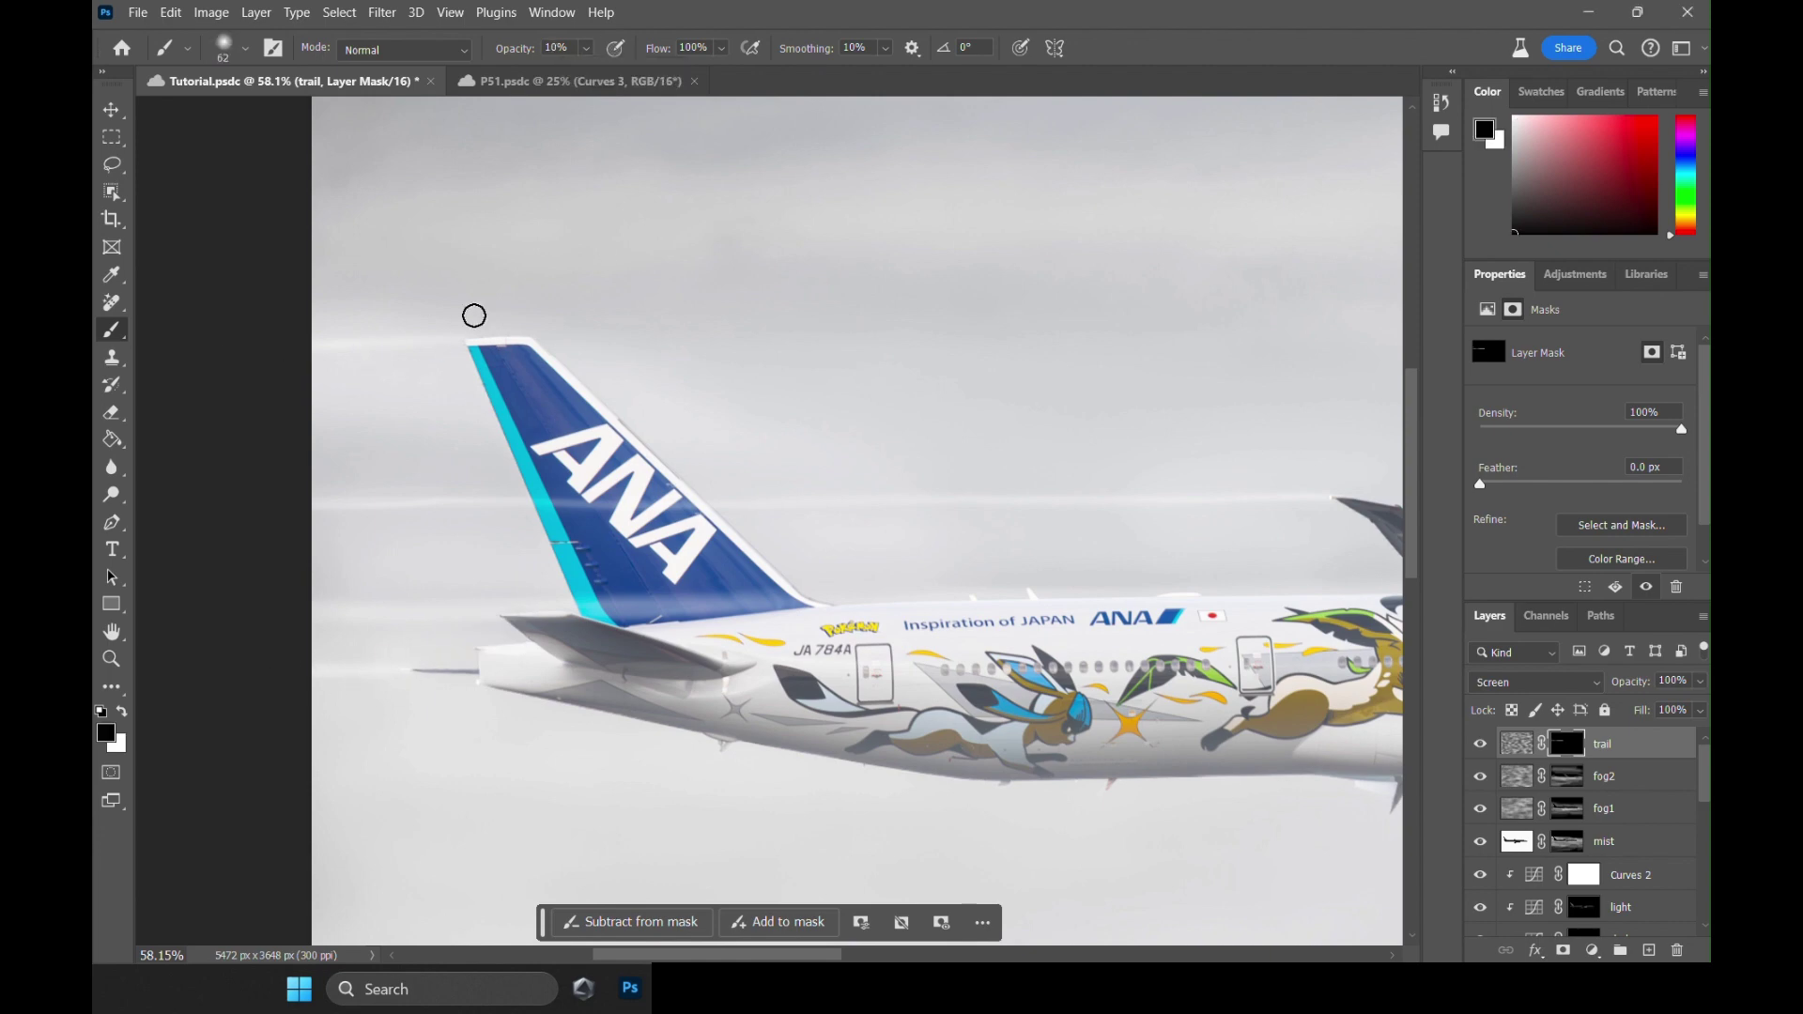
scroll(679, 489, up, 1)
scroll(933, 426, up, 6)
scroll(885, 402, down, 6)
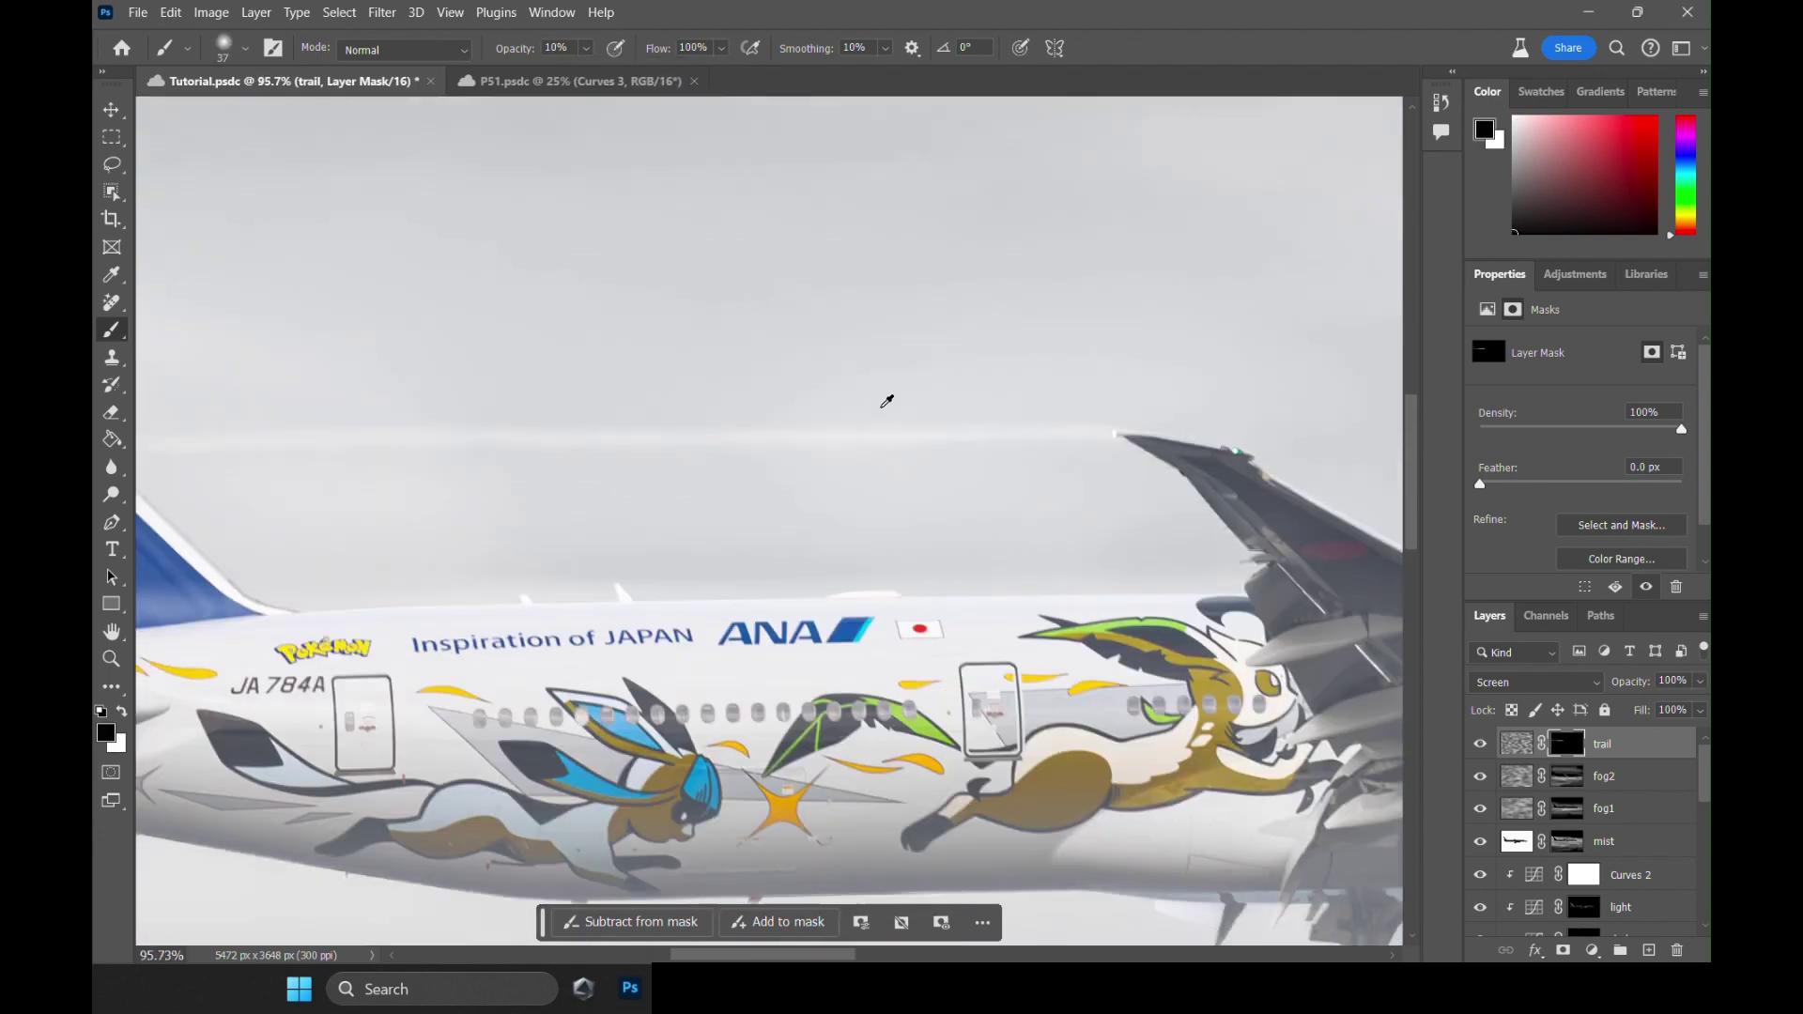
Fade the wingtip trail where it nears and crosses the tail fin, painting black with an 87 px brush at 15% opacity.
click(586, 48)
drag(589, 73, 612, 73)
drag(652, 557, 430, 560)
click(586, 48)
drag(612, 73, 595, 71)
right_click(621, 509)
click(1130, 460)
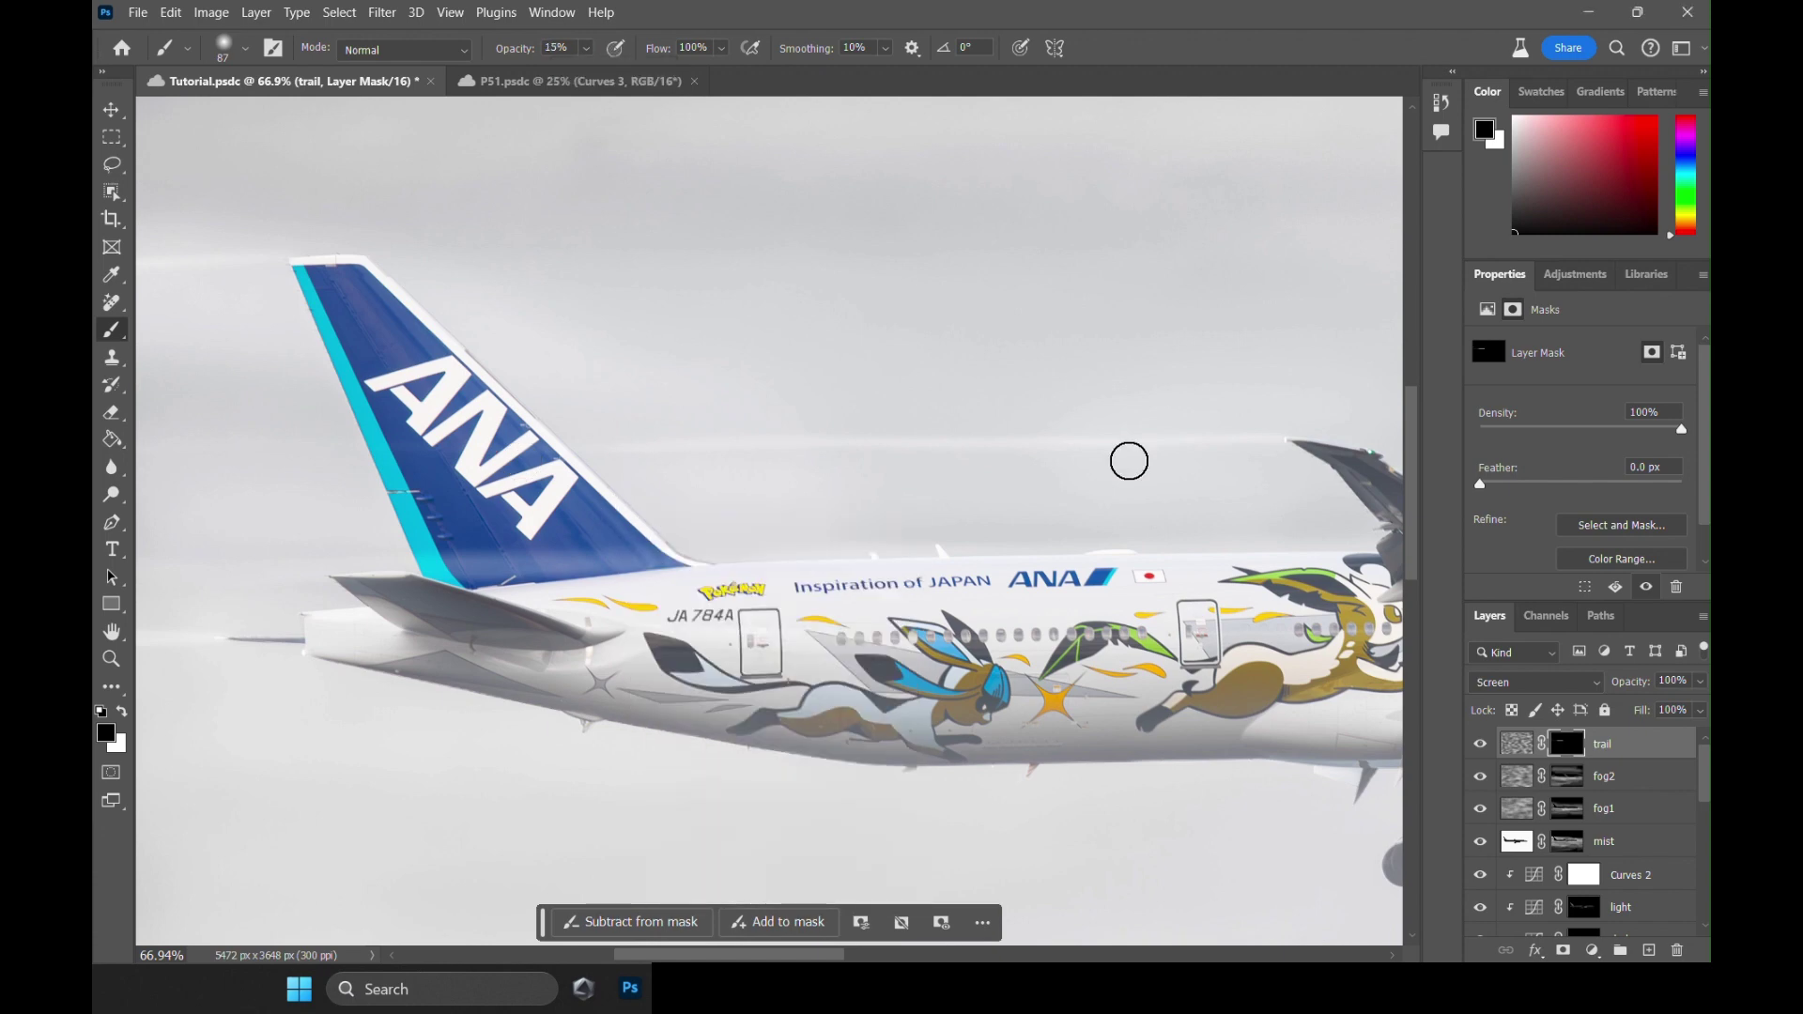
scroll(1129, 460, down, 1)
drag(516, 520, 263, 515)
Paint a white streak along the rear fuselage top and tail base to the canvas edge at 15% opacity with a smaller brush.
scroll(320, 246, up, 1)
drag(346, 235, 441, 321)
drag(467, 320, 441, 320)
key(x)
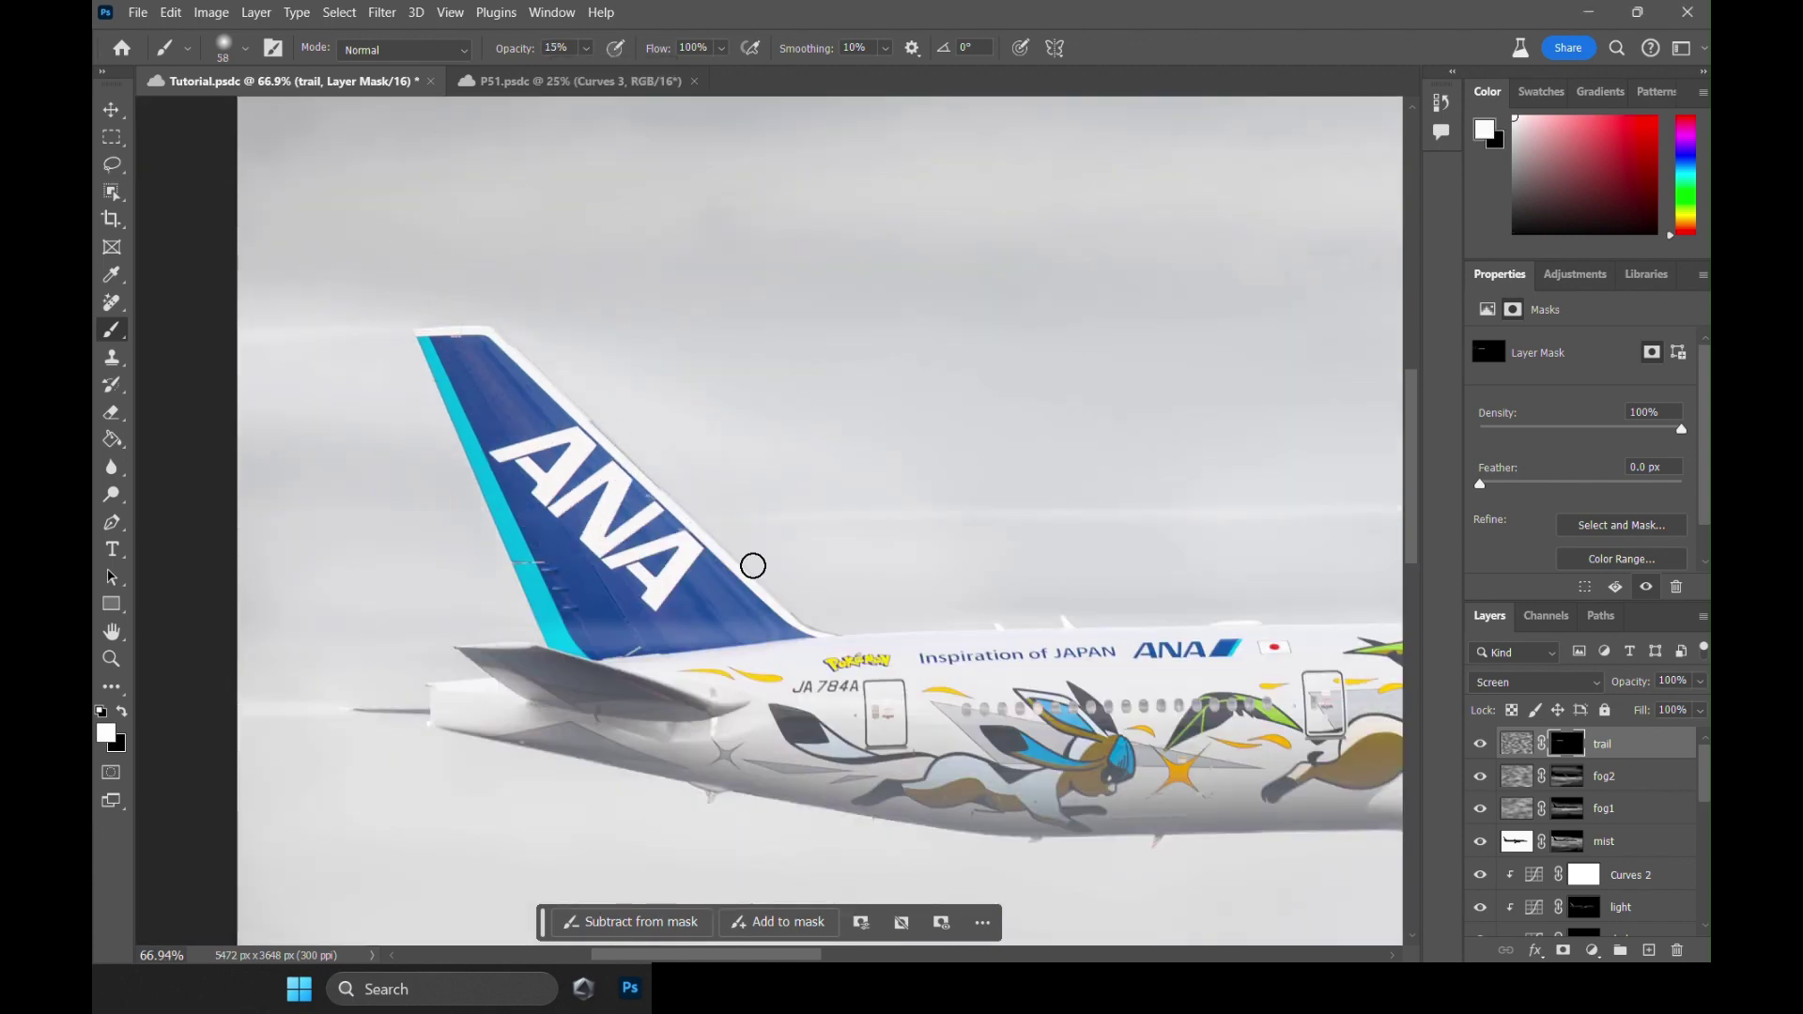
right_click(480, 325)
click(420, 327)
drag(885, 628, 261, 638)
scroll(261, 643, down, 3)
Adjust the brush opacity and reinforce the streak across the base of the tail fin on the trail mask.
click(586, 48)
drag(595, 72, 592, 70)
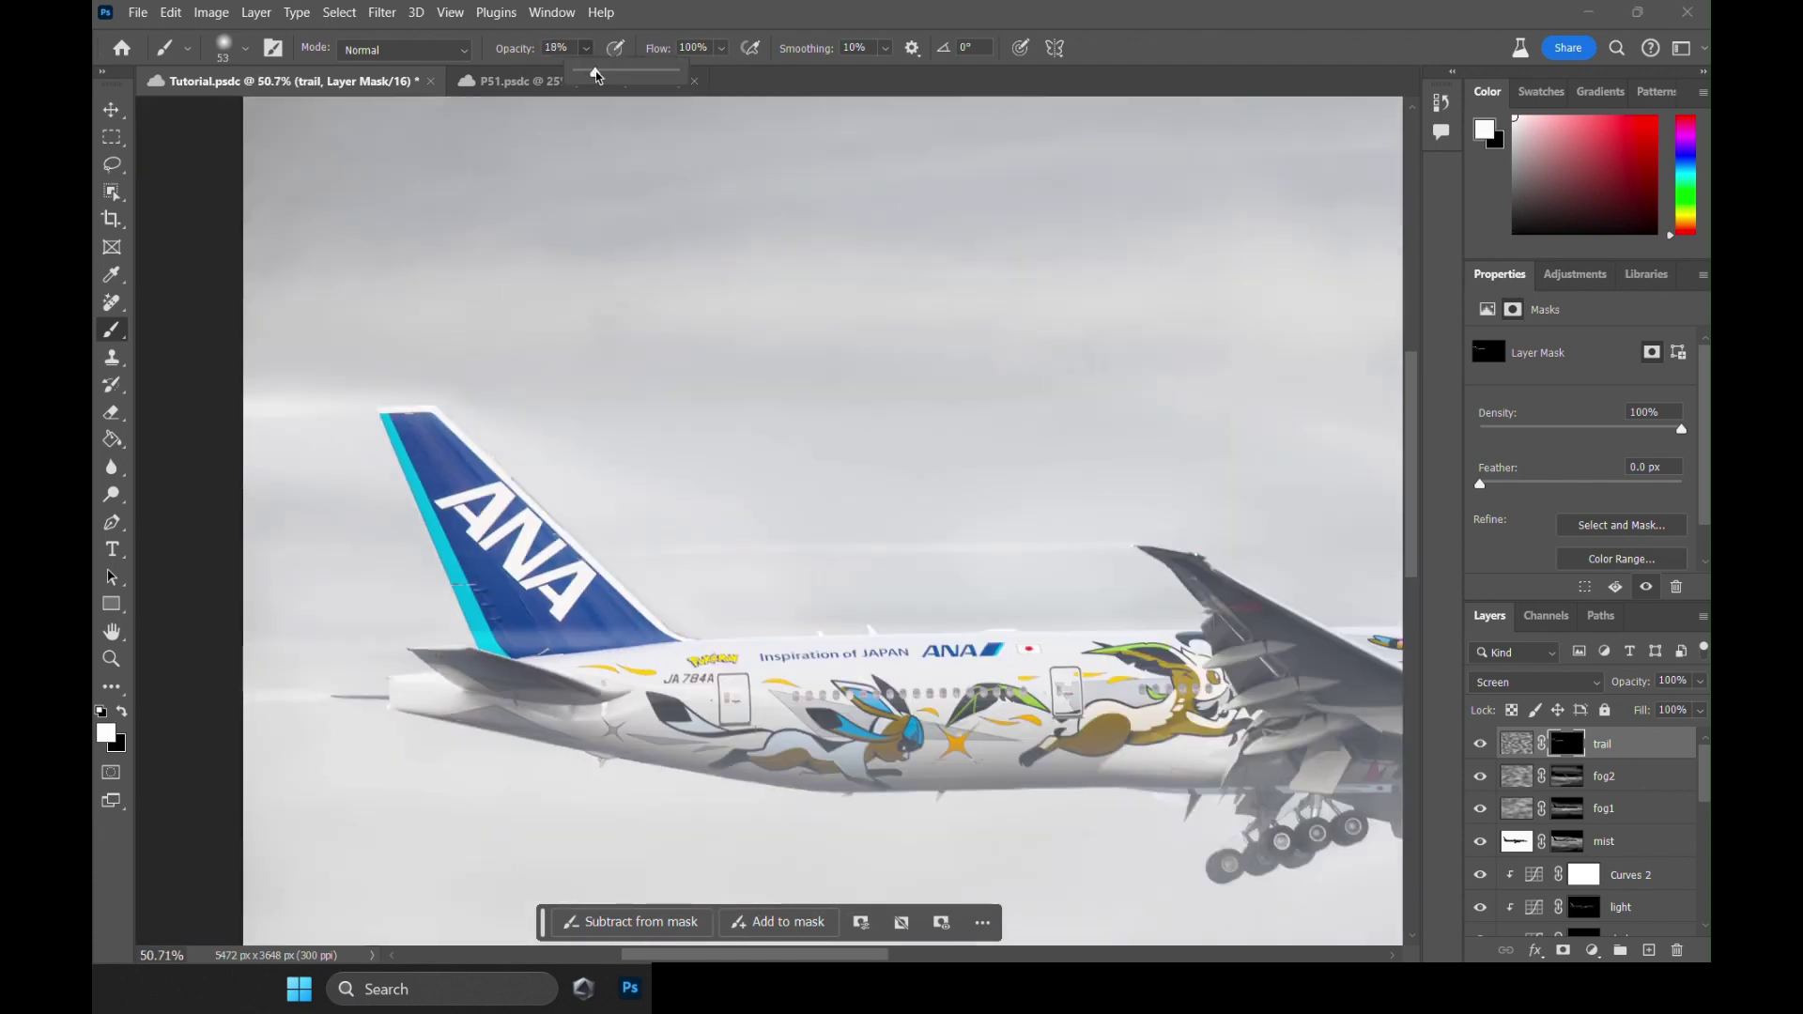
drag(680, 646, 395, 648)
Paint a long soft streak from the wing along the fuselage top to the canvas edge directly on the trail mask at 6% opacity.
right_click(1200, 626)
drag(1344, 632, 1353, 632)
alt+click(1566, 744)
click(586, 48)
drag(590, 71, 582, 71)
mouse_move(1190, 623)
mouse_down()
mouse_move(750, 650)
mouse_move(282, 630)
mouse_up()
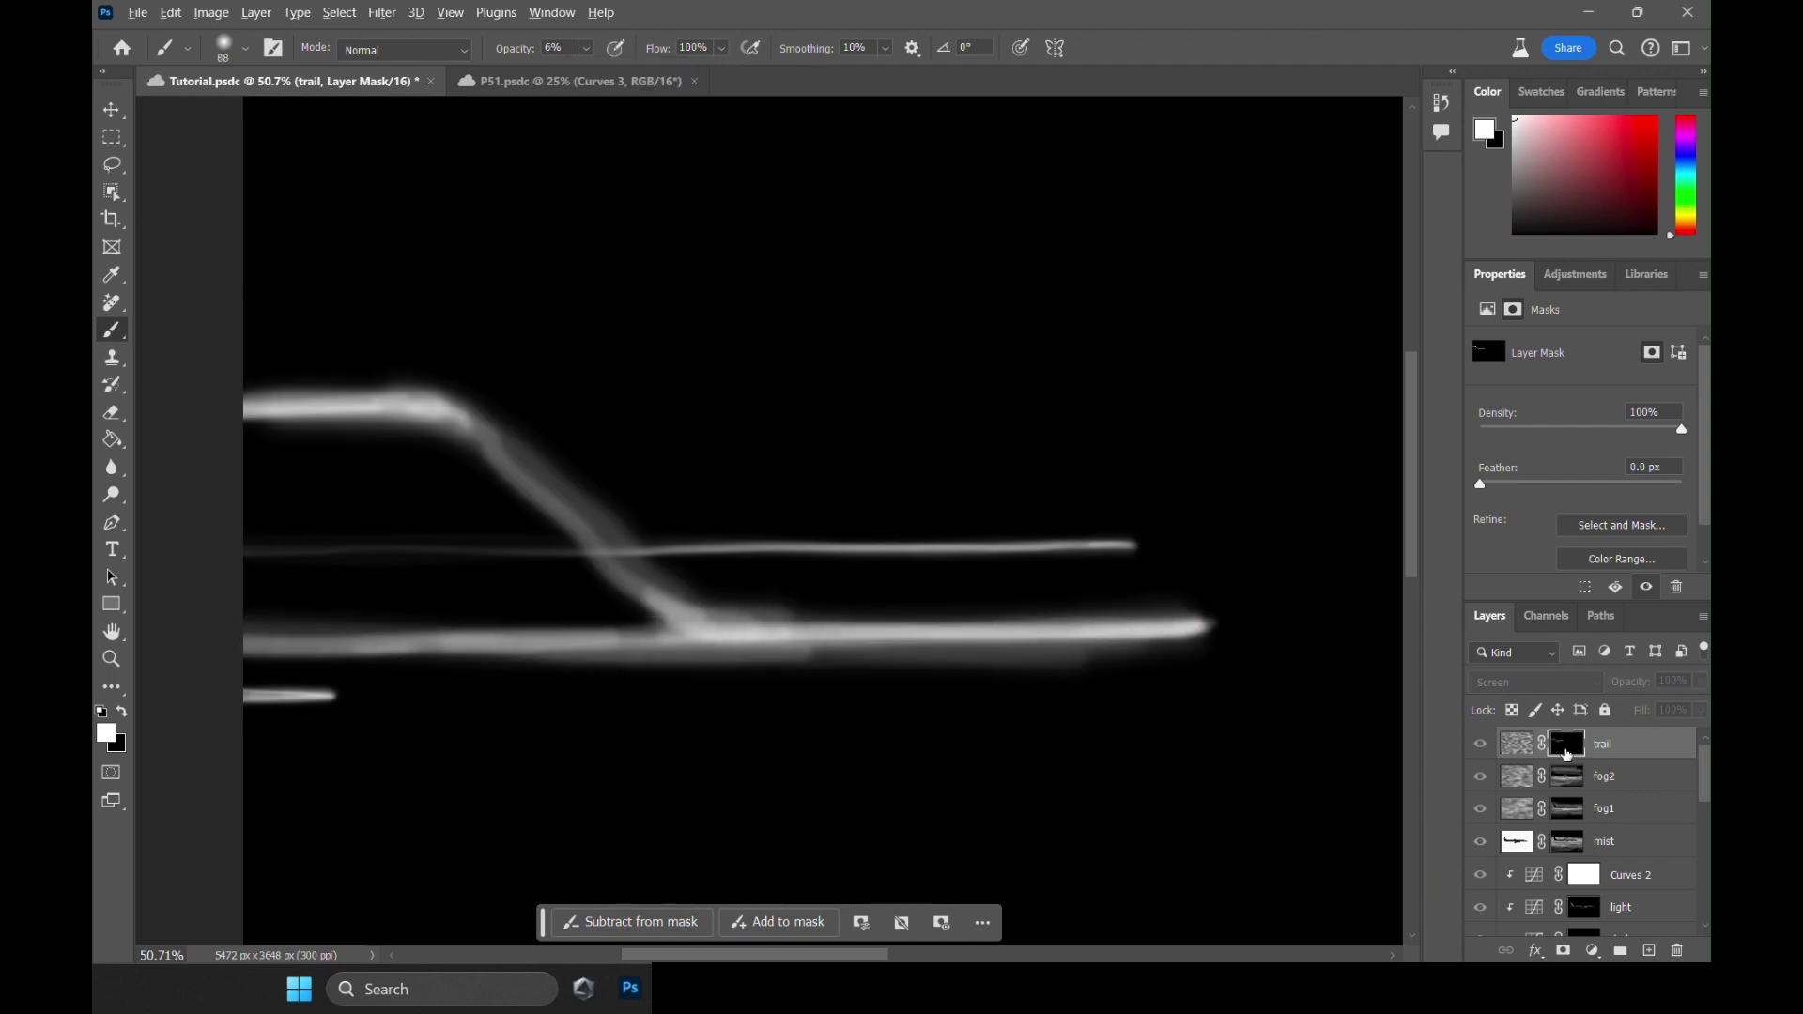
alt+click(1568, 748)
key(x)
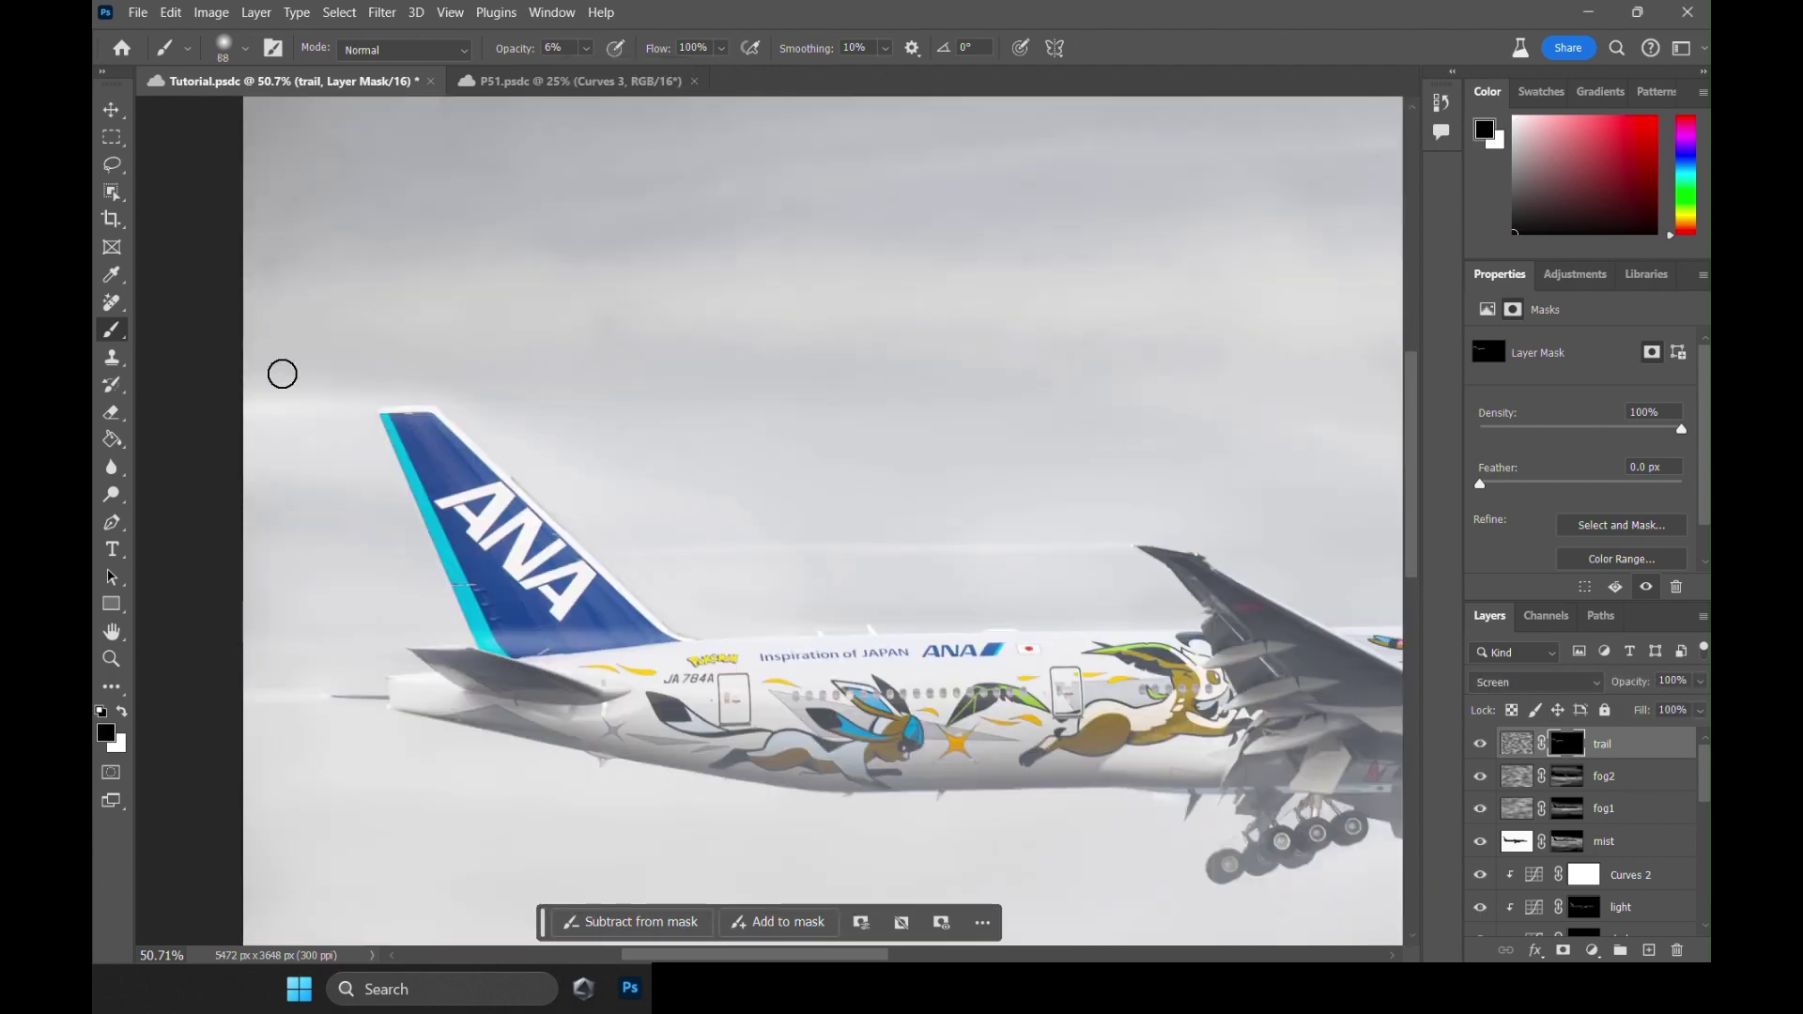
Soften the far end of the tail-cone trail by the canvas edge, painting black with a 50 px brush at 6% opacity.
scroll(610, 600, down, 2)
scroll(582, 611, up, 2)
drag(989, 507, 899, 496)
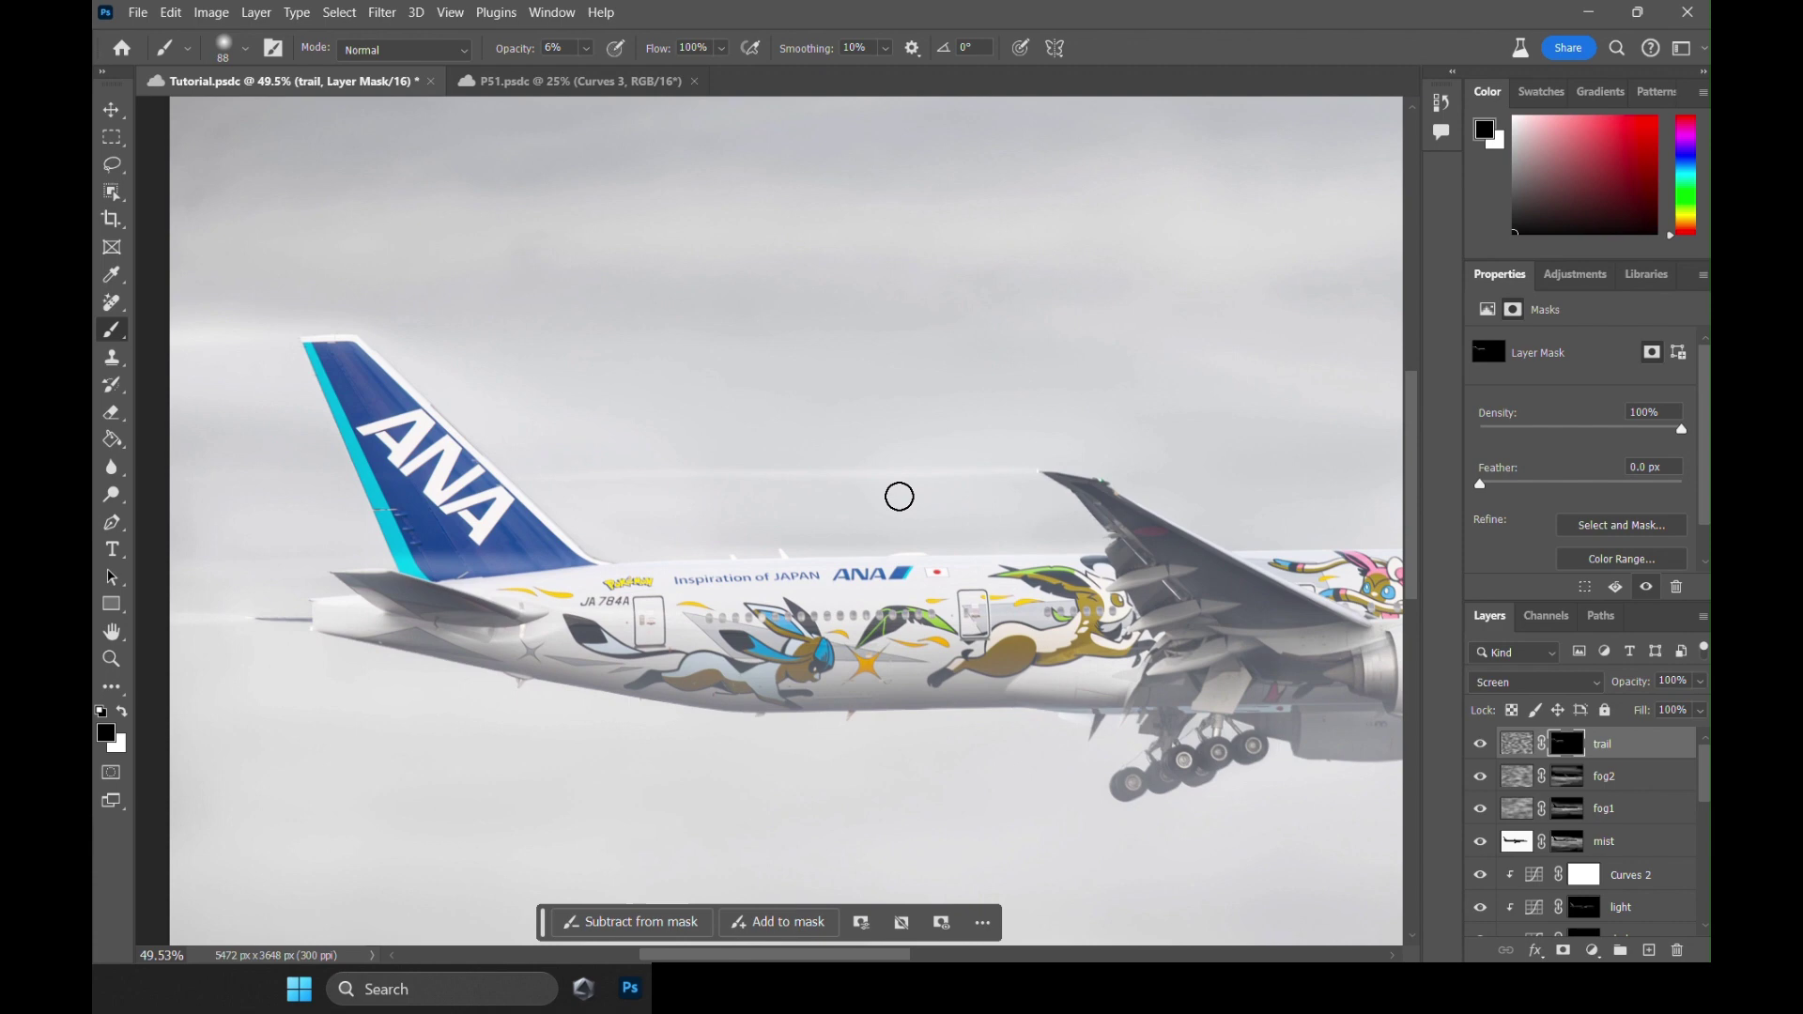
scroll(510, 464, down, 4)
key(x)
scroll(378, 523, up, 4)
key(x)
scroll(220, 597, up, 8)
key([)
key([)
key([)
key([)
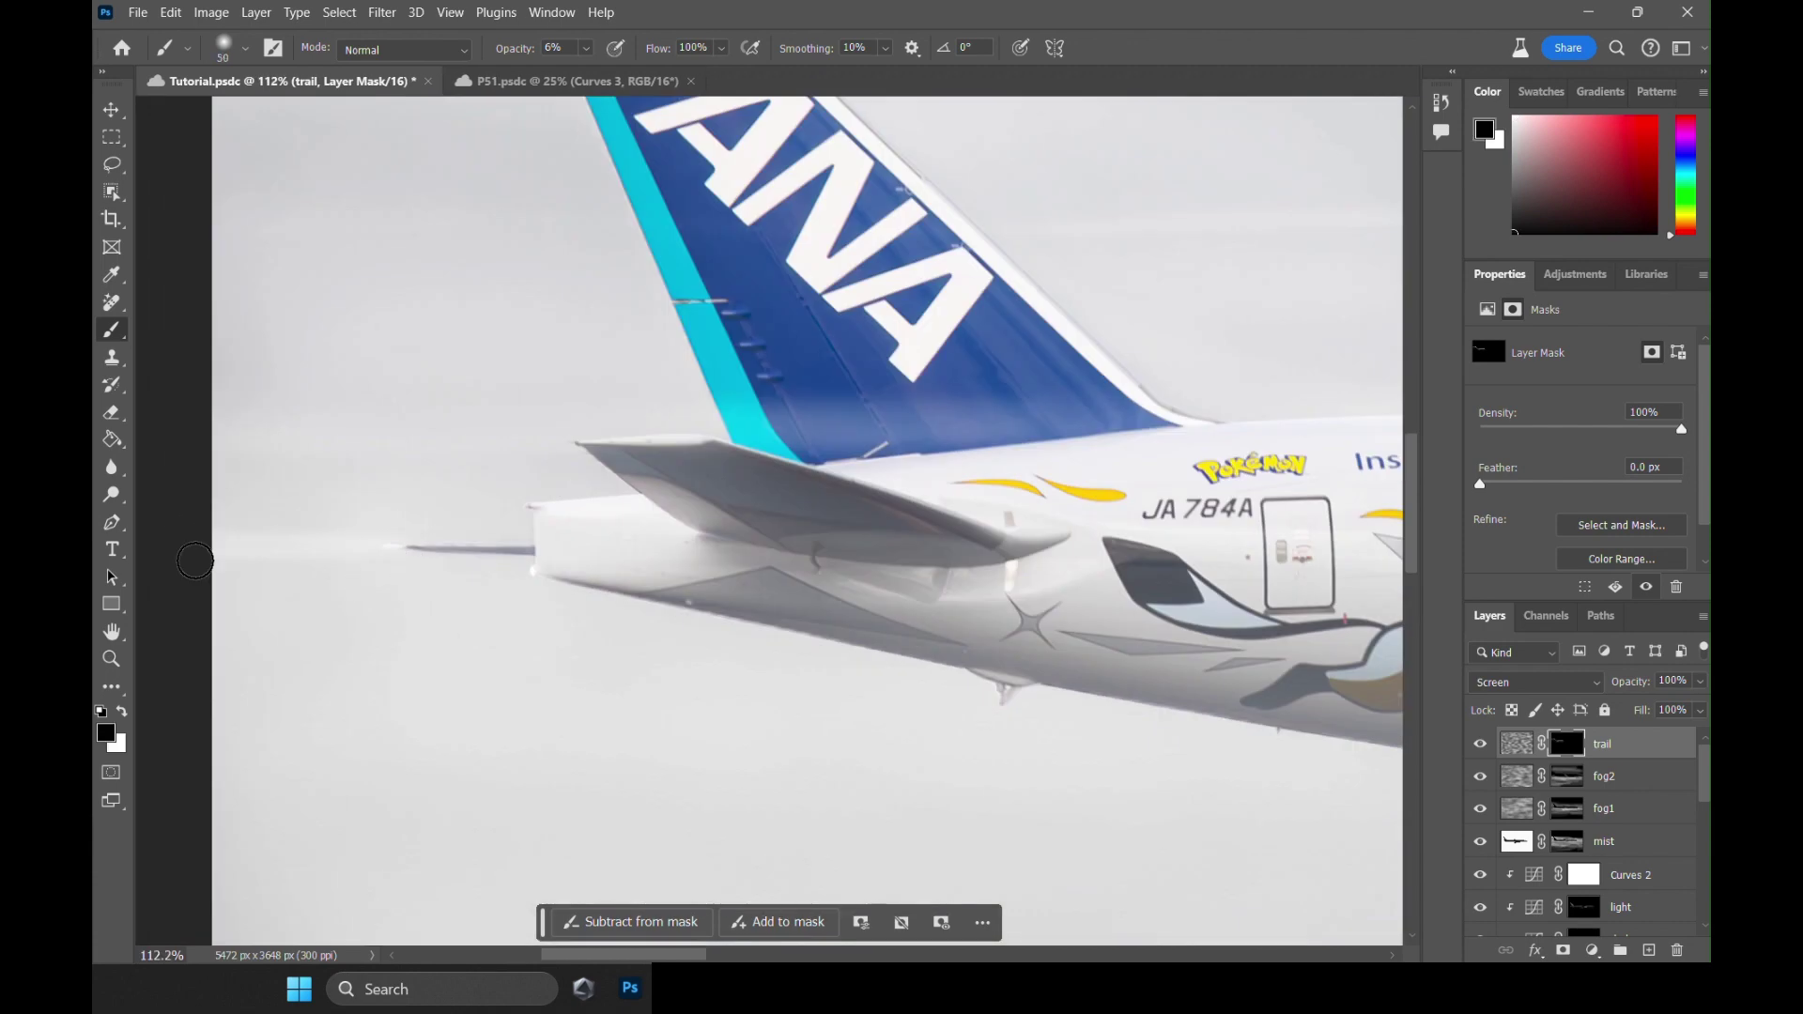
Examine the trail mask on its own and compare it with the image around the tail.
scroll(582, 521, down, 8)
alt+click(1566, 744)
alt+click(1566, 744)
scroll(1315, 404, up, 4)
key(x)
alt+click(1566, 744)
drag(418, 596, 692, 594)
scroll(1261, 677, down, 2)
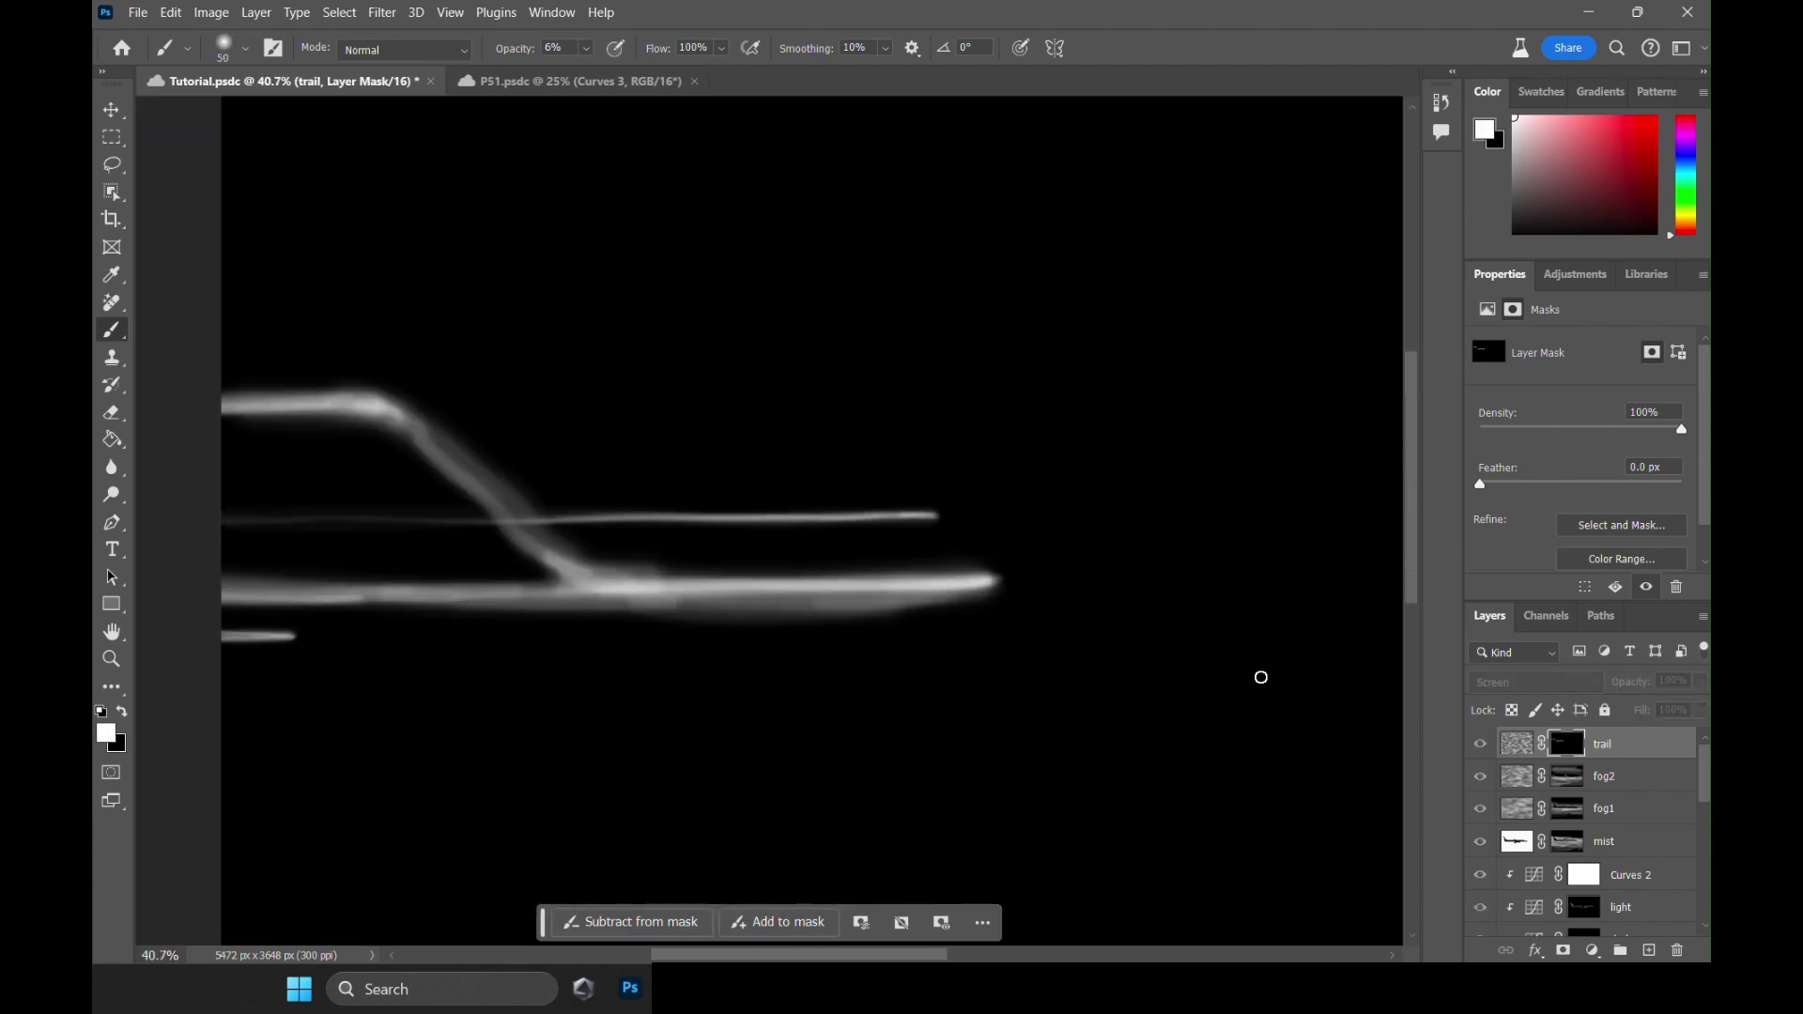
Paint black over the streaks near the canvas edge directly on the trail mask at 6% opacity, then return to the full image.
key(x)
scroll(270, 612, up, 4)
drag(371, 615, 230, 615)
key(x)
alt+click(1566, 744)
scroll(539, 499, down, 5)
alt+right_click(539, 498)
scroll(547, 437, down, 3)
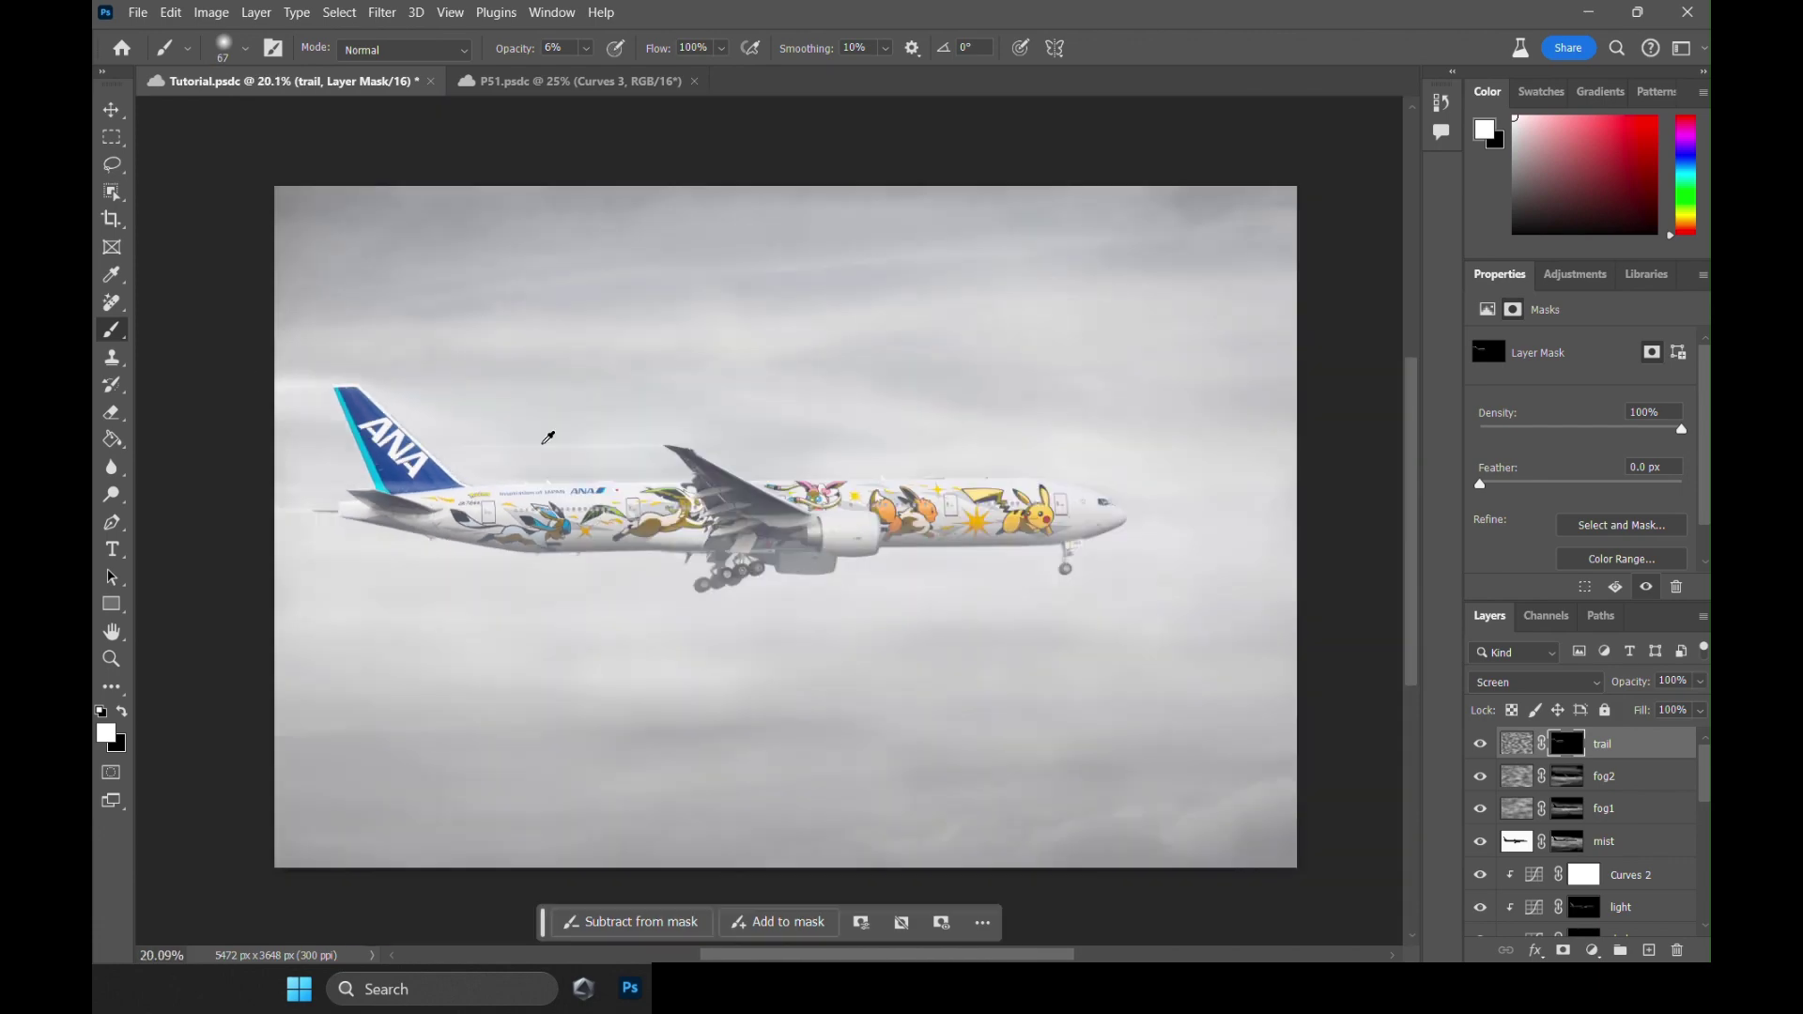
scroll(547, 437, up, 3)
scroll(548, 451, down, 2)
drag(1236, 608, 1290, 603)
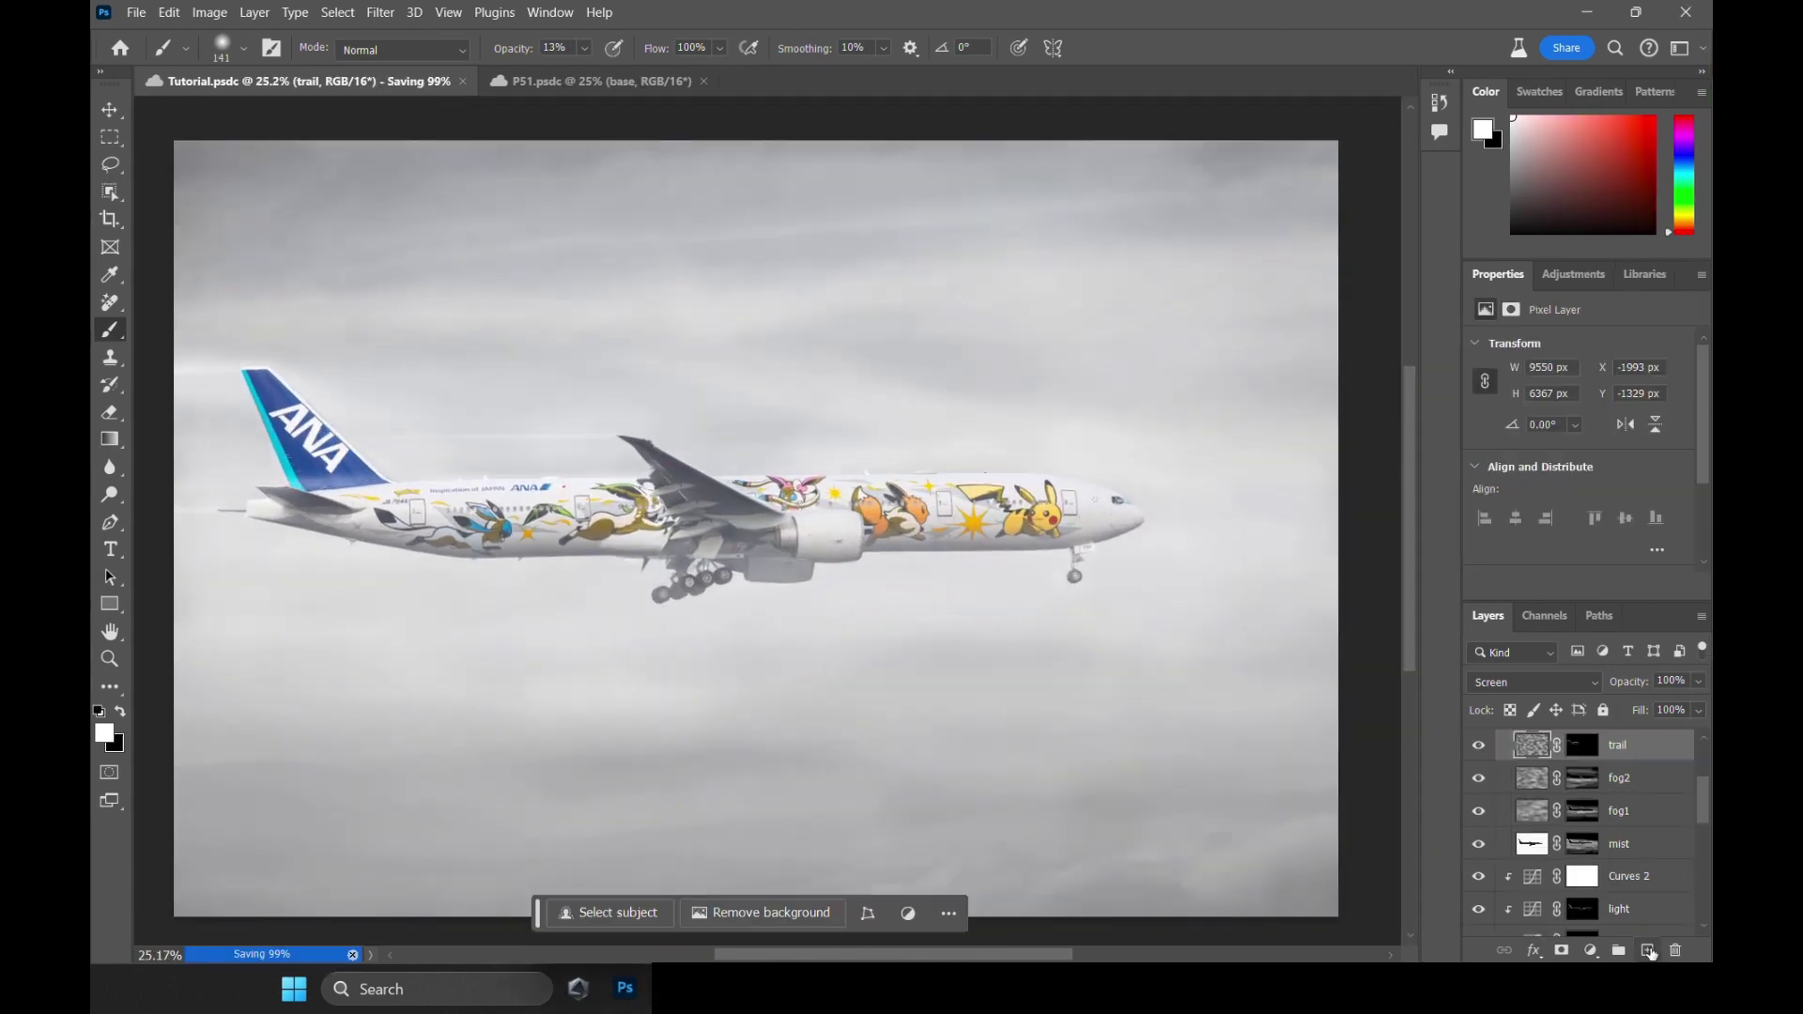
Add a new layer above the trail layer, fill it with white and render clouds on it.
click(1648, 951)
click(110, 440)
click(381, 13)
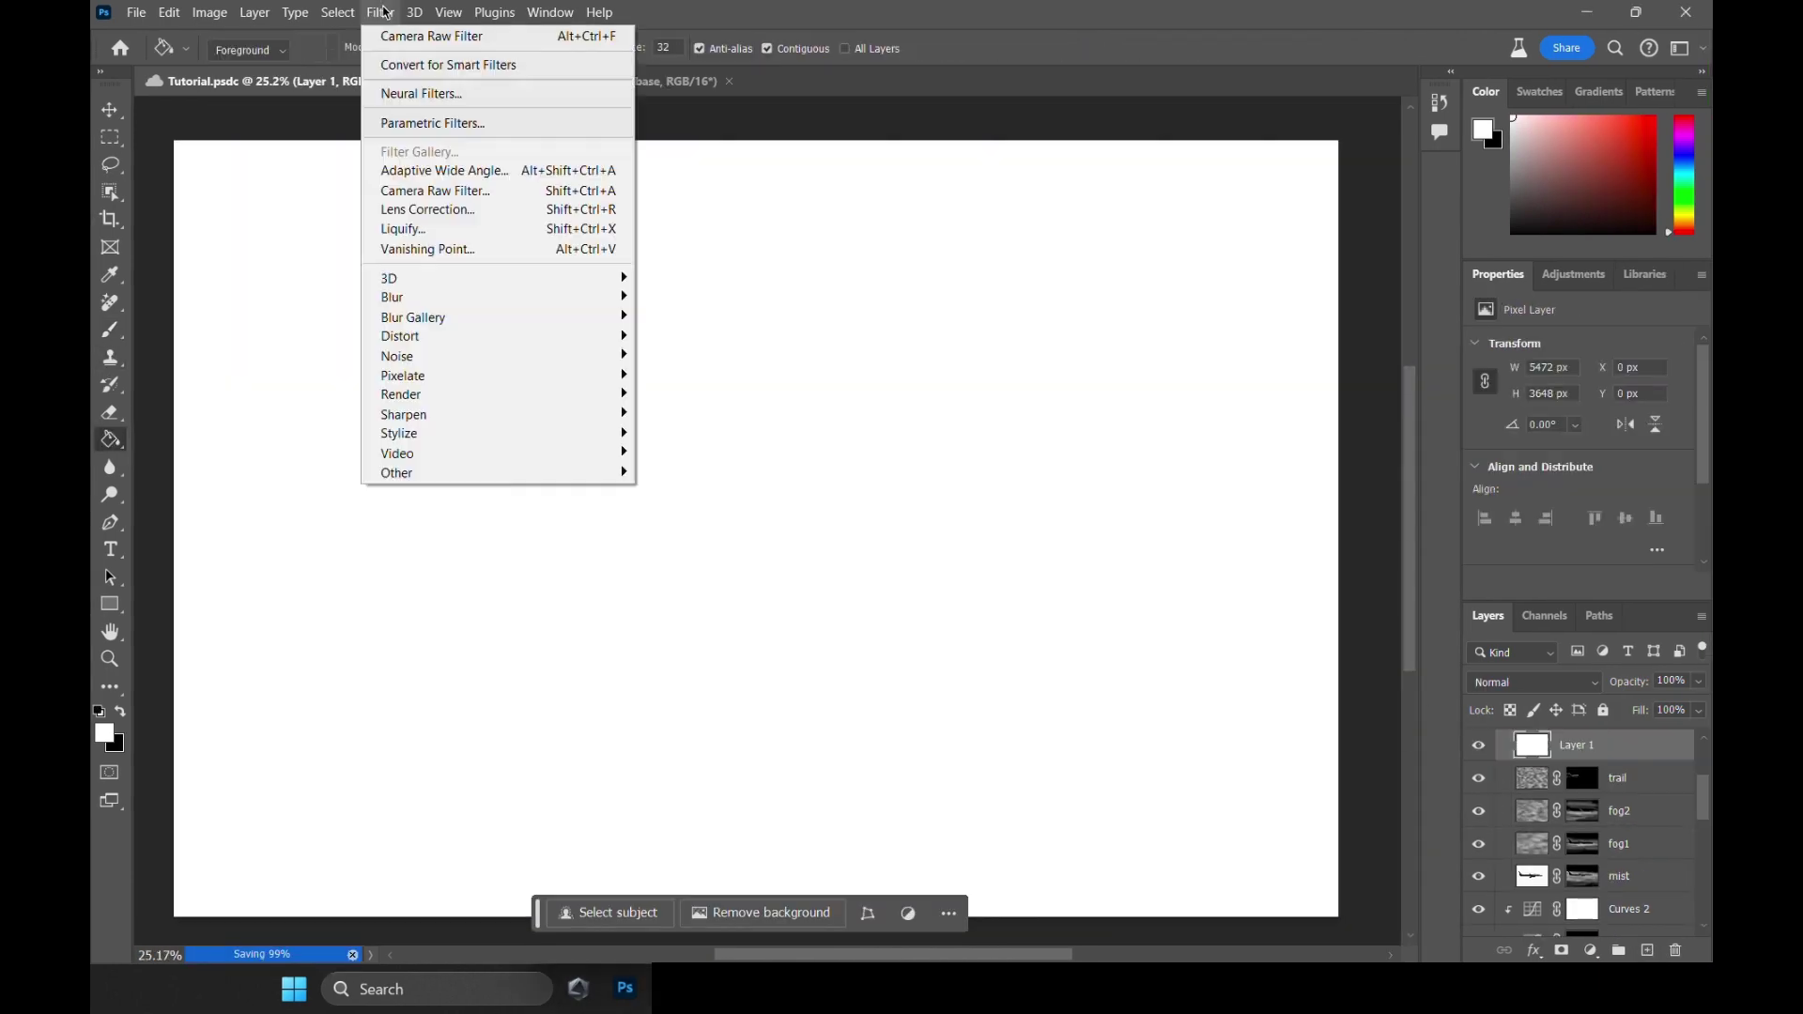
click(676, 457)
Enlarge the clouds layer well beyond the canvas, to about 10016 × 6677 px.
scroll(872, 496, down, 5)
key(ctrl+t)
drag(1052, 660, 1266, 801)
drag(600, 358, 463, 266)
key(Return)
Set the clouds layer's blend mode to Screen and rename it wing fluff.
scroll(463, 267, up, 2)
key(shift+alt+s)
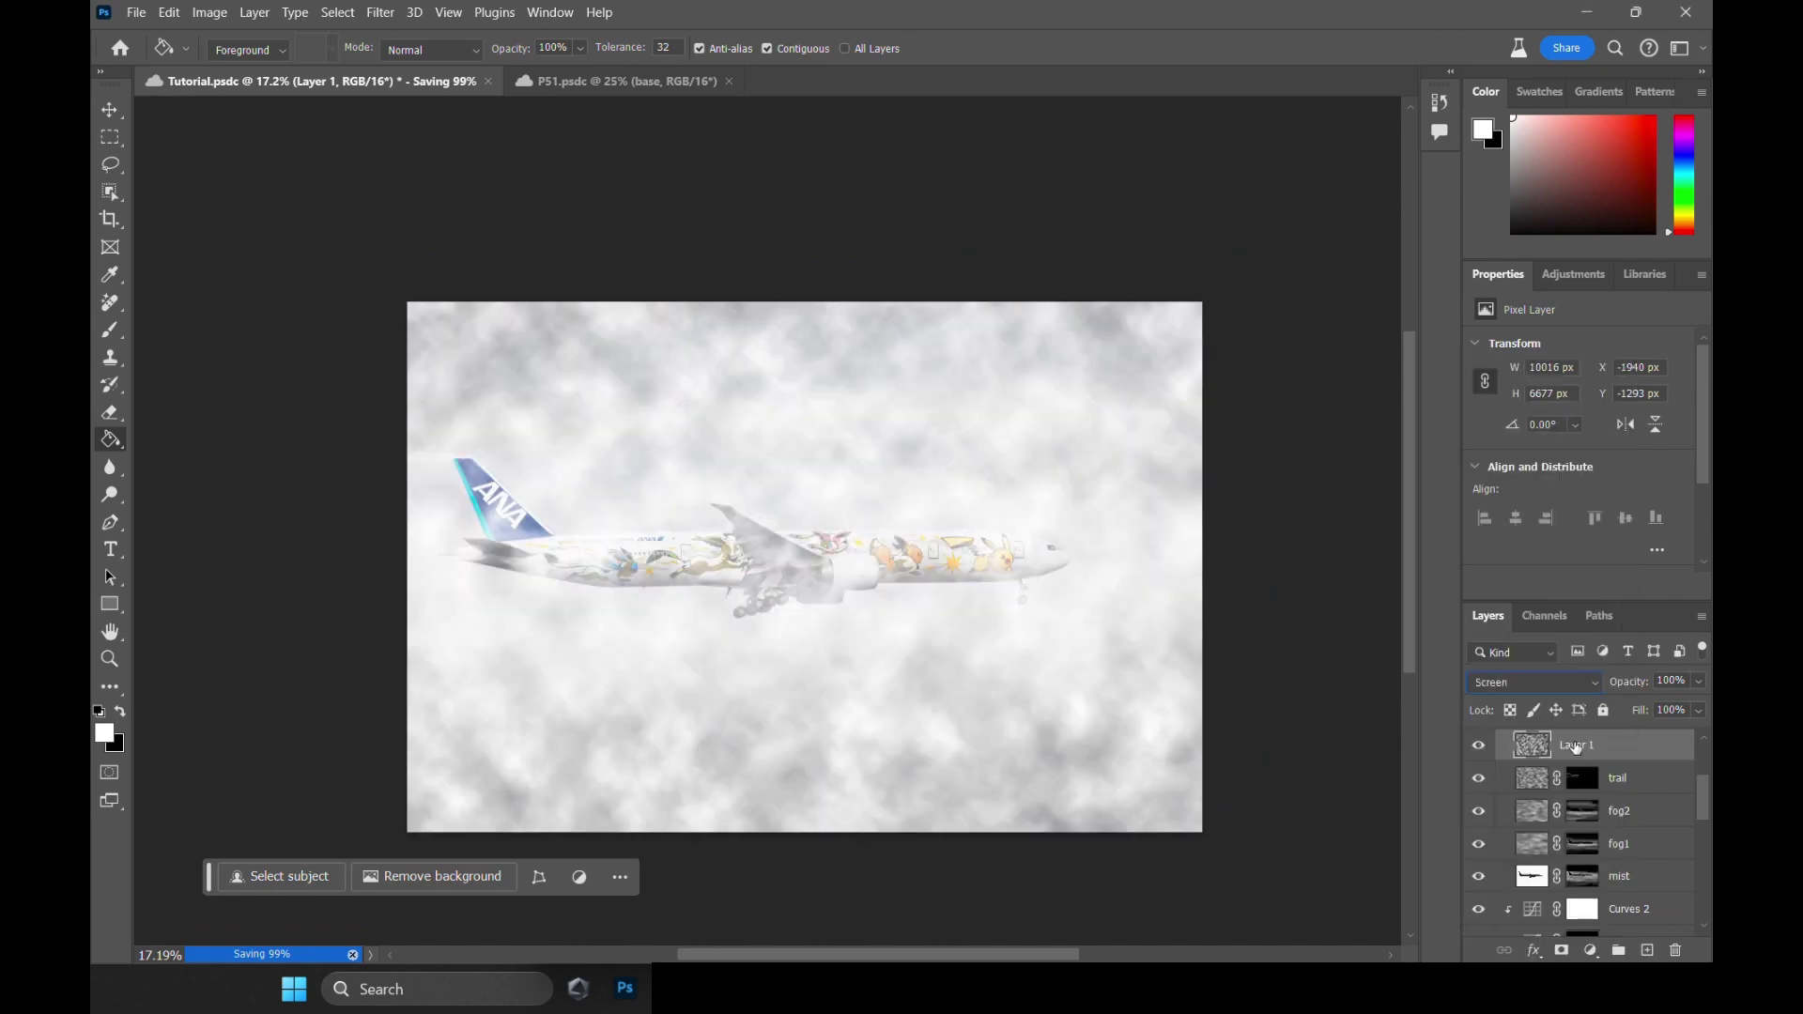
double_click(1577, 745)
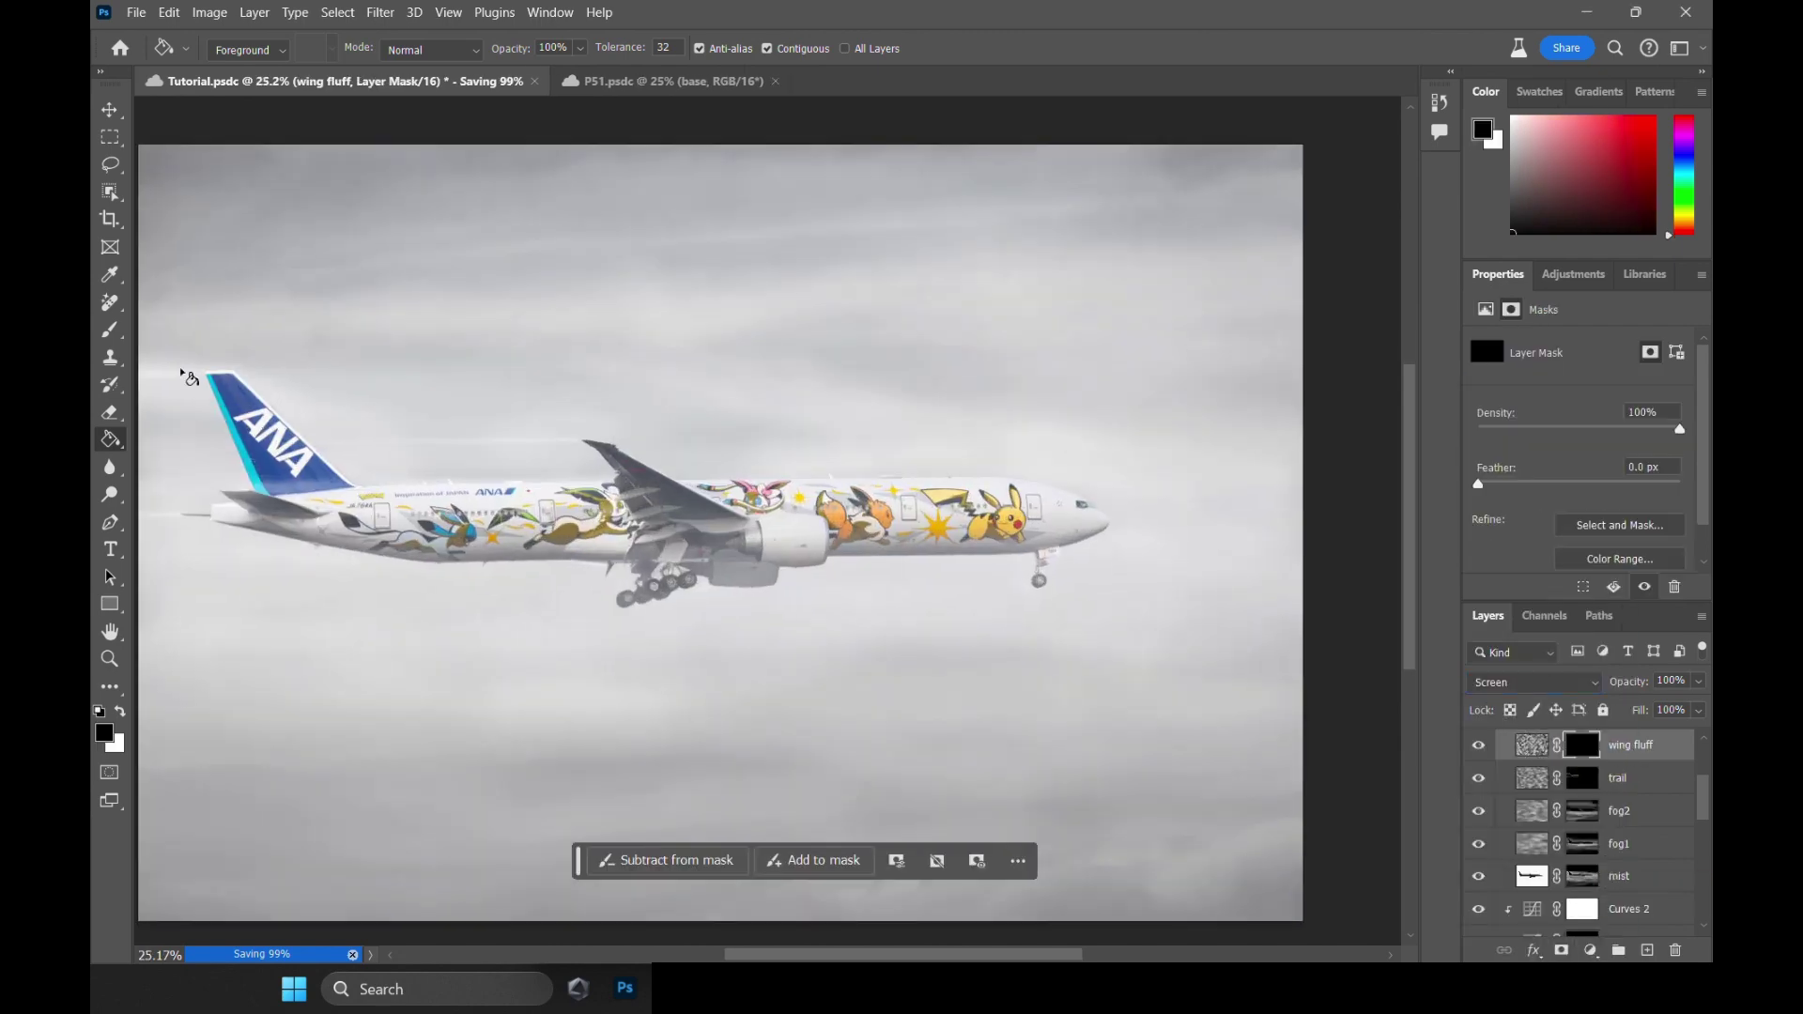
Paint thin wisps of vapour along the wing's leading edge on the wing fluff mask with a small brush at 30% opacity.
key(b)
key(x)
scroll(676, 472, up, 6)
click(584, 48)
drag(583, 68, 570, 68)
scroll(622, 427, up, 4)
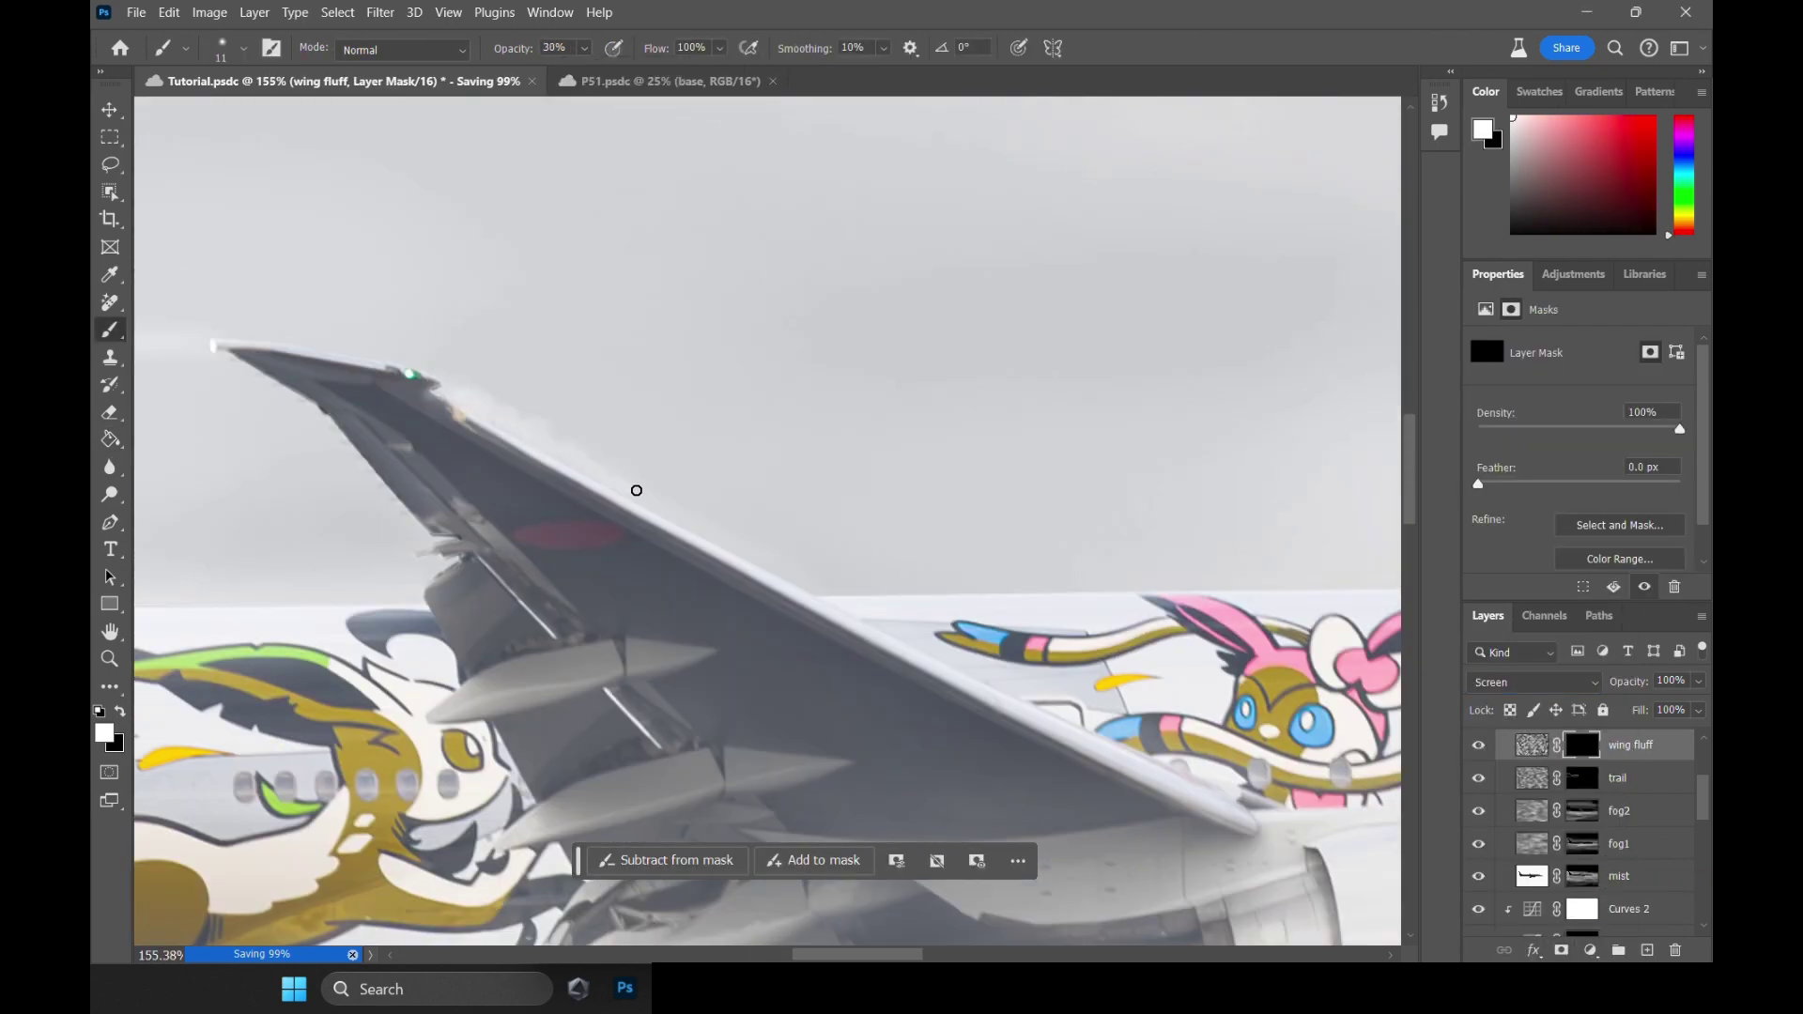
mouse_move(1059, 700)
mouse_down()
mouse_move(1267, 781)
mouse_move(695, 526)
mouse_up()
alt+click(1583, 744)
key(x)
key(bracketleft)
key(bracketleft)
mouse_move(599, 455)
mouse_down()
mouse_move(422, 366)
mouse_move(737, 526)
mouse_up()
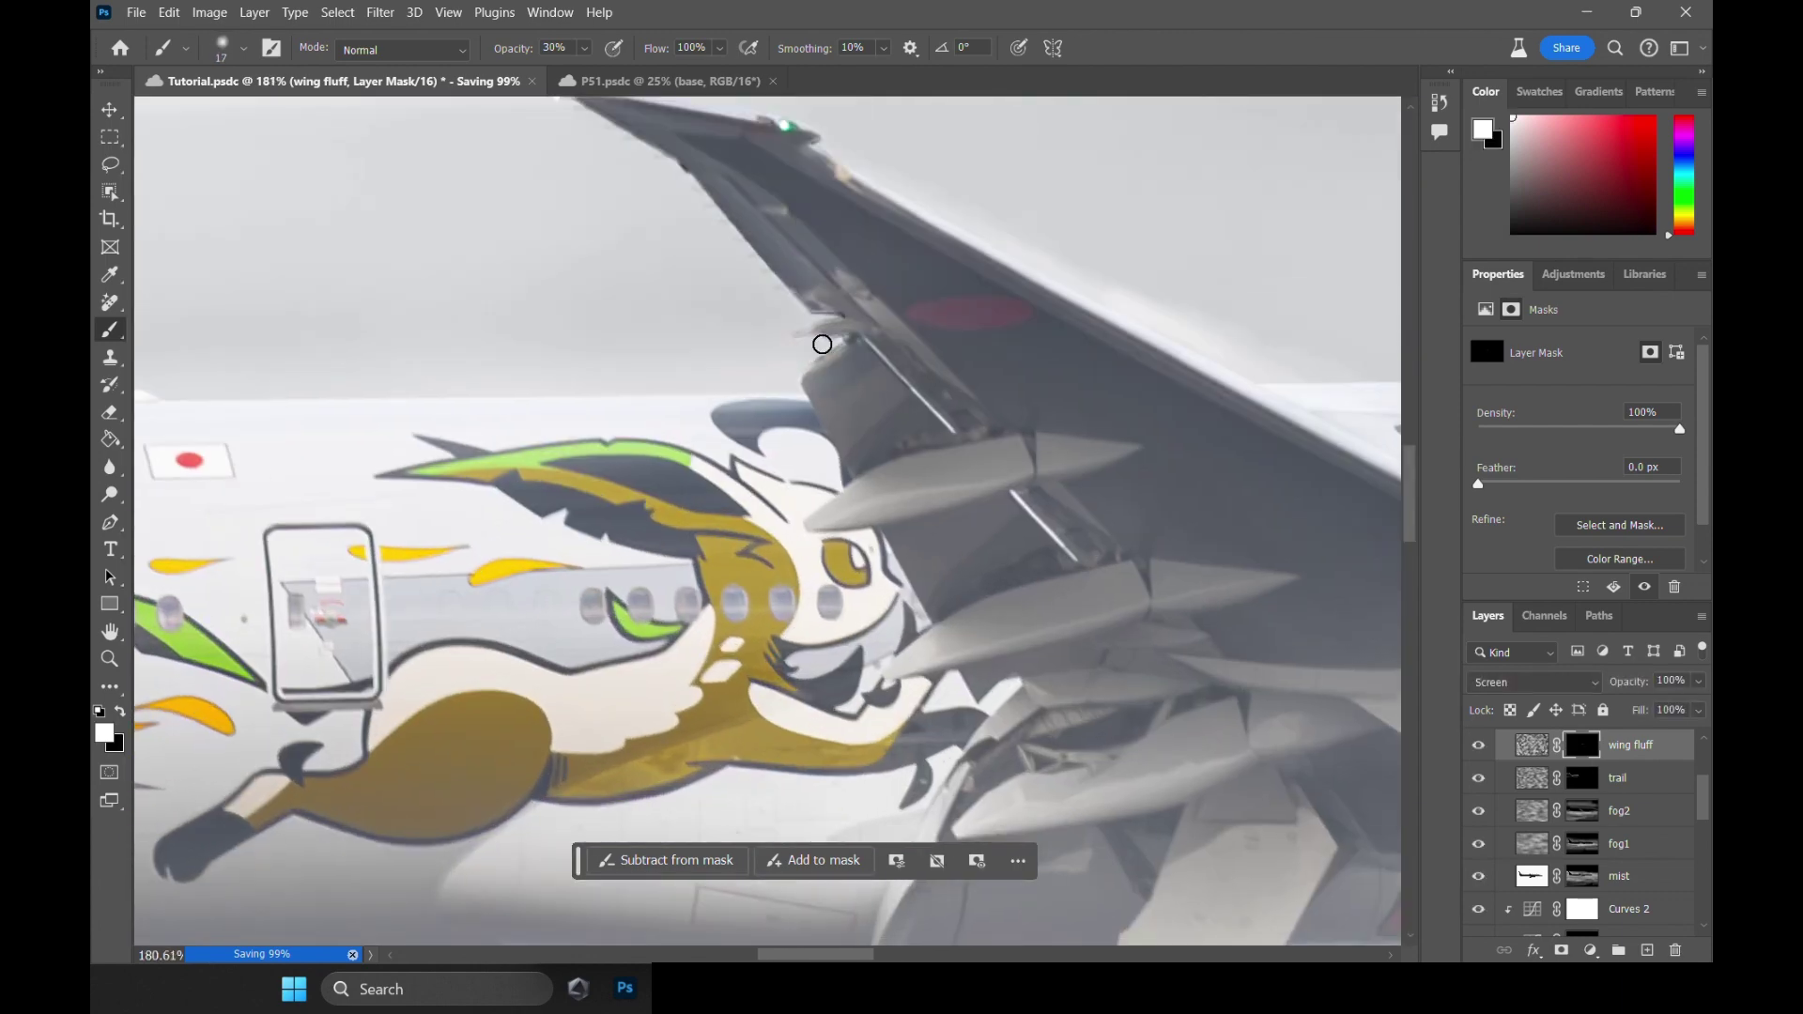
Refine the wisps around the wing flaps on the wing fluff mask with a smaller brush at 30% opacity, alternating white and black.
scroll(815, 371, up, 5)
key(bracketleft)
key(bracketleft)
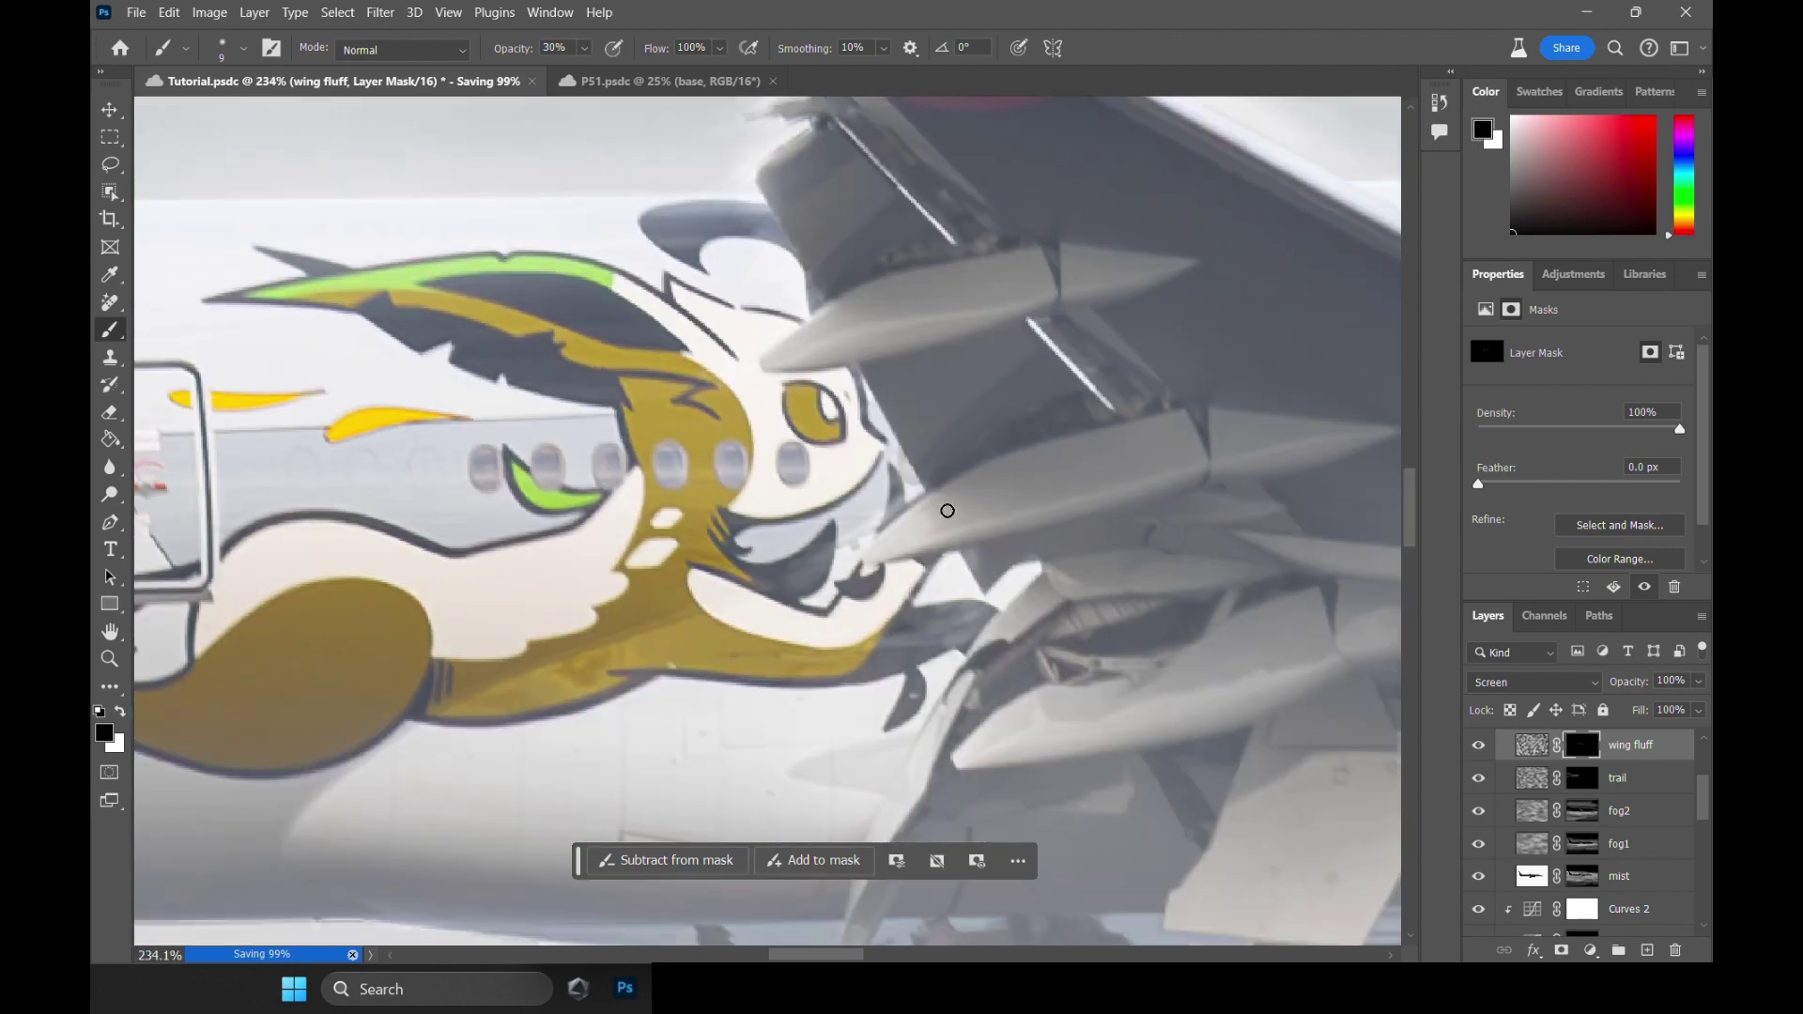
key(x)
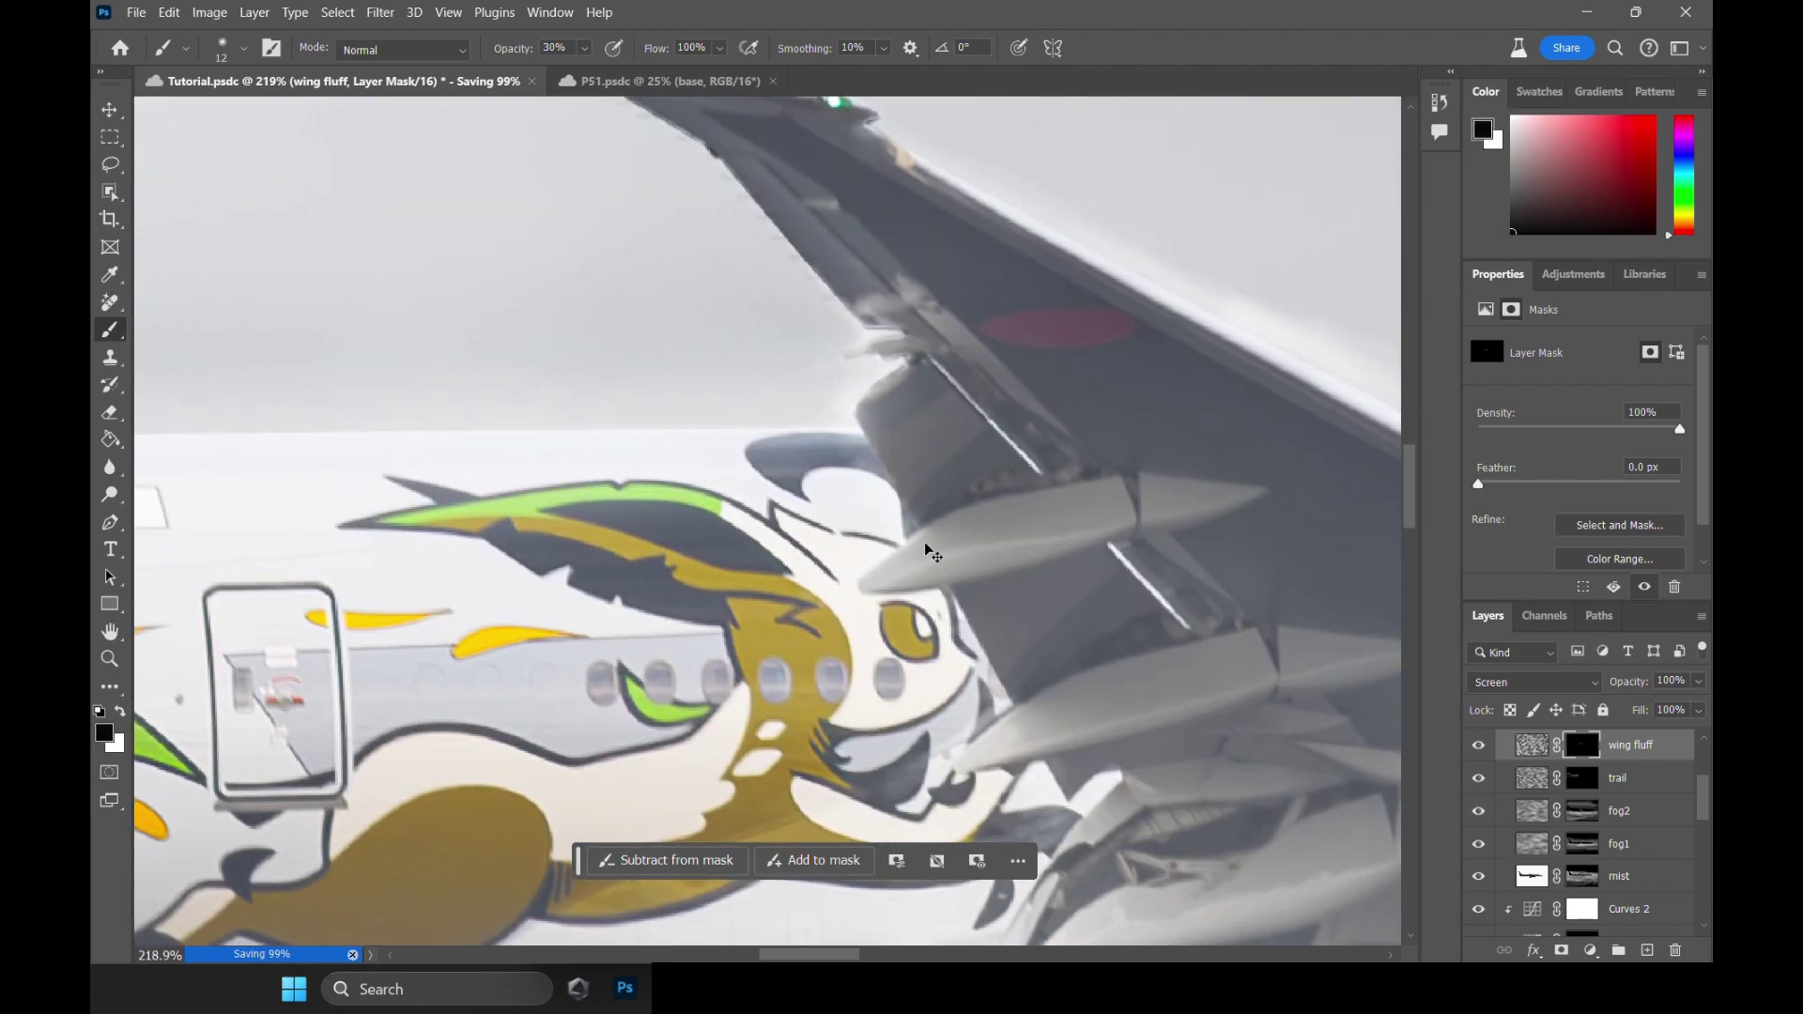
key(ctrl+0)
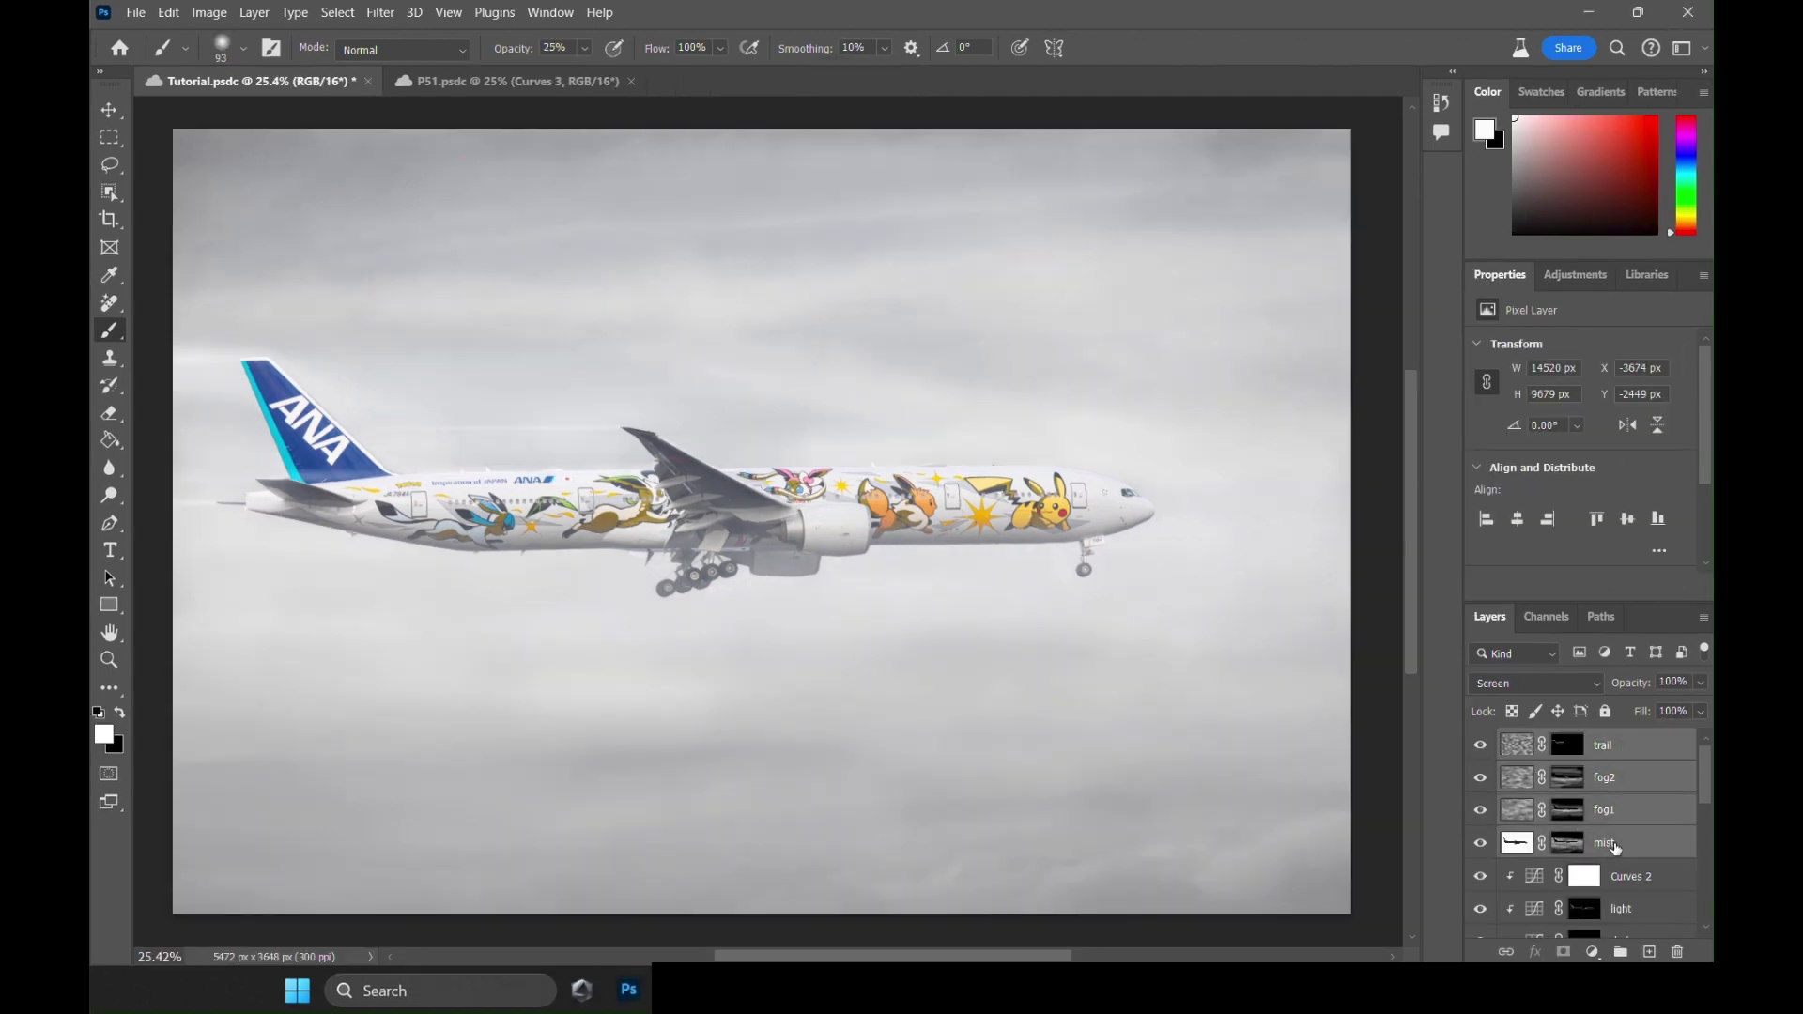
Group the trail, fog2, fog1 and mist layers under the name fog + mist.
right_click(1540, 761)
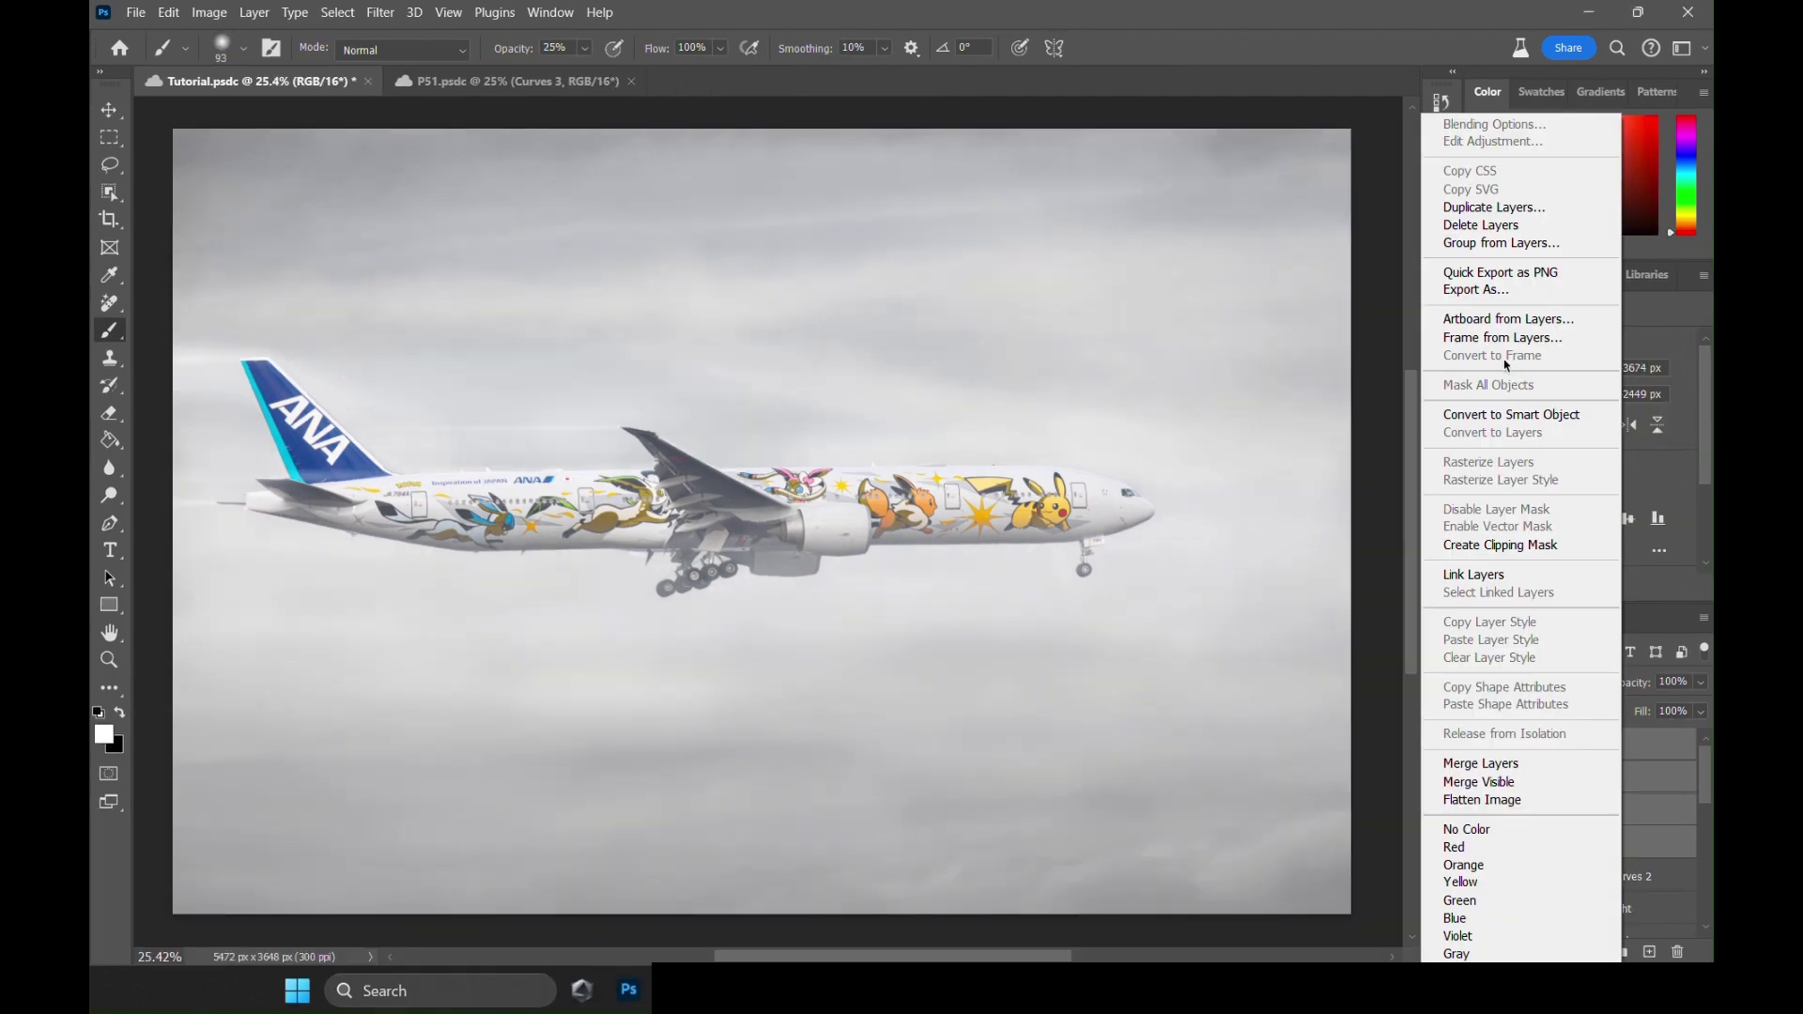
click(1501, 243)
text(fog + mist)
key(Return)
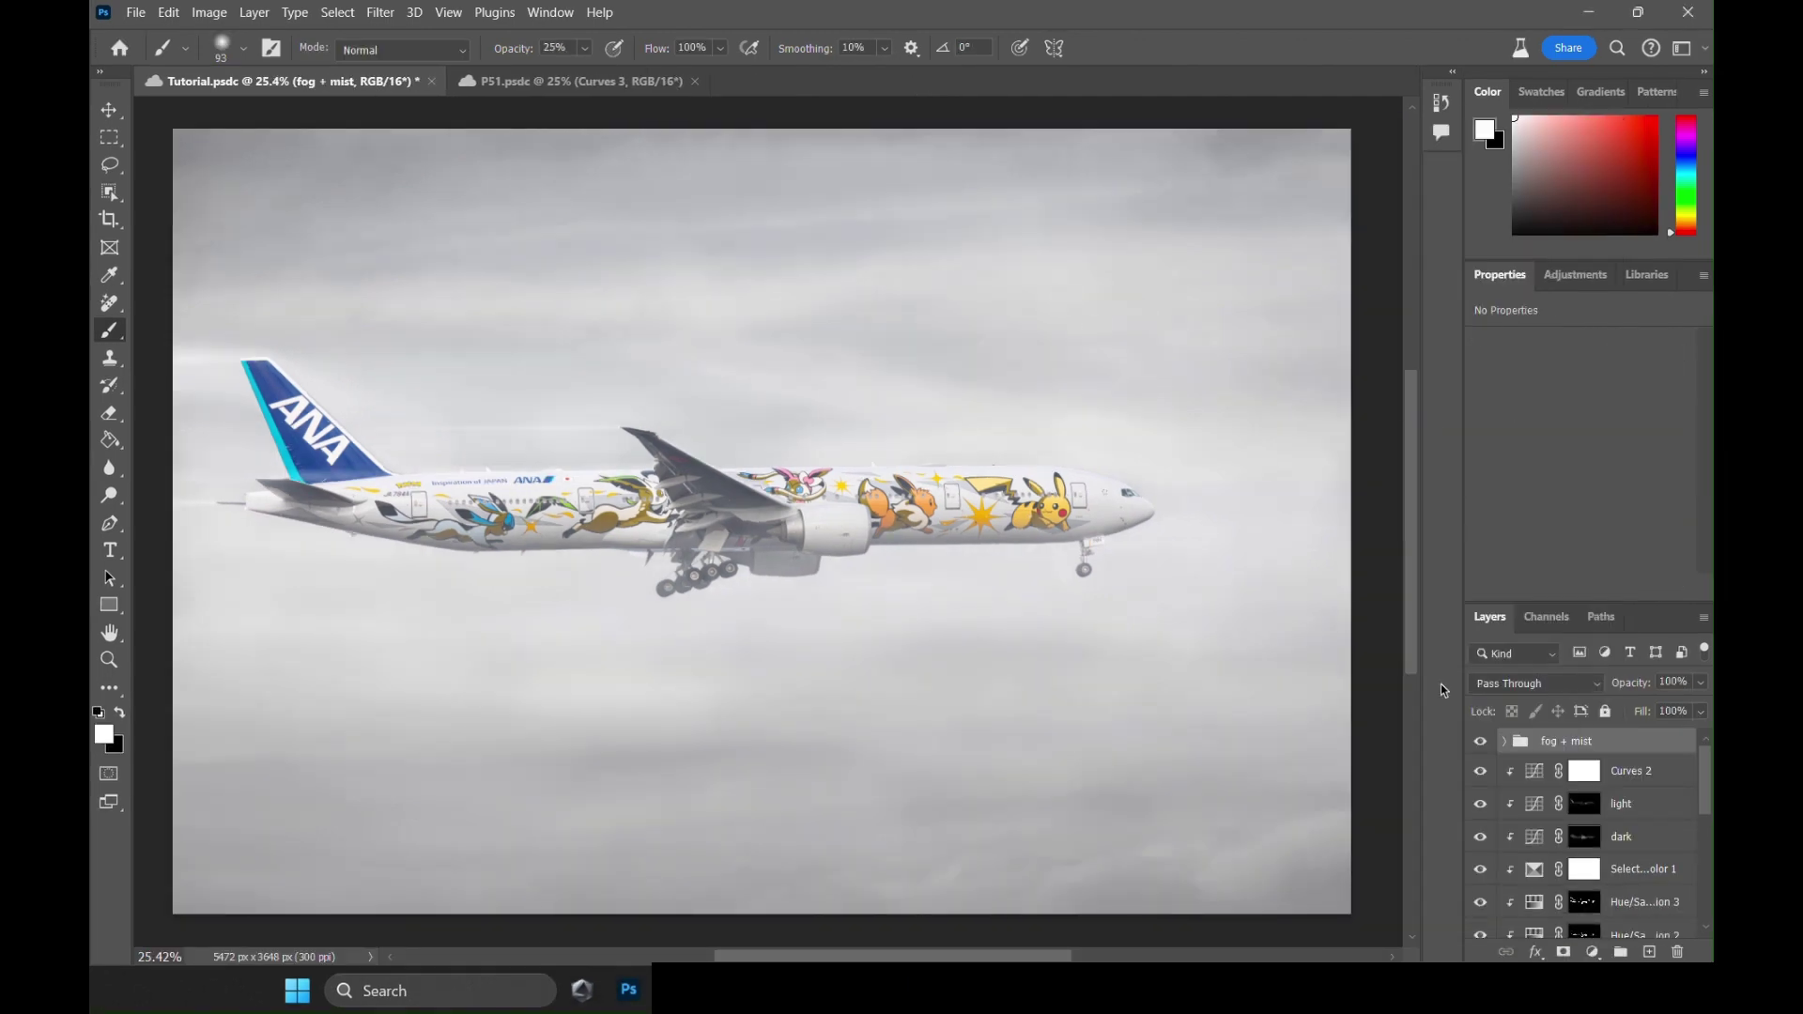
Add a layer named landing light and select a rectangle about 1237 × 261 px from the nose gear to the canvas edge.
click(1650, 952)
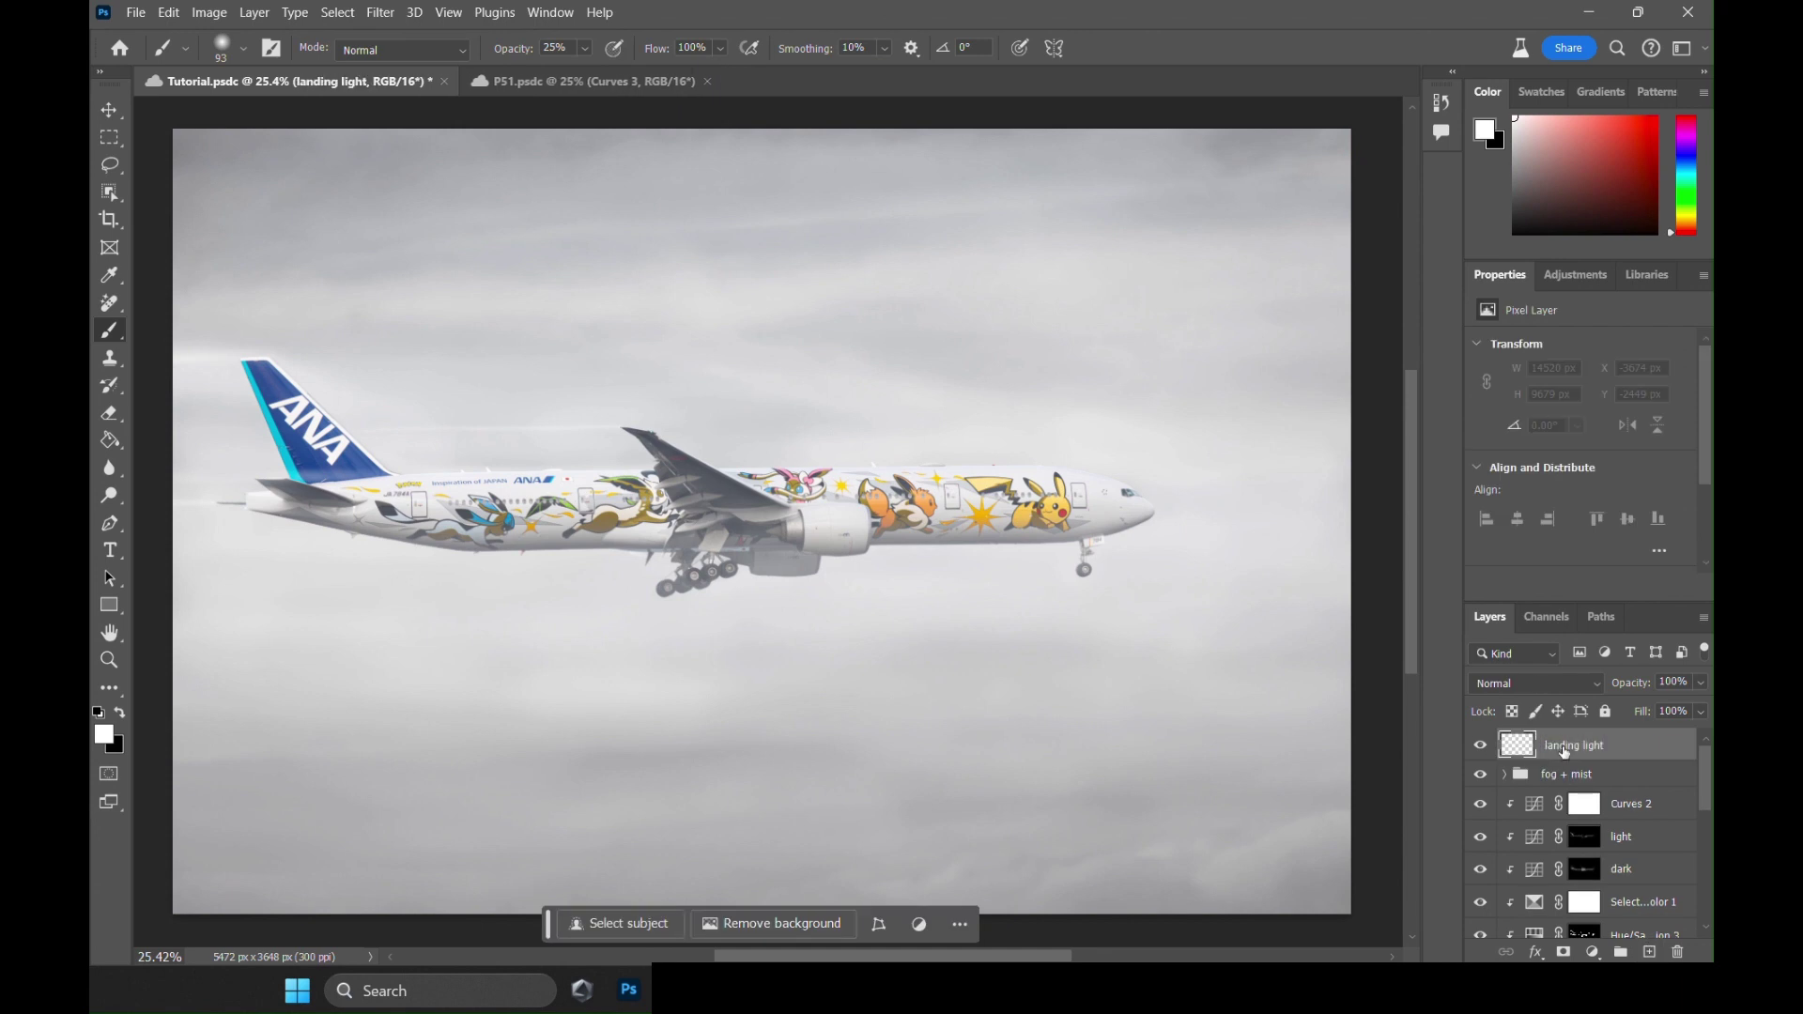
click(100, 139)
drag(1089, 565, 1366, 514)
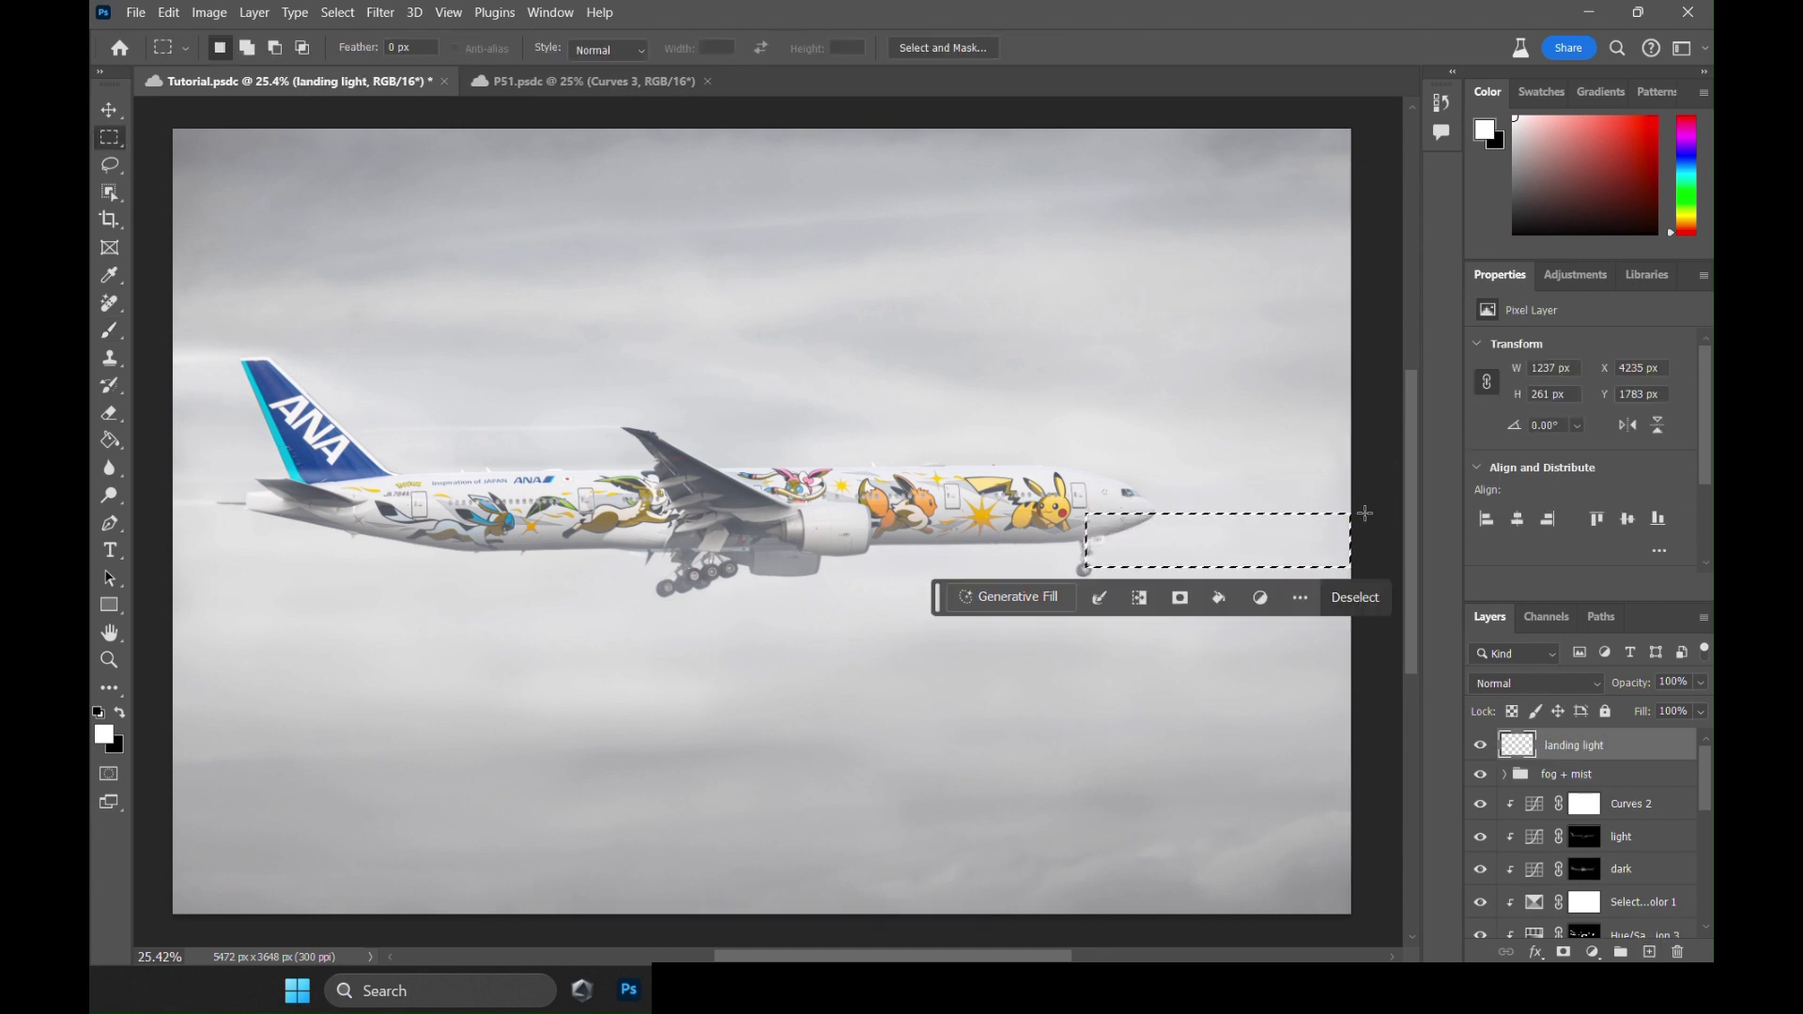
Fill the selection with a white-to-transparent radial gradient running forward from the nose gear, and deselect.
click(109, 440)
click(385, 48)
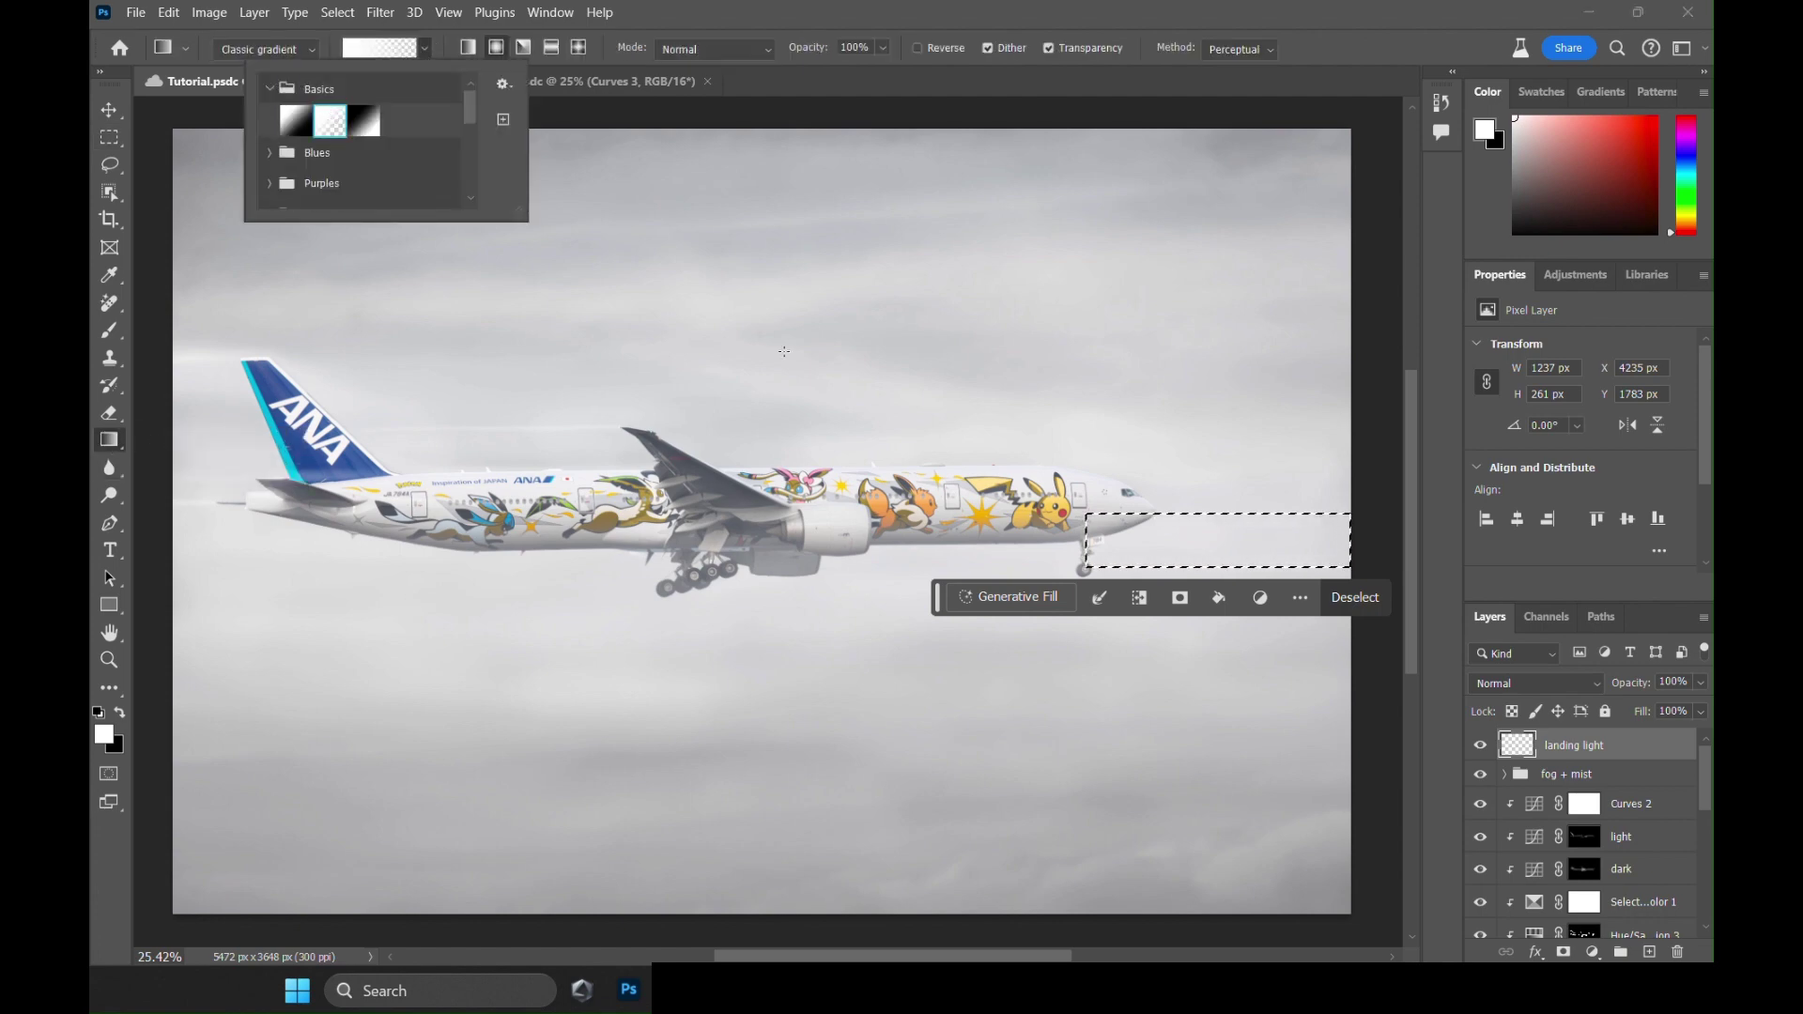
click(784, 352)
drag(1094, 544, 1346, 543)
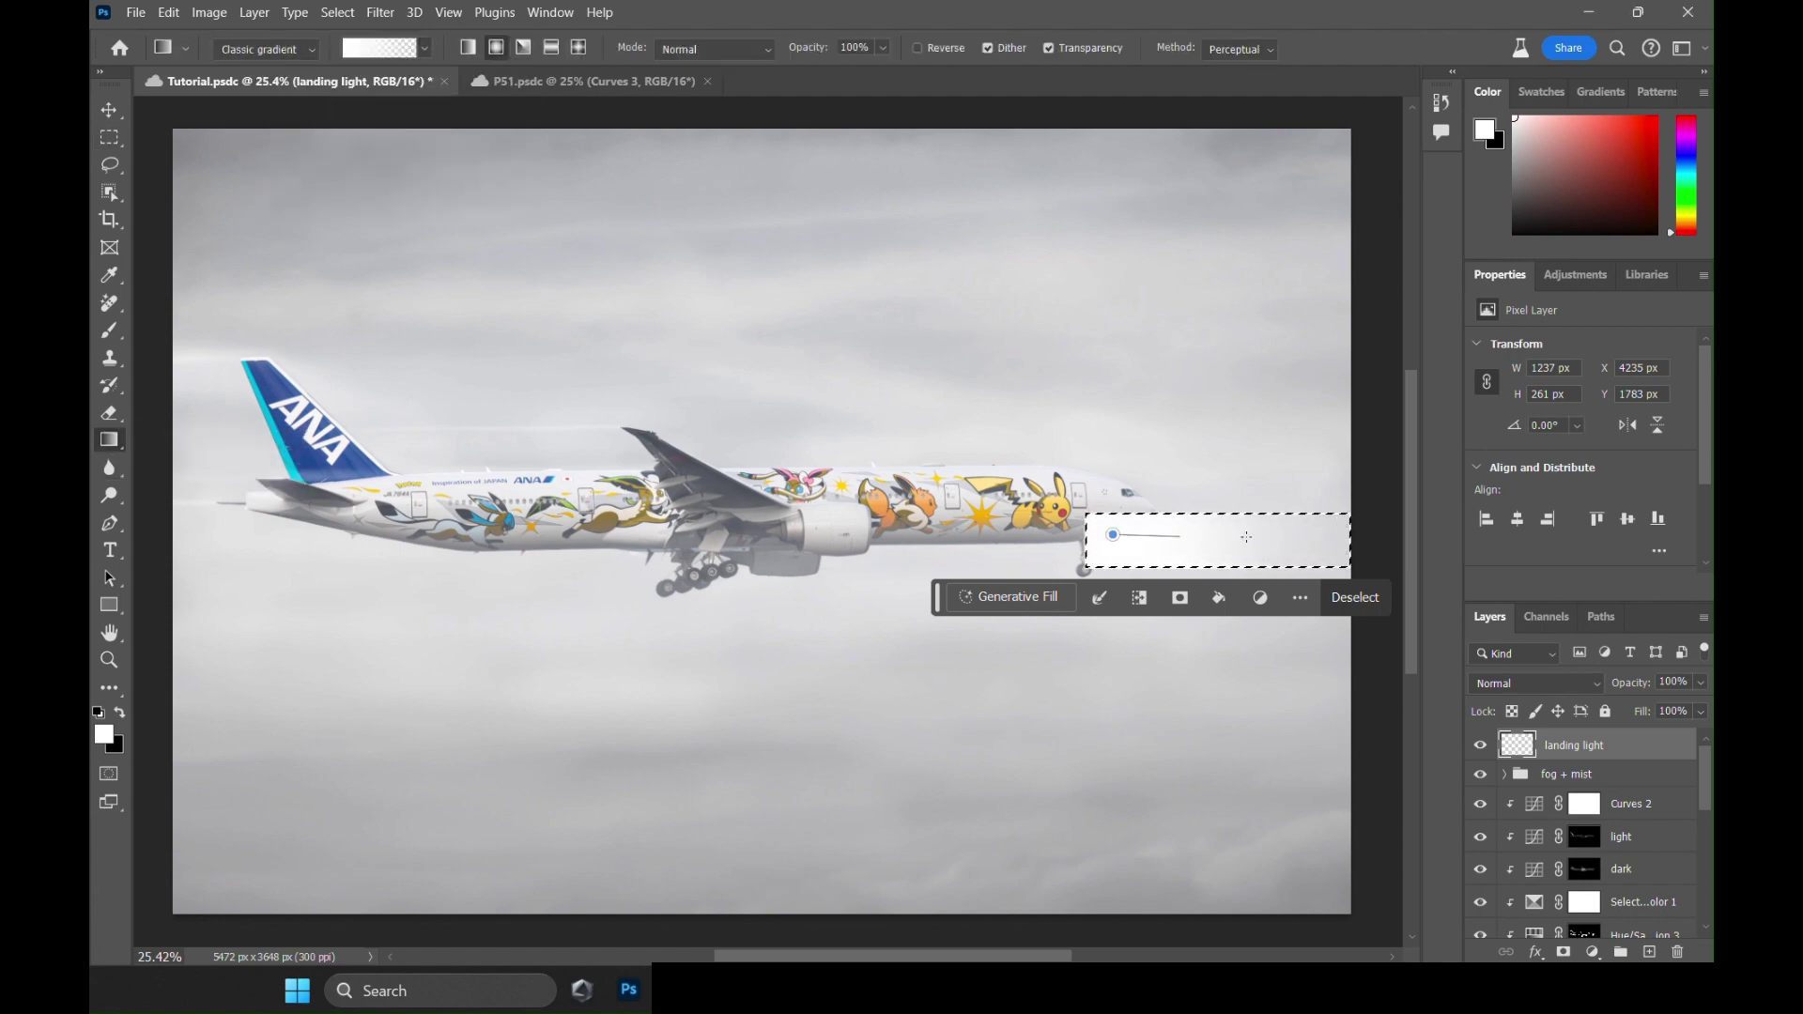
click(1353, 598)
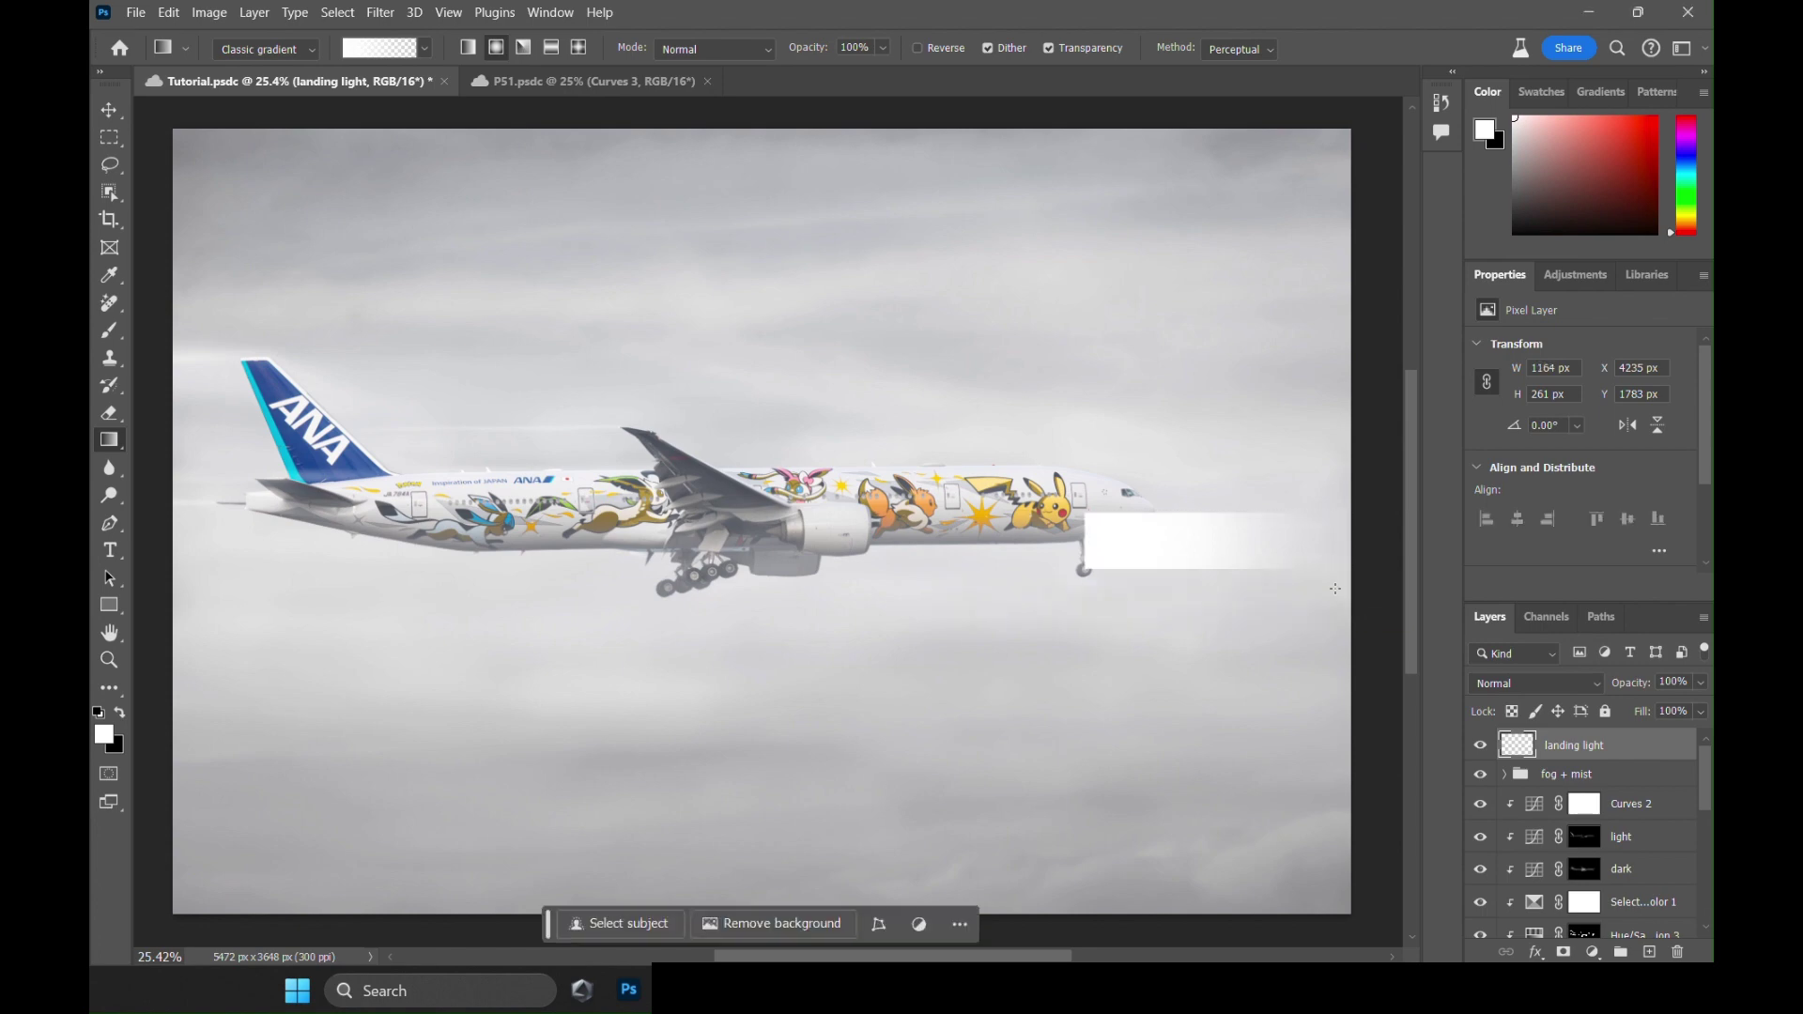
Distort the landing light gradient so its rear end narrows to a small opening at the nose gear.
key(ctrl+t)
scroll(1187, 535, up, 3)
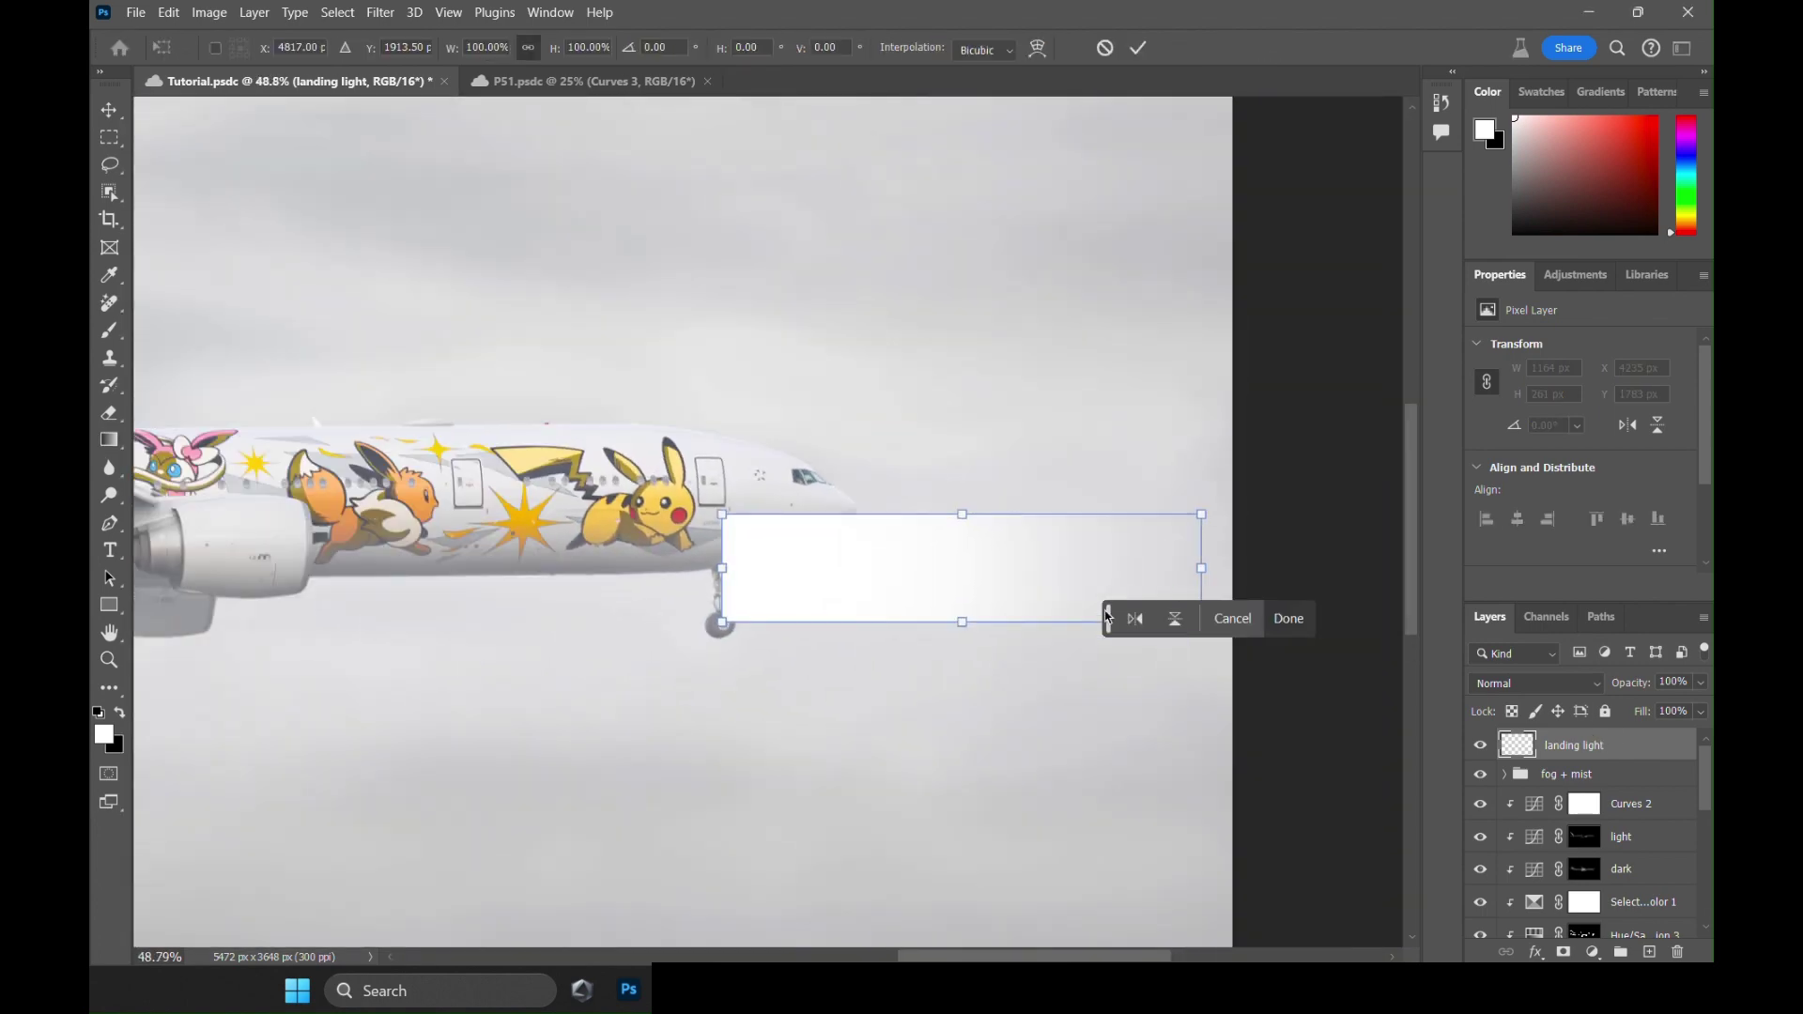
right_click(844, 587)
click(868, 243)
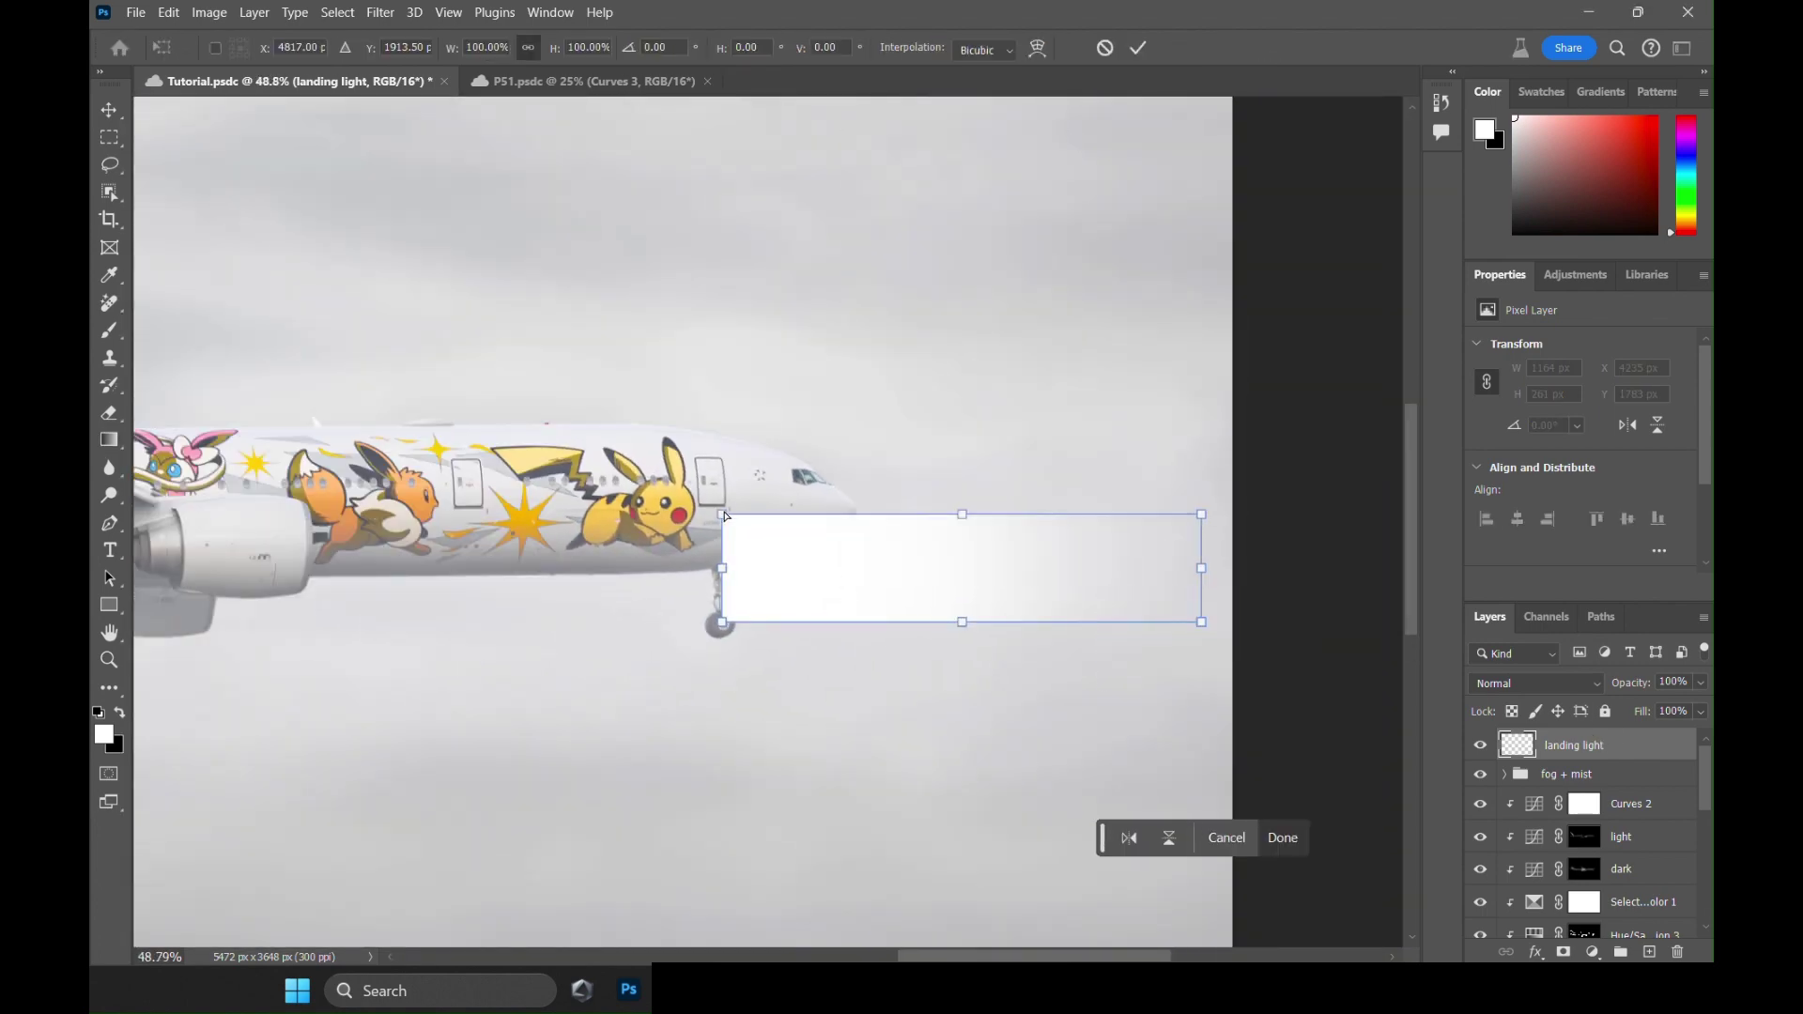
drag(725, 515, 740, 594)
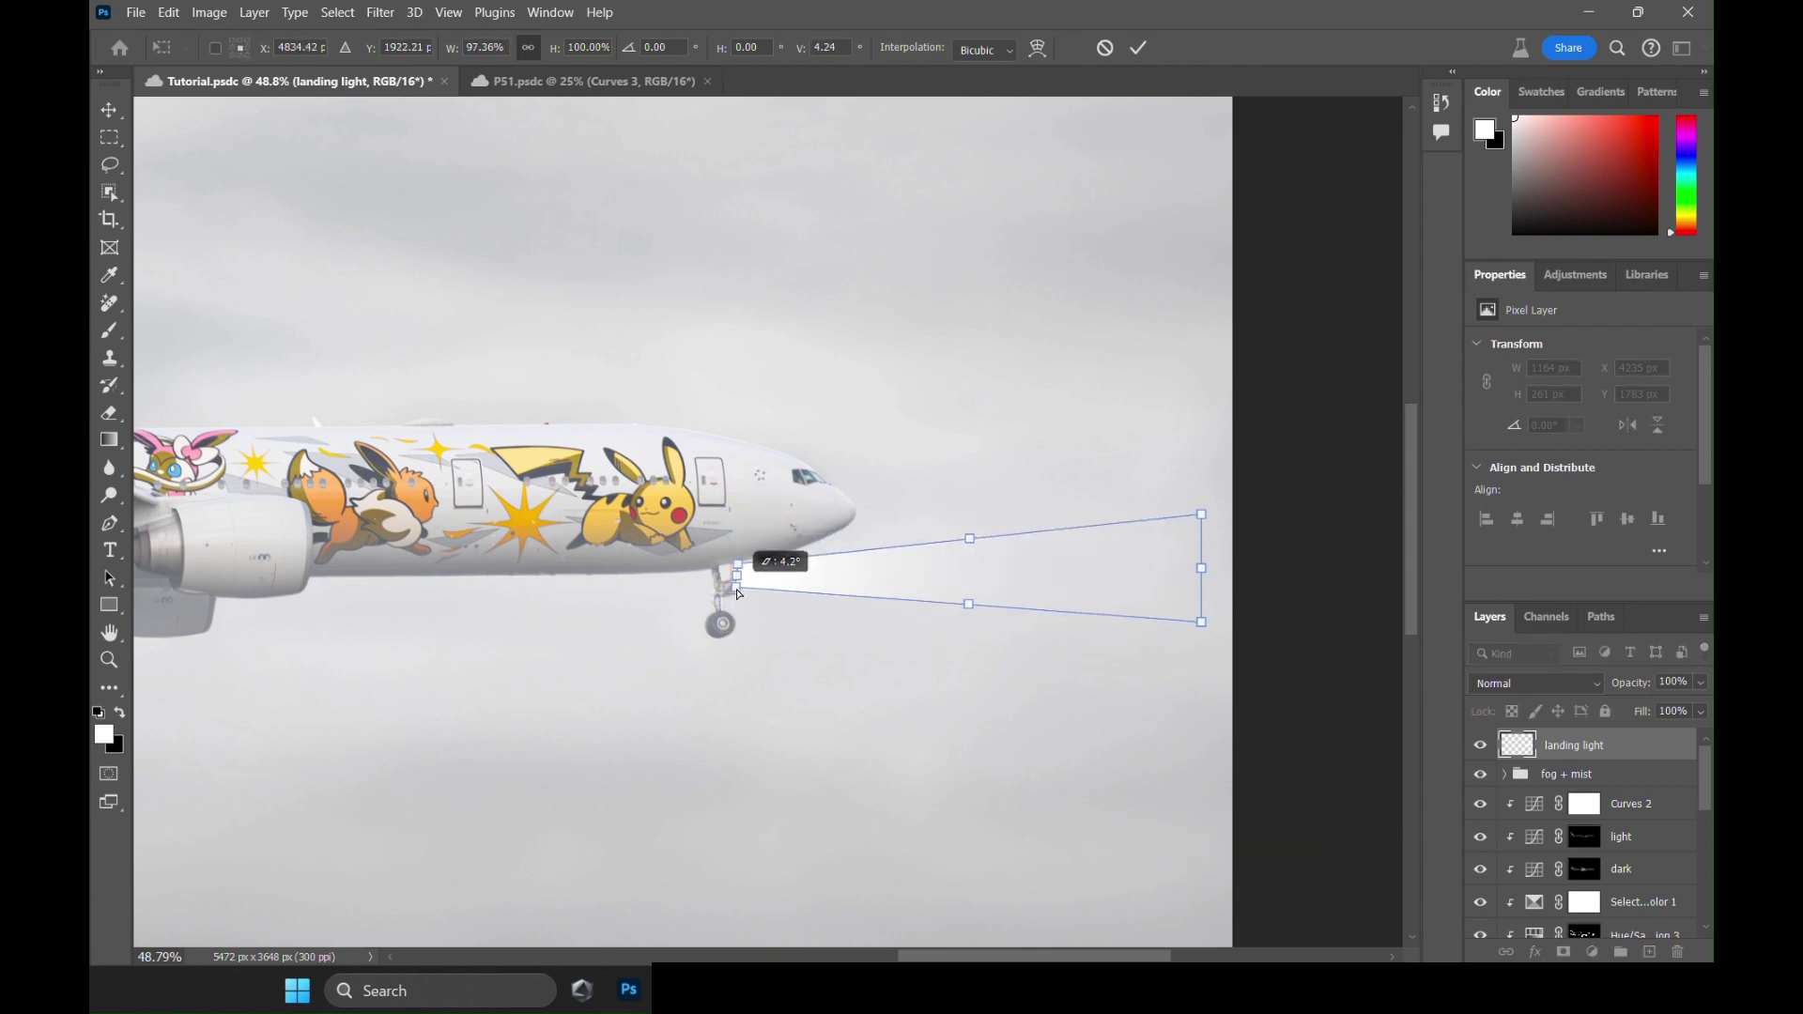
Stretch the beam's front corners past the canvas edge and align its narrow end with the lamp on the nose gear.
drag(1201, 622, 1251, 651)
drag(1201, 515, 1297, 526)
drag(1251, 652, 1328, 651)
drag(1287, 523, 1327, 512)
scroll(751, 584, up, 2)
drag(727, 589, 734, 553)
Lengthen and widen the beam's front end further beyond the canvas, to about 1890 × 400 px, and apply the distortion.
scroll(610, 591, down, 3)
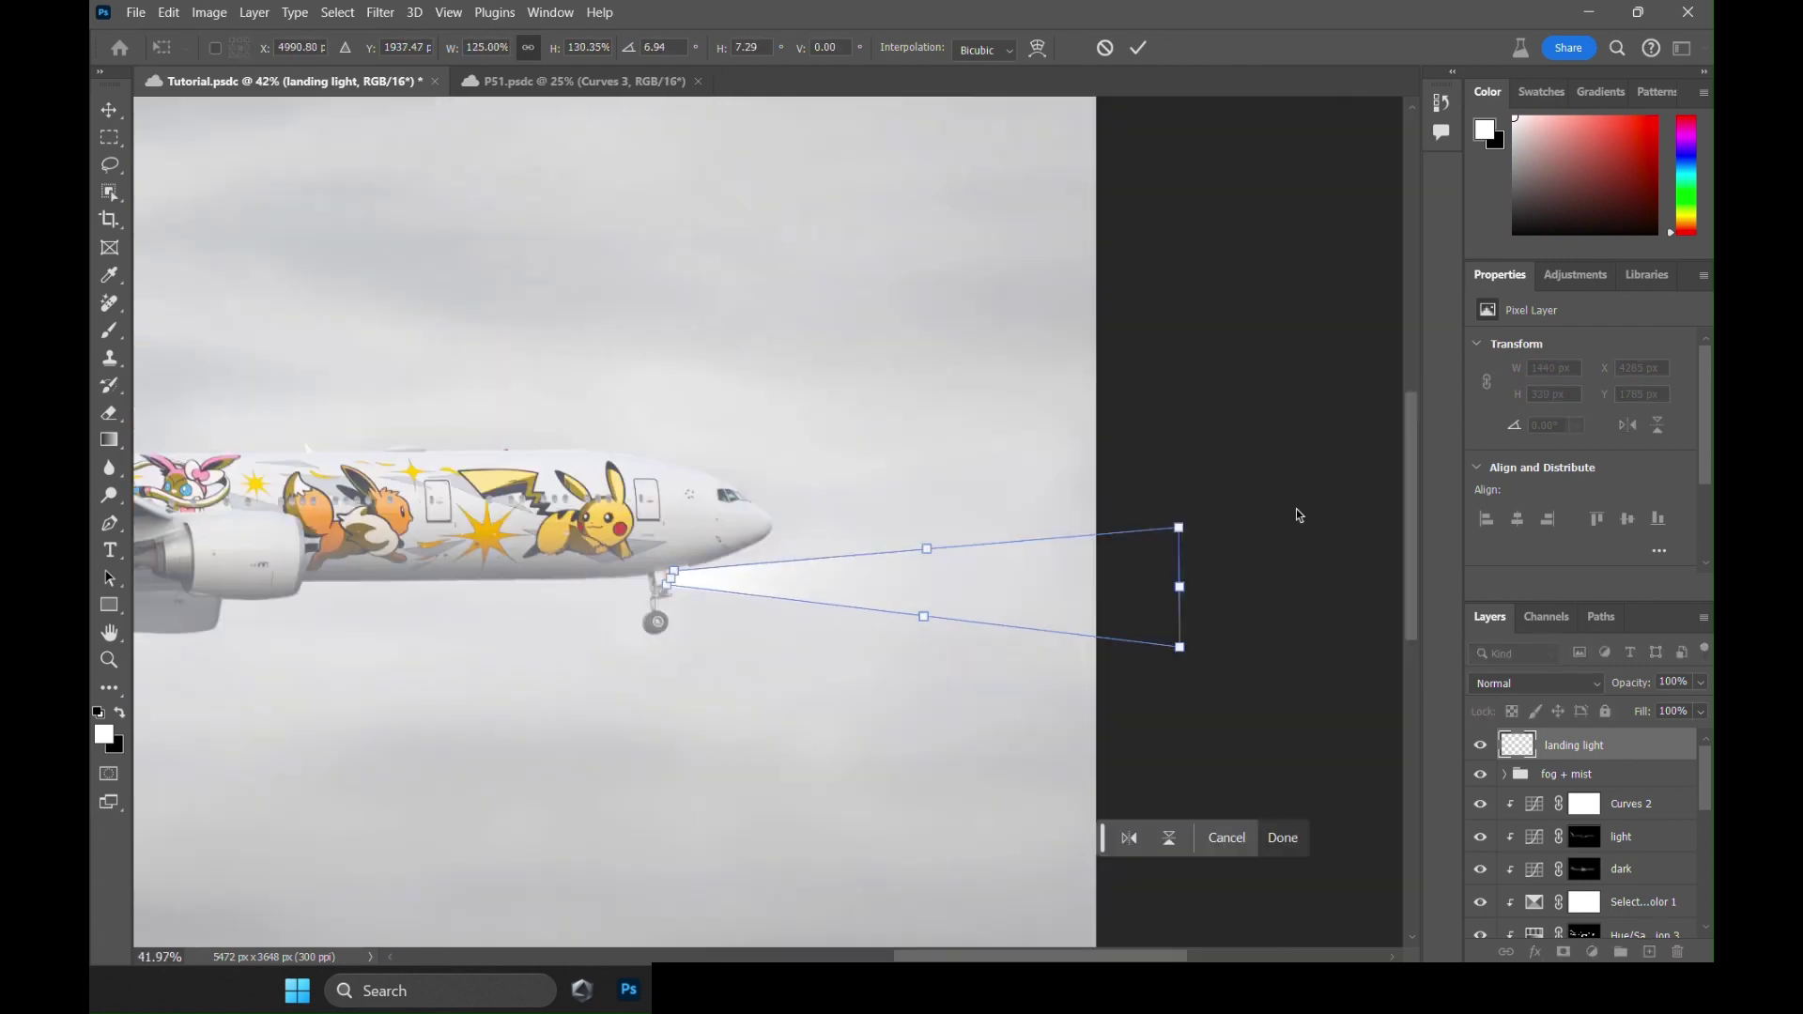
drag(1180, 528, 1255, 510)
drag(1179, 647, 1263, 665)
drag(1259, 587, 1320, 588)
drag(1320, 665, 1320, 654)
drag(1320, 512, 1330, 515)
drag(1320, 655, 1335, 663)
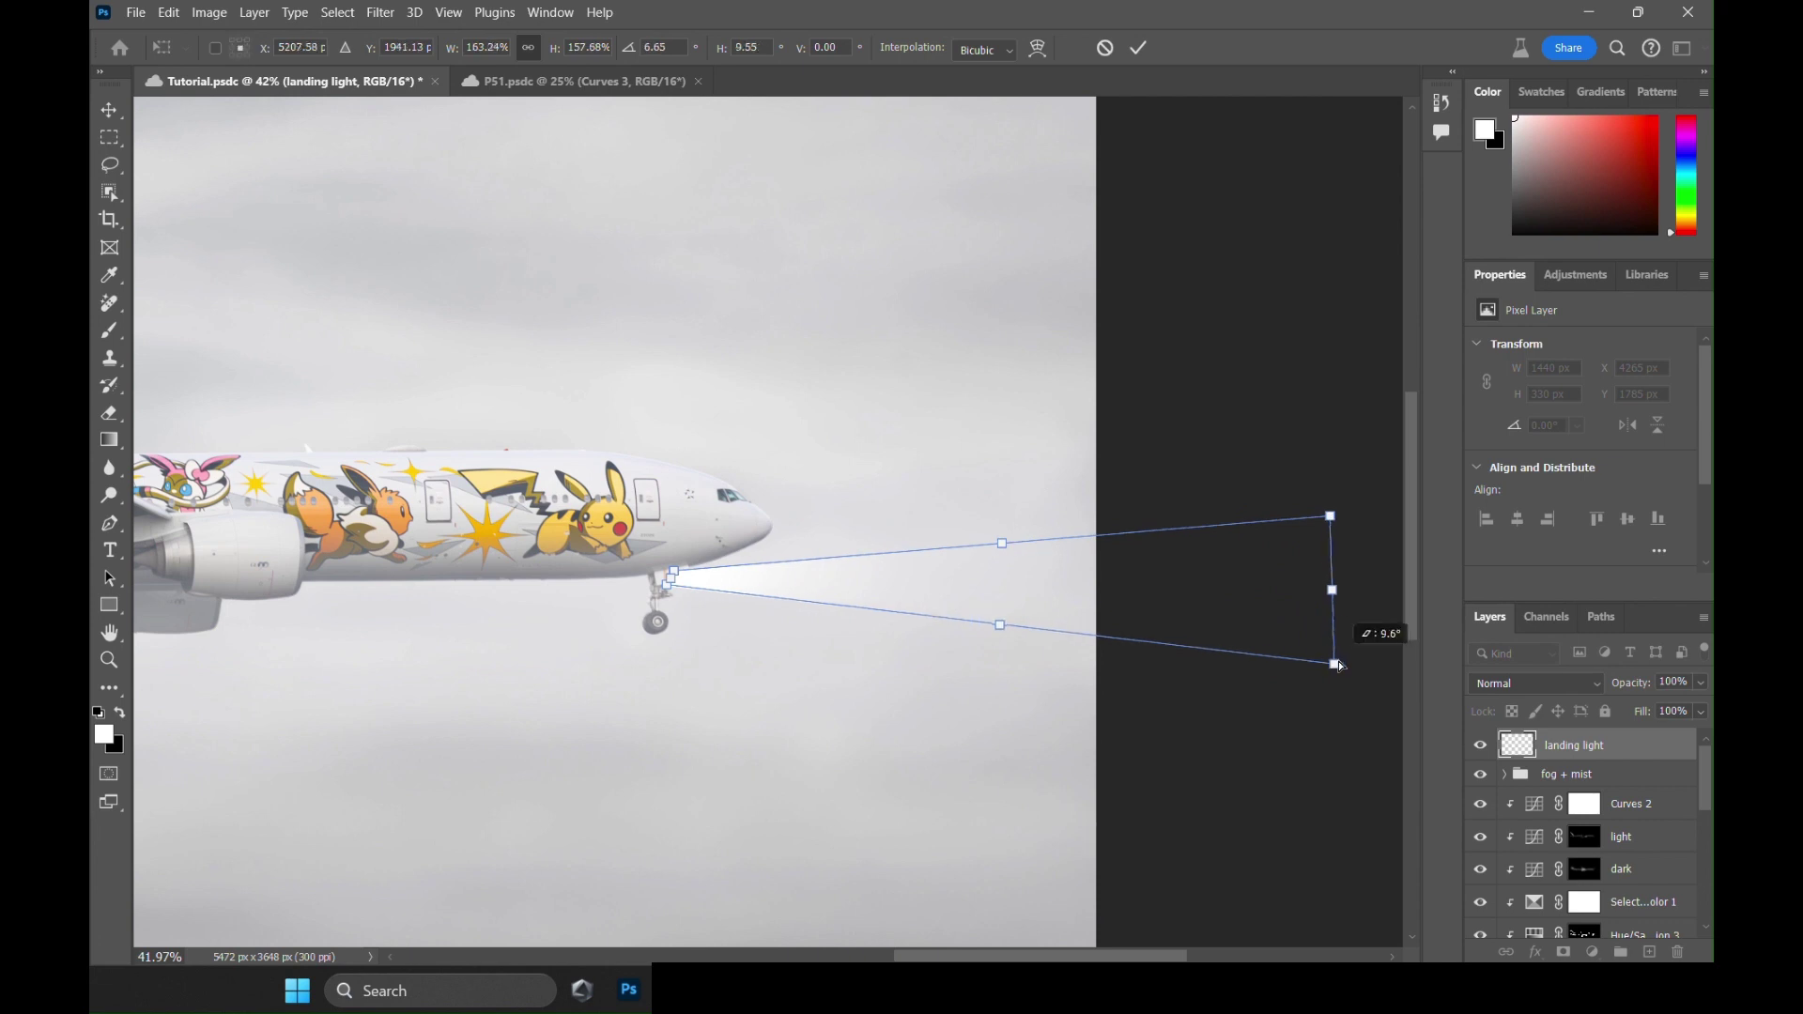
key(Return)
Set the landing light layer's blend mode to Overlay.
key(g)
click(1537, 683)
click(1582, 731)
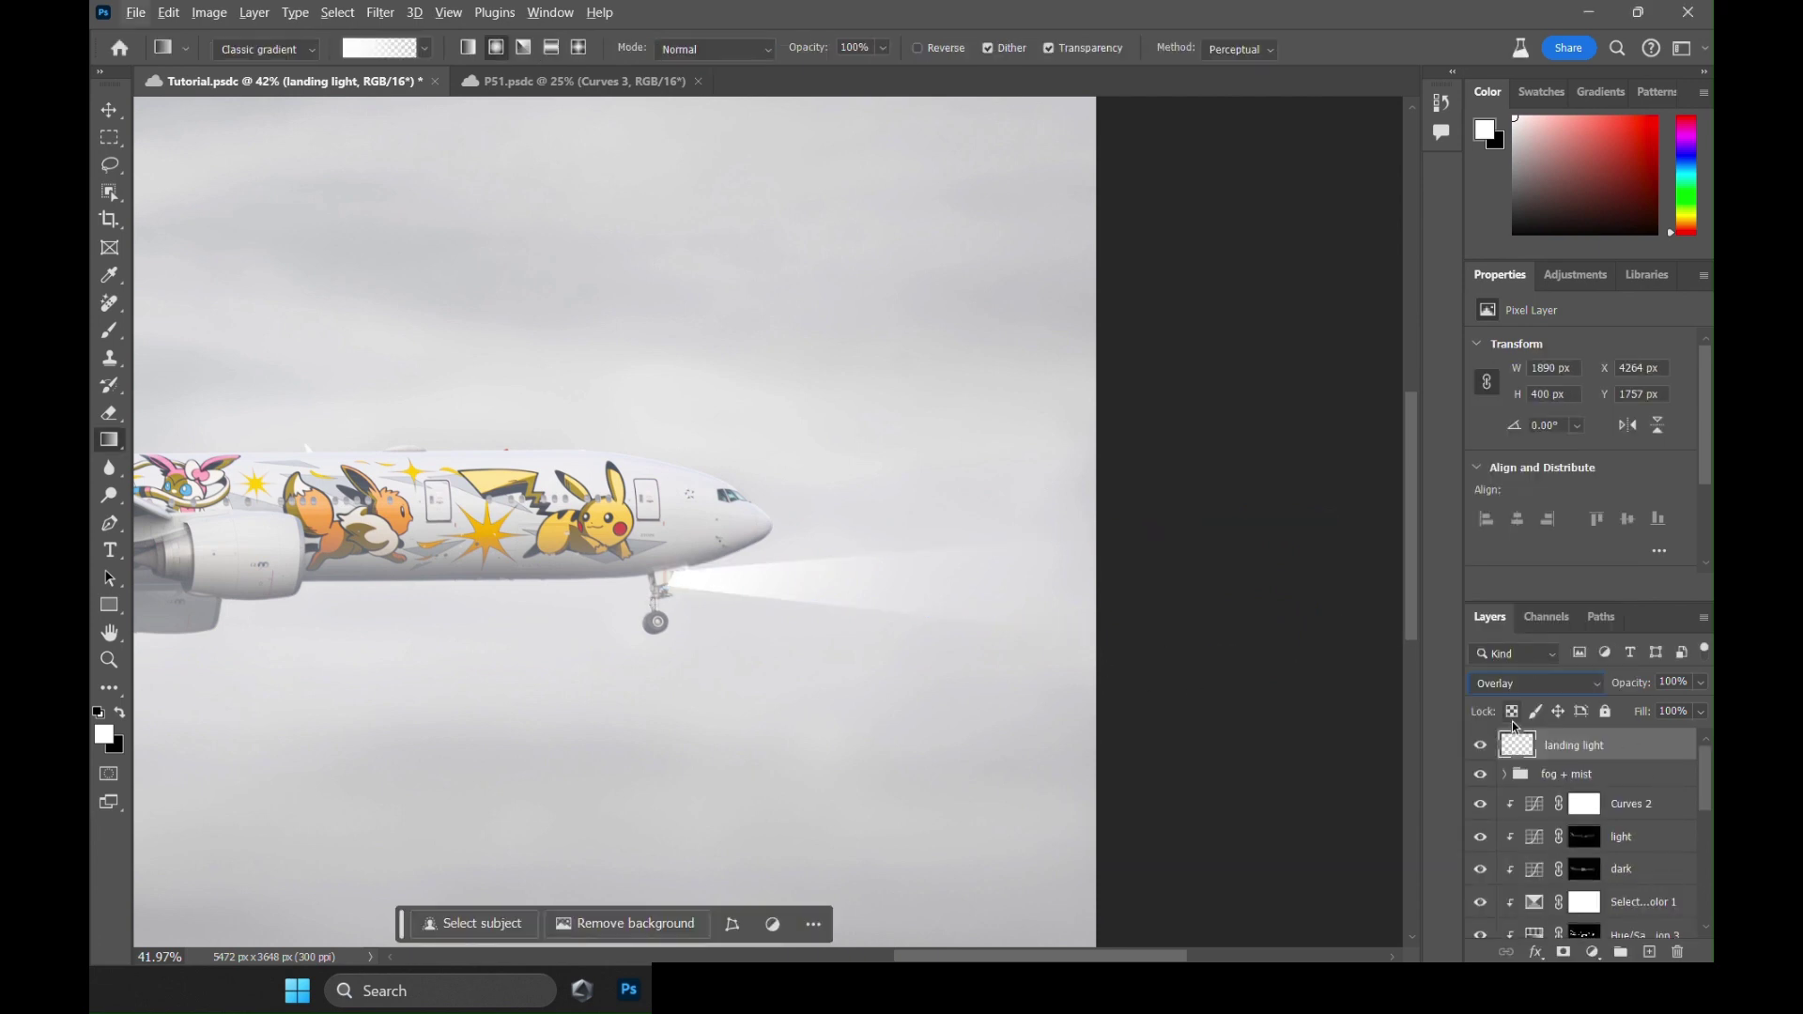
Soften the landing light layer with a Gaussian Blur.
click(380, 12)
mouse_move(432, 299)
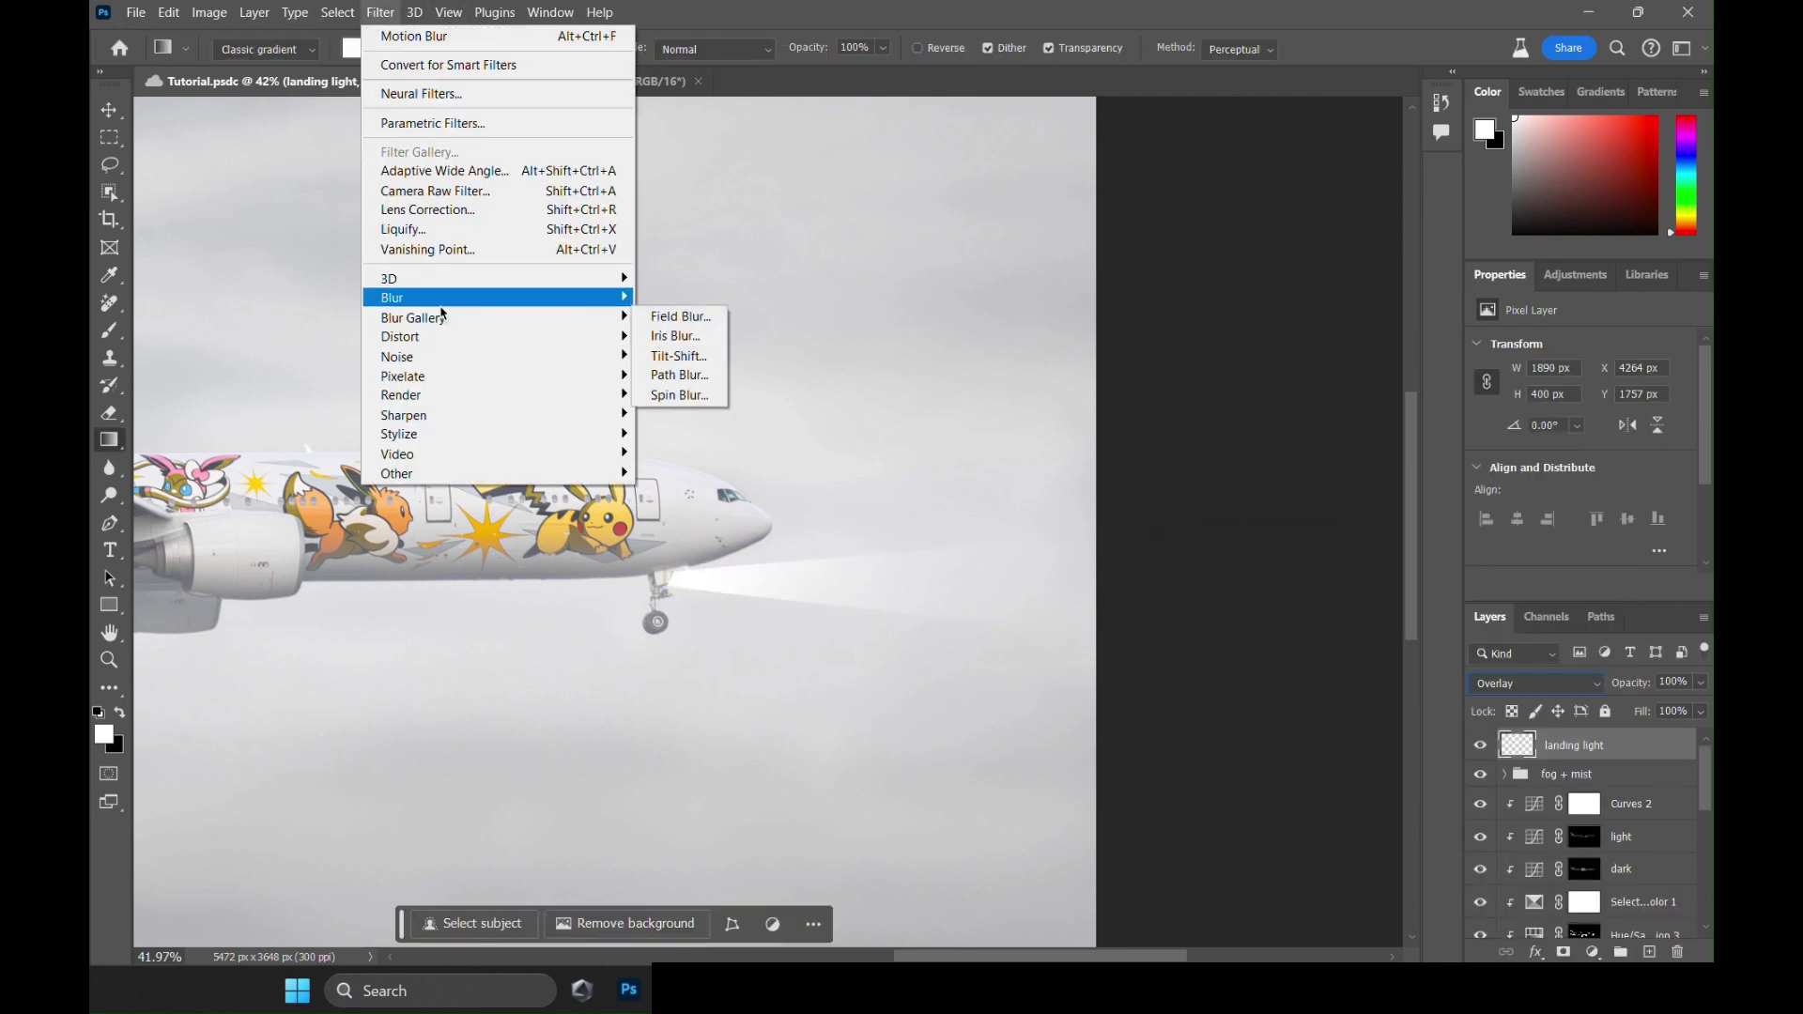
click(695, 376)
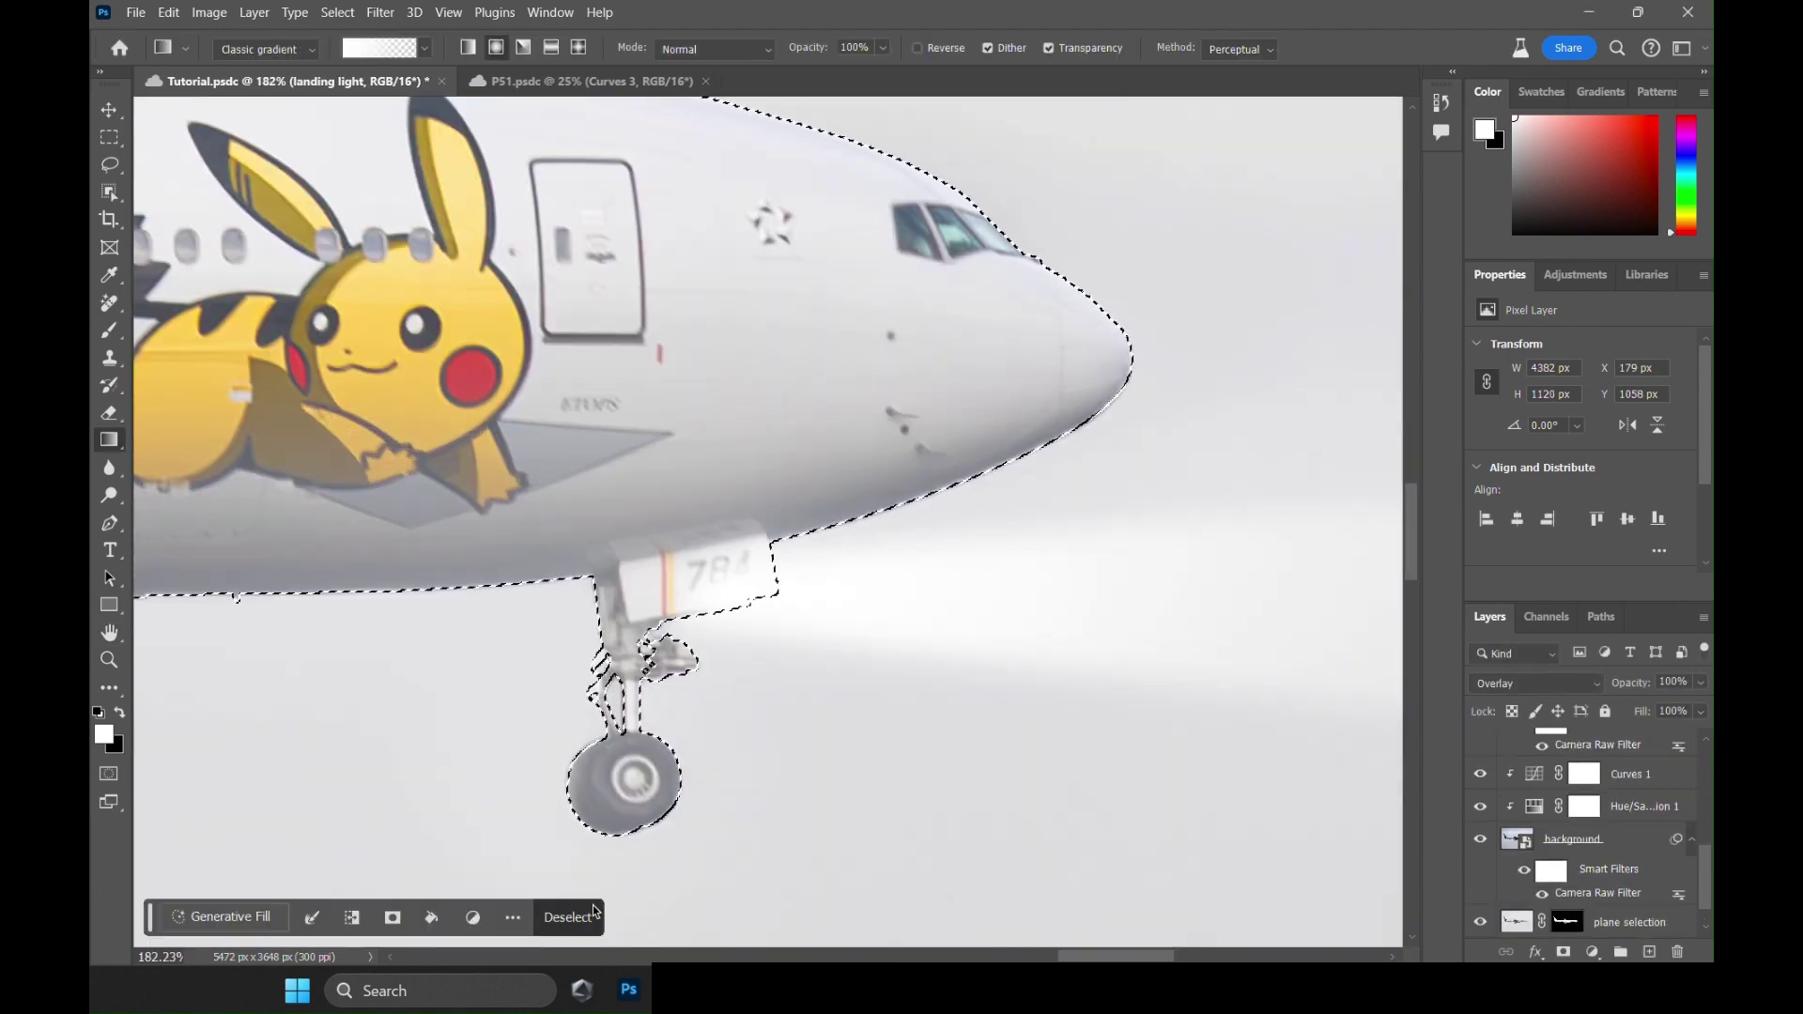
Add a layer mask to the landing light and paint out the beam over the nose gear door within the plane selection.
click(1563, 953)
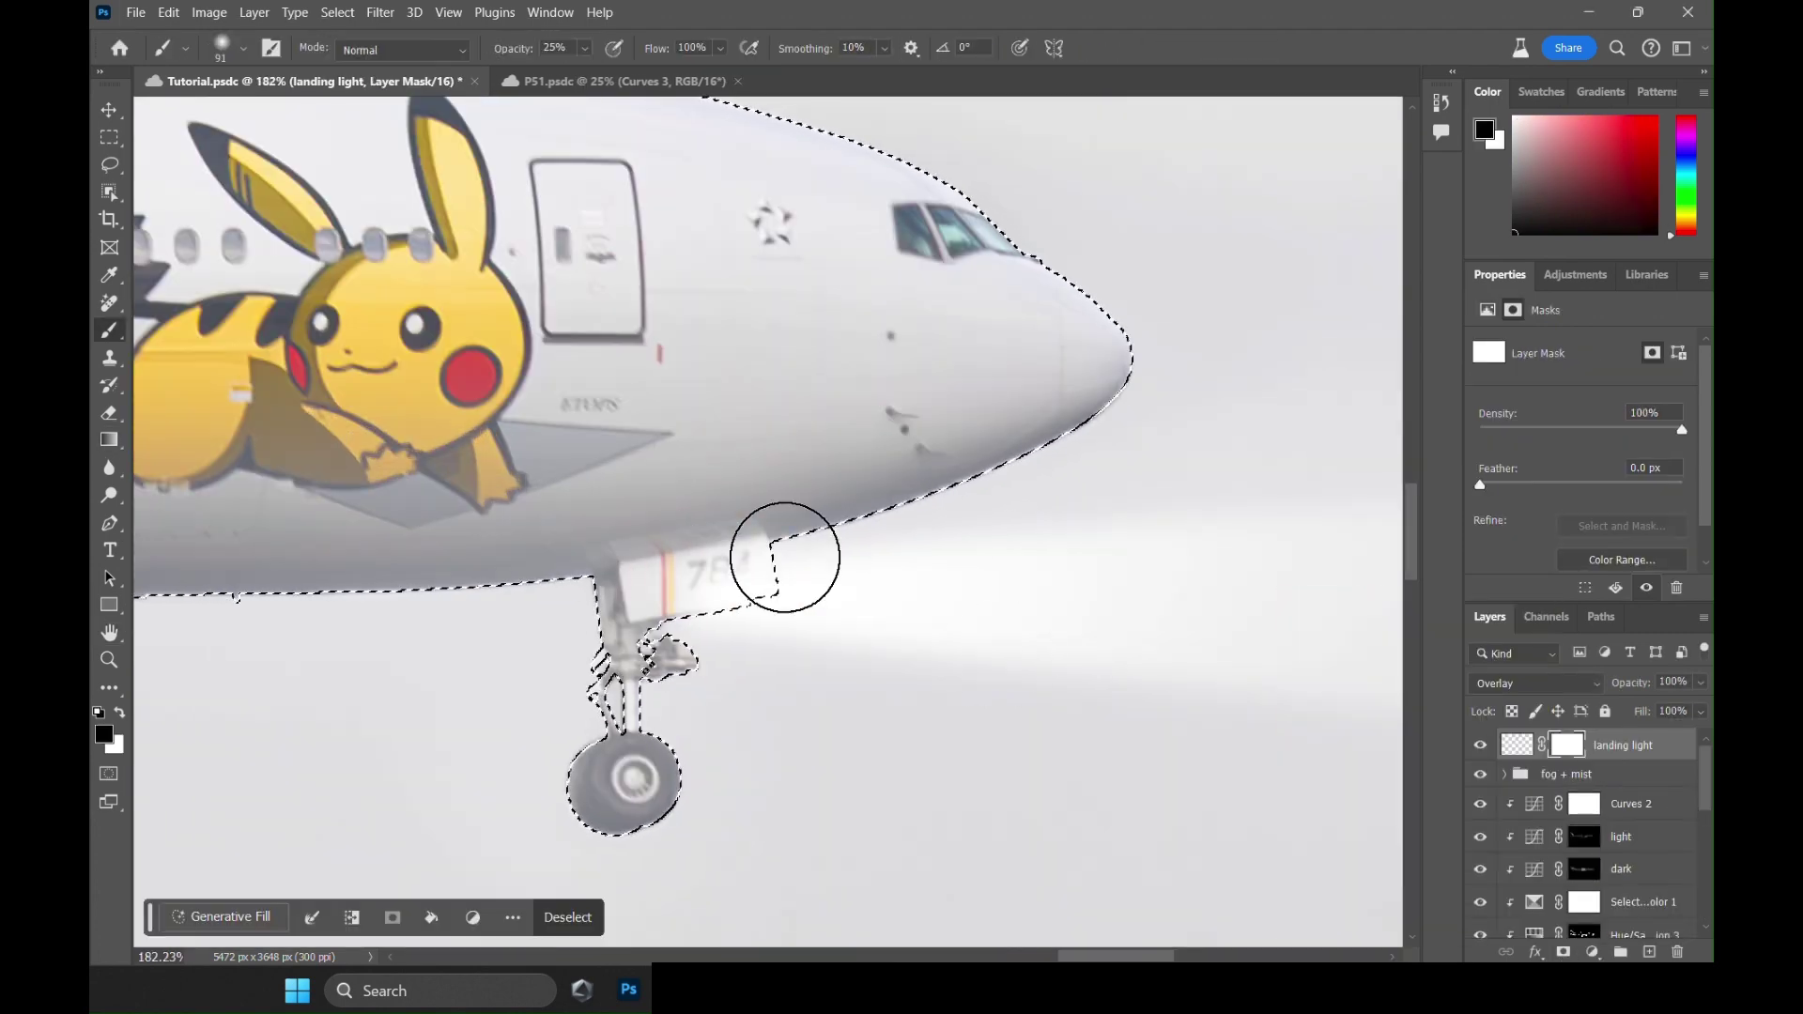
drag(779, 568, 741, 603)
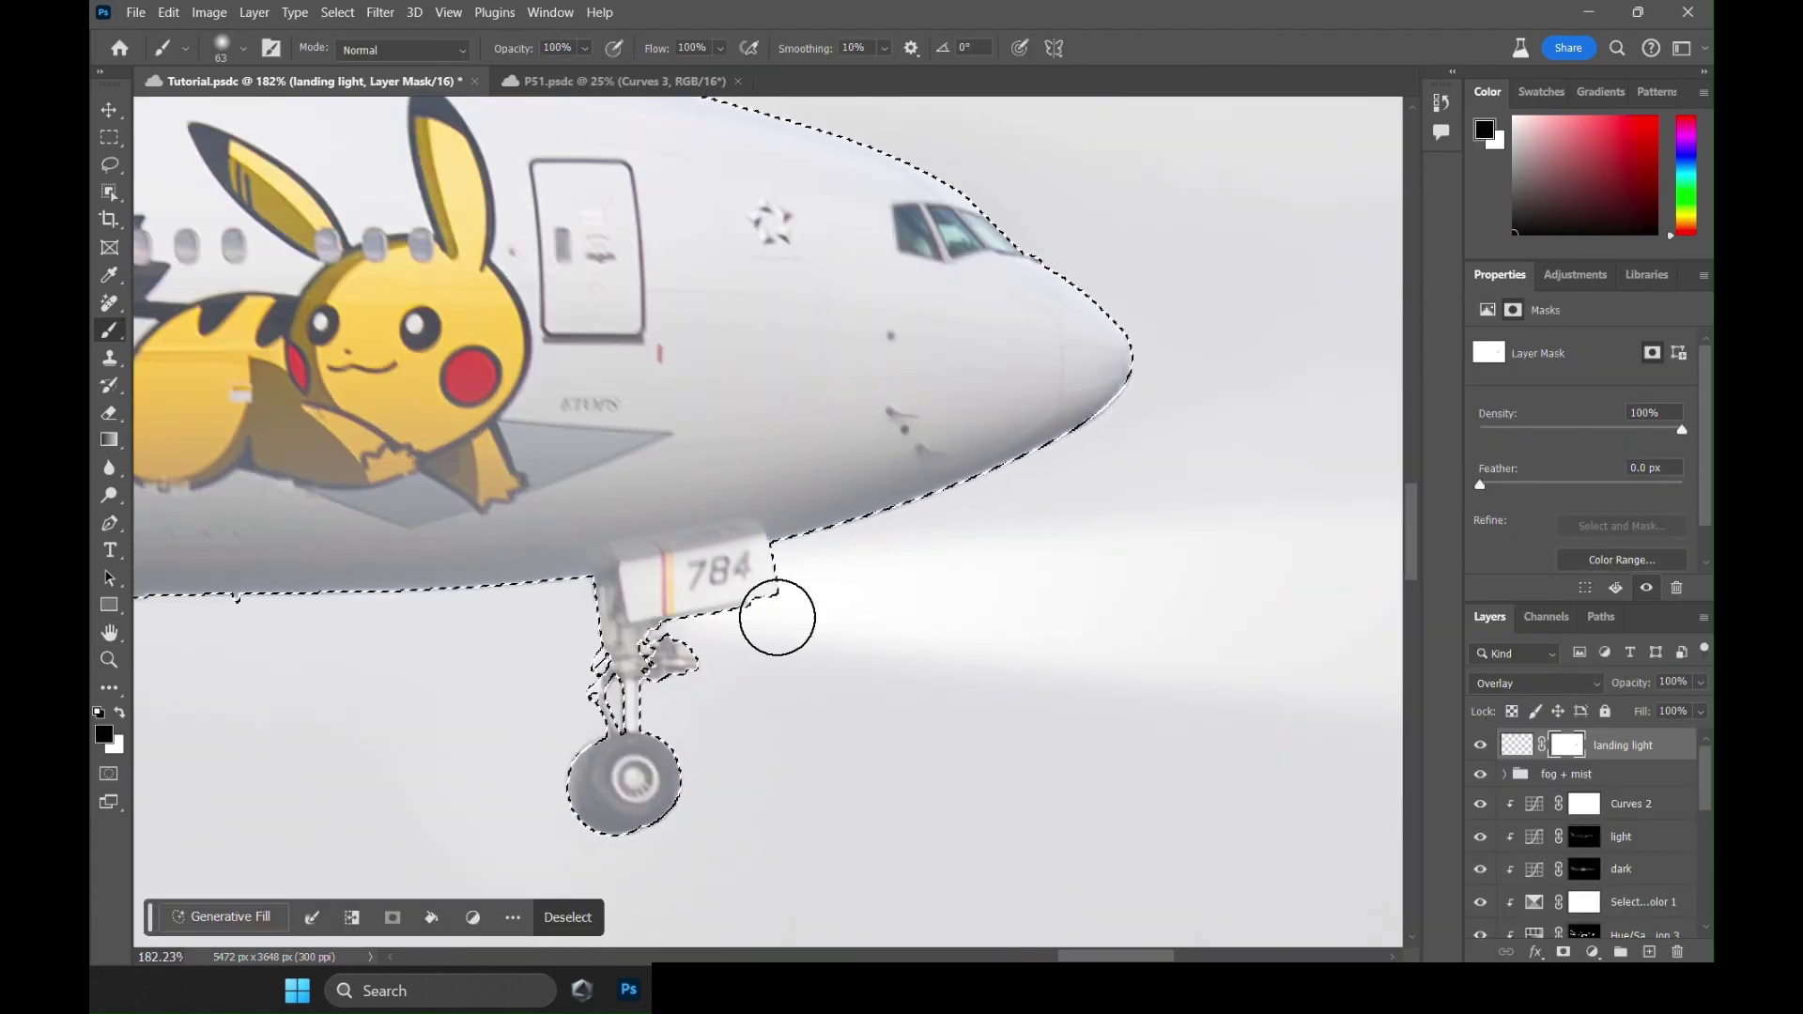
scroll(892, 537, down, 8)
key(ctrl+d)
Transform the landing light beam to bring its upper and lower edges slightly closer together near the nose gear.
scroll(933, 539, down, 4)
click(1516, 744)
scroll(1207, 610, up, 5)
key(ctrl+t)
drag(888, 460, 891, 470)
drag(887, 626, 887, 609)
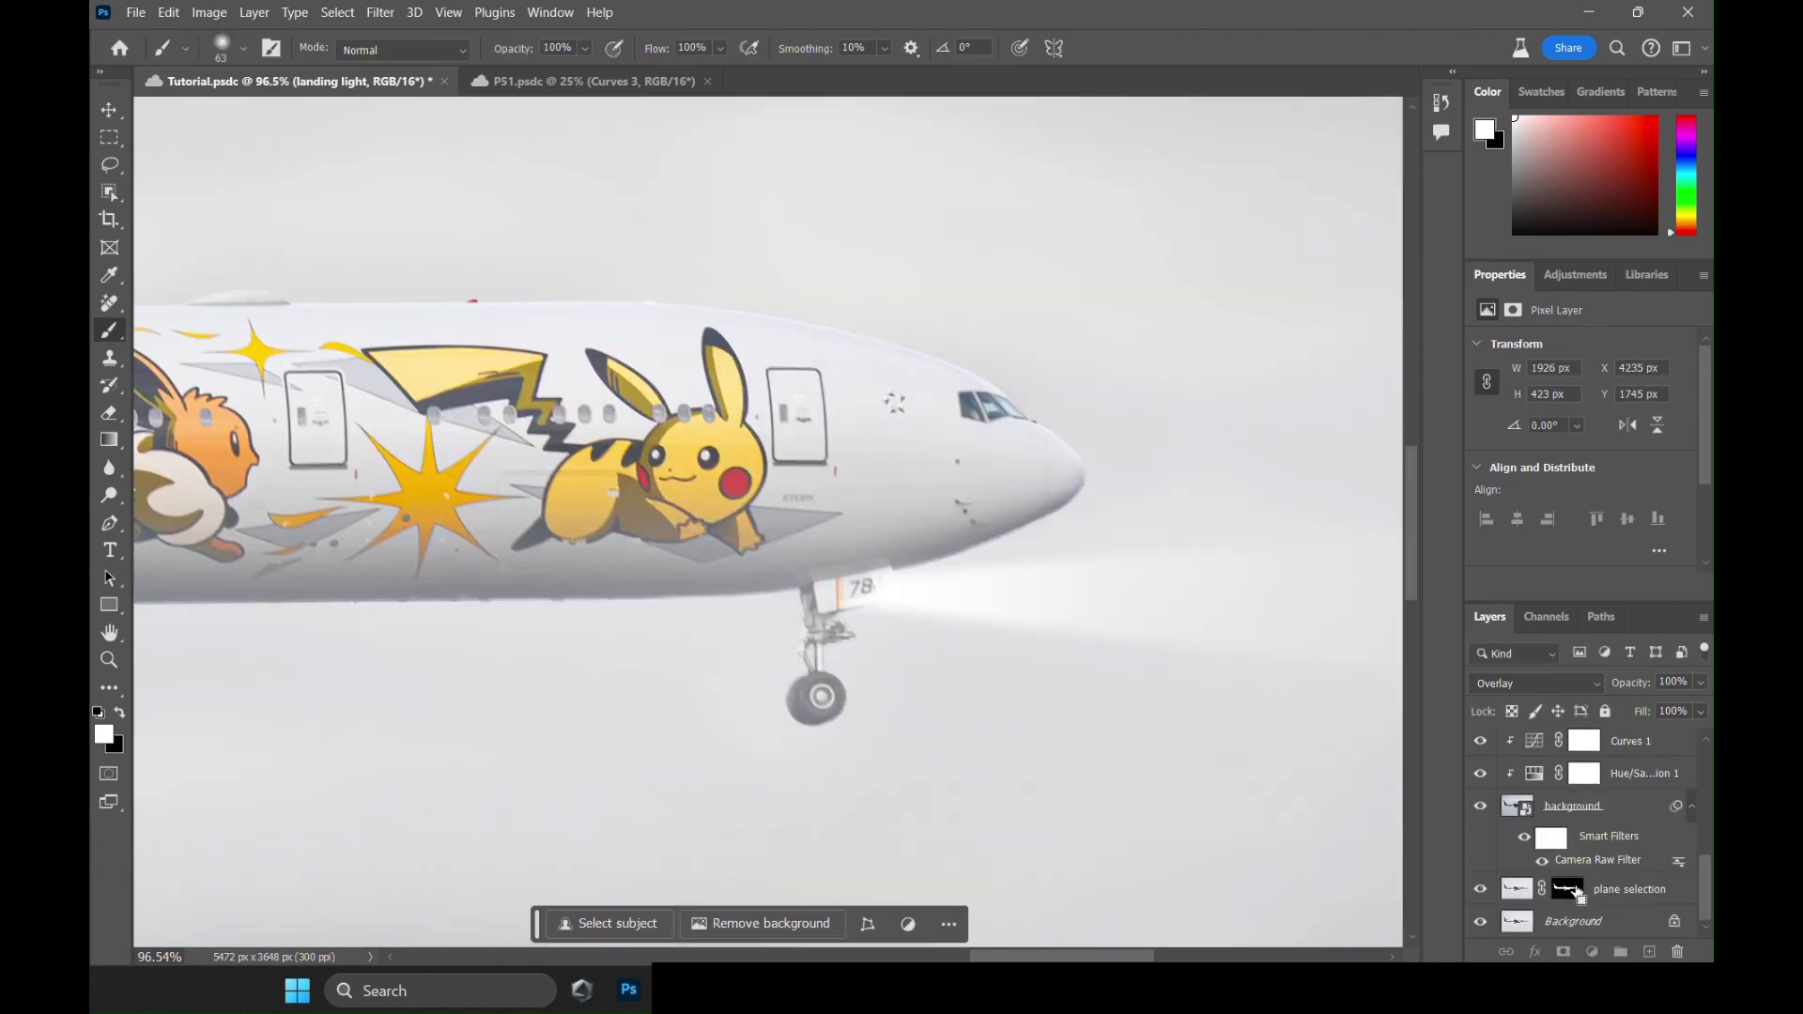
Blur the landing light beam again with Gaussian Blur and mask its spill off the nose gear inside the plane selection.
key(ctrl+shift+d)
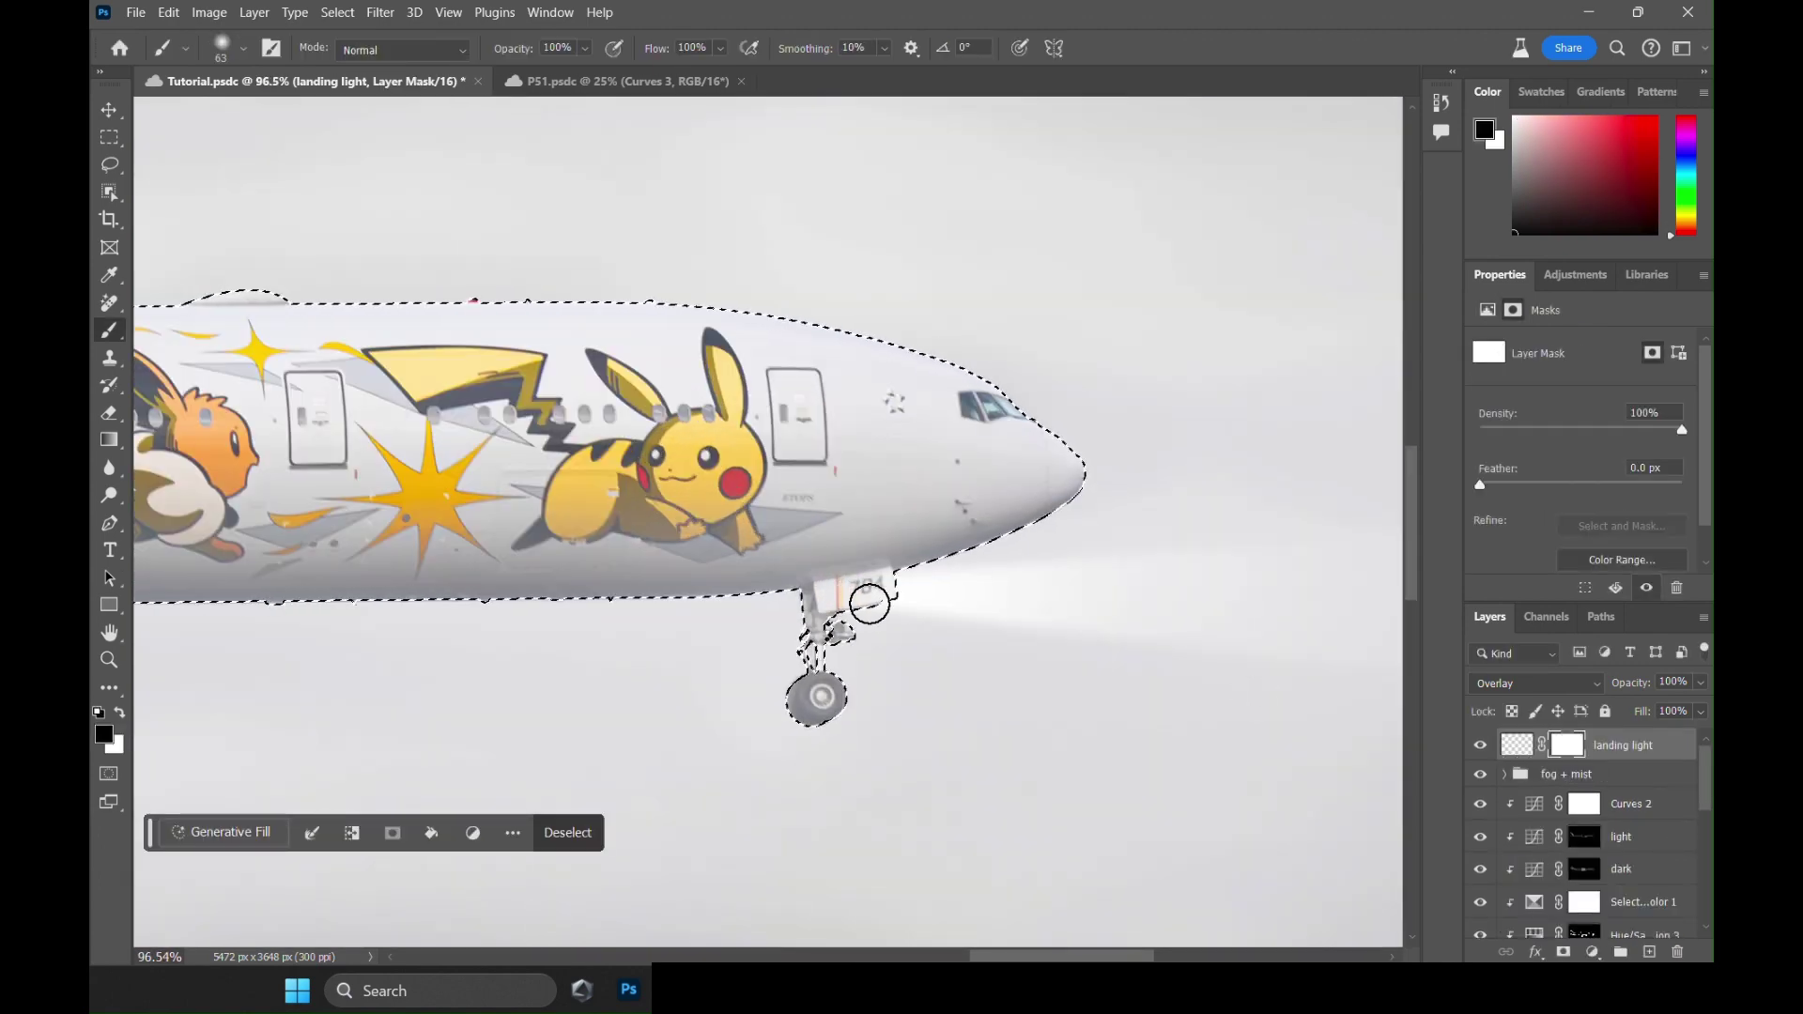
scroll(1171, 569, down, 3)
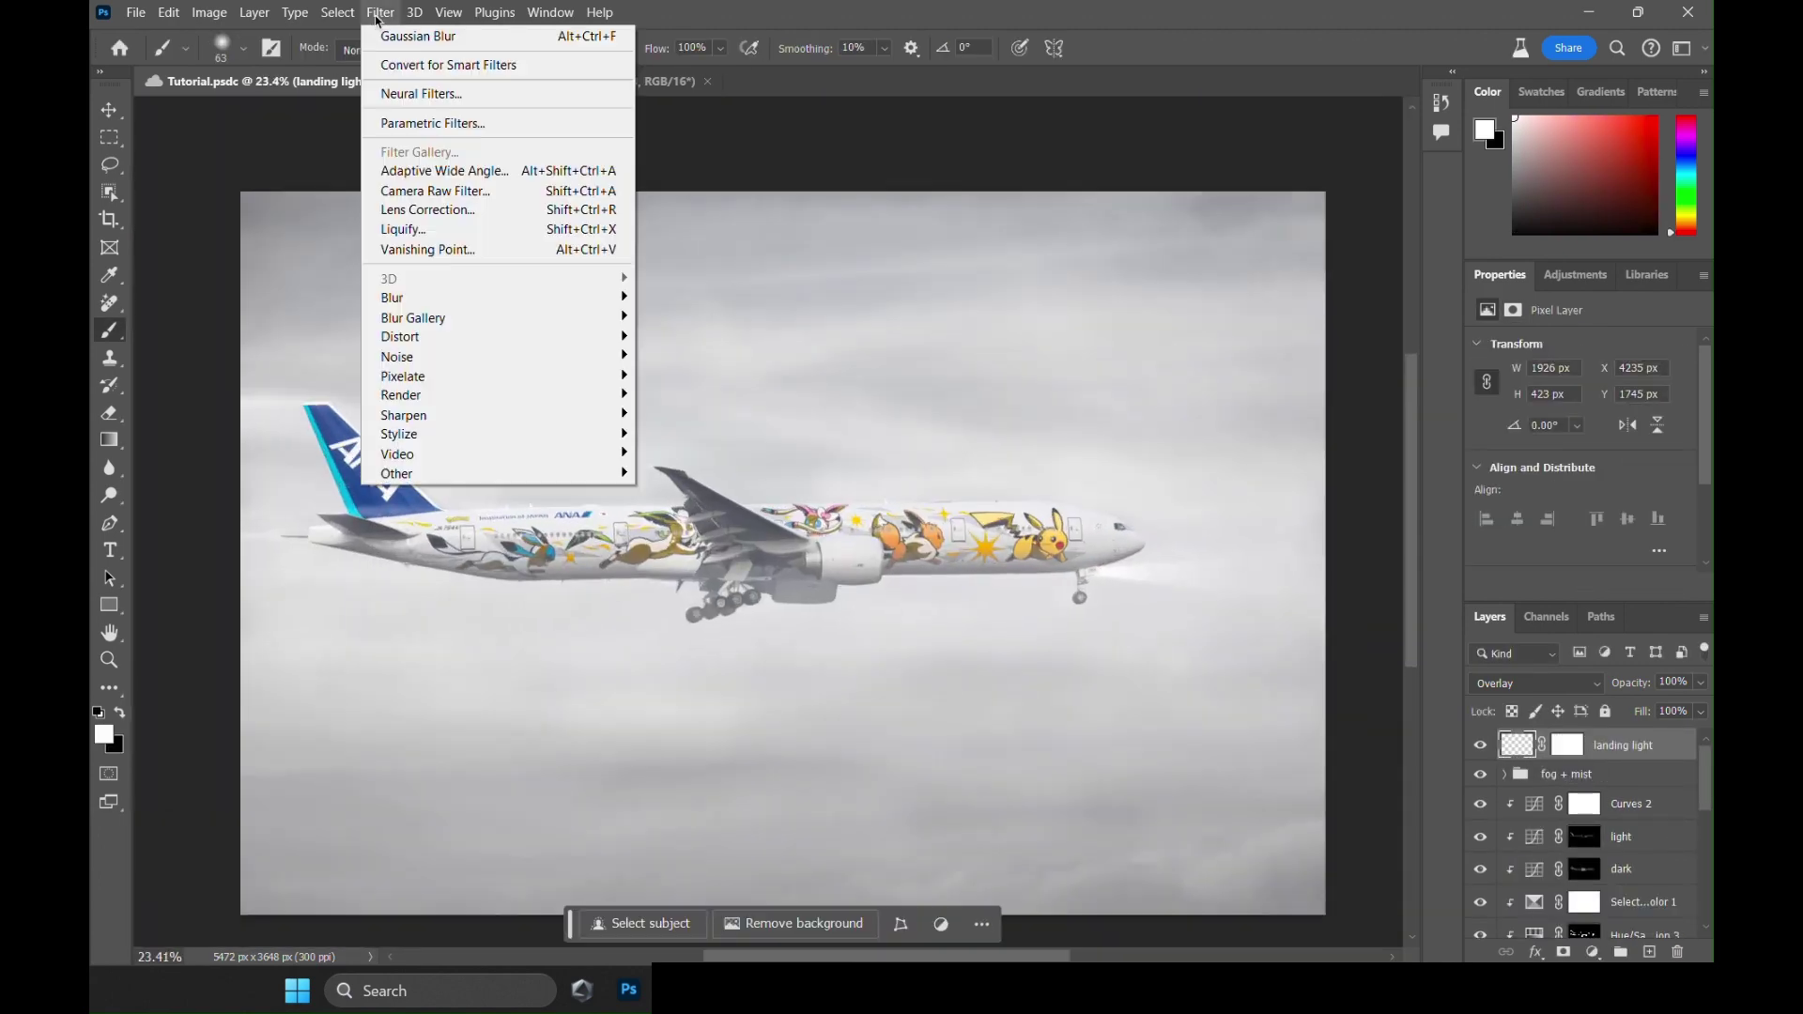
click(657, 357)
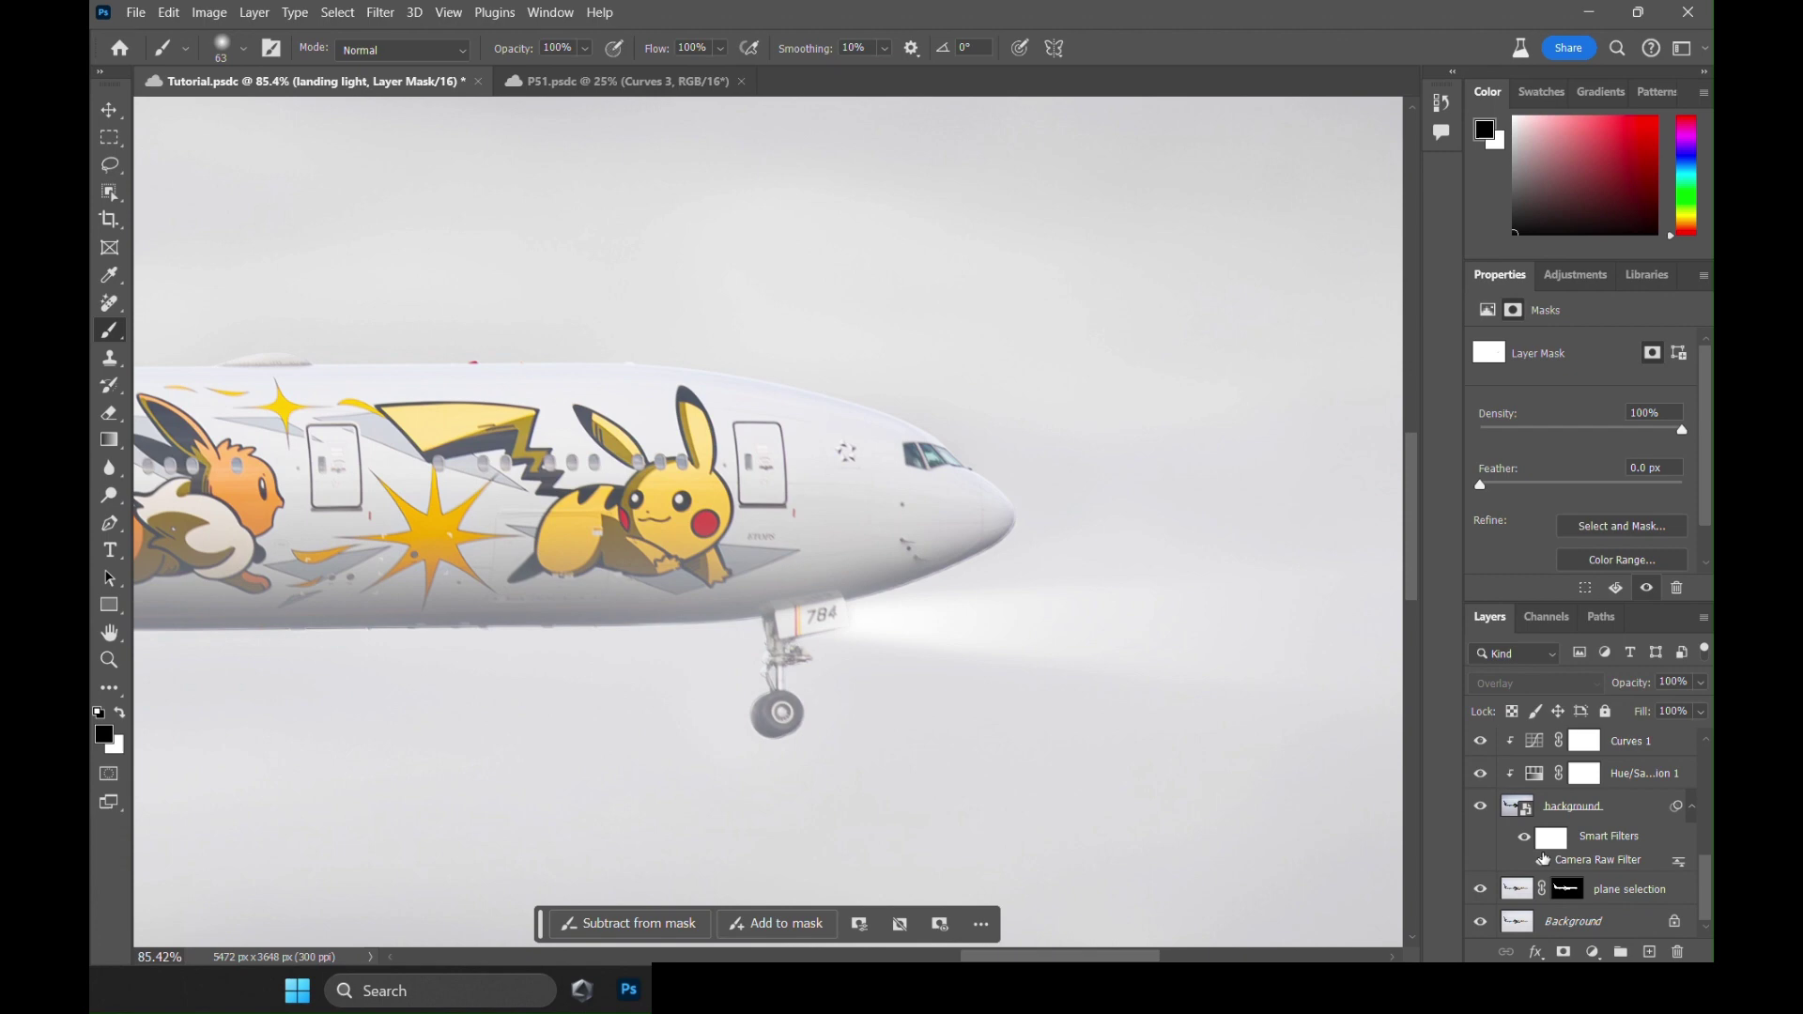
key(ctrl+shift+d)
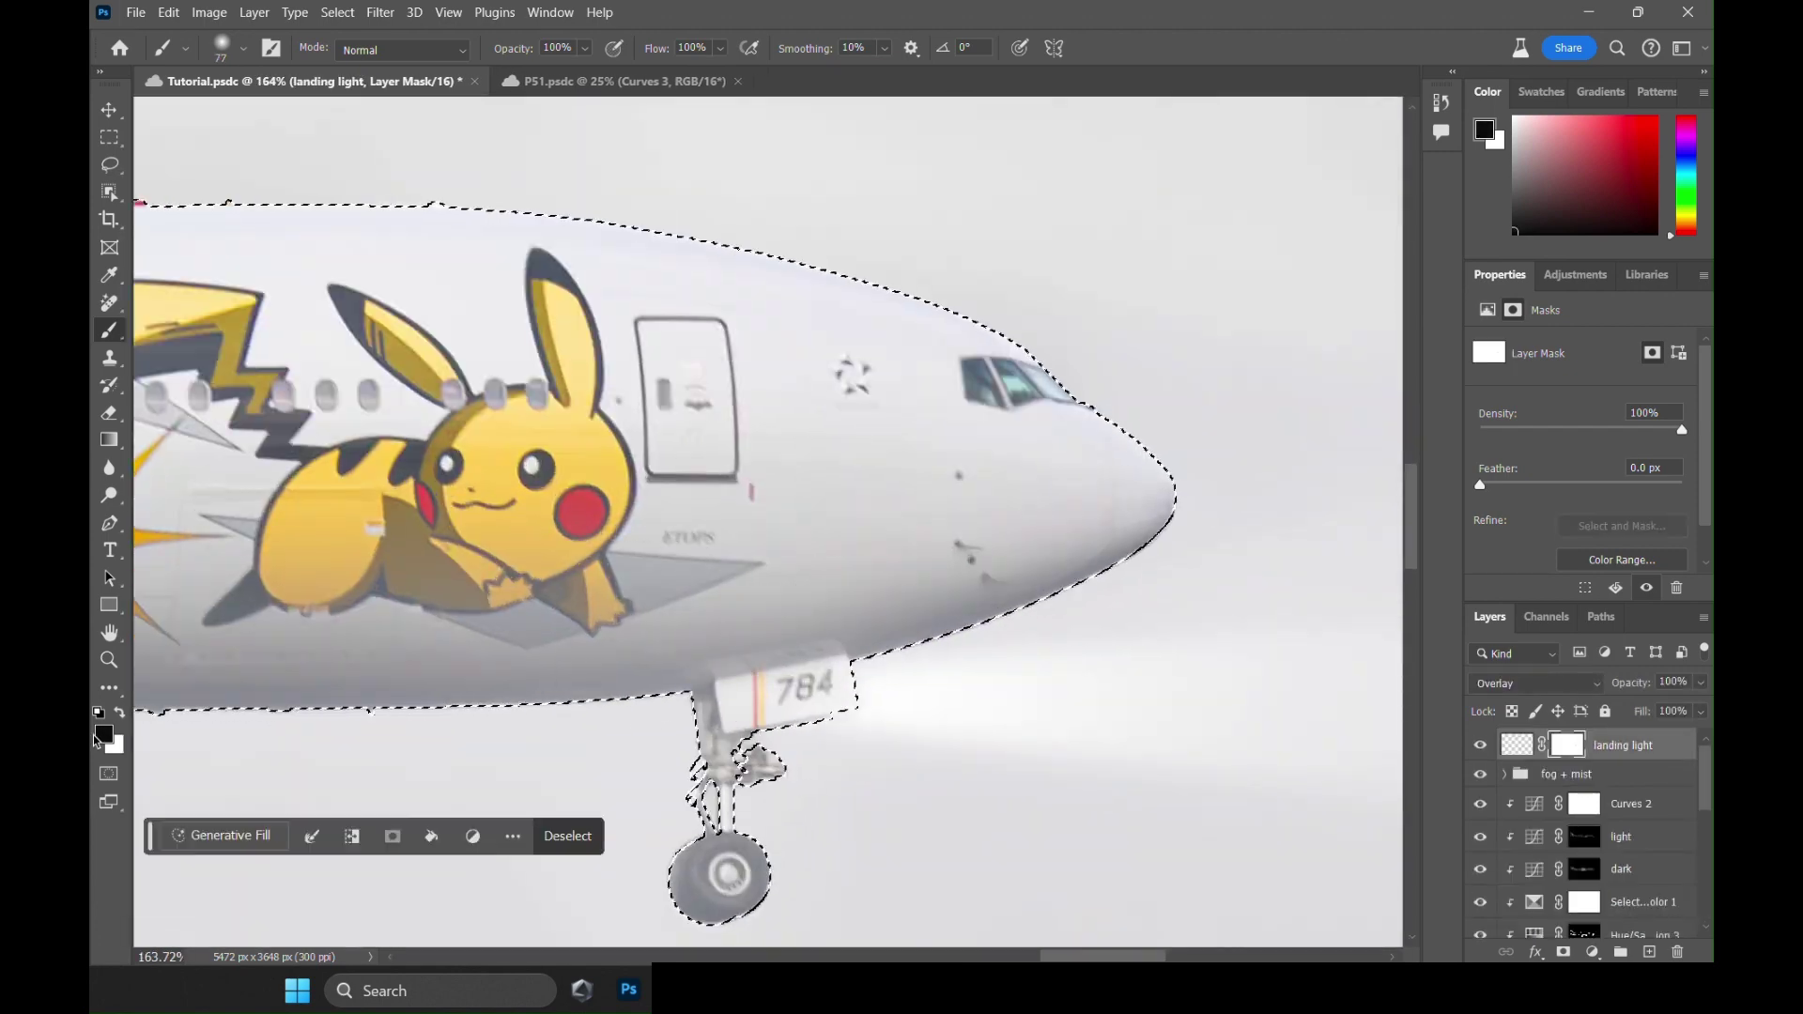
scroll(836, 571, down, 3)
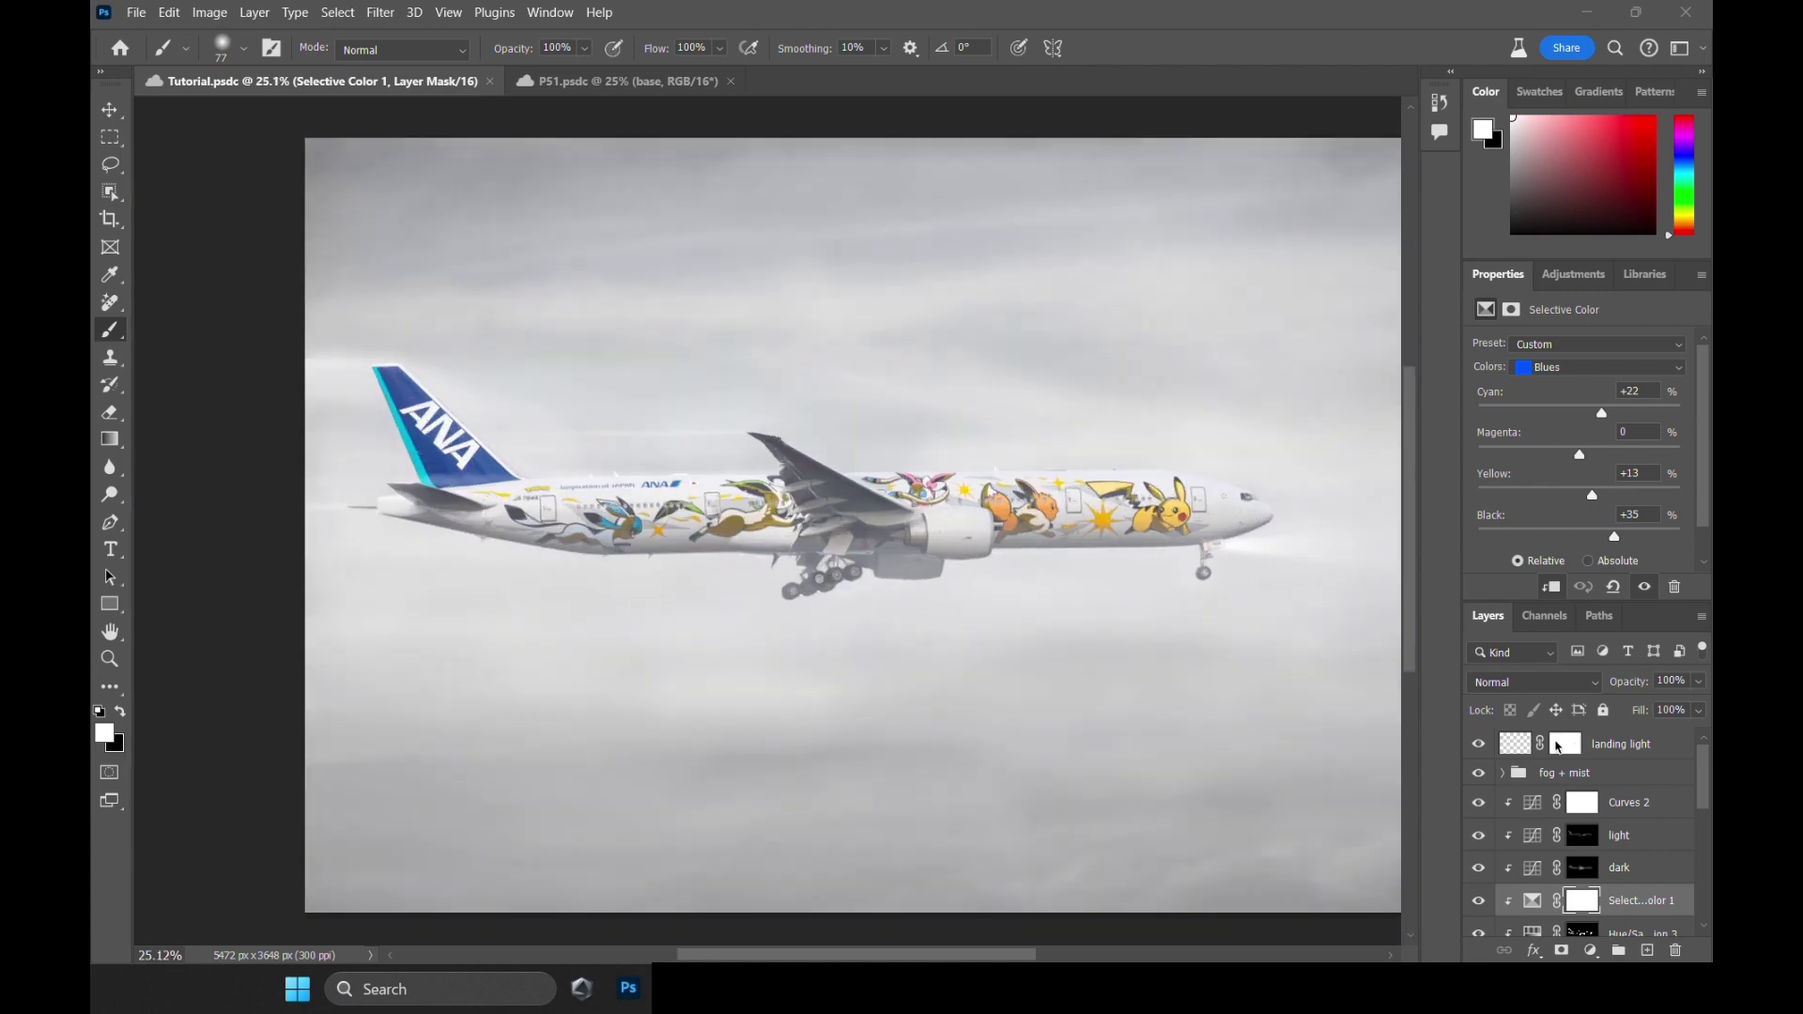
Examine the trail, fog and mist layers inside the fog + mist group, leaving the group collapsed.
scroll(1547, 806, down, 1)
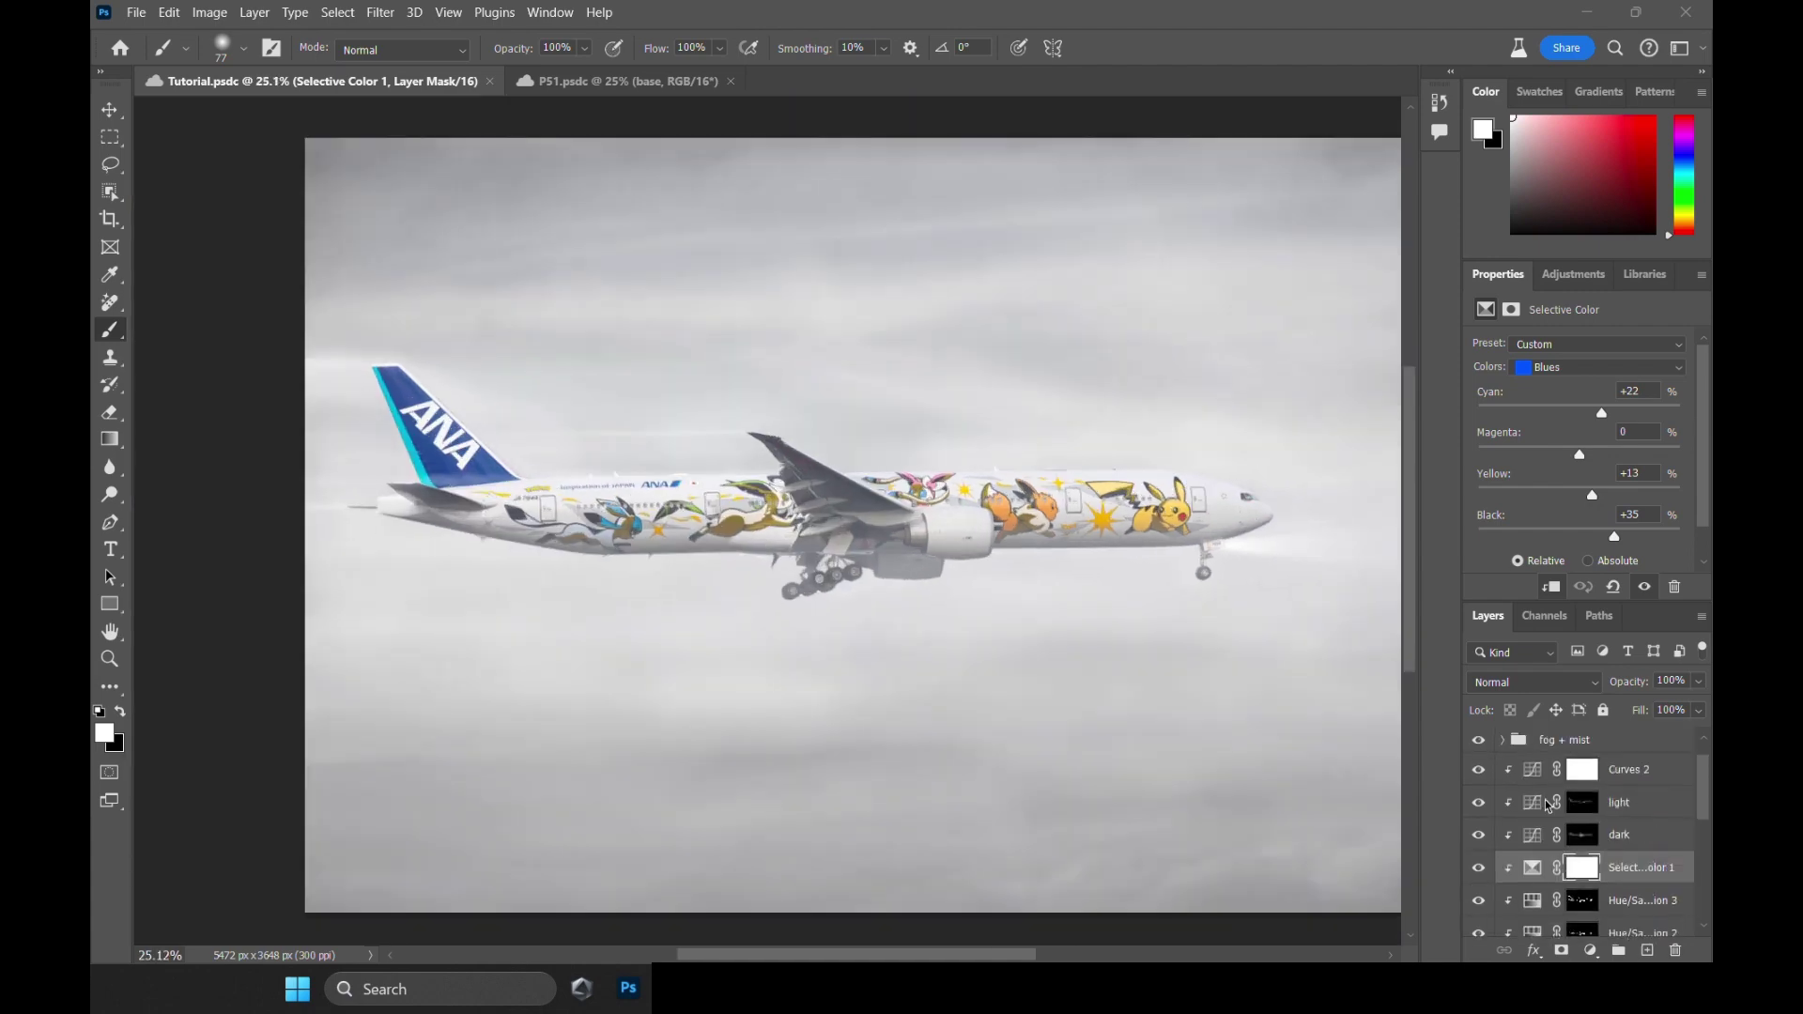
click(1502, 740)
scroll(1506, 742, up, 1)
mouse_move(1701, 765)
mouse_down()
mouse_move(1704, 815)
mouse_move(1709, 768)
mouse_up()
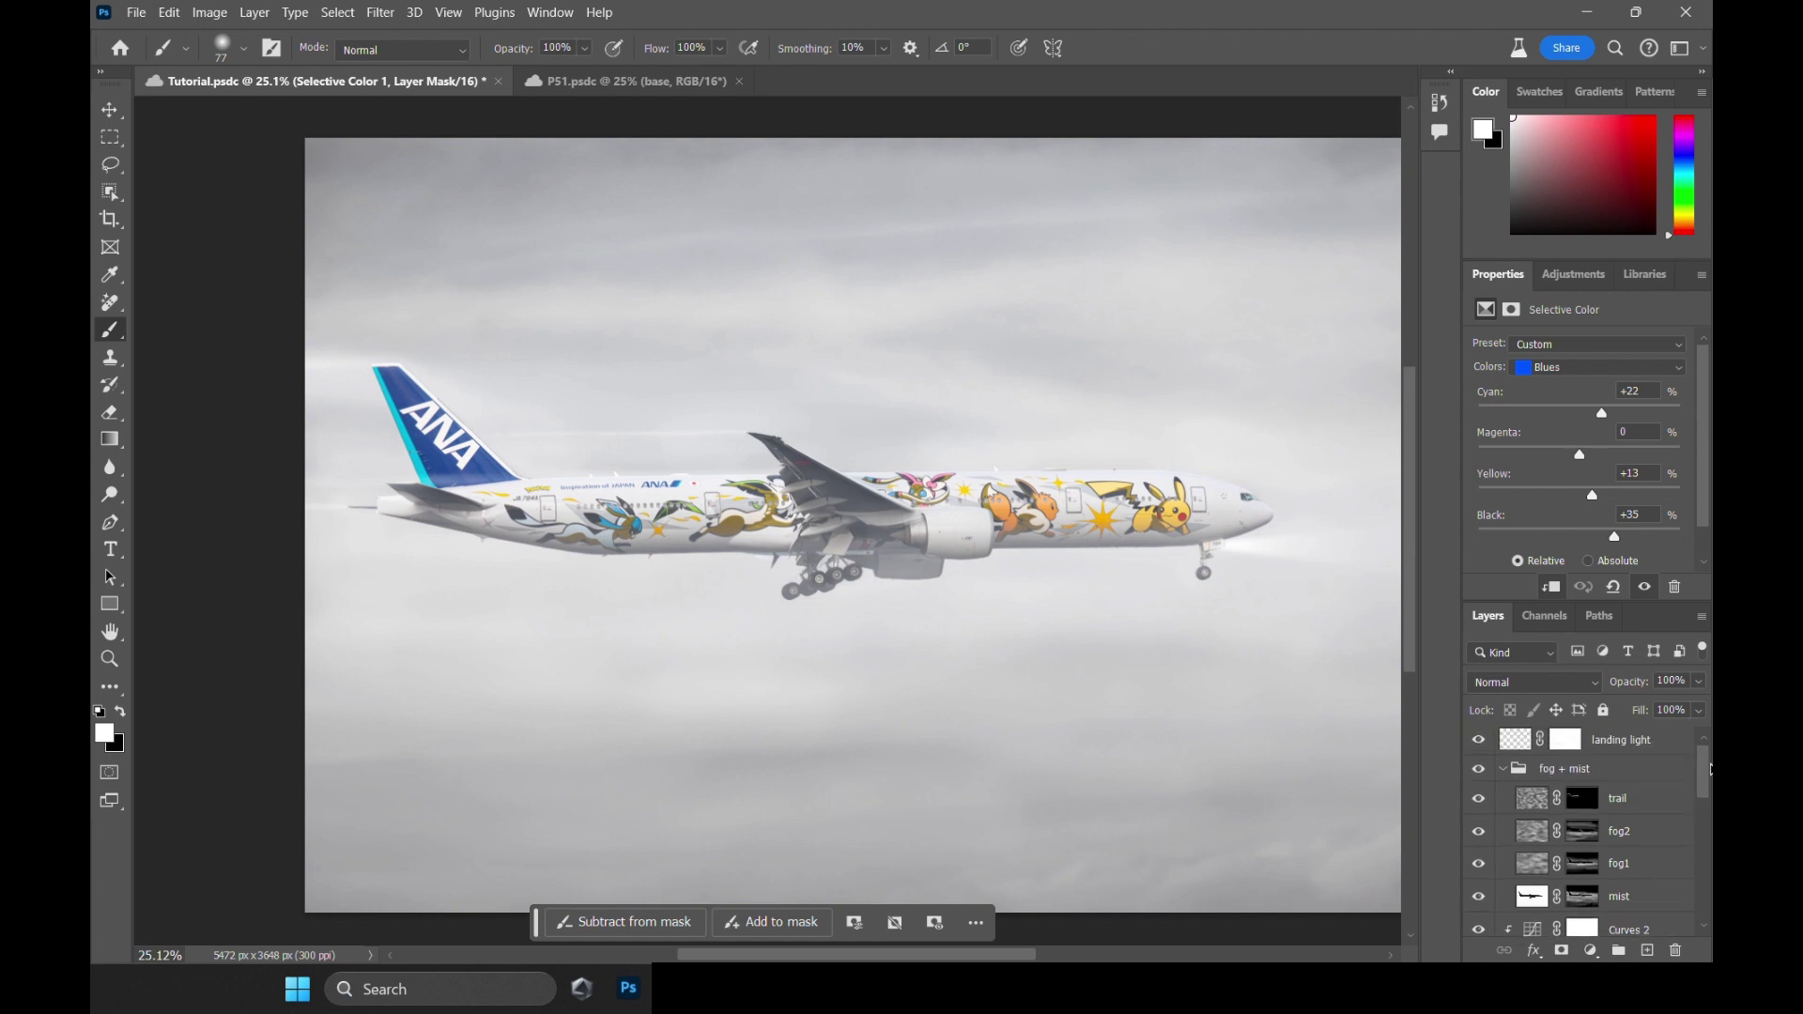
scroll(1577, 820, down, 2)
scroll(1540, 798, up, 1)
click(1503, 737)
Revisit the plane and sky adjustment layers, setting the Yellow of the Blues in Selective Color 1 to +4.
click(1529, 769)
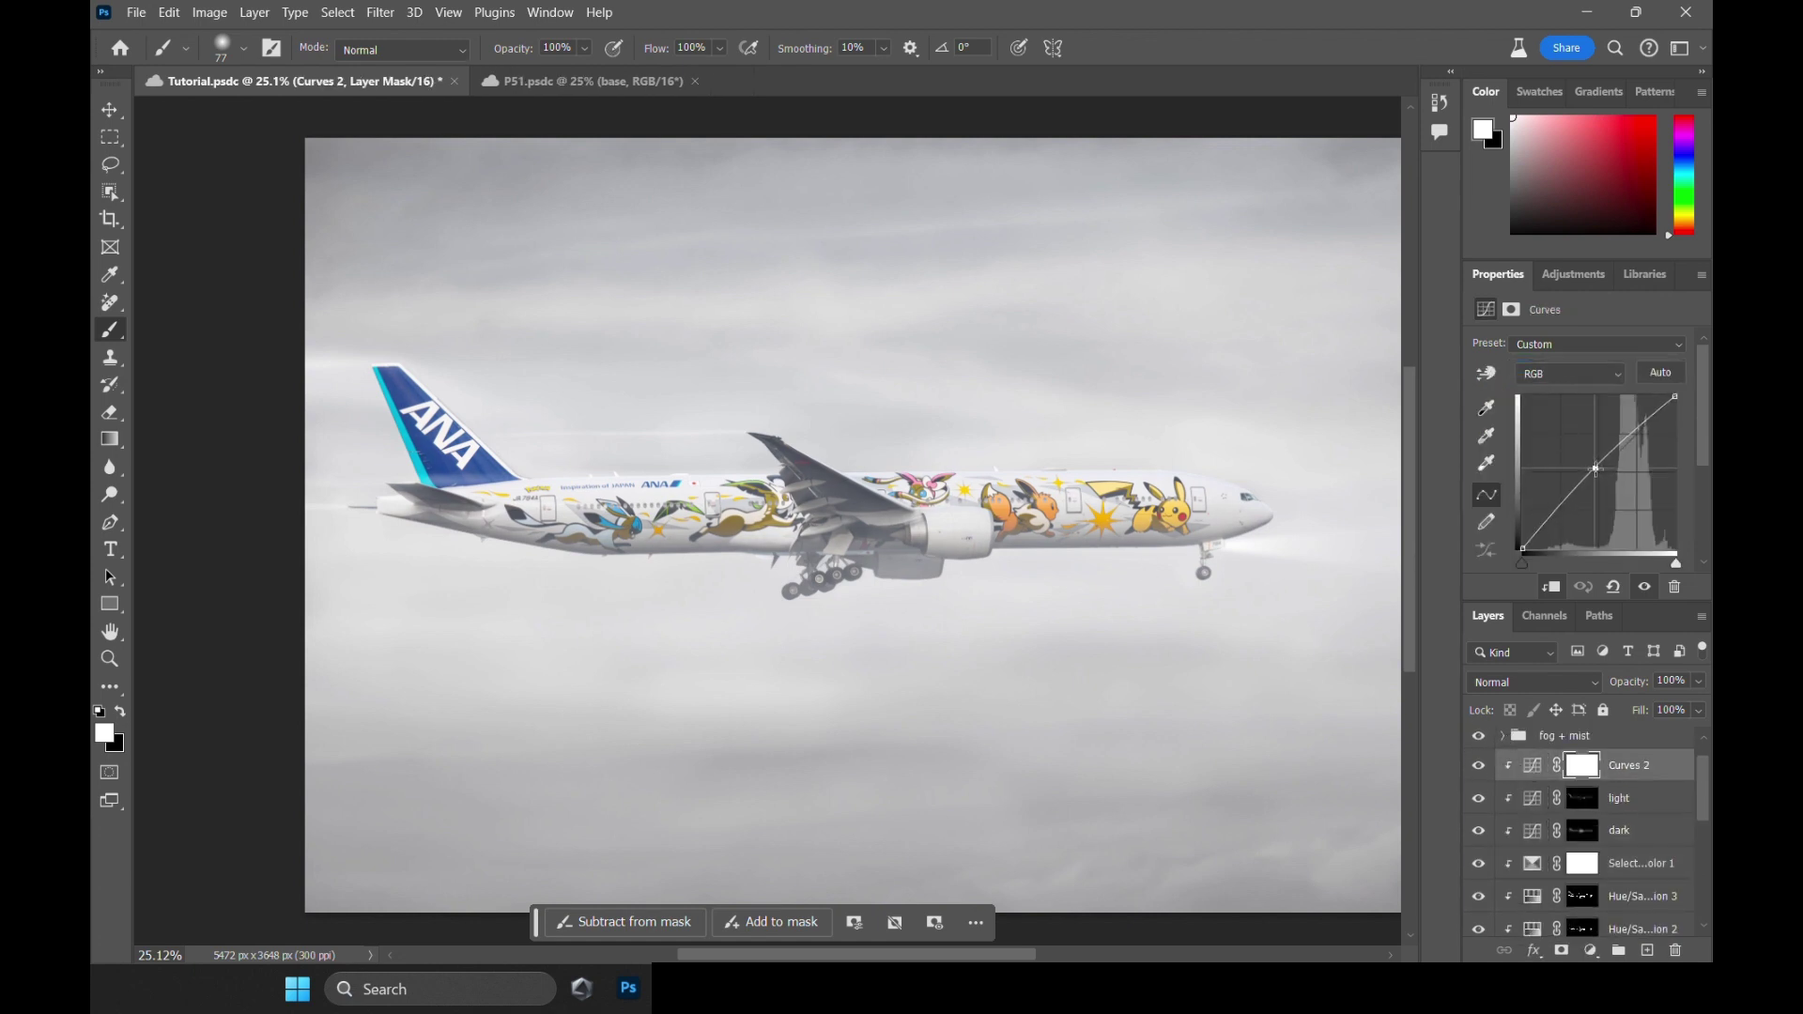
click(1579, 798)
click(1579, 833)
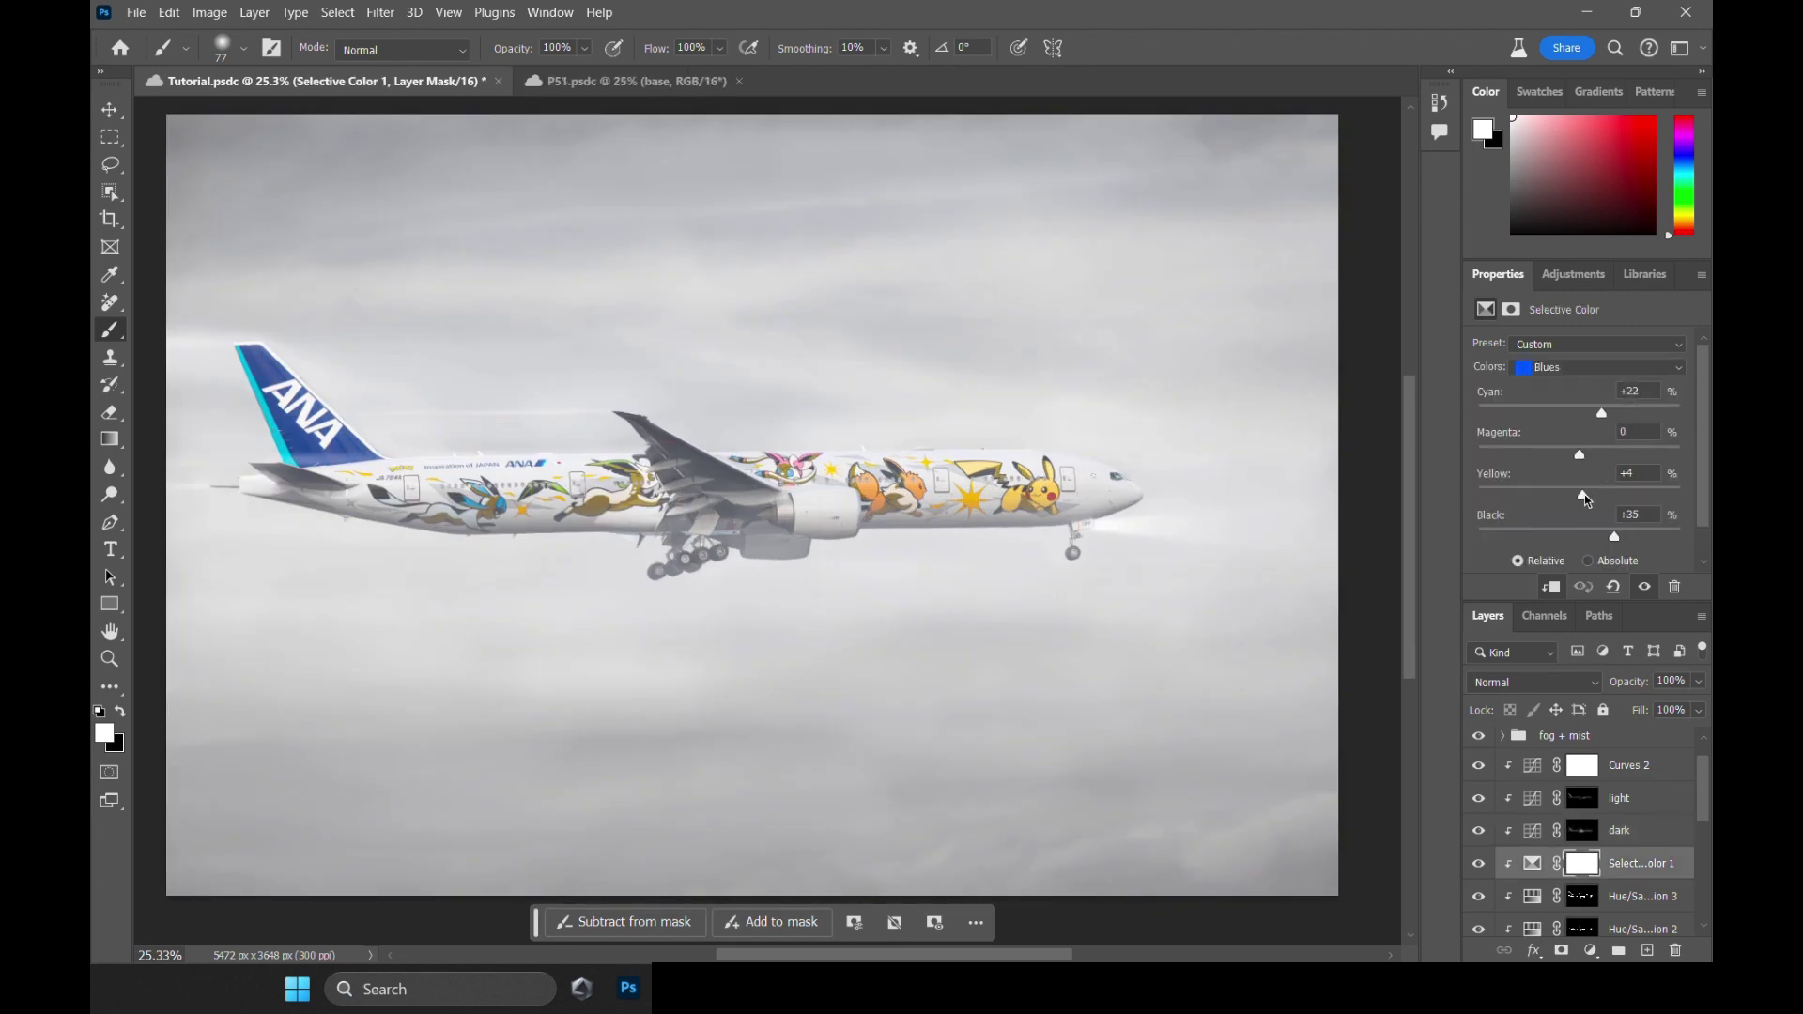
scroll(1581, 826, down, 2)
click(1581, 863)
scroll(1581, 835, down, 3)
click(1579, 849)
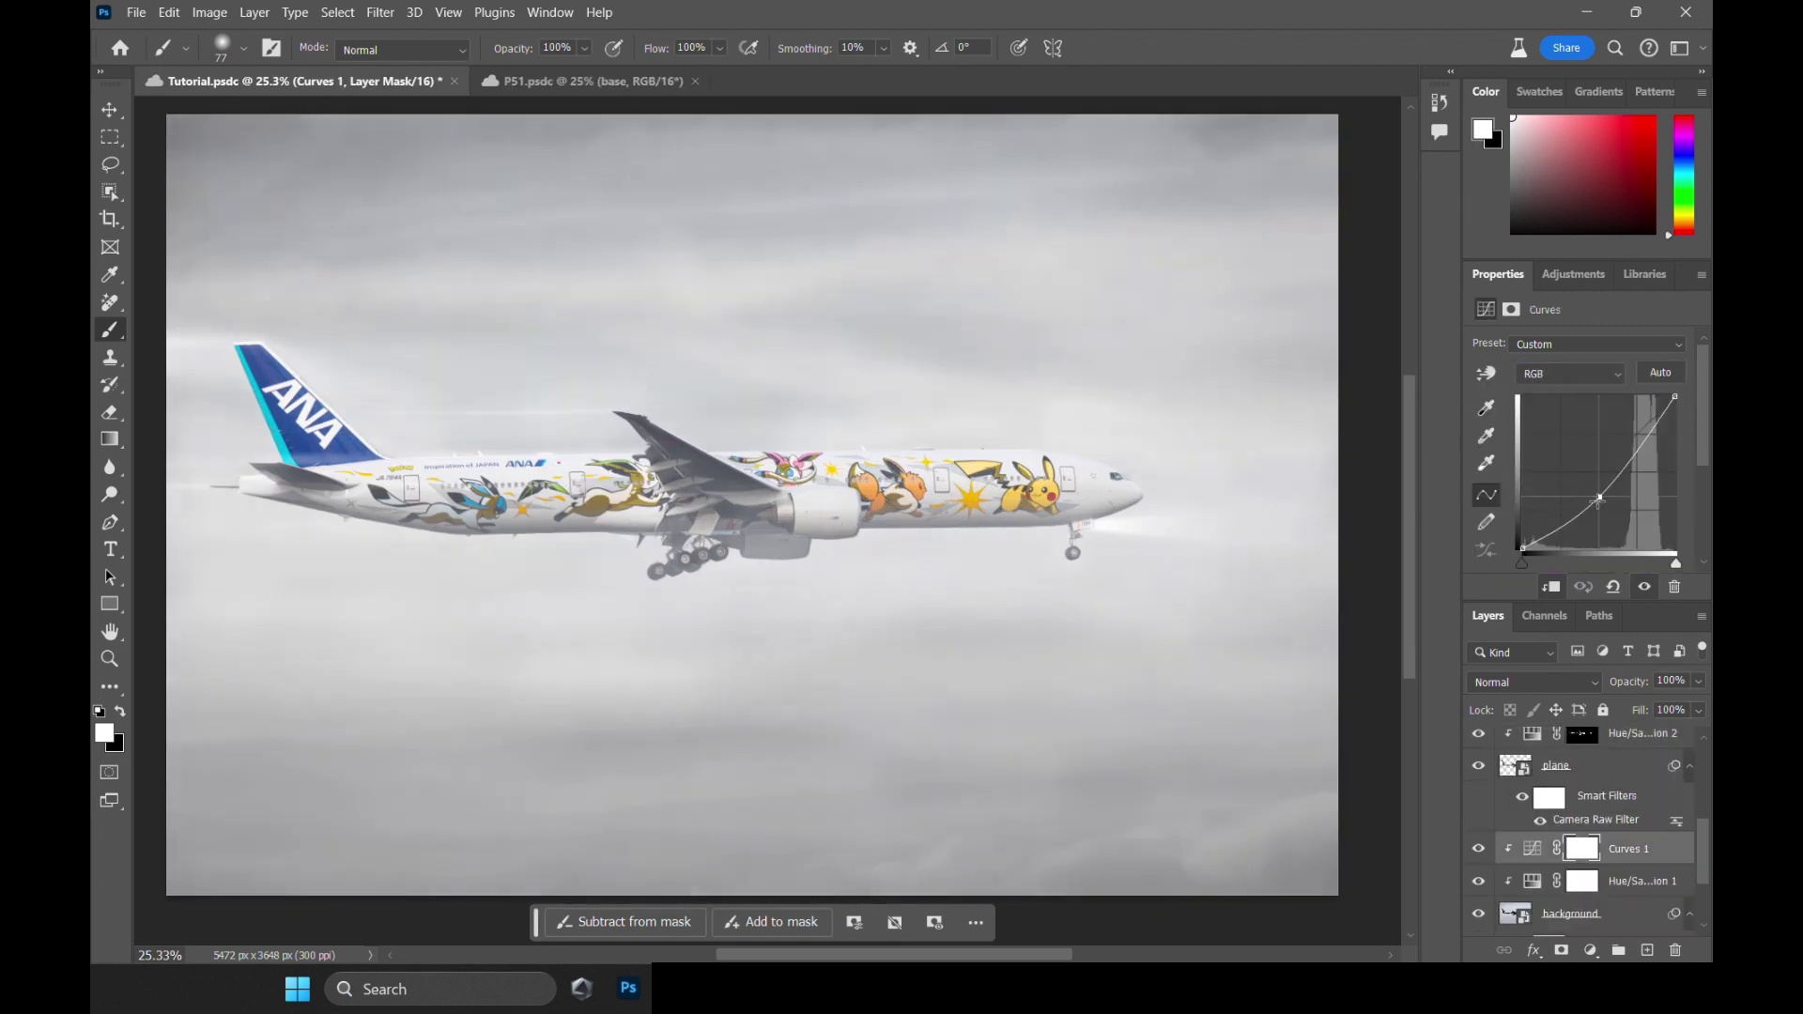
Paint black at 13% opacity on the fog2 mask to thin the fog over the fuselage, and add a highlight point to Curves 2.
scroll(1634, 812, up, 6)
click(1502, 766)
scroll(1558, 807, down, 1)
click(1581, 835)
key(x)
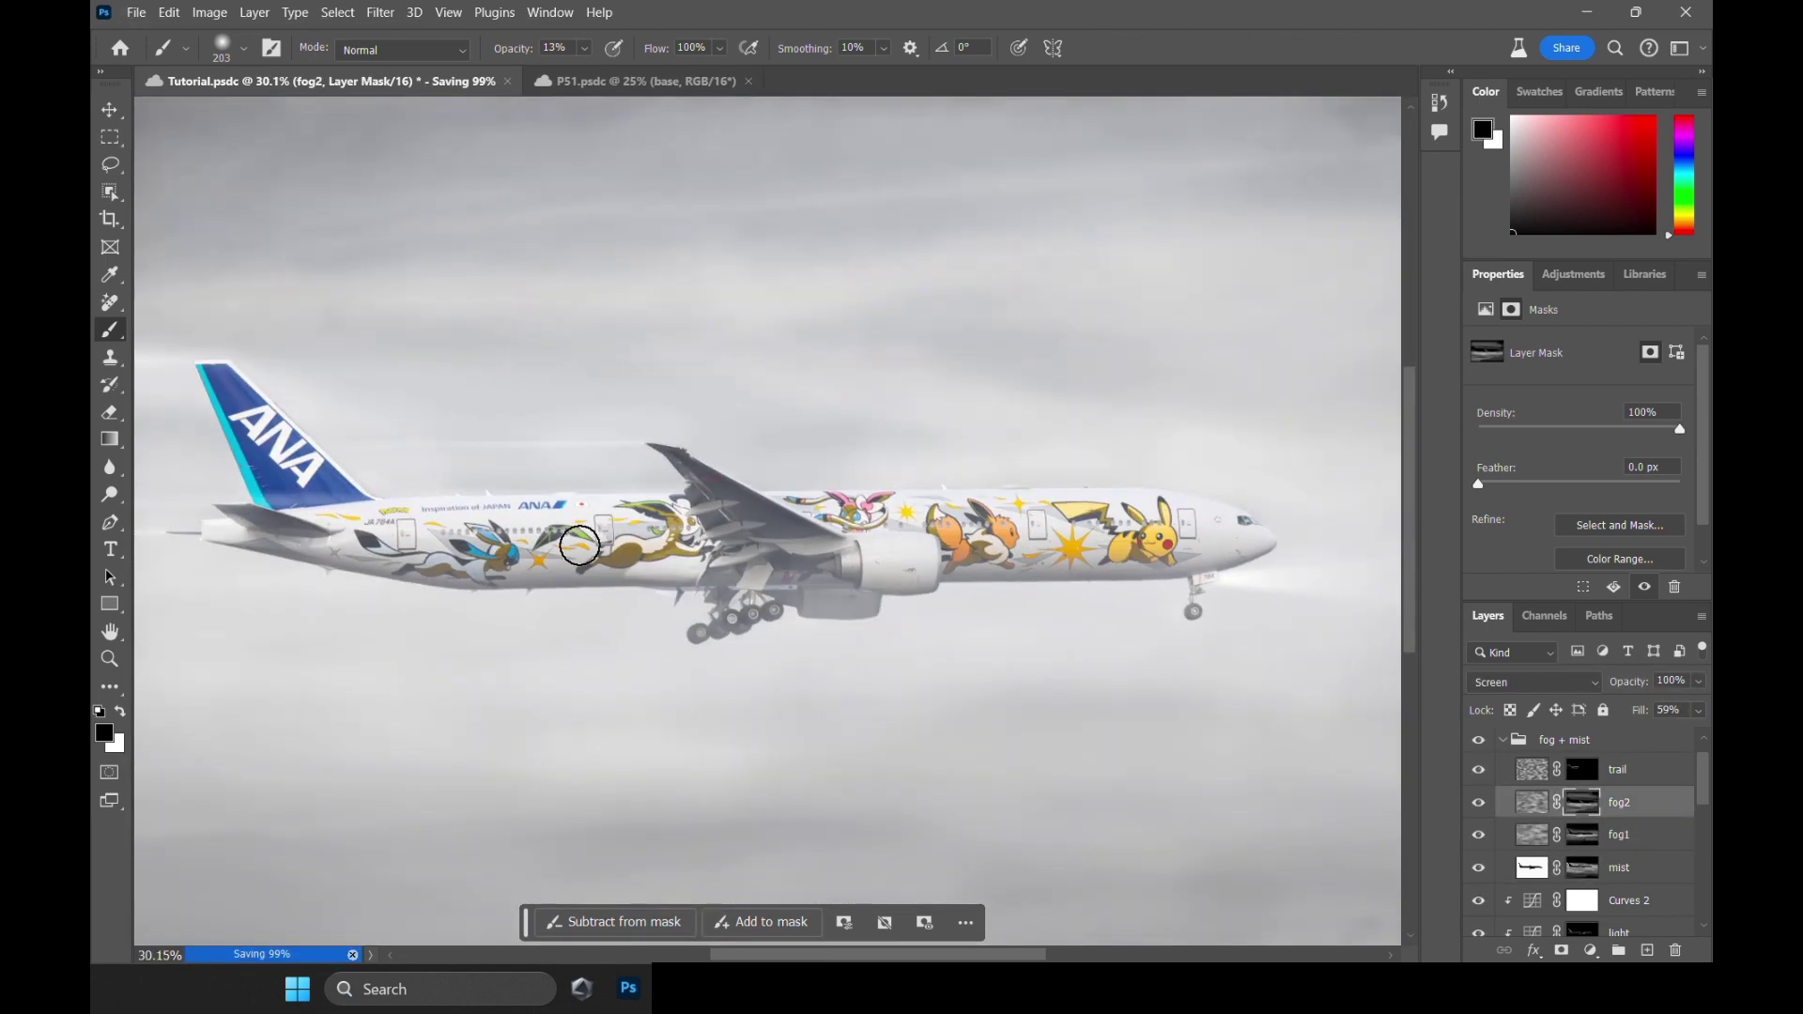
click(1526, 871)
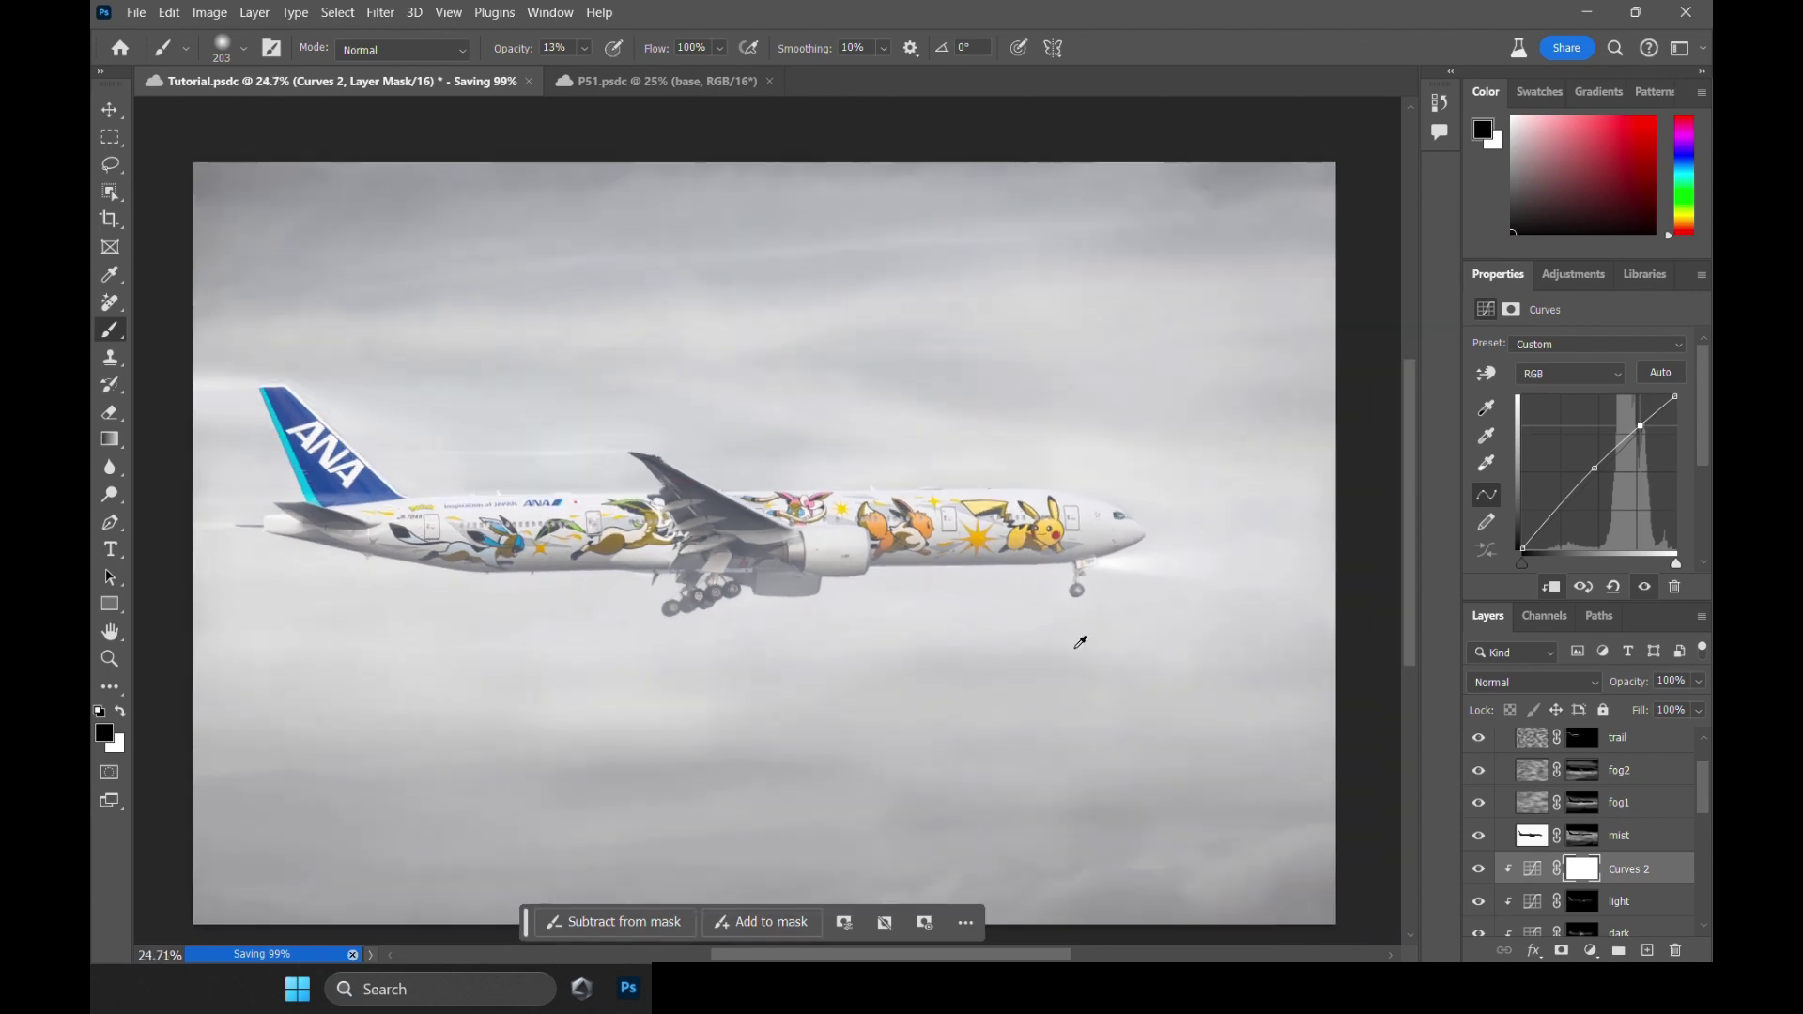
Stamp all visible layers into a new layer named "final" above the landing light and convert it to a smart object.
click(1623, 746)
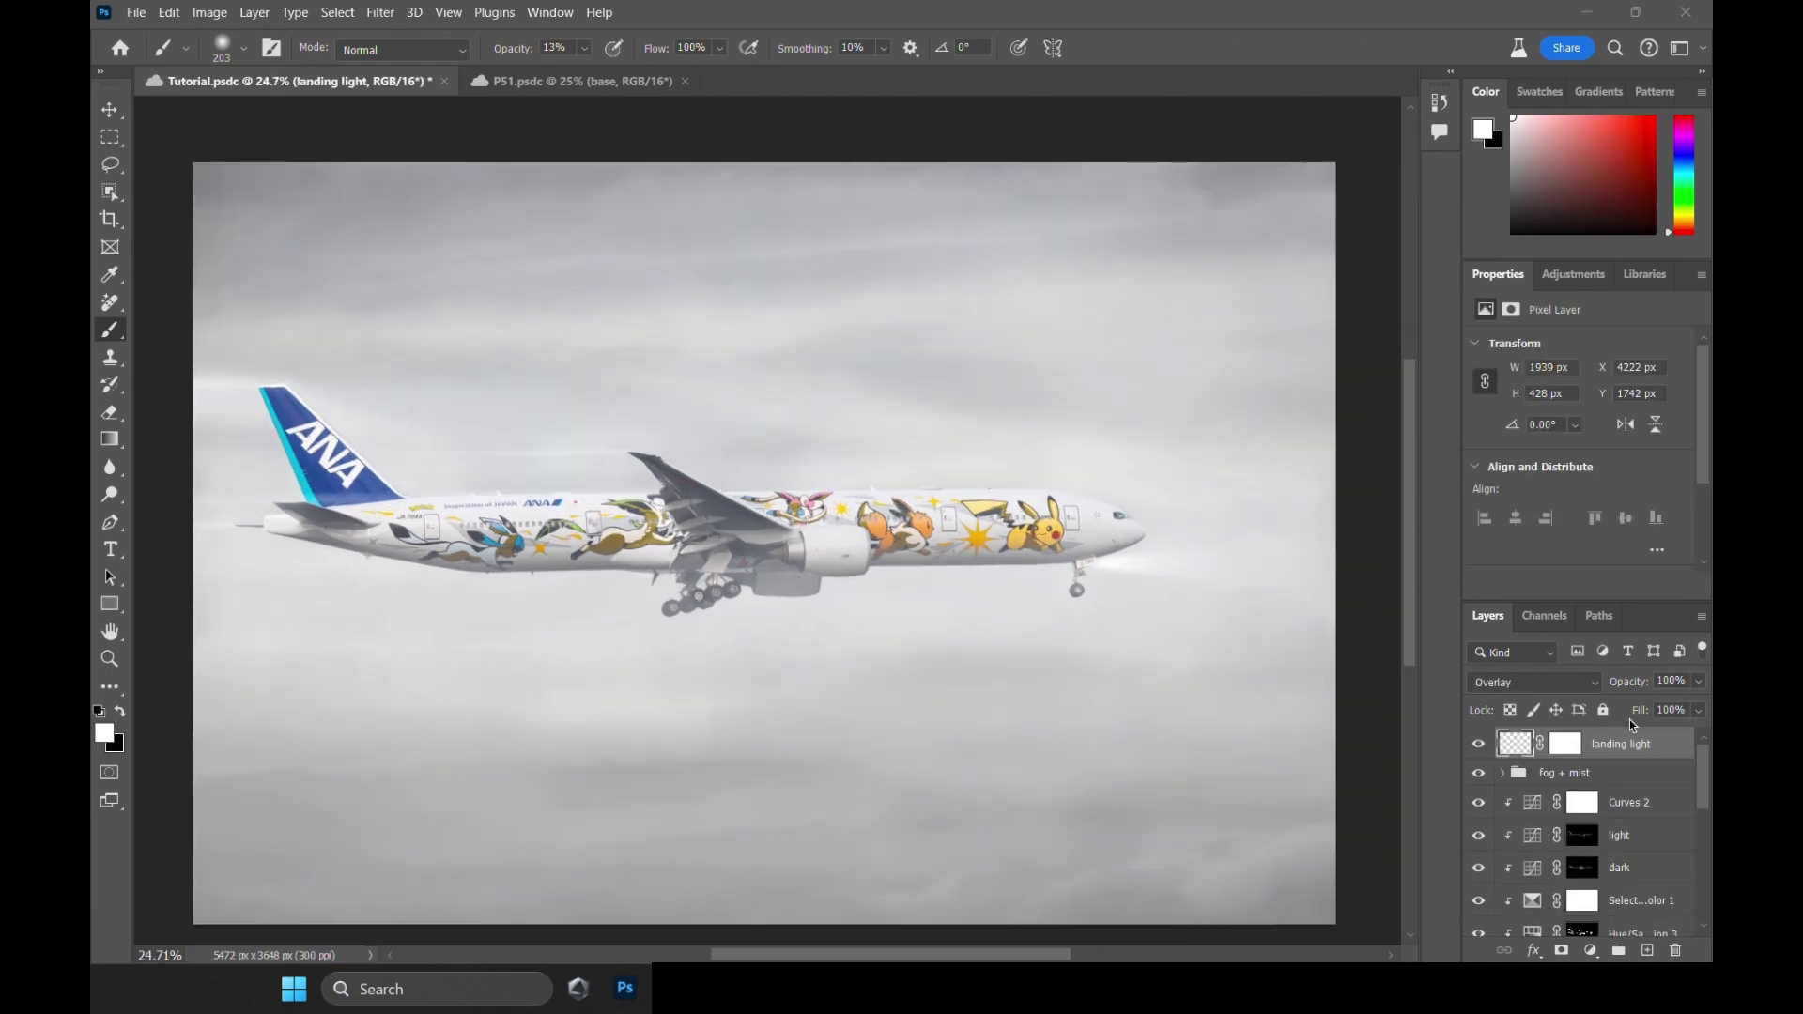
key(ctrl+alt+shift+e)
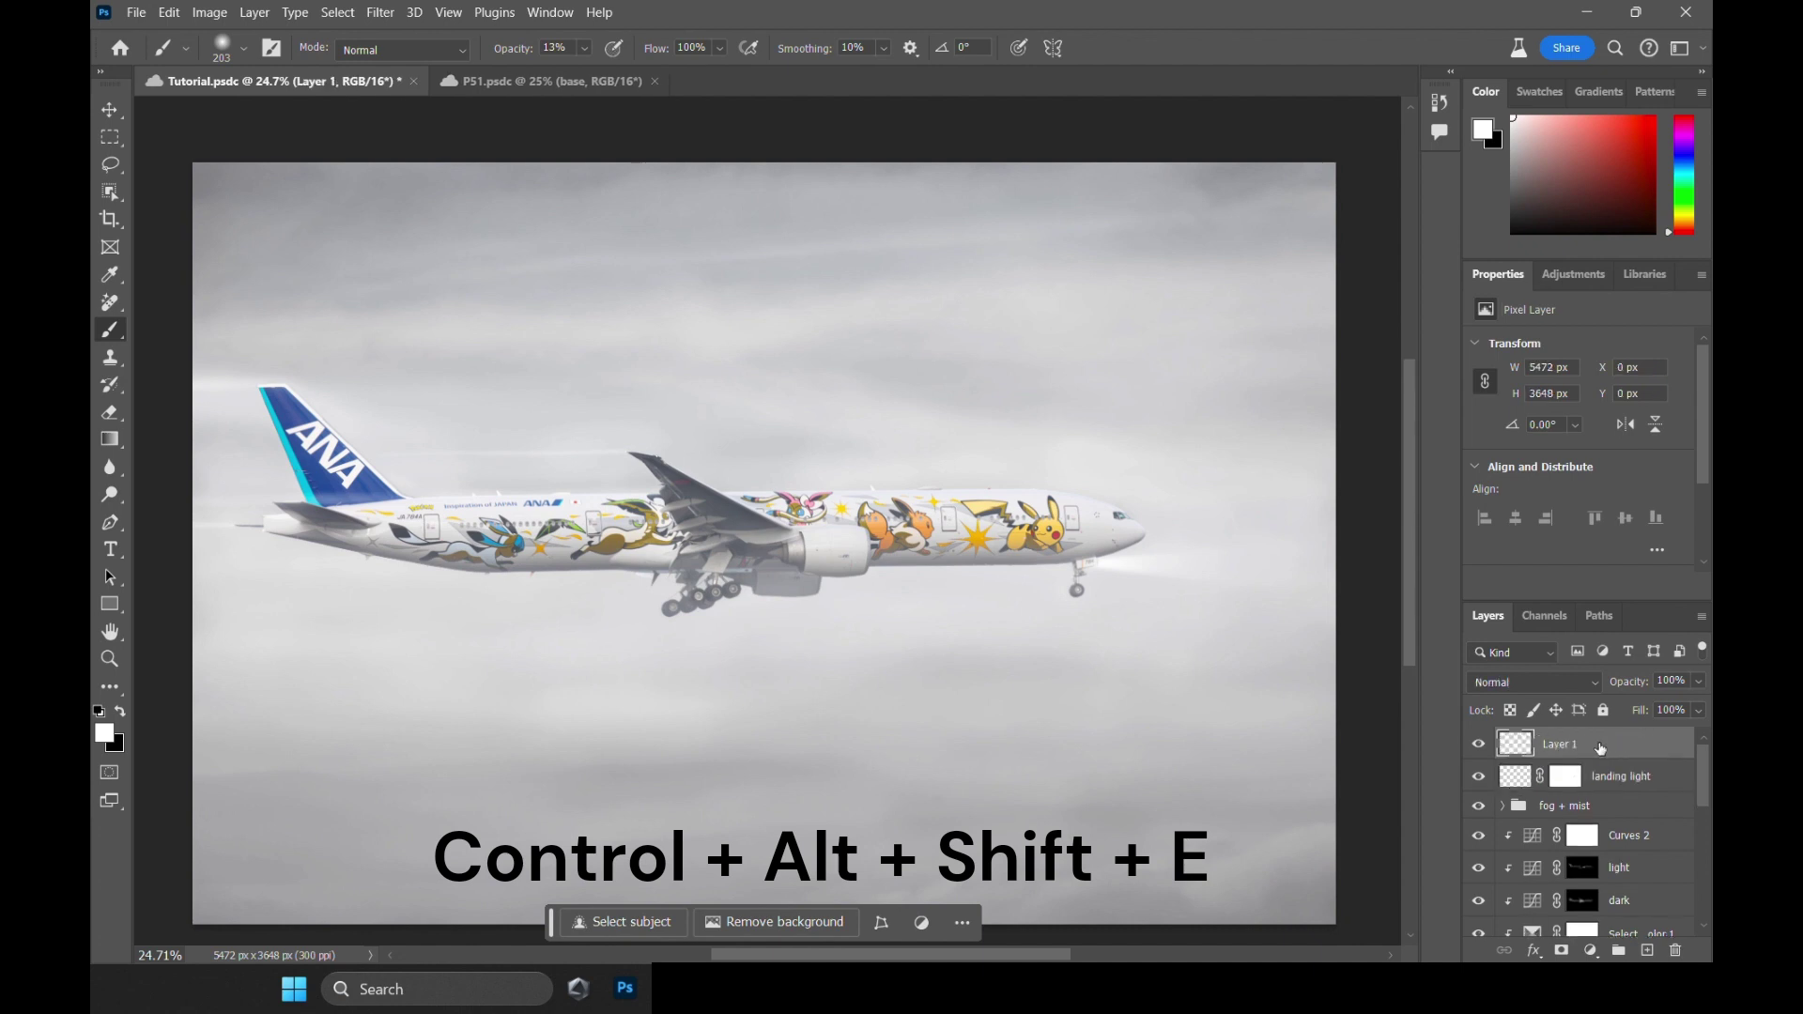
double_click(1566, 744)
text(final)
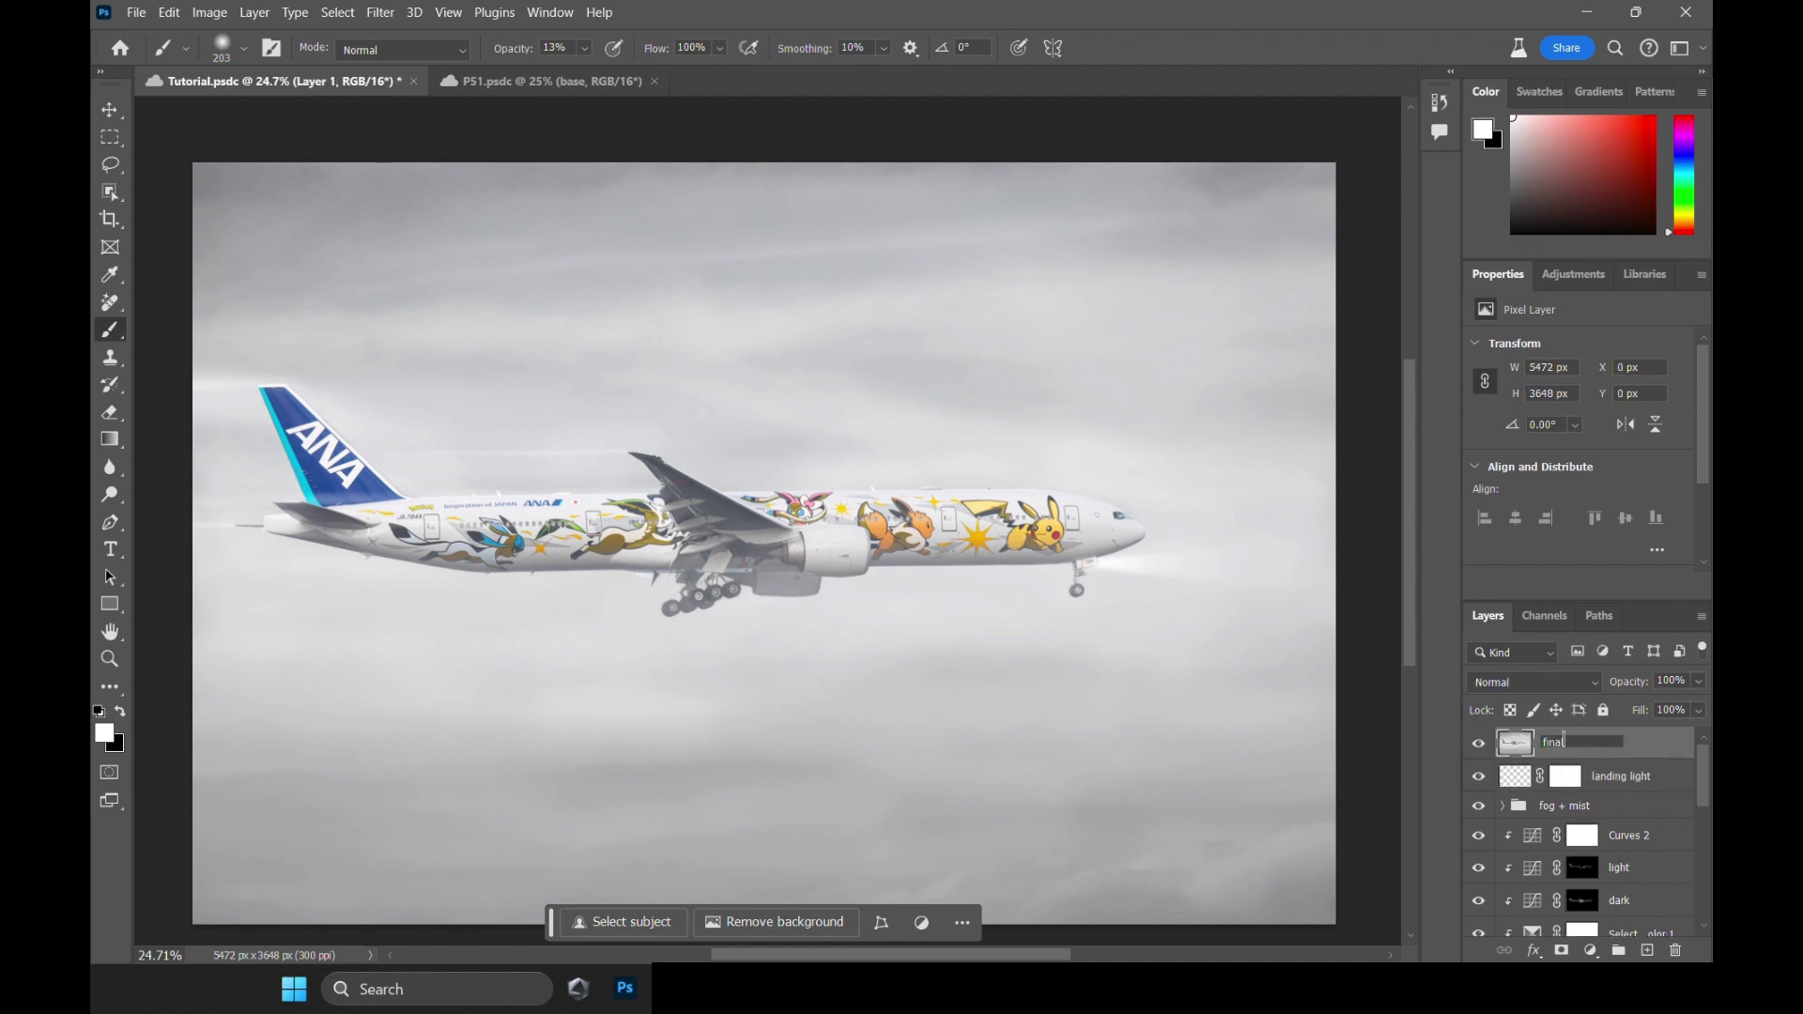
right_click(1566, 744)
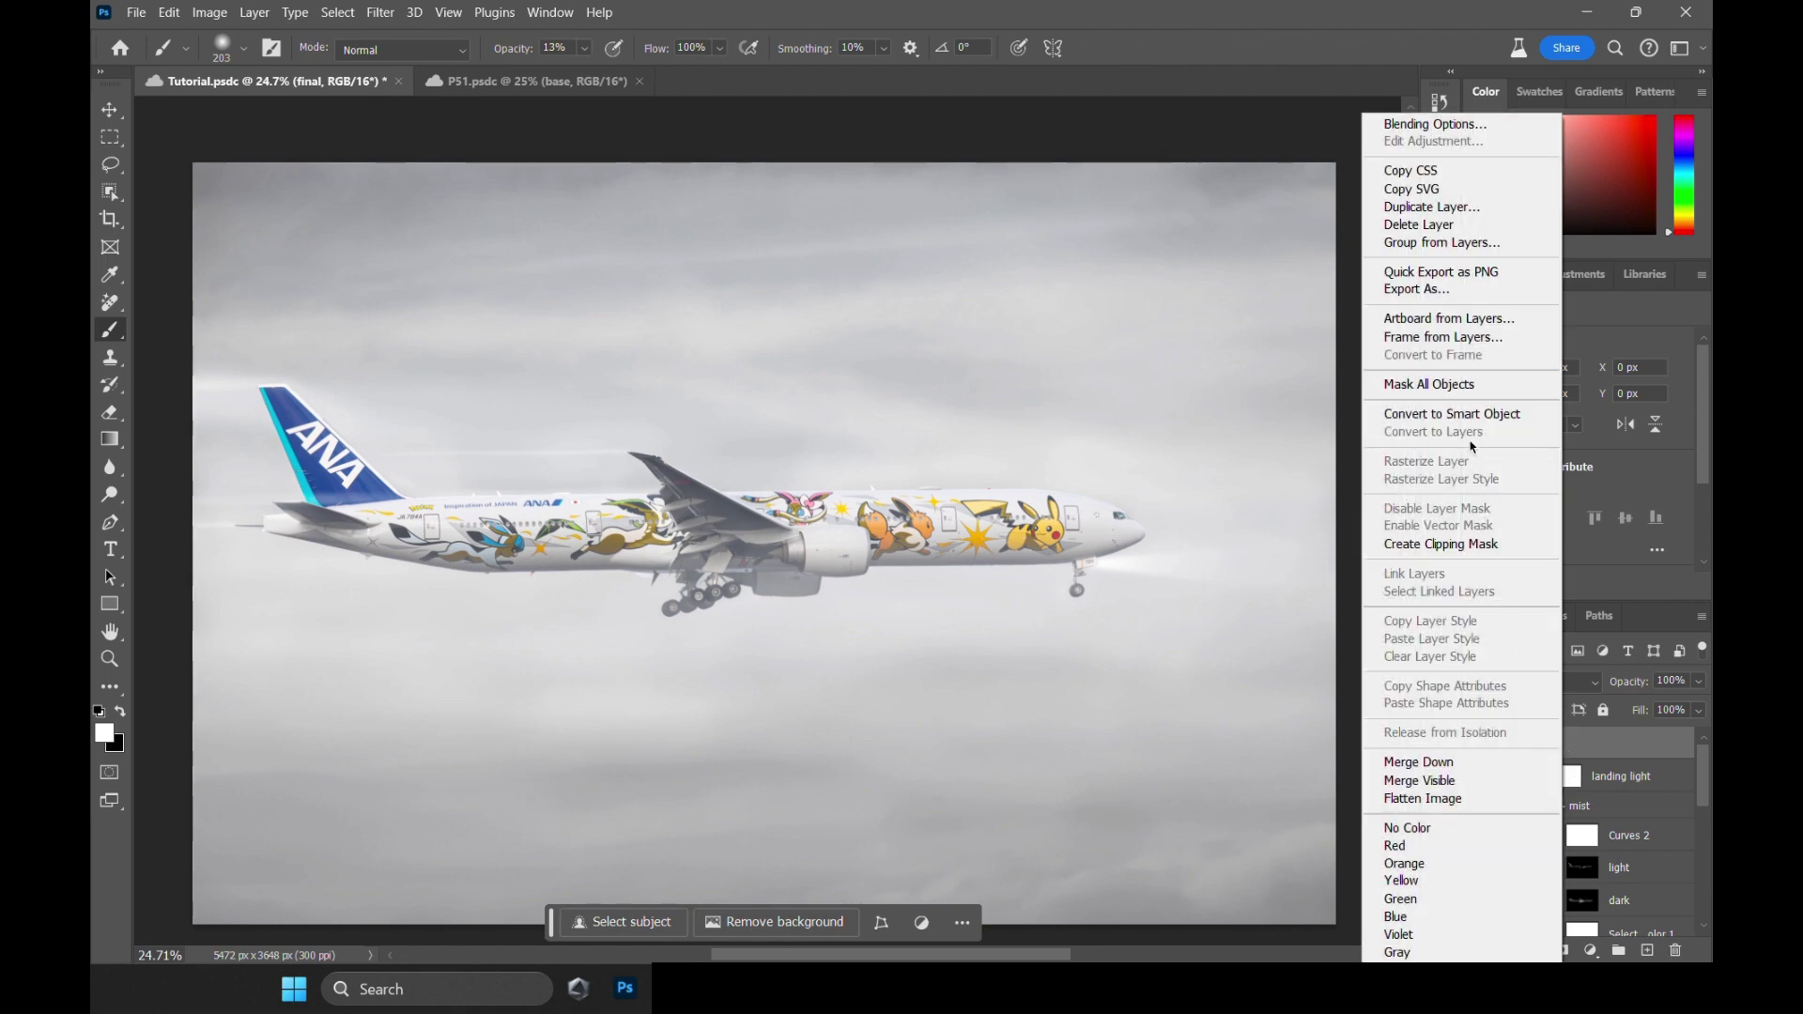
click(1477, 418)
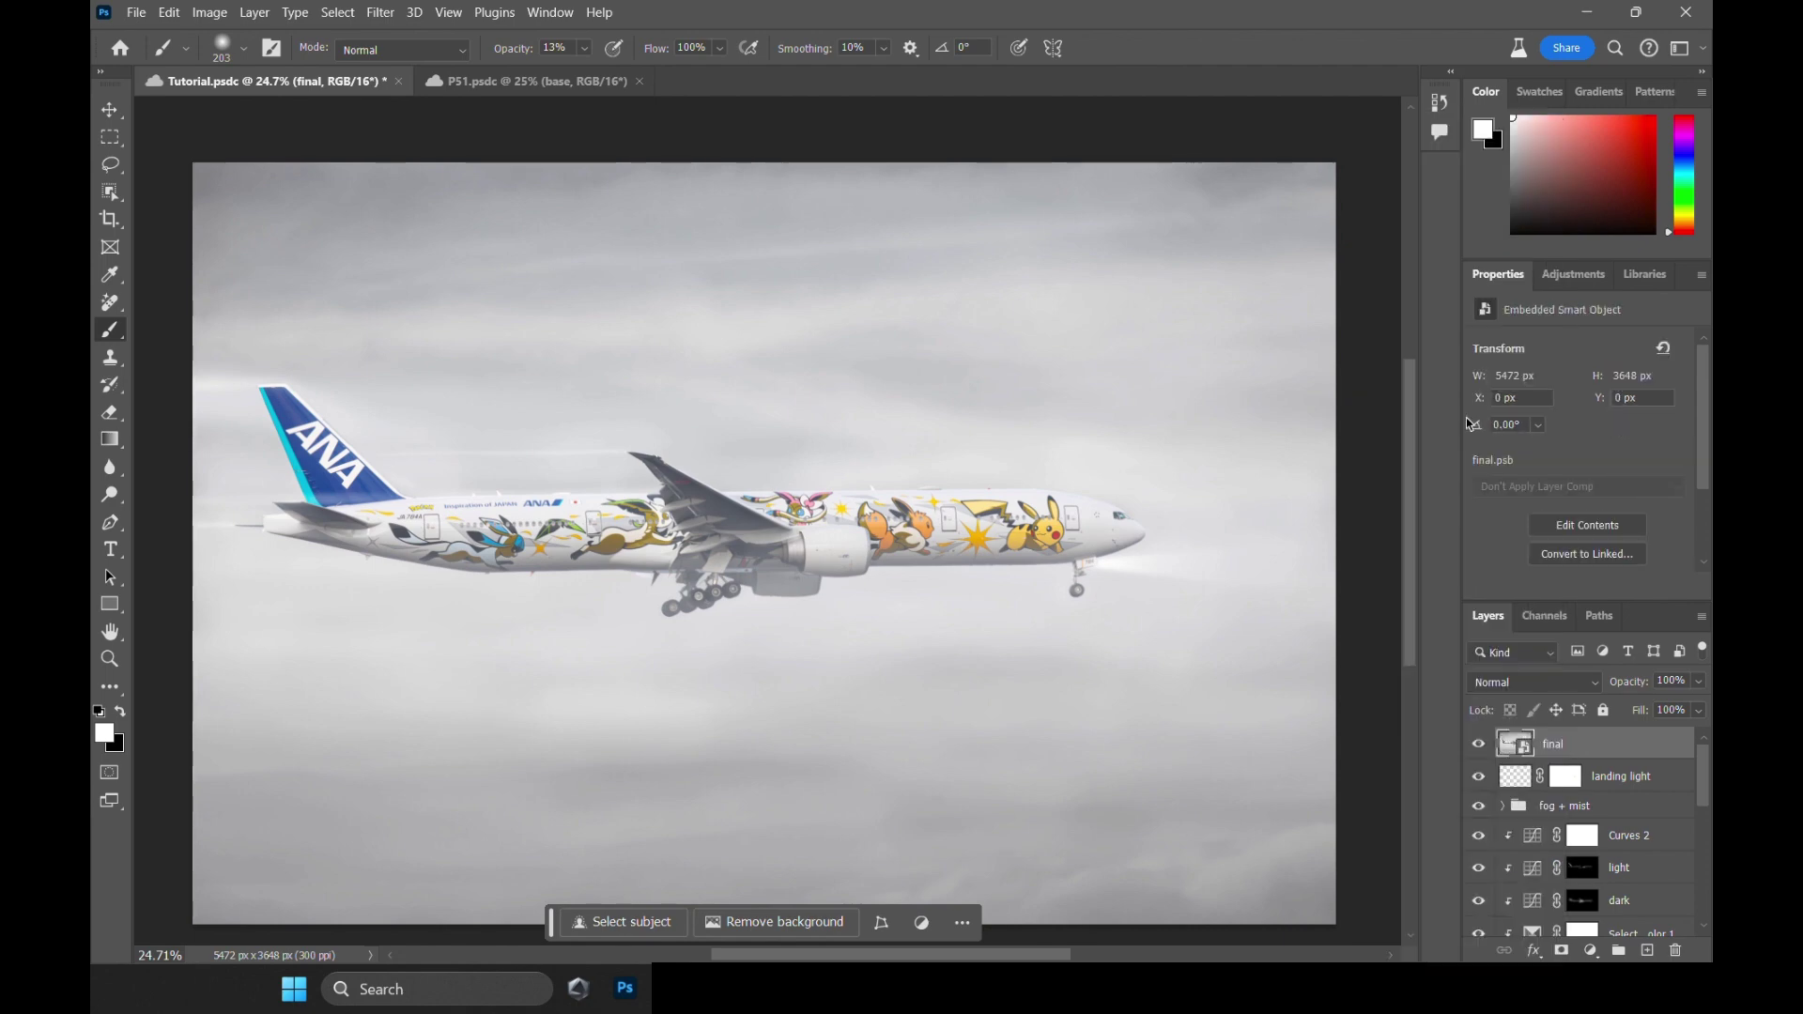
Grade the final layer in the Camera Raw Filter with Contrast +11, Highlights +13, Shadows +6, curve Lights +6 and curve Darks -5.
click(380, 12)
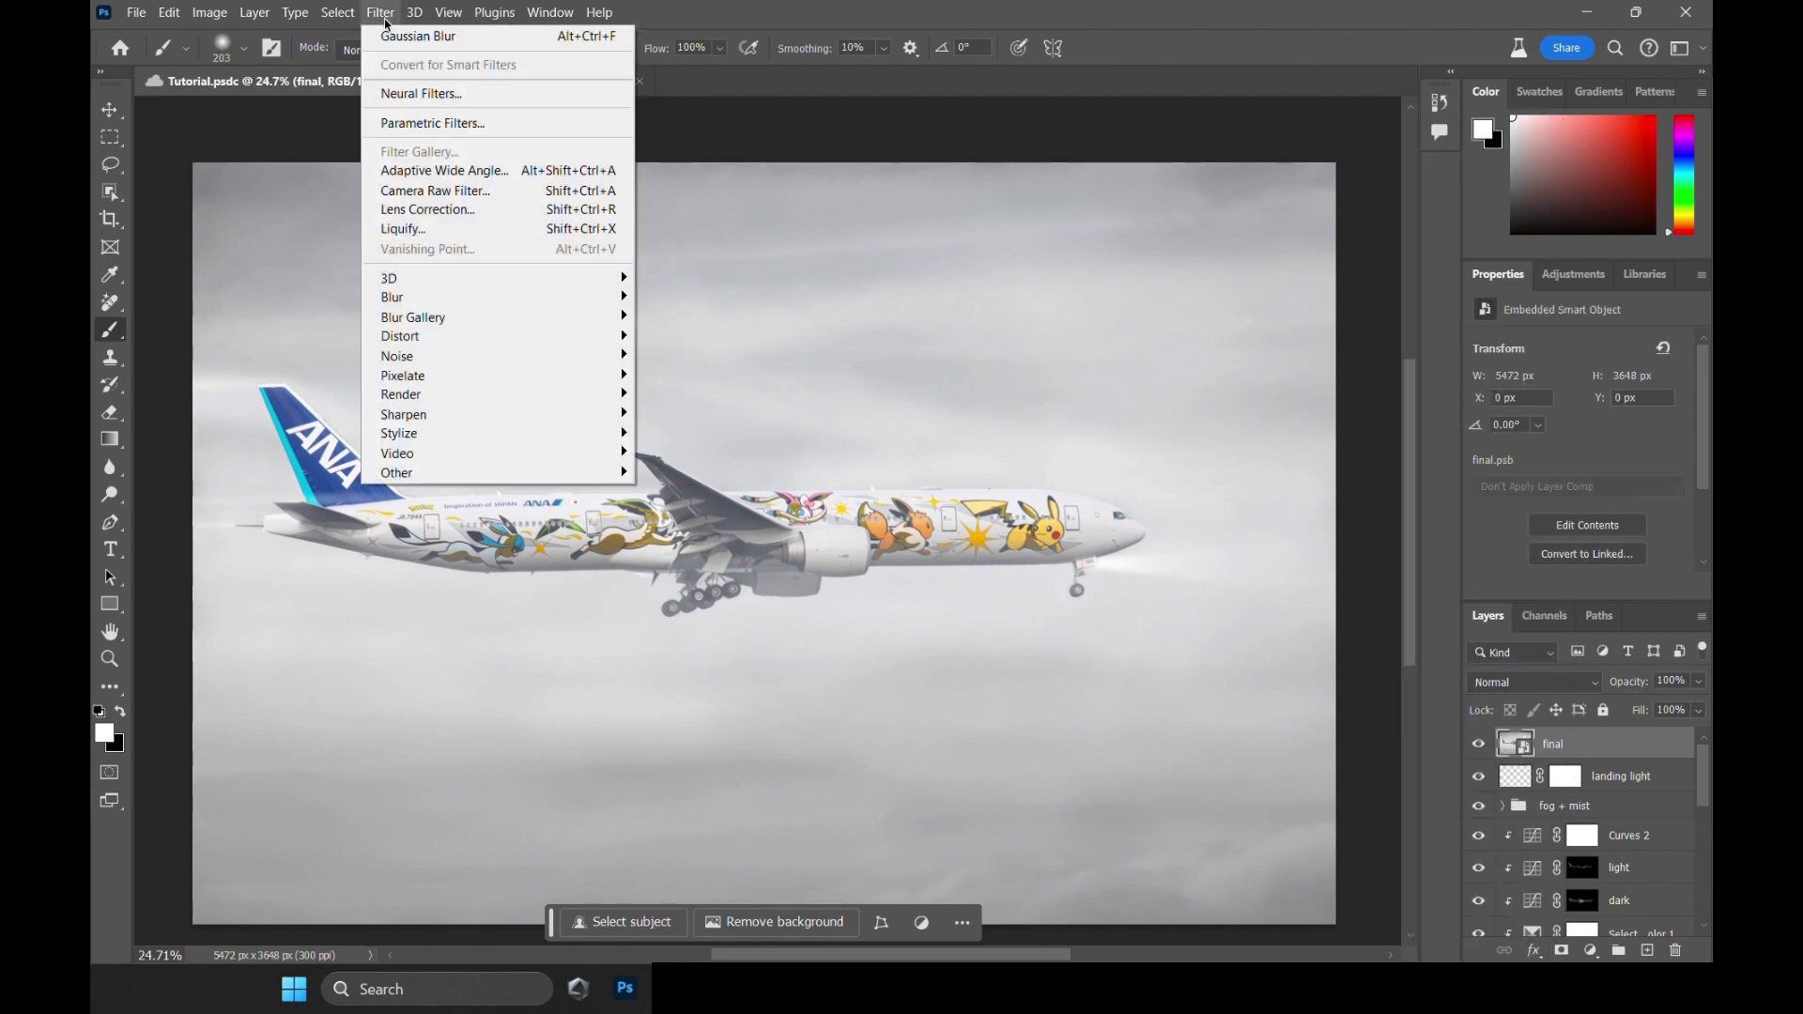
click(456, 187)
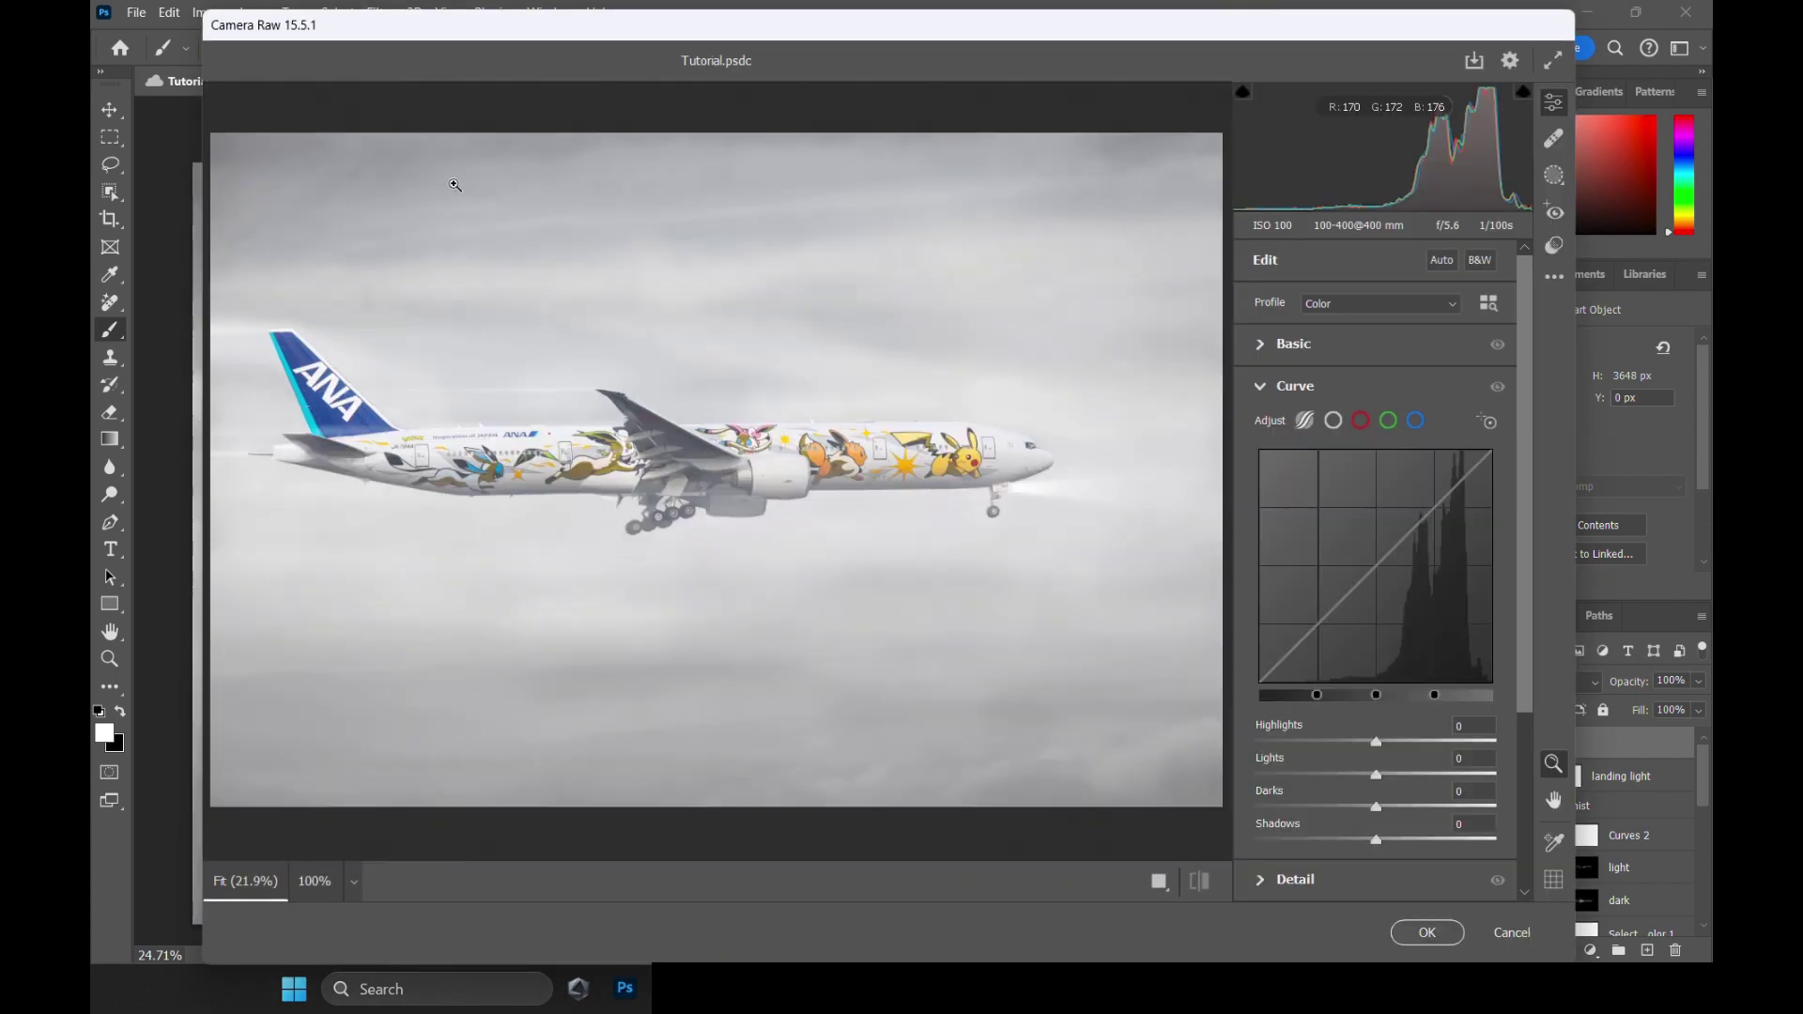
click(1260, 345)
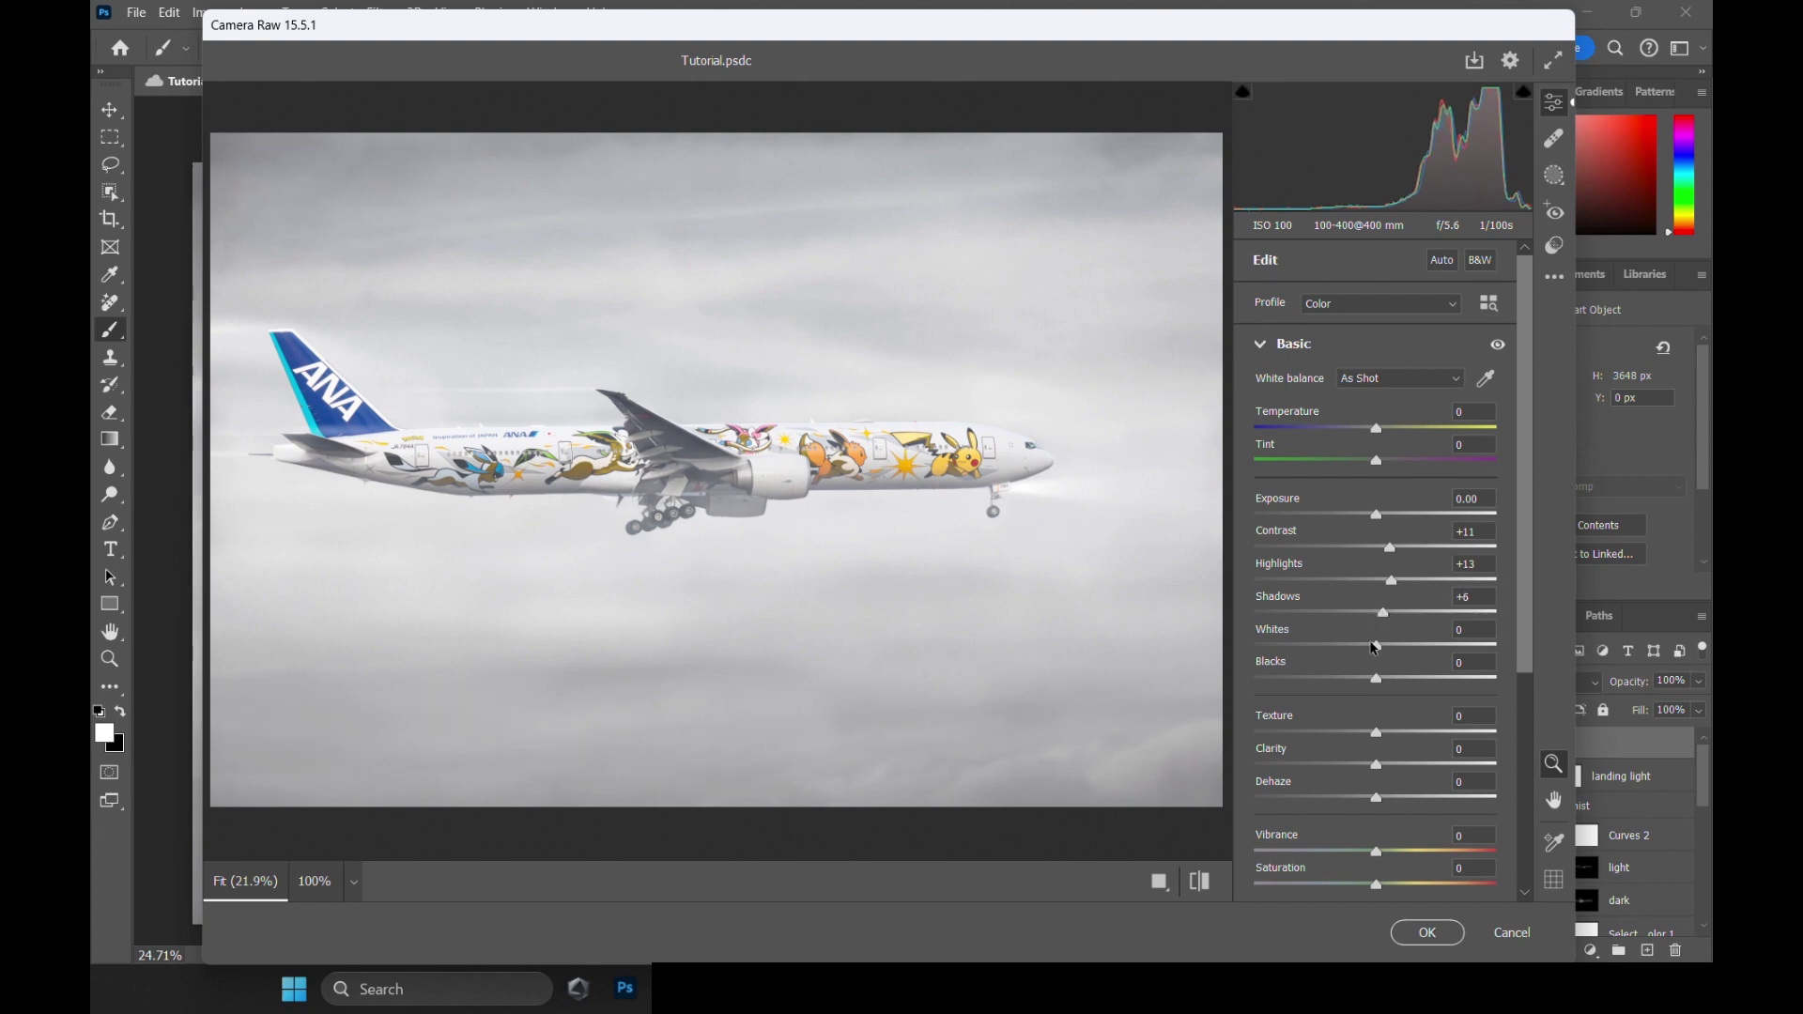
scroll(1389, 680, down, 5)
click(1307, 678)
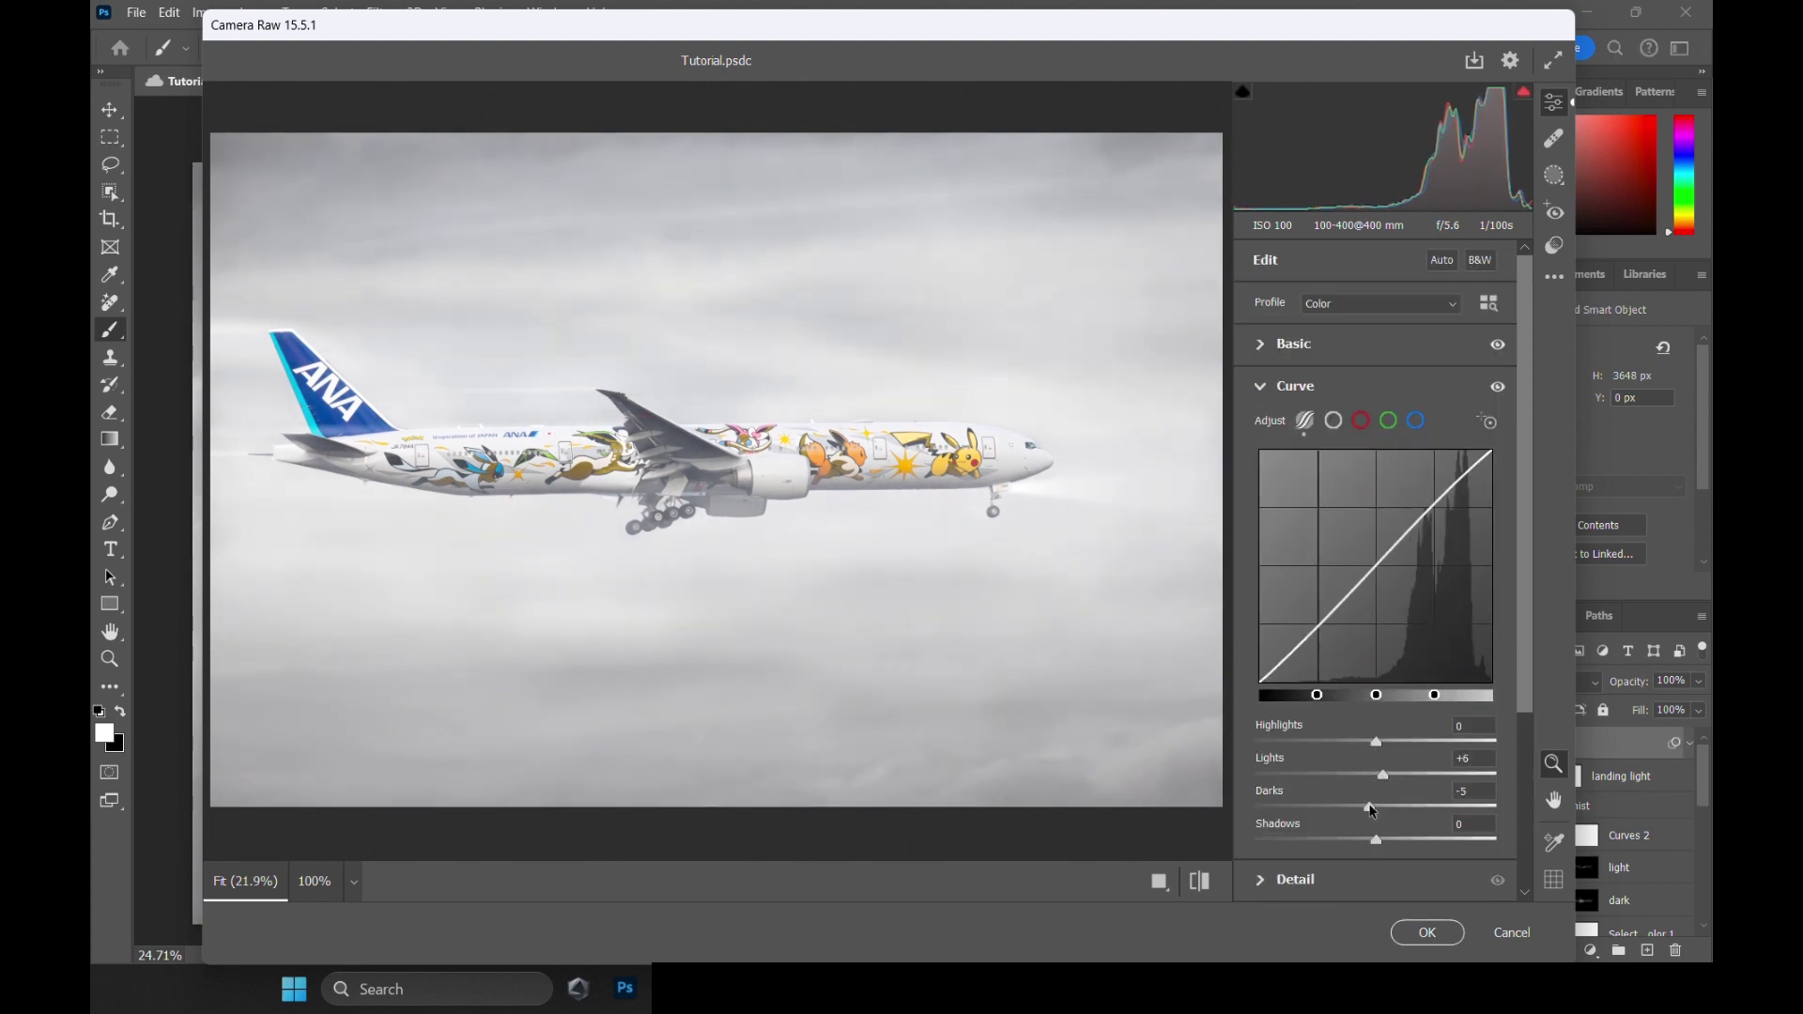
Add a linear gradient mask rising from the image's lower edge and darken the lower sky with it.
click(1554, 175)
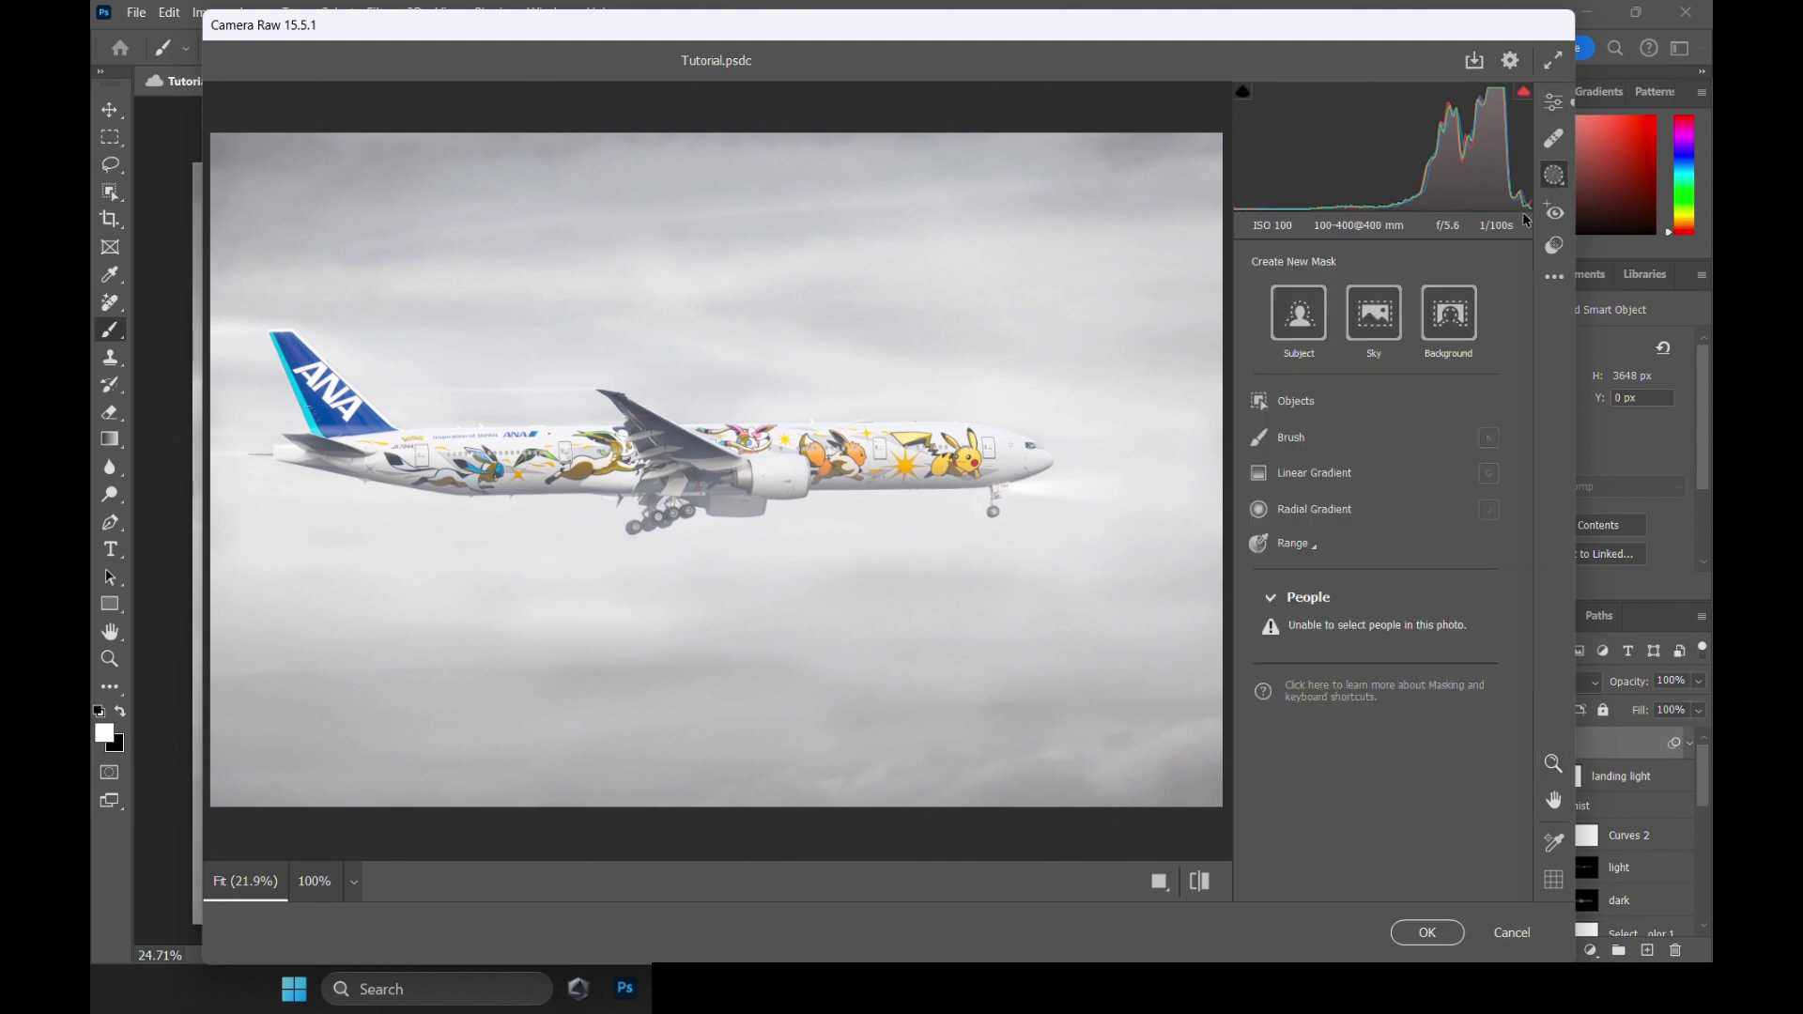
click(1315, 473)
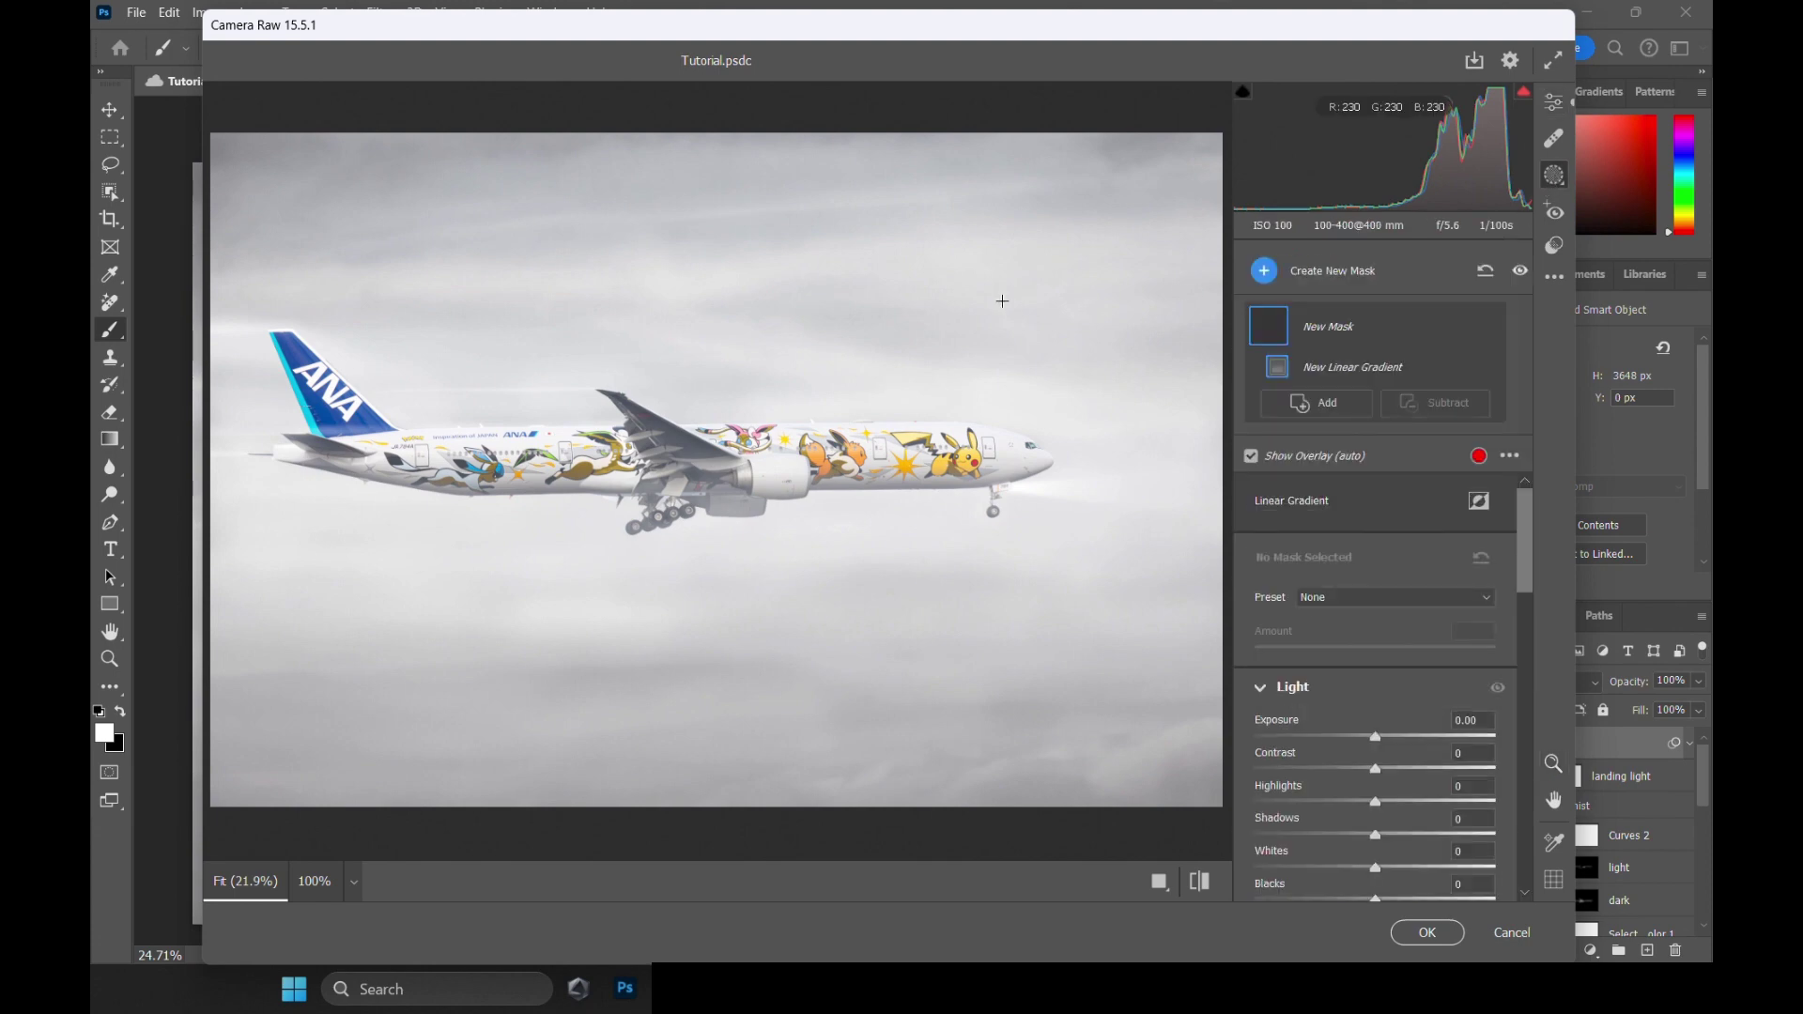
drag(773, 784, 774, 611)
Add a second linear gradient mask over the upper sky, shift it slightly upwards and shape its tone curve.
click(1339, 275)
click(1399, 433)
drag(746, 177, 747, 369)
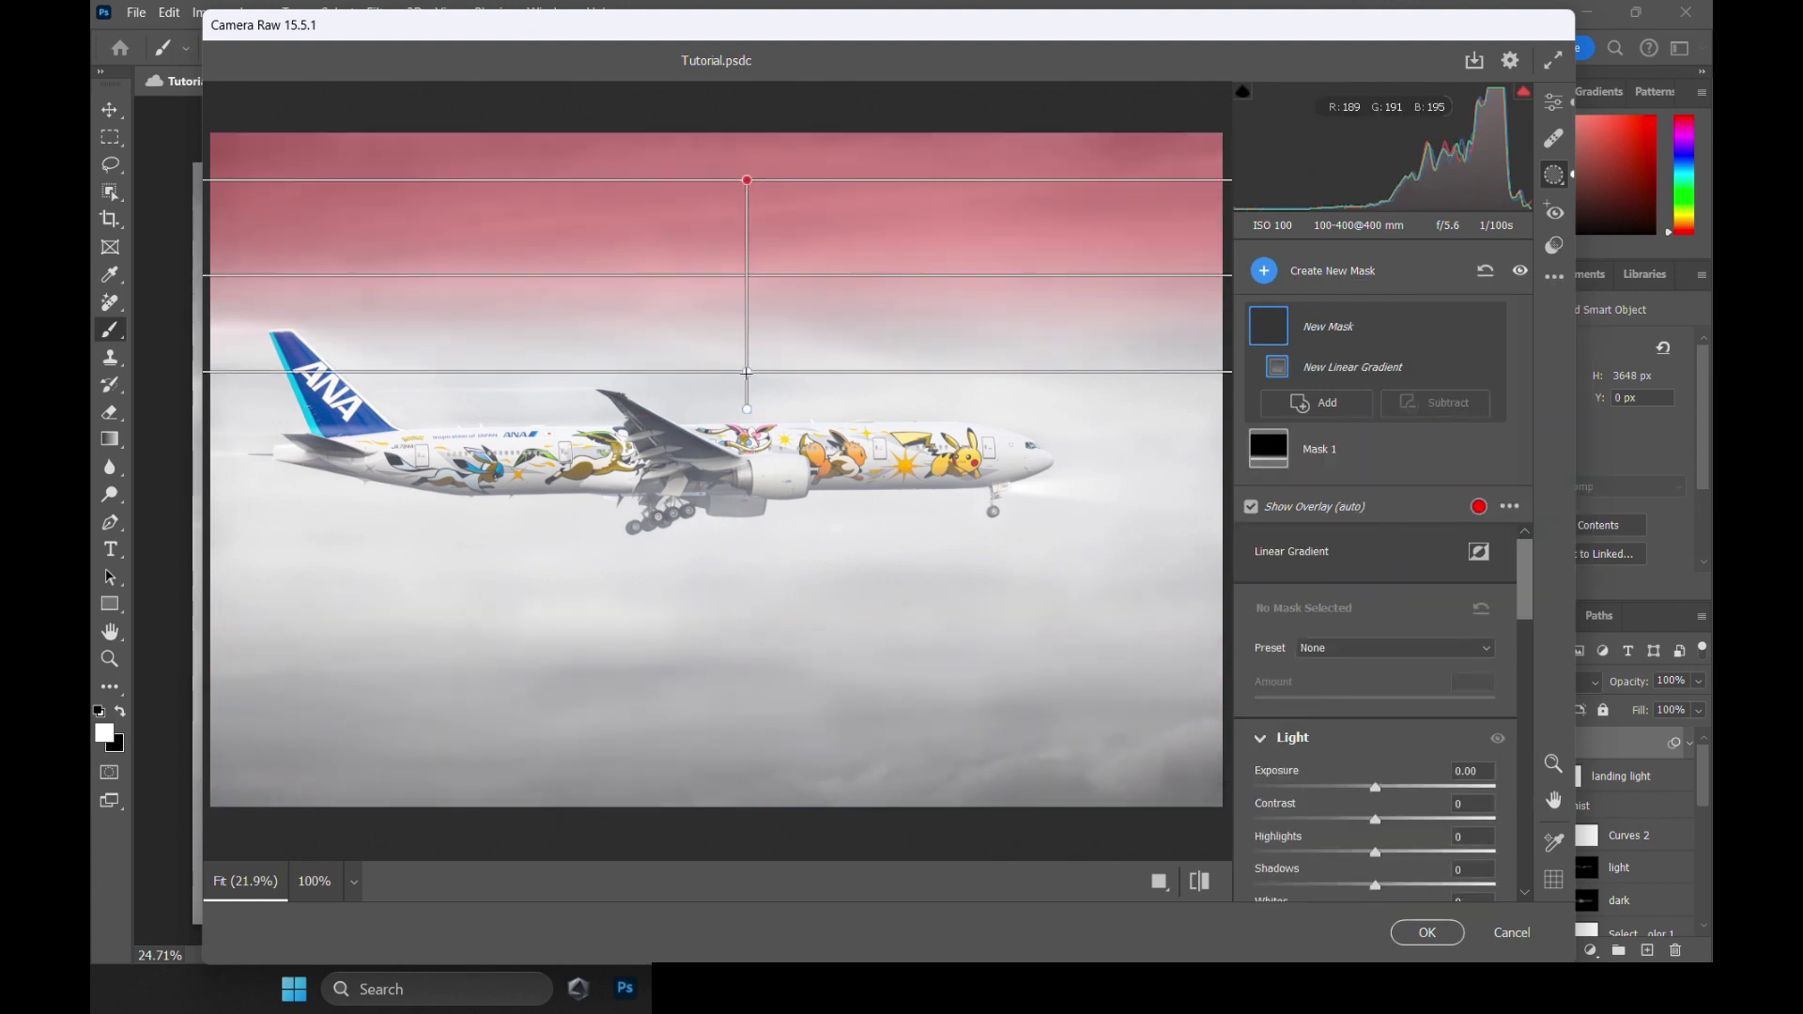
drag(746, 273, 746, 246)
scroll(1372, 826, down, 10)
click(1313, 790)
click(1435, 662)
click(1376, 726)
Add a radial gradient mask centred near the sky's upper-right corner and give it an S-shaped tone curve mapping input 184 to output 207.
click(1364, 271)
click(1408, 461)
mouse_move(987, 255)
mouse_down()
mouse_move(361, 390)
mouse_move(630, 520)
mouse_up()
scroll(897, 419, down, 2)
drag(917, 309, 1097, 235)
drag(1096, 432, 1097, 473)
scroll(1378, 820, down, 4)
scroll(1380, 822, down, 6)
click(1424, 623)
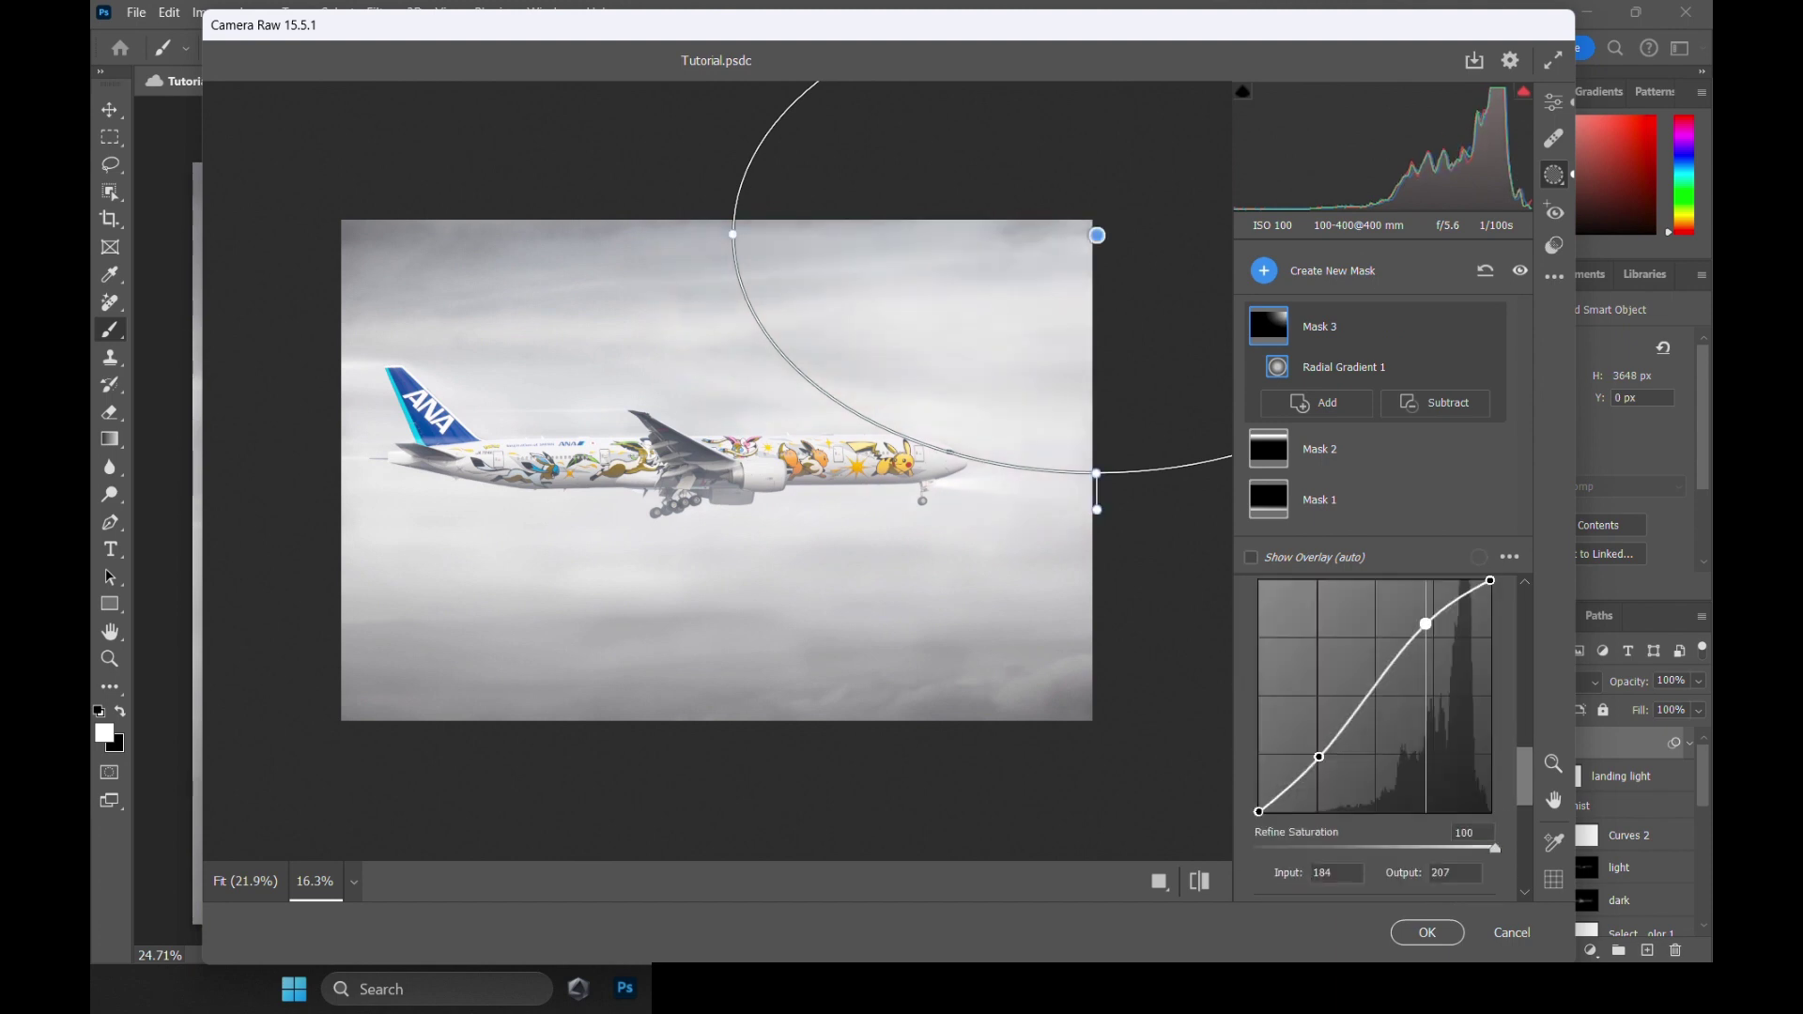
Add a wide, flat radial gradient mask reaching in from the image's right edge, with Exposure +0.15 and a curve point mapping 193 to 201.
click(1364, 271)
click(1408, 461)
drag(938, 301, 601, 462)
drag(751, 298, 553, 293)
scroll(1379, 761, down, 3)
drag(1374, 631, 1380, 631)
scroll(1380, 762, down, 6)
click(1433, 632)
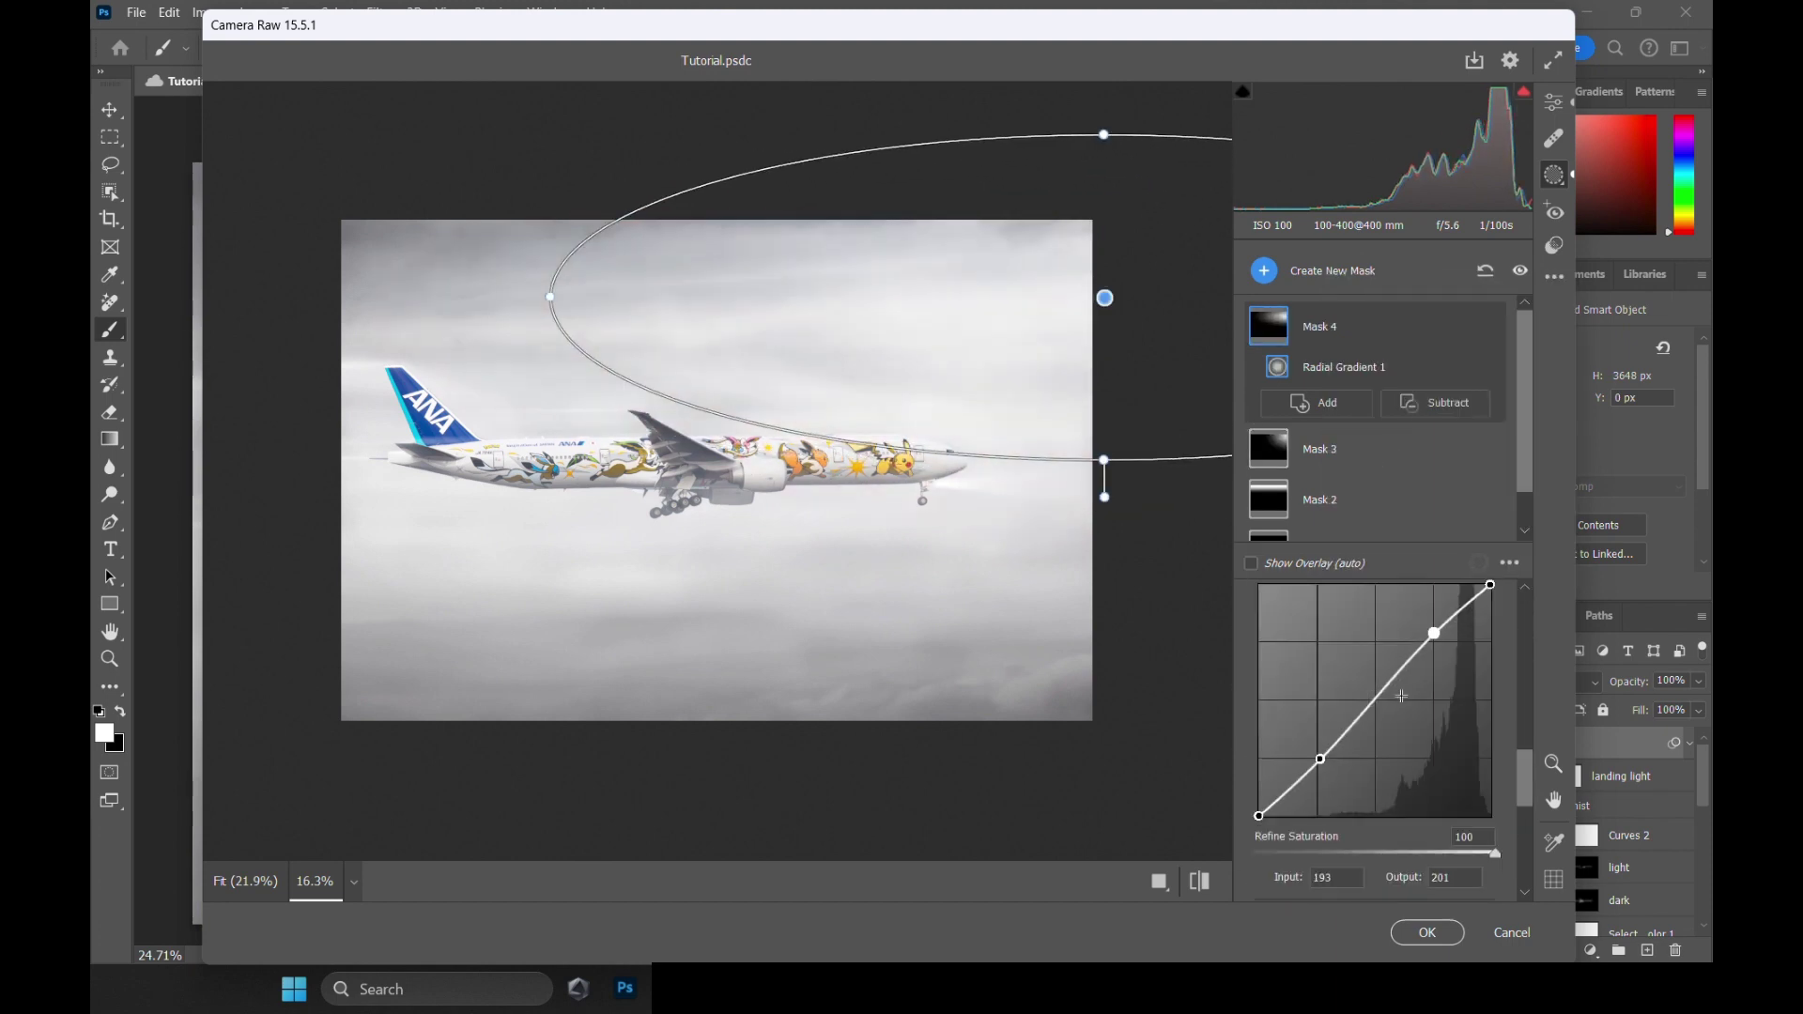
Add a third large radial gradient mask over the upper-right sky and raise its exposure, comparing it with Mask 4.
click(1365, 271)
click(1408, 461)
drag(874, 173, 1221, 469)
scroll(1379, 757, down, 3)
drag(1374, 631, 1385, 635)
click(1319, 448)
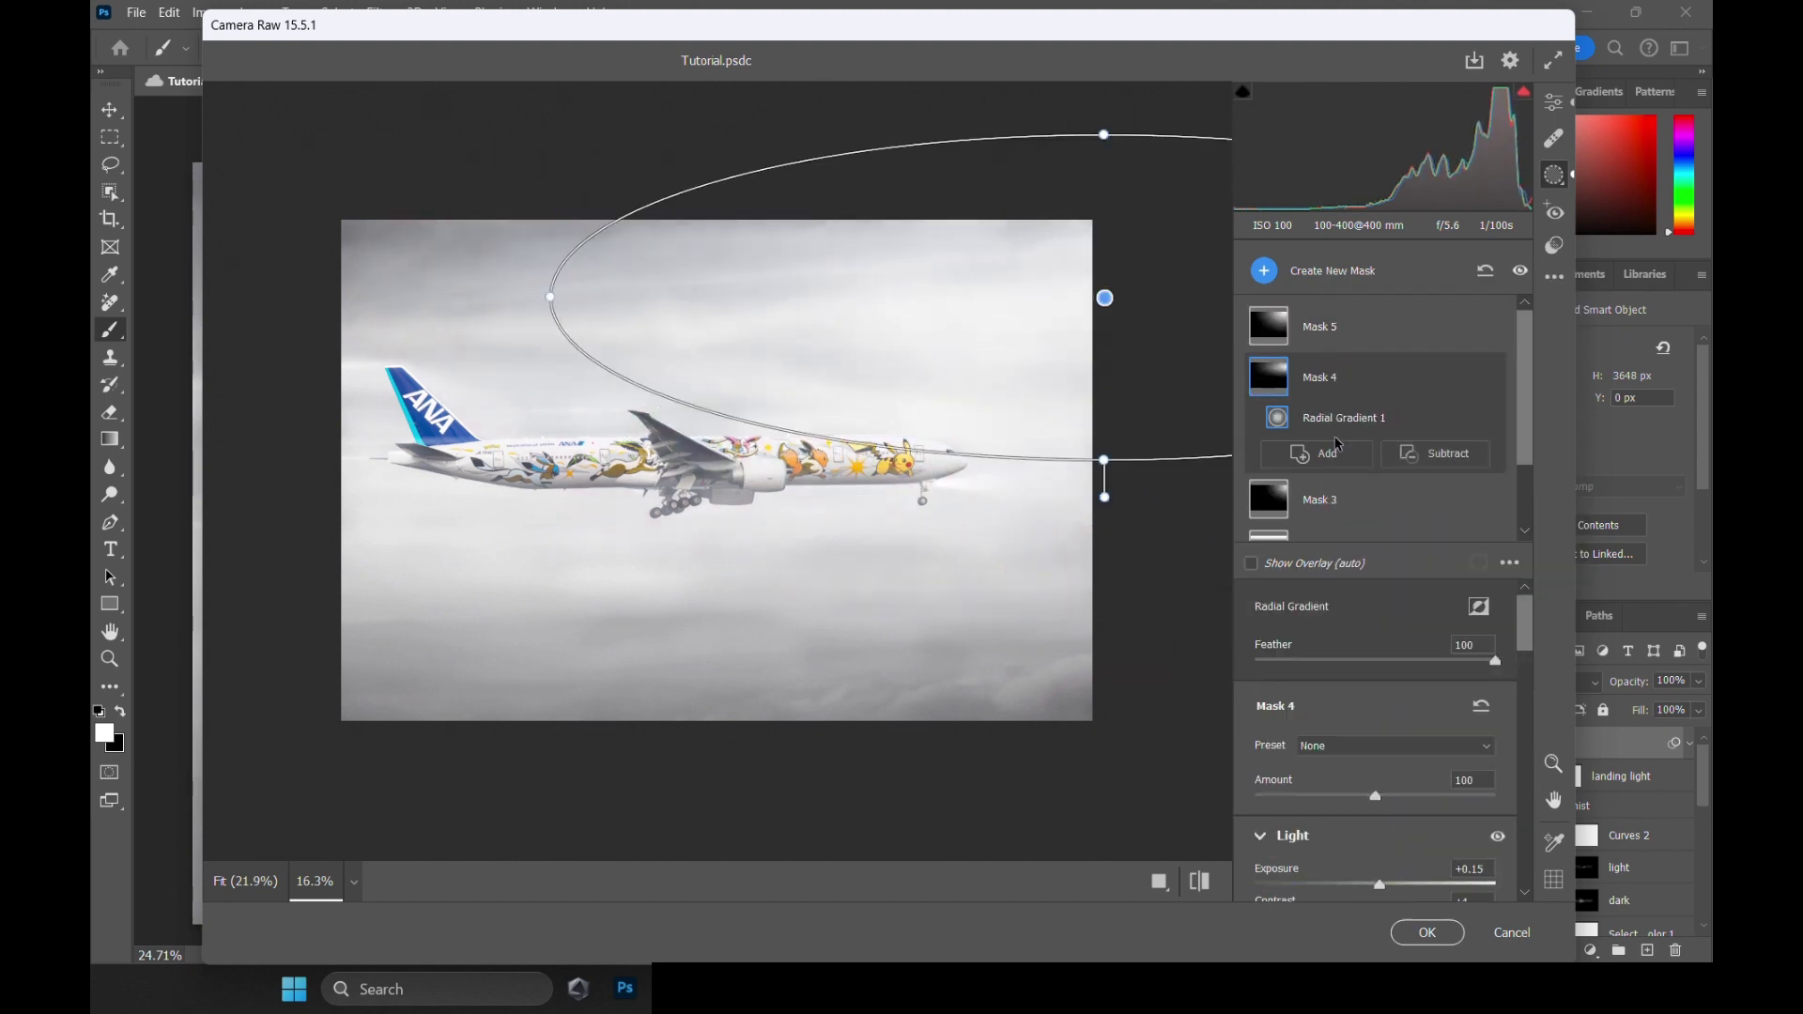
Shape Mask 5's tone curve and move its radial gradient slightly closer to the sky's upper-right corner.
click(1319, 327)
scroll(1378, 757, down, 9)
click(1315, 891)
click(1442, 763)
drag(1009, 211, 1050, 198)
Add a diagonal linear gradient mask from the image's lower-left corner towards the wing, lower its exposure slightly and adjust its tone curve.
click(1364, 271)
click(1408, 433)
drag(438, 674, 570, 417)
scroll(1378, 757, down, 3)
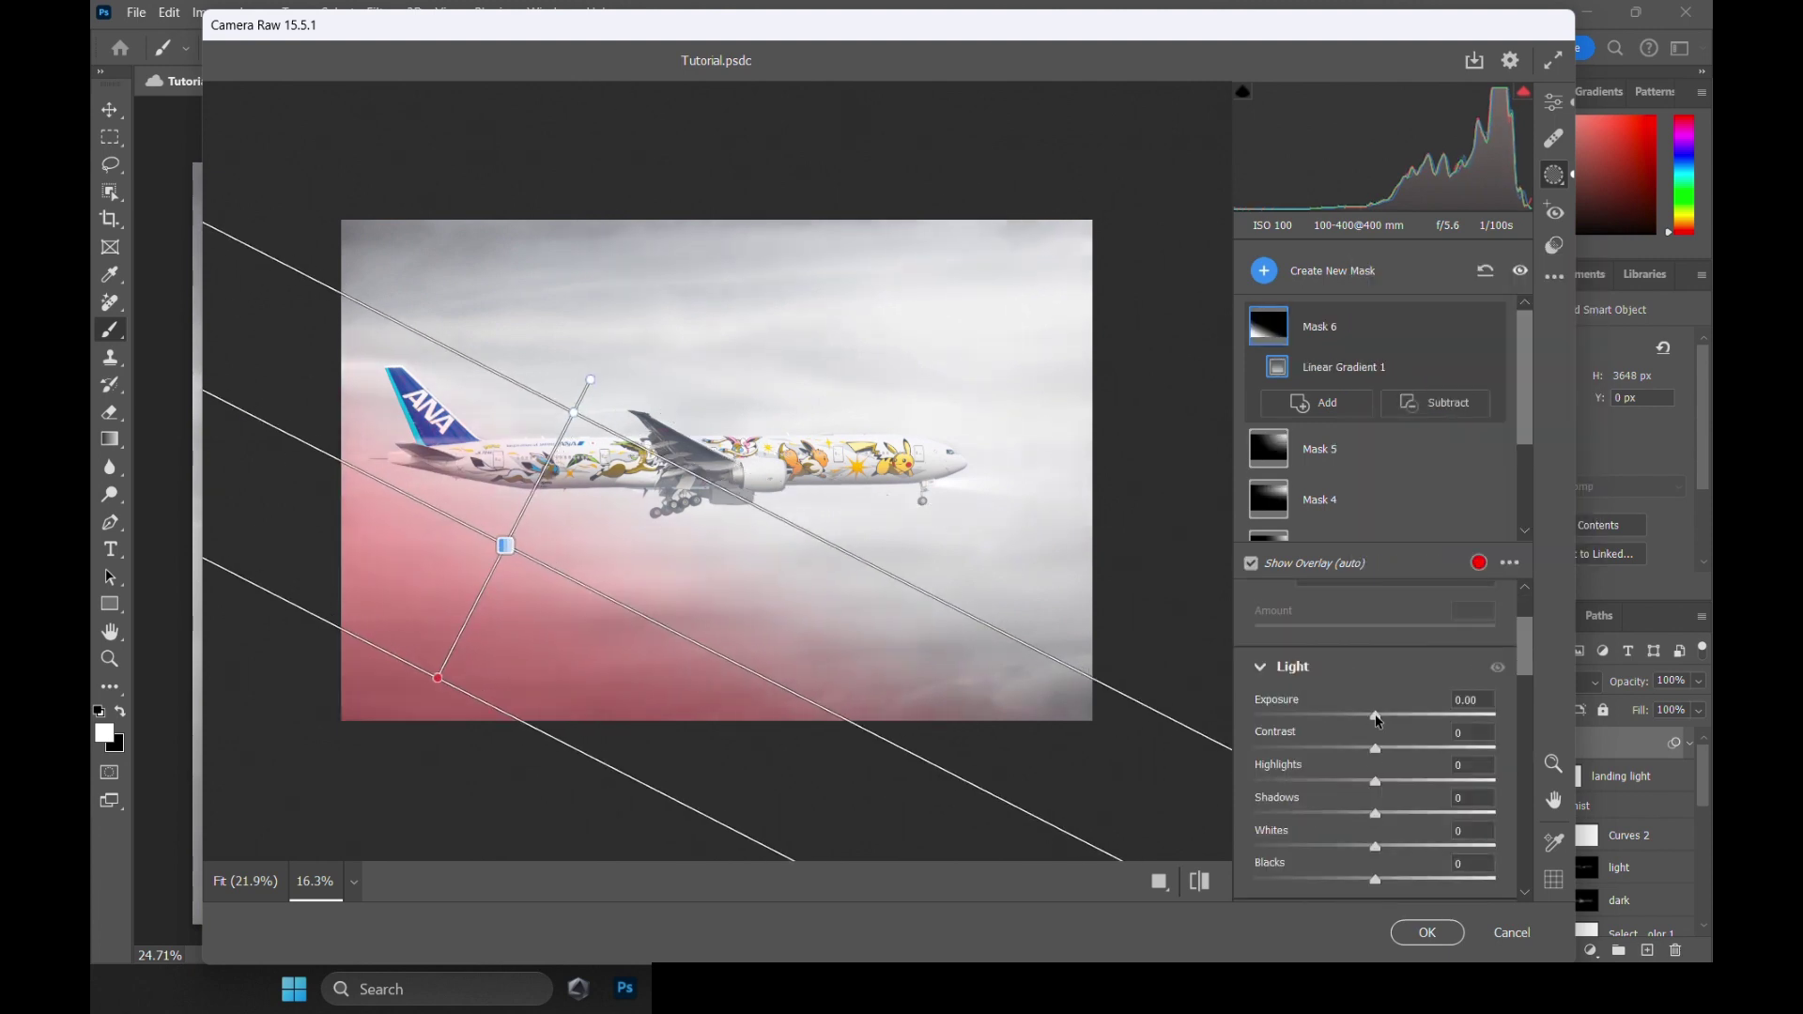
drag(1373, 717, 1368, 717)
drag(506, 545, 502, 507)
scroll(1379, 757, down, 6)
click(1318, 840)
Add a radial gradient mask in the lower-left sky, slightly lower its Contrast and Whites, and adjust its size and position.
click(1365, 271)
click(1409, 461)
mouse_move(370, 517)
mouse_down()
mouse_move(930, 674)
mouse_move(369, 616)
mouse_up()
scroll(1376, 757, down, 4)
drag(1375, 663, 1368, 664)
drag(1375, 762, 1372, 762)
drag(371, 778, 372, 787)
drag(371, 617, 381, 629)
Fine-tune the Light settings of the existing gradient masks, with Shadows at +6 on Mask 5 and -1 on Mask 3.
drag(1373, 631, 1376, 631)
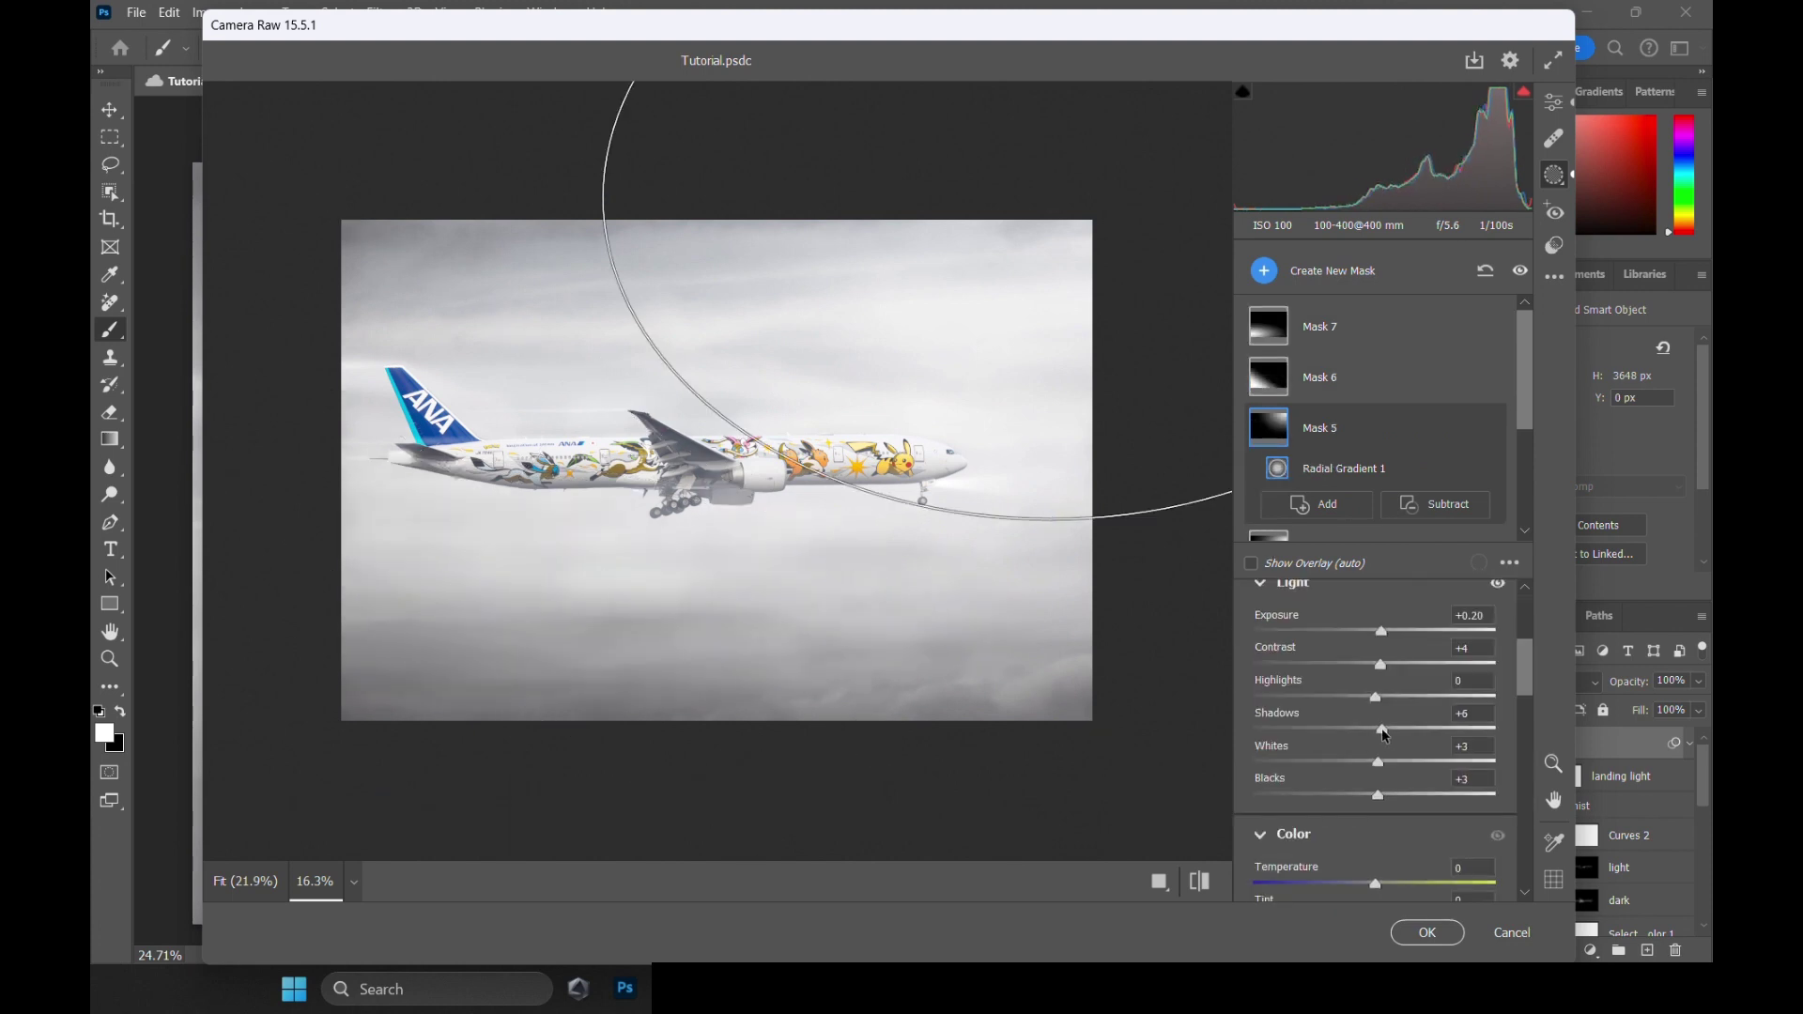
scroll(1332, 497, down, 2)
click(1332, 498)
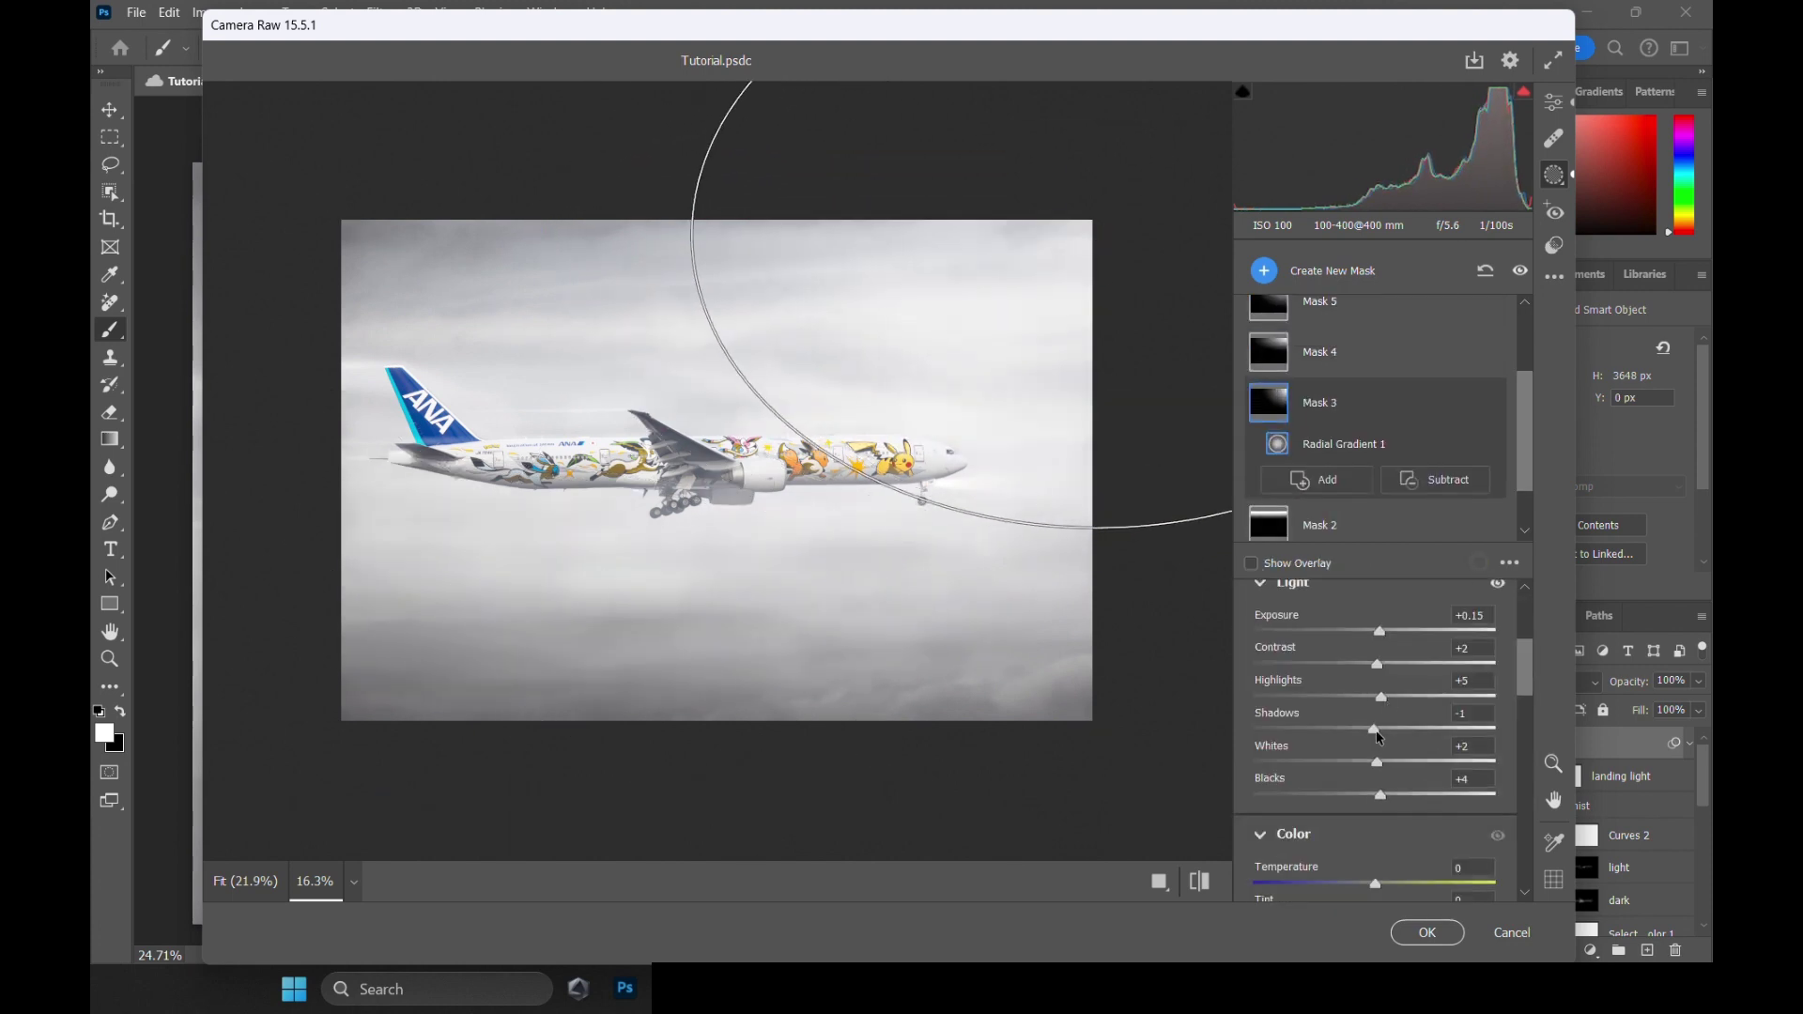
click(1552, 101)
scroll(833, 398, up, 1)
click(1553, 175)
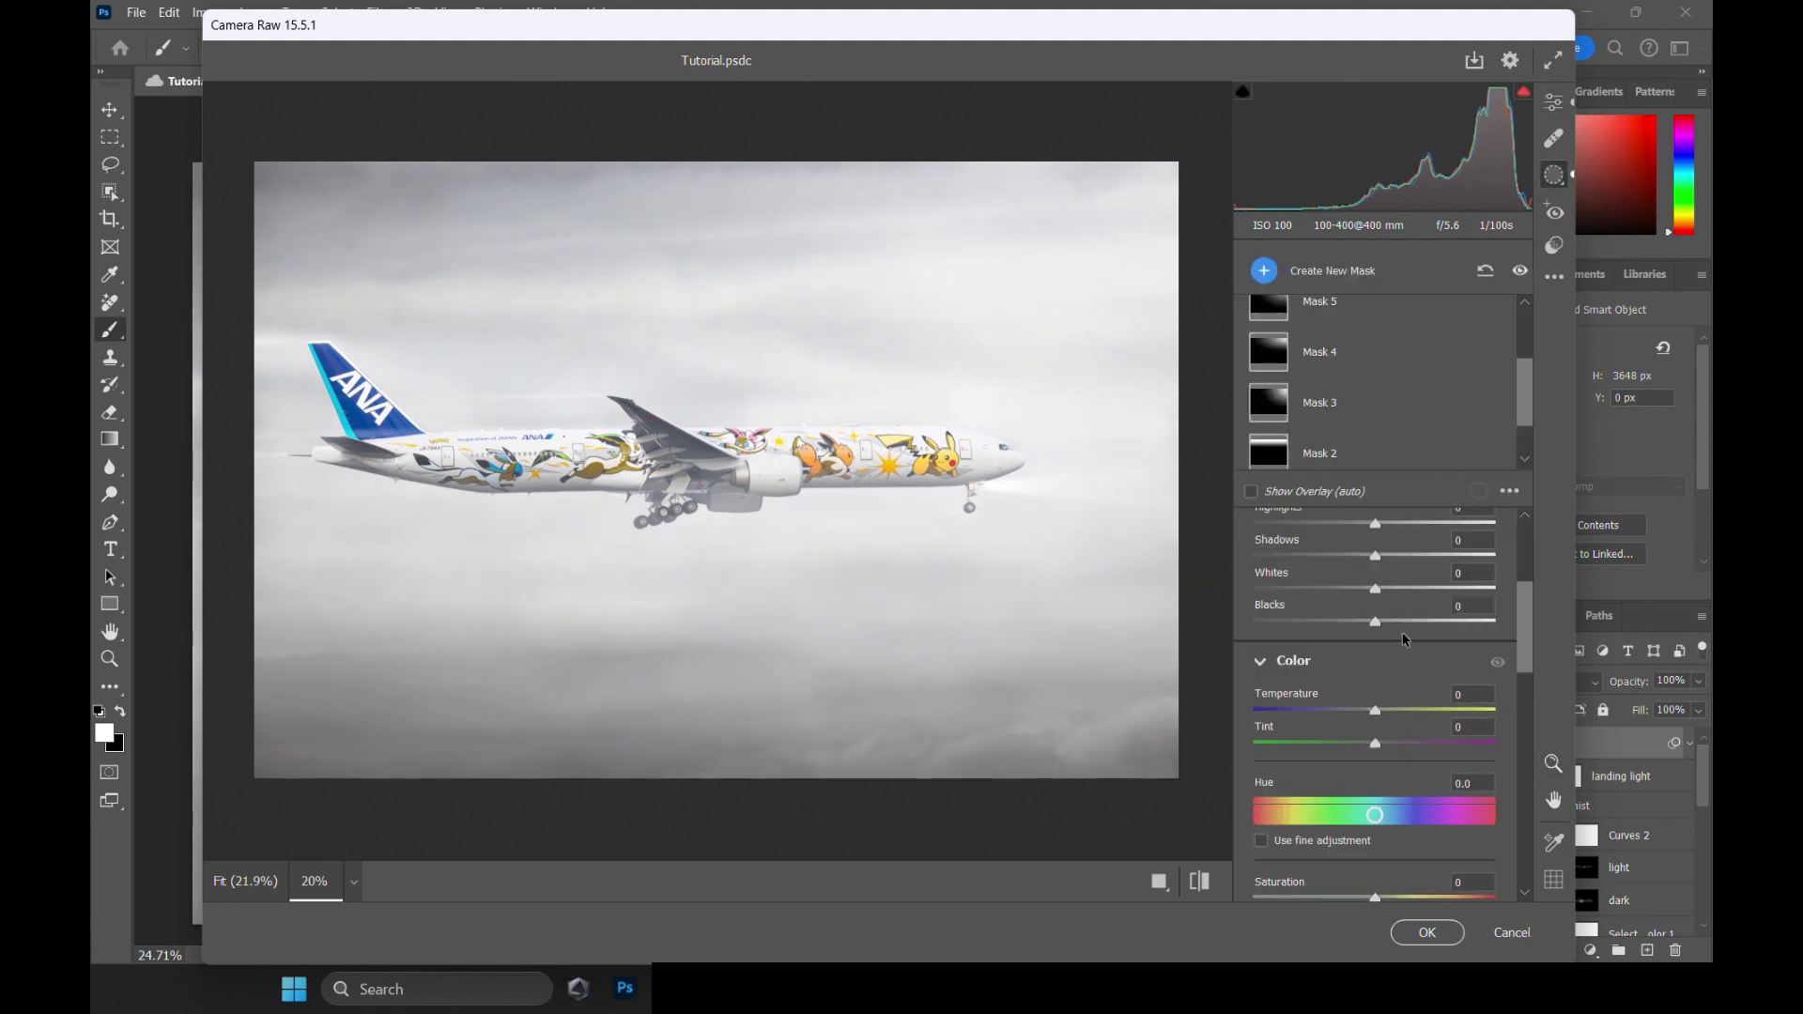
click(1319, 403)
scroll(1416, 819, up, 3)
click(1319, 302)
scroll(1320, 319, up, 1)
click(1319, 317)
Set the overall Highlights to +9 and Dehaze to +4 in the Basic adjustments and apply the Camera Raw grade.
click(1552, 101)
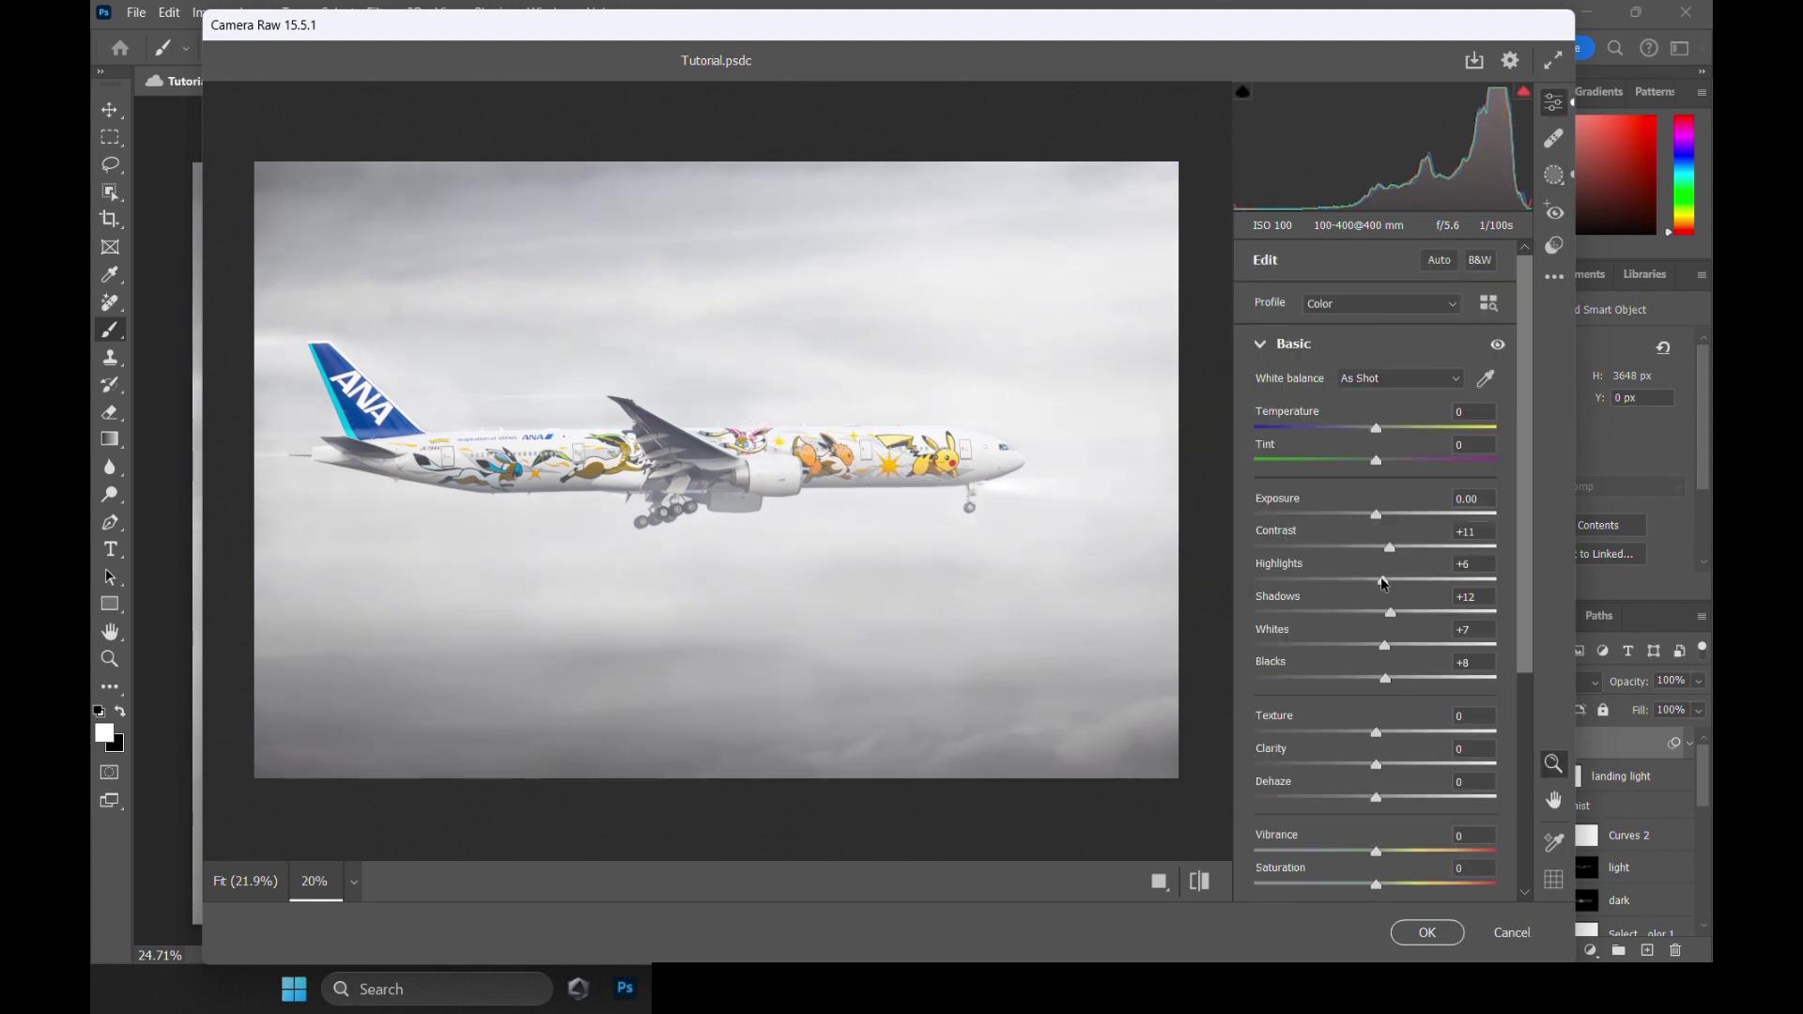
scroll(1416, 645, down, 2)
scroll(1299, 671, down, 2)
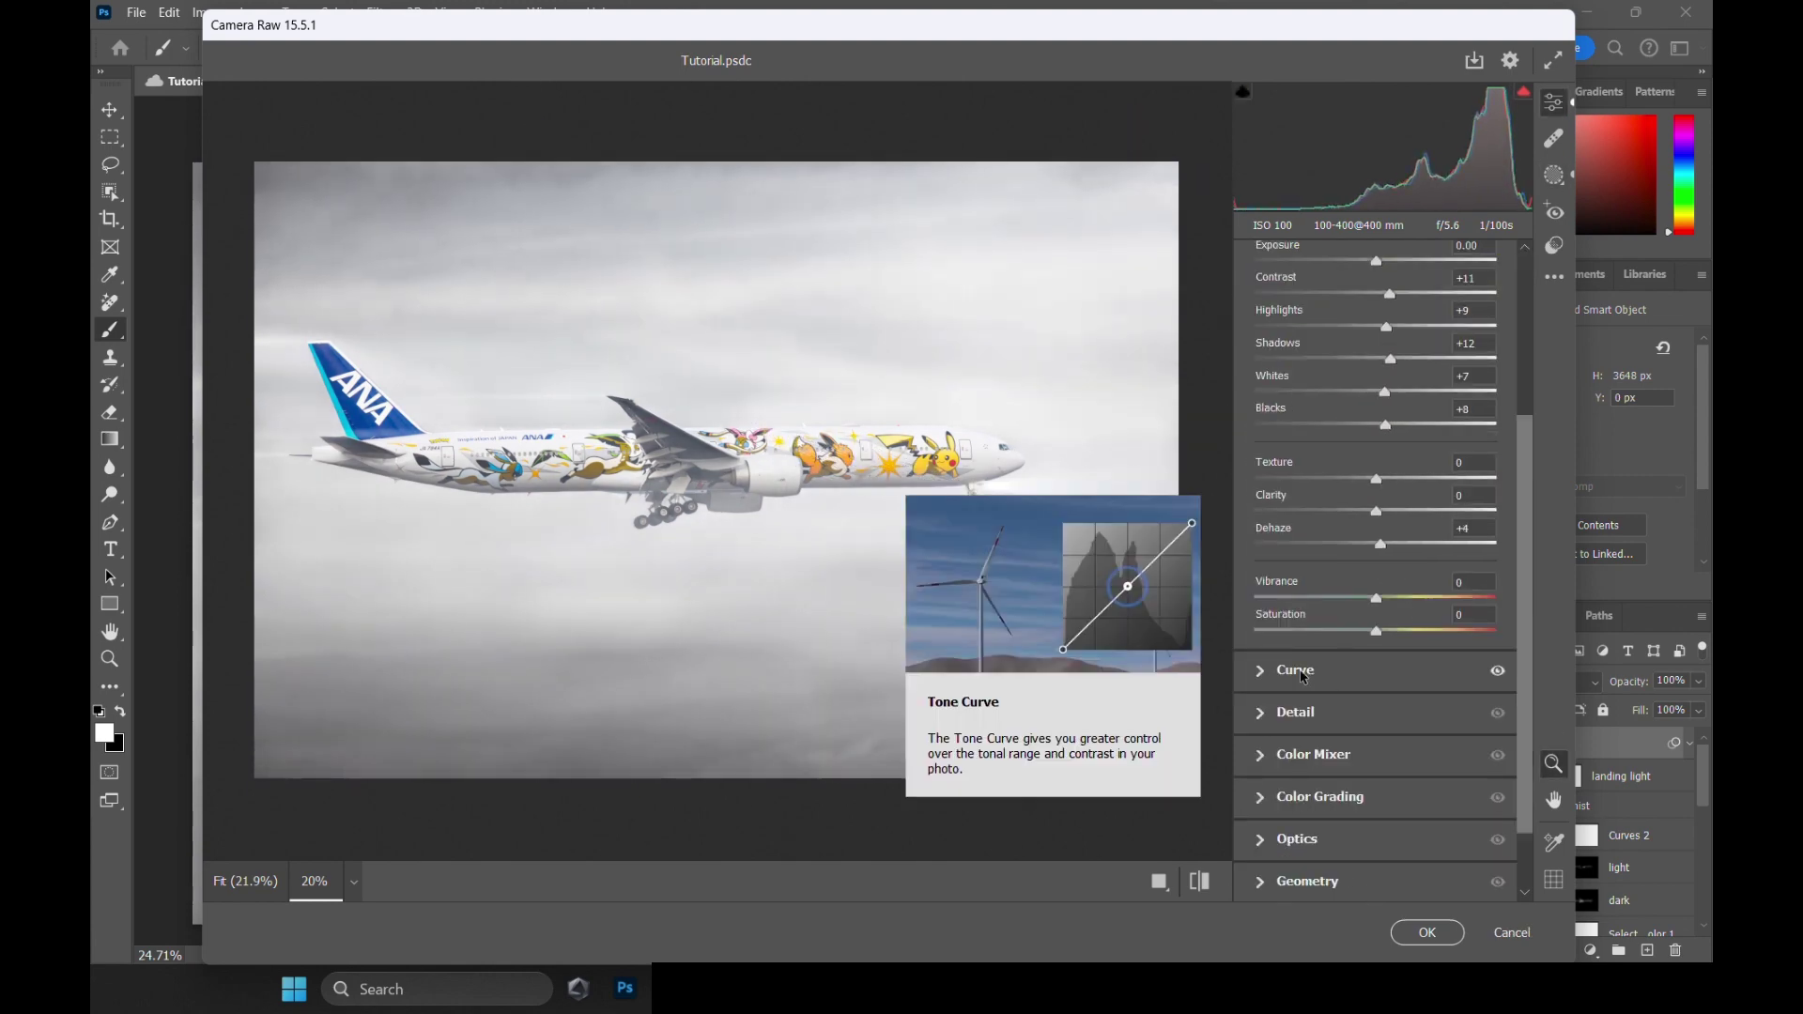
key(Return)
scroll(1221, 495, down, 1)
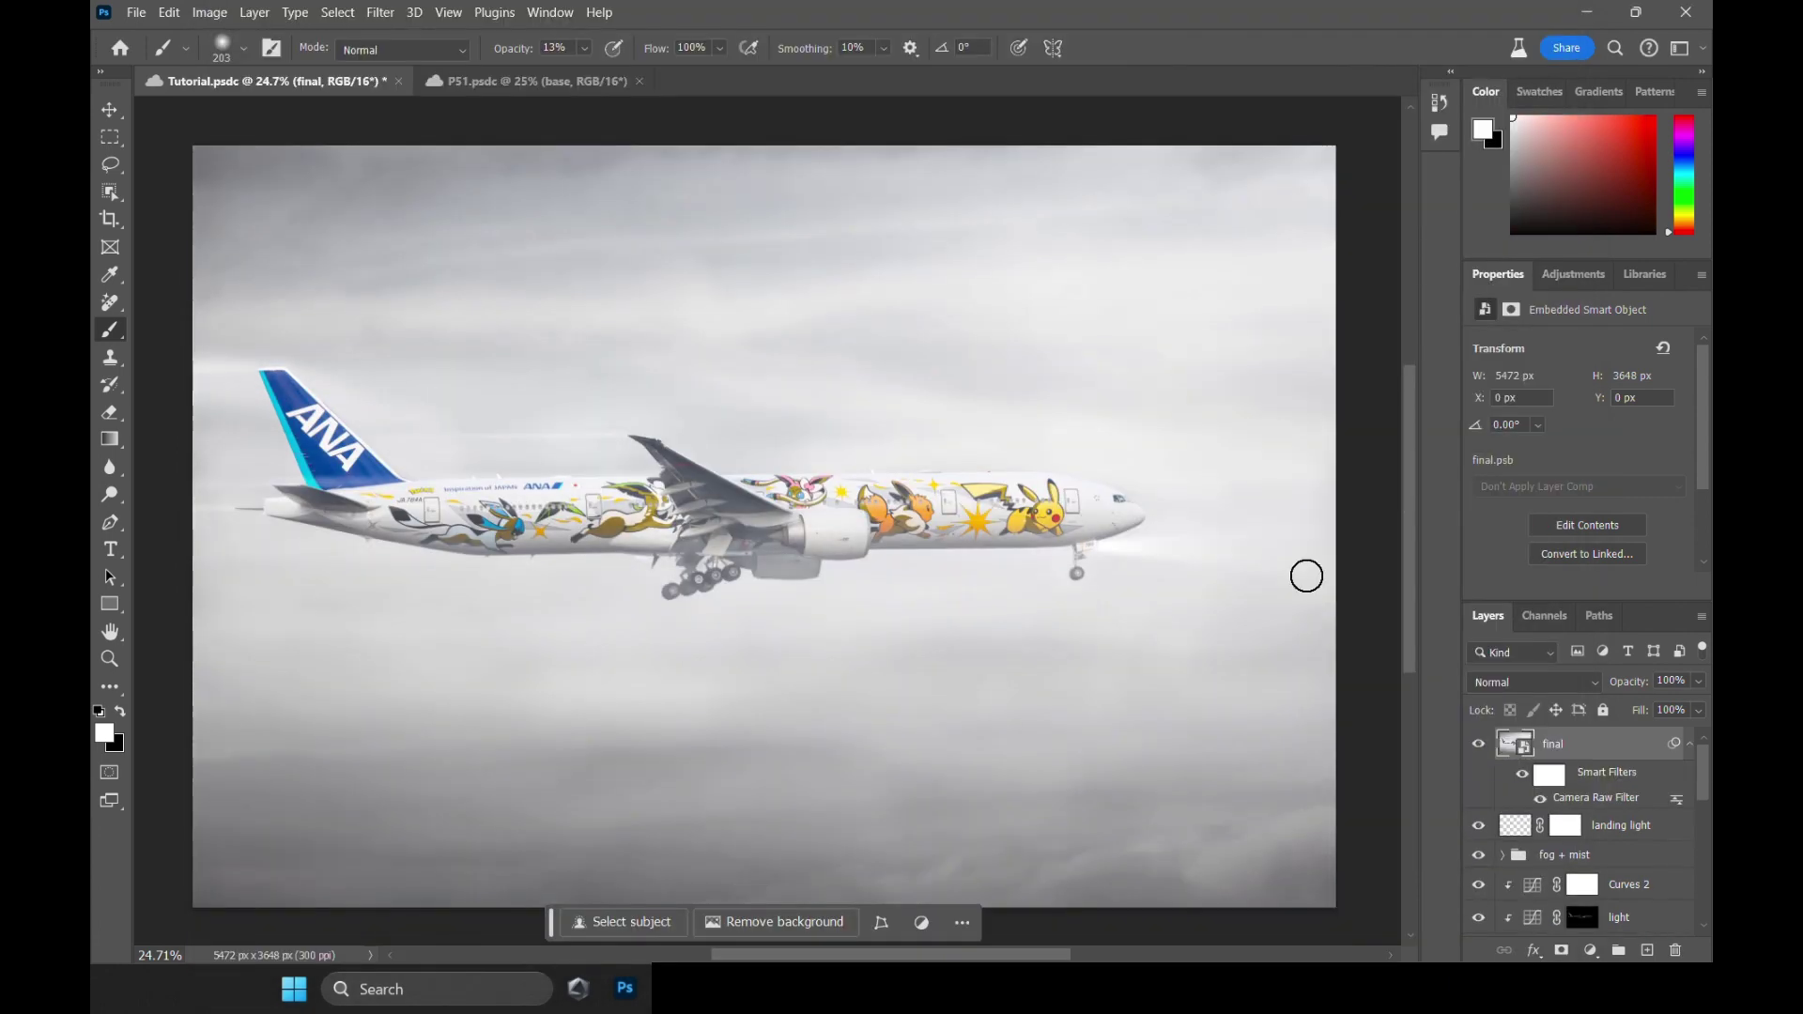
Save the document and hide the graded final layer.
key(ctrl+s)
drag(1251, 604, 1238, 588)
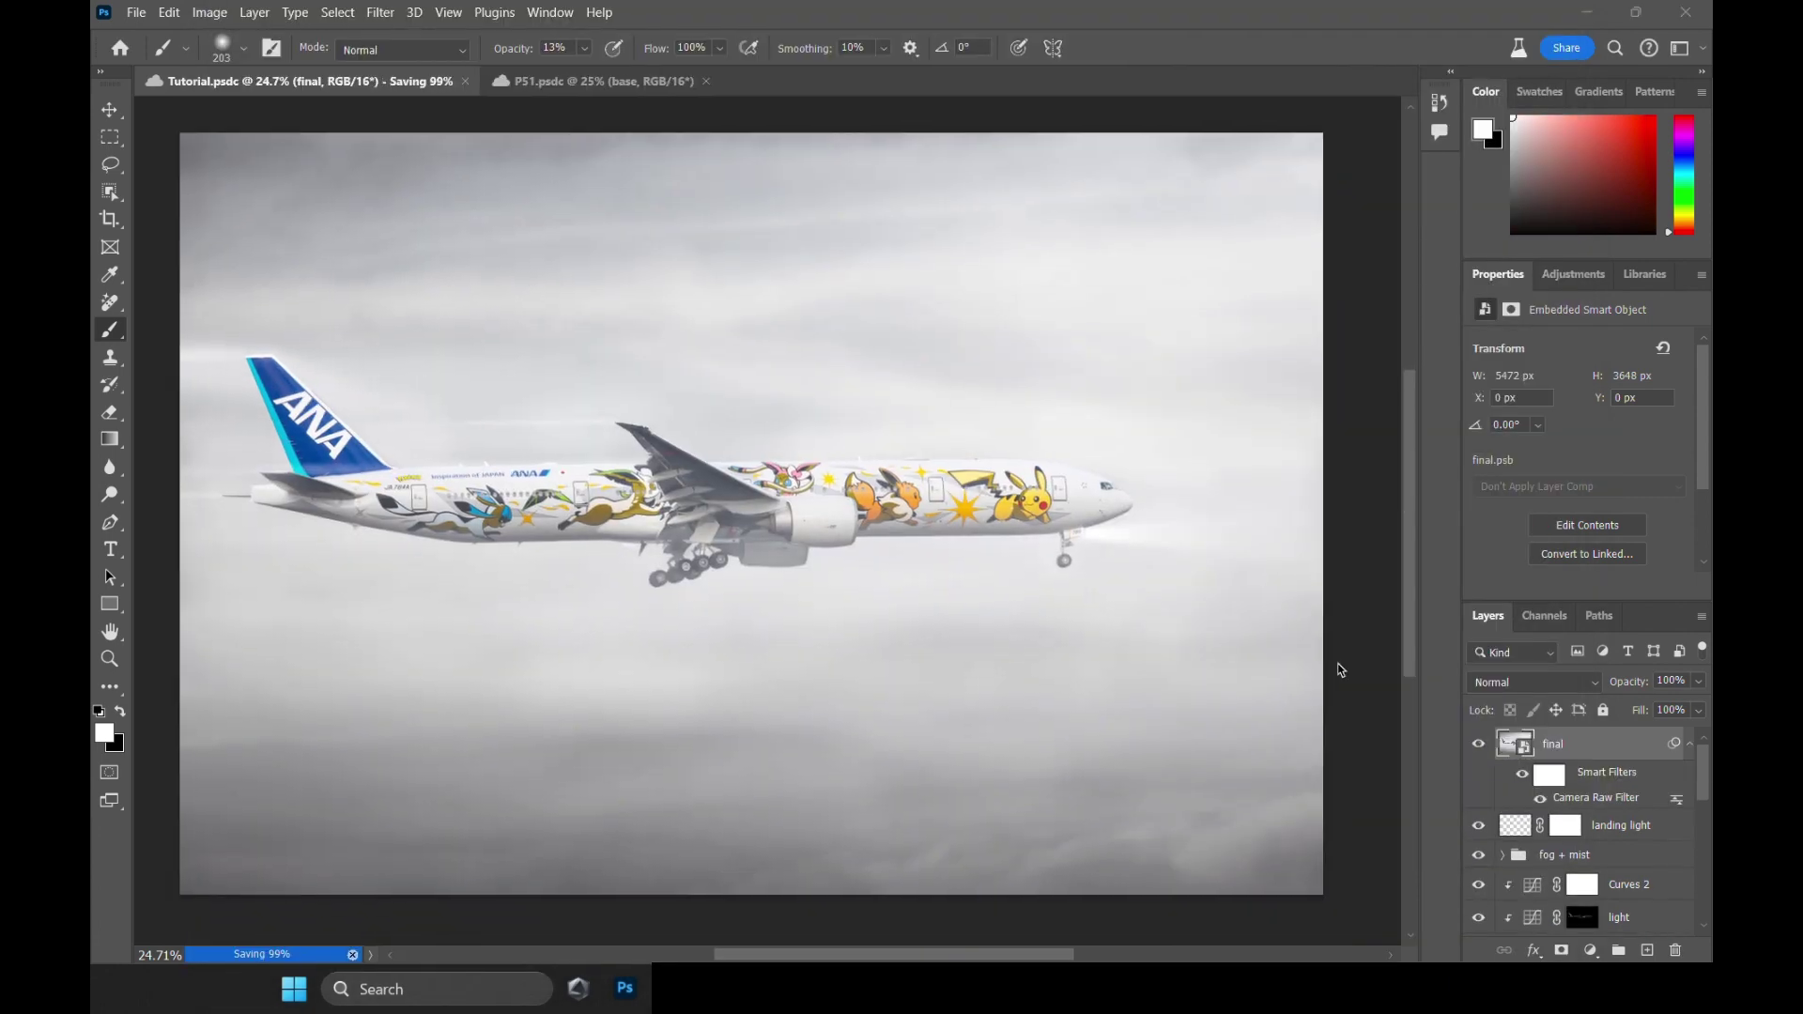
click(1479, 746)
scroll(1521, 765, down, 1)
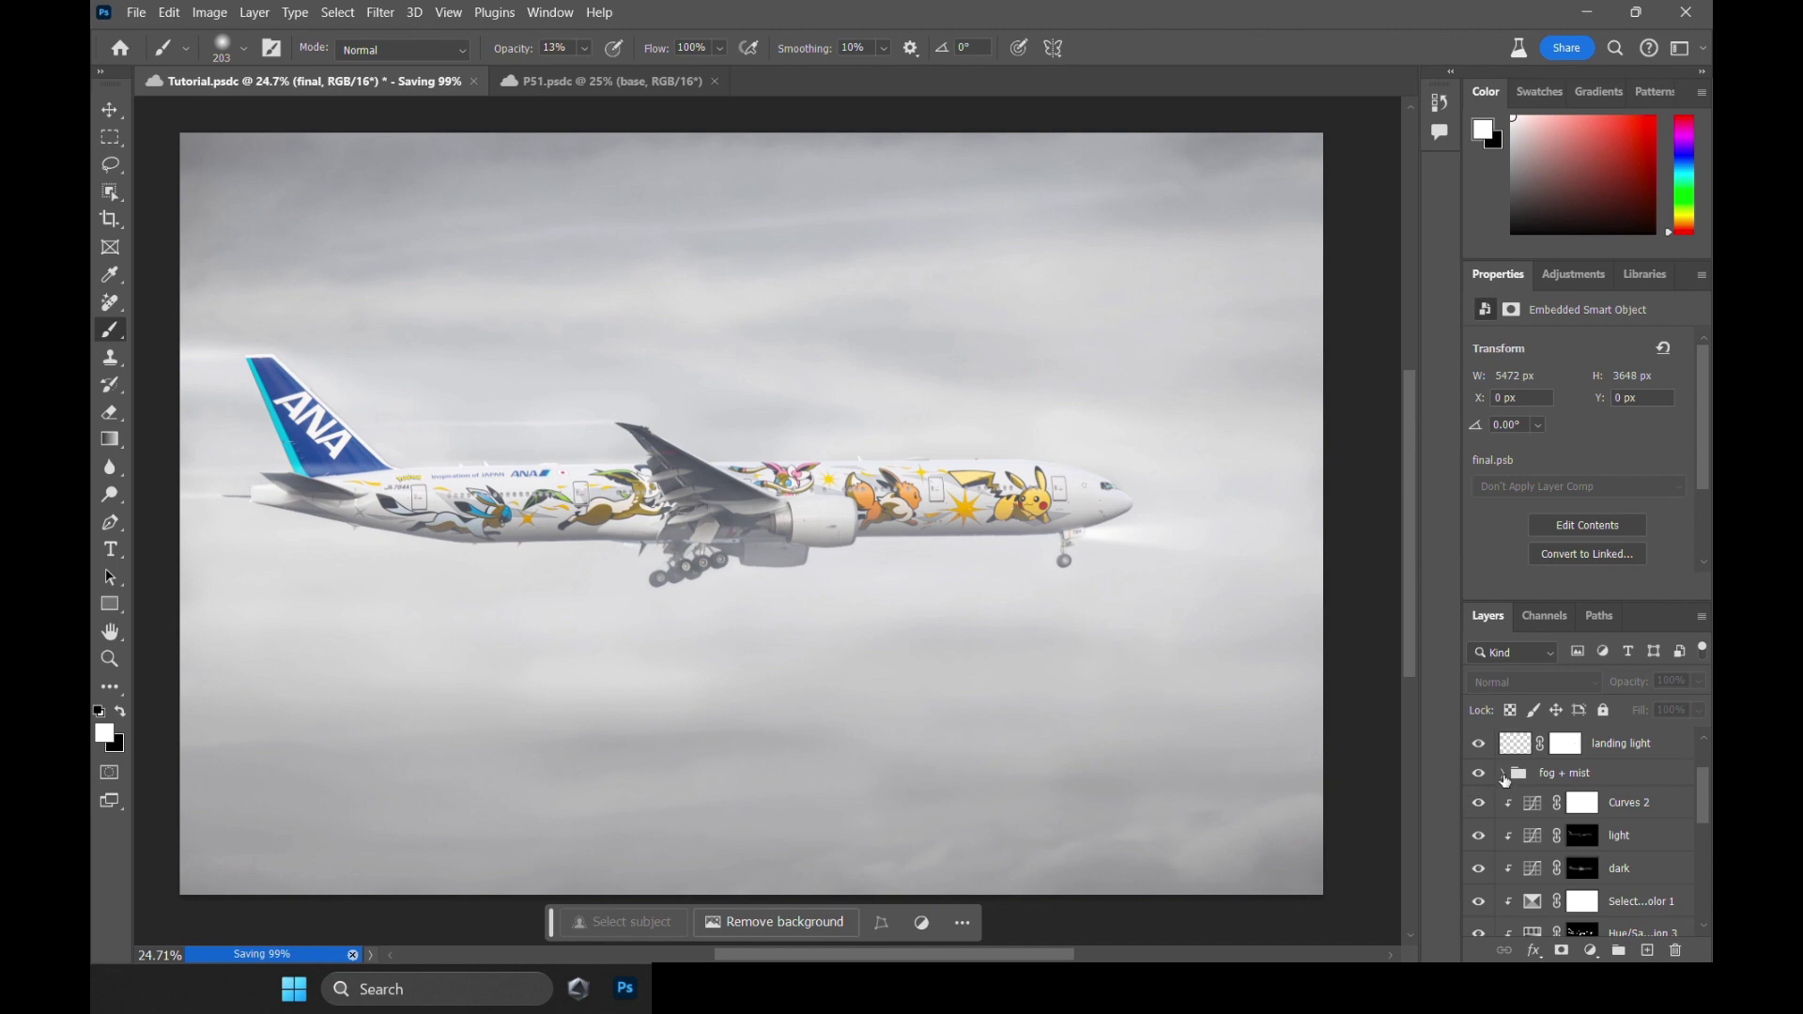
Inspect the trail layer's mask in the fog + mist group and touch it up around the top of the tail fin.
click(1503, 776)
click(1582, 803)
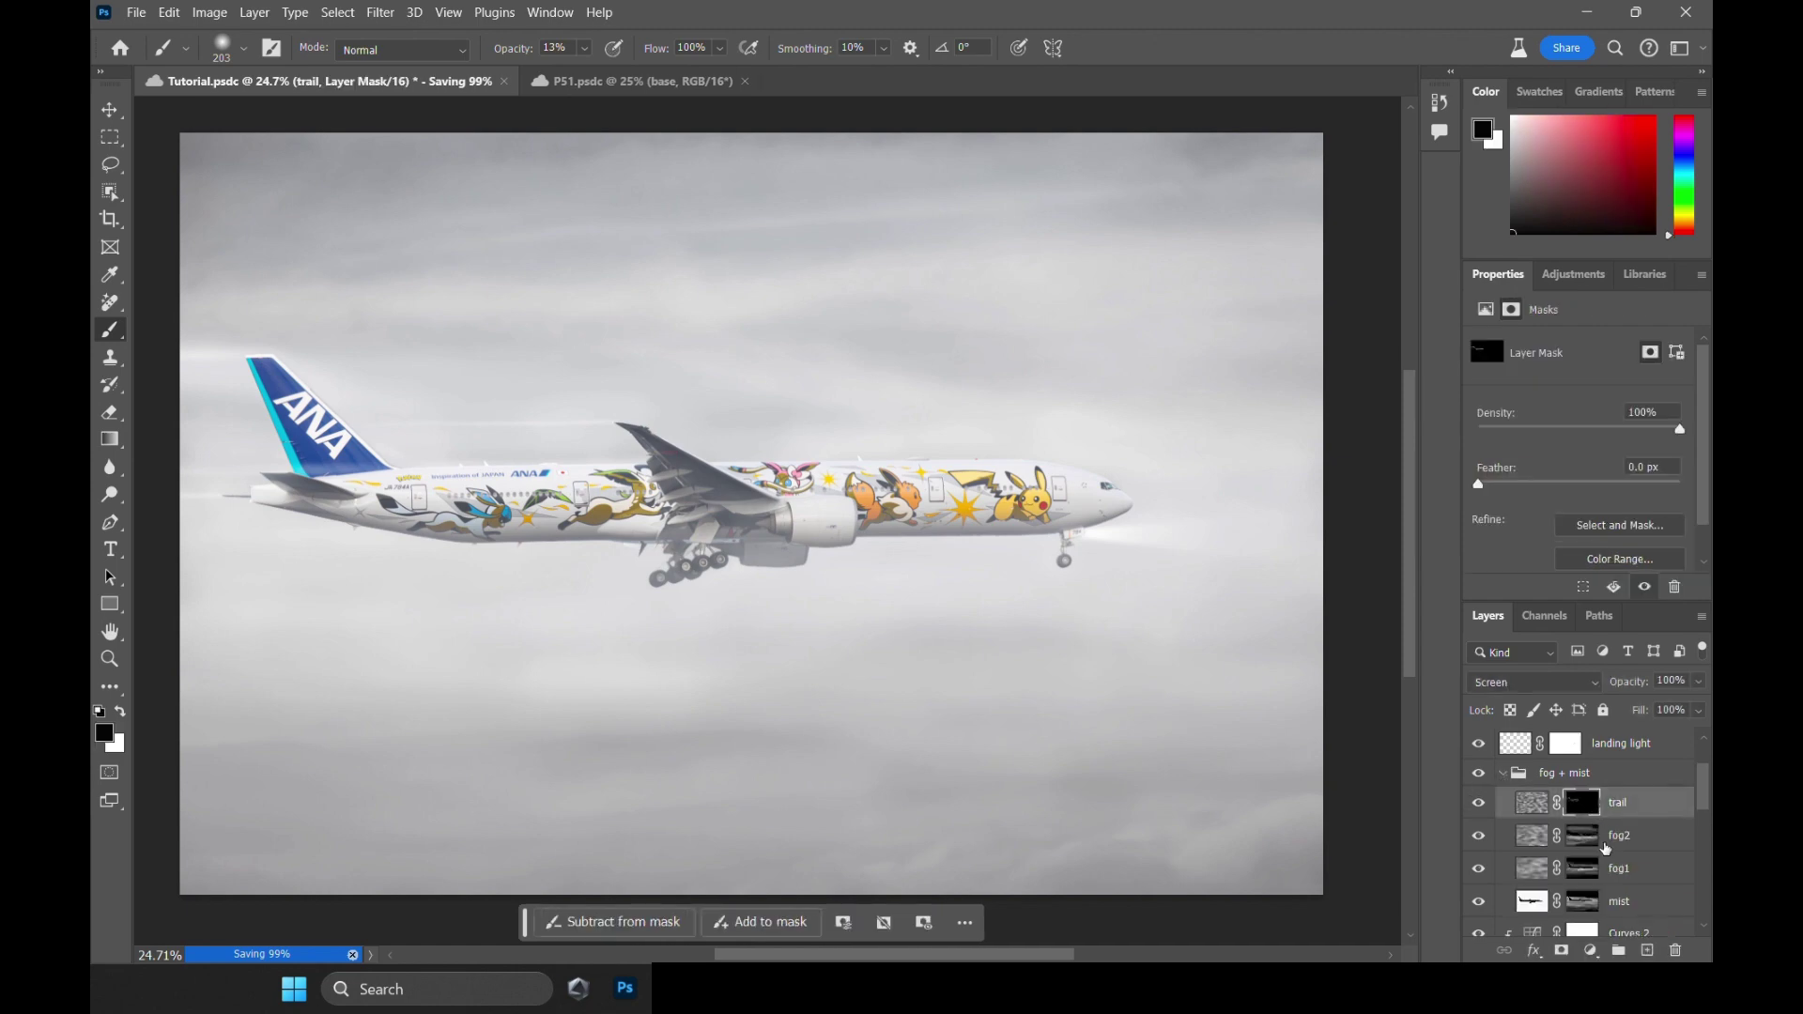
scroll(589, 418, up, 3)
alt+click(1582, 803)
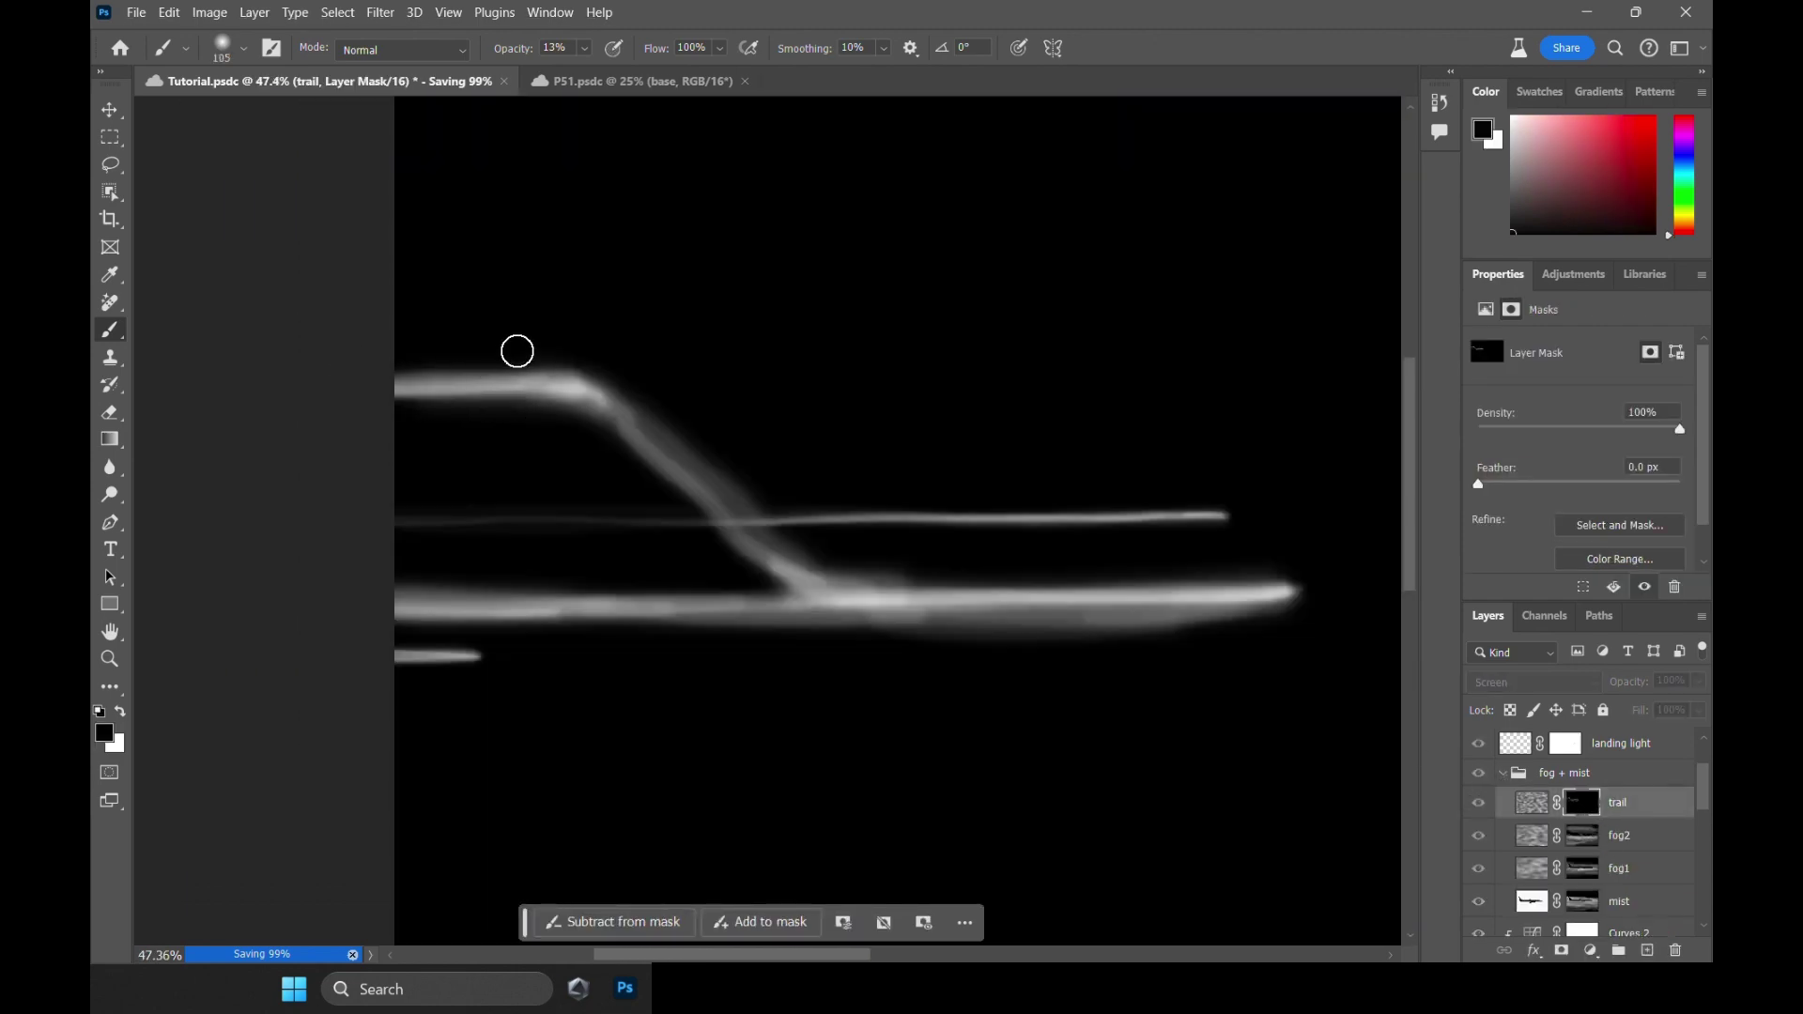
right_click(531, 385)
key(x)
scroll(534, 383, up, 2)
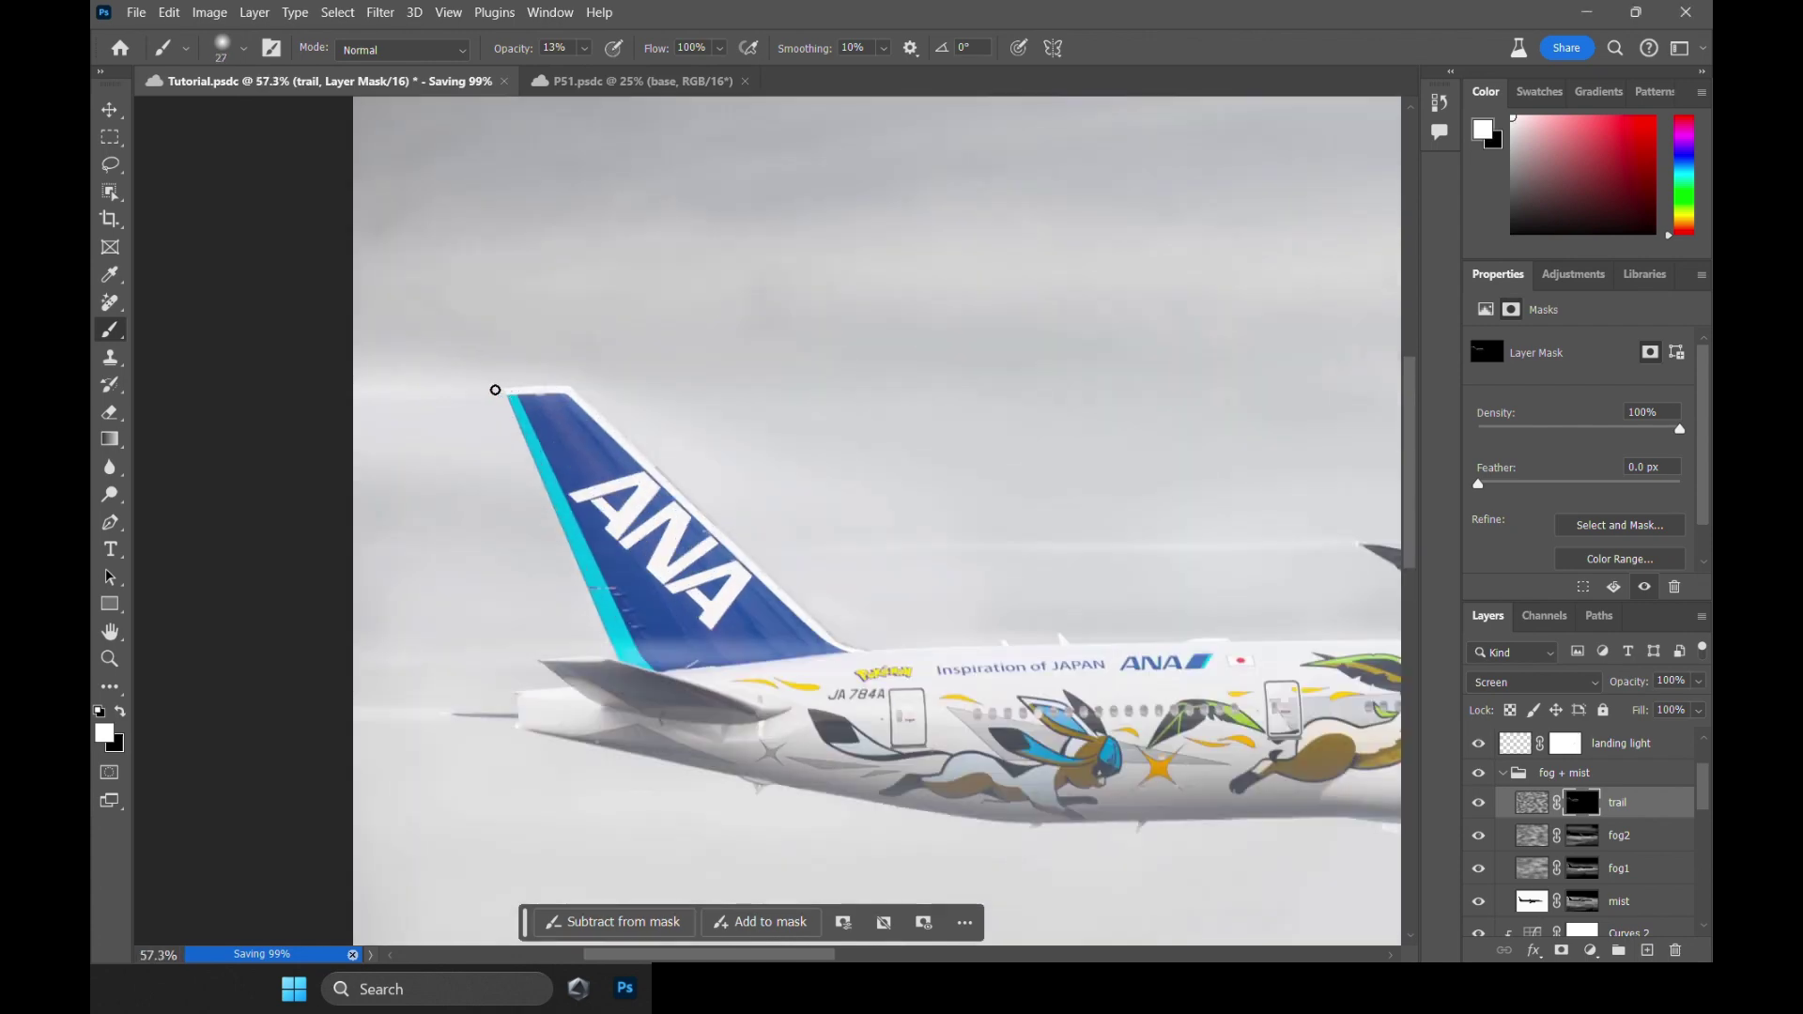
Refine the trail mask along the base of the tail fin and rear fuselage, alternating black and white with resized brushes.
scroll(510, 385, down, 1)
key(x)
drag(830, 590, 741, 510)
scroll(740, 510, down, 1)
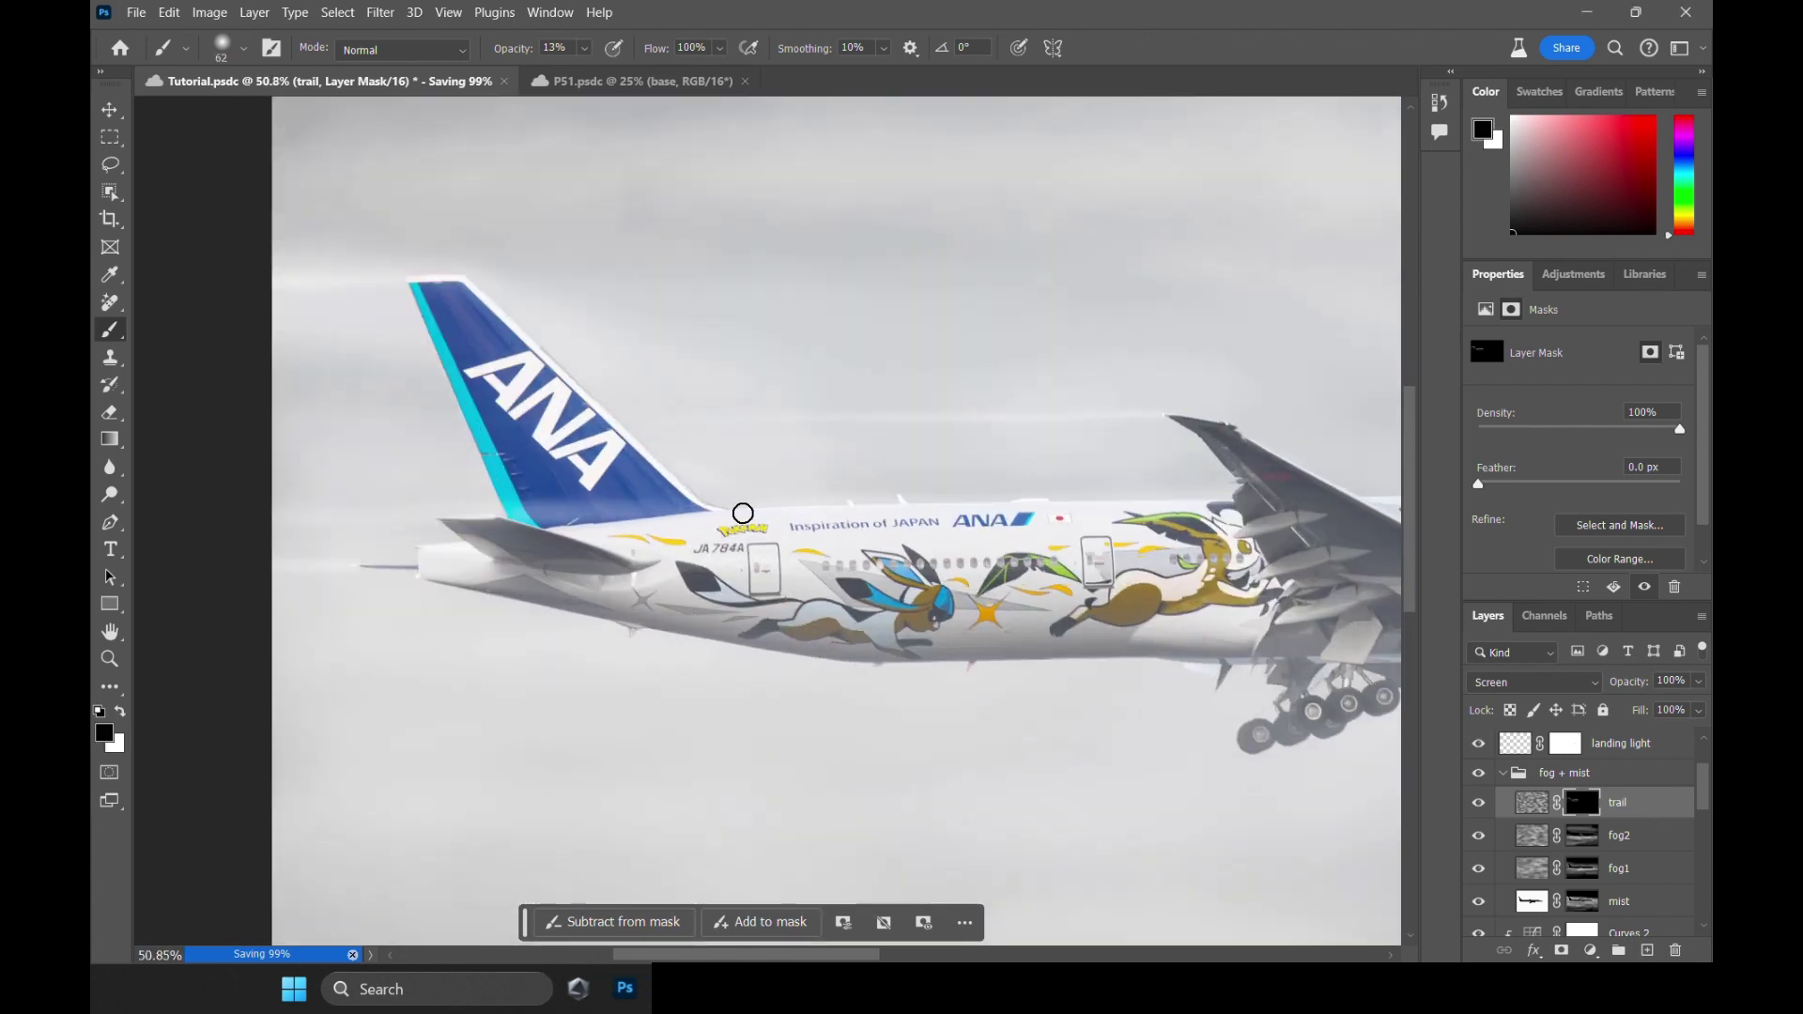
alt+right_click(555, 514)
key(x)
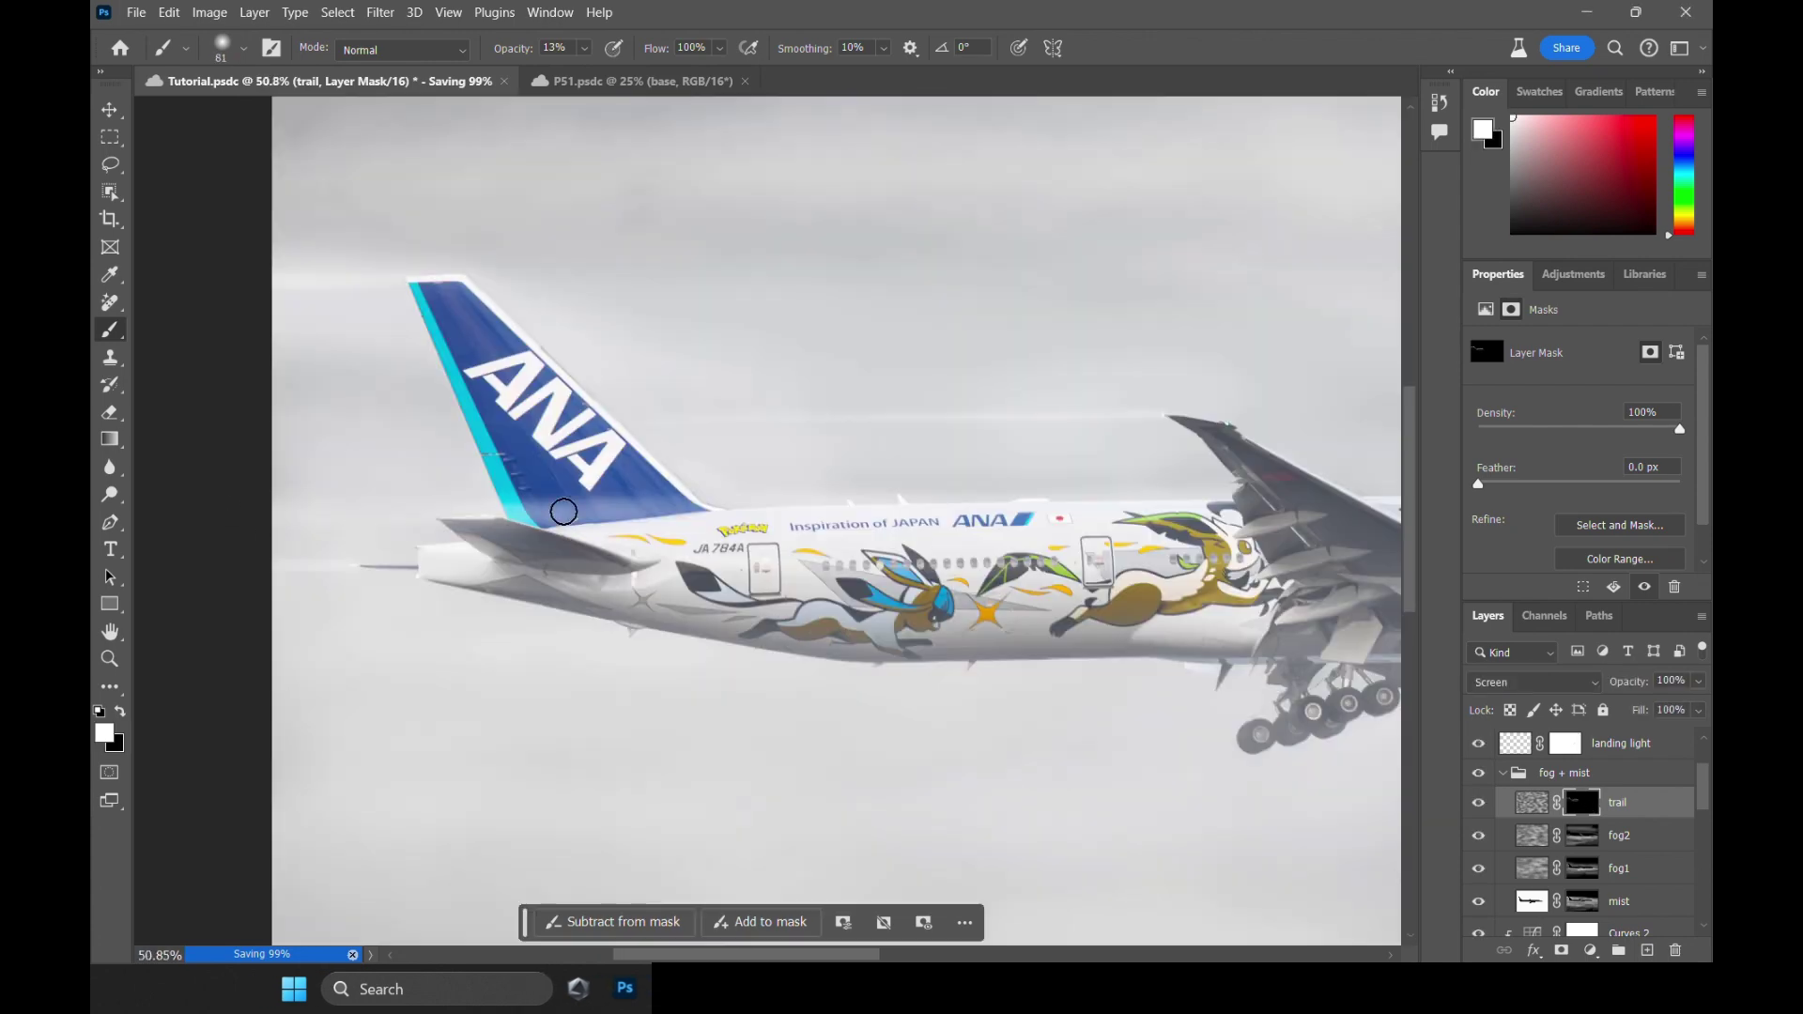
key(x)
key(bracketright)
key(bracketright)
scroll(726, 625, down, 1)
scroll(725, 624, down, 2)
Retouch the fog2 layer mask around the wing and landing gear, checking the mask on its own.
click(1581, 835)
alt+click(747, 521)
right_click(747, 521)
key(x)
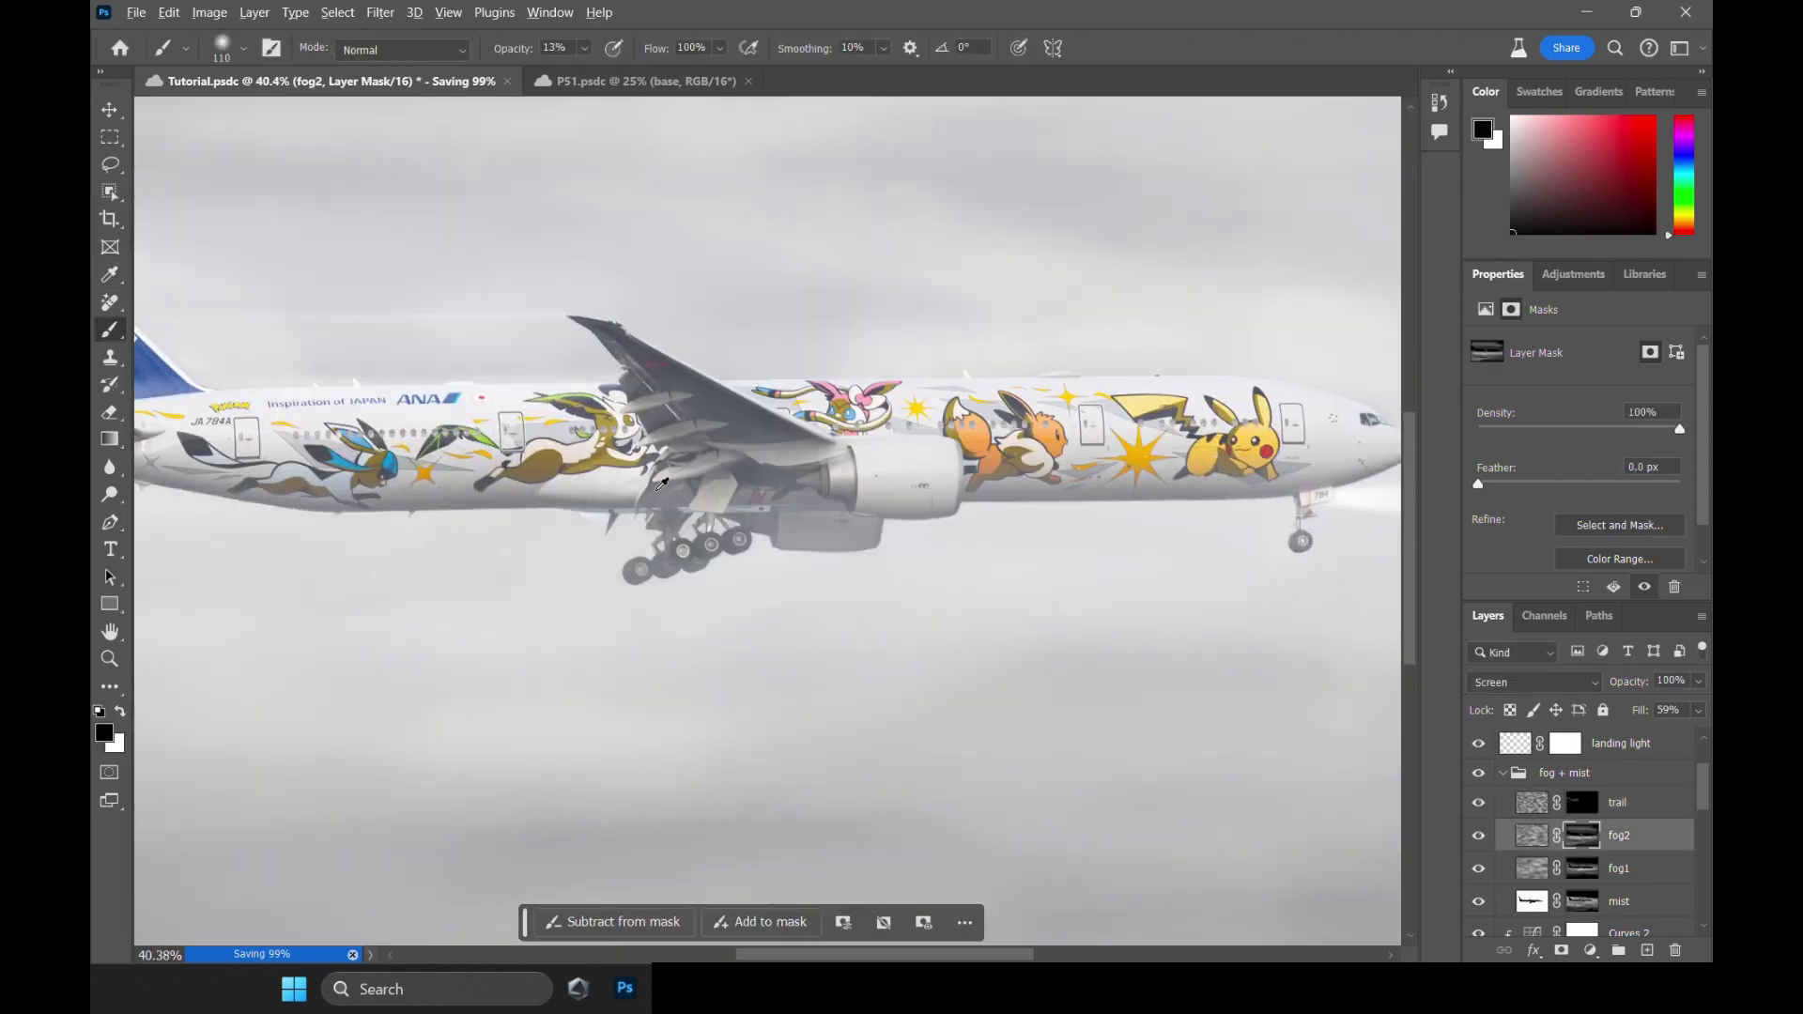
scroll(714, 554, up, 5)
scroll(705, 443, down, 1)
scroll(930, 475, down, 5)
alt+click(1583, 838)
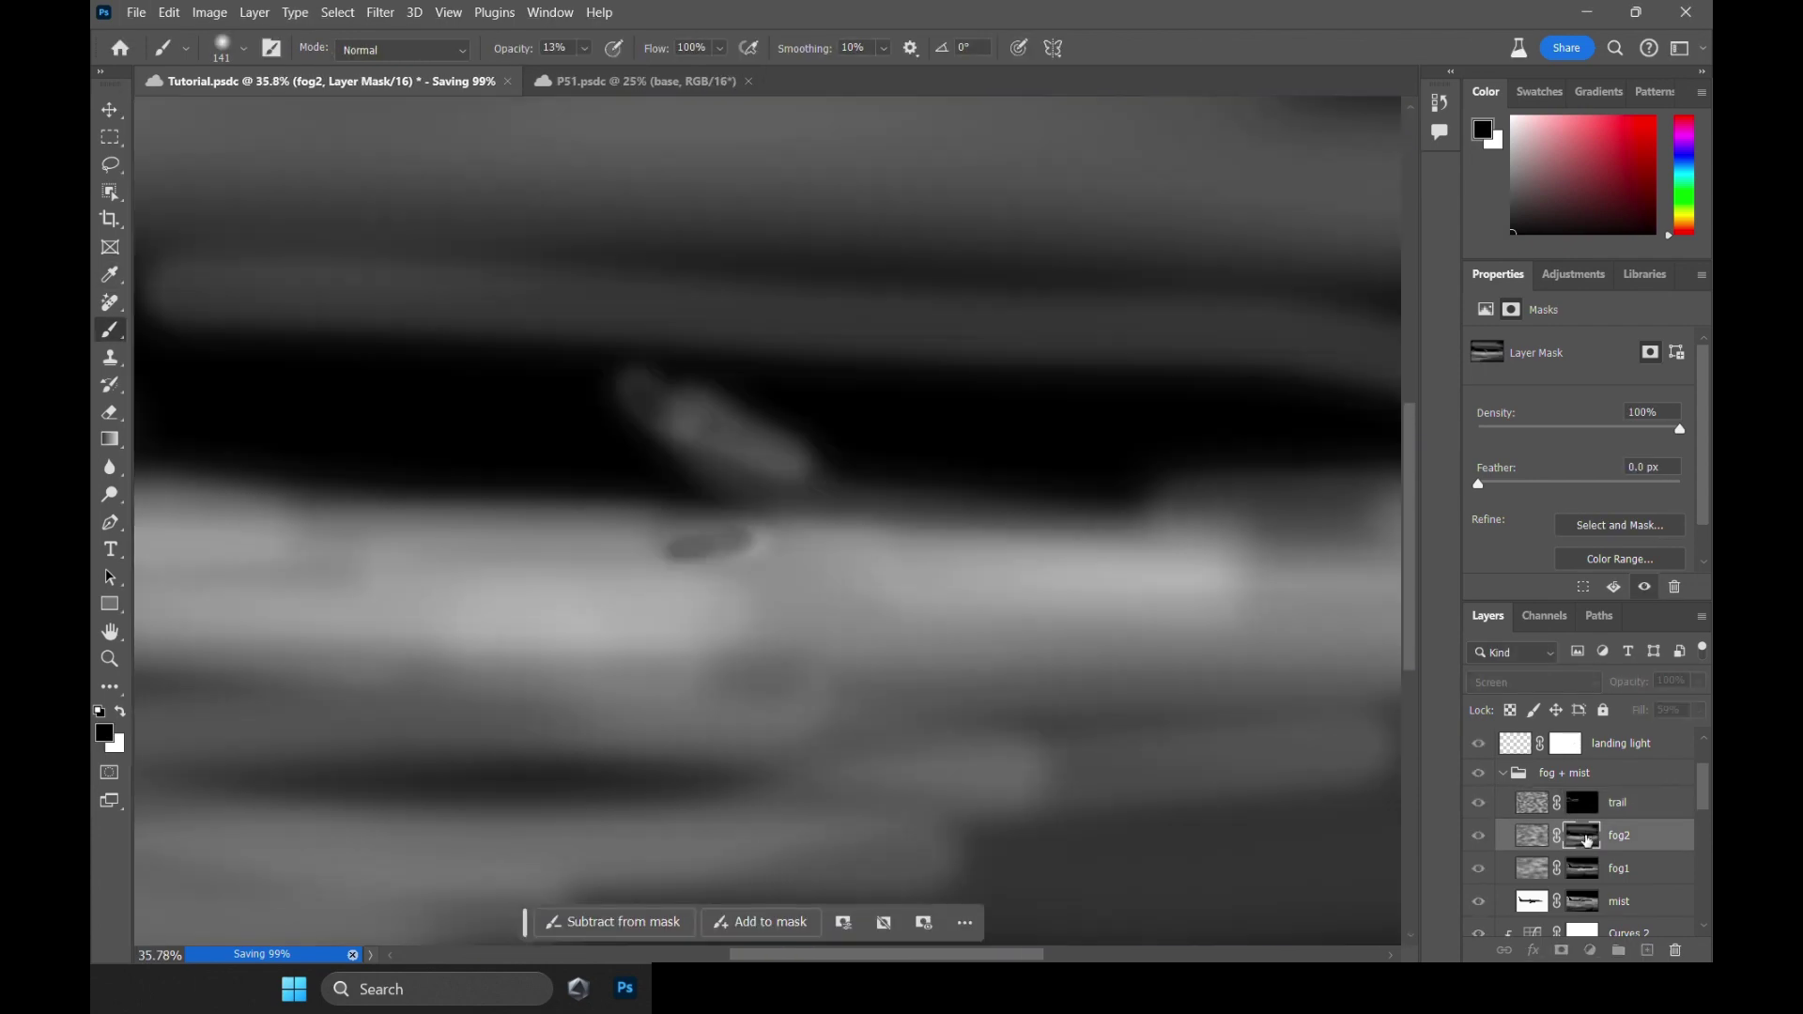
alt+click(1583, 838)
Touch up the fog1 layer mask and the trail layer mask near the tail.
click(1583, 869)
scroll(636, 471, down, 1)
drag(376, 413, 399, 467)
scroll(636, 471, down, 1)
click(1584, 807)
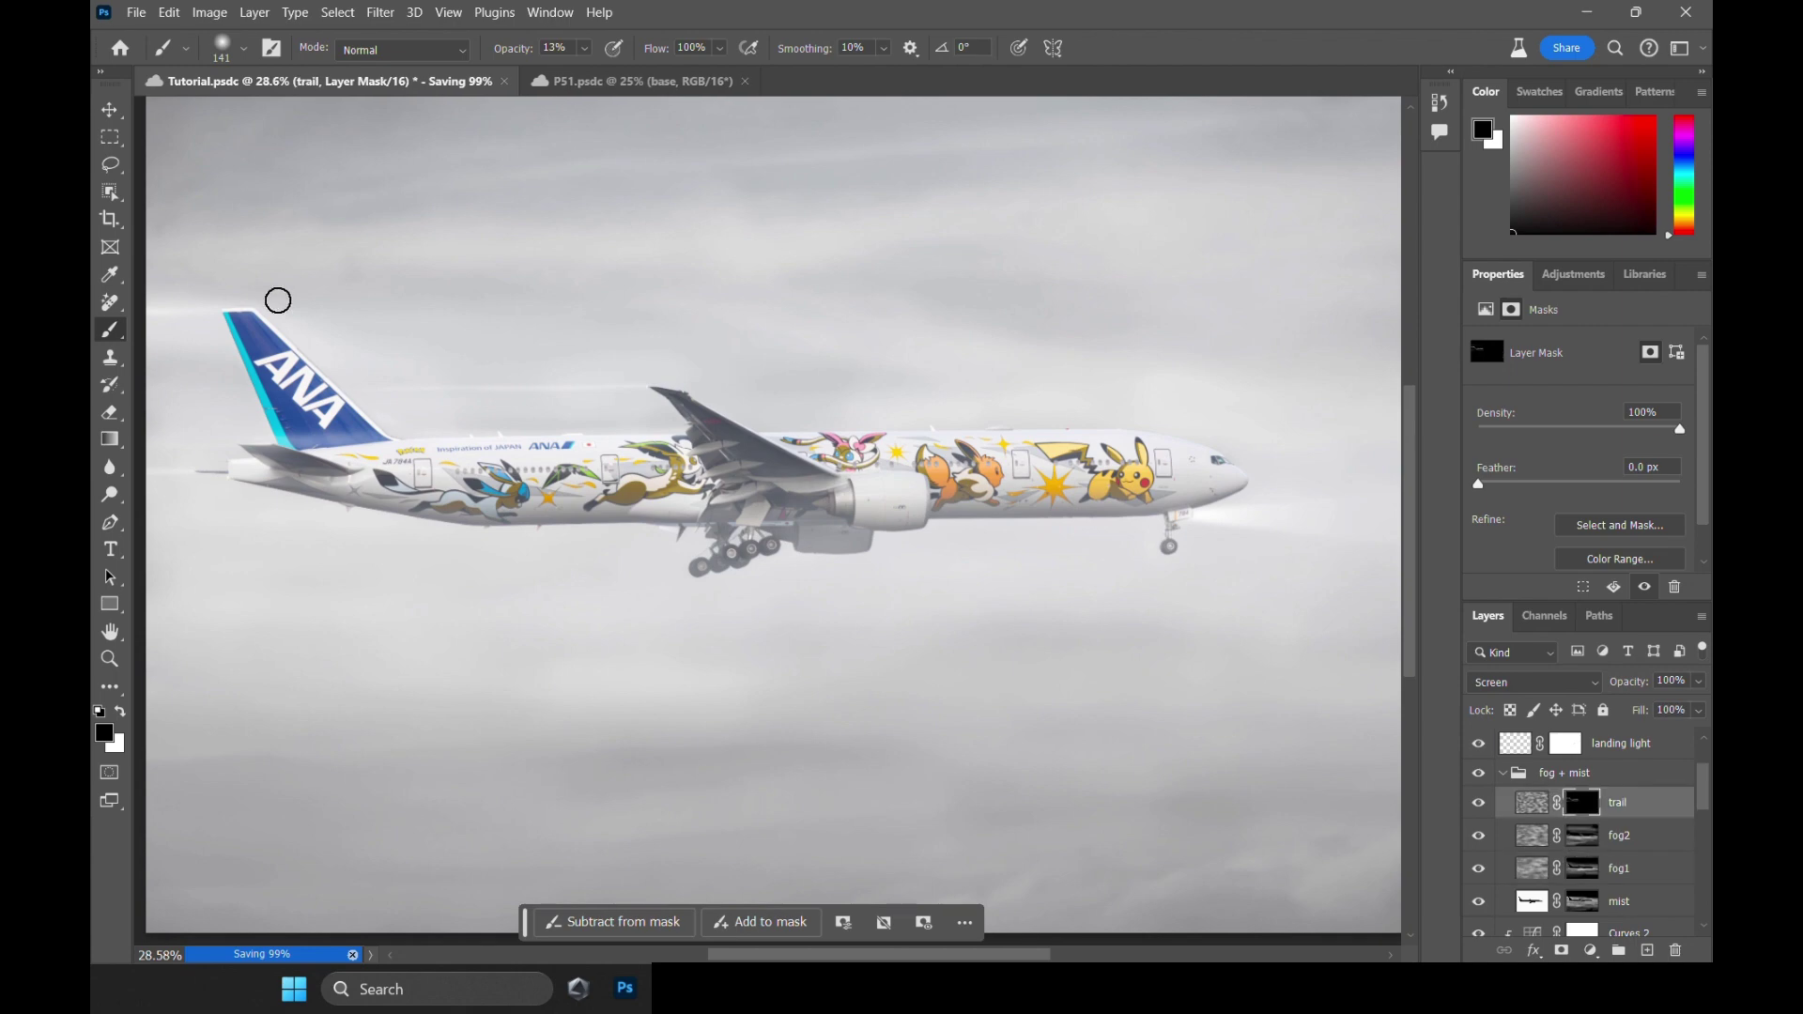
scroll(693, 512, down, 4)
scroll(693, 513, up, 1)
scroll(1632, 828, up, 1)
Stamp all visible layers into a new layer above landing light and name it "final".
click(1634, 835)
key(ctrl+alt+shift+e)
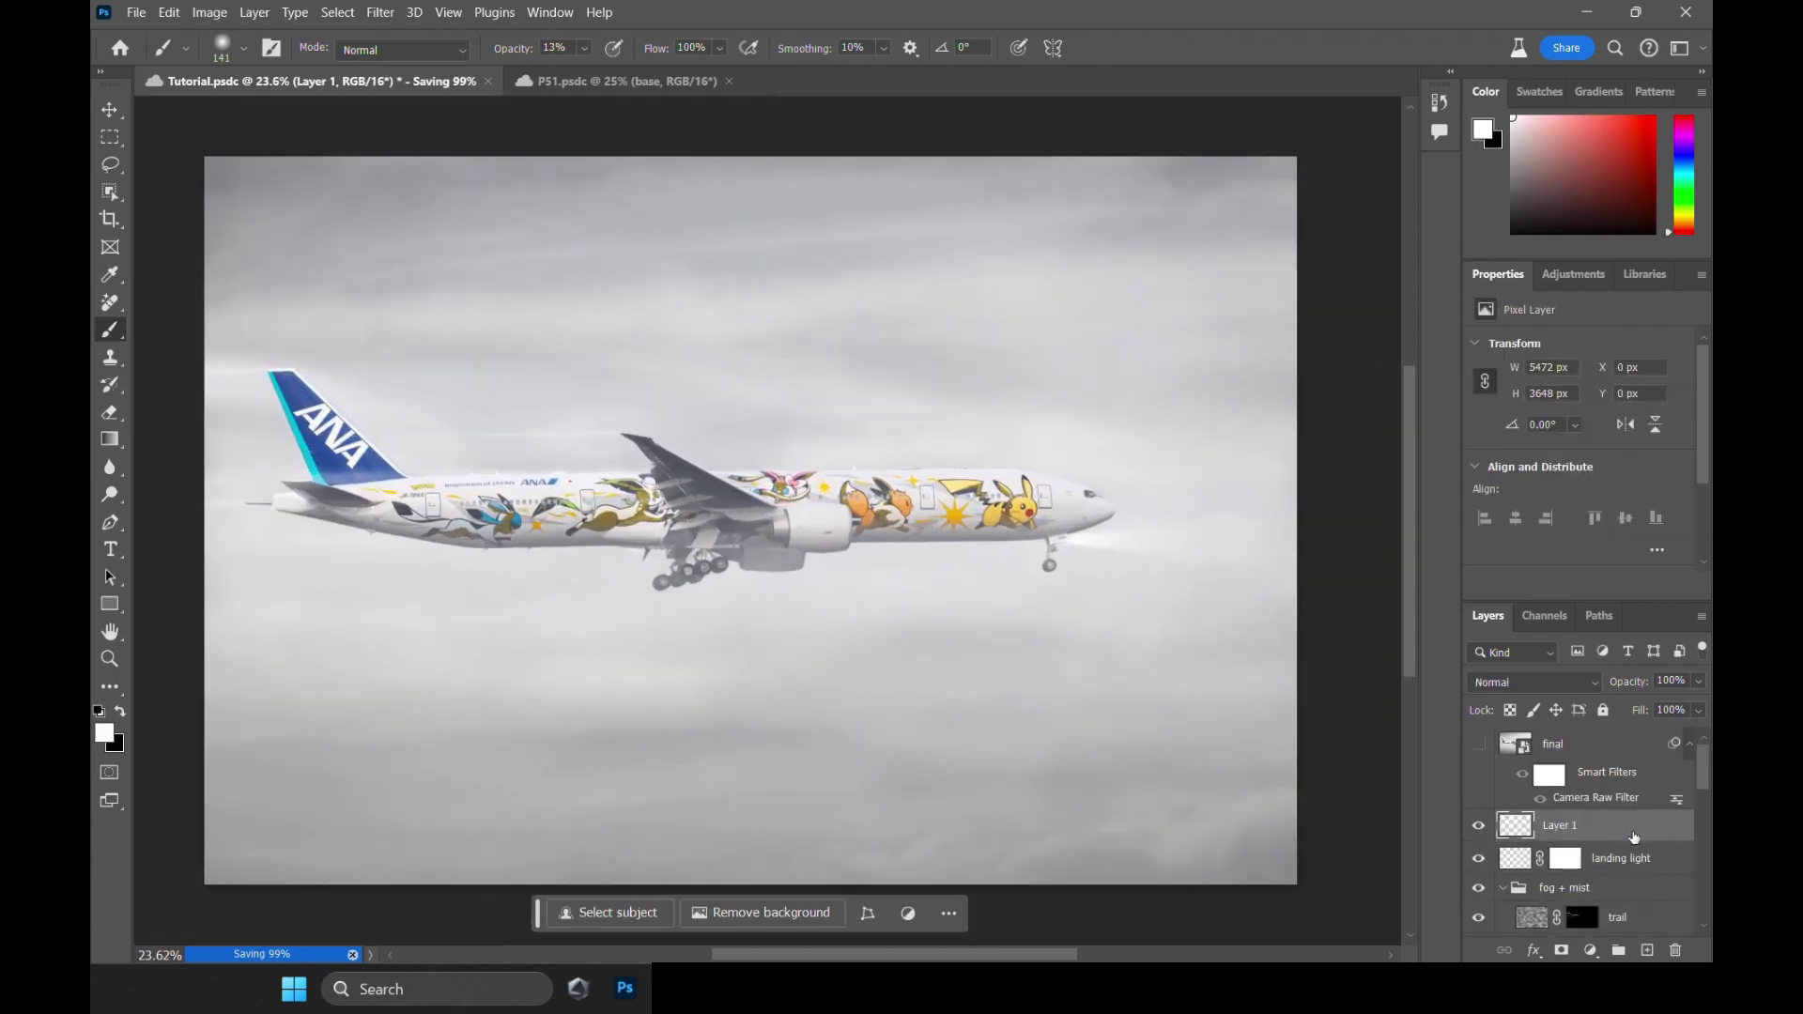
double_click(1576, 832)
text(final)
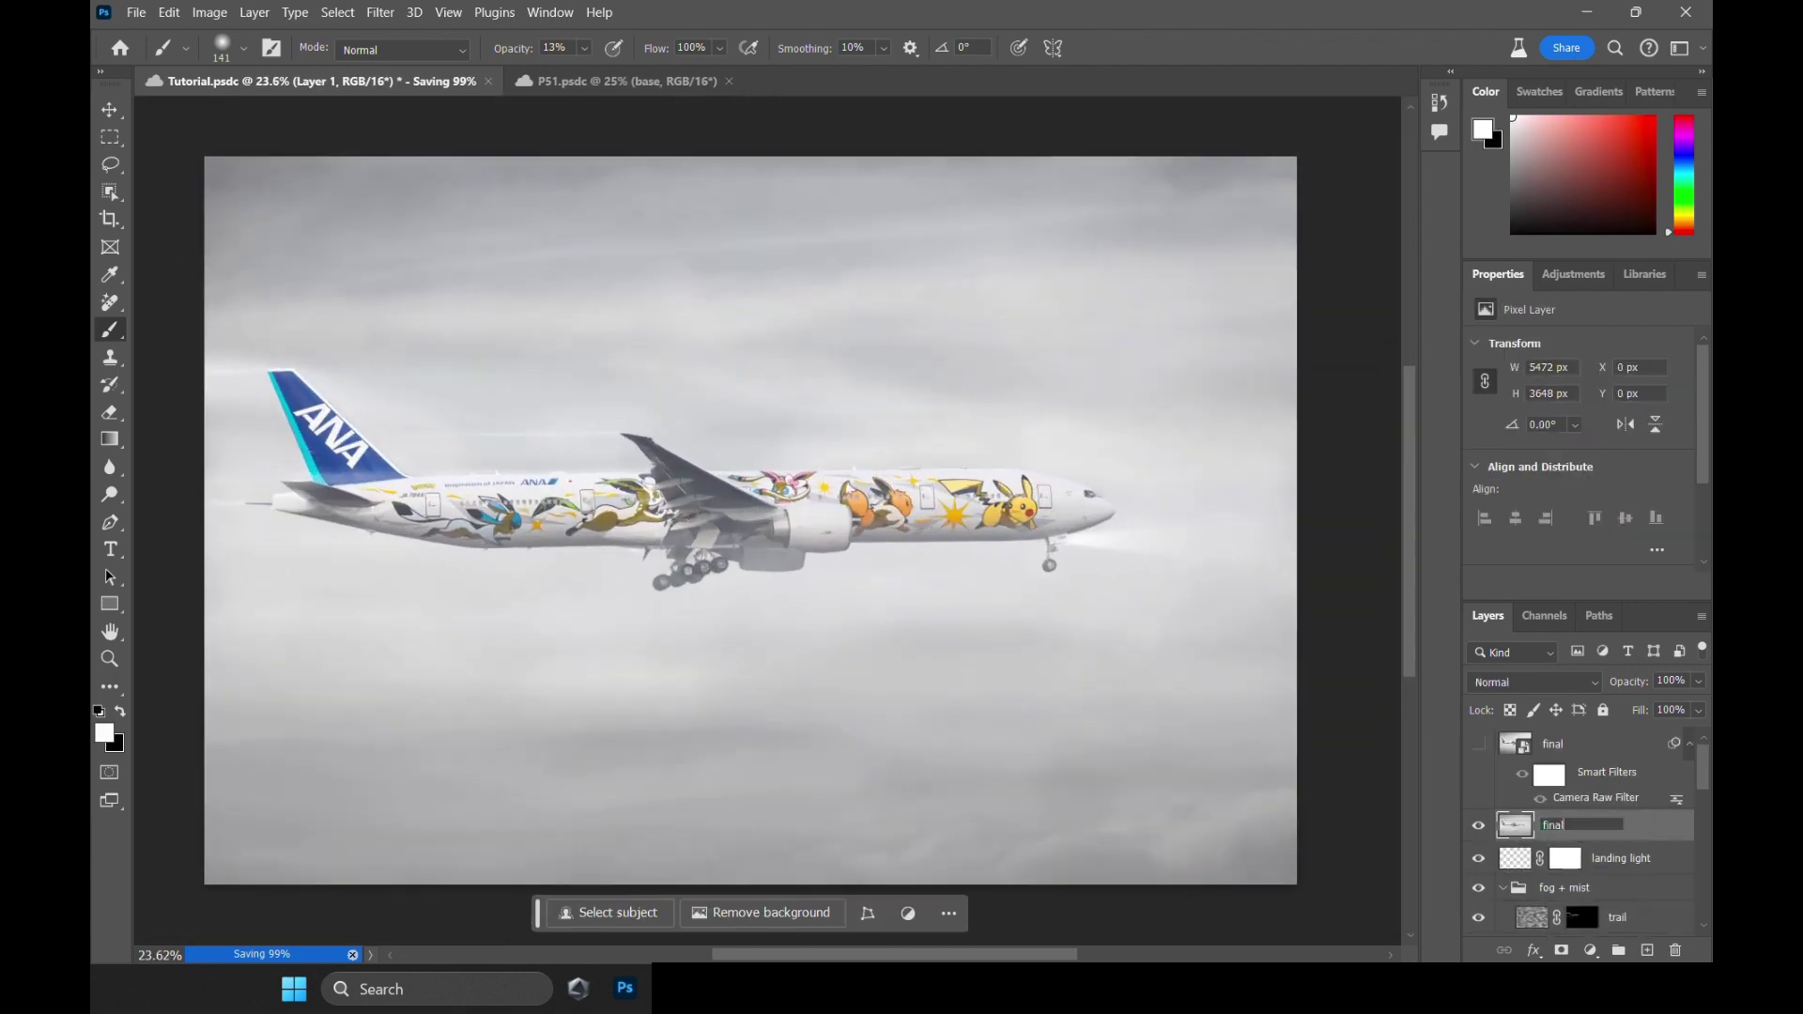
key(Return)
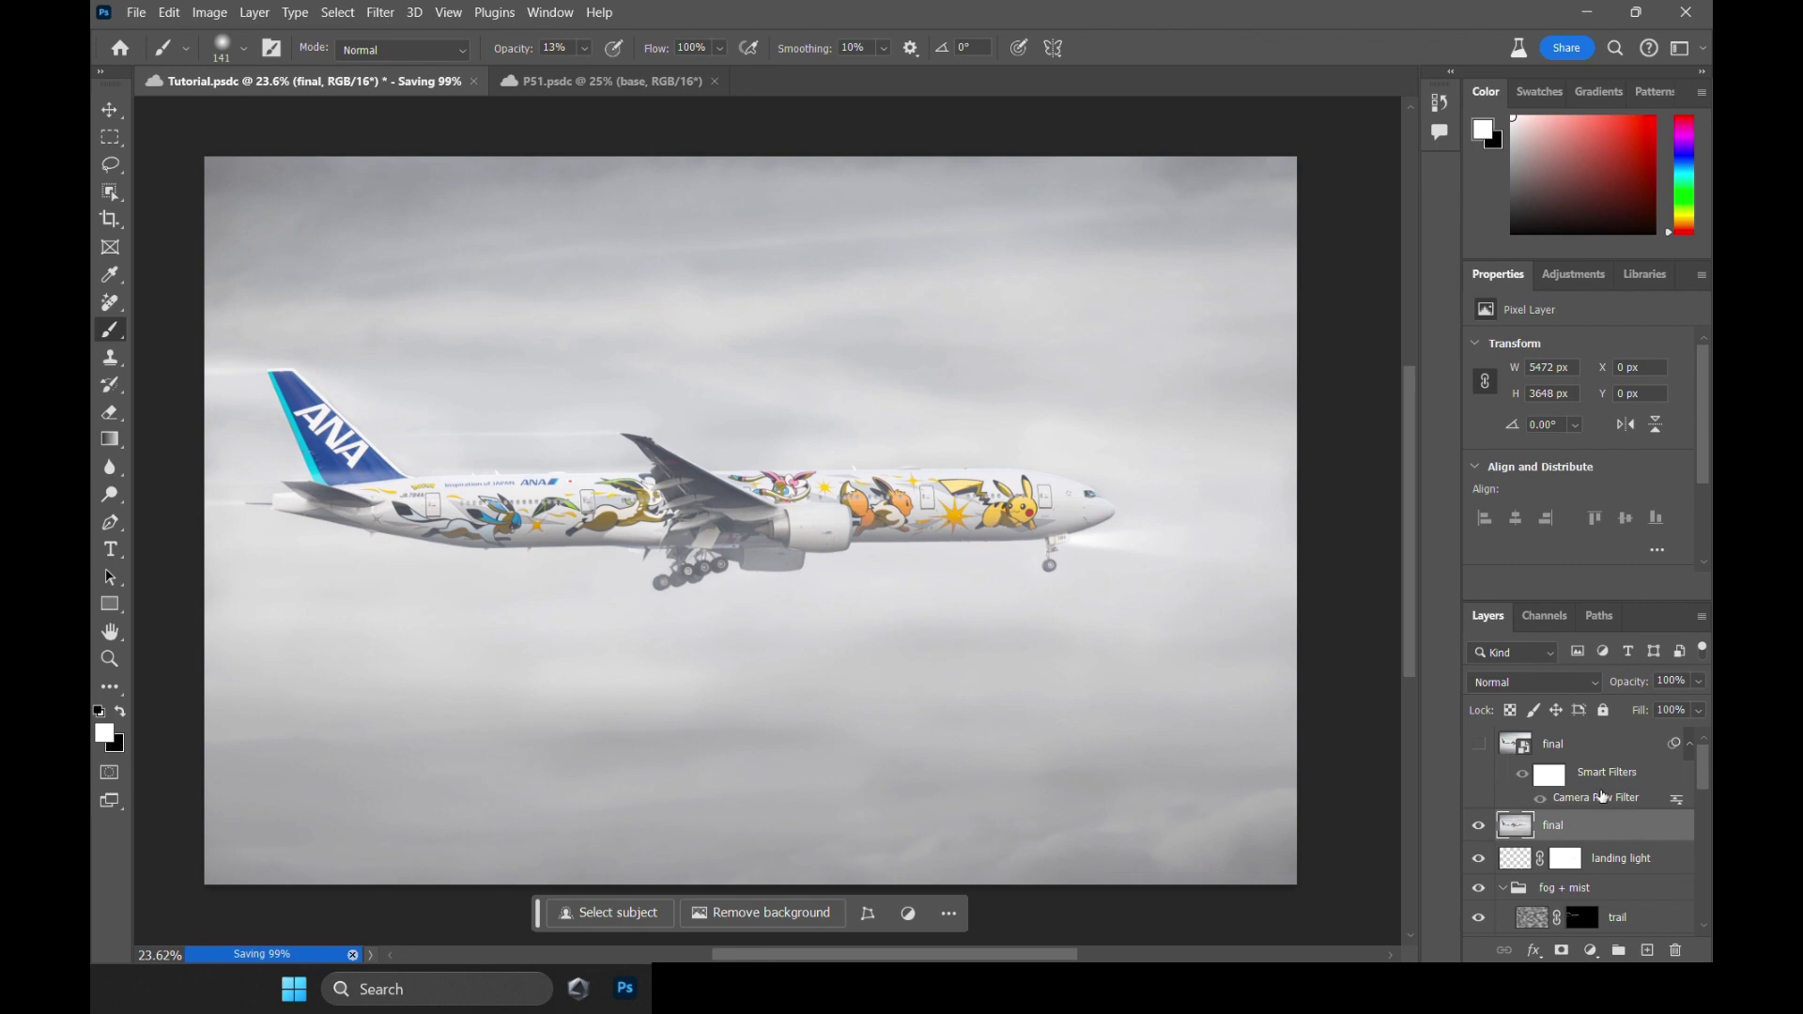
Copy the selected edit settings from the hidden final layer's Camera Raw filter and close the filter without changing it.
click(1600, 796)
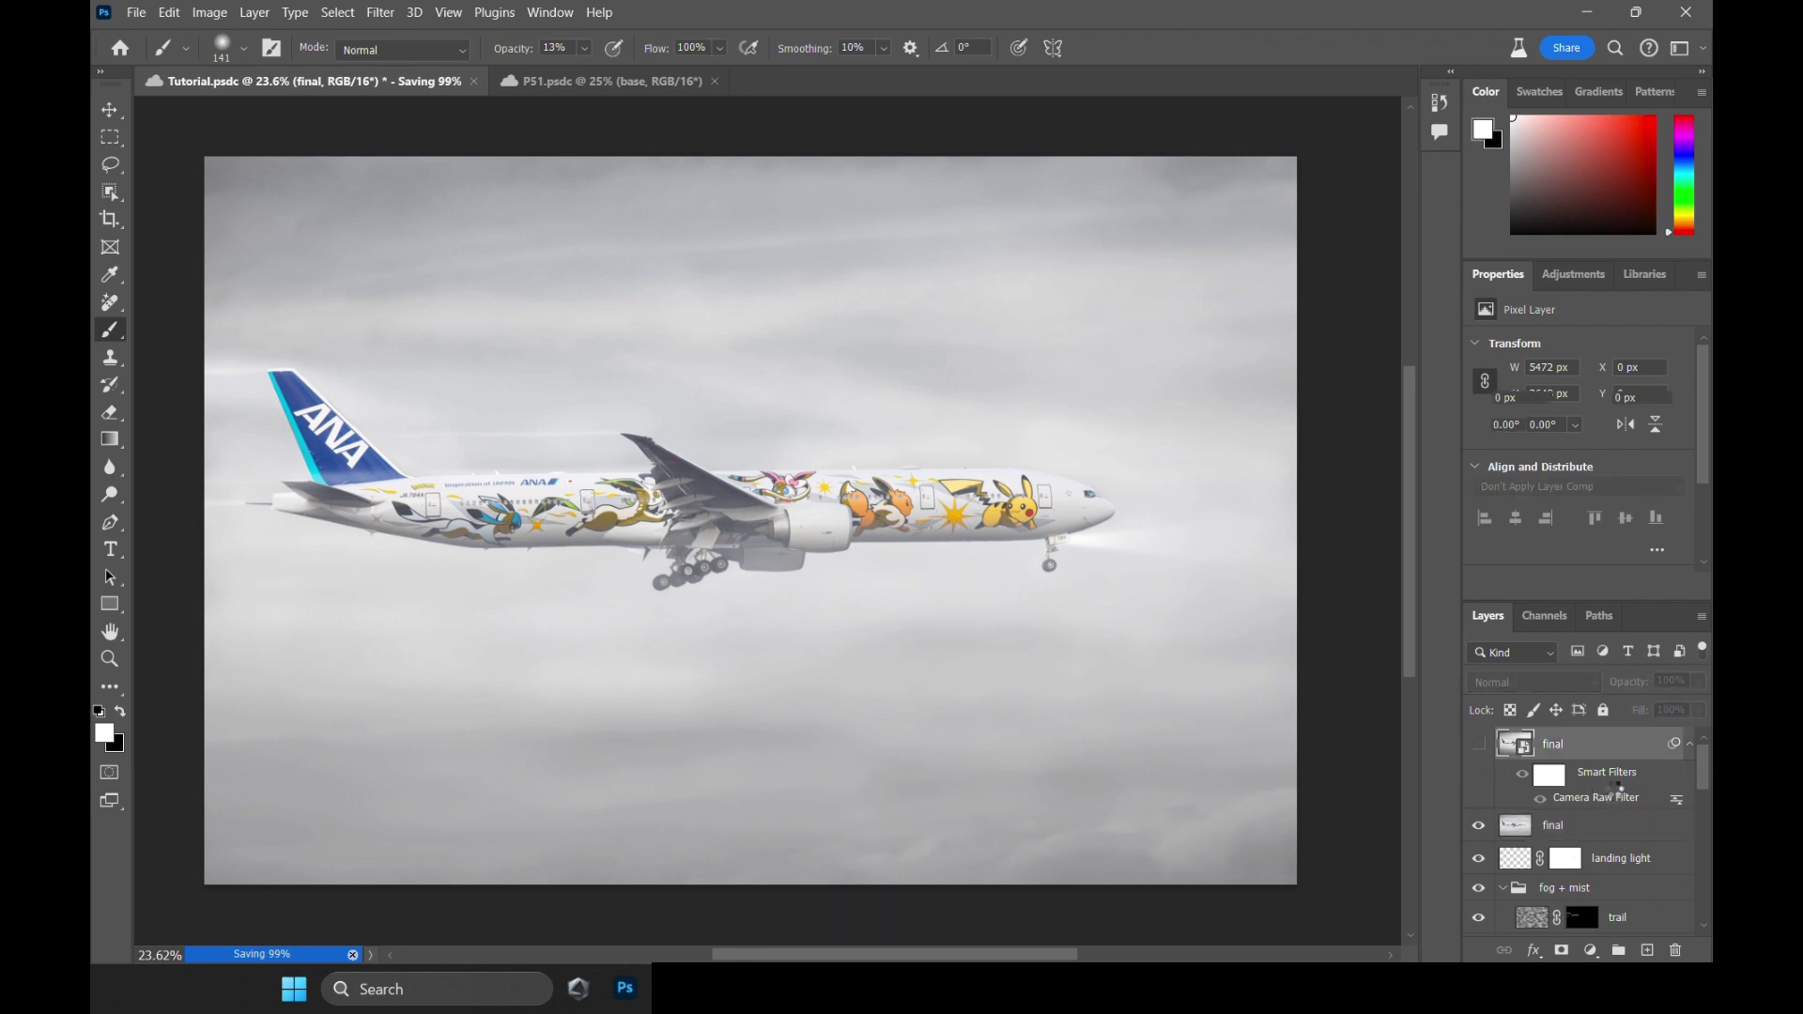
double_click(1619, 787)
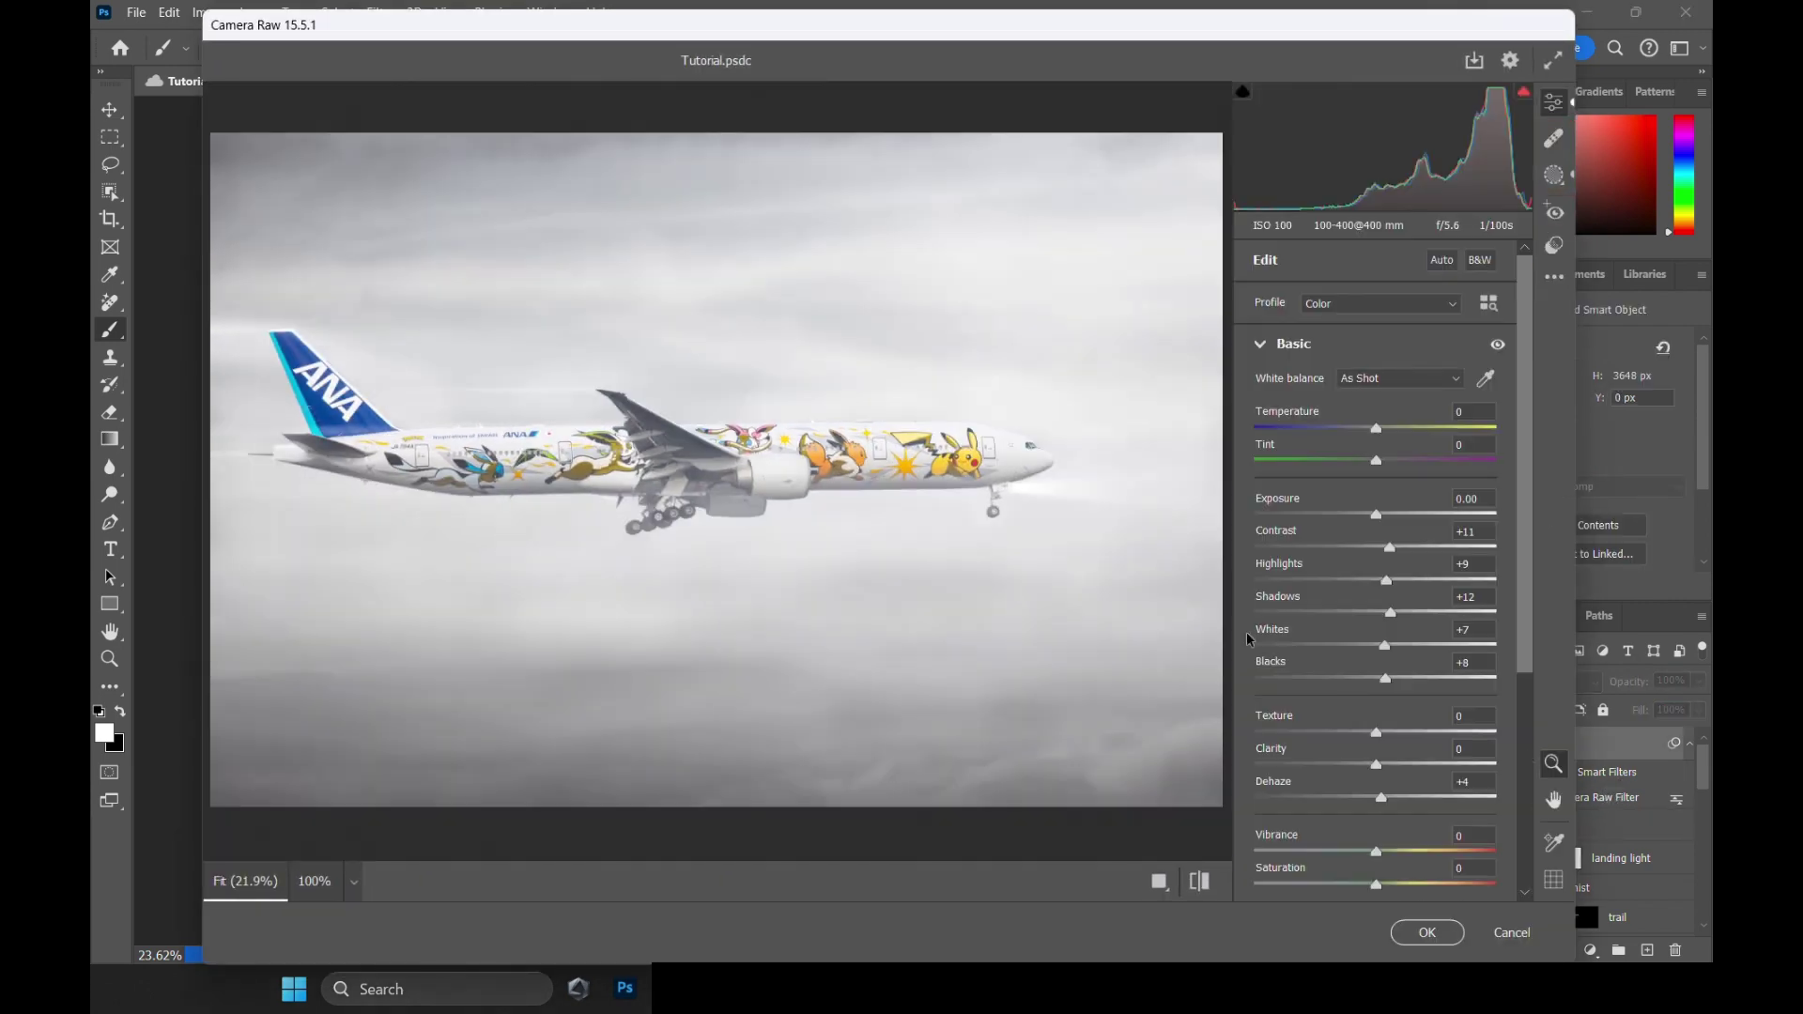
right_click(805, 354)
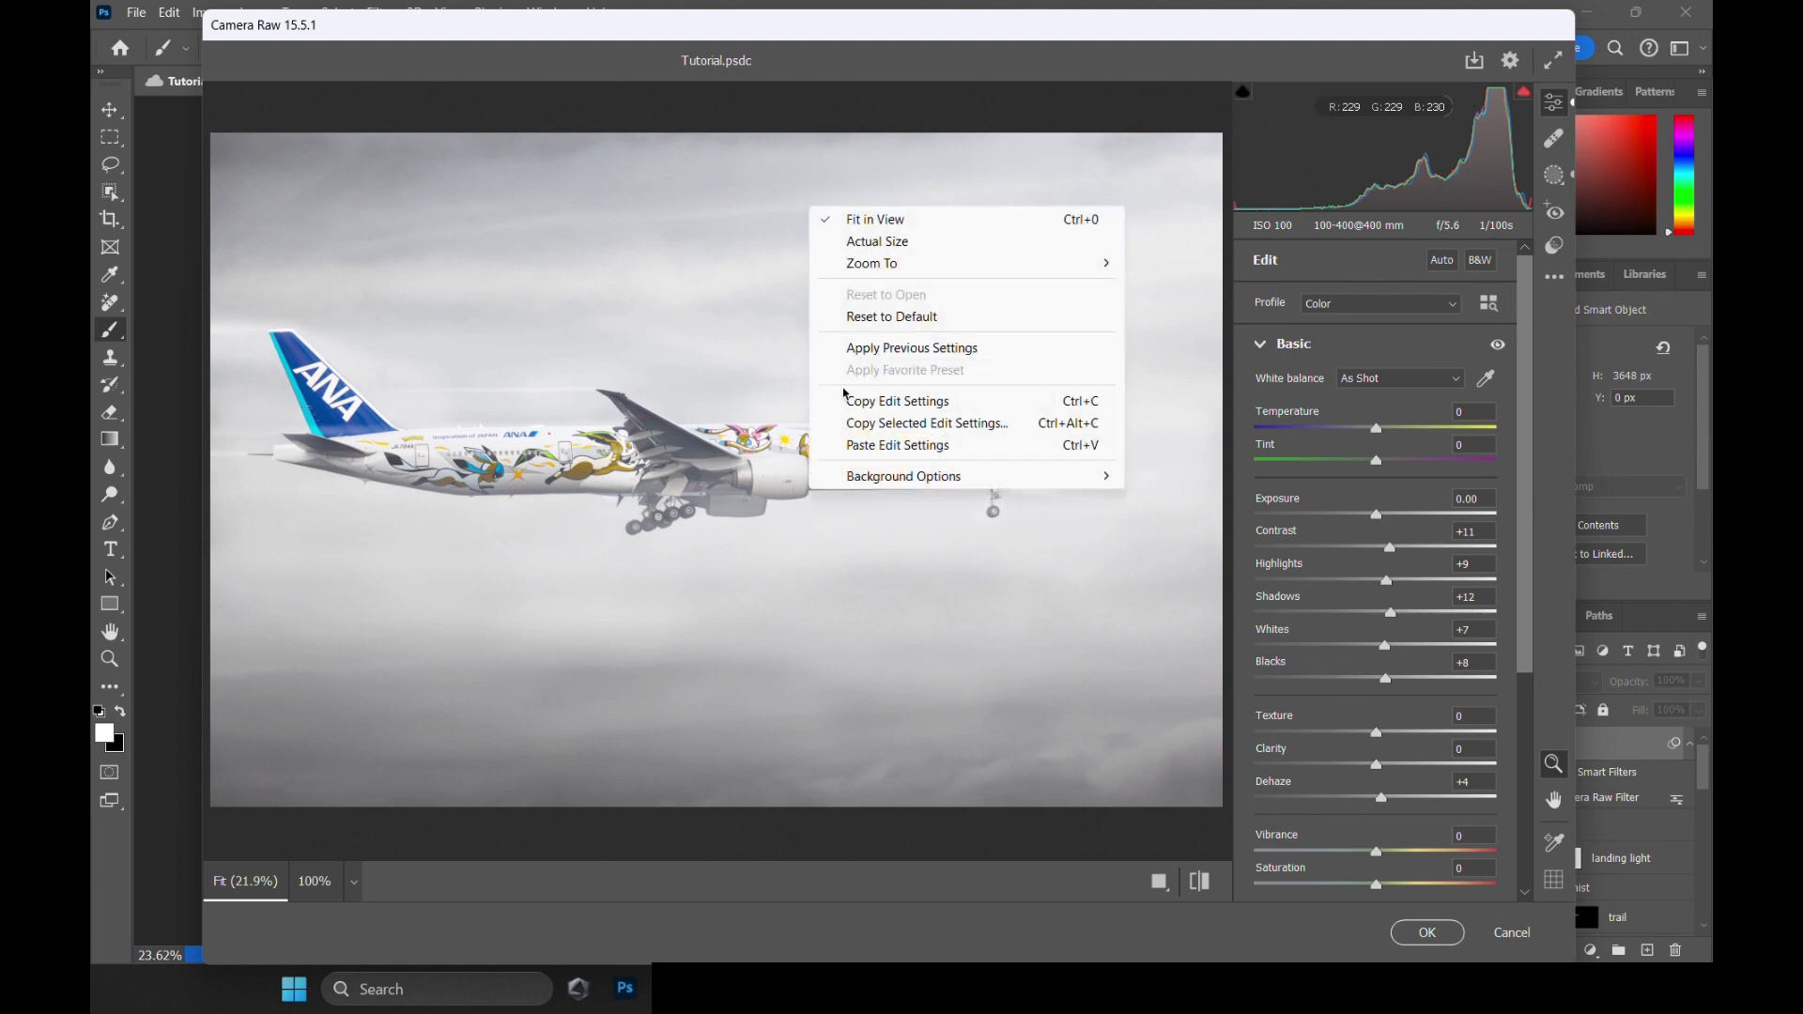
click(874, 431)
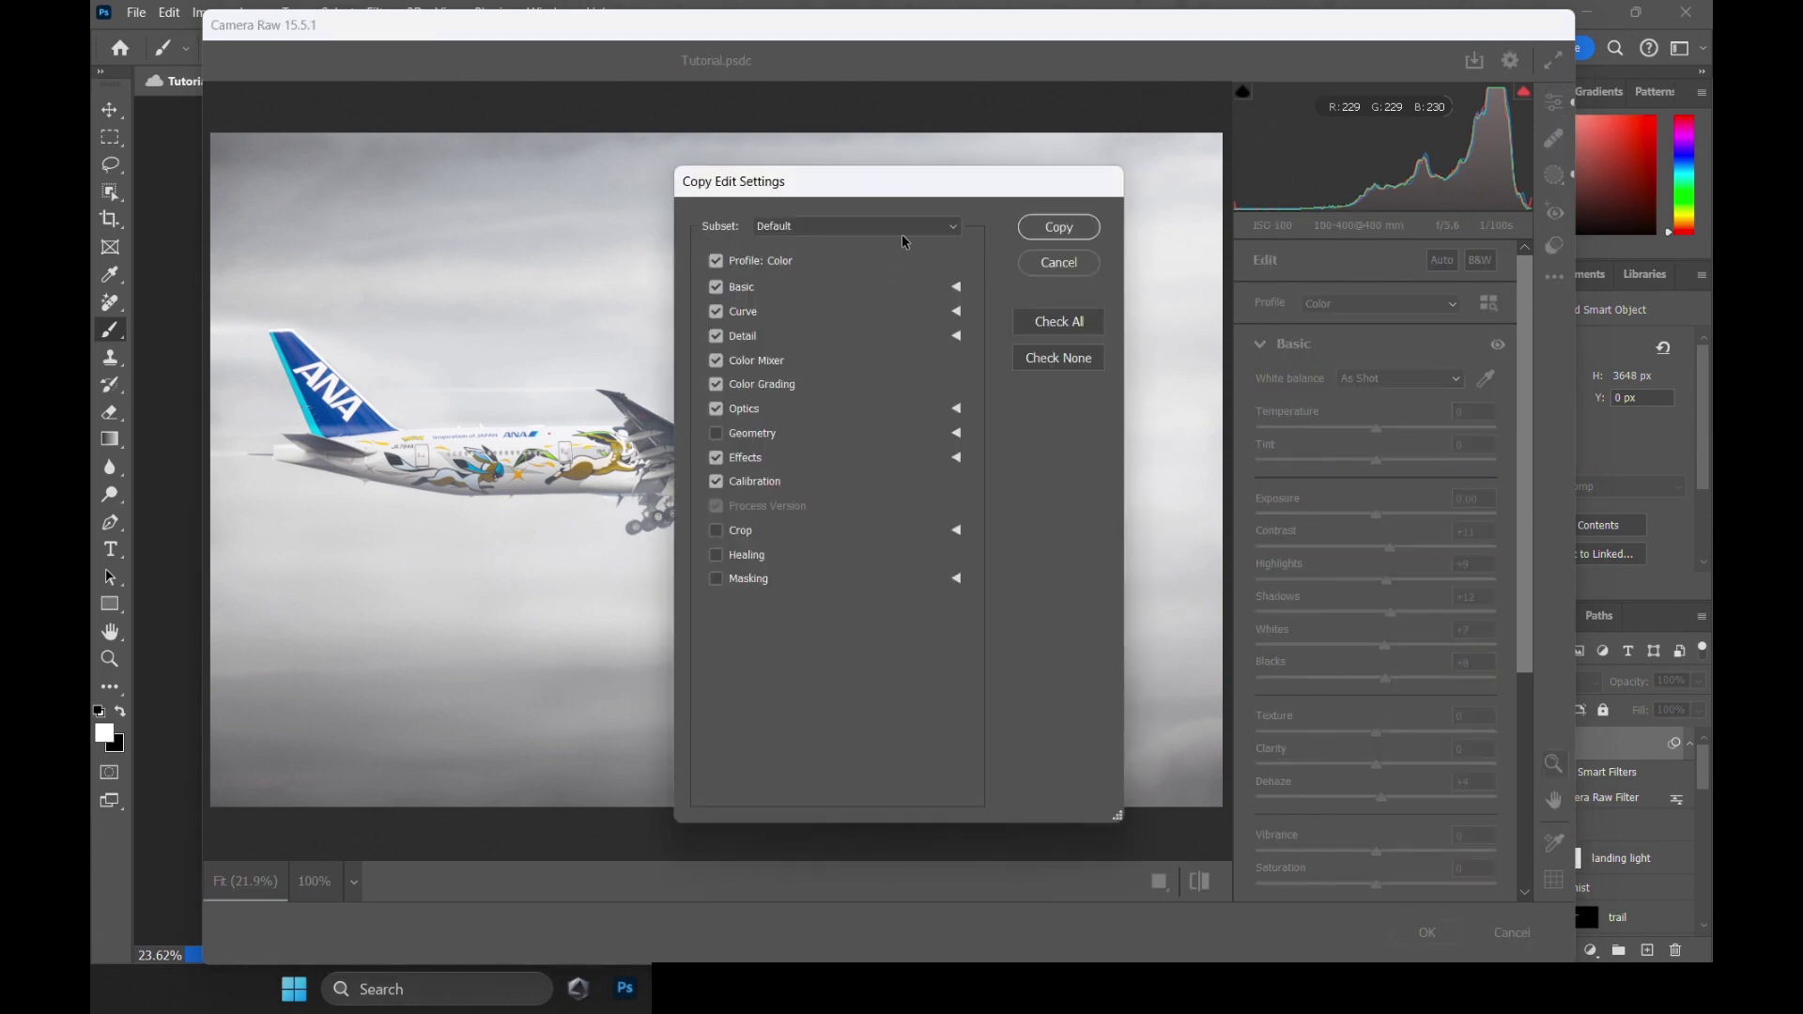
click(903, 240)
click(865, 248)
click(1046, 228)
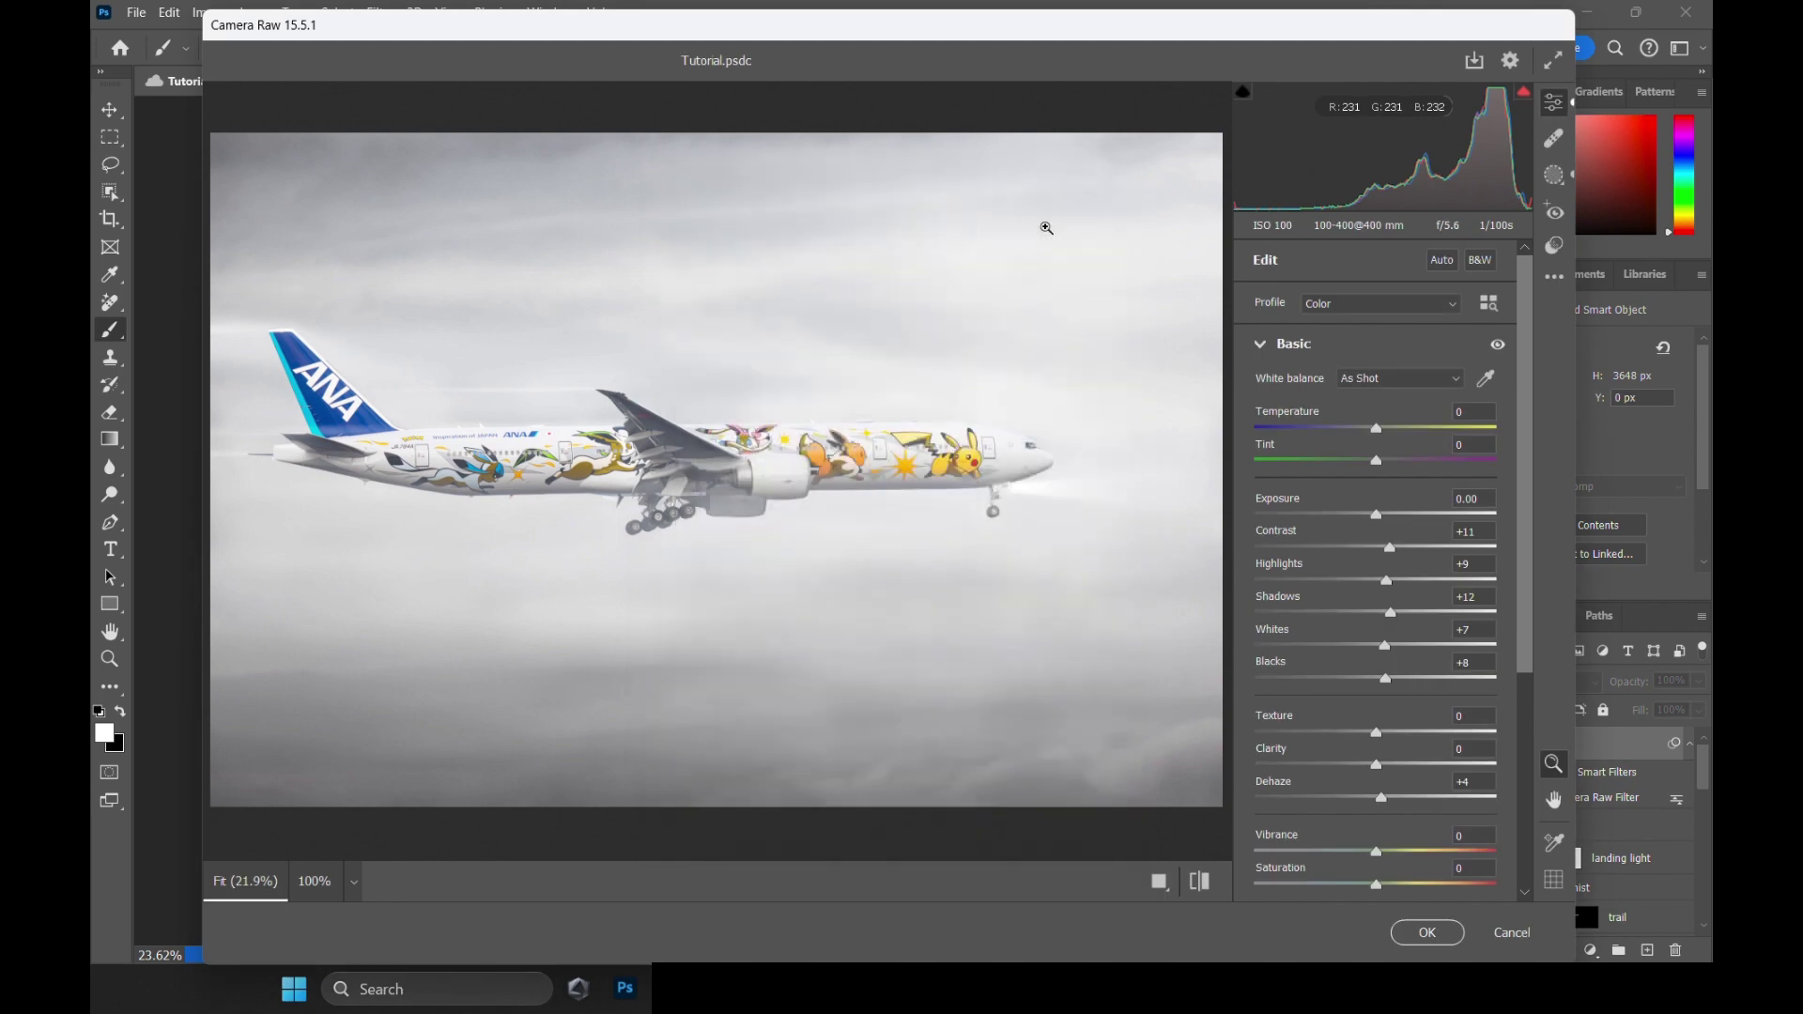
click(1512, 932)
Convert the new final layer to a smart object.
click(1578, 826)
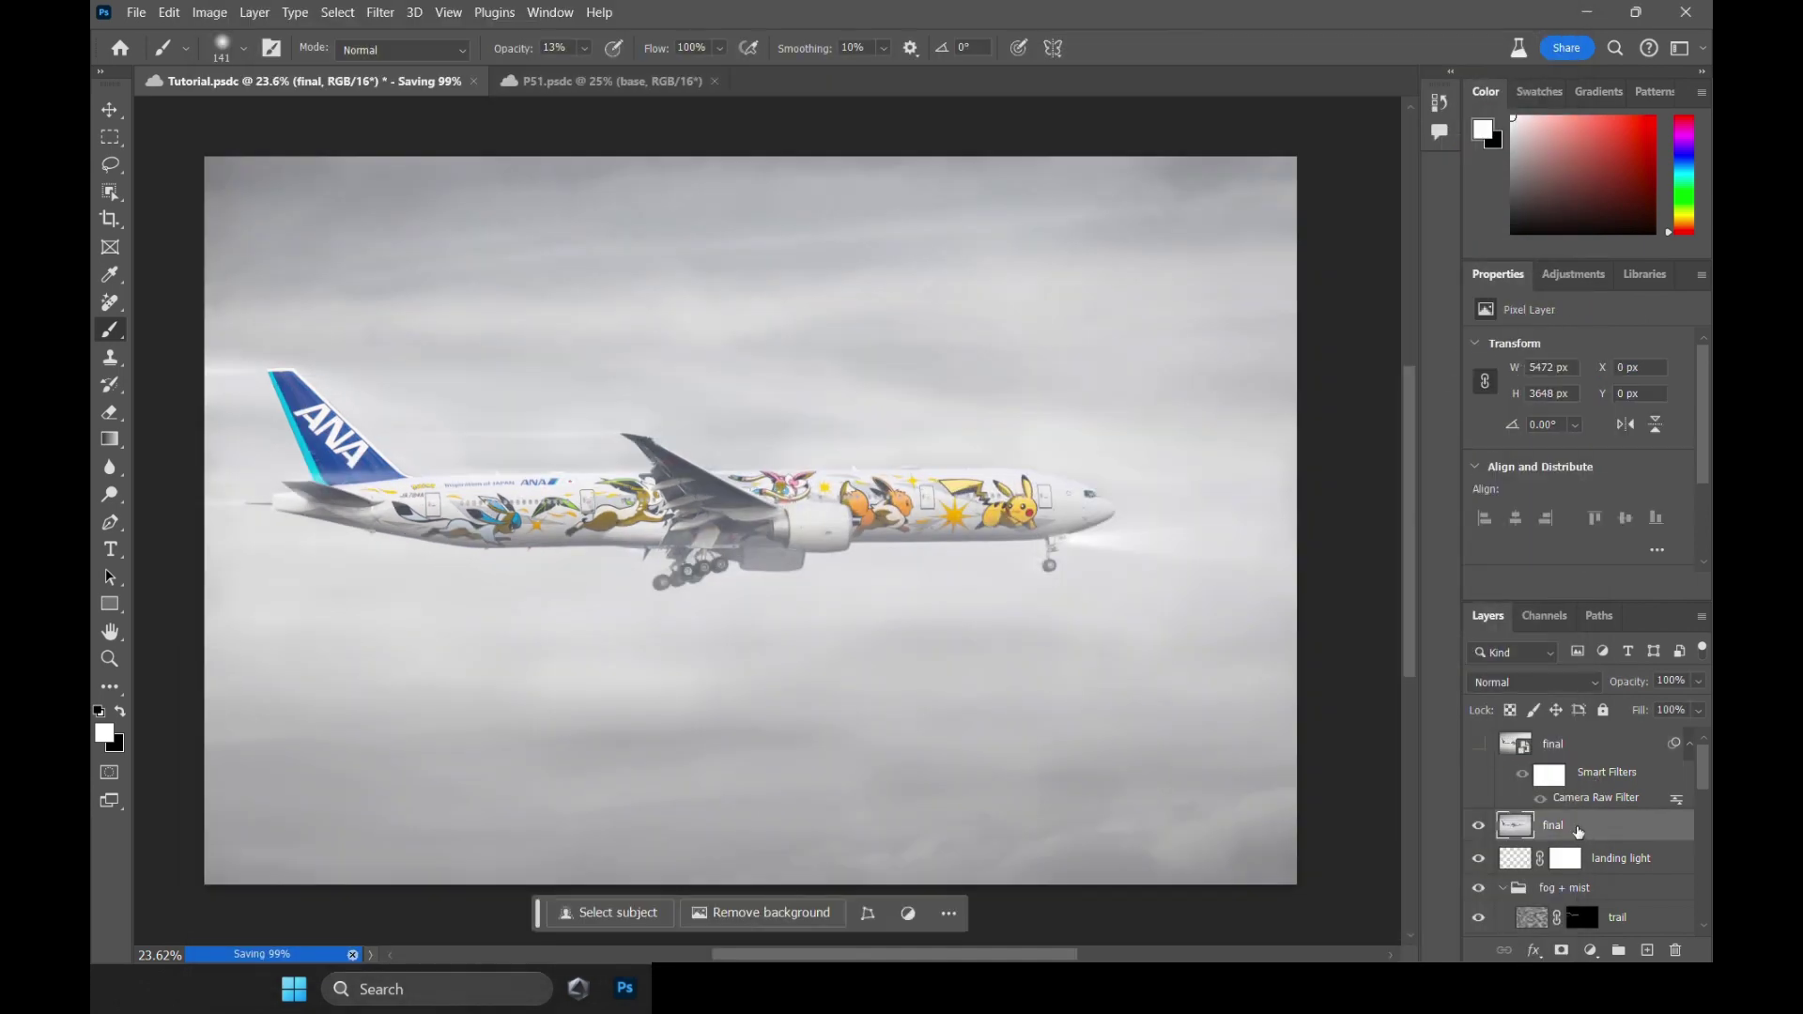
right_click(1577, 830)
click(1459, 420)
drag(1590, 823, 1591, 824)
Apply the Camera Raw Filter with the copied edit settings to the new final layer and delete the old hidden final layer.
click(381, 12)
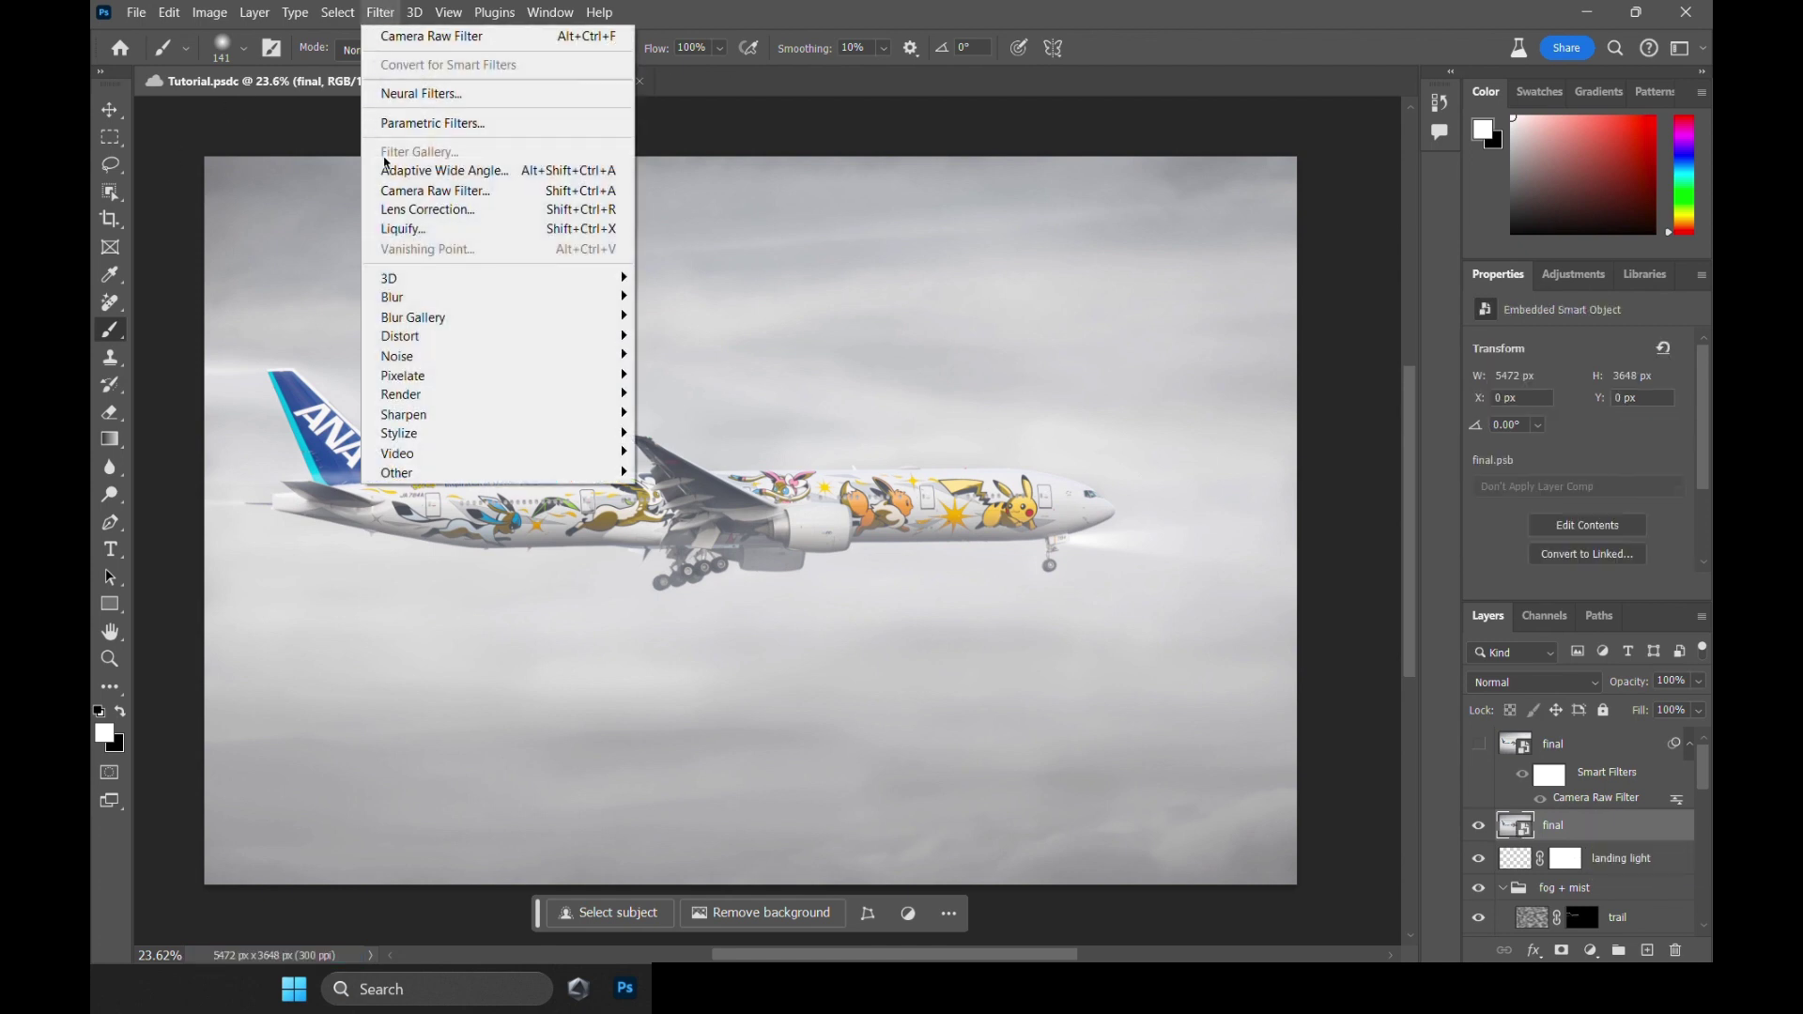
click(461, 191)
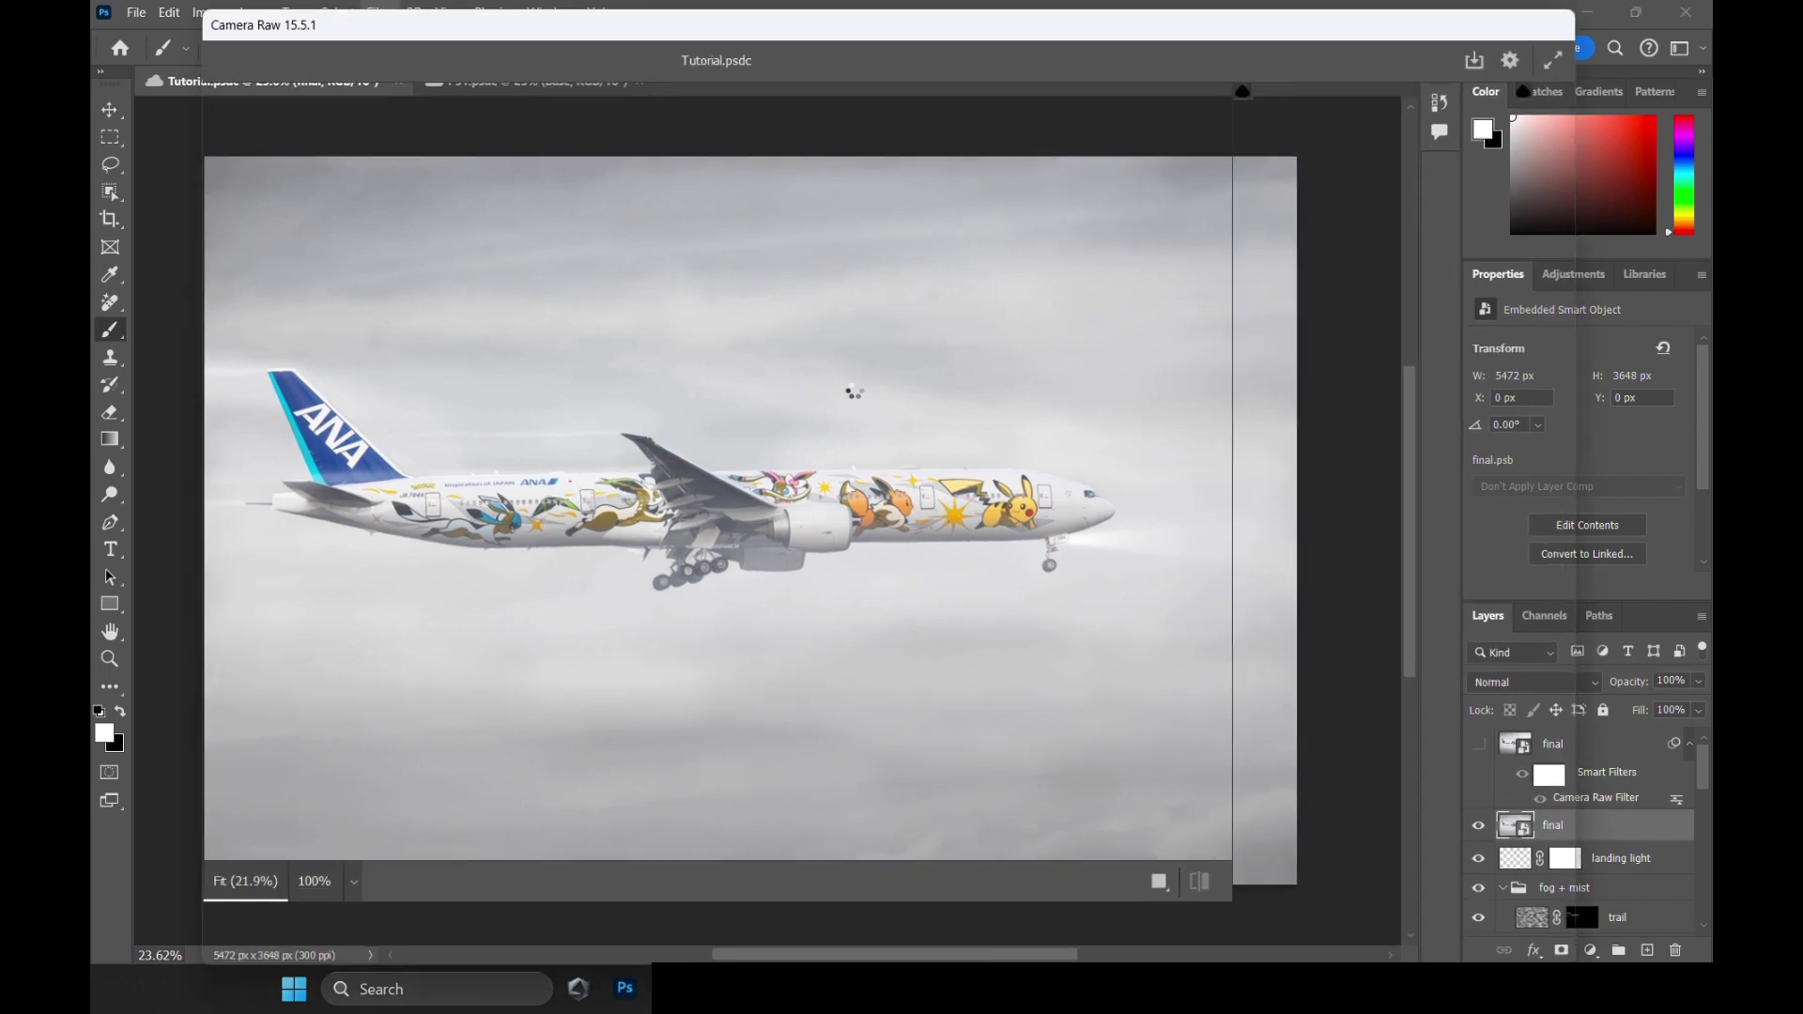
right_click(852, 204)
click(927, 443)
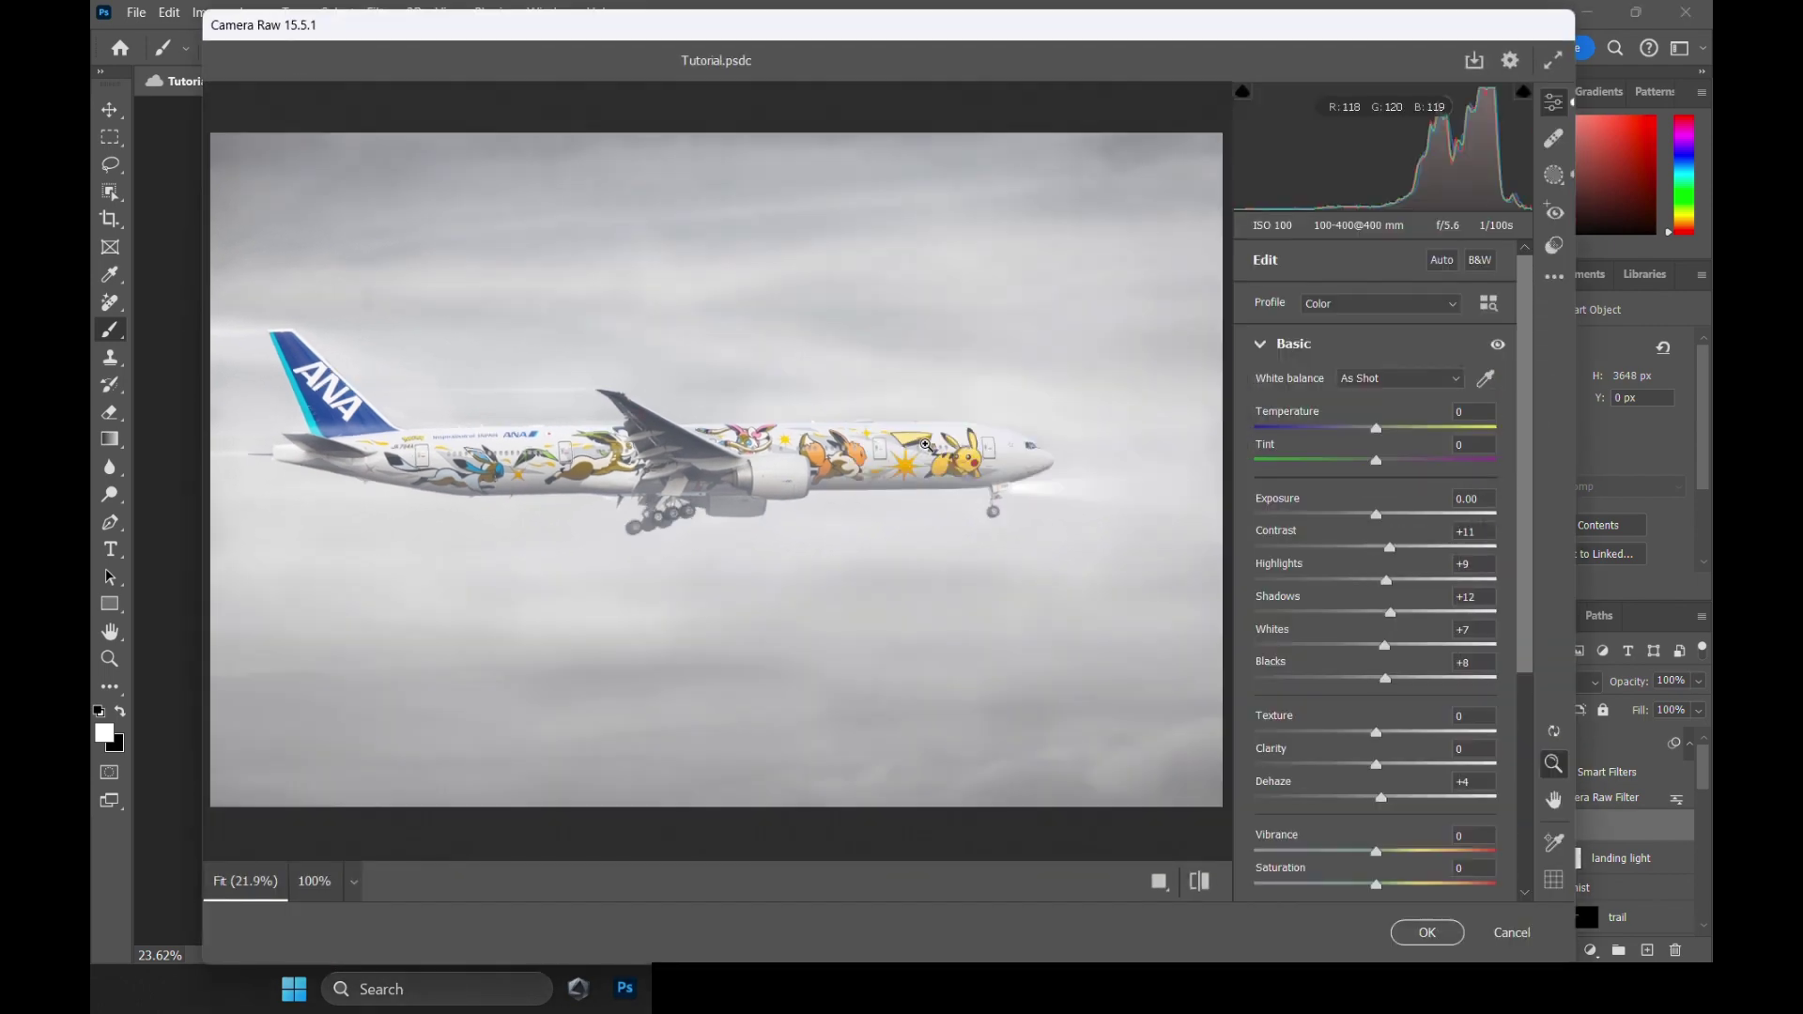
click(1428, 932)
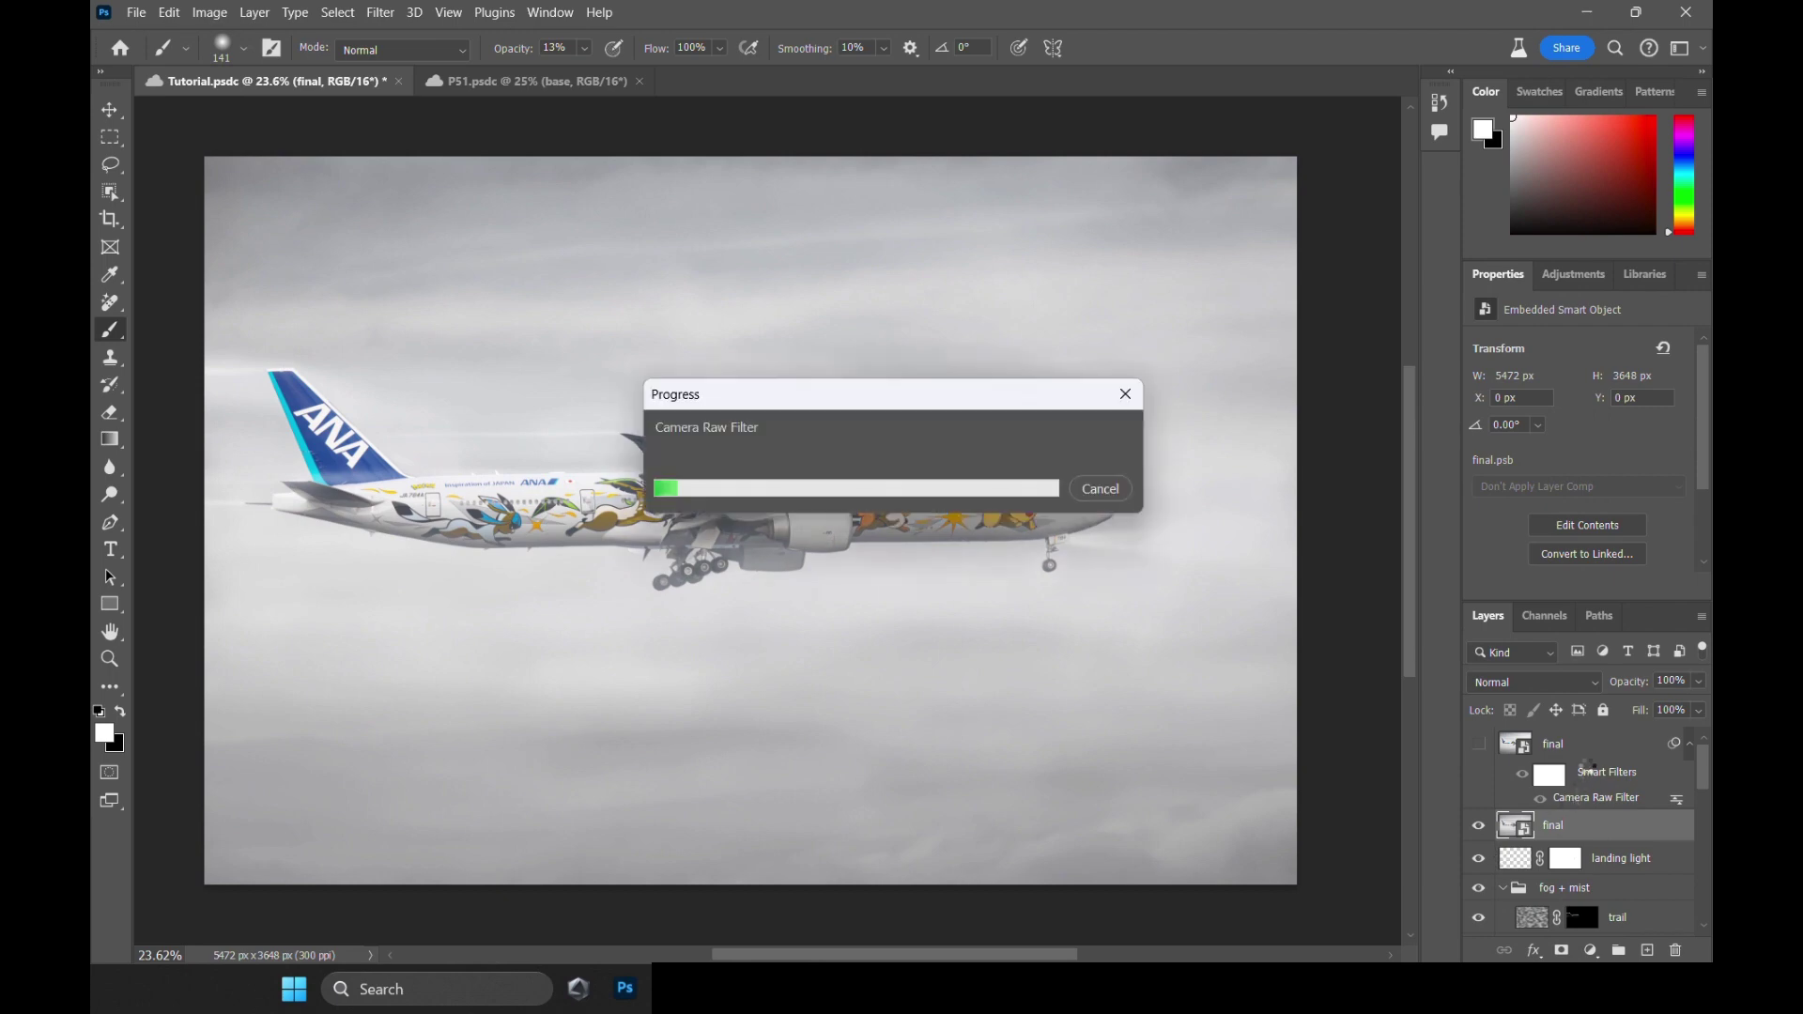
click(1590, 757)
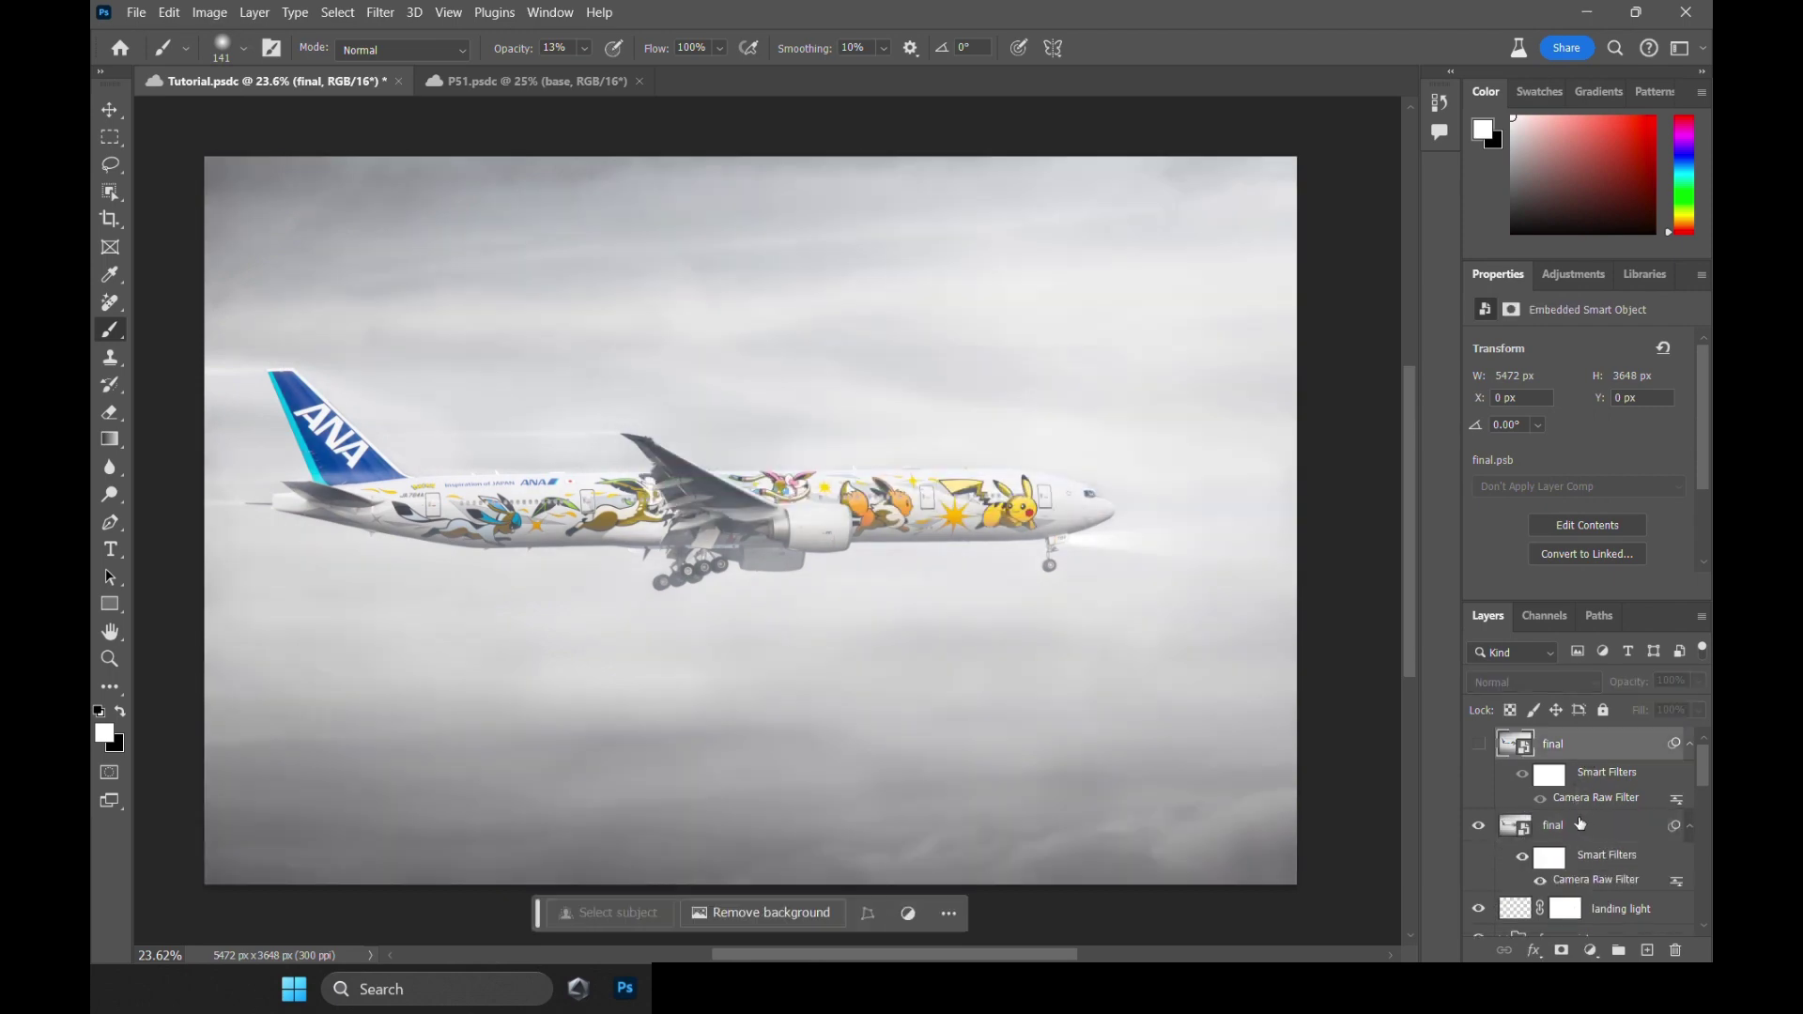
key(Delete)
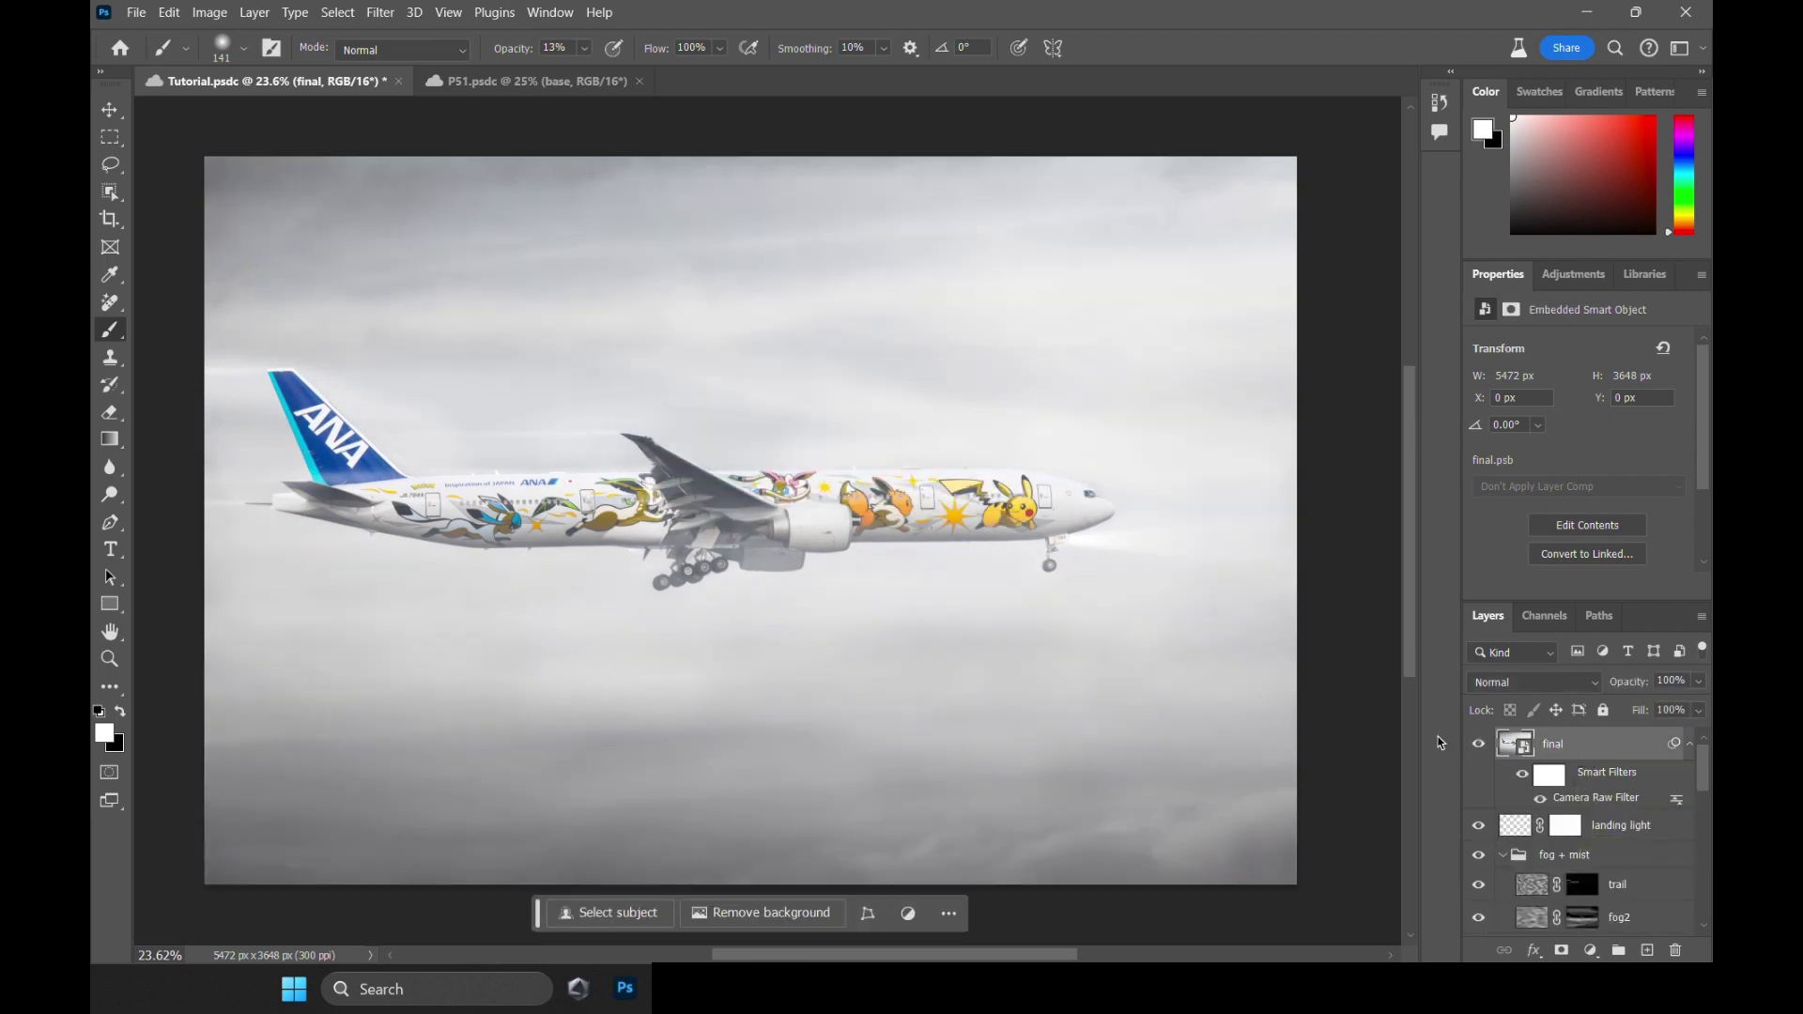